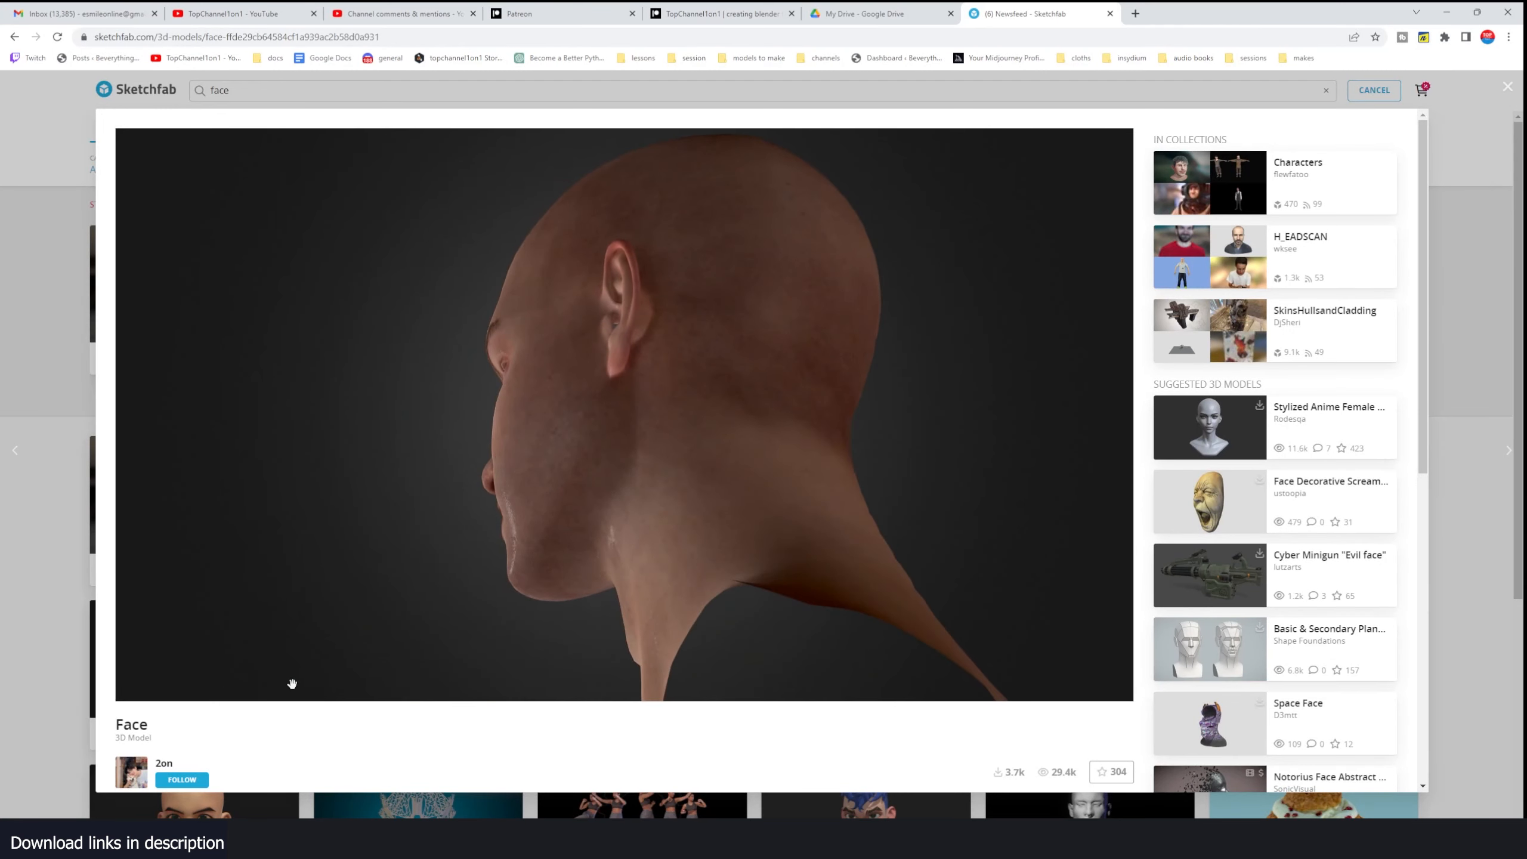
- Examine the Face model's Sketchfab page, viewing the head from both sides and checking its download information
{"action": "scroll", "coordinate": [173, 635], "scroll_direction": "down", "scroll_amount": 2}
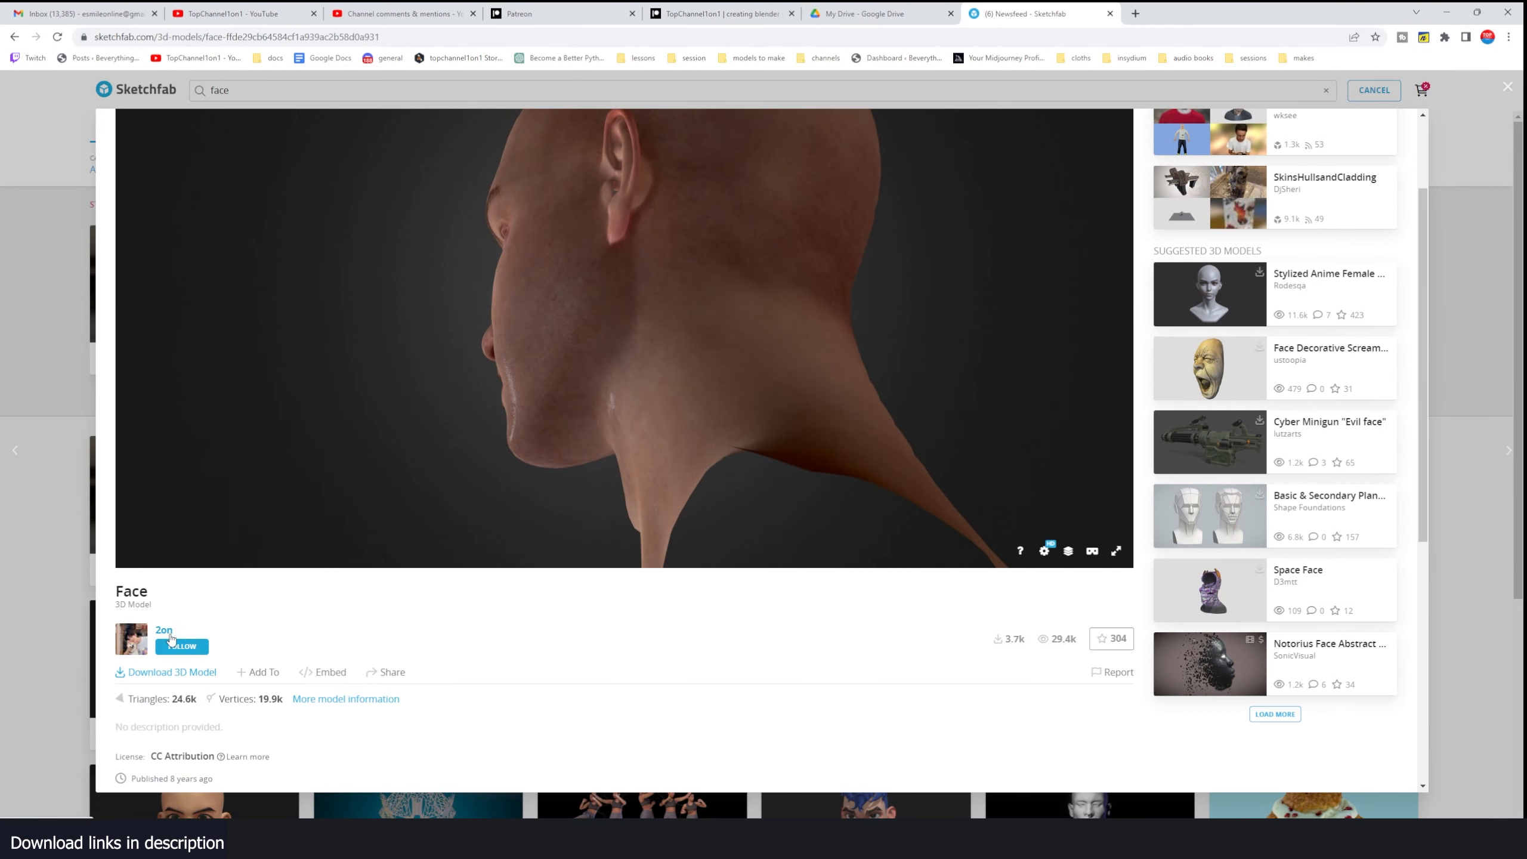
{"action": "scroll", "coordinate": [601, 596], "scroll_direction": "up", "scroll_amount": 2}
{"action": "mouse_move", "coordinate": [658, 552]}
{"action": "left_mouse_down"}
{"action": "mouse_move", "coordinate": [872, 579]}
{"action": "mouse_move", "coordinate": [453, 535]}
{"action": "mouse_move", "coordinate": [810, 467]}
{"action": "mouse_move", "coordinate": [880, 611]}
{"action": "mouse_move", "coordinate": [744, 423]}
{"action": "mouse_move", "coordinate": [716, 518]}
{"action": "left_mouse_up"}
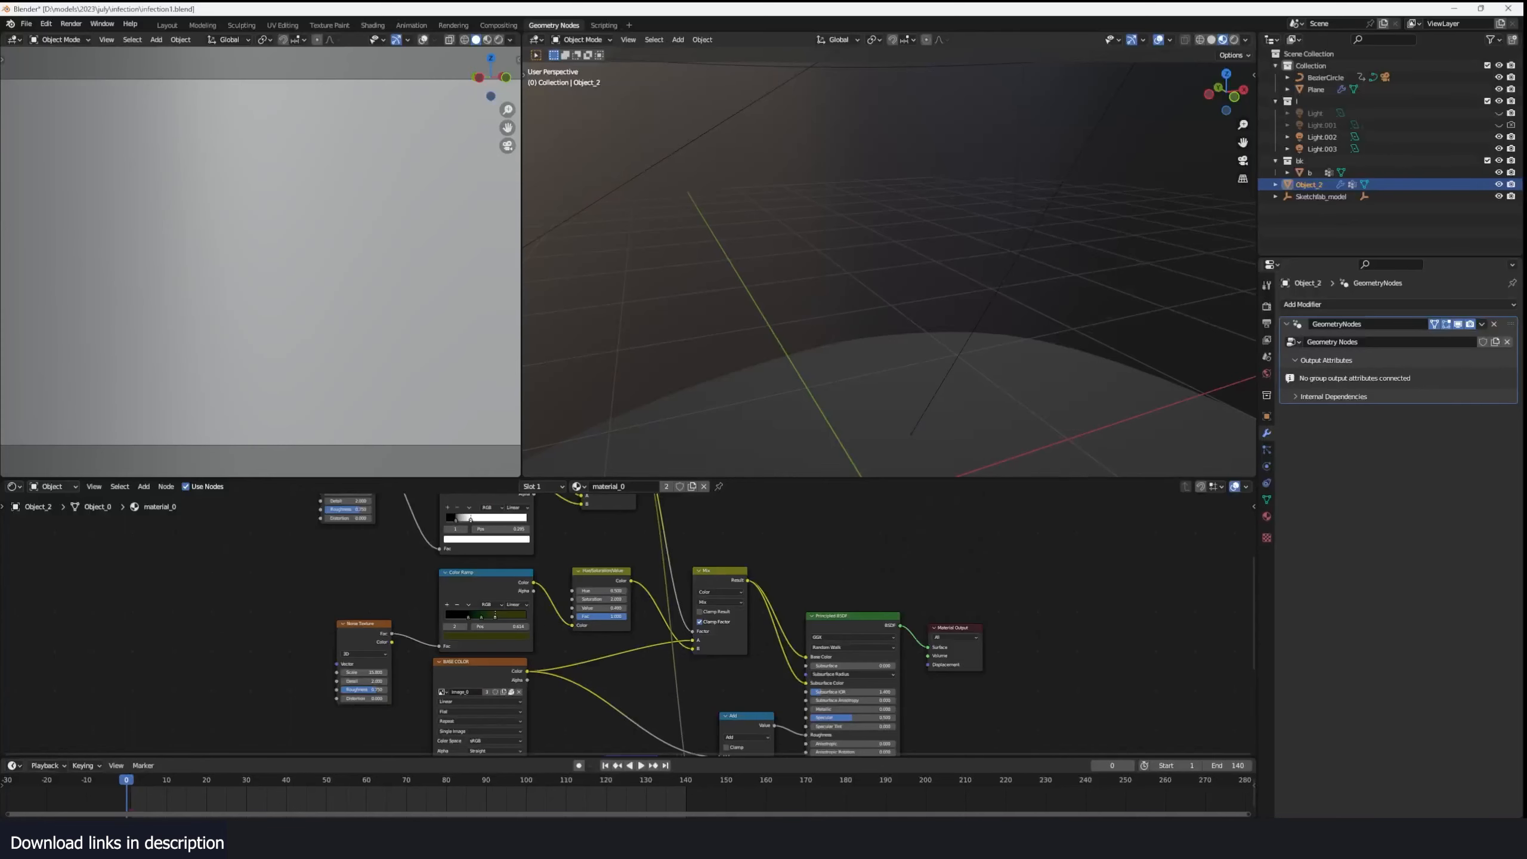
{"action": "middle_click_drag", "start_coordinate": [839, 453], "coordinate": [825, 417]}
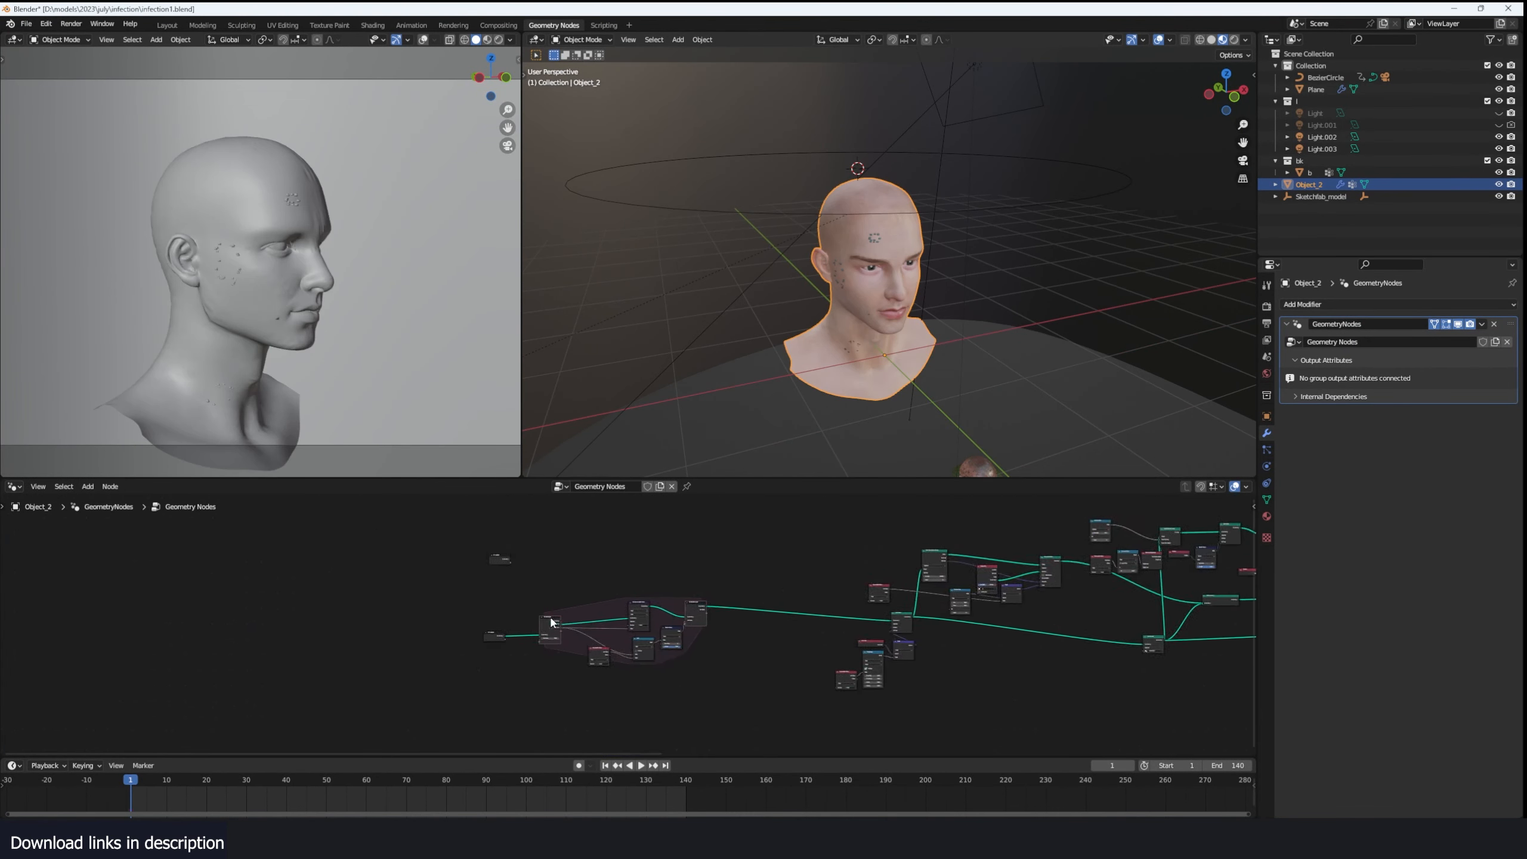
- Switch to Blender and examine the head's geometry node network and the growth patches on its face
{"action": "left_click_drag", "start_coordinate": [473, 571], "coordinate": [776, 698]}
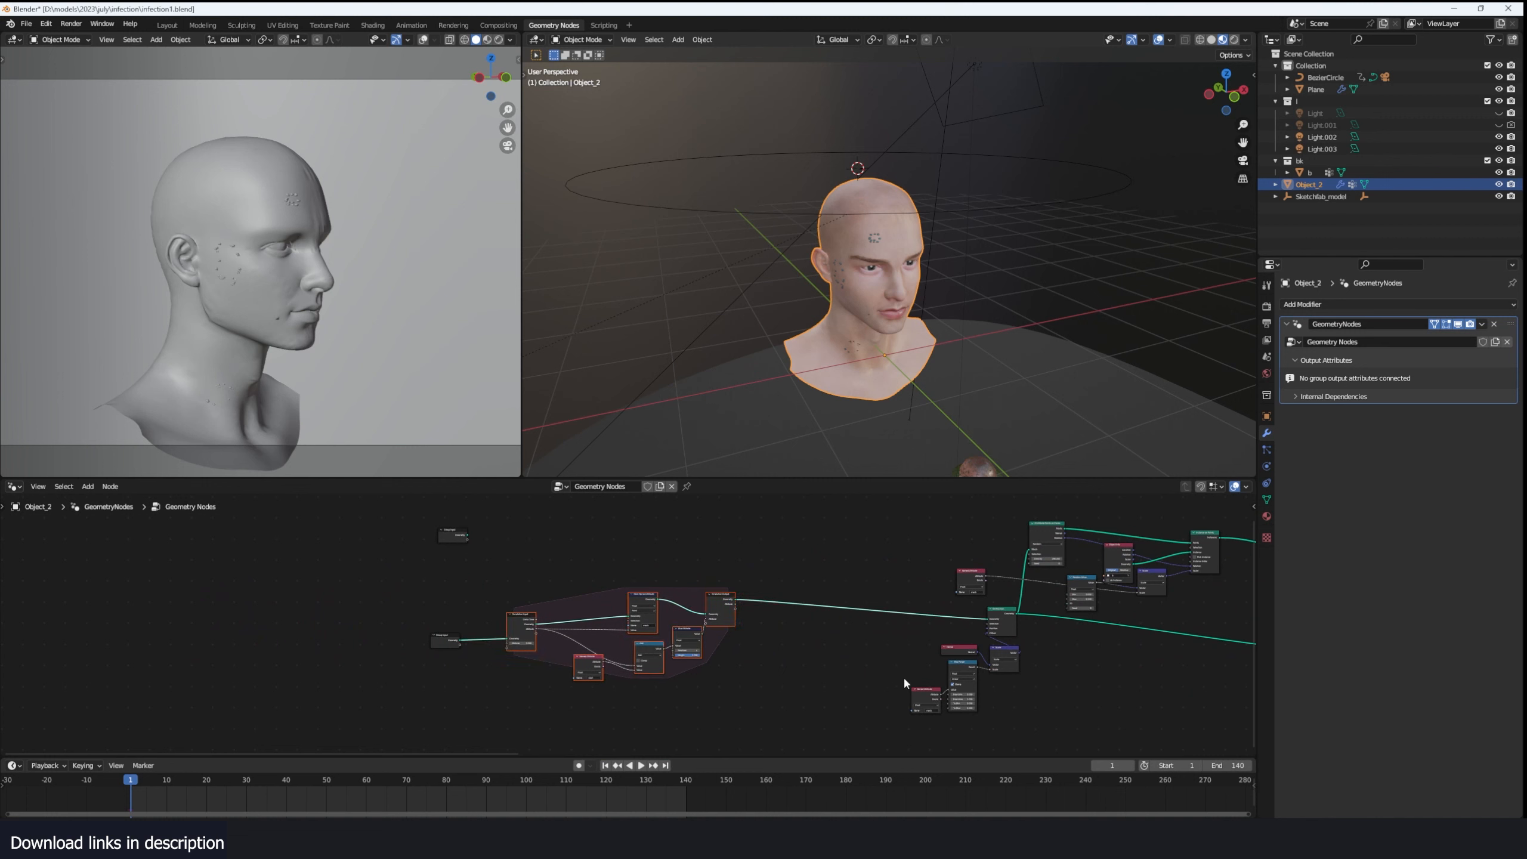
{"action": "scroll", "coordinate": [871, 670], "scroll_direction": "up", "scroll_amount": 2}
{"action": "scroll", "coordinate": [798, 666], "scroll_direction": "down", "scroll_amount": 3}
{"action": "middle_click_drag", "start_coordinate": [909, 670], "coordinate": [728, 678]}
{"action": "scroll", "coordinate": [671, 680], "scroll_direction": "up", "scroll_amount": 3}
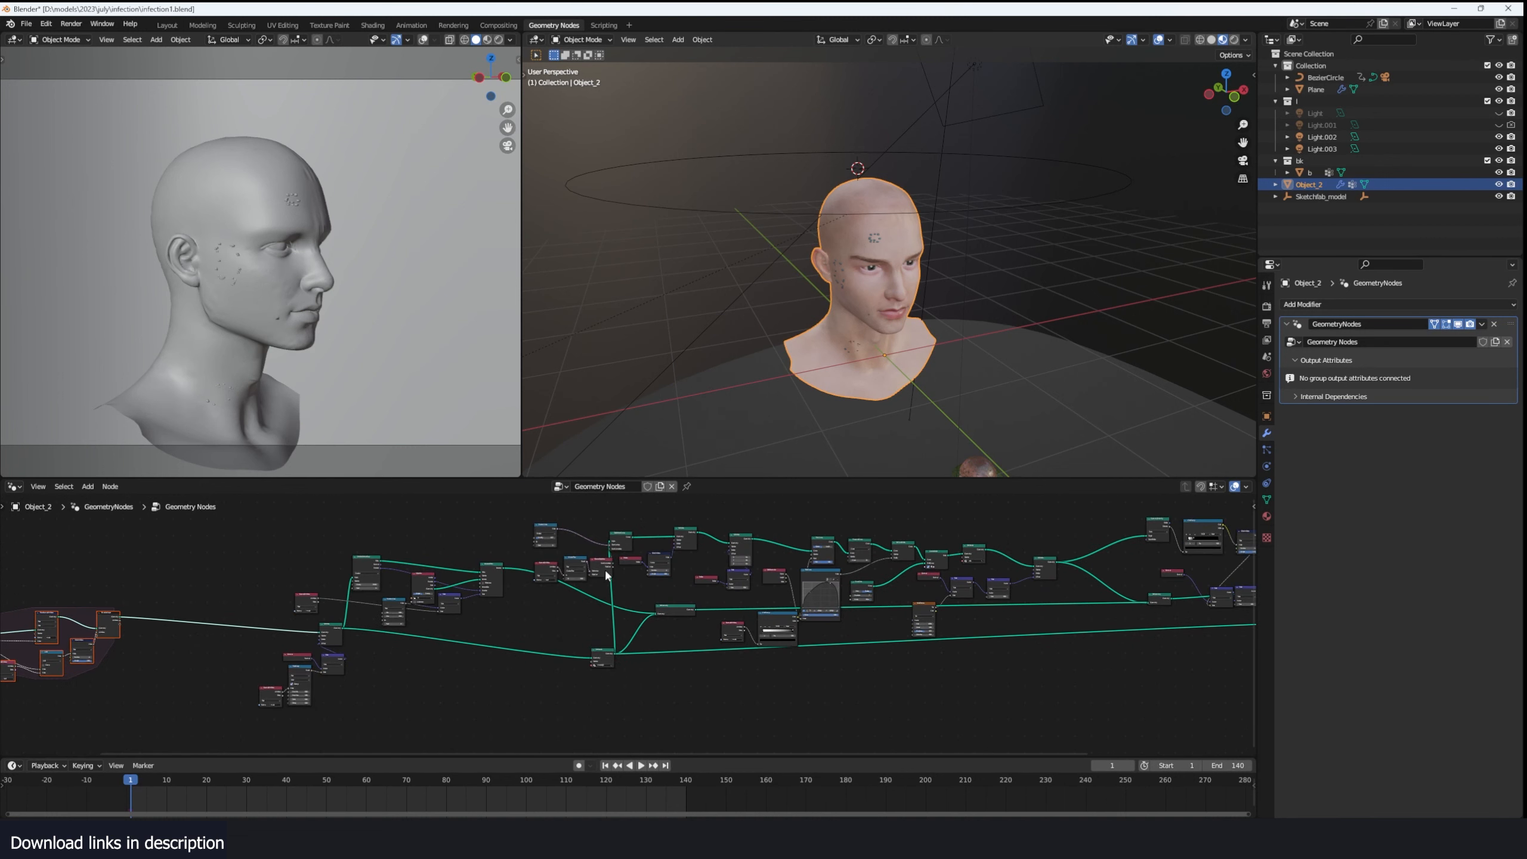
{"action": "scroll", "coordinate": [1022, 617], "scroll_direction": "down", "scroll_amount": 2}
{"action": "middle_click_drag", "start_coordinate": [939, 628], "coordinate": [782, 632]}
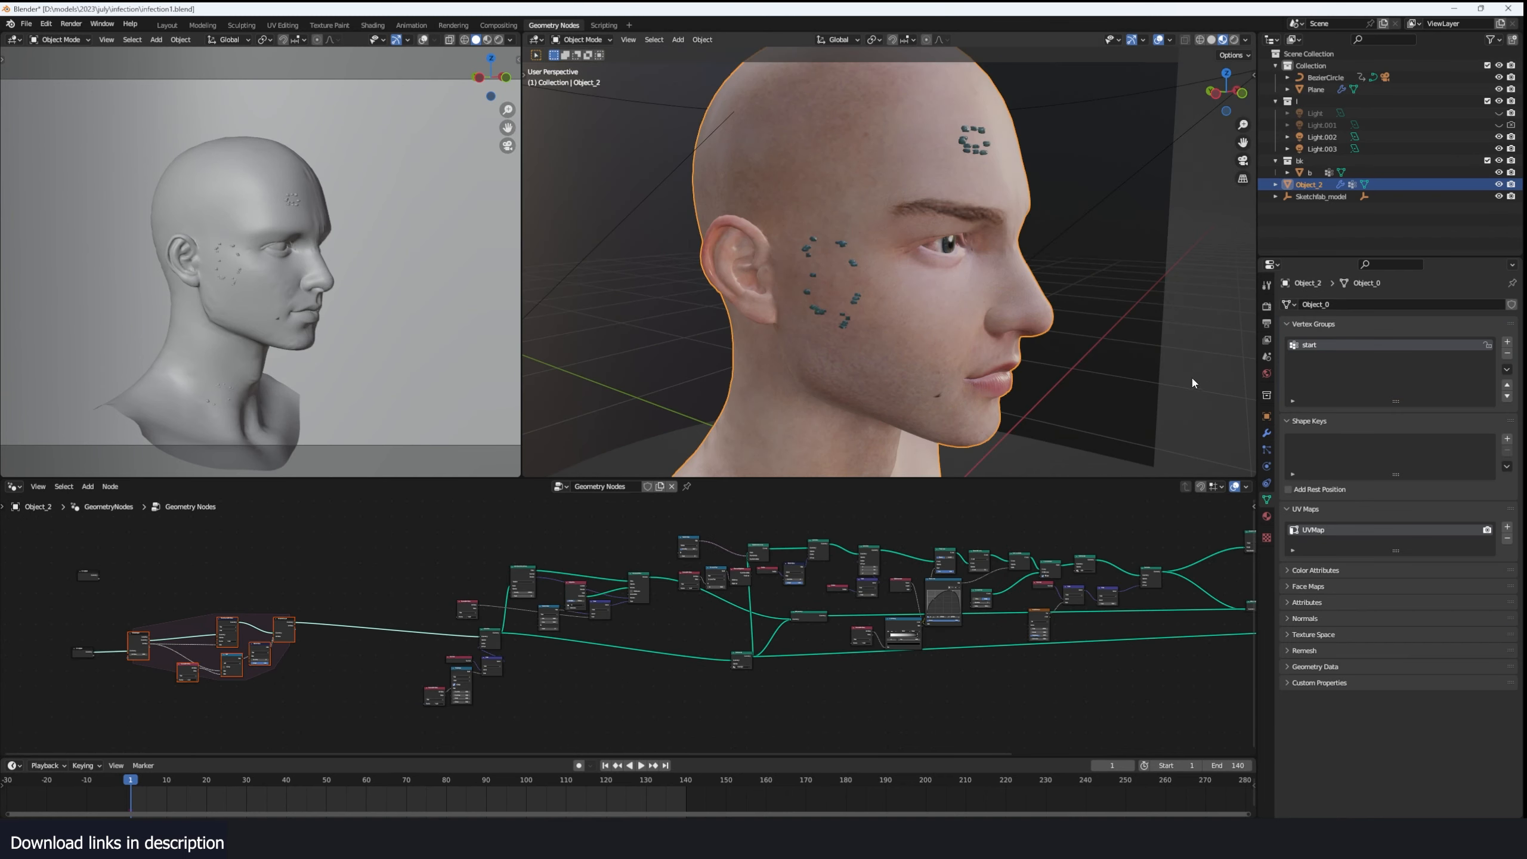
{"action": "mouse_move", "coordinate": [950, 284]}
{"action": "middle_mouse_down"}
{"action": "mouse_move", "coordinate": [1079, 315]}
{"action": "mouse_move", "coordinate": [957, 303]}
{"action": "middle_mouse_up"}
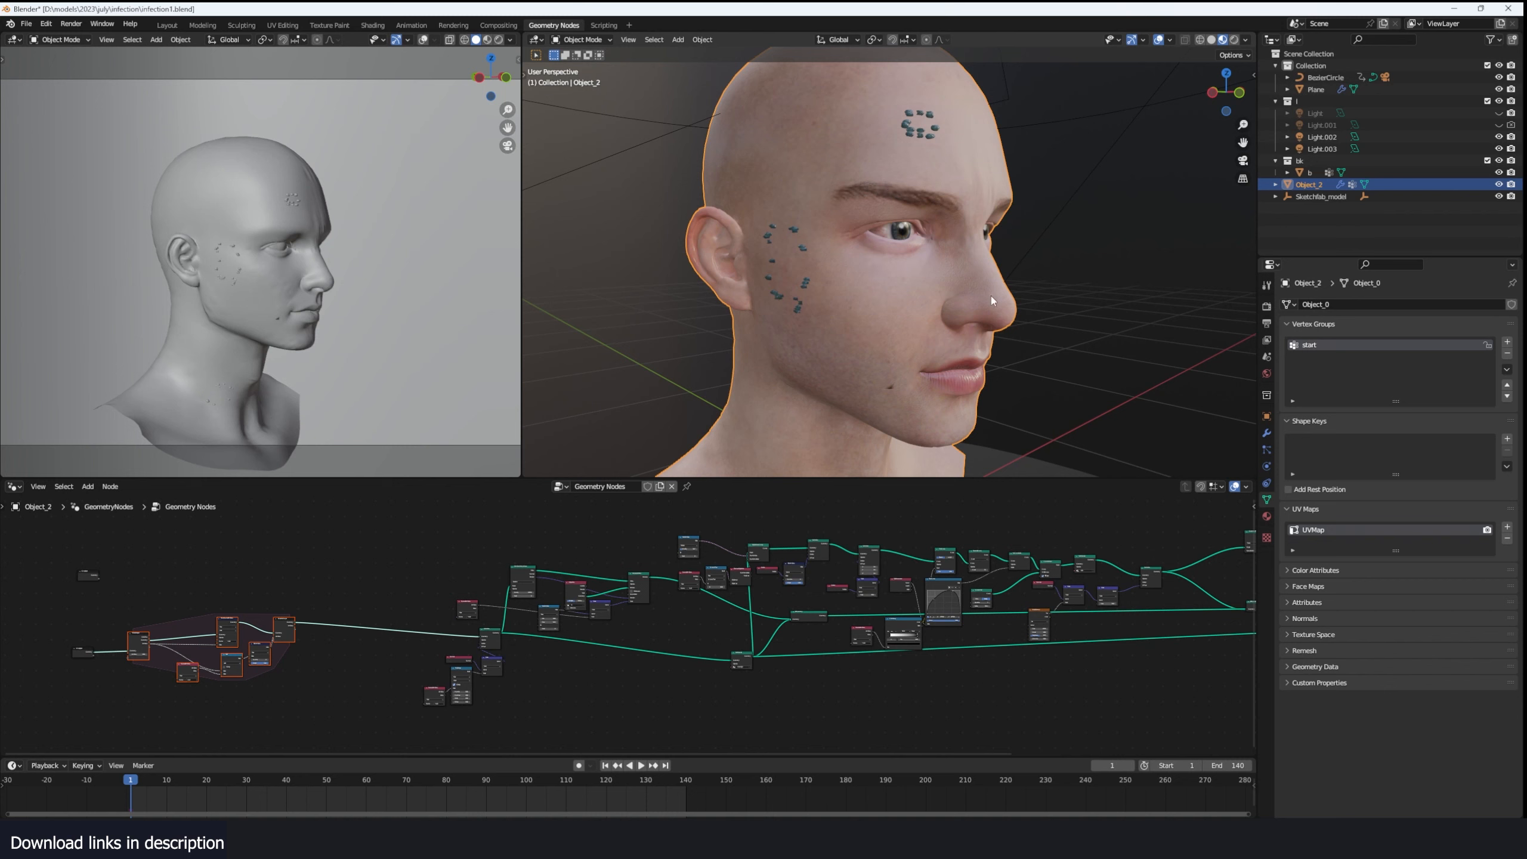
- Turn off the viewport display of the head's GeometryNodes modifier
{"action": "key", "text": "Tab"}
{"action": "middle_click_drag", "start_coordinate": [815, 217], "coordinate": [828, 340]}
{"action": "key", "text": "Tab"}
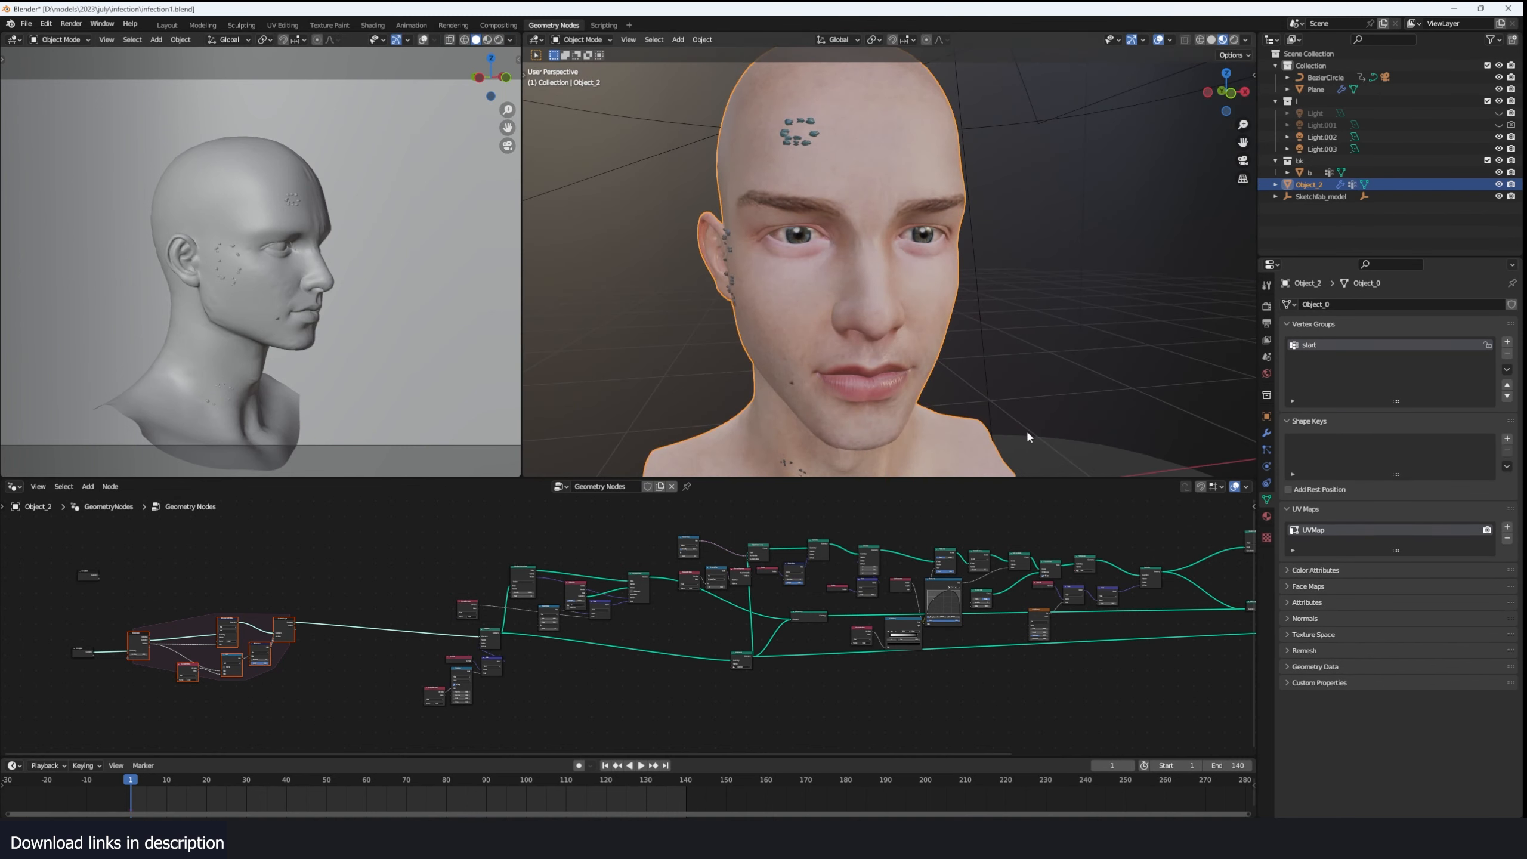
{"action": "left_click", "coordinate": [1266, 433]}
{"action": "left_click", "coordinate": [1458, 325]}
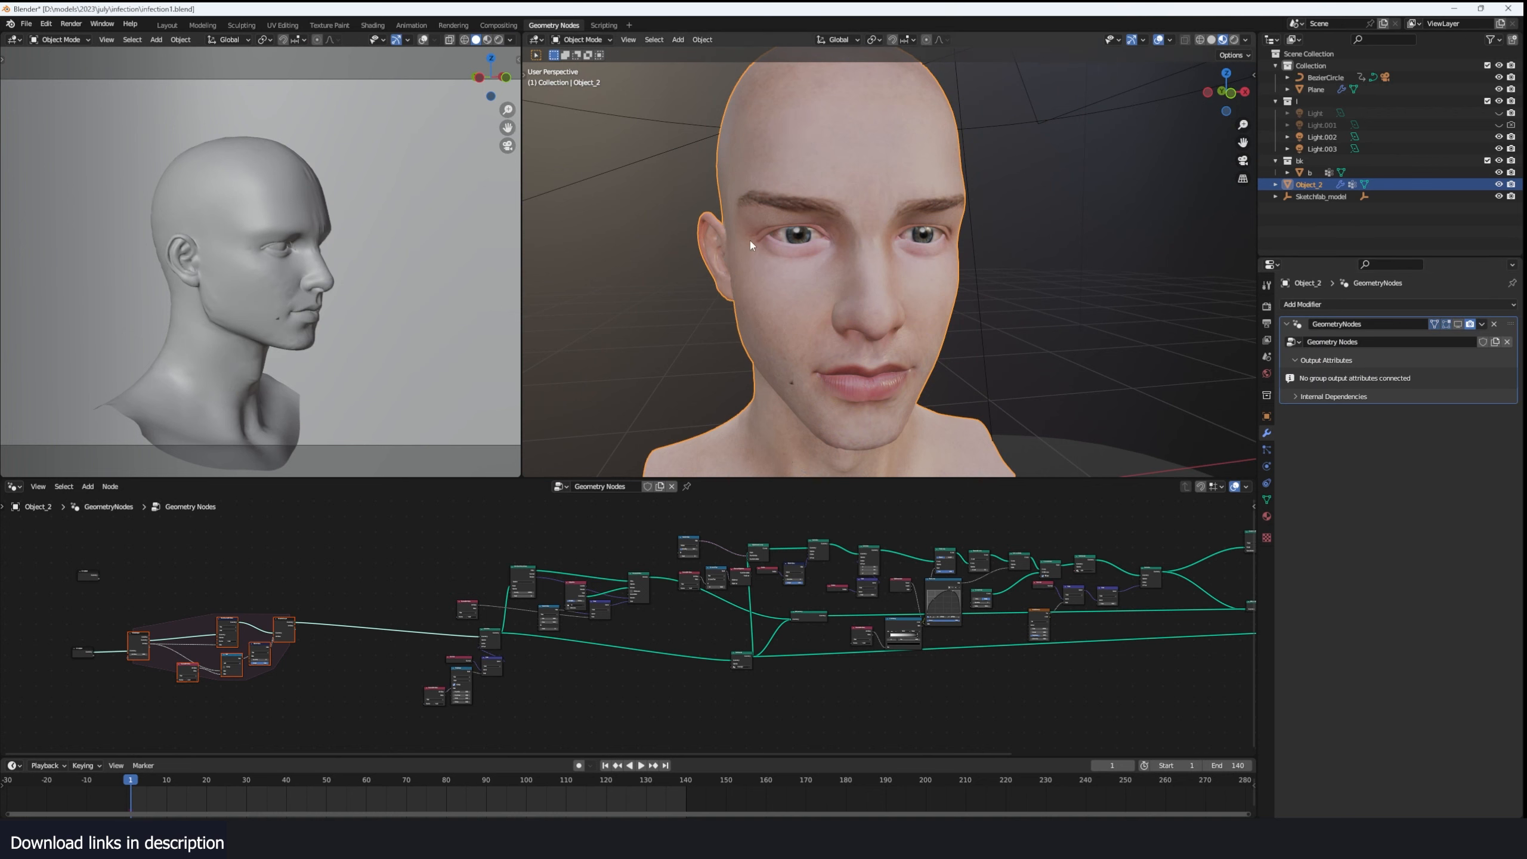
- Examine the start vertex group's vertices on the forehead, cheek and neck in Edit Mode with vertex selection
{"action": "key", "text": "Tab"}
{"action": "middle_click_drag", "start_coordinate": [751, 241], "coordinate": [860, 246]}
{"action": "left_click", "coordinate": [1187, 305]}
{"action": "left_click", "coordinate": [1266, 306]}
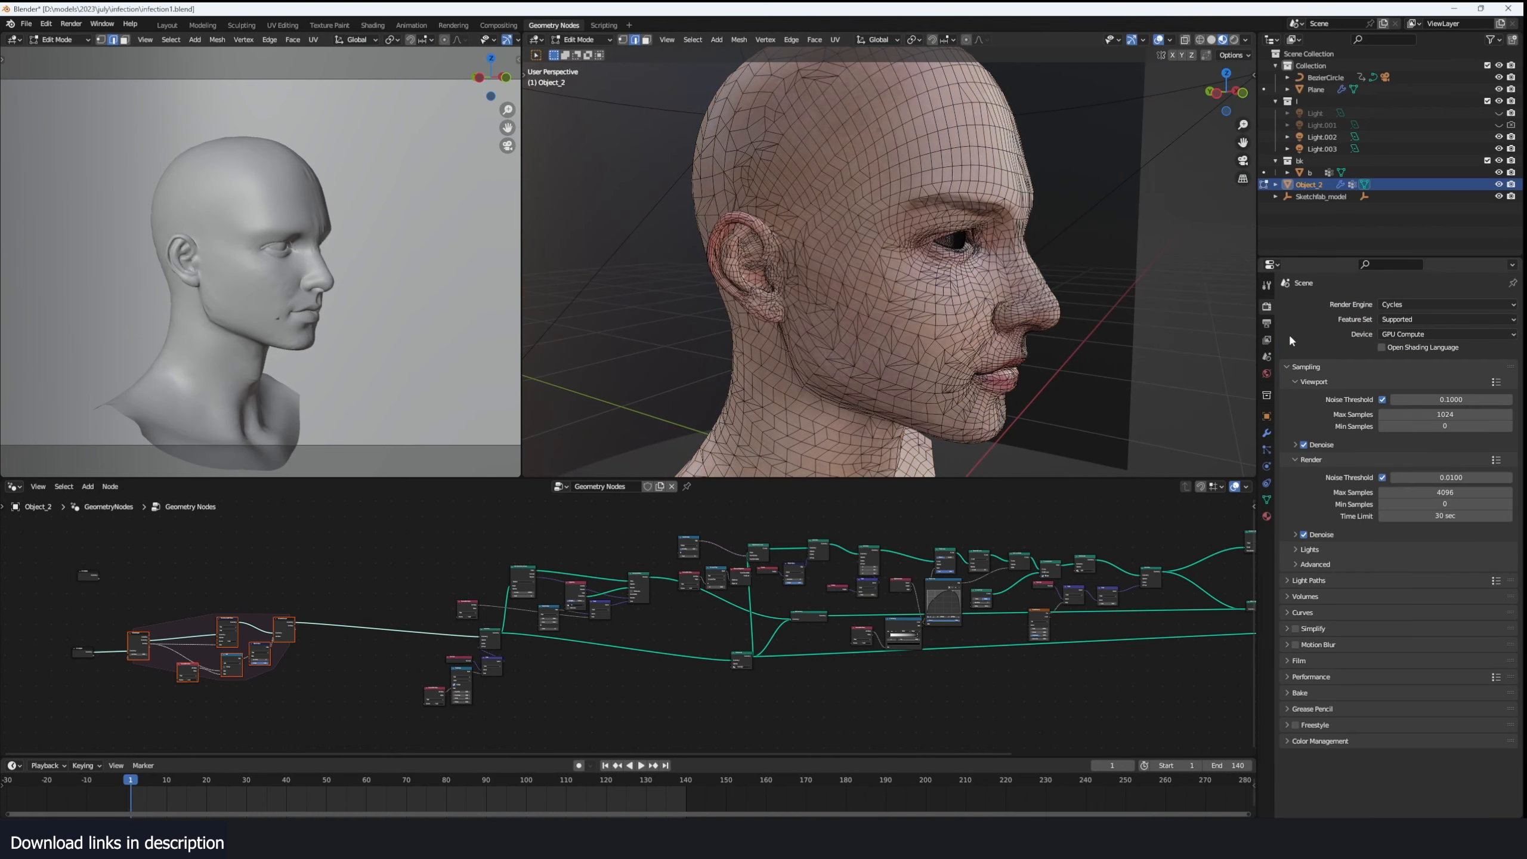
{"action": "left_click", "coordinate": [1267, 499]}
{"action": "key", "text": "1"}
{"action": "middle_click_drag", "start_coordinate": [890, 312], "coordinate": [770, 307]}
{"action": "scroll", "coordinate": [829, 301], "scroll_direction": "down", "scroll_amount": 4}
{"action": "middle_click_drag", "start_coordinate": [937, 301], "coordinate": [841, 289]}
{"action": "left_click", "coordinate": [824, 389], "text": "shift"}
{"action": "middle_click_drag", "start_coordinate": [825, 389], "coordinate": [984, 422]}
{"action": "key", "text": "Tab"}
{"action": "left_click", "coordinate": [1267, 433]}
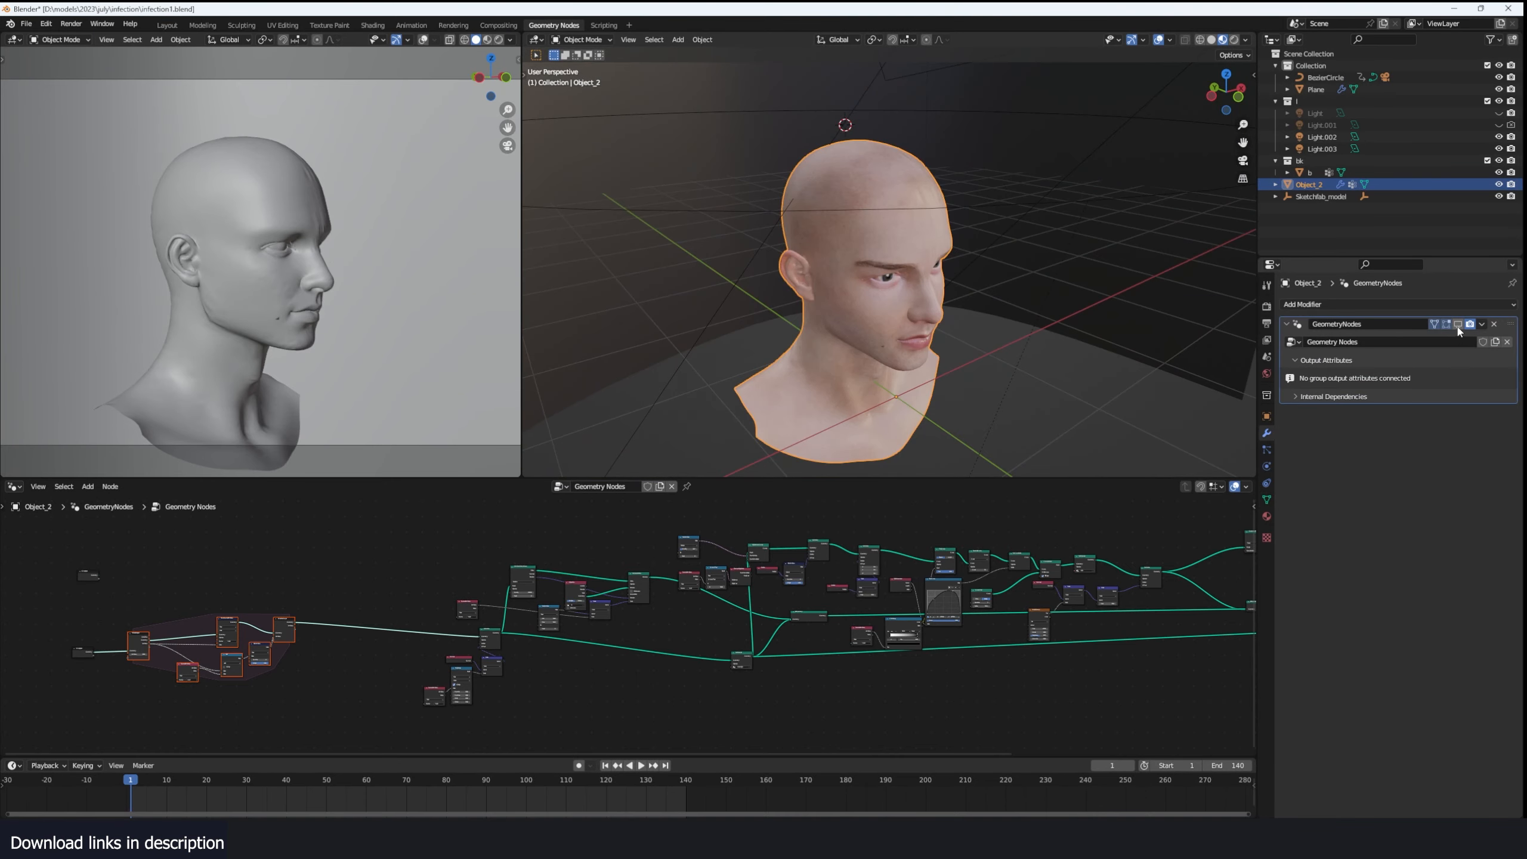
{"action": "left_click", "coordinate": [1458, 325]}
- Select the vertices at the corner of the mouth and assign them to the start vertex group
{"action": "key", "text": "Tab"}
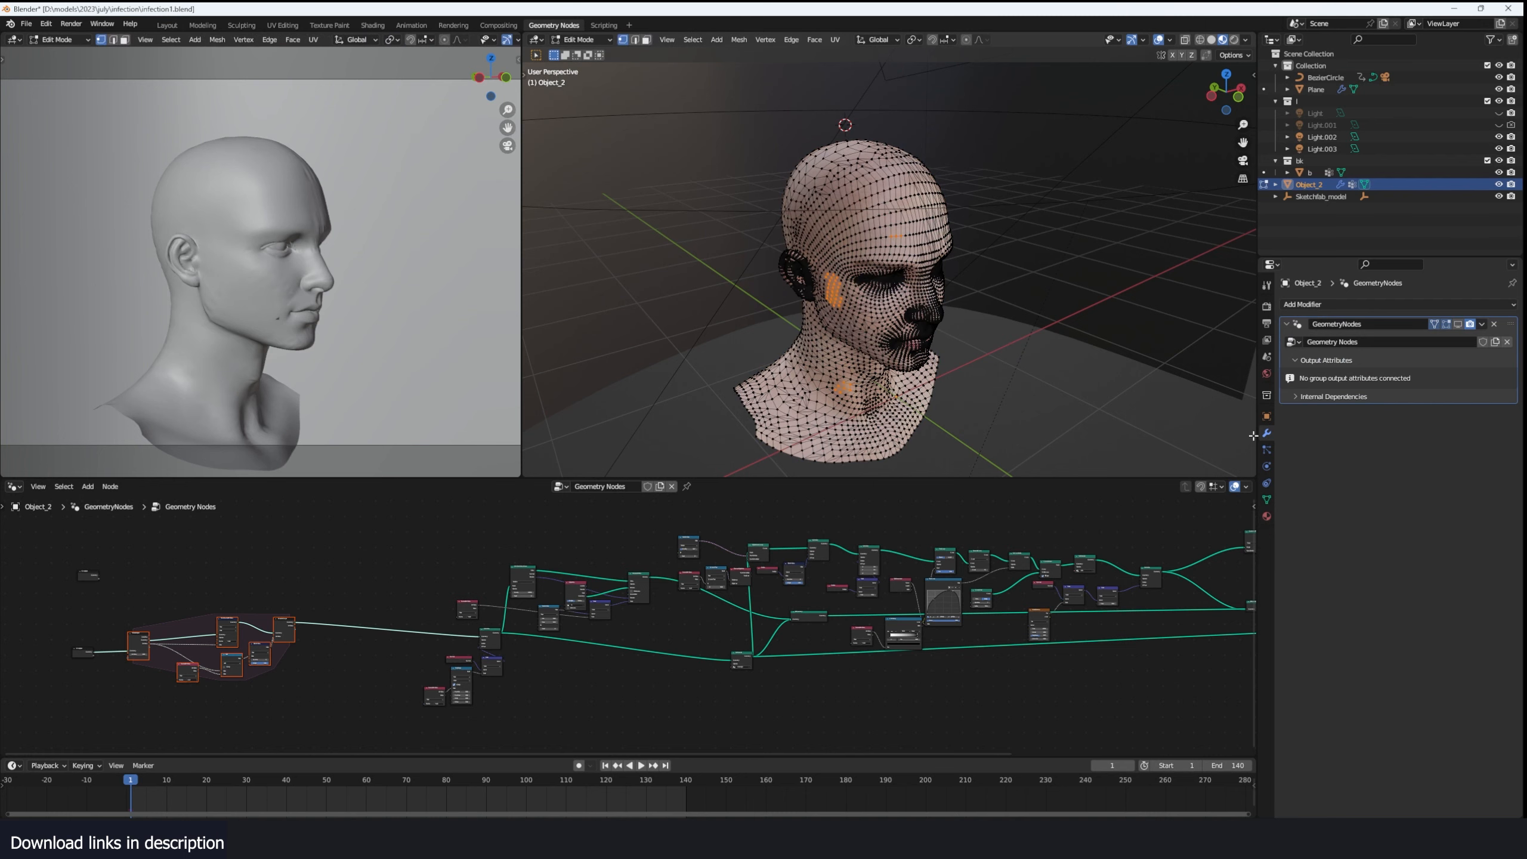
{"action": "middle_click_drag", "start_coordinate": [947, 298], "coordinate": [824, 259]}
{"action": "scroll", "coordinate": [837, 271], "scroll_direction": "up", "scroll_amount": 3}
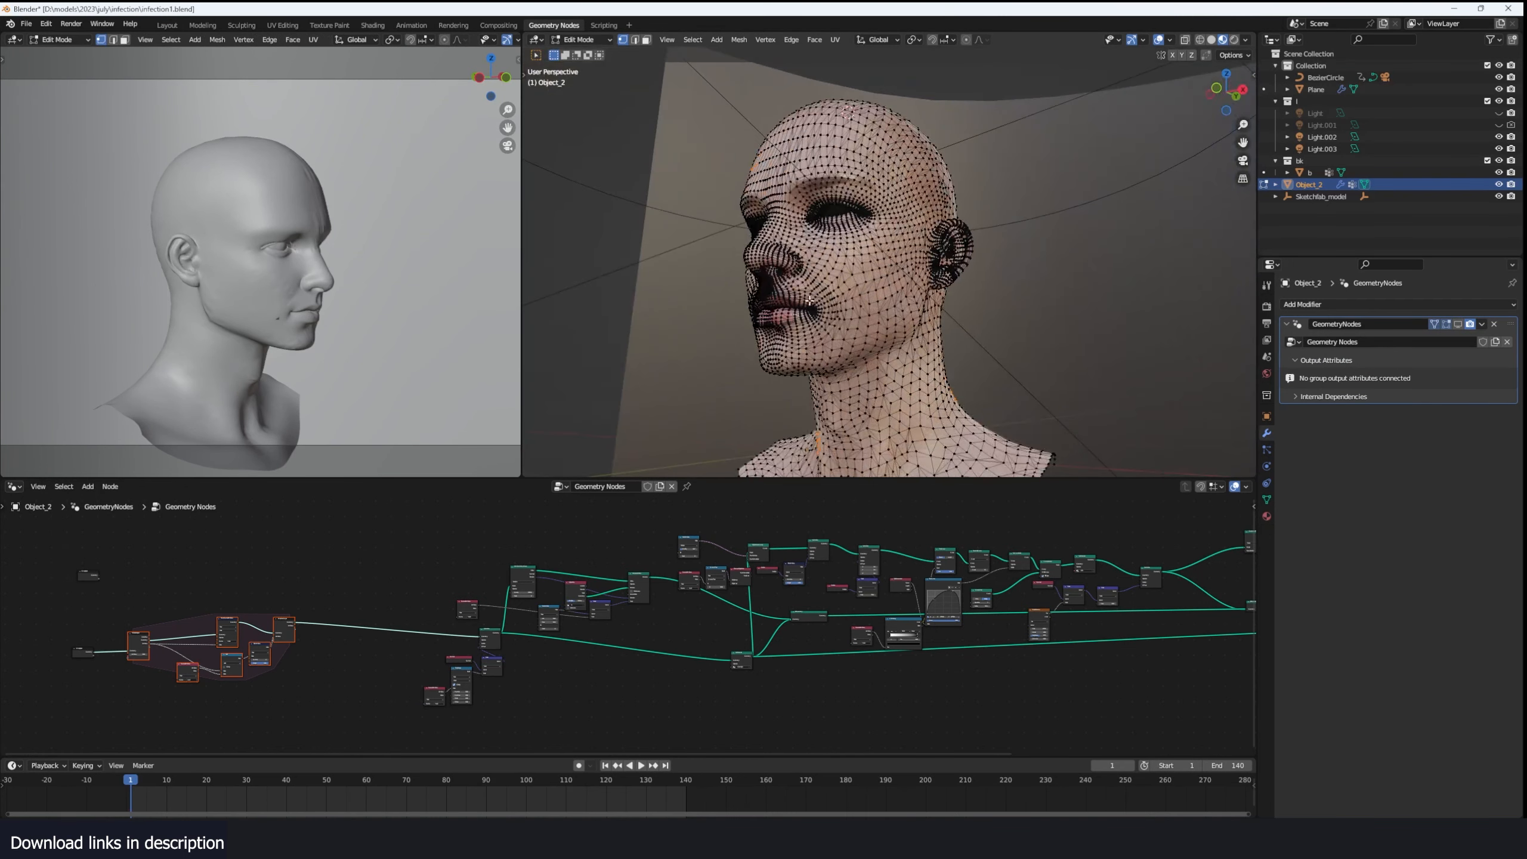
{"action": "middle_click_drag", "start_coordinate": [764, 355], "coordinate": [856, 333]}
{"action": "scroll", "coordinate": [856, 333], "scroll_direction": "up", "scroll_amount": 3}
{"action": "left_click", "coordinate": [1267, 499]}
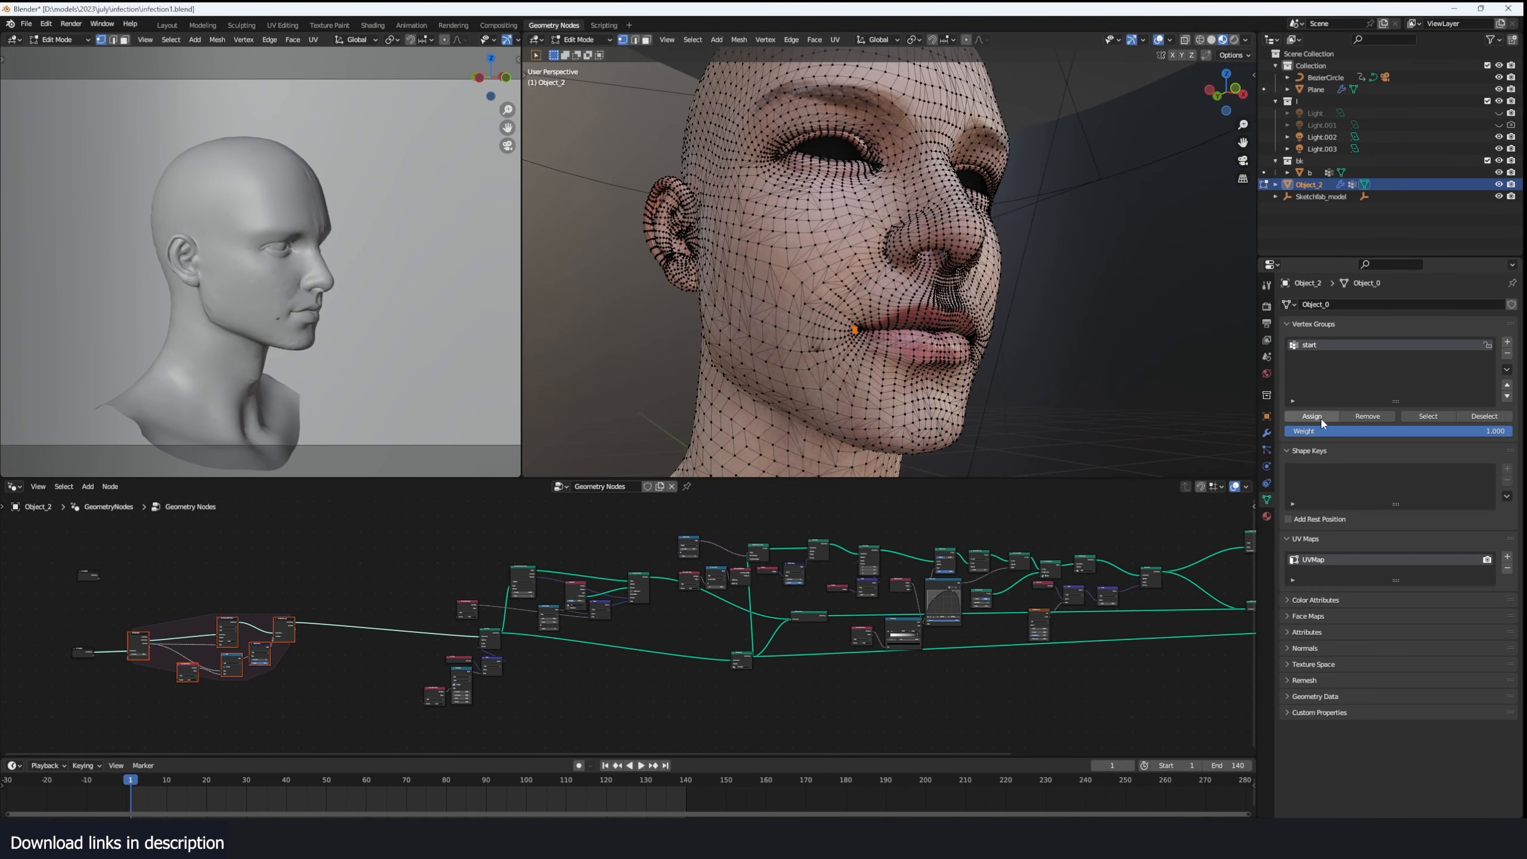
{"action": "key", "text": "Tab"}
{"action": "middle_click_drag", "start_coordinate": [902, 329], "coordinate": [745, 417]}
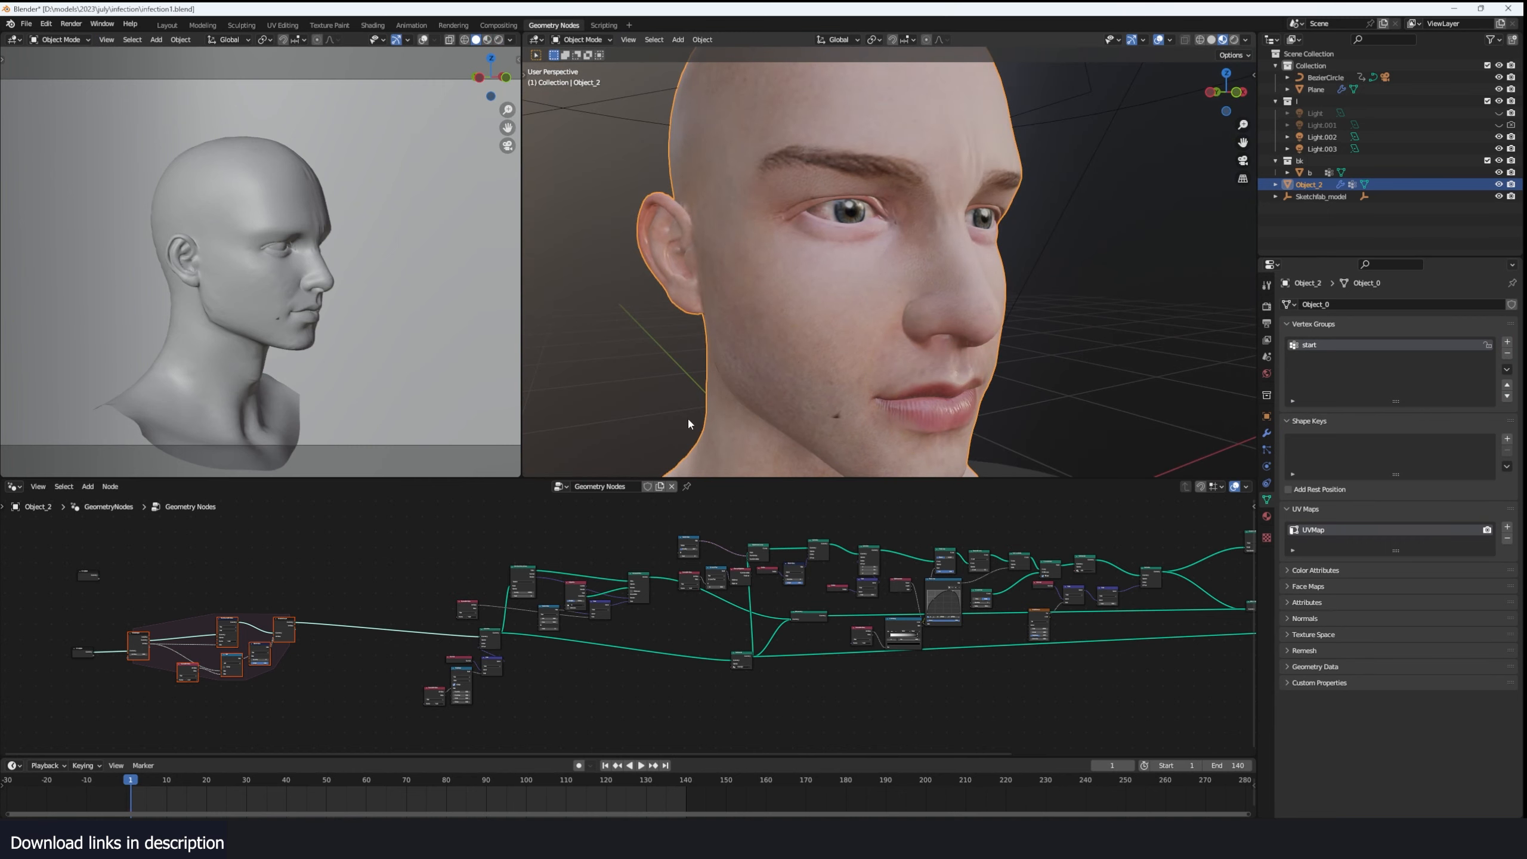
- Turn the GeometryNodes modifier's viewport display back on and play the growth simulation to frame 13
{"action": "key", "text": "space"}
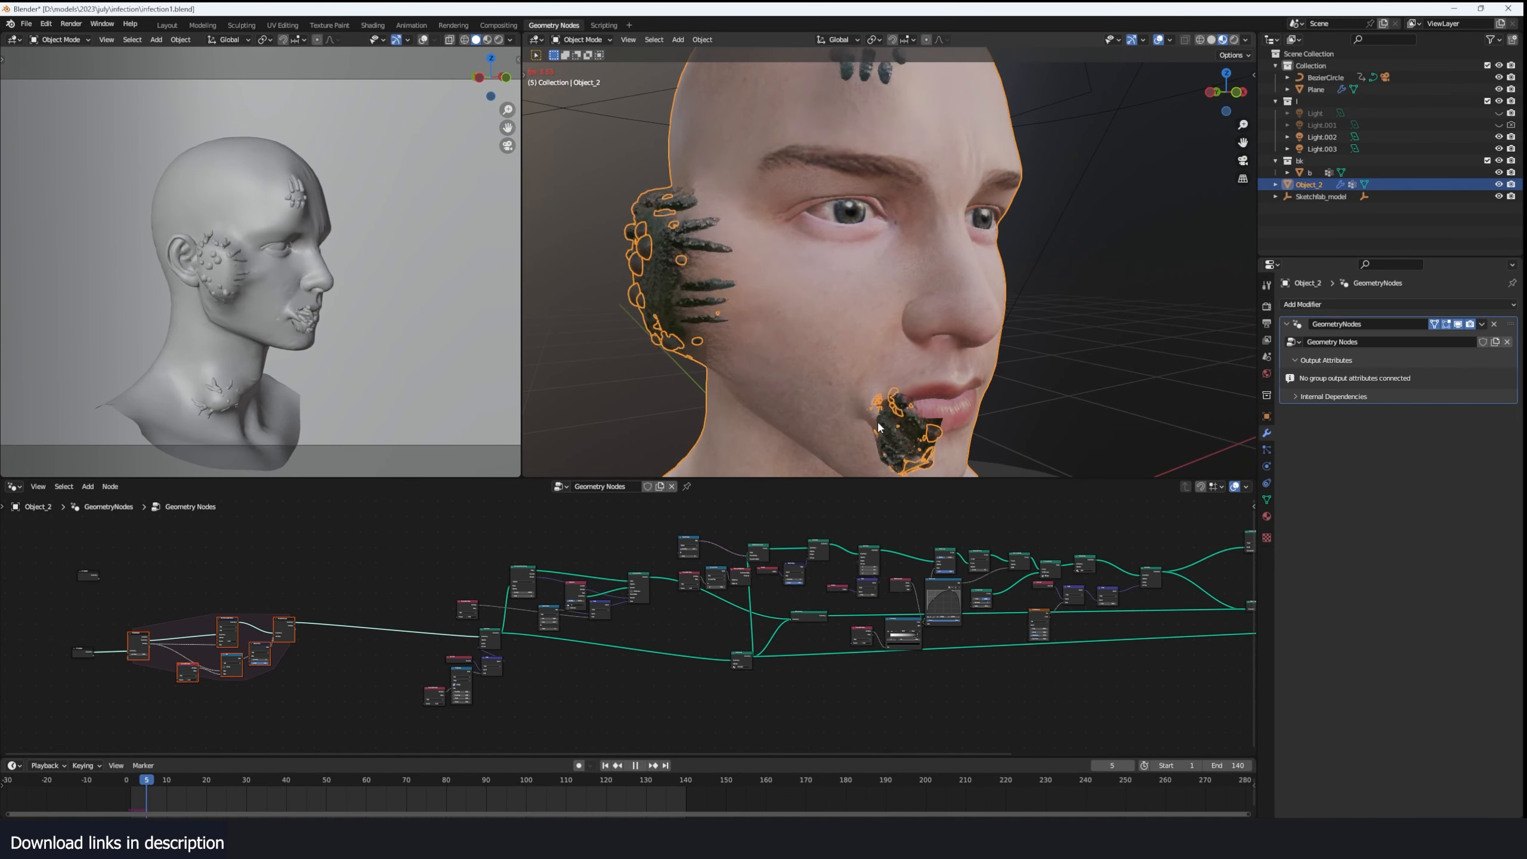
{"action": "scroll", "coordinate": [906, 414], "scroll_direction": "down", "scroll_amount": 6}
{"action": "key", "text": "space"}
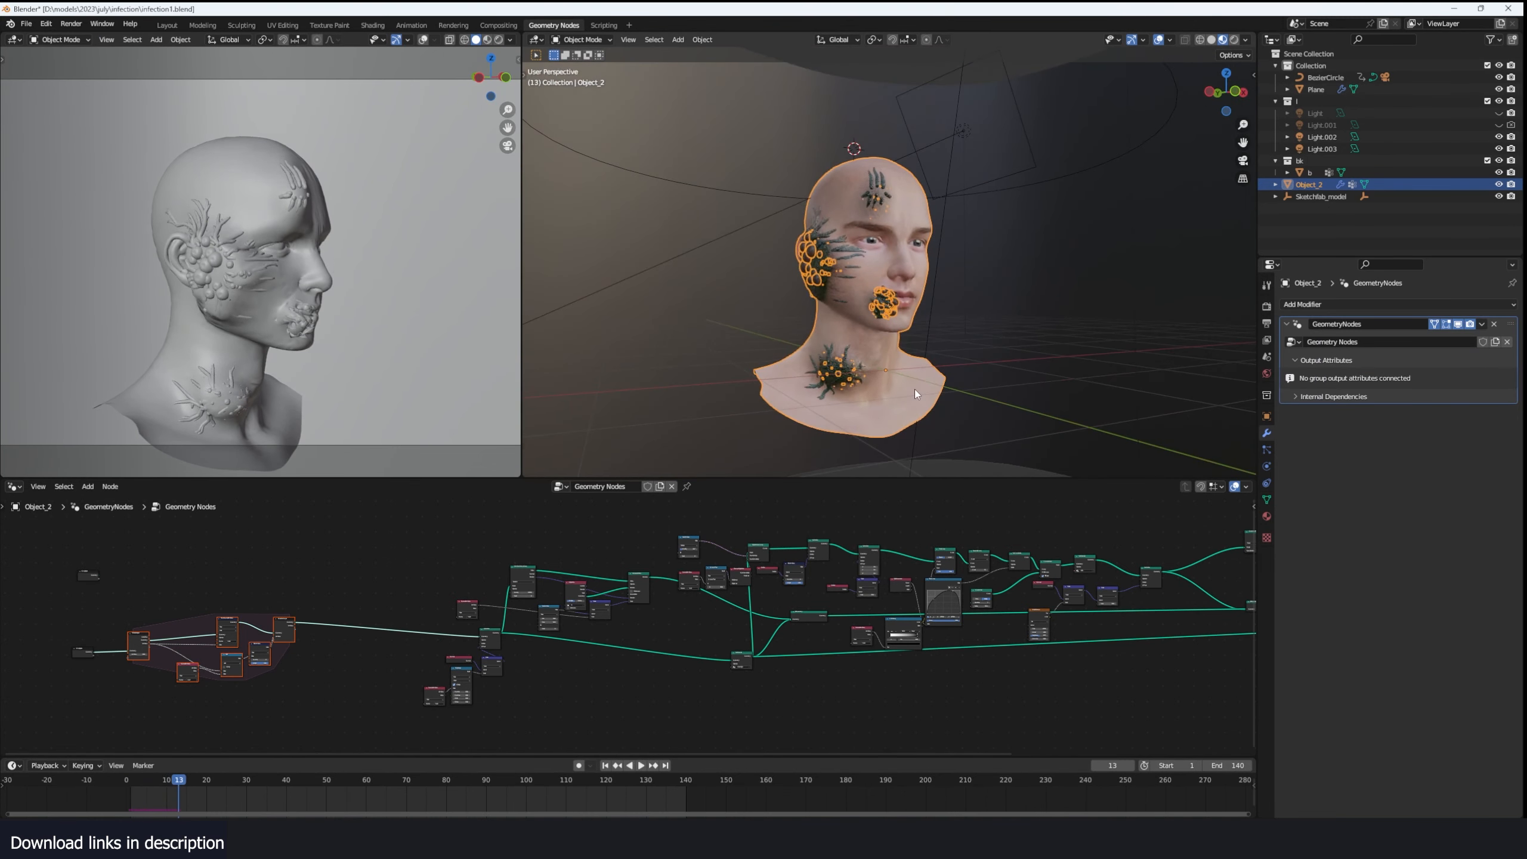
- Deselect the head and return the animation to frame 0
{"action": "scroll", "coordinate": [914, 389], "scroll_direction": "up", "scroll_amount": 3}
{"action": "key", "text": "alt+a"}
{"action": "middle_click_drag", "start_coordinate": [912, 390], "coordinate": [962, 356]}
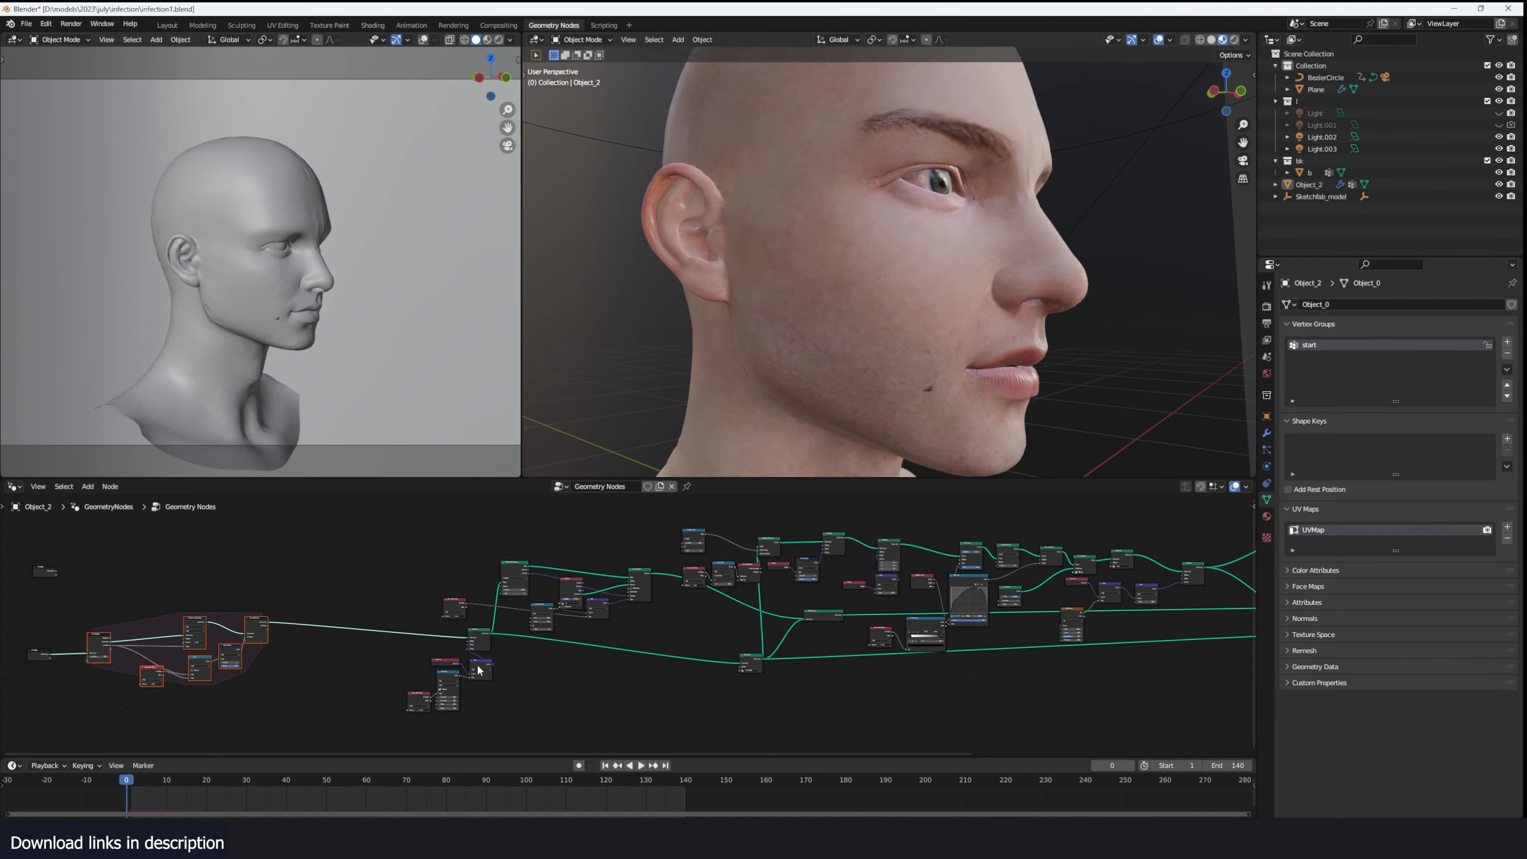
{"action": "scroll", "coordinate": [583, 659], "scroll_direction": "up", "scroll_amount": 3}
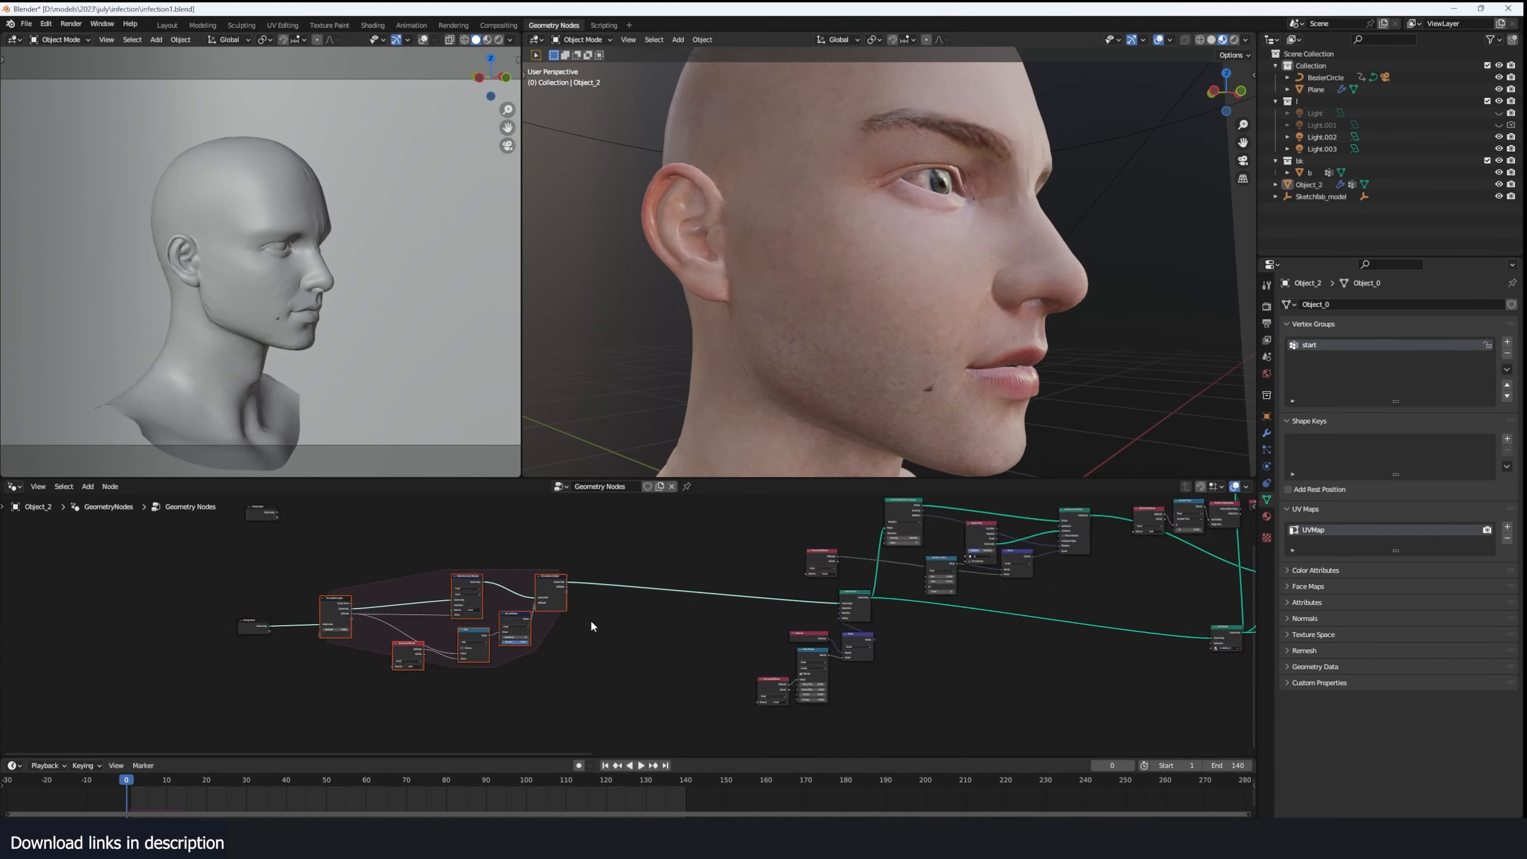
- Select the Simulation Output node and switch the 3D viewport to solid shading
{"action": "scroll", "coordinate": [592, 626], "scroll_direction": "up", "scroll_amount": 3}
{"action": "left_click", "coordinate": [487, 545], "text": "ctrl+shift"}
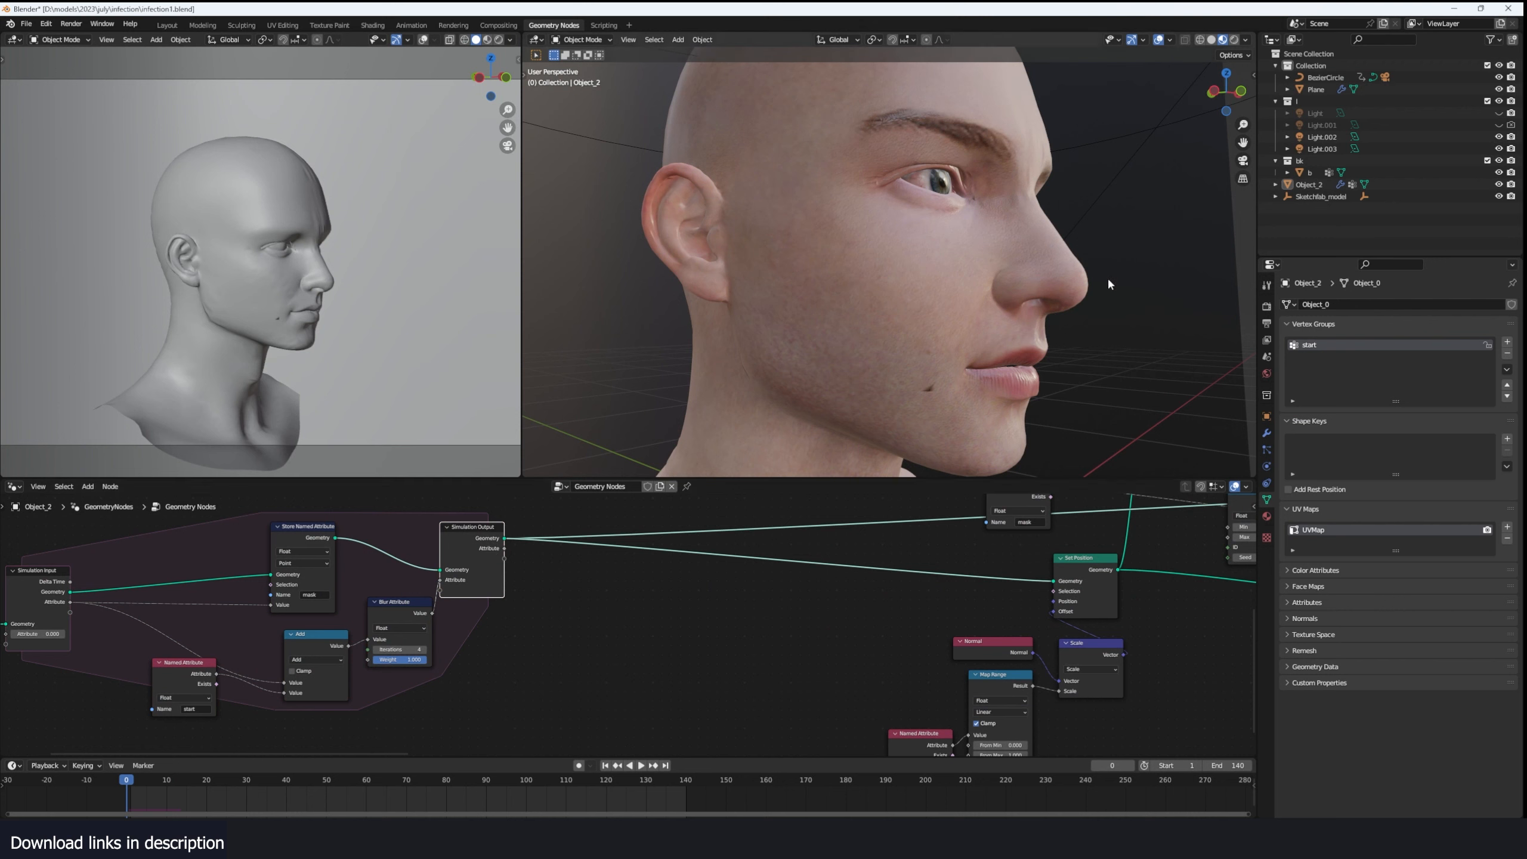
{"action": "left_click", "coordinate": [1211, 40]}
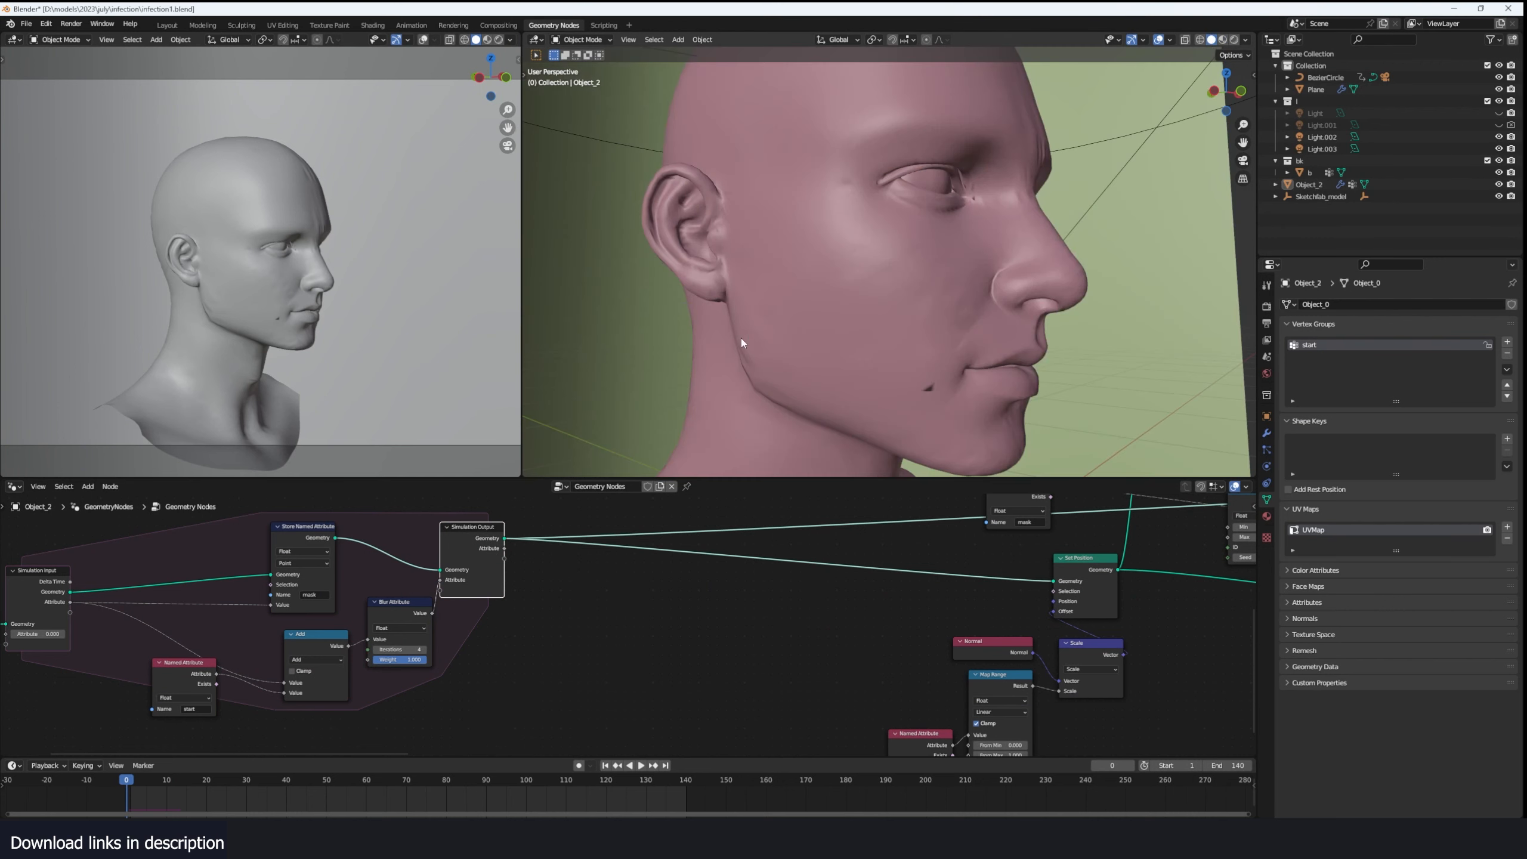
{"action": "scroll", "coordinate": [659, 637], "scroll_direction": "up", "scroll_amount": 1}
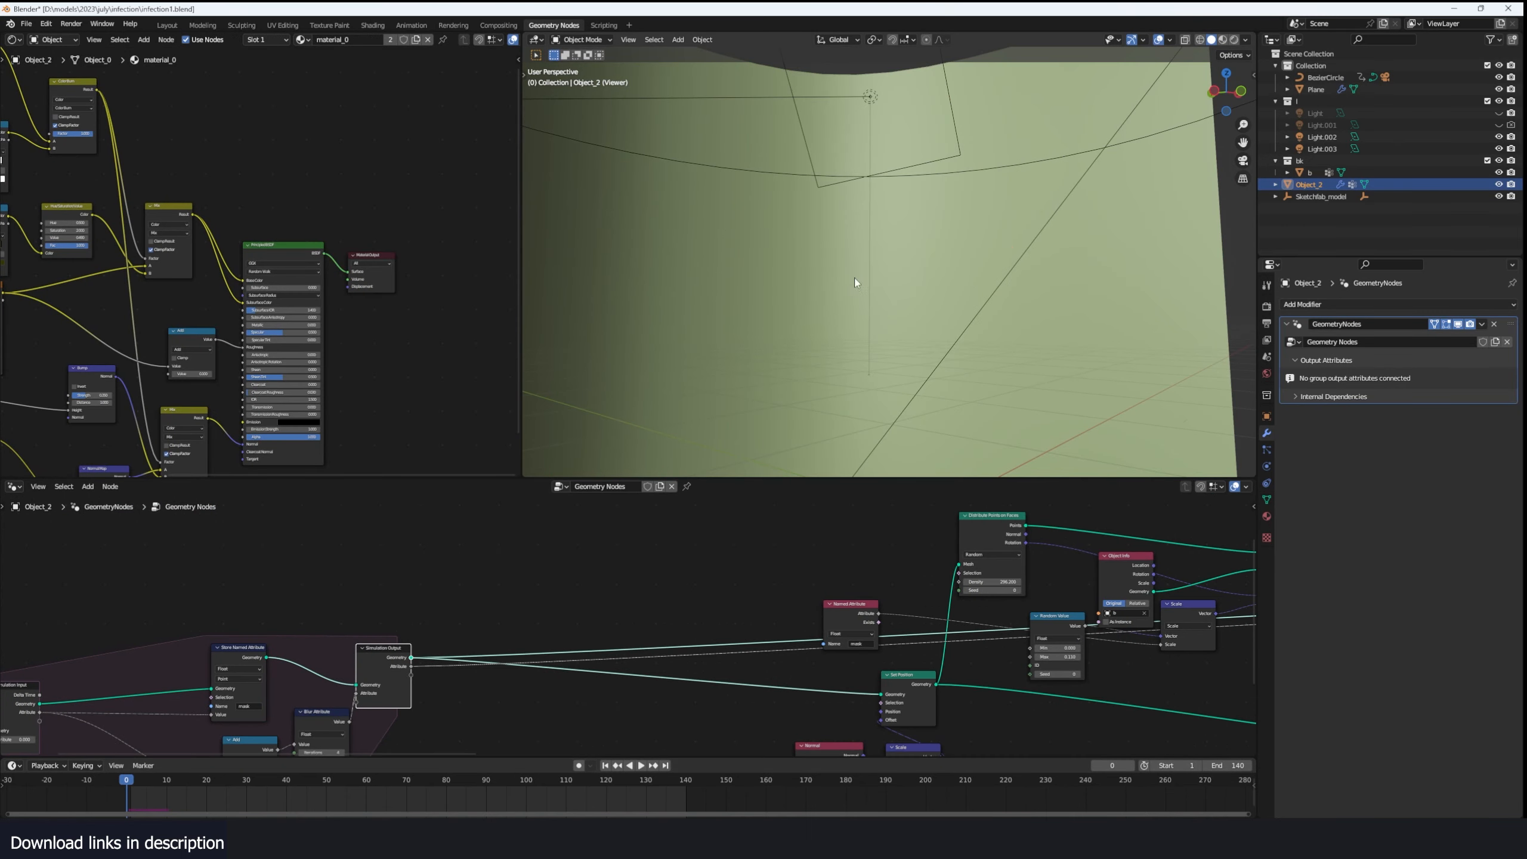
- Preview the Simulation Output's attribute on the head and play the simulation to examine how the mask spreads
{"action": "key", "text": "space"}
{"action": "middle_click_drag", "start_coordinate": [879, 227], "coordinate": [929, 229]}
{"action": "middle_click_drag", "start_coordinate": [519, 595], "coordinate": [701, 503]}
{"action": "left_click_drag", "start_coordinate": [332, 692], "coordinate": [268, 693]}
{"action": "scroll", "coordinate": [275, 707], "scroll_direction": "up", "scroll_amount": 5}
{"action": "left_click_drag", "start_coordinate": [529, 630], "coordinate": [447, 649]}
{"action": "left_click_drag", "start_coordinate": [603, 581], "coordinate": [556, 619]}
{"action": "key", "text": "Home"}
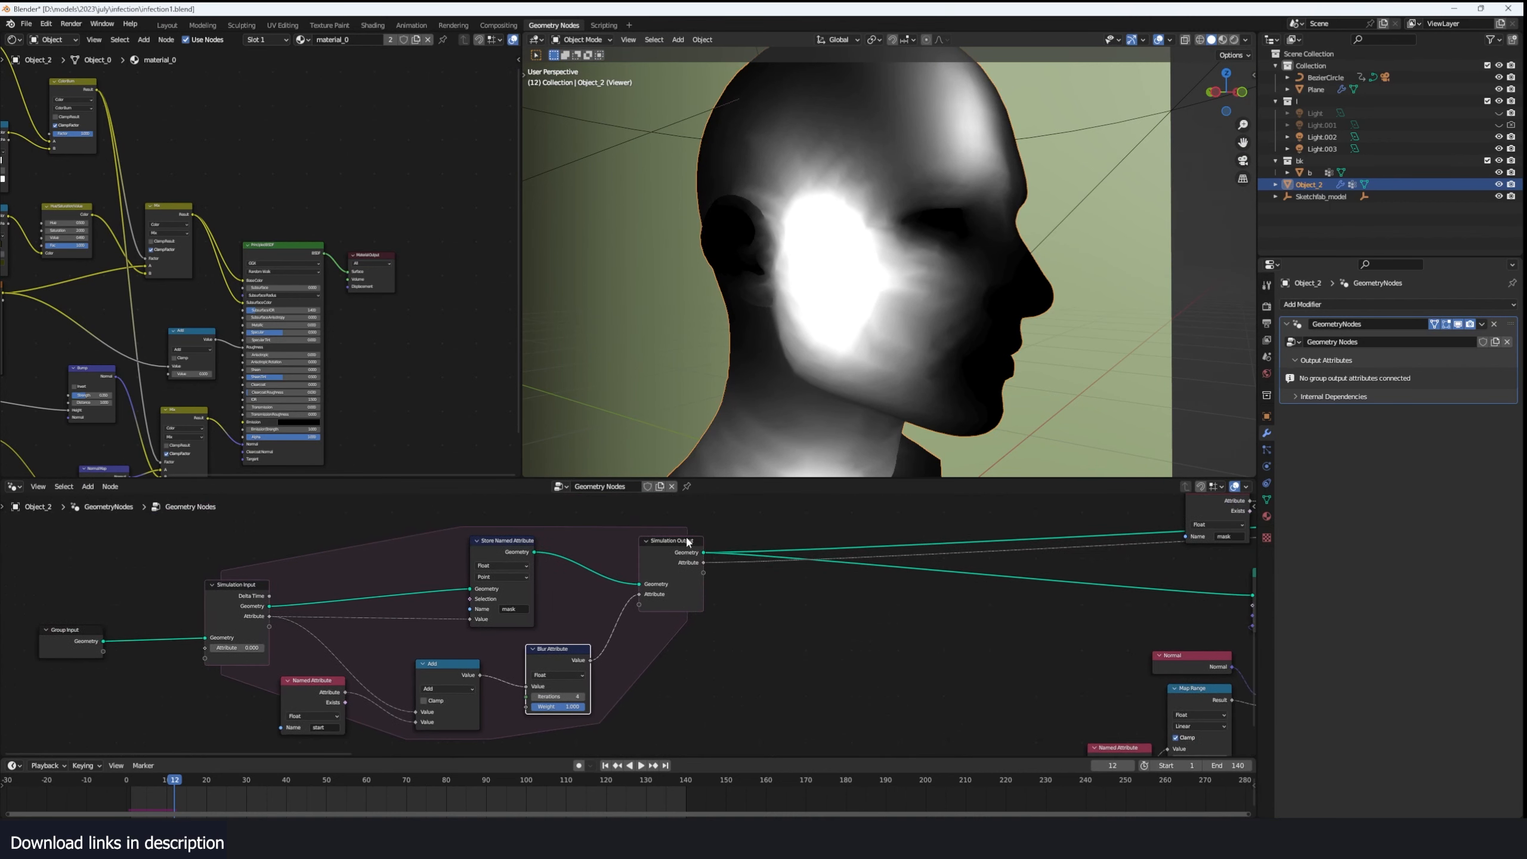
- Replay the mask simulation from the start and examine its spread from around the head
{"action": "left_click", "coordinate": [122, 786]}
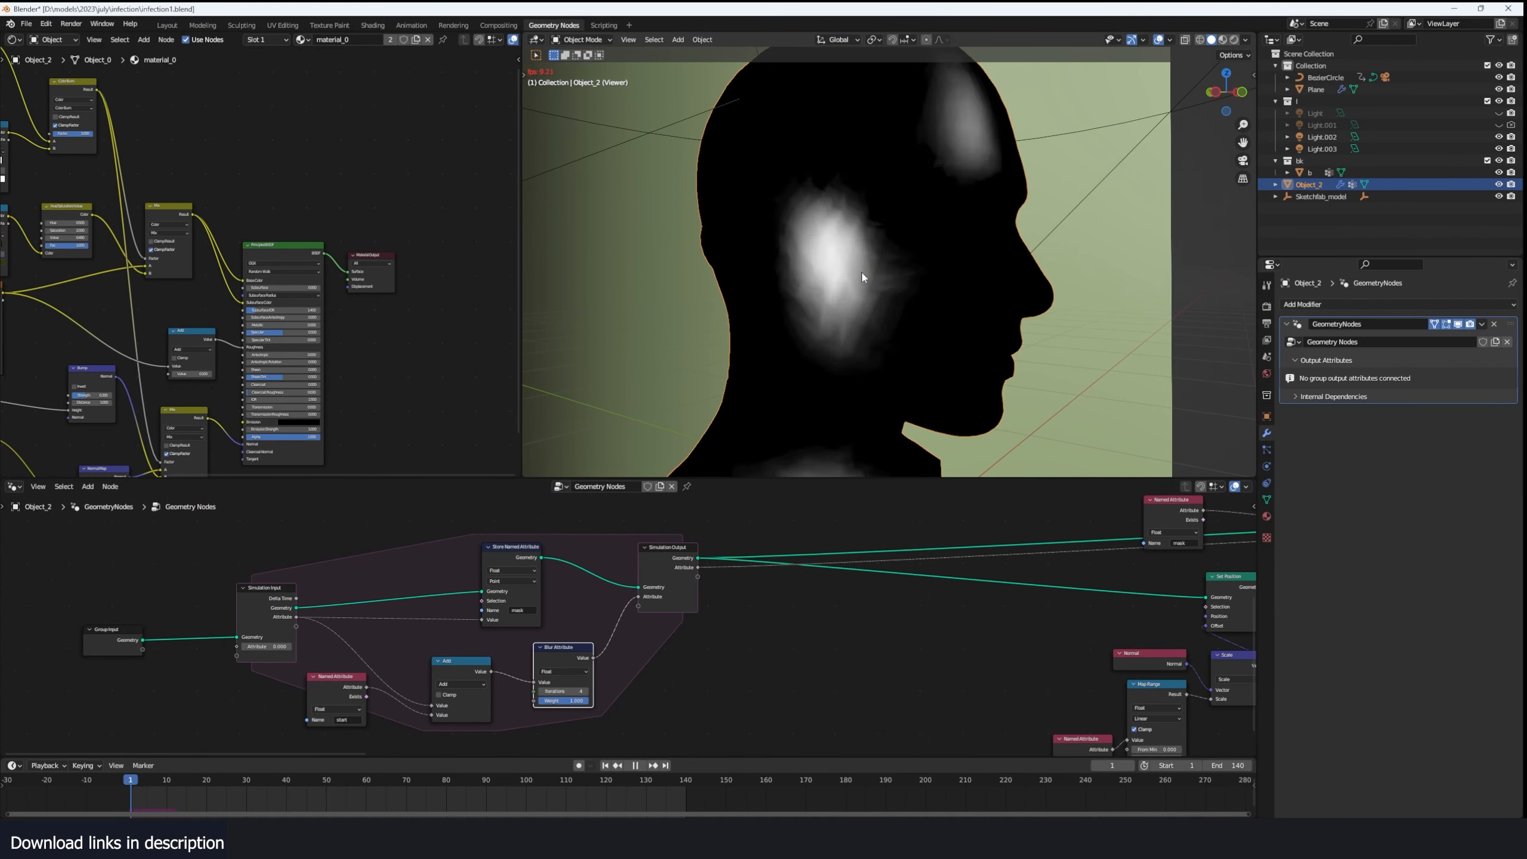
{"action": "middle_click_drag", "start_coordinate": [882, 266], "coordinate": [843, 238]}
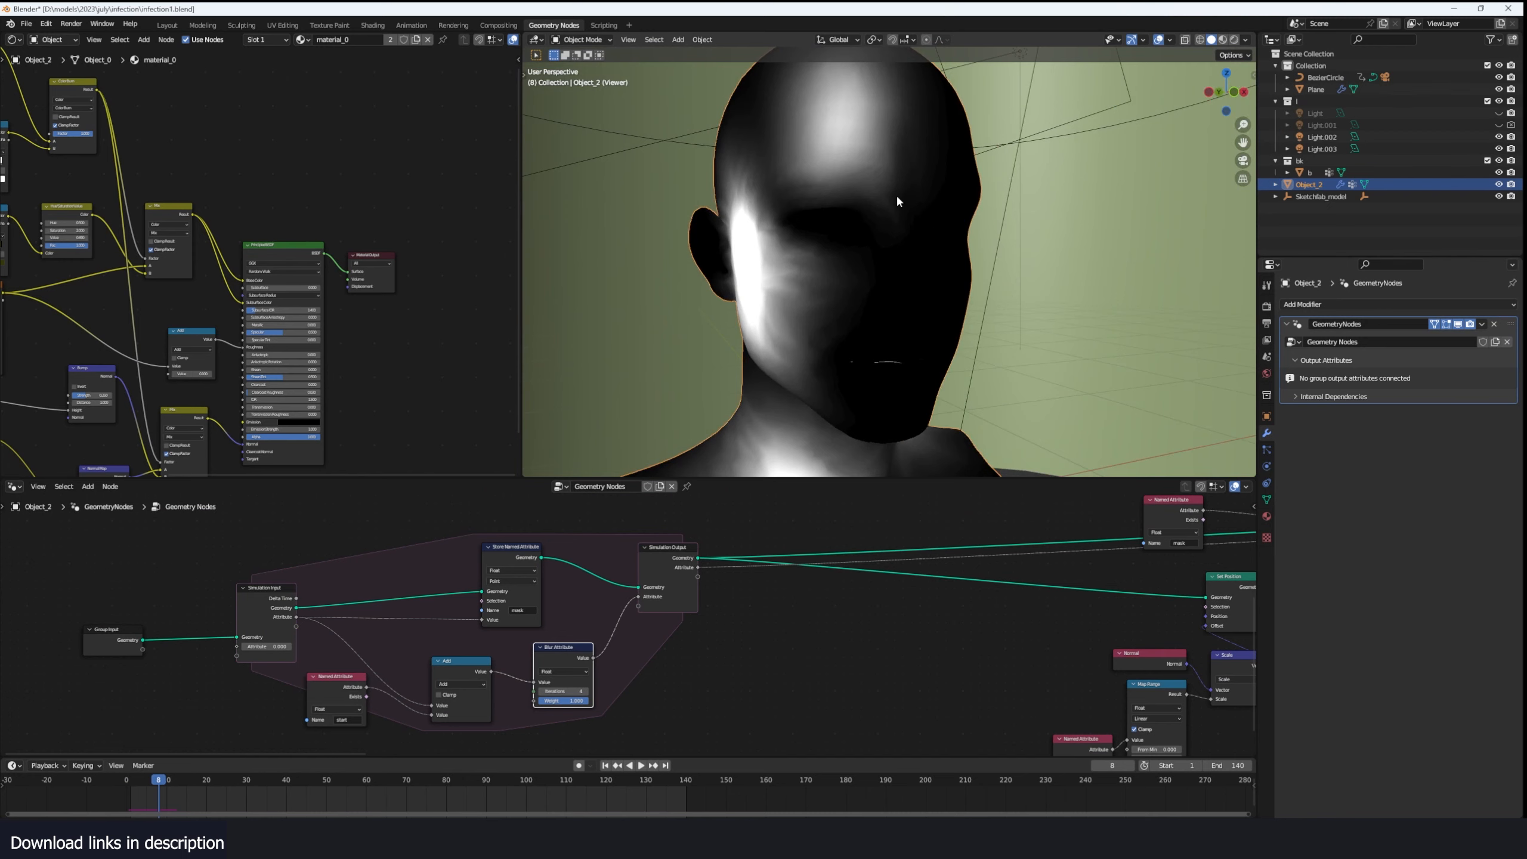
{"action": "middle_click_drag", "start_coordinate": [896, 193], "coordinate": [862, 220]}
{"action": "key", "text": "space"}
{"action": "key", "text": "space"}
- Preview the Instance on Points output and examine the instanced spheres up close
{"action": "middle_click_drag", "start_coordinate": [1058, 563], "coordinate": [668, 567]}
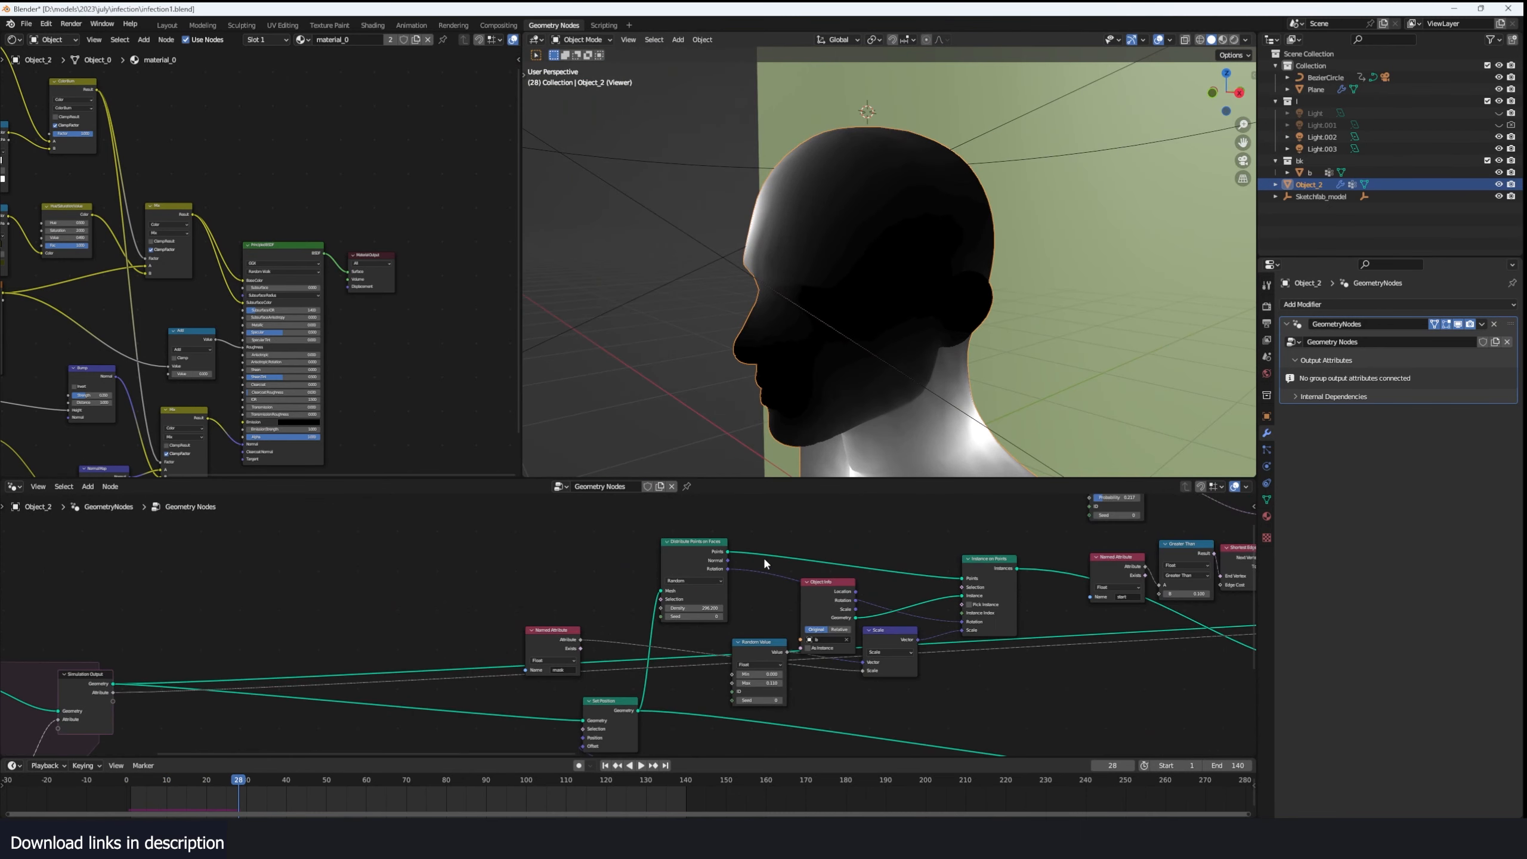
{"action": "middle_click_drag", "start_coordinate": [765, 564], "coordinate": [702, 540]}
{"action": "scroll", "coordinate": [660, 547], "scroll_direction": "up", "scroll_amount": 1}
{"action": "left_click", "coordinate": [998, 534], "text": "ctrl+shift"}
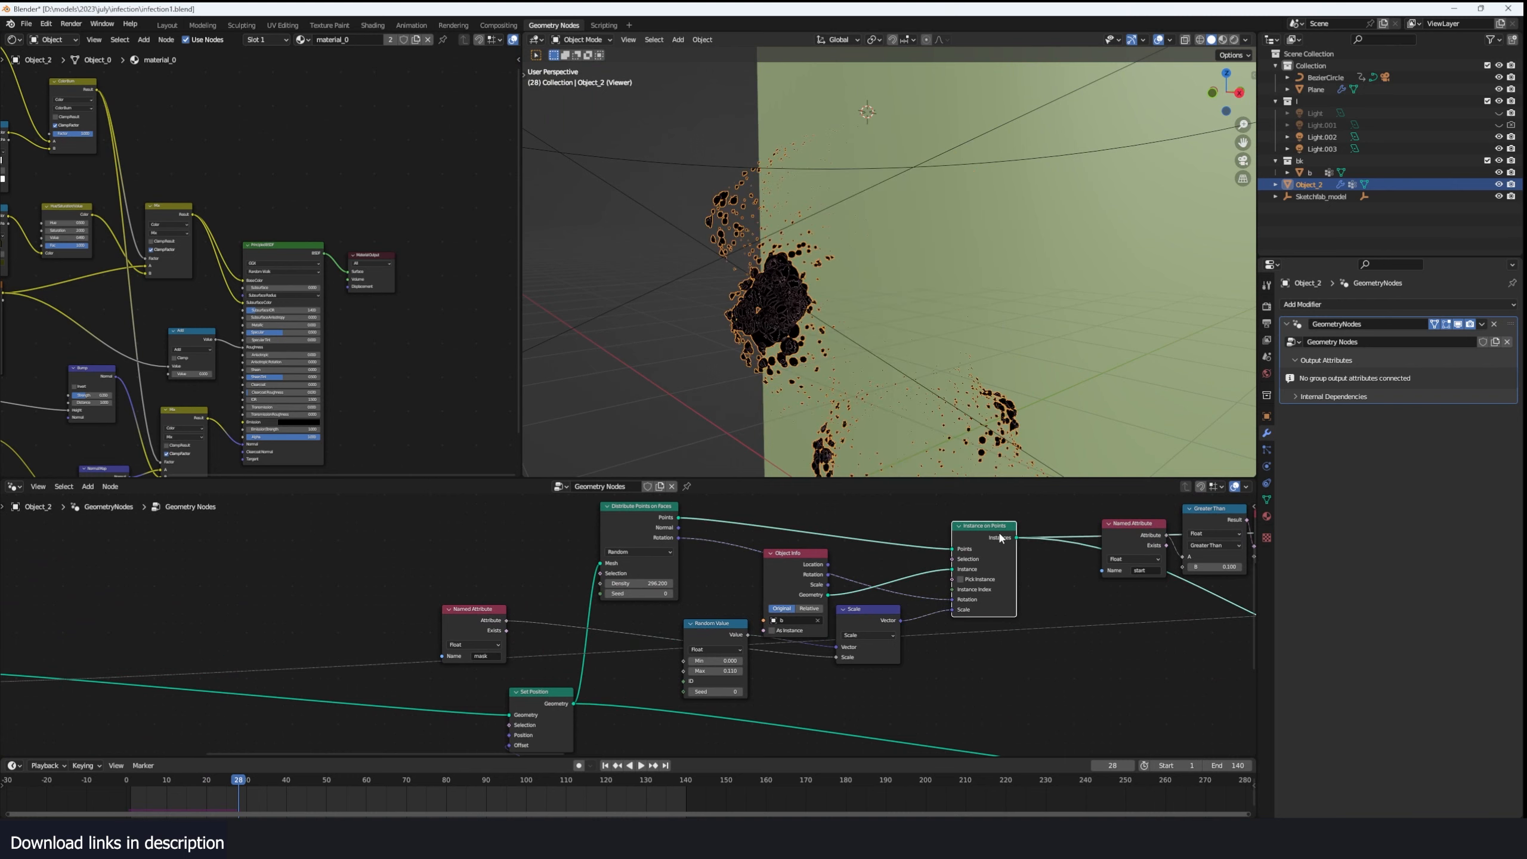
{"action": "middle_click_drag", "start_coordinate": [725, 313], "coordinate": [847, 291]}
{"action": "scroll", "coordinate": [871, 285], "scroll_direction": "up", "scroll_amount": 3}
{"action": "scroll", "coordinate": [618, 620], "scroll_direction": "down", "scroll_amount": 5}
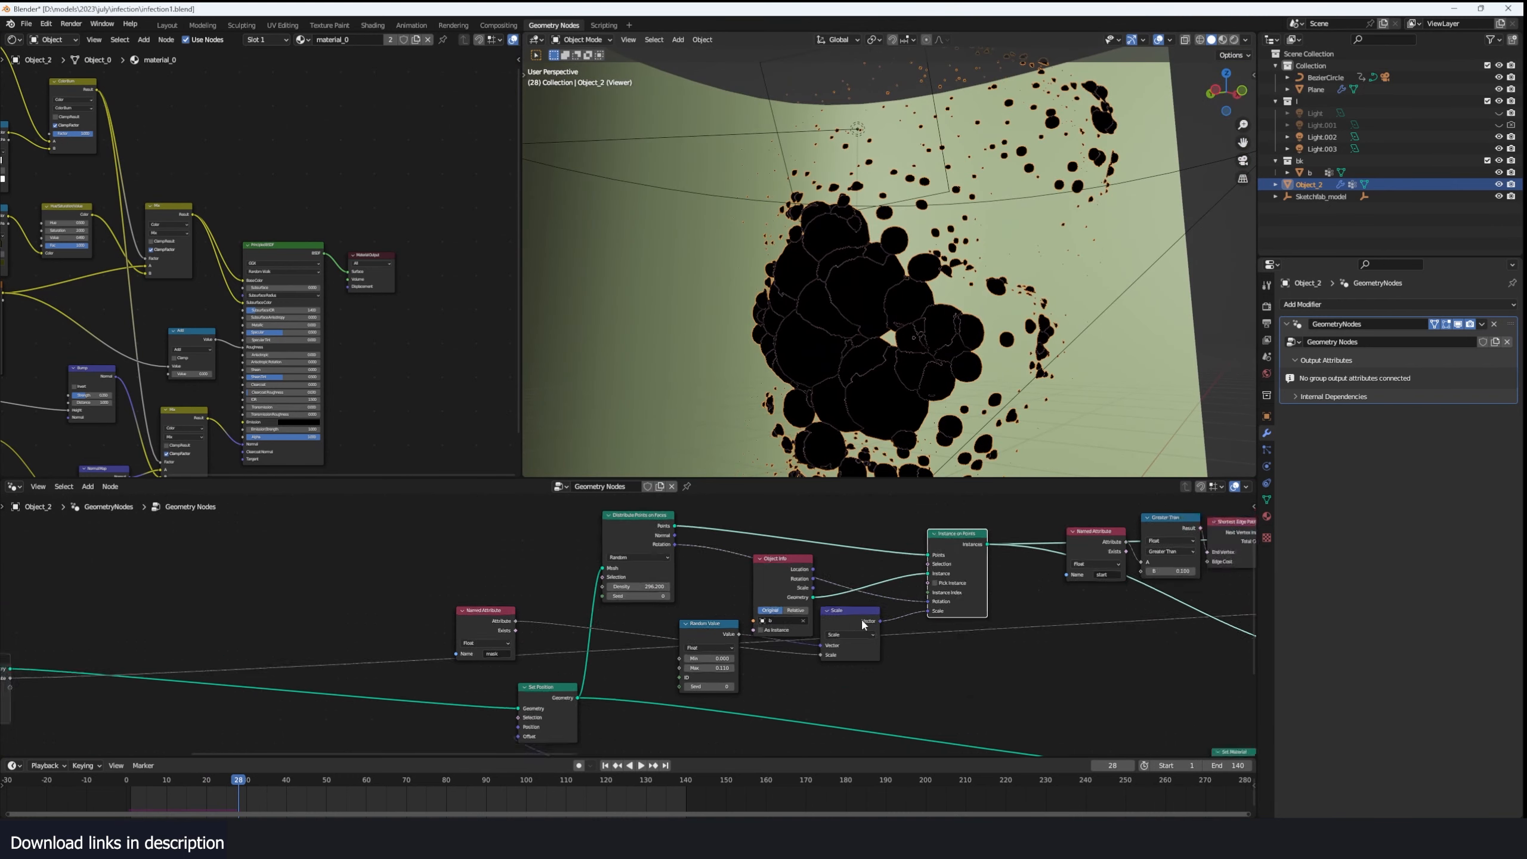
- Switch the viewport to material preview and replay the growth of the instanced spheres from the start
{"action": "middle_click_drag", "start_coordinate": [1022, 558], "coordinate": [695, 556]}
{"action": "scroll", "coordinate": [975, 313], "scroll_direction": "up", "scroll_amount": 2}
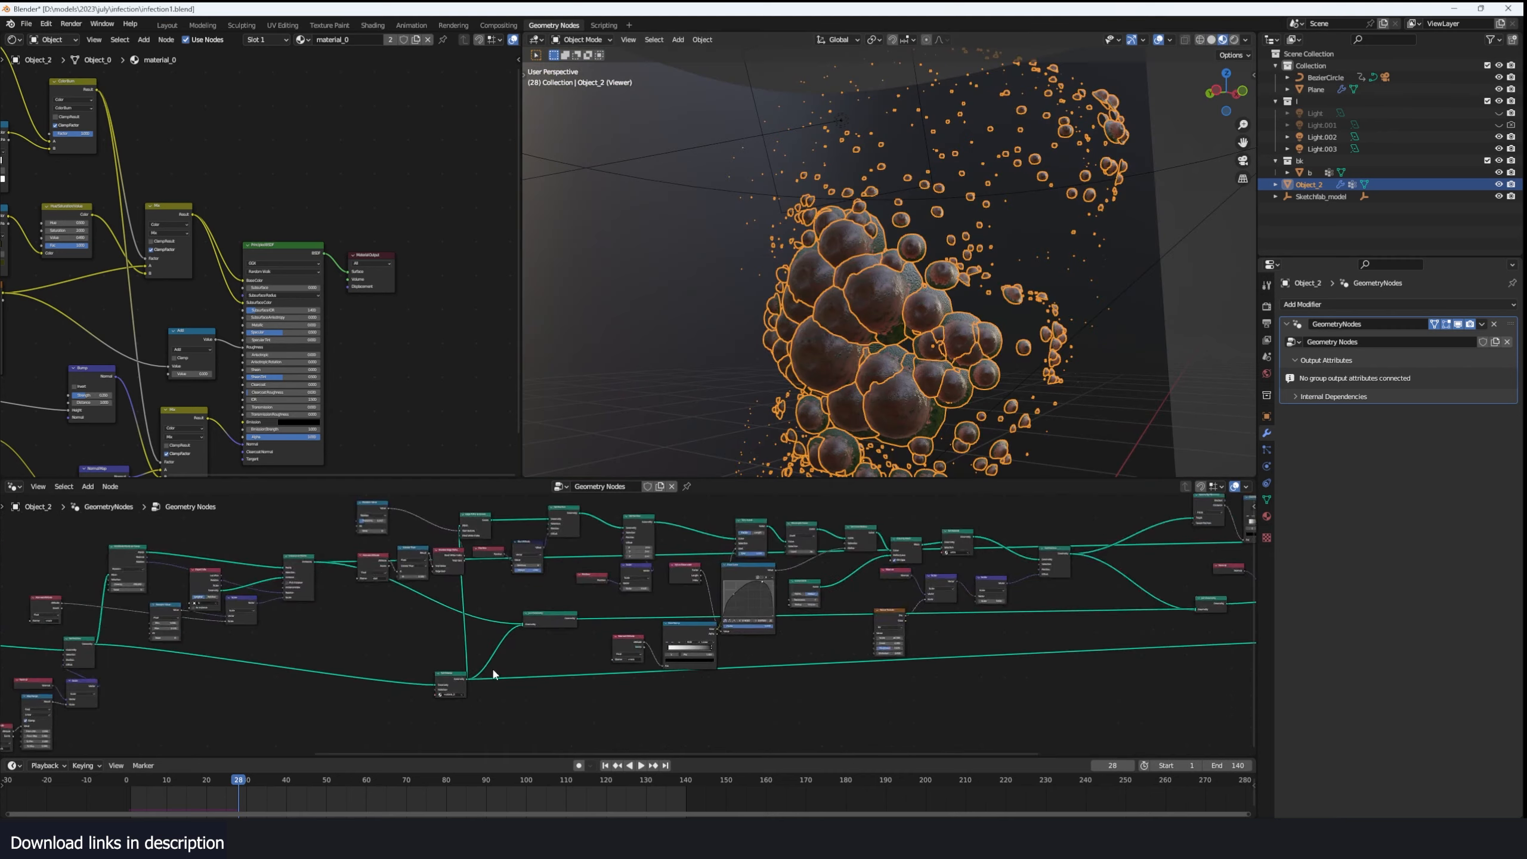
{"action": "middle_click_drag", "start_coordinate": [492, 675], "coordinate": [799, 661]}
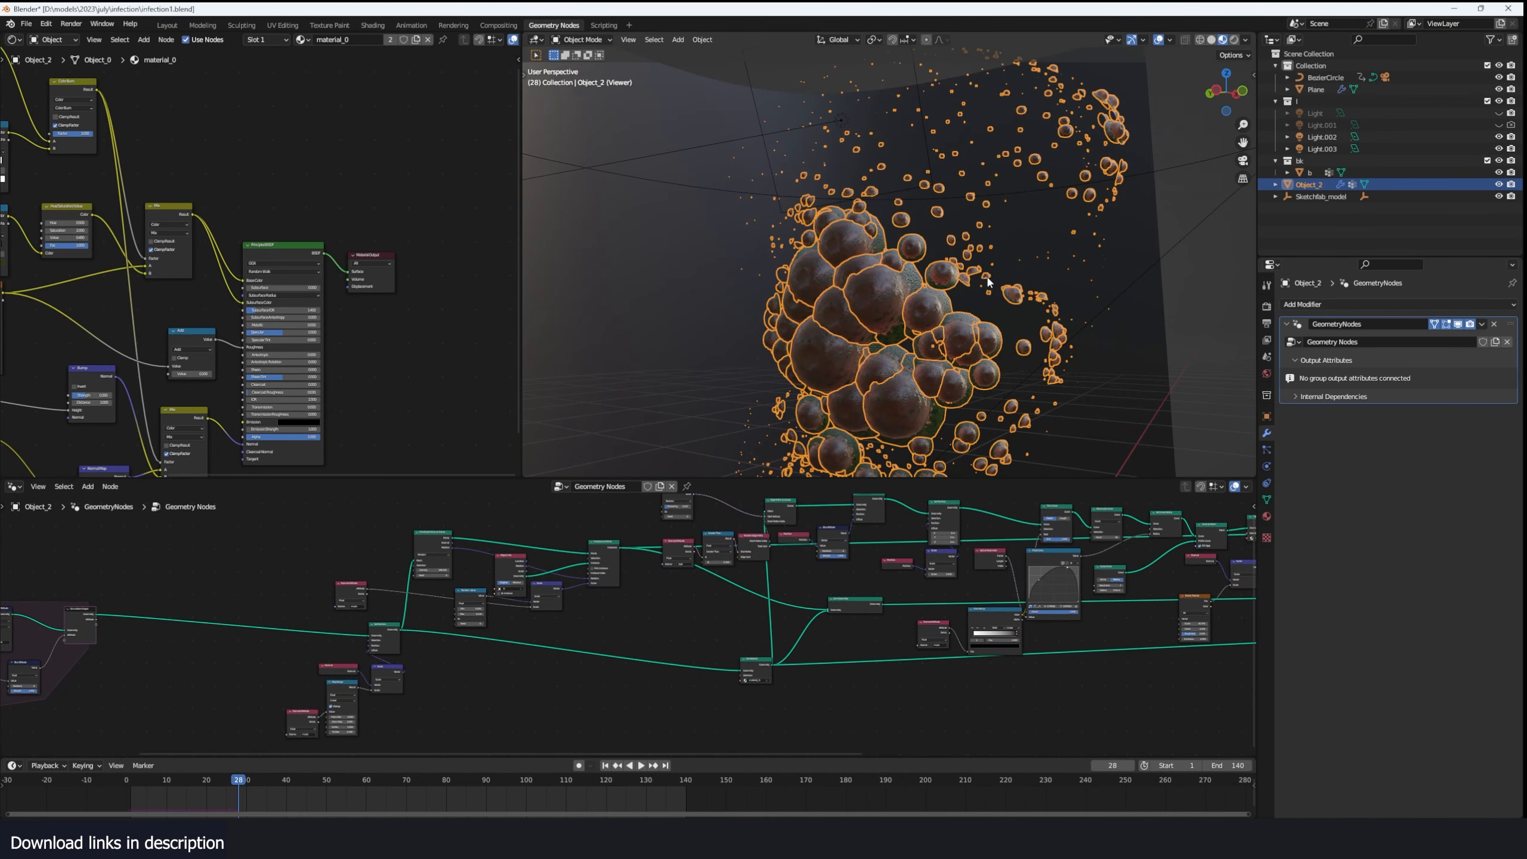
{"action": "middle_click_drag", "start_coordinate": [987, 282], "coordinate": [998, 300]}
{"action": "left_click", "coordinate": [118, 785]}
{"action": "key", "text": "space"}
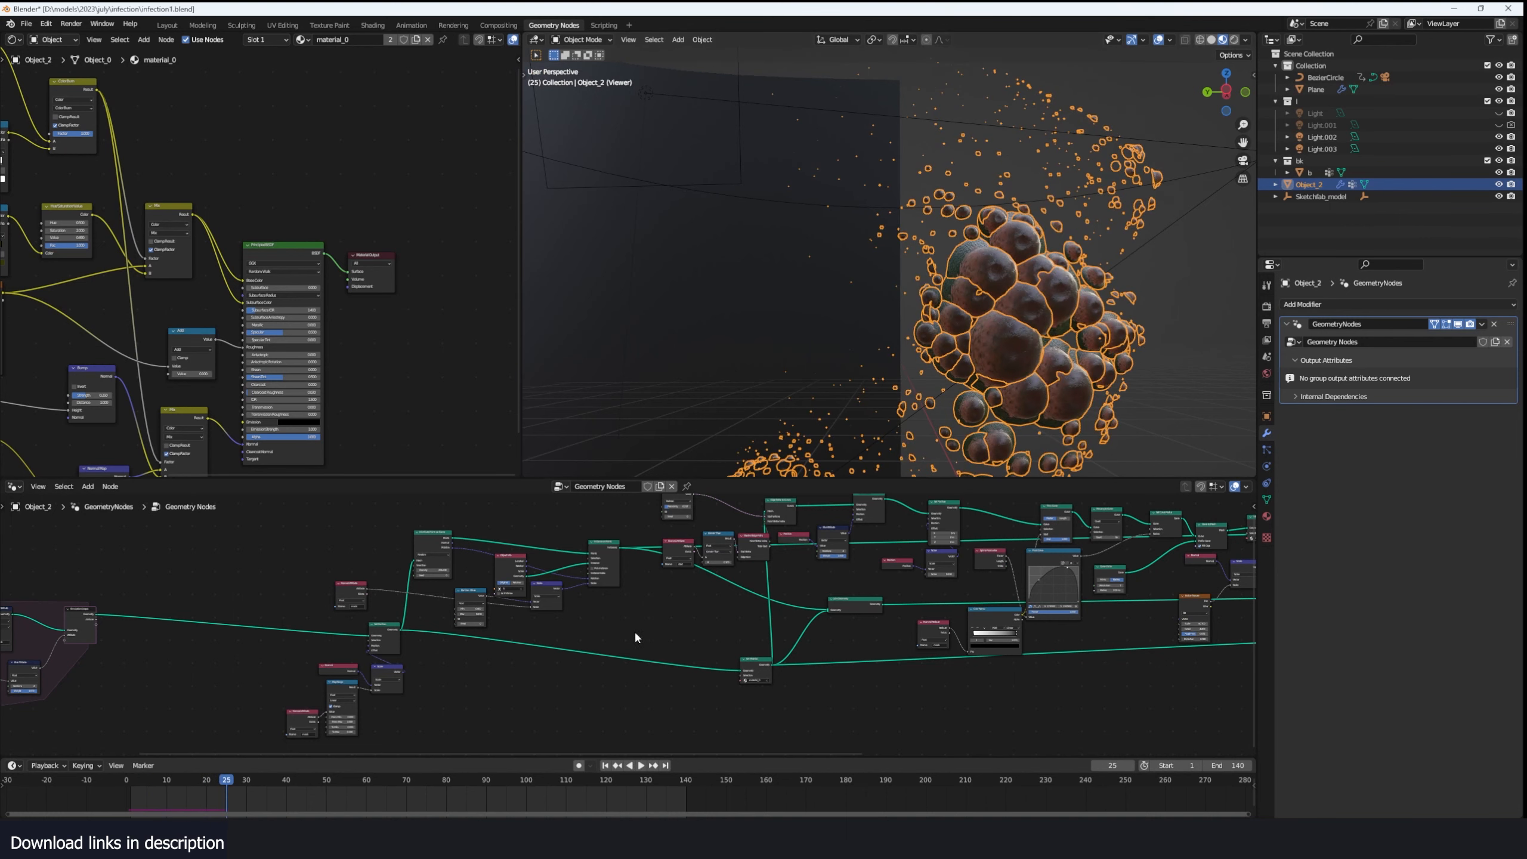
- Follow the curve branch of the node network and preview the Set Position output that ends the tendril geometry
{"action": "scroll", "coordinate": [635, 630], "scroll_direction": "up", "scroll_amount": 5}
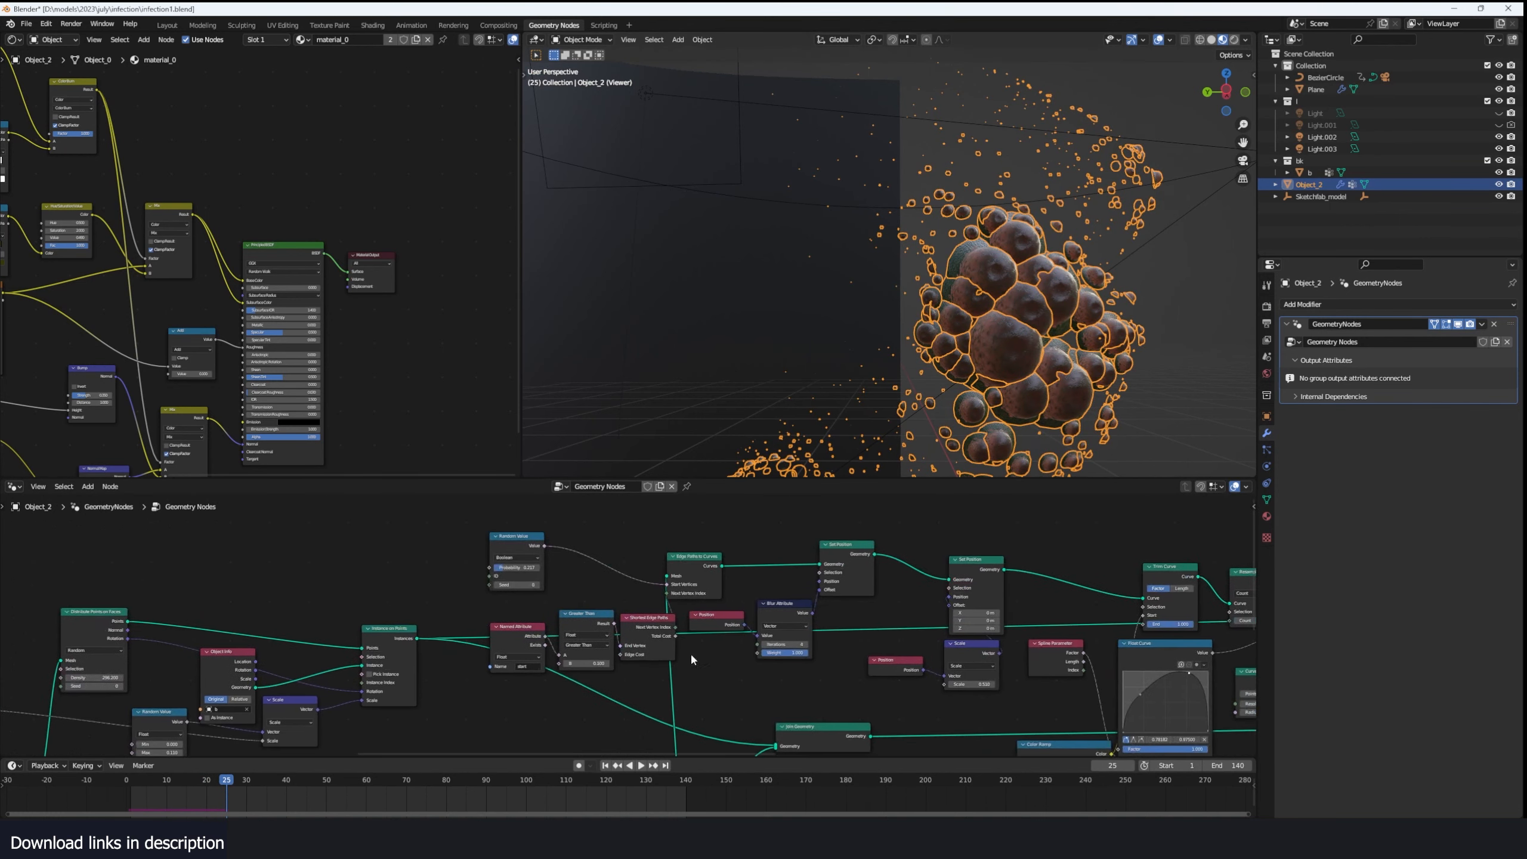
{"action": "scroll", "coordinate": [693, 658], "scroll_direction": "up", "scroll_amount": 2}
{"action": "middle_click_drag", "start_coordinate": [1130, 559], "coordinate": [880, 552]}
{"action": "scroll", "coordinate": [902, 554], "scroll_direction": "down", "scroll_amount": 2}
{"action": "middle_click_drag", "start_coordinate": [1230, 575], "coordinate": [1009, 560]}
{"action": "middle_click_drag", "start_coordinate": [1245, 604], "coordinate": [1022, 595]}
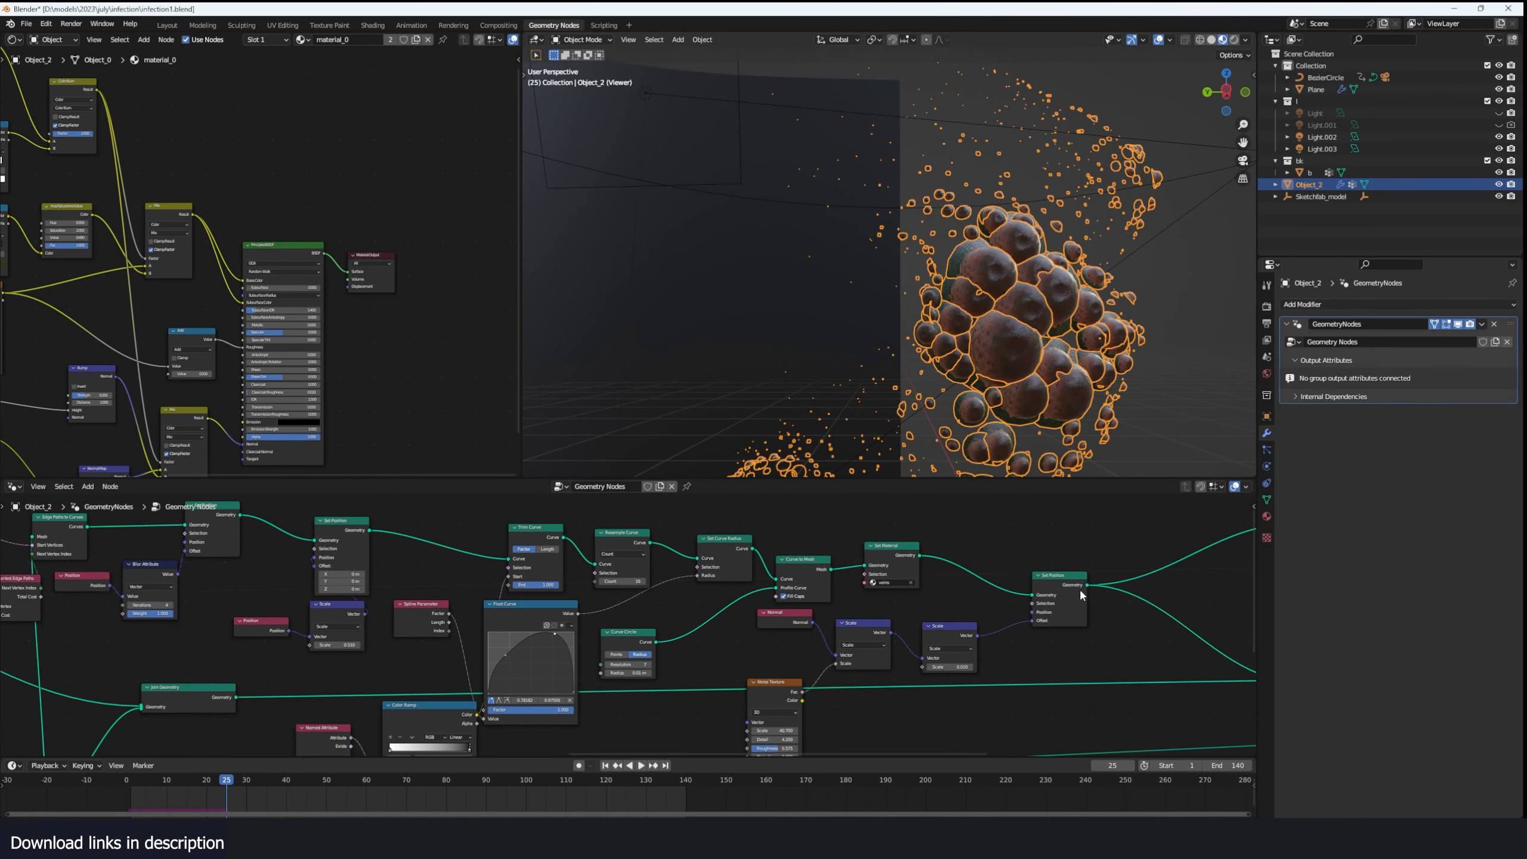
{"action": "left_click", "coordinate": [1081, 596], "text": "ctrl+shift"}
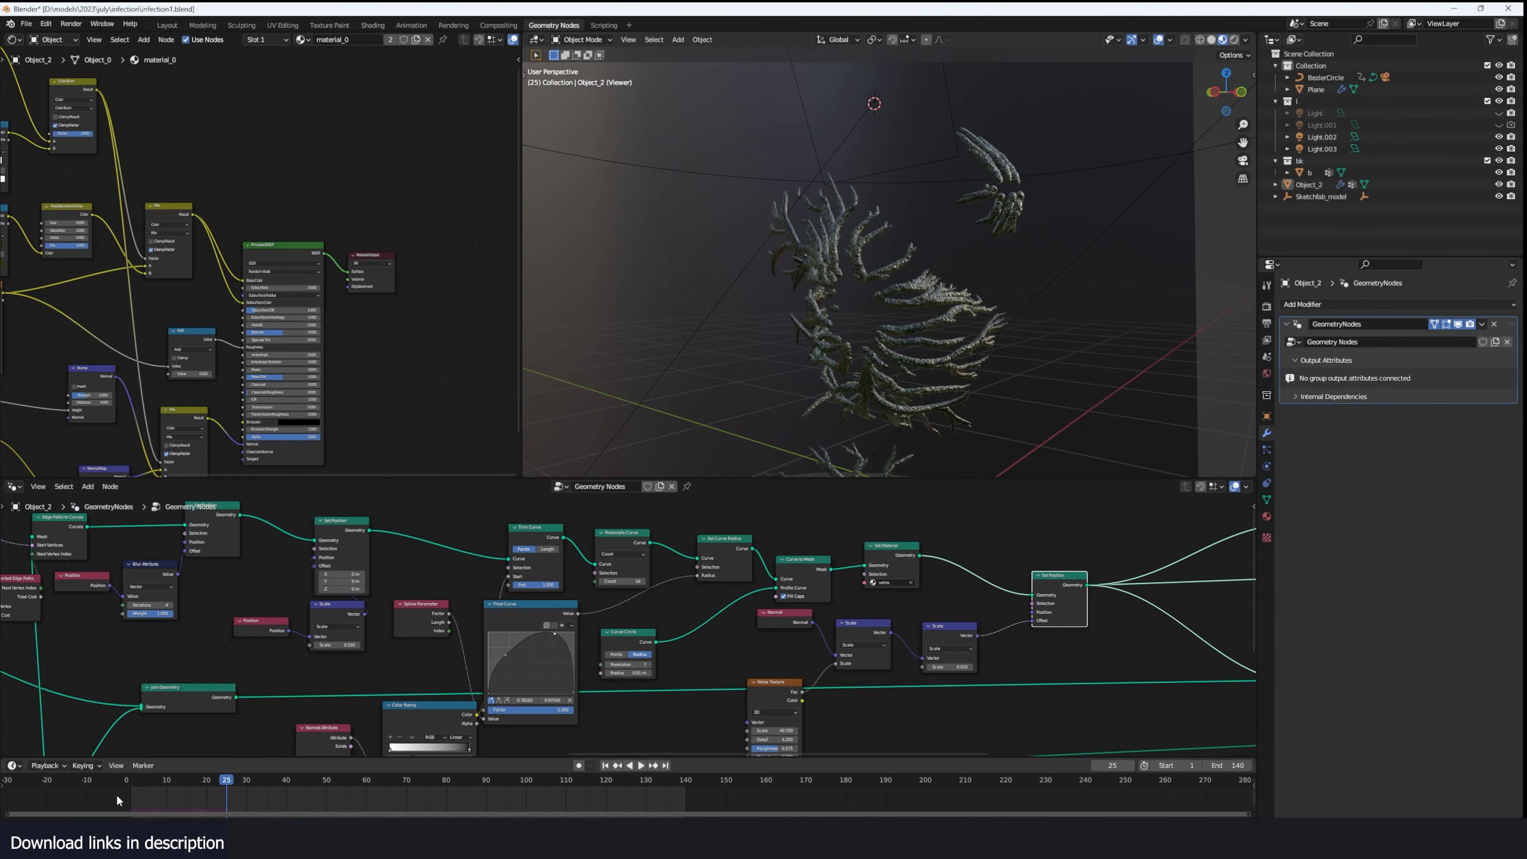
- Preview the Set Position node that displaces the head's skin and replay the infection's growth up to frame 39
{"action": "left_click", "coordinate": [115, 793]}
{"action": "key", "text": "space"}
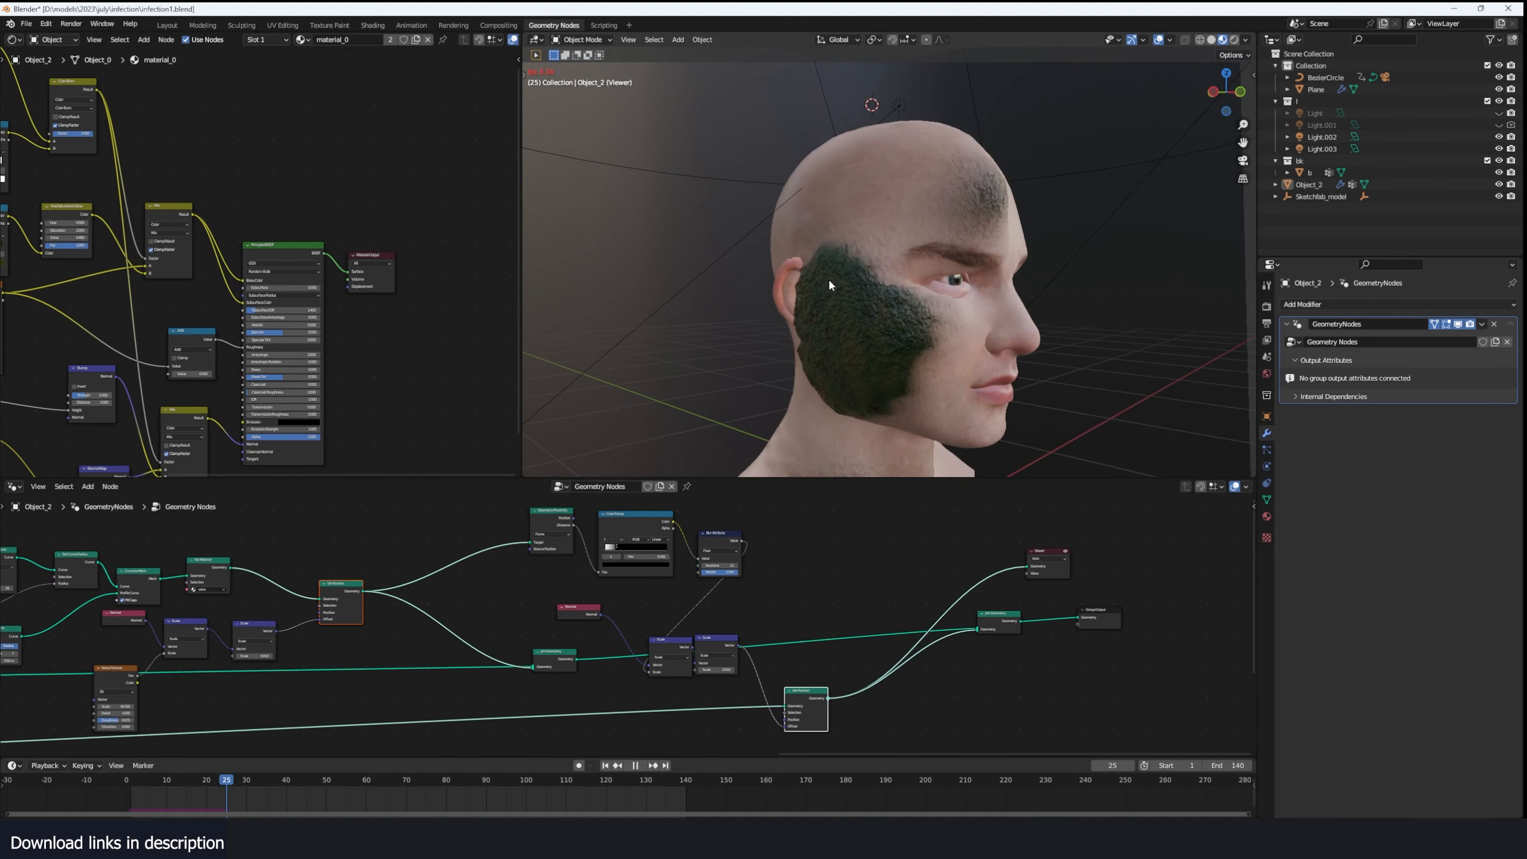
{"action": "key", "text": "space"}
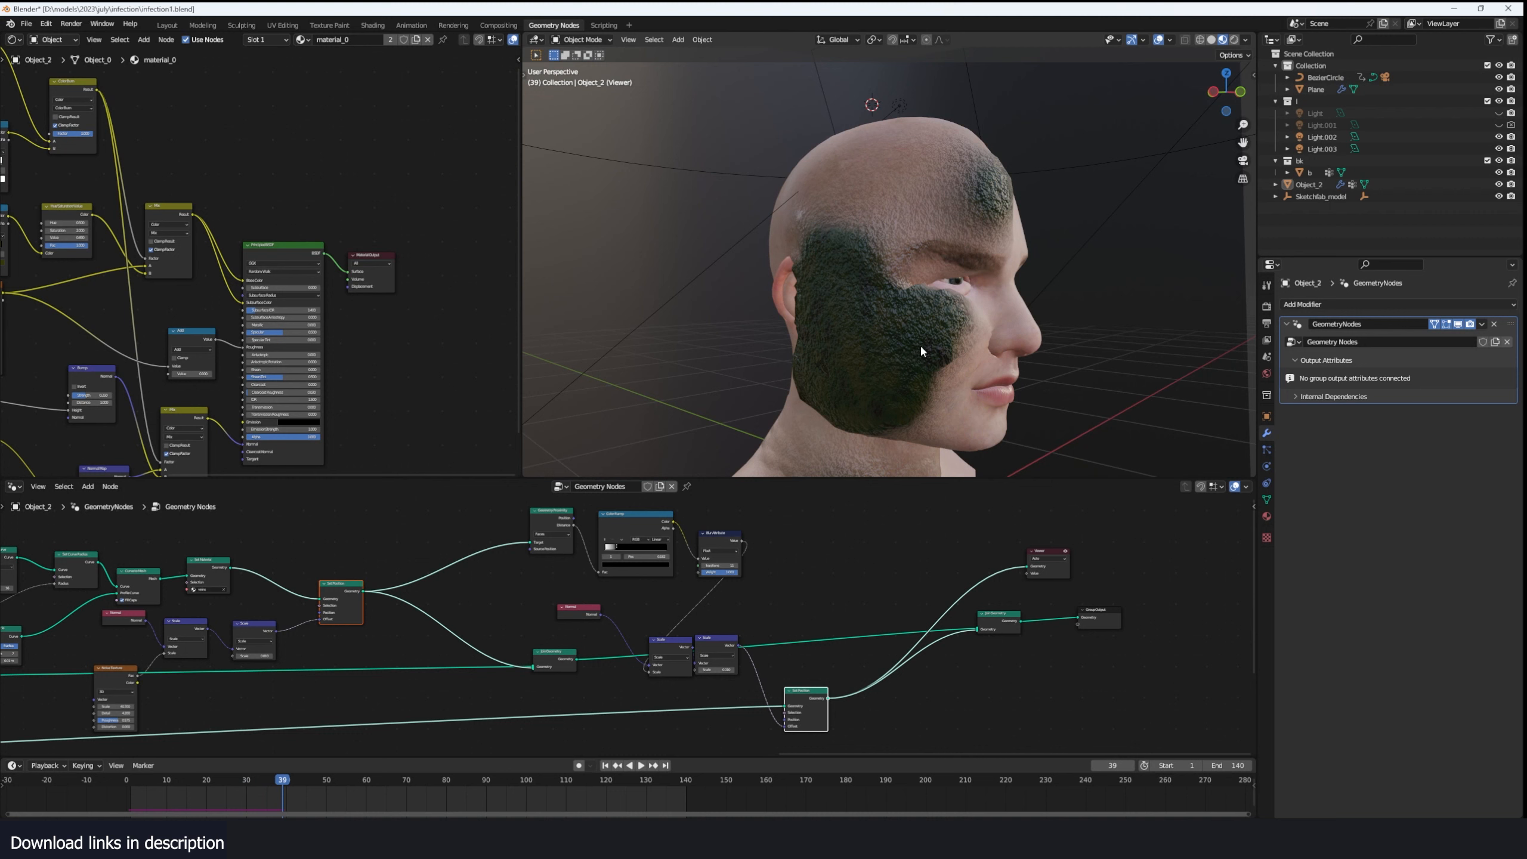
- Play the infection on to frame 45, preview the combined Join Geometry output and examine the head from the front
{"action": "key", "text": "space"}
{"action": "key", "text": "space"}
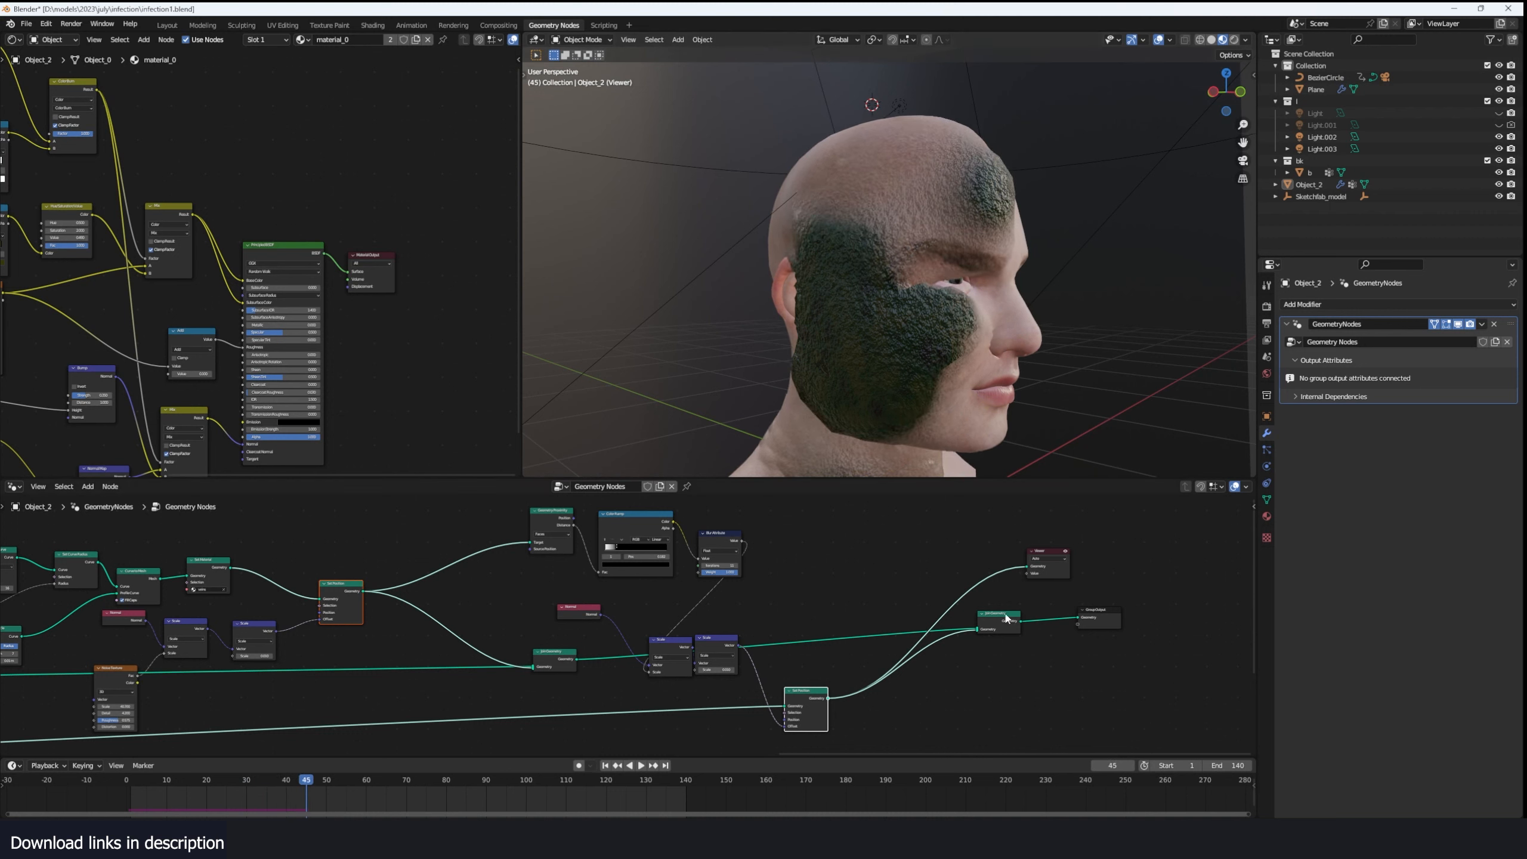
{"action": "left_click", "coordinate": [1013, 628], "text": "ctrl+shift"}
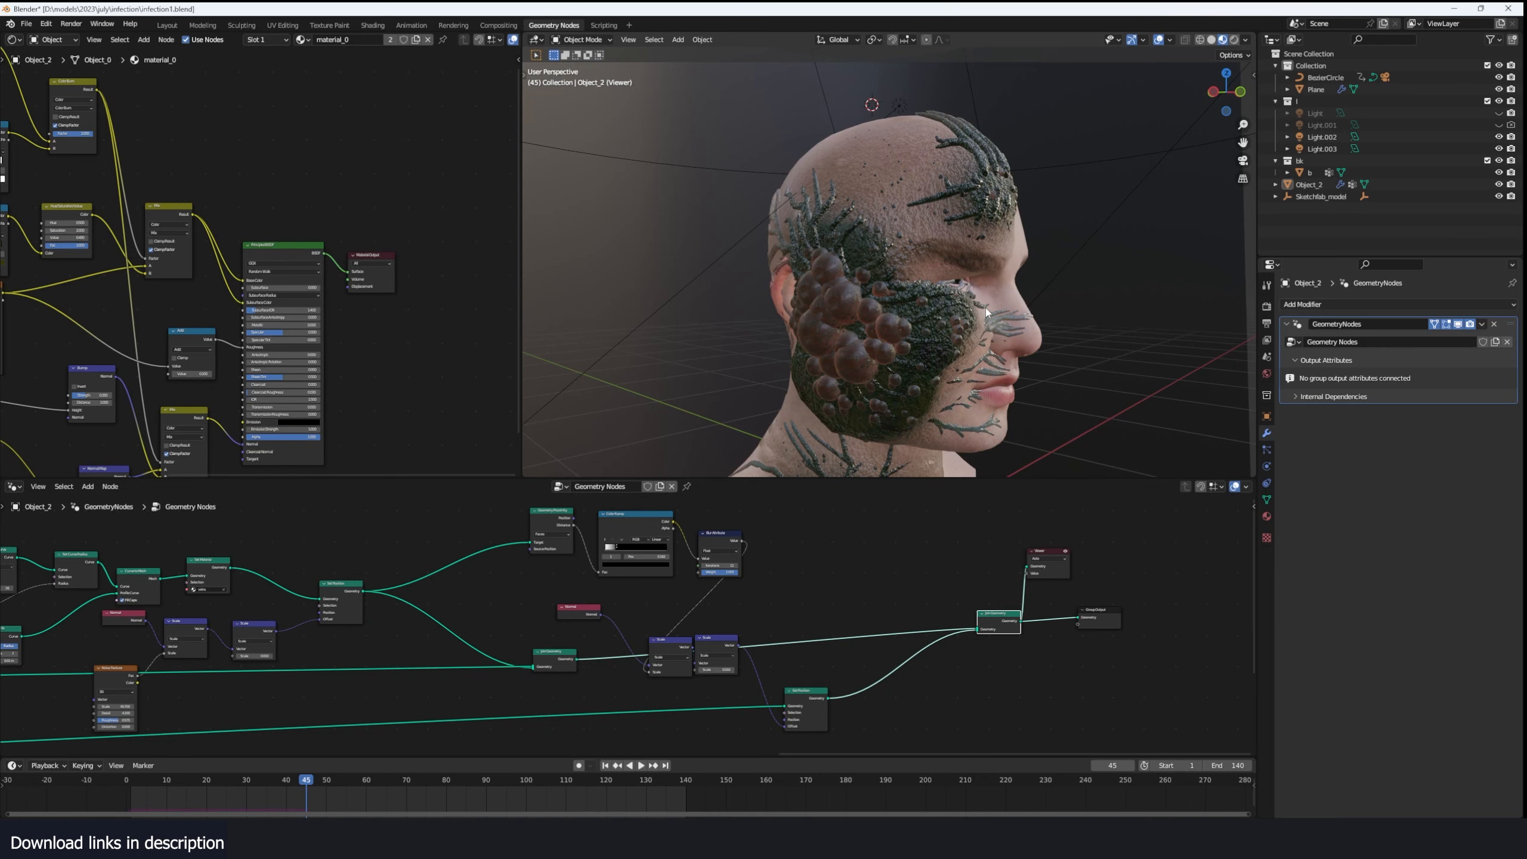
{"action": "middle_click_drag", "start_coordinate": [971, 316], "coordinate": [864, 304]}
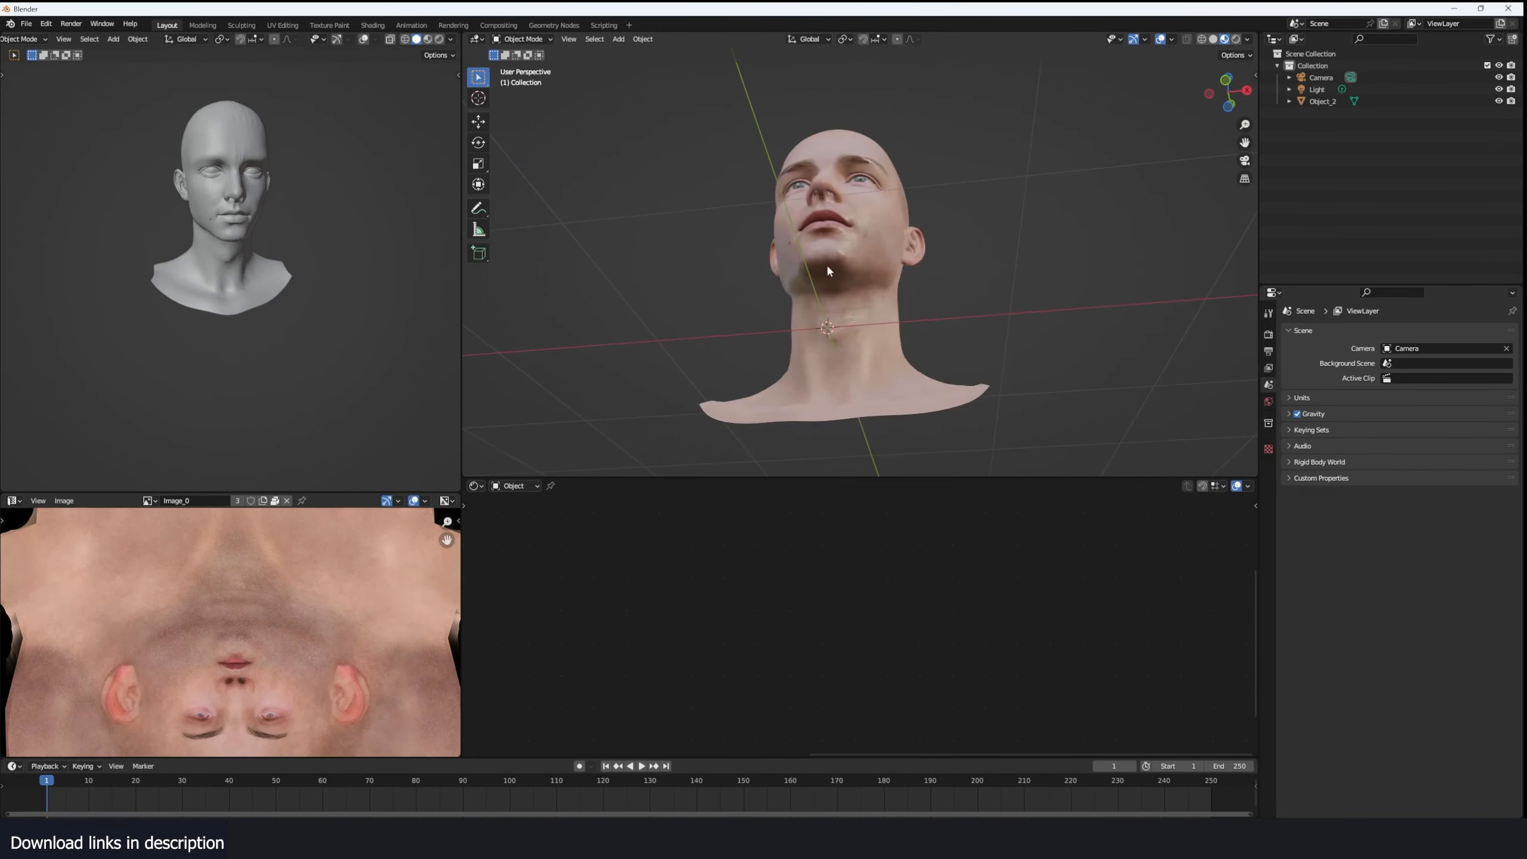
{"action": "left_click", "coordinate": [827, 271]}
{"action": "middle_click_drag", "start_coordinate": [828, 271], "coordinate": [1059, 337]}
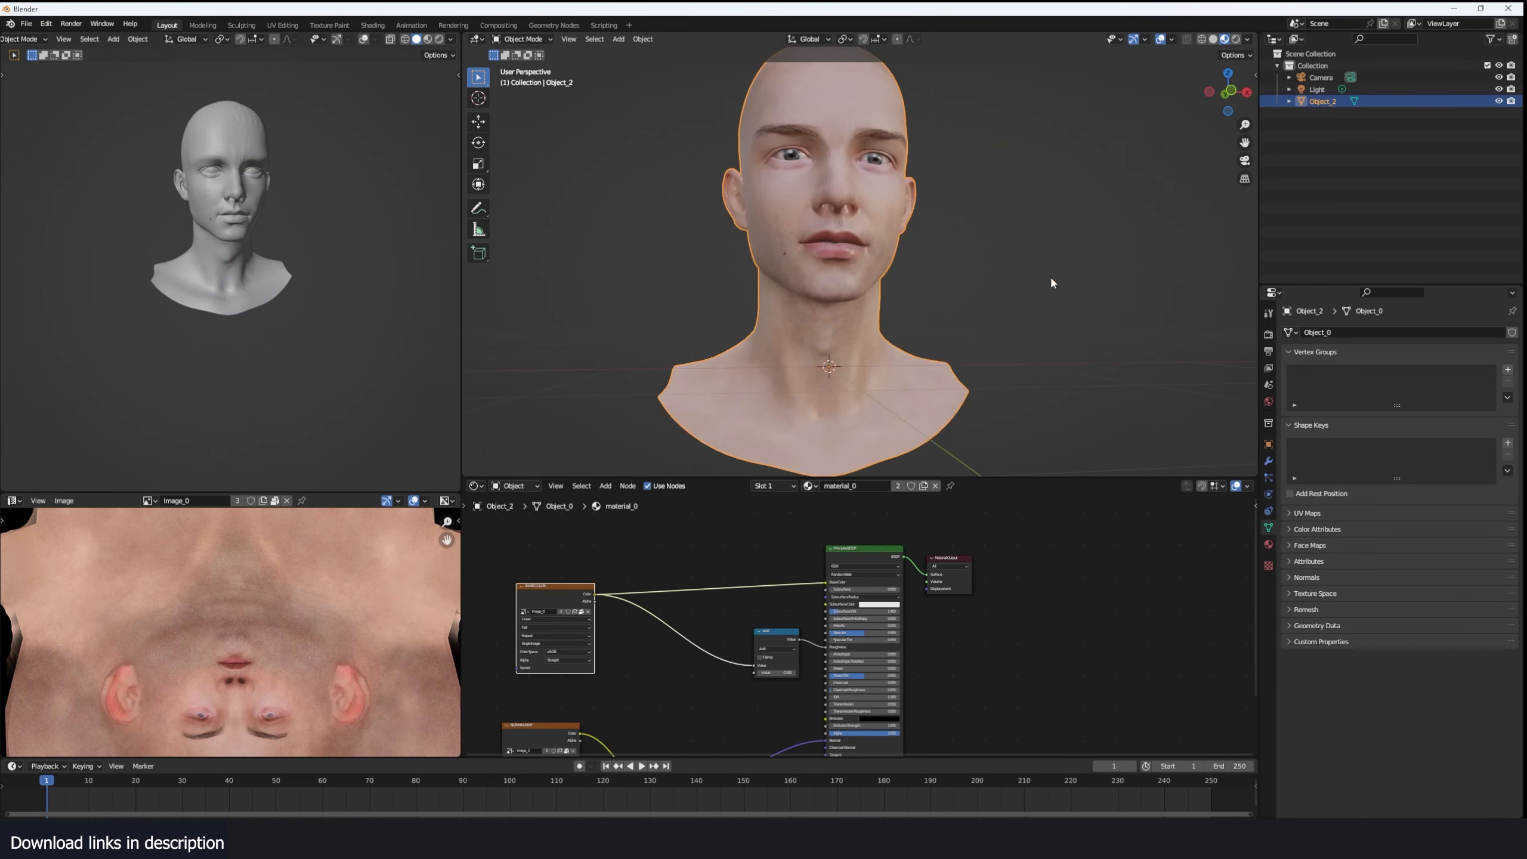
- Add a vertex group named start to the plain head and select a patch of vertices on the neck's side in Edit Mode
{"action": "left_click", "coordinate": [1508, 369]}
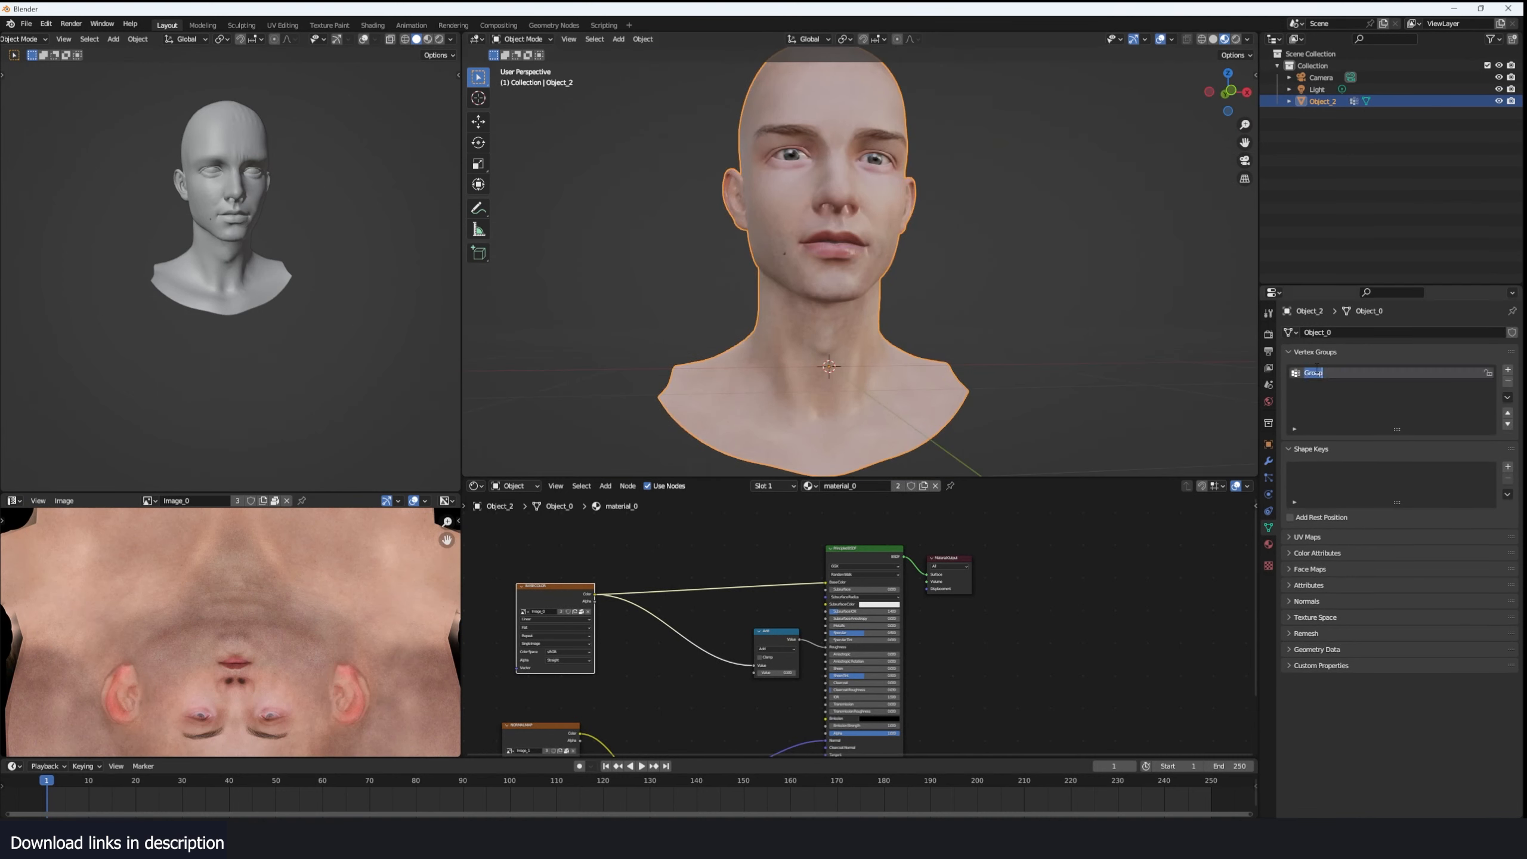
{"action": "key", "text": "Tab"}
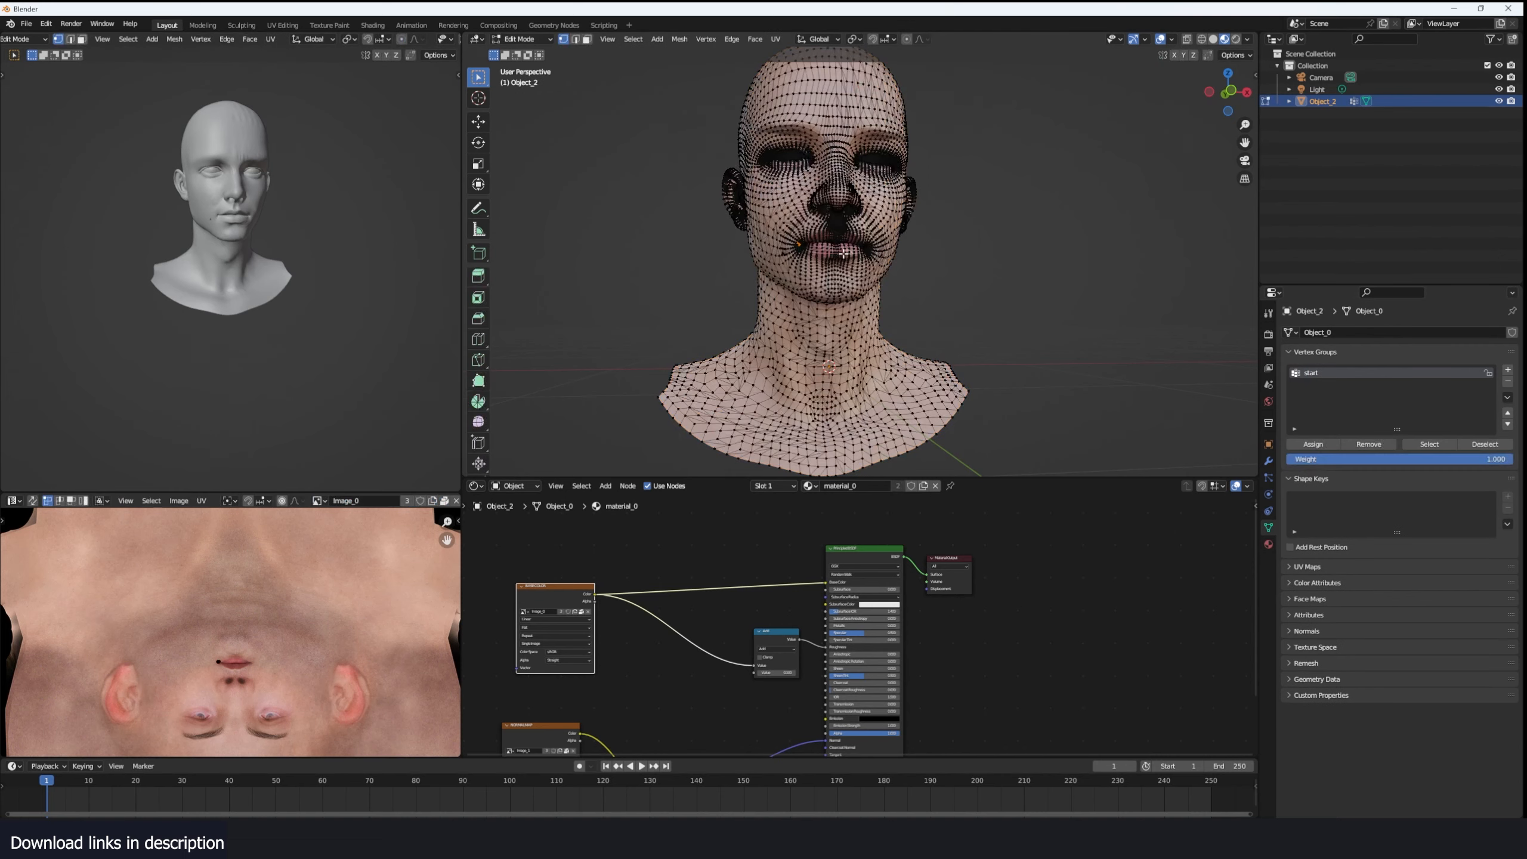
{"action": "middle_click_drag", "start_coordinate": [740, 265], "coordinate": [1016, 264]}
{"action": "scroll", "coordinate": [963, 270], "scroll_direction": "up", "scroll_amount": 2}
{"action": "middle_click_drag", "start_coordinate": [800, 331], "coordinate": [890, 295], "text": "shift"}
{"action": "middle_click_drag", "start_coordinate": [890, 295], "coordinate": [757, 343]}
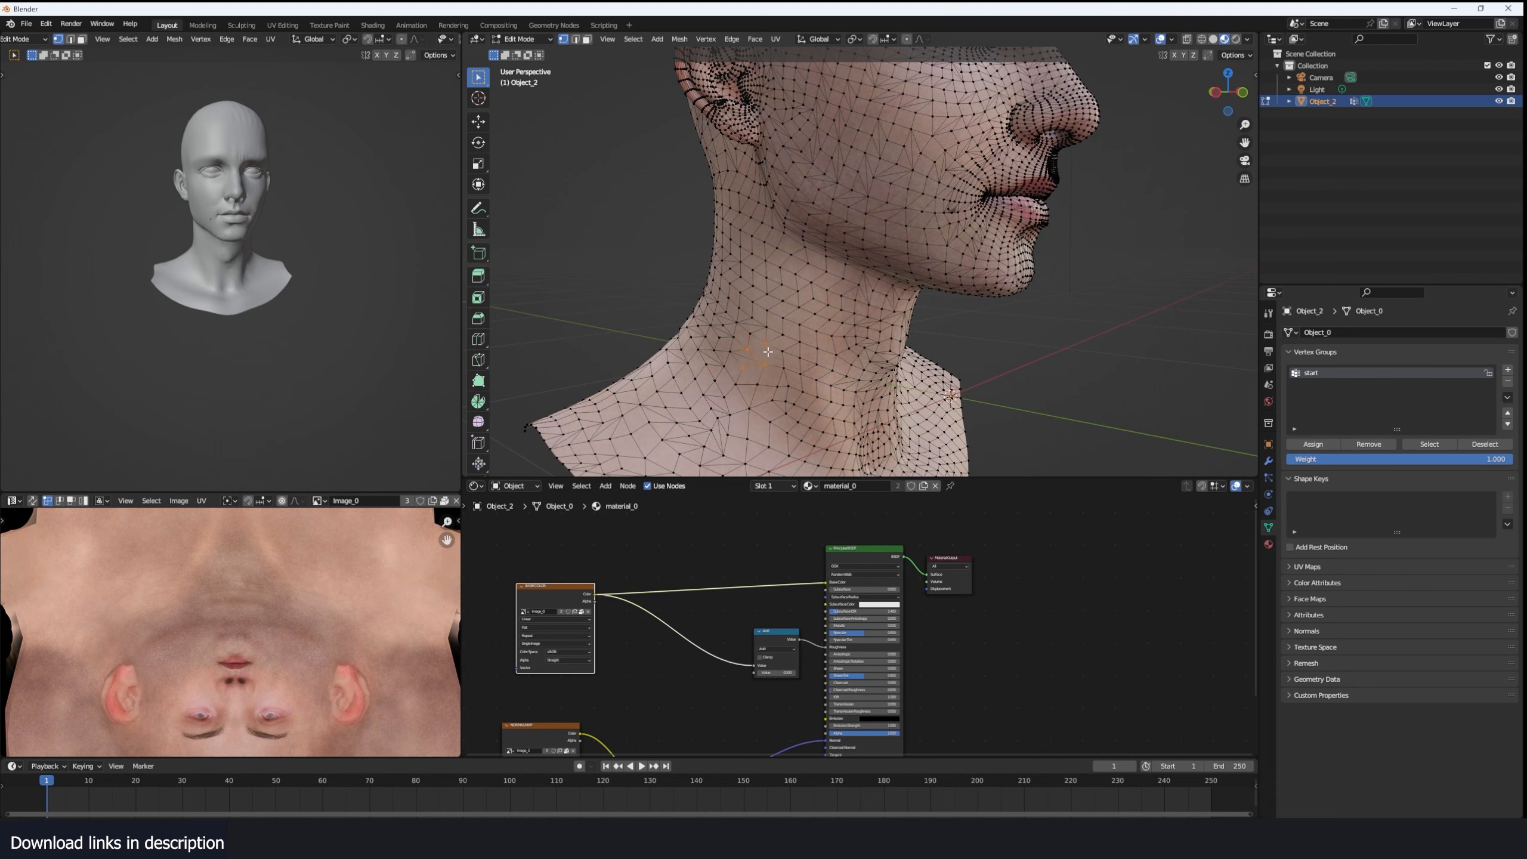
{"action": "left_click_drag", "start_coordinate": [757, 358], "coordinate": [786, 376]}
- Add vertex patches above the ear and over the eyebrow to the selection, and assign it to the start vertex group
{"action": "scroll", "coordinate": [786, 355], "scroll_direction": "down", "scroll_amount": 4}
{"action": "middle_click_drag", "start_coordinate": [809, 139], "coordinate": [788, 196], "text": "shift"}
{"action": "middle_click_drag", "start_coordinate": [788, 195], "coordinate": [856, 196]}
{"action": "left_click_drag", "start_coordinate": [826, 216], "coordinate": [854, 237]}
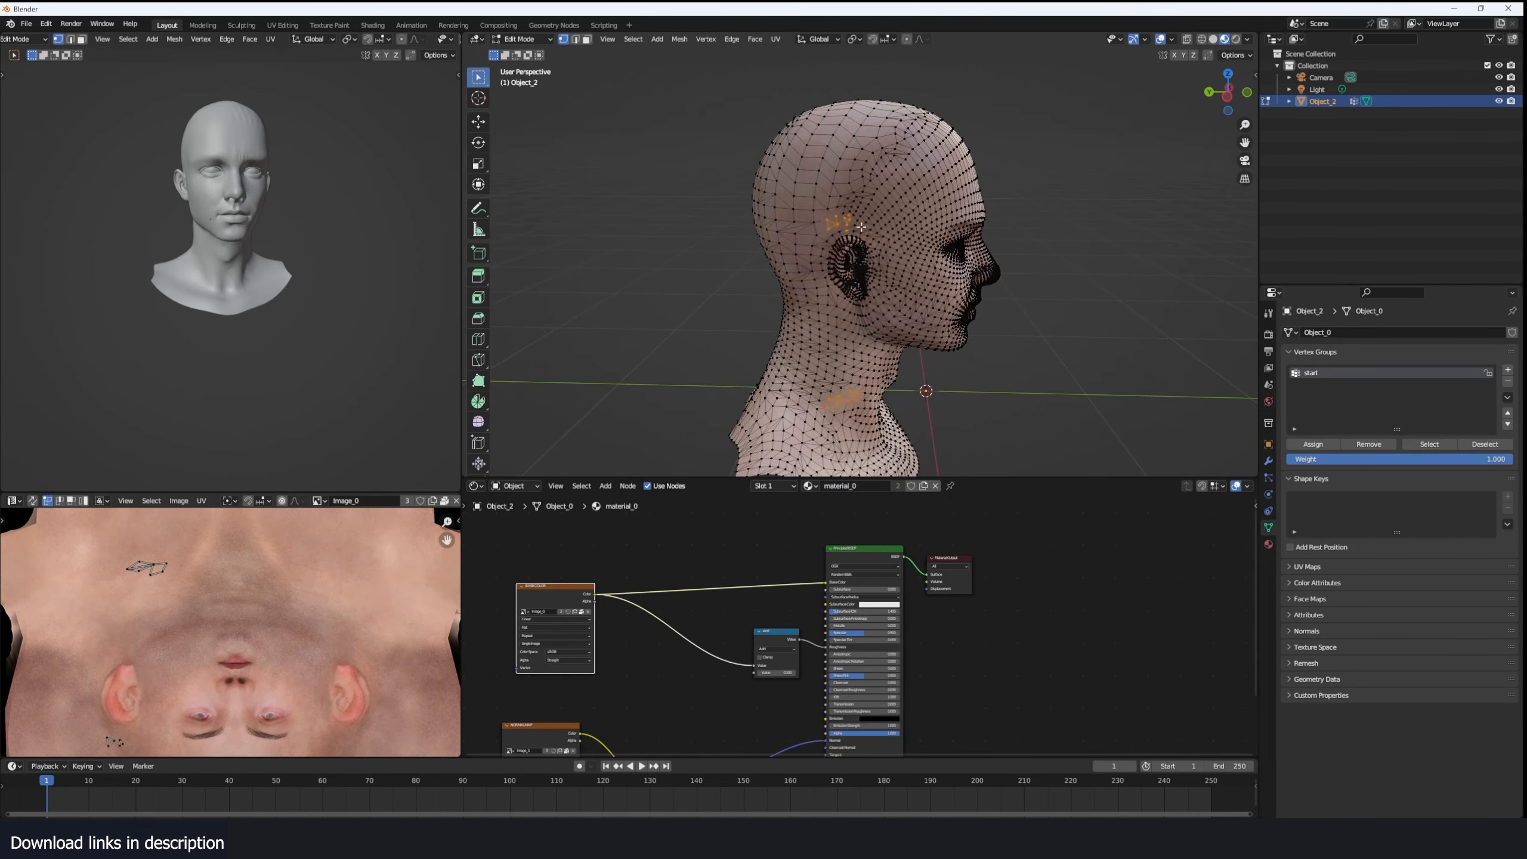
{"action": "middle_click_drag", "start_coordinate": [1026, 219], "coordinate": [826, 218]}
{"action": "middle_click_drag", "start_coordinate": [827, 218], "coordinate": [875, 202], "text": "shift"}
{"action": "scroll", "coordinate": [866, 198], "scroll_direction": "up", "scroll_amount": 2}
{"action": "middle_click_drag", "start_coordinate": [752, 192], "coordinate": [836, 187]}
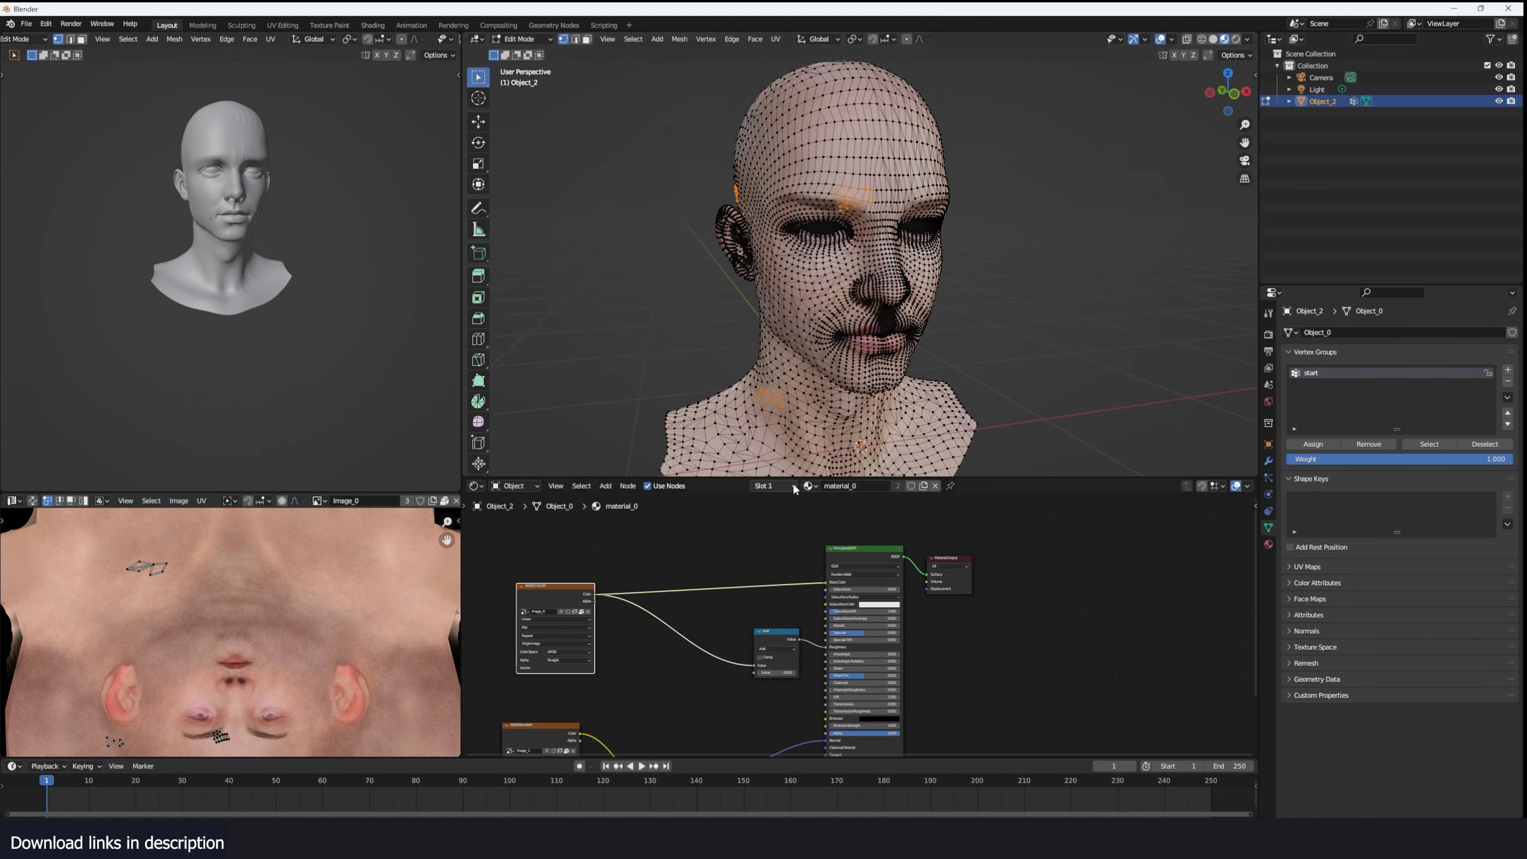
{"action": "left_click", "coordinate": [1313, 444]}
{"action": "key", "text": "Tab"}
- Switch to the Geometry Nodes workspace and show the head up close in material preview
{"action": "left_click", "coordinate": [546, 24]}
{"action": "scroll", "coordinate": [848, 129], "scroll_direction": "up", "scroll_amount": 5}
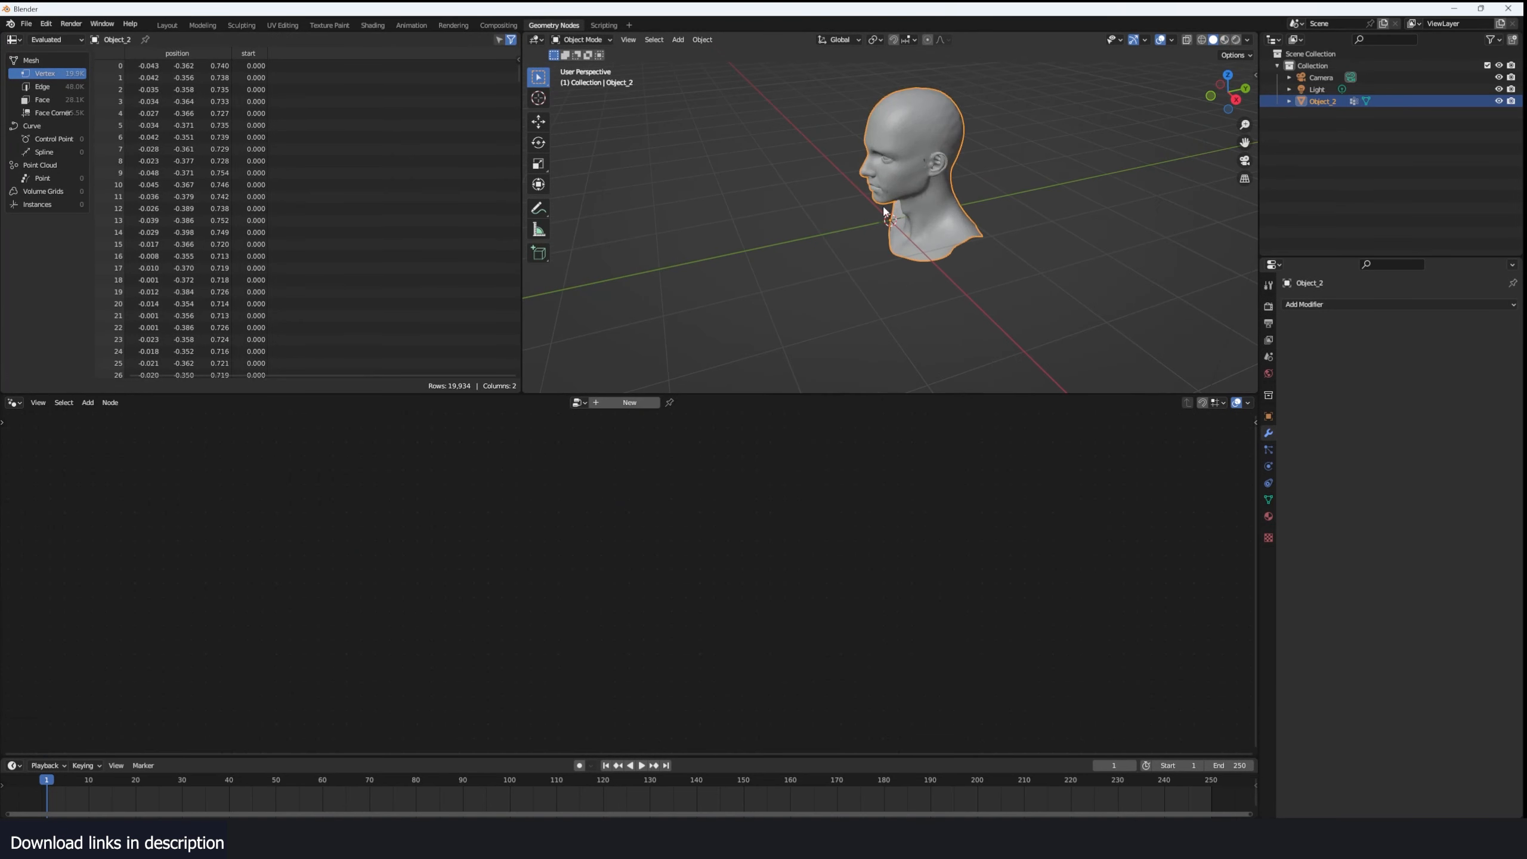
{"action": "middle_click_drag", "start_coordinate": [849, 129], "coordinate": [1152, 88]}
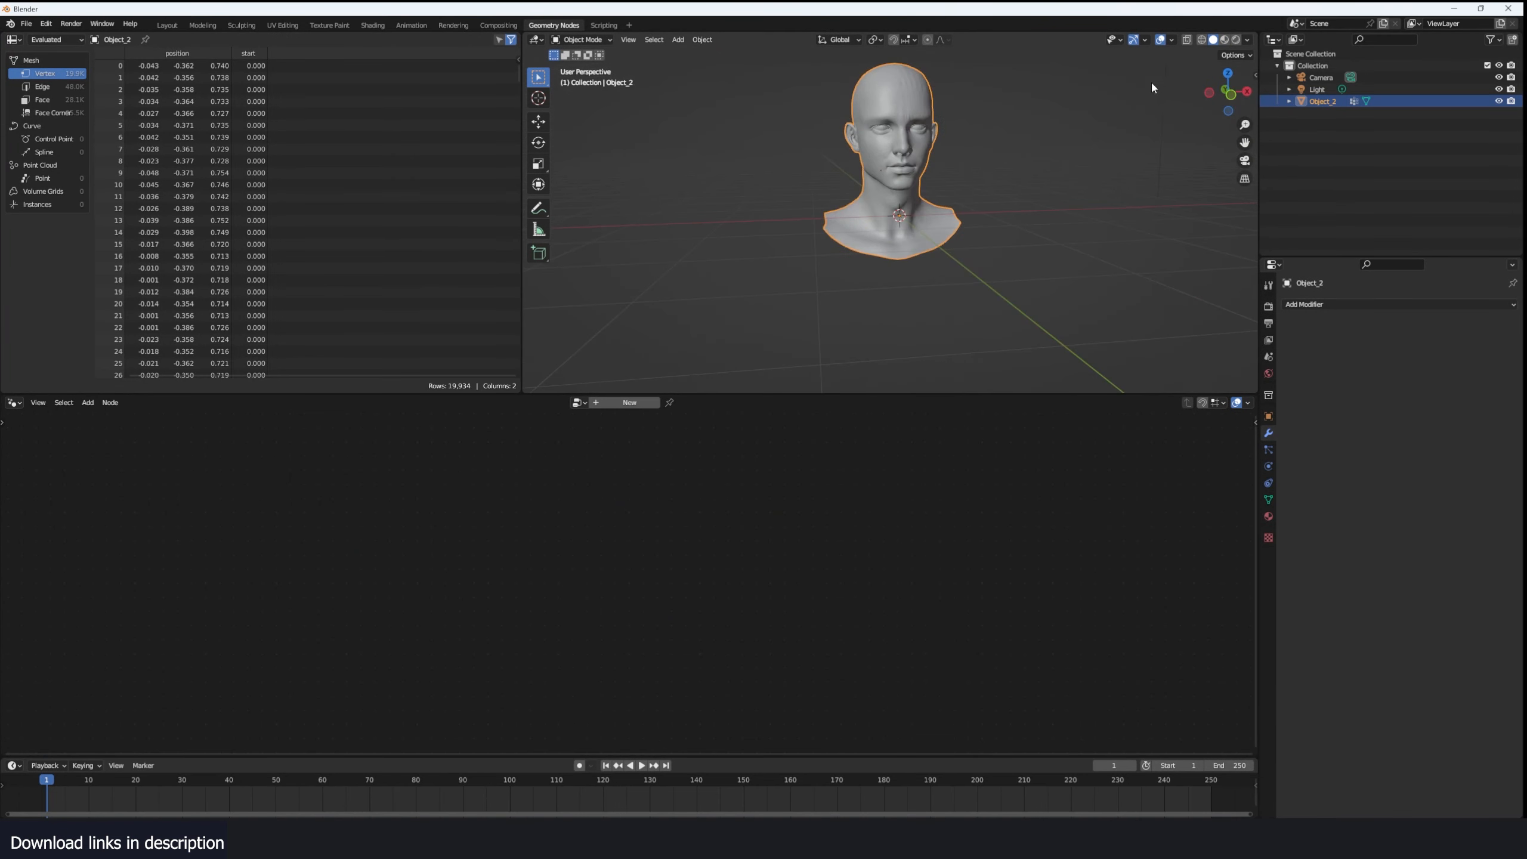
{"action": "left_click", "coordinate": [1226, 41]}
{"action": "middle_click_drag", "start_coordinate": [902, 156], "coordinate": [968, 154]}
{"action": "middle_click_drag", "start_coordinate": [968, 159], "coordinate": [998, 209], "text": "shift"}
- Create a new geometry node tree on the head and insert a simulation zone between Group Input and Group Output
{"action": "left_click", "coordinate": [647, 403]}
{"action": "scroll", "coordinate": [571, 467], "scroll_direction": "up", "scroll_amount": 4}
{"action": "middle_click_drag", "start_coordinate": [608, 562], "coordinate": [776, 489]}
{"action": "left_click_drag", "start_coordinate": [505, 545], "coordinate": [217, 566]}
{"action": "key", "text": "shift+a"}
{"action": "type", "text": "sim"}
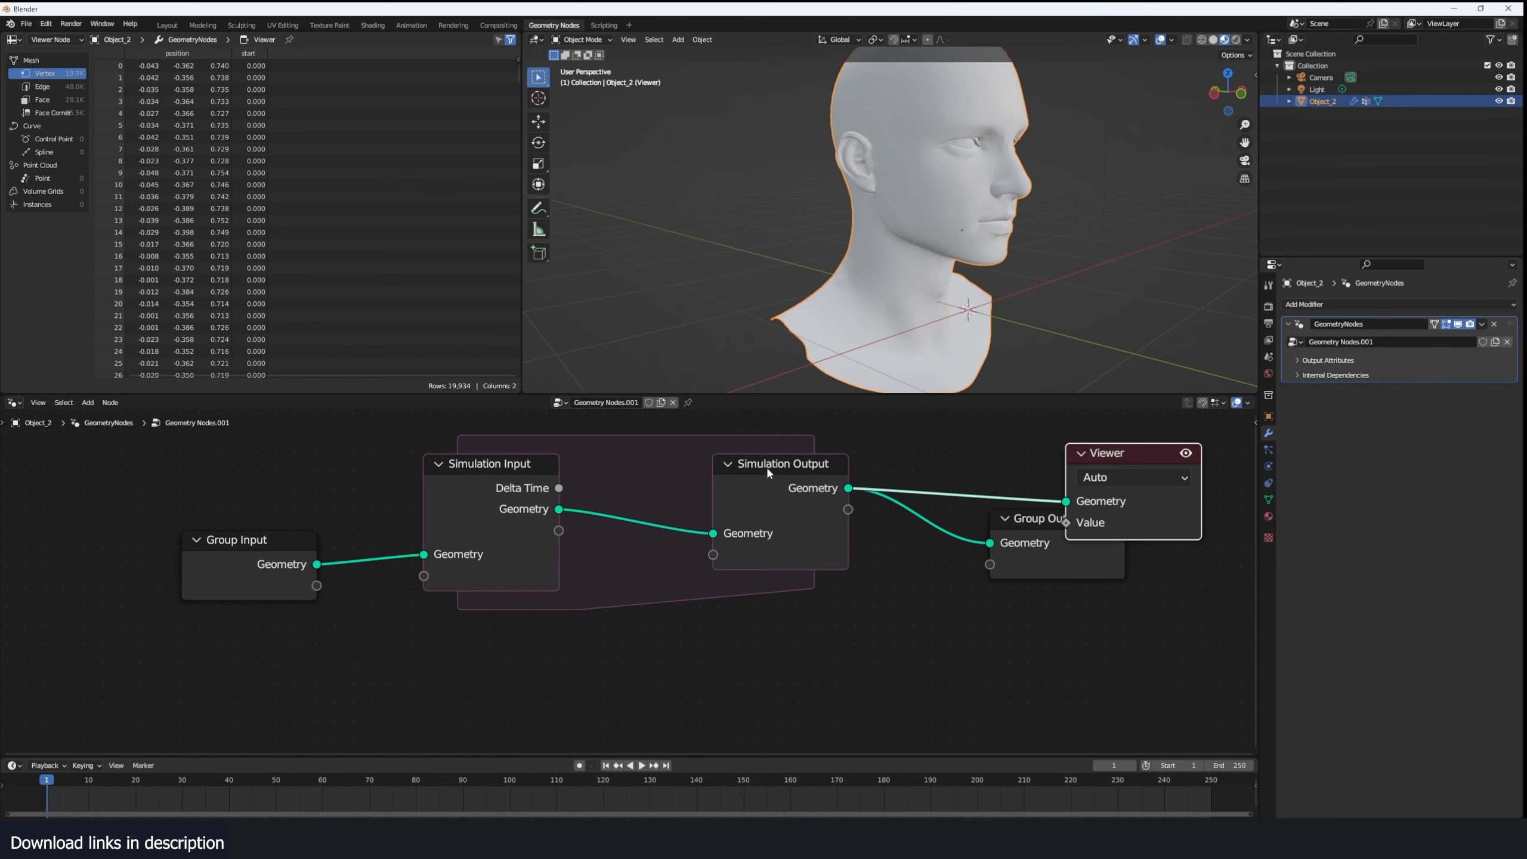
- Insert a Set Material node using material_0 between Simulation Output and Viewer, and change the spreadsheet area to the Shader Editor
{"action": "scroll", "coordinate": [909, 494], "scroll_direction": "down", "scroll_amount": 2}
{"action": "key", "text": "shift+a"}
{"action": "type", "text": "s"}
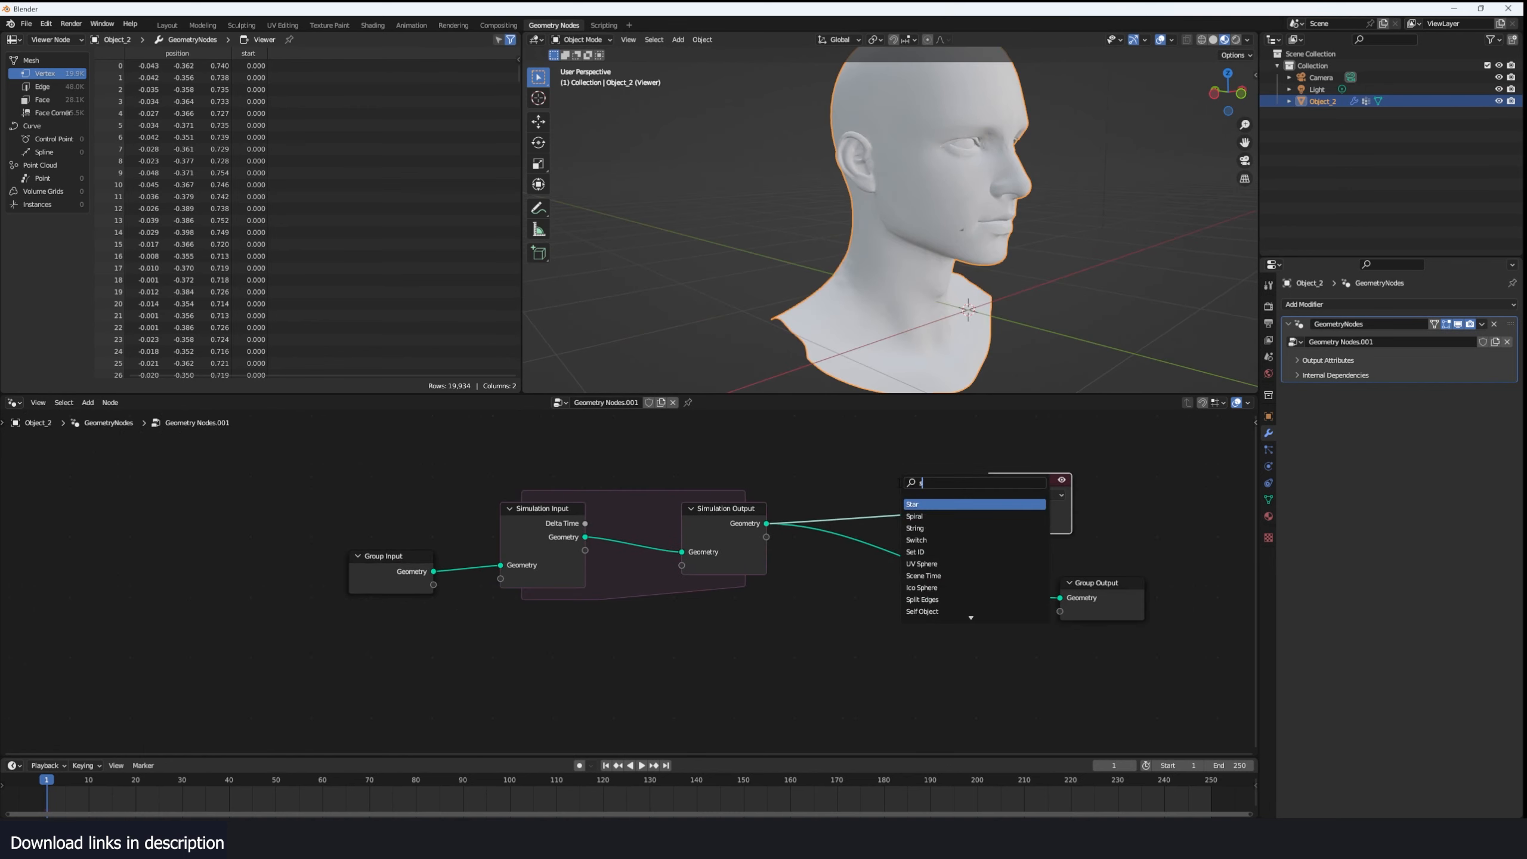
{"action": "type", "text": "et ma"}
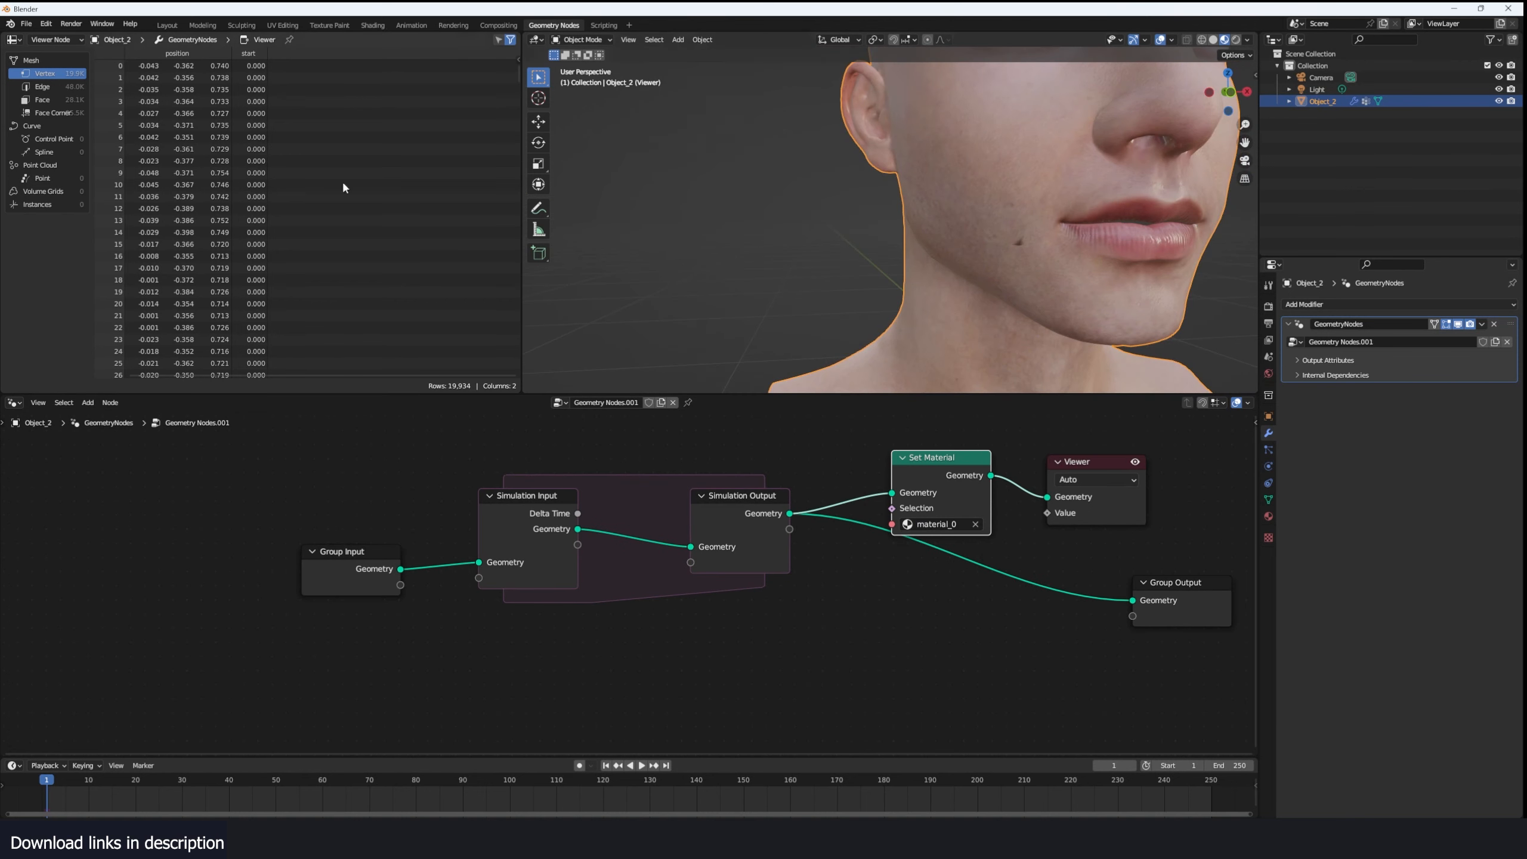
{"action": "key", "text": "shift+F3"}
{"action": "key", "text": "n"}
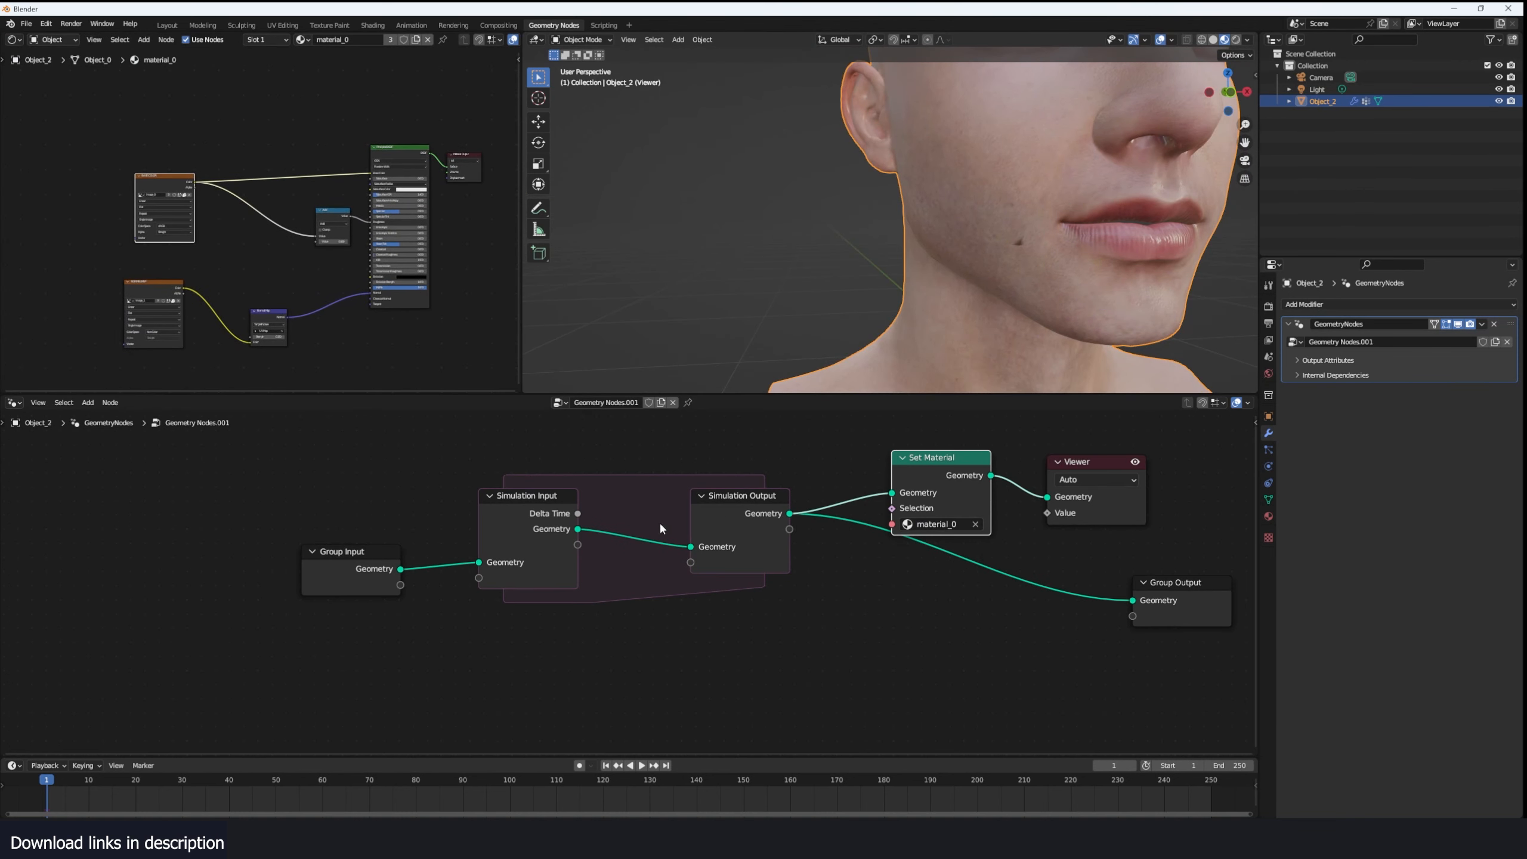
- Move the Group Input and Simulation Input nodes away from Simulation Output to widen the simulation zone
{"action": "scroll", "coordinate": [778, 347], "scroll_direction": "down", "scroll_amount": 3}
{"action": "left_click", "coordinate": [493, 535]}
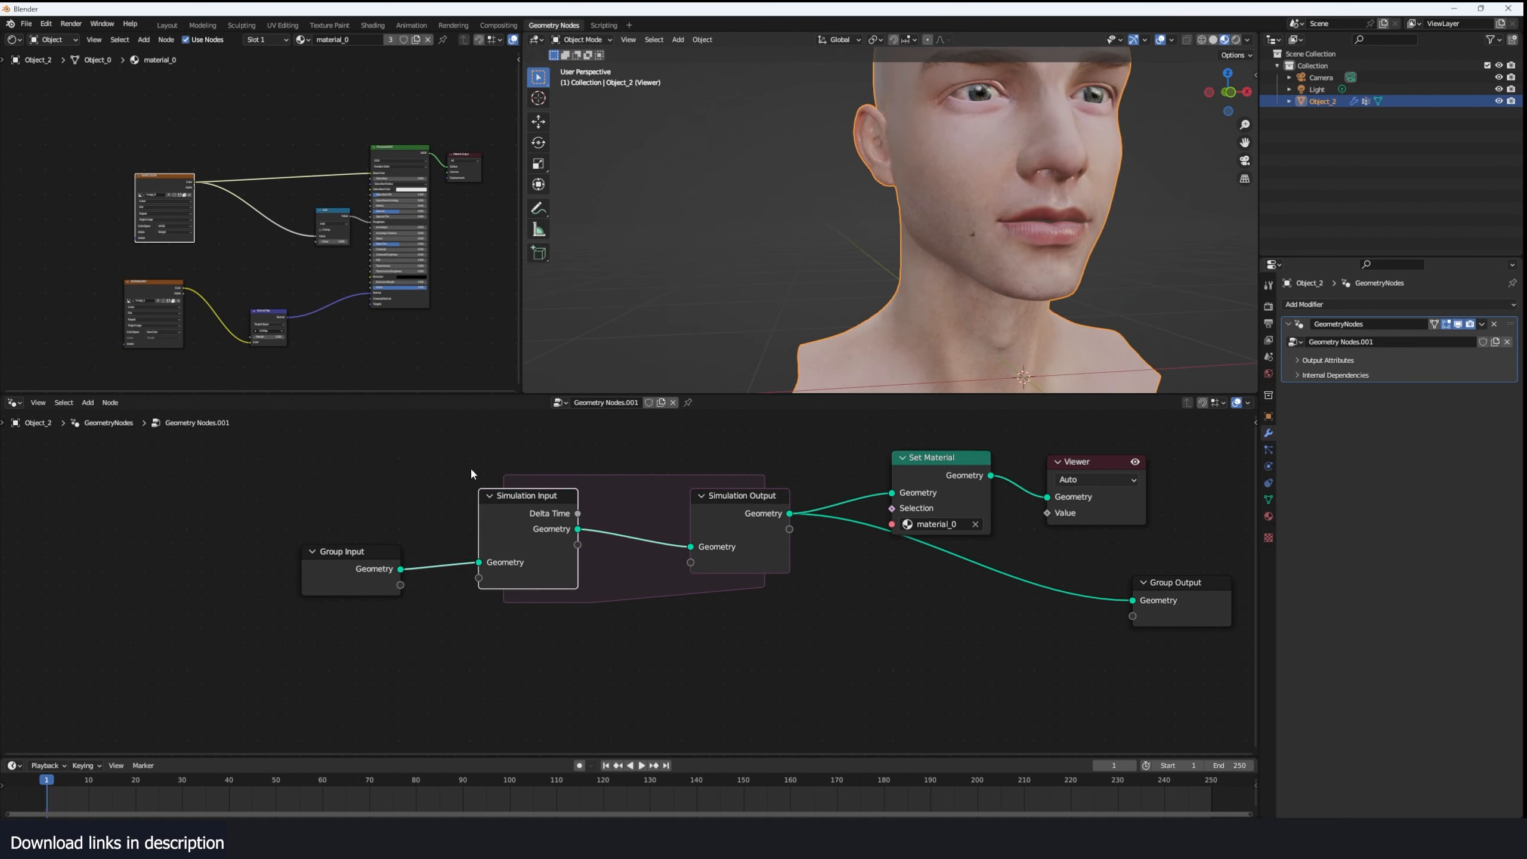
{"action": "left_click_drag", "start_coordinate": [470, 467], "coordinate": [334, 584], "text": "shift"}
{"action": "left_click_drag", "start_coordinate": [498, 540], "coordinate": [334, 529]}
- Add a Named Attribute node below the simulation zone
{"action": "key", "text": "shift+a"}
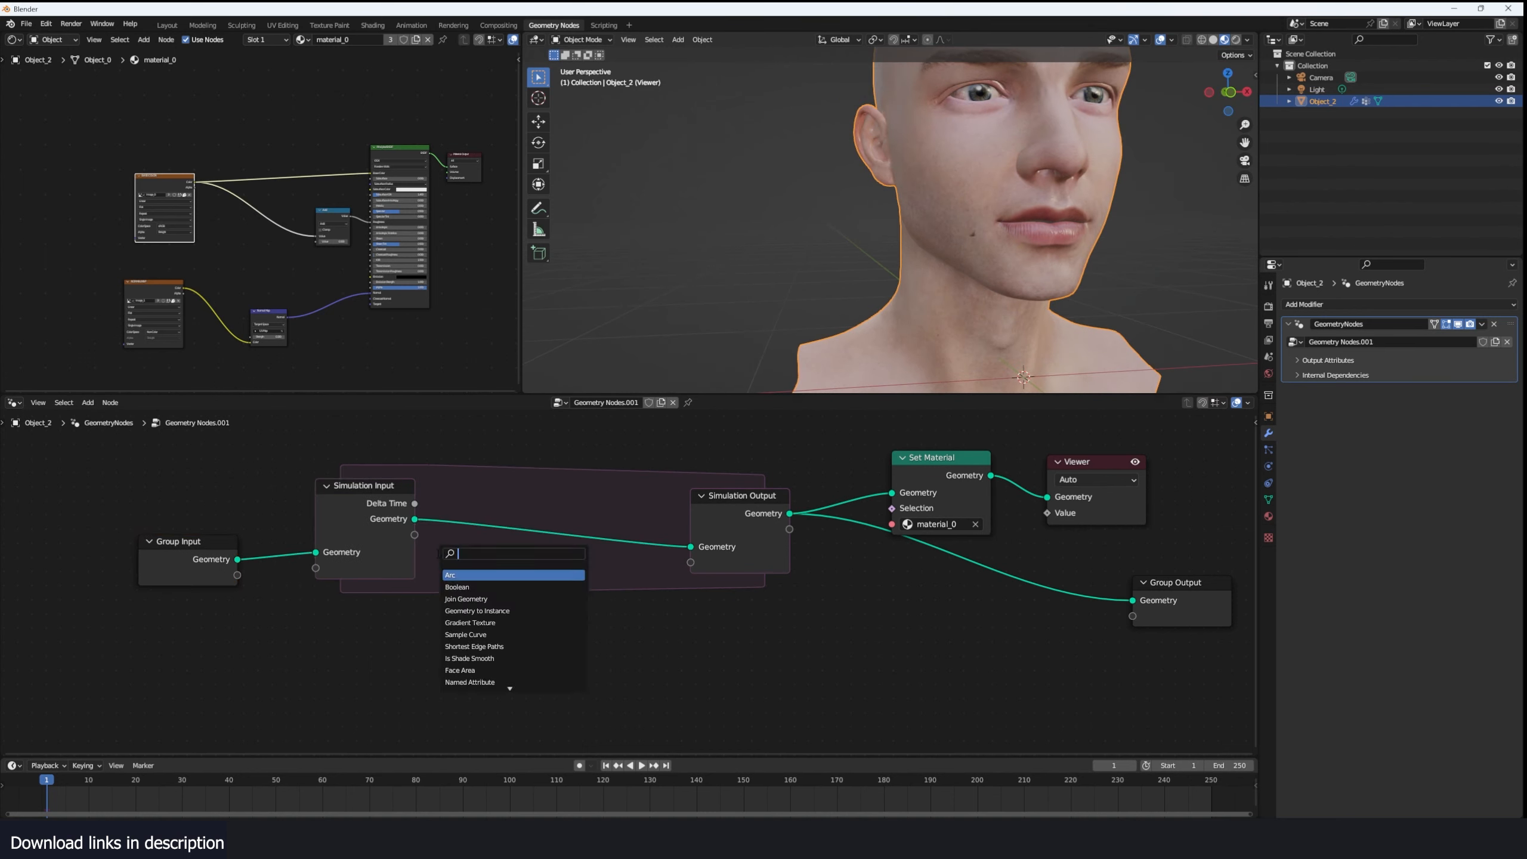
{"action": "type", "text": "att"}
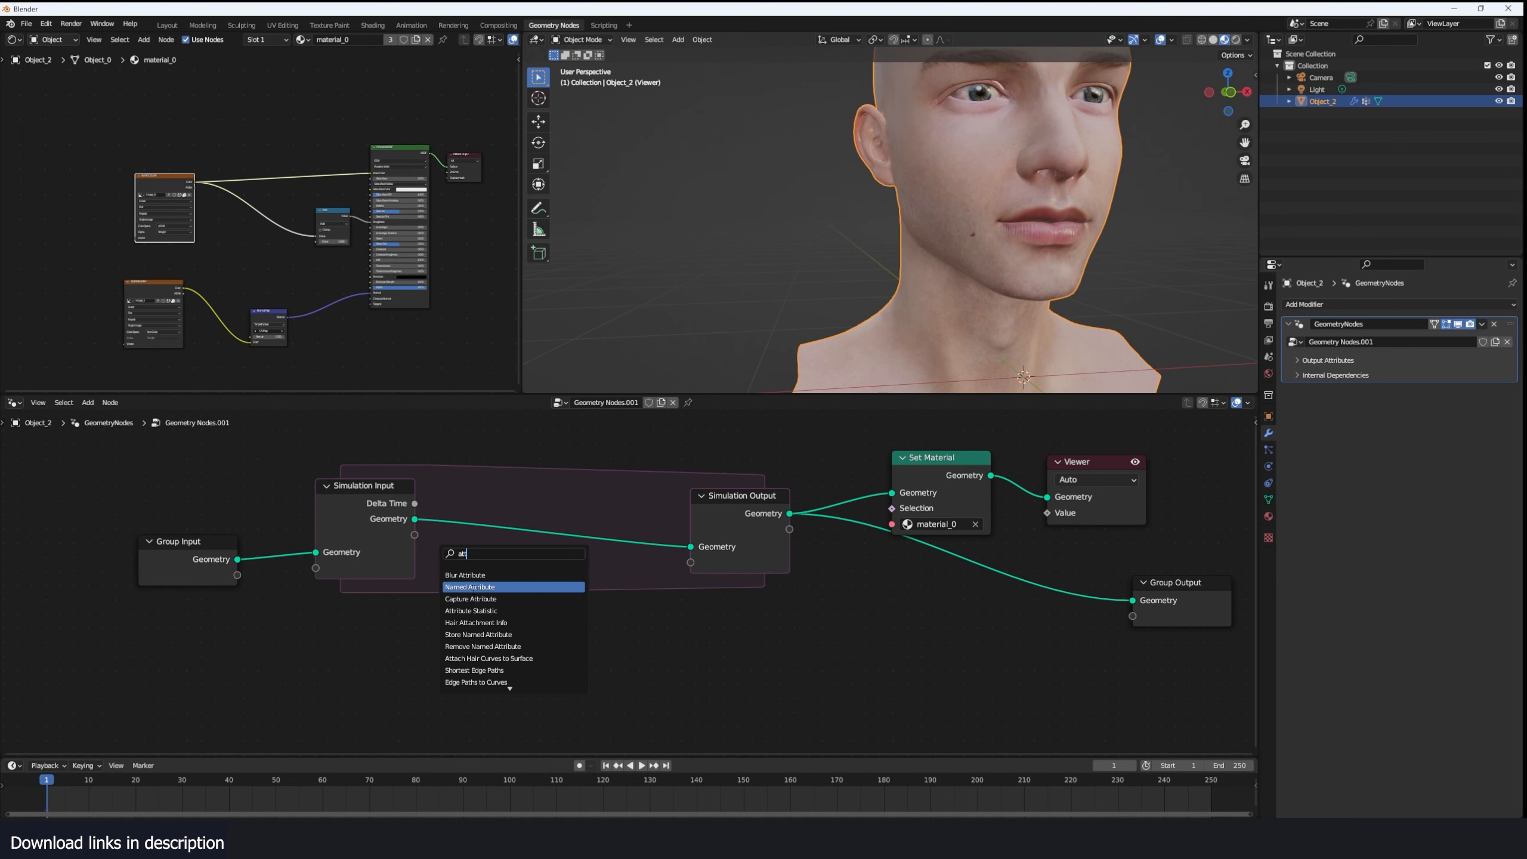
{"action": "left_click", "coordinate": [474, 587]}
{"action": "left_click", "coordinate": [442, 627]}
- Rename the head's vertex group to infection_start and choose it as the Named Attribute node's name
{"action": "scroll", "coordinate": [450, 645], "scroll_direction": "up", "scroll_amount": 1}
{"action": "left_click", "coordinate": [464, 664]}
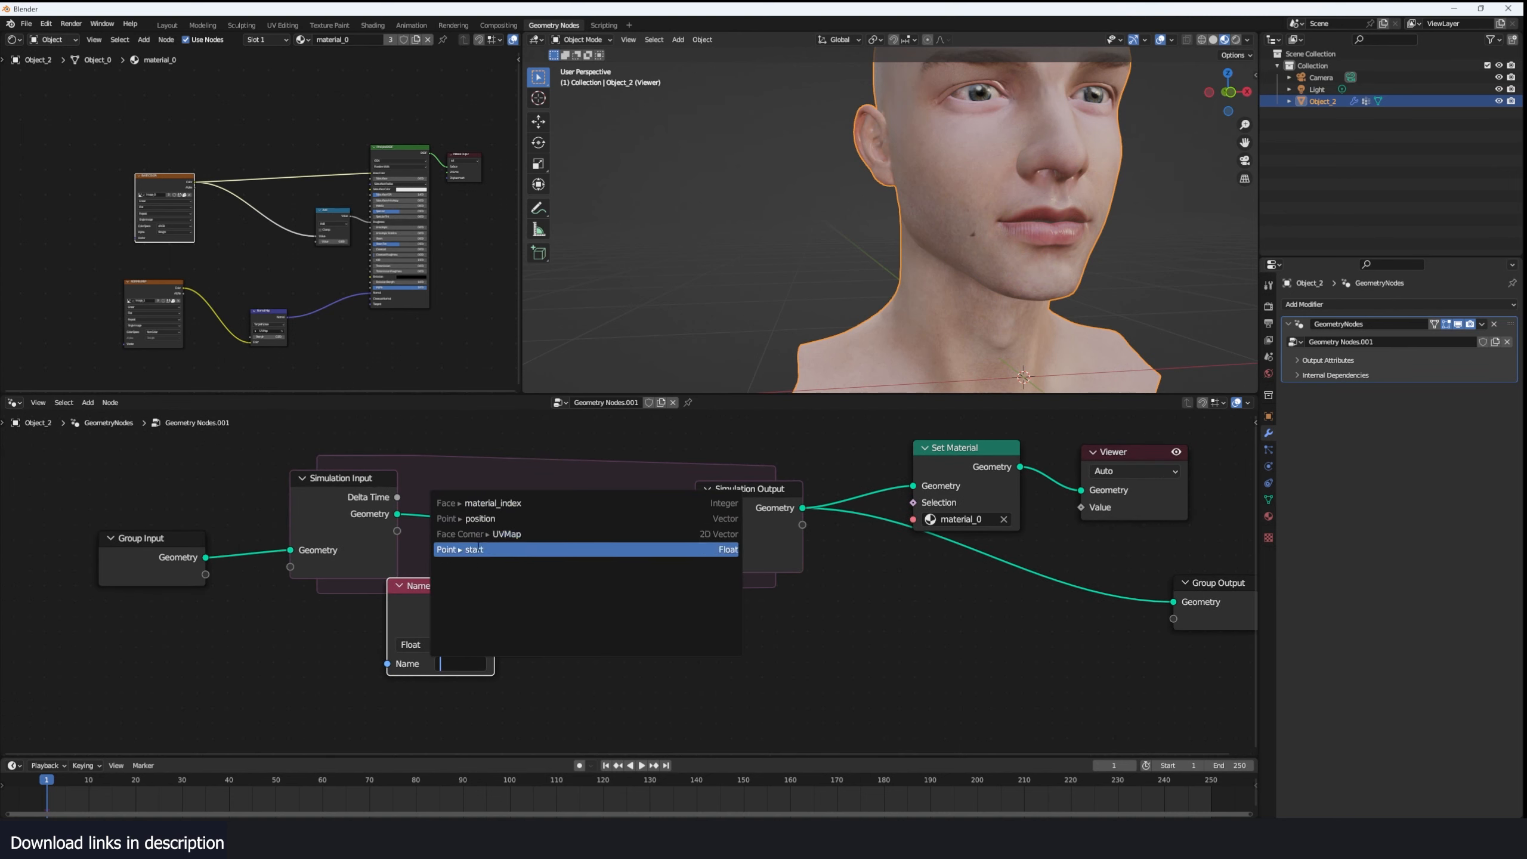
{"action": "left_click", "coordinate": [1269, 500]}
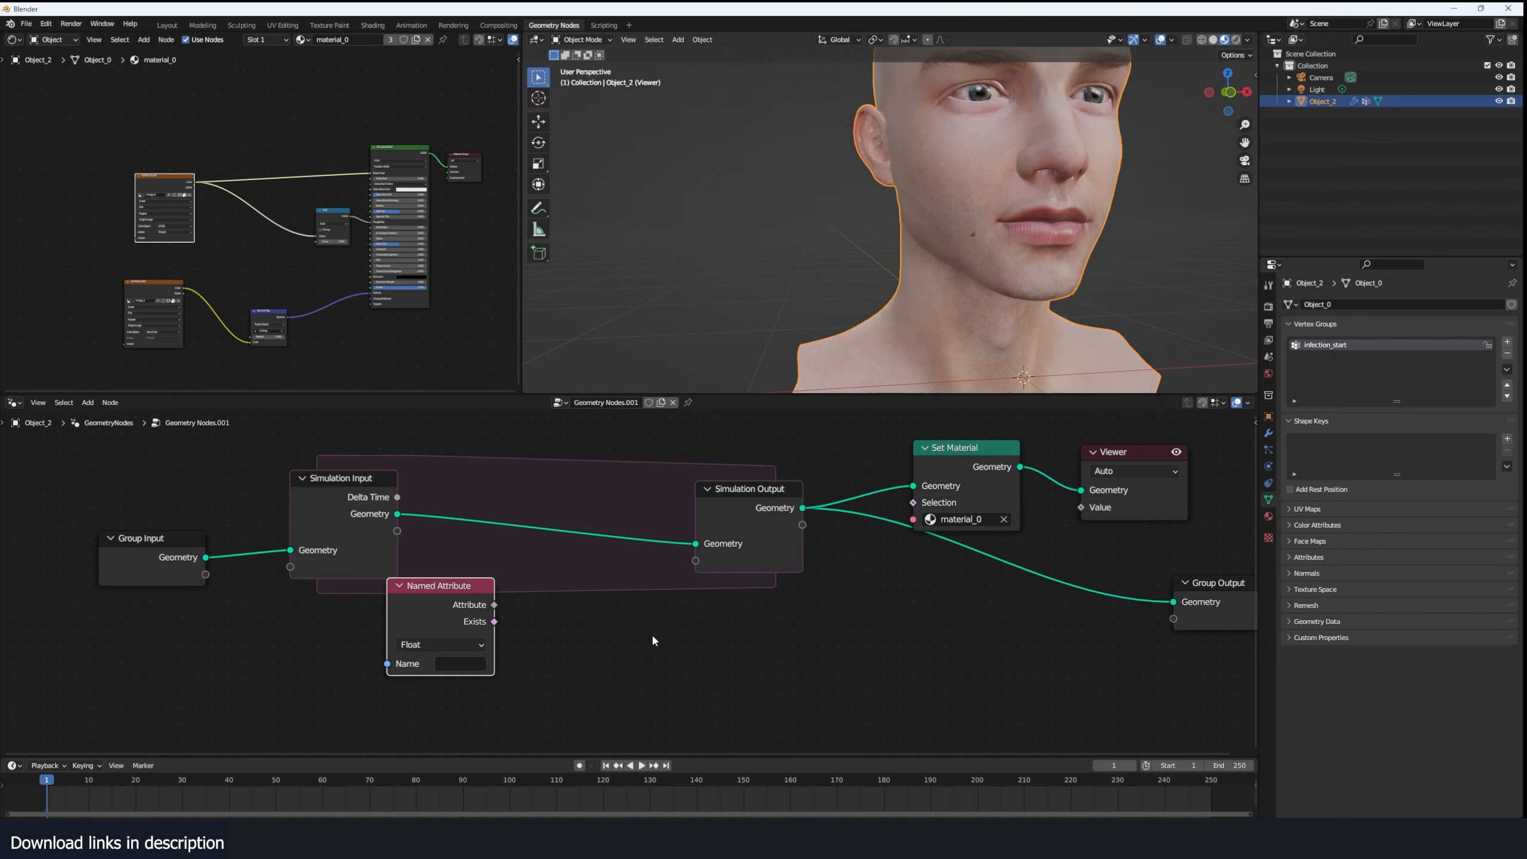
{"action": "left_click", "coordinate": [460, 663]}
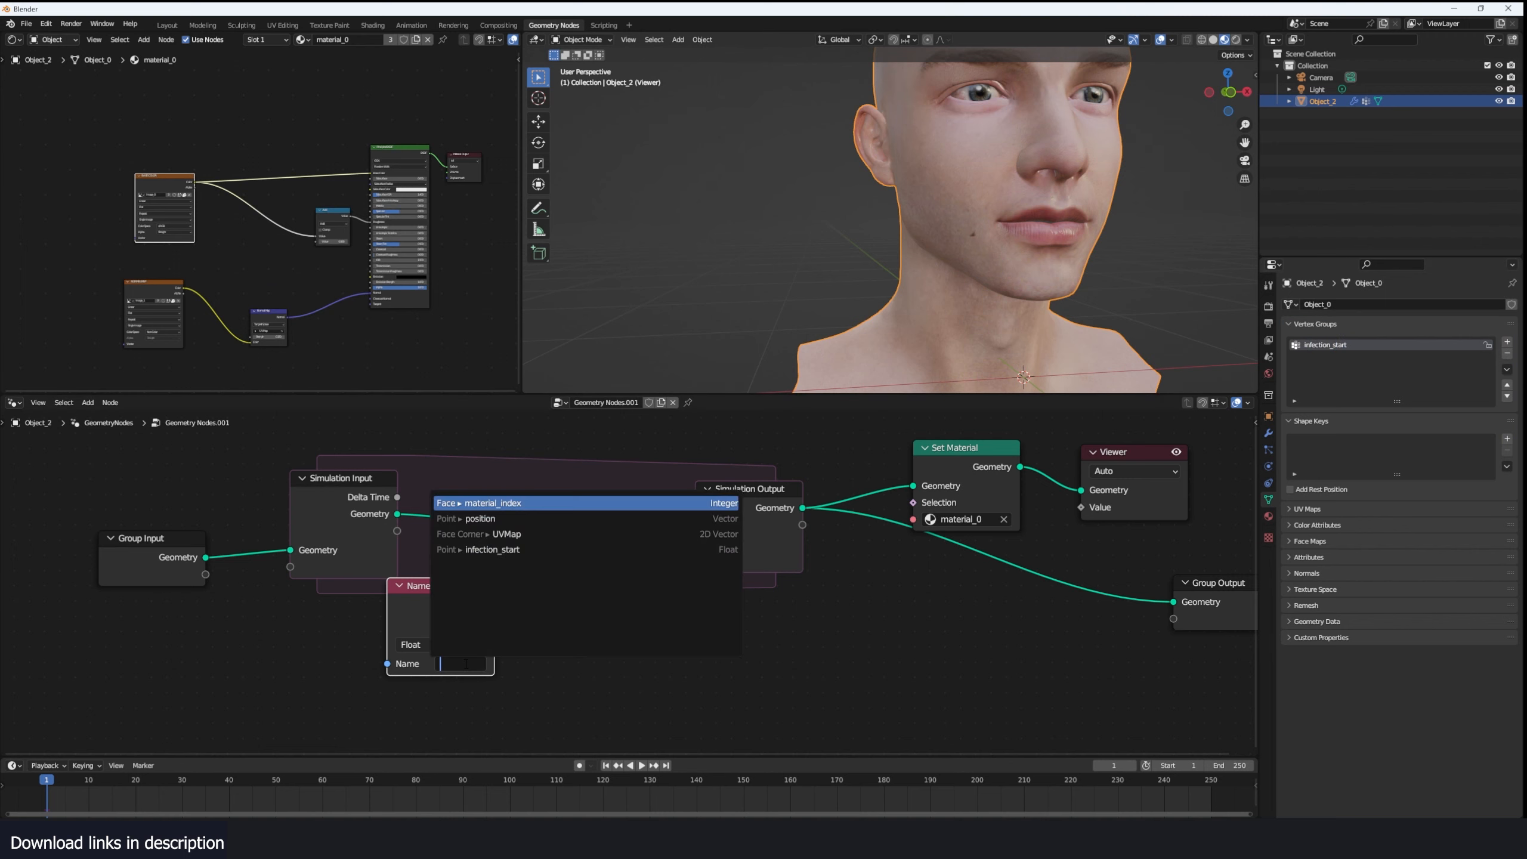
{"action": "left_click", "coordinate": [492, 549]}
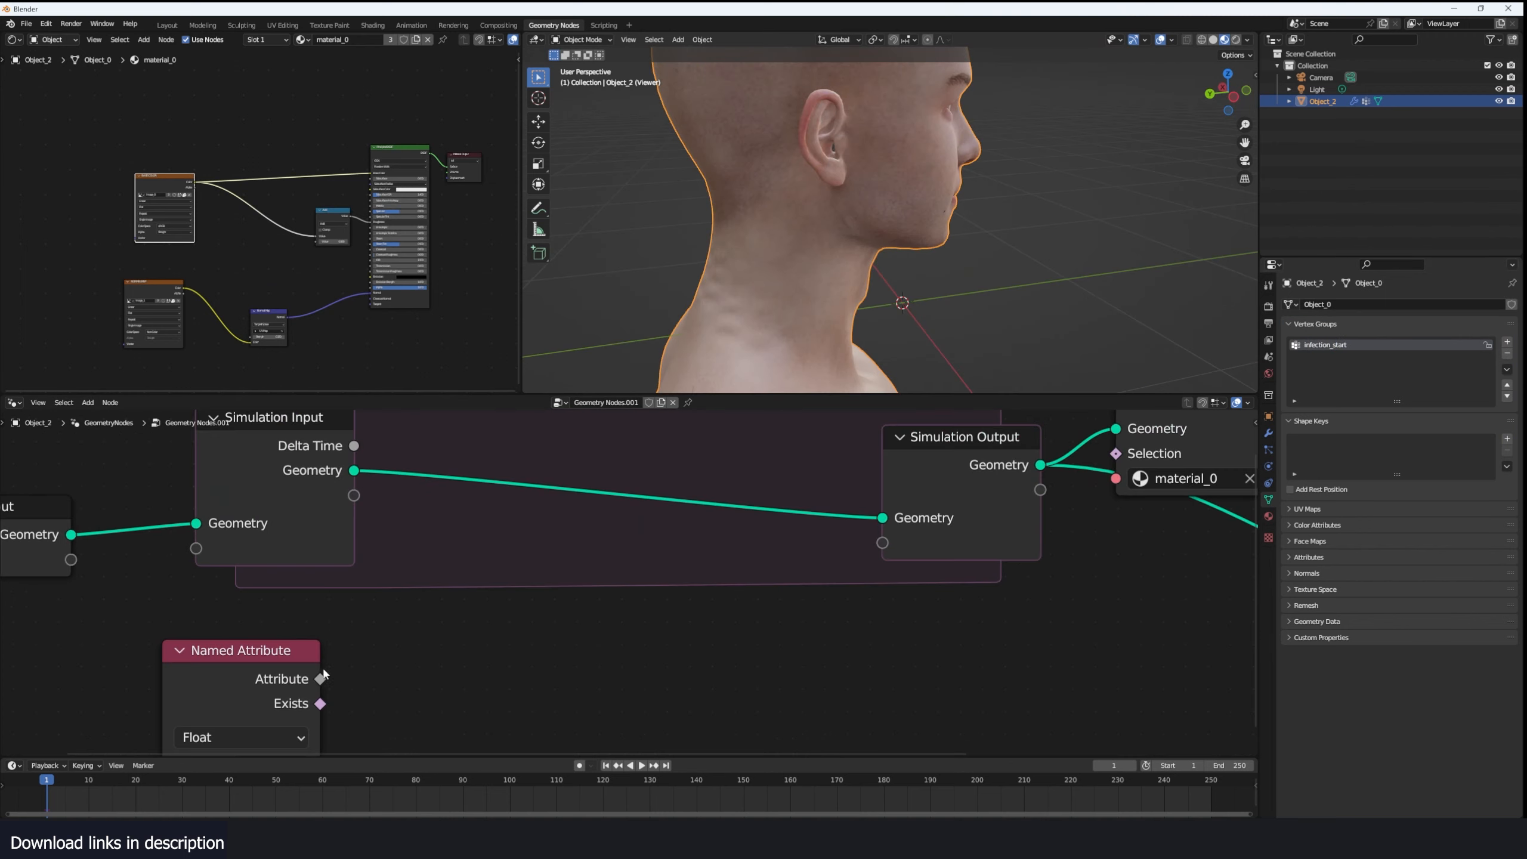
- Preview the Named Attribute output on the head through the Viewer and examine the starting patches
{"action": "middle_click_drag", "start_coordinate": [329, 690], "coordinate": [438, 639]}
{"action": "left_click", "coordinate": [437, 639], "text": "ctrl+shift"}
{"action": "scroll", "coordinate": [988, 176], "scroll_direction": "down", "scroll_amount": 2}
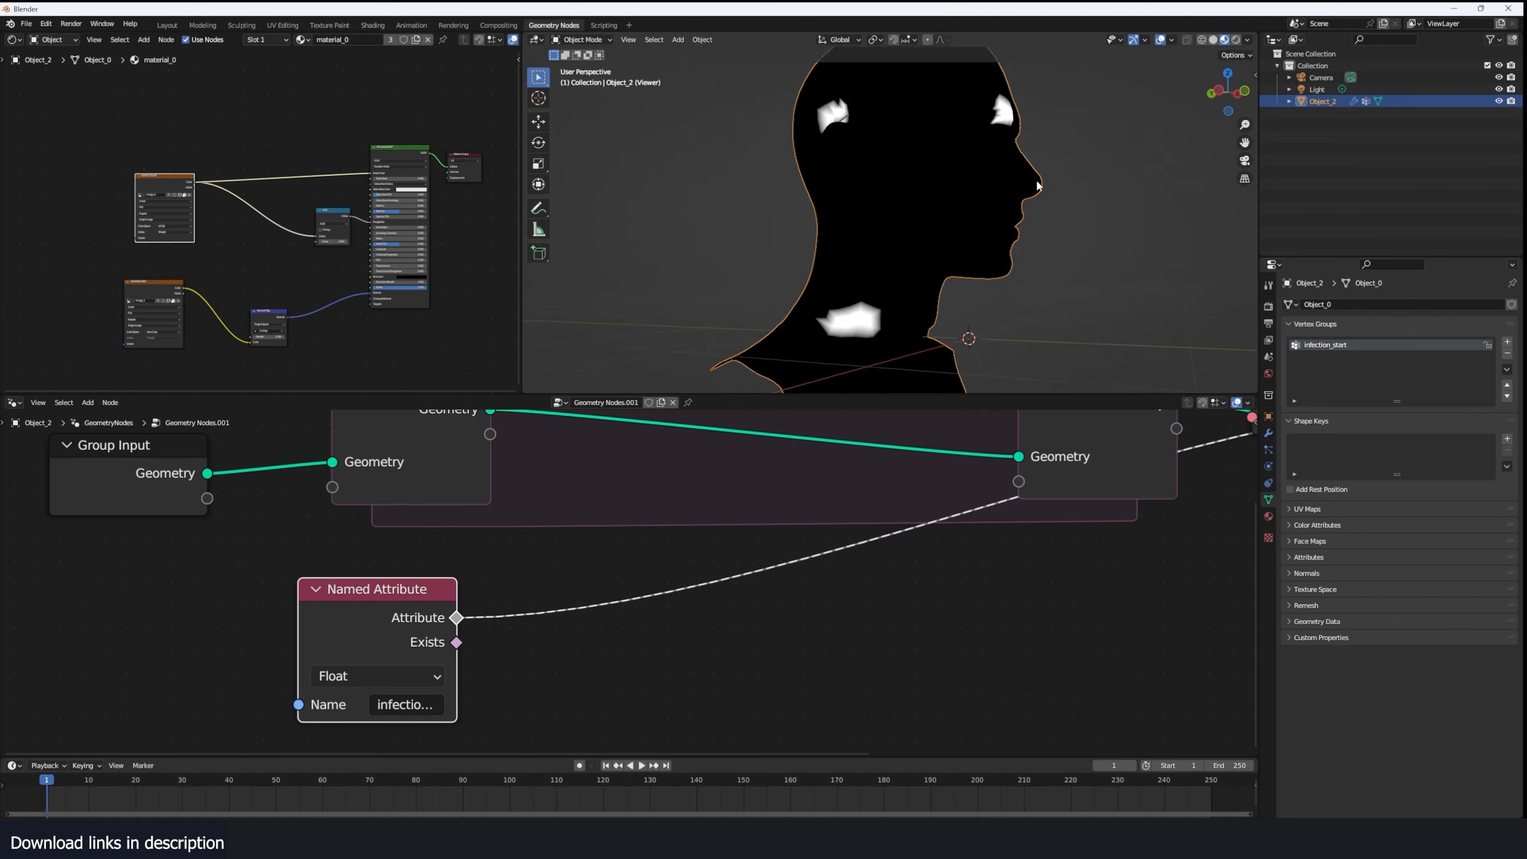
{"action": "middle_click_drag", "start_coordinate": [988, 176], "coordinate": [993, 210], "text": "shift"}
{"action": "middle_click_drag", "start_coordinate": [857, 158], "coordinate": [951, 293]}
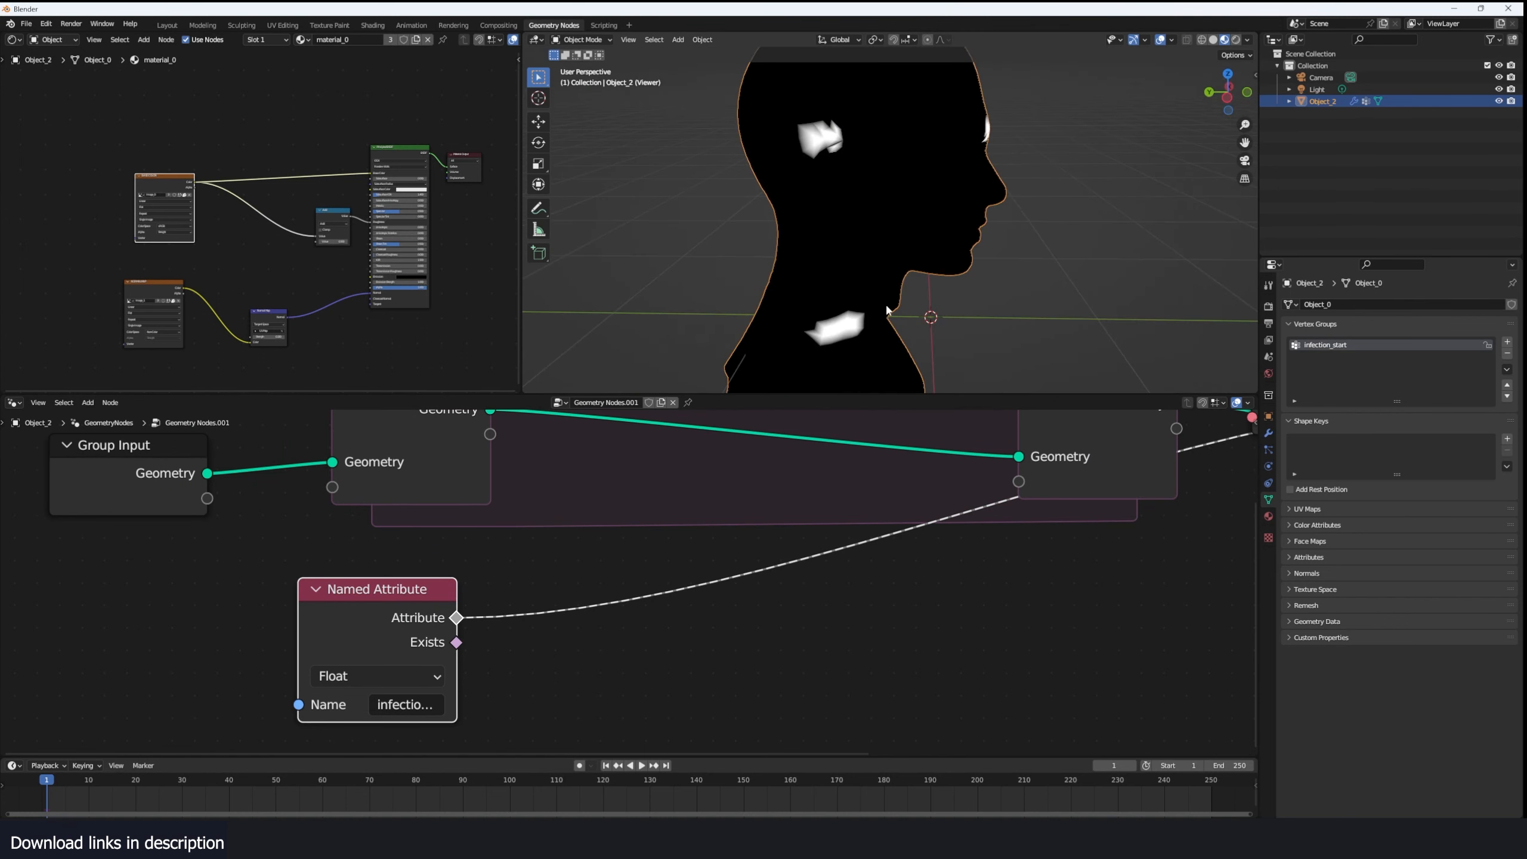
{"action": "middle_click_drag", "start_coordinate": [950, 169], "coordinate": [986, 139]}
- Insert a Blur Attribute node between the Named Attribute and the Viewer's value
{"action": "middle_click_drag", "start_coordinate": [668, 488], "coordinate": [675, 475]}
{"action": "key", "text": "shift+a"}
{"action": "type", "text": "blur"}
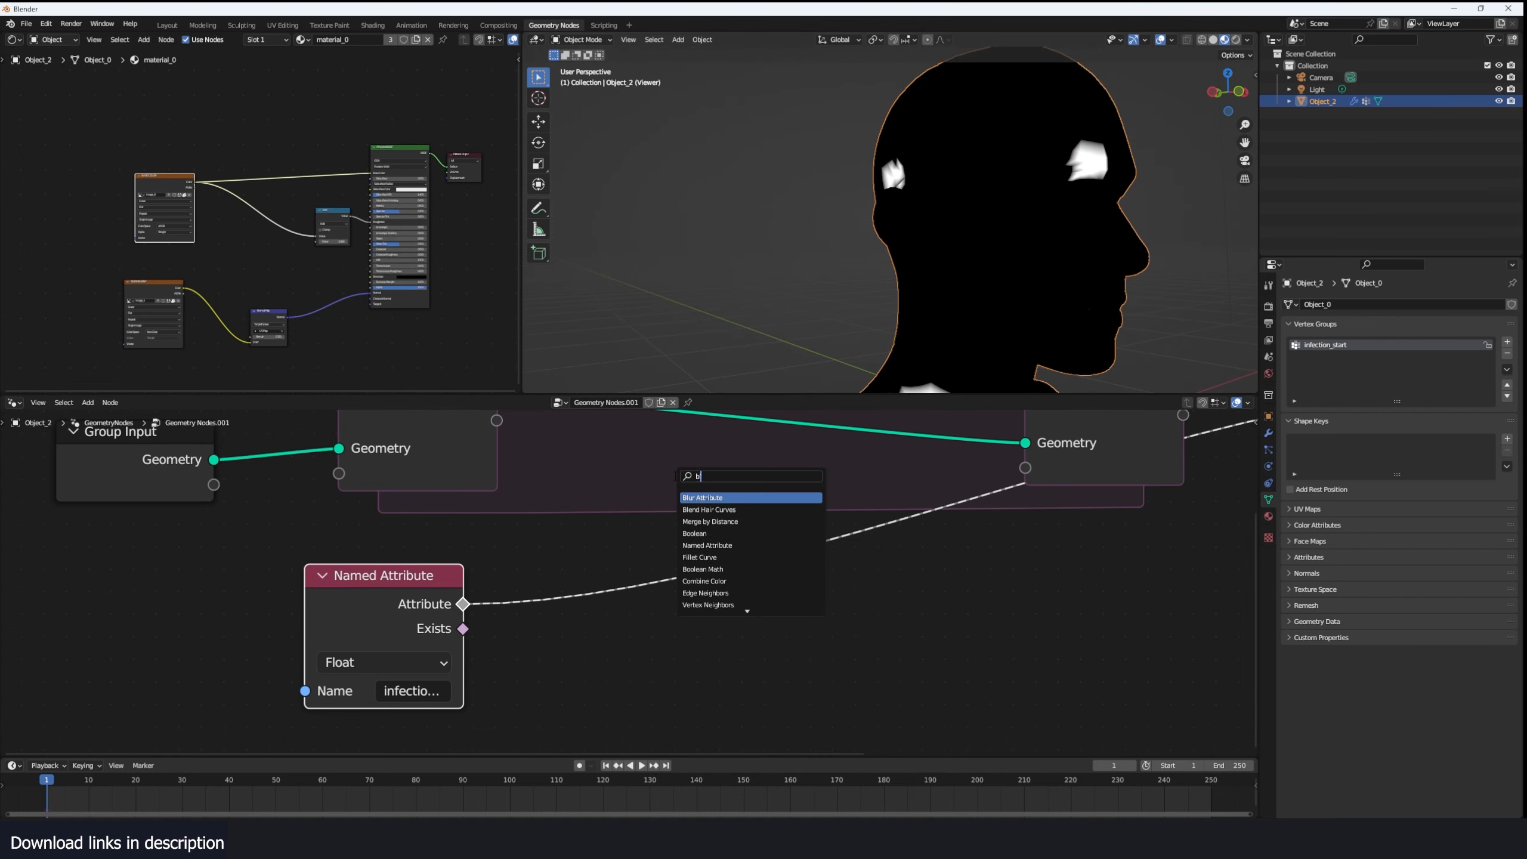
{"action": "key", "text": "Return"}
{"action": "middle_click_drag", "start_coordinate": [659, 642], "coordinate": [694, 546]}
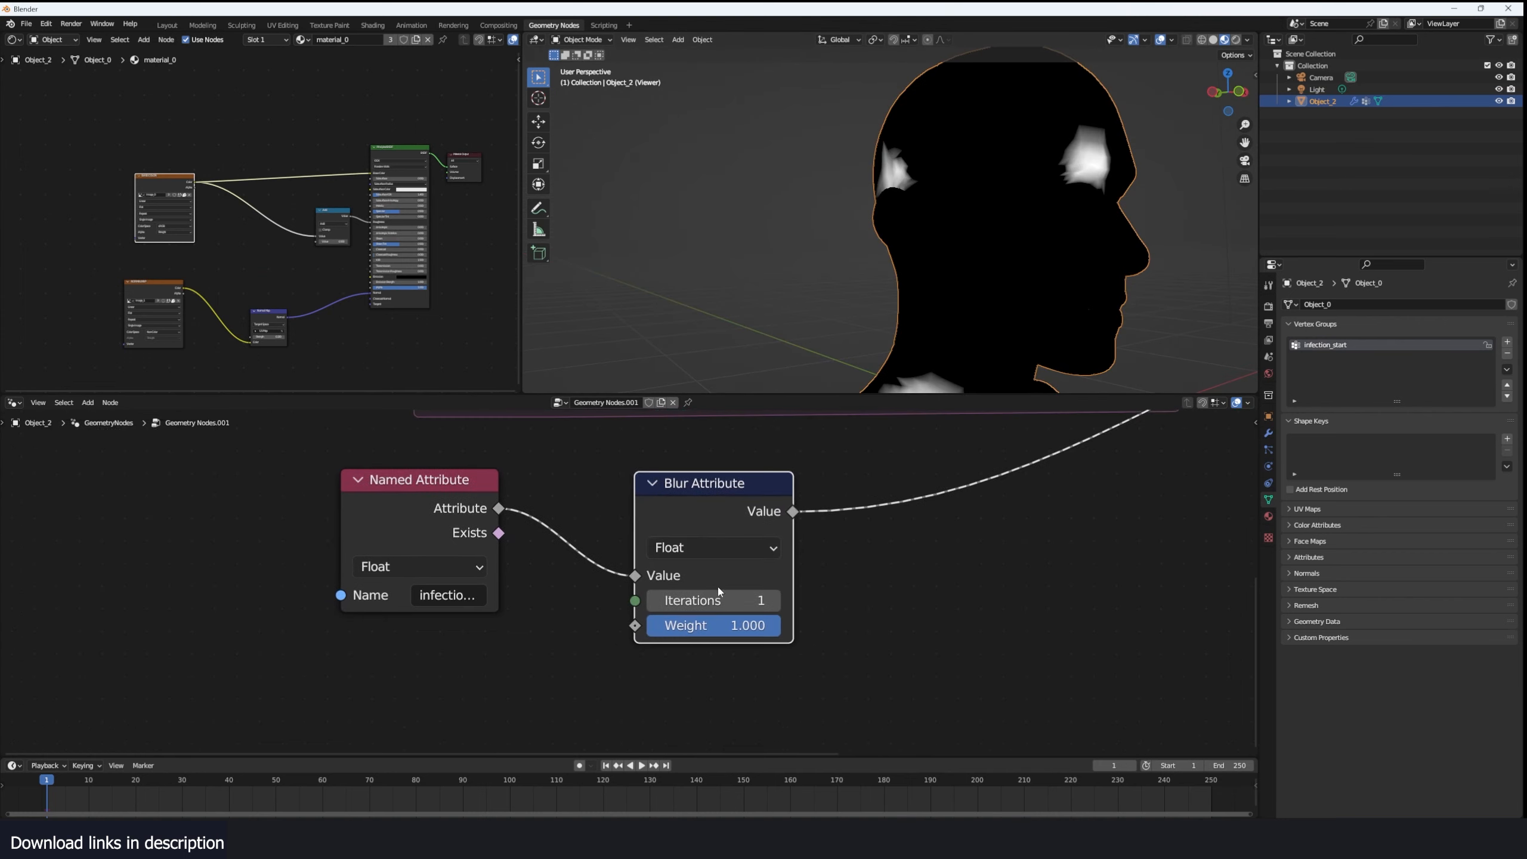
- Set the Blur Attribute iterations to 5
{"action": "left_click", "coordinate": [773, 599]}
{"action": "left_click", "coordinate": [774, 599]}
{"action": "left_click", "coordinate": [774, 600]}
{"action": "left_click", "coordinate": [774, 599]}
{"action": "left_click", "coordinate": [774, 600]}
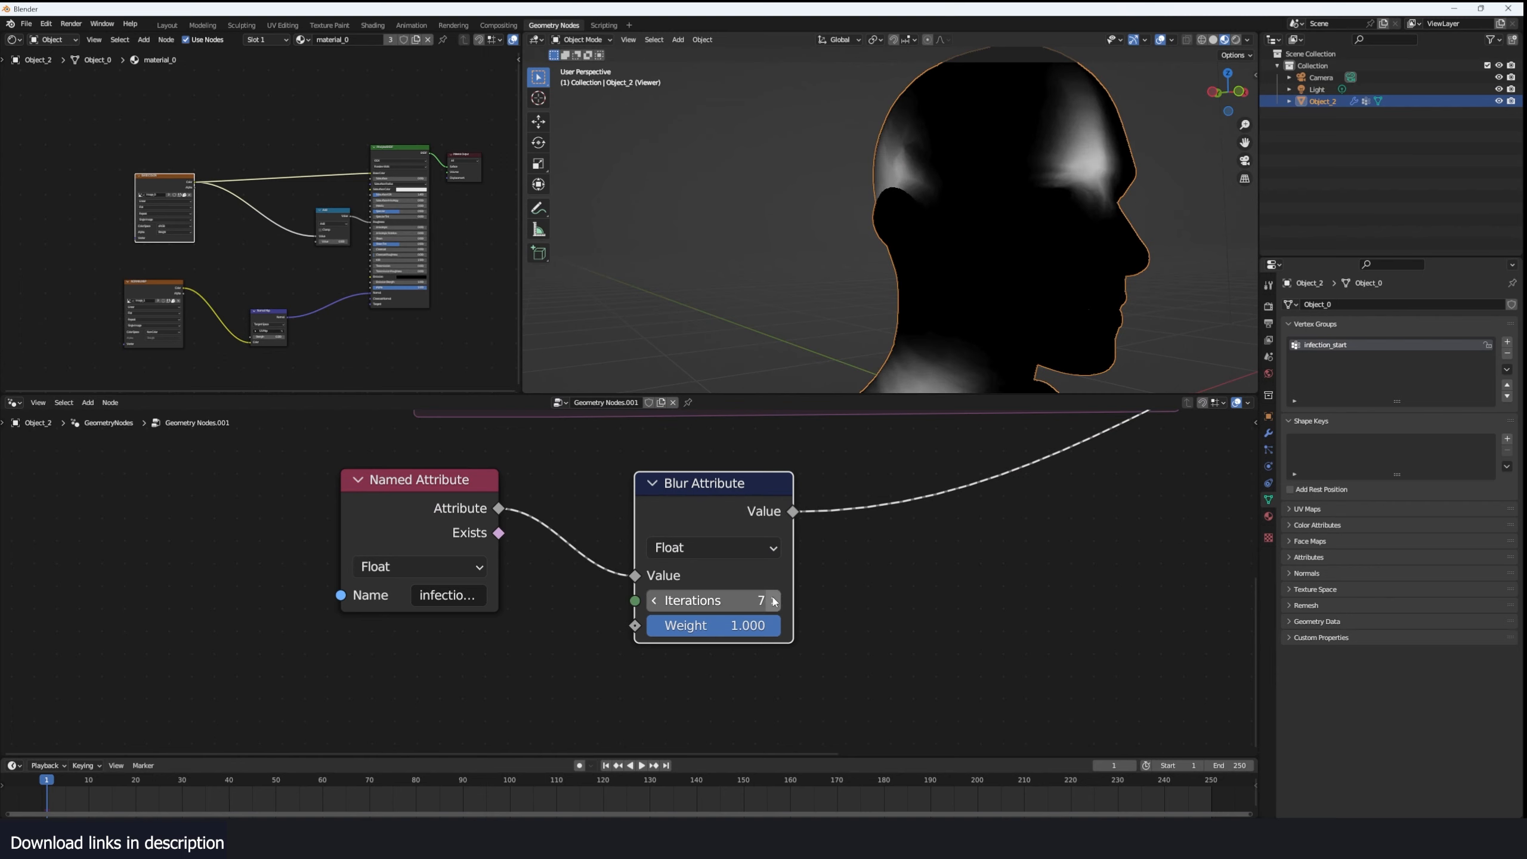
{"action": "mouse_move", "coordinate": [750, 601]}
{"action": "left_mouse_down"}
{"action": "mouse_move", "coordinate": [793, 601]}
{"action": "mouse_move", "coordinate": [729, 600]}
{"action": "mouse_move", "coordinate": [931, 601]}
{"action": "mouse_move", "coordinate": [741, 601]}
{"action": "left_mouse_up"}
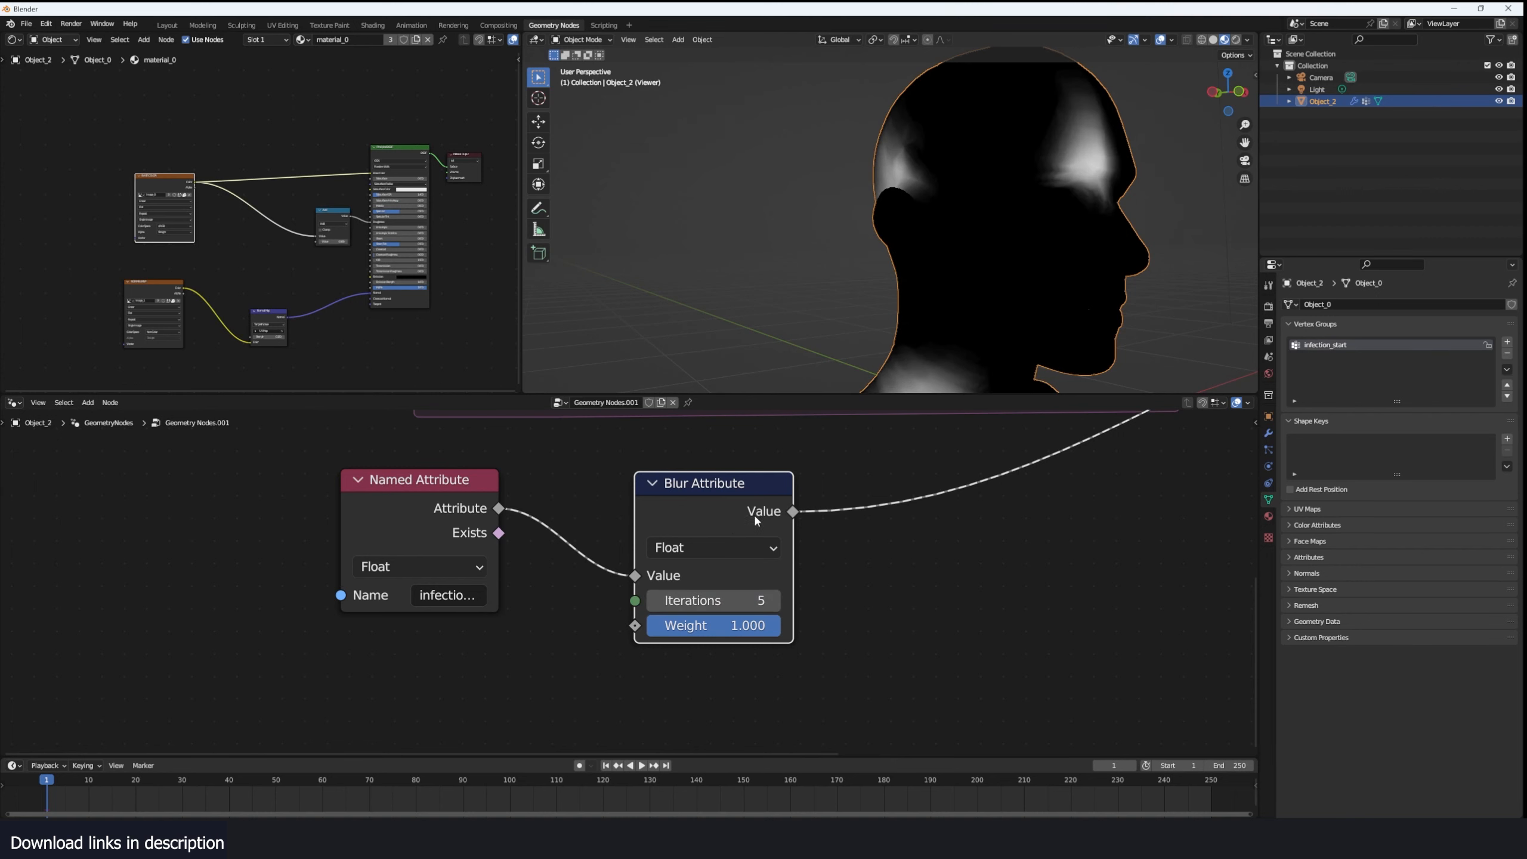
- Insert a Store Named Attribute node between Simulation Input and Simulation Output
{"action": "scroll", "coordinate": [799, 482], "scroll_direction": "down", "scroll_amount": 2}
{"action": "middle_click_drag", "start_coordinate": [842, 455], "coordinate": [685, 590]}
{"action": "key", "text": "shift+a"}
{"action": "type", "text": "s"}
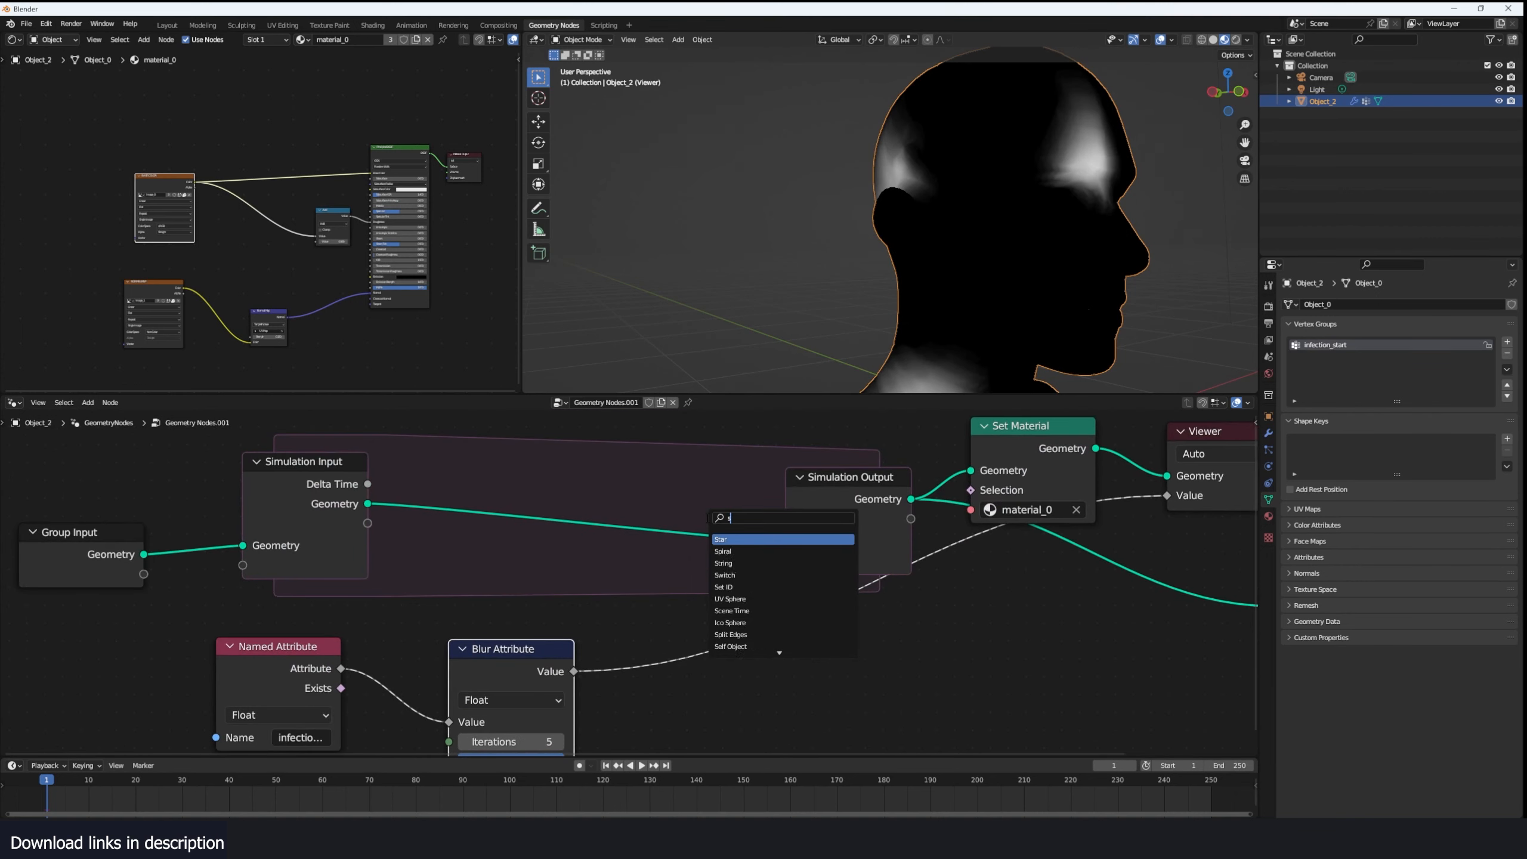
{"action": "type", "text": "tor"}
{"action": "key", "text": "Return"}
{"action": "left_click", "coordinate": [590, 489]}
{"action": "middle_click_drag", "start_coordinate": [532, 597], "coordinate": [647, 525]}
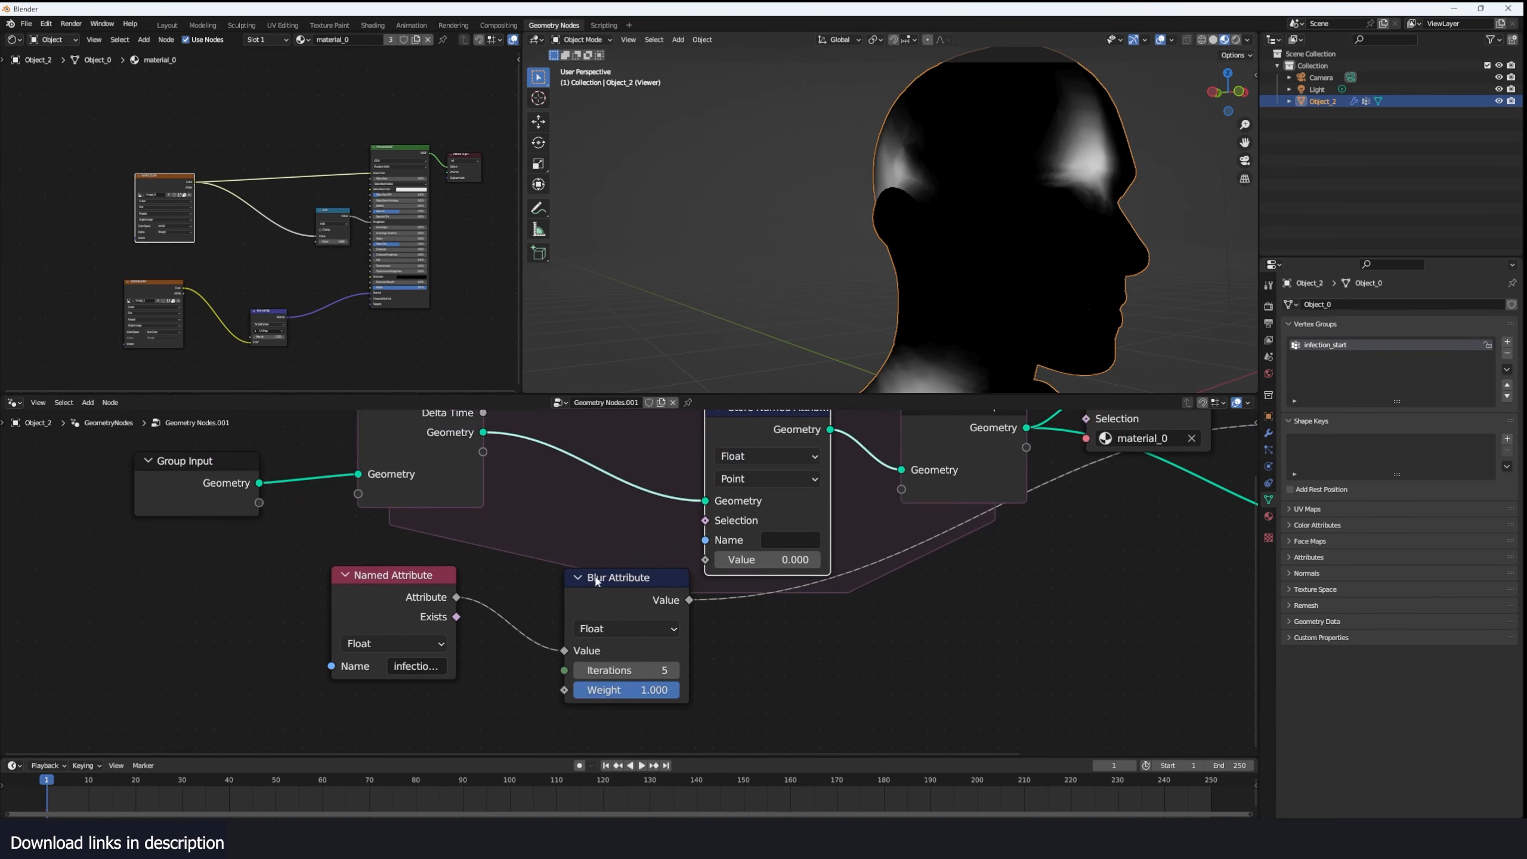
- Feed the Blur Attribute value into the Store Named Attribute node and name the stored attribute mask
{"action": "left_click_drag", "start_coordinate": [587, 576], "coordinate": [539, 572]}
{"action": "left_click_drag", "start_coordinate": [444, 578], "coordinate": [402, 627]}
{"action": "left_click_drag", "start_coordinate": [568, 587], "coordinate": [731, 561]}
{"action": "left_click", "coordinate": [784, 543]}
{"action": "type", "text": "ma"}
{"action": "key", "text": "Return"}
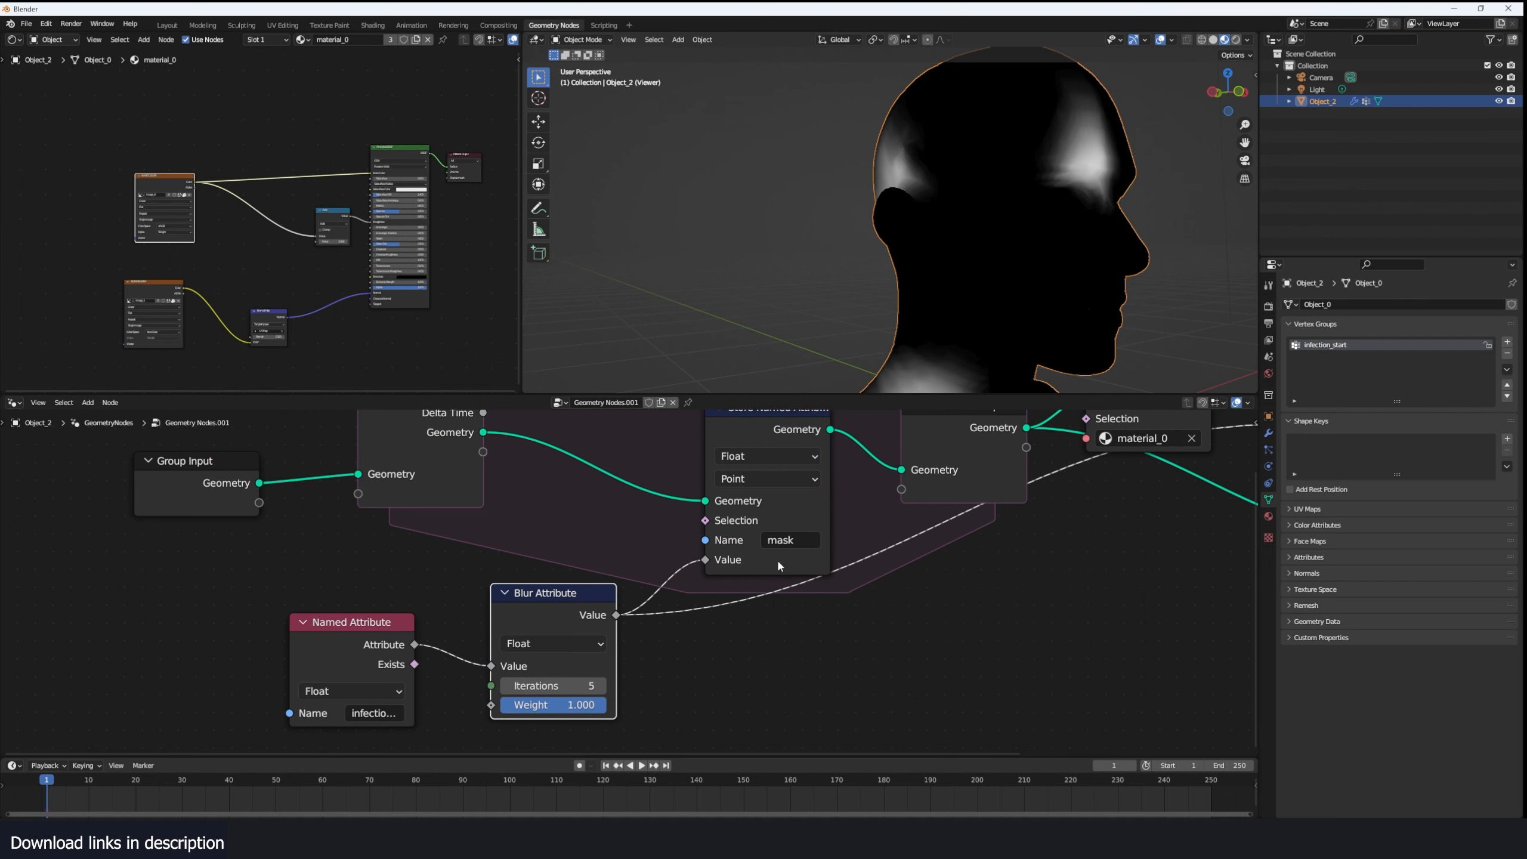
- Move the Store Named Attribute node closer to Simulation Input and raise the Blur Attribute iterations to 17
{"action": "scroll", "coordinate": [777, 559], "scroll_direction": "down", "scroll_amount": 2}
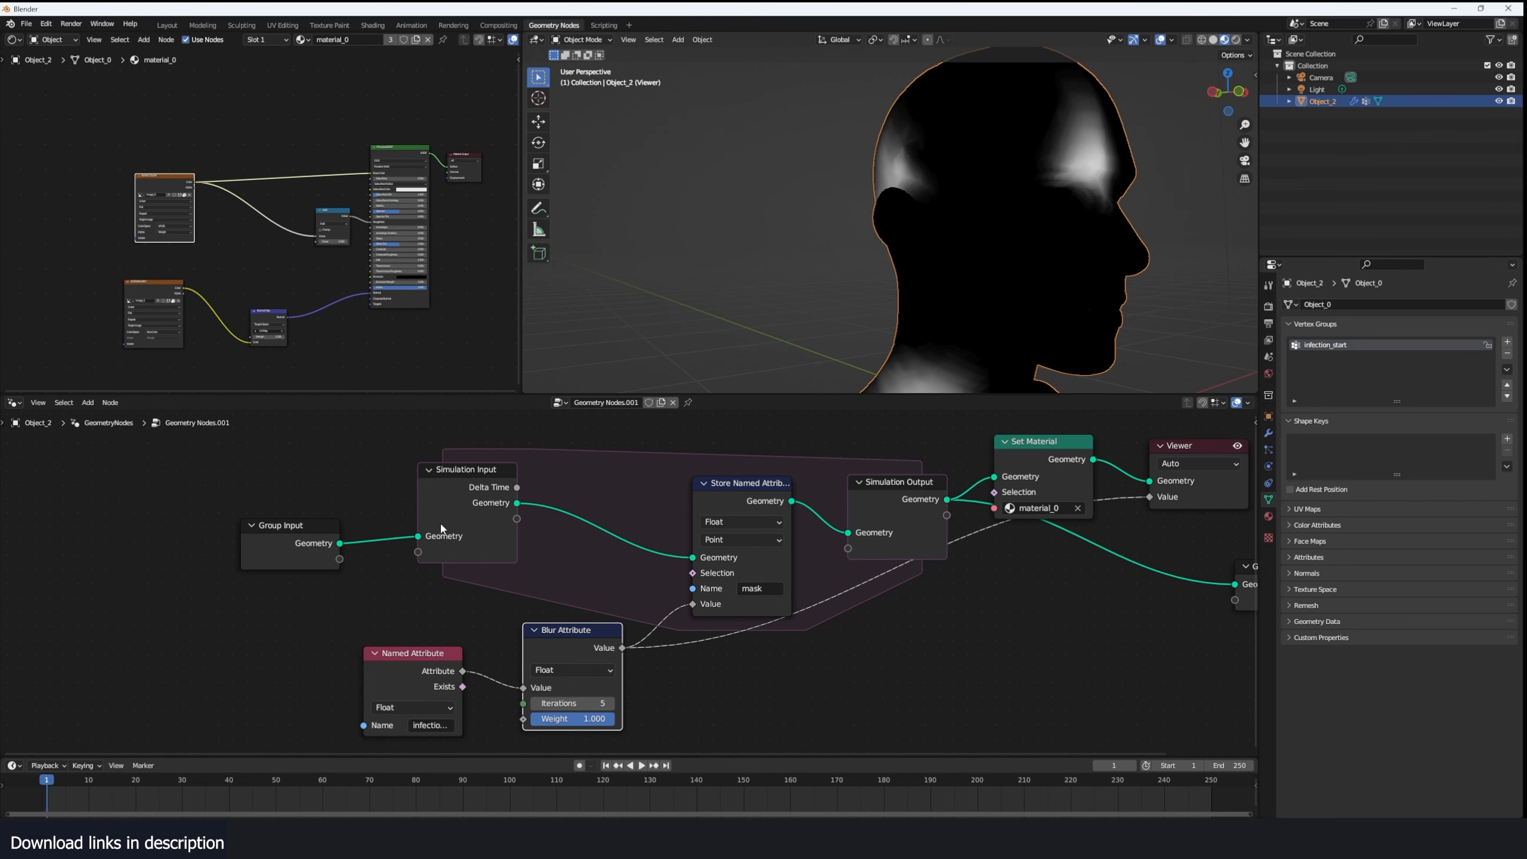
{"action": "left_click_drag", "start_coordinate": [728, 495], "coordinate": [704, 464]}
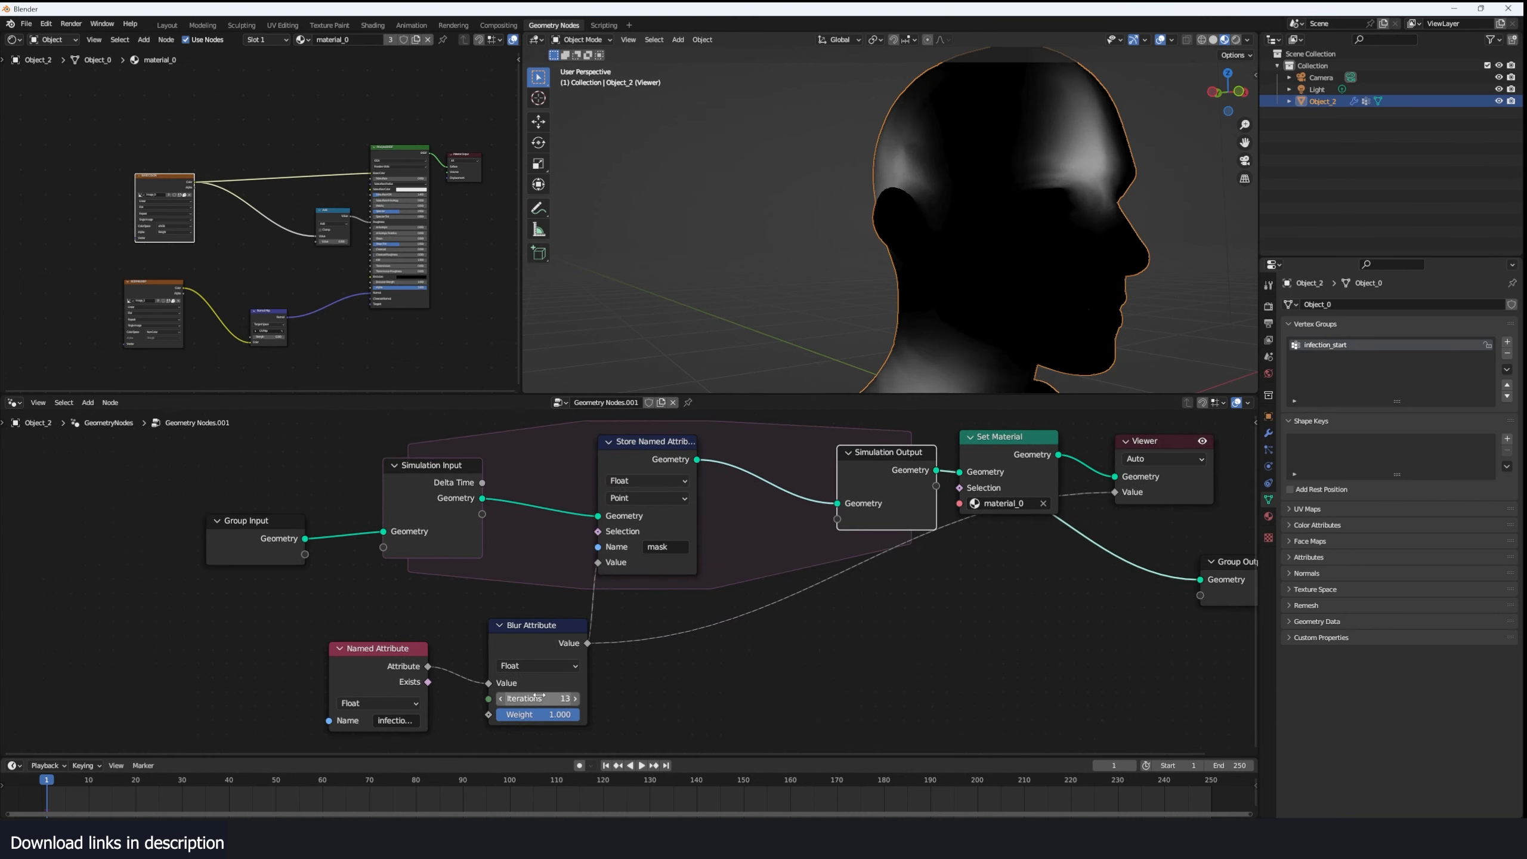
{"action": "left_click_drag", "start_coordinate": [541, 699], "coordinate": [576, 699]}
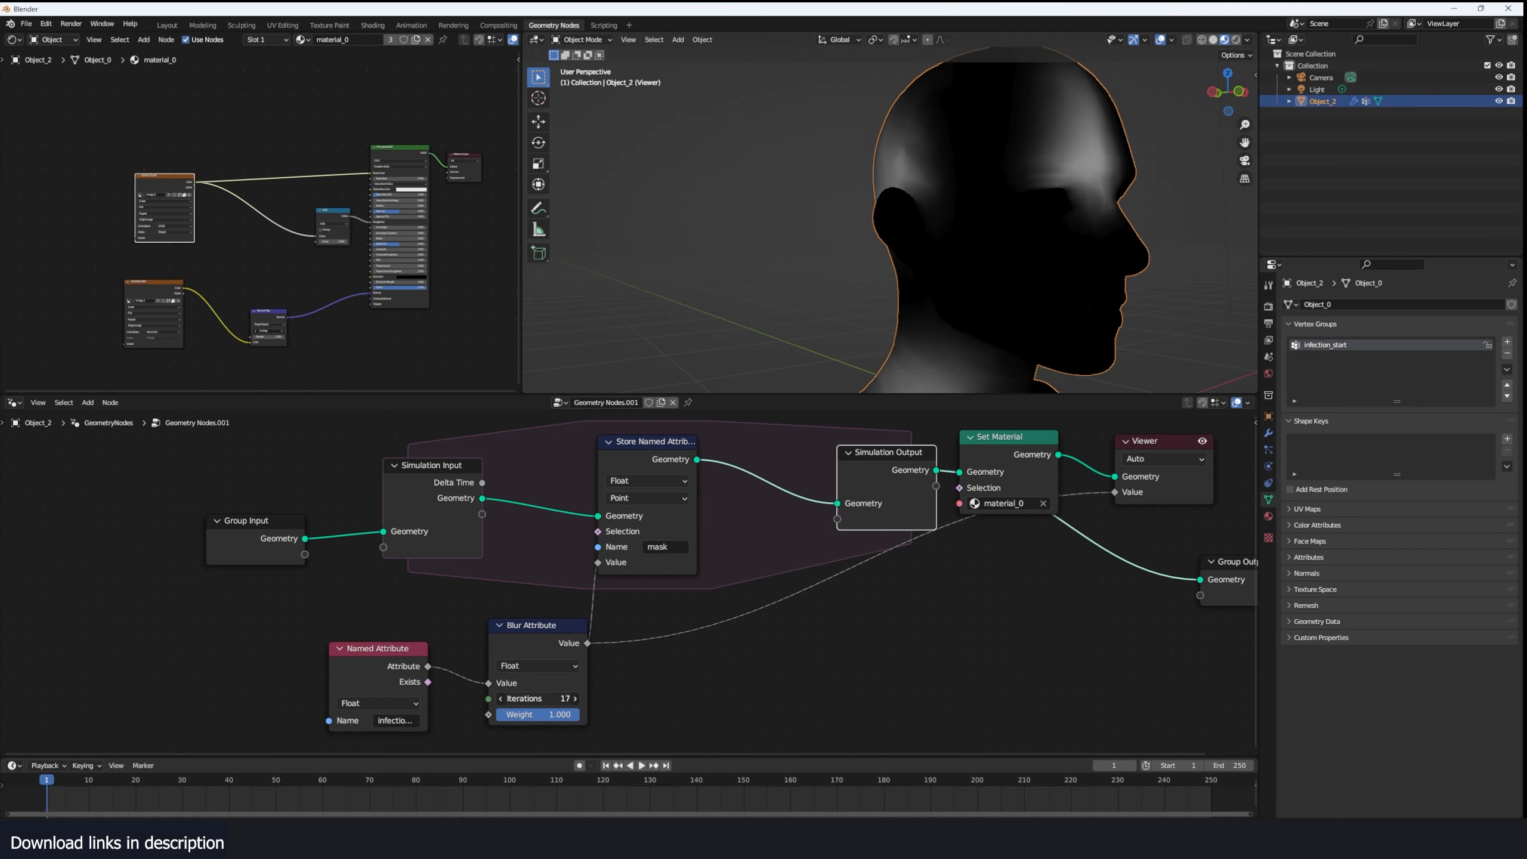
- Play the simulation up to frame 16 to check whether the blurred mask spreads
{"action": "key", "text": "space"}
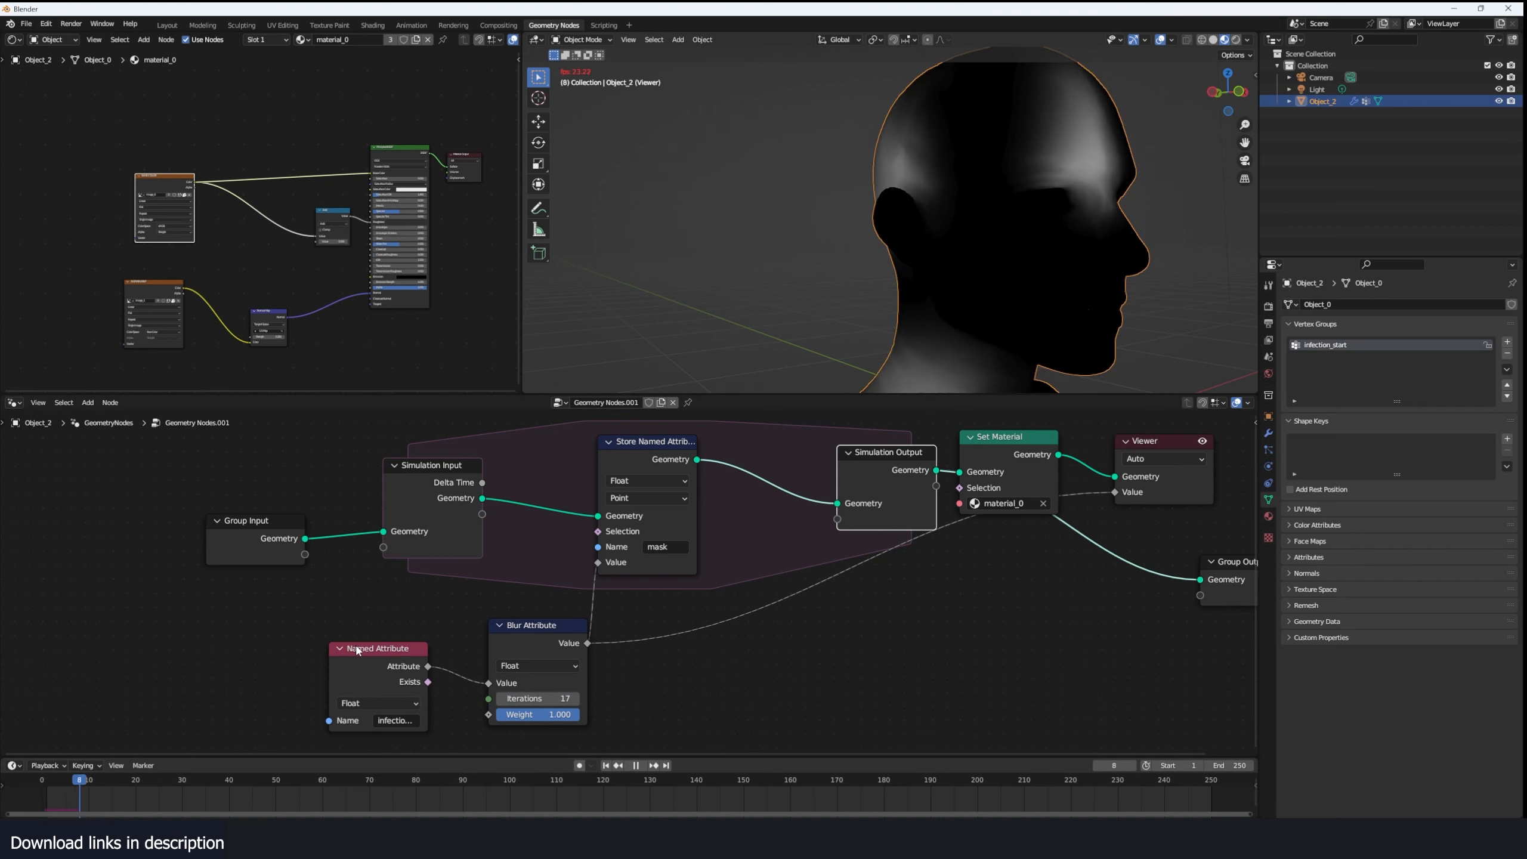
{"action": "scroll", "coordinate": [631, 588], "scroll_direction": "up", "scroll_amount": 1}
{"action": "middle_click_drag", "start_coordinate": [677, 594], "coordinate": [623, 618]}
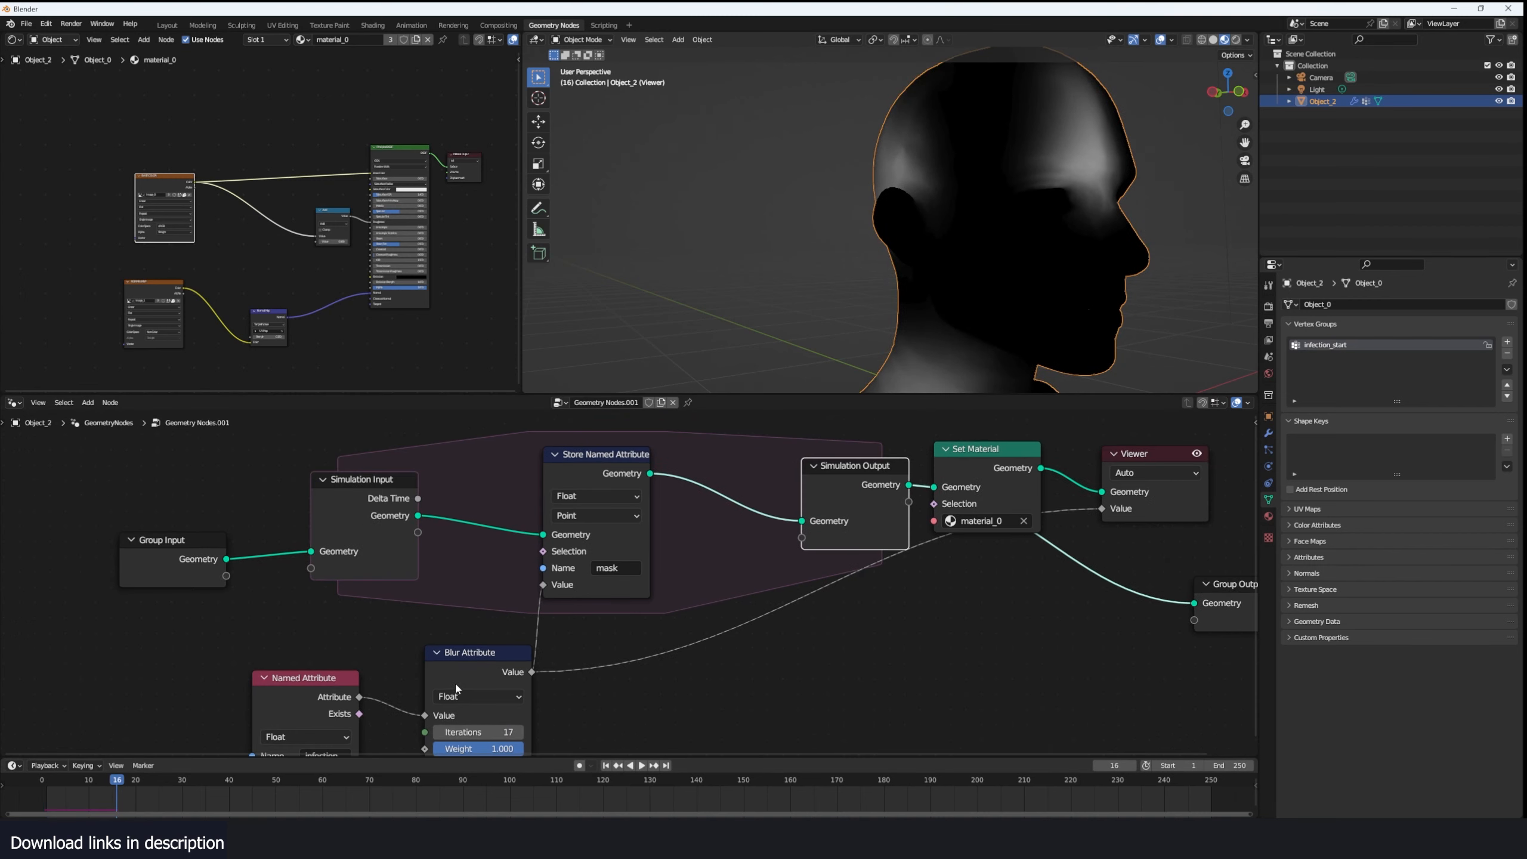
- Rearrange the Blur Attribute and Store Named Attribute nodes around the simulation zone
{"action": "left_click_drag", "start_coordinate": [462, 680], "coordinate": [464, 677]}
{"action": "left_click_drag", "start_coordinate": [590, 550], "coordinate": [629, 543]}
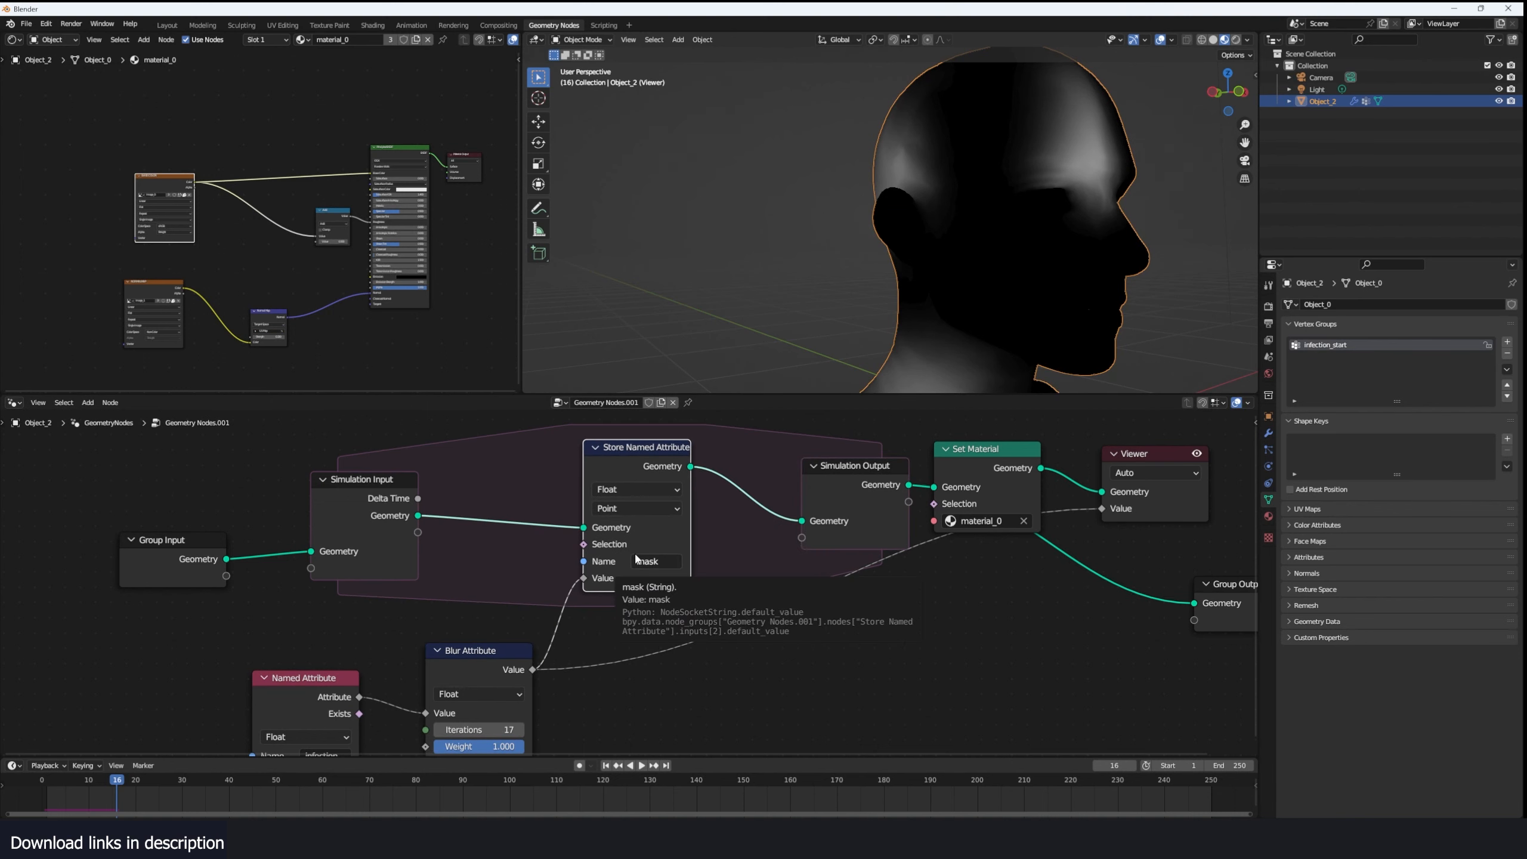
{"action": "left_click_drag", "start_coordinate": [648, 456], "coordinate": [592, 470]}
{"action": "middle_click_drag", "start_coordinate": [626, 606], "coordinate": [638, 527]}
- Duplicate the infection_start Named Attribute node, place the copy beside Blur Attribute and set its name to mask
{"action": "left_click", "coordinate": [349, 626]}
{"action": "key", "text": "shift+d"}
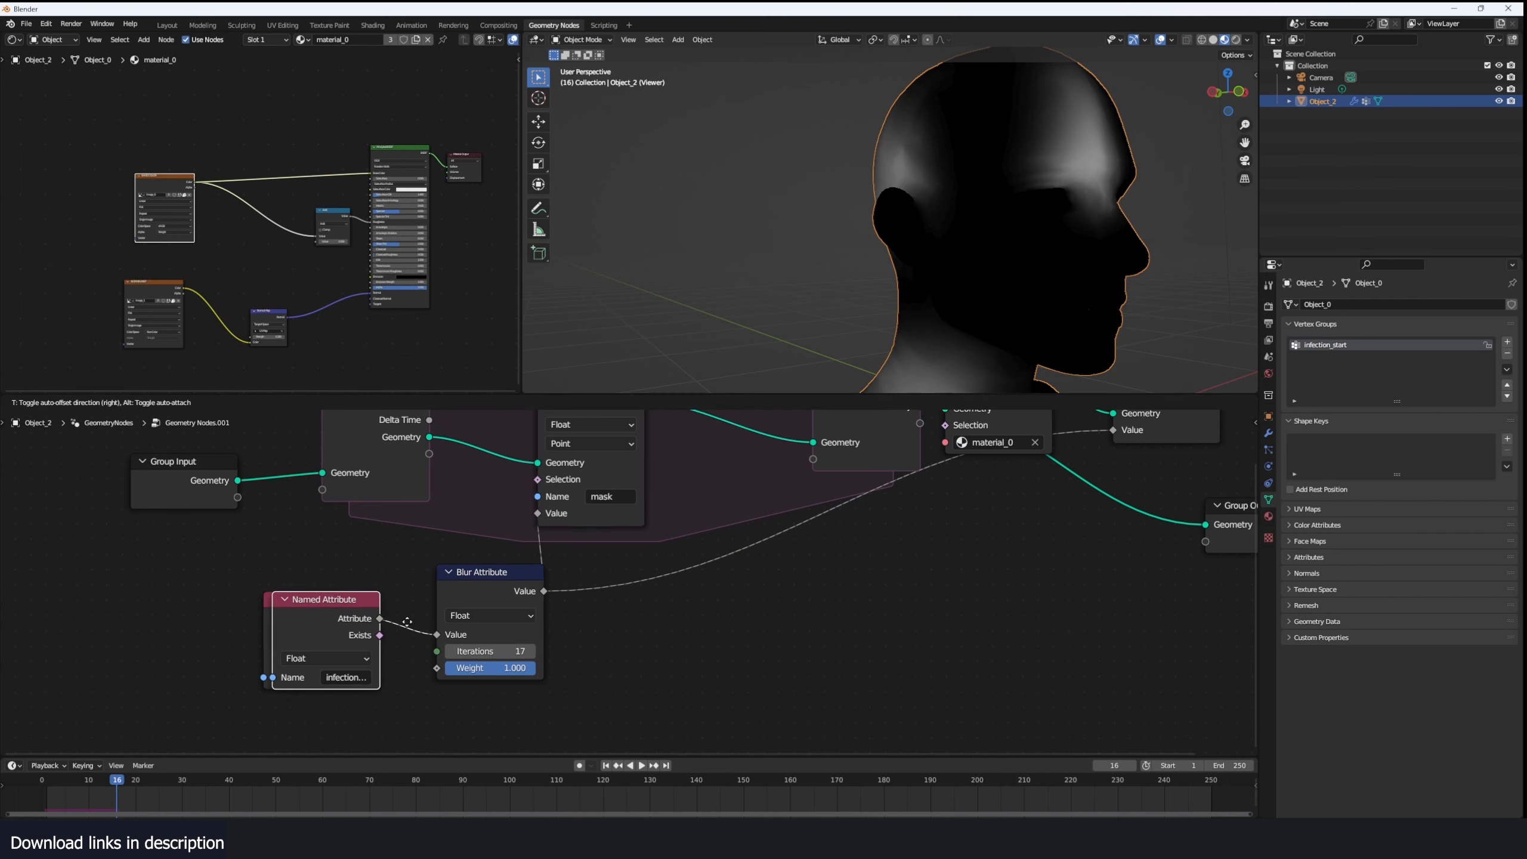
{"action": "left_click", "coordinate": [800, 615]}
{"action": "left_click", "coordinate": [738, 670]}
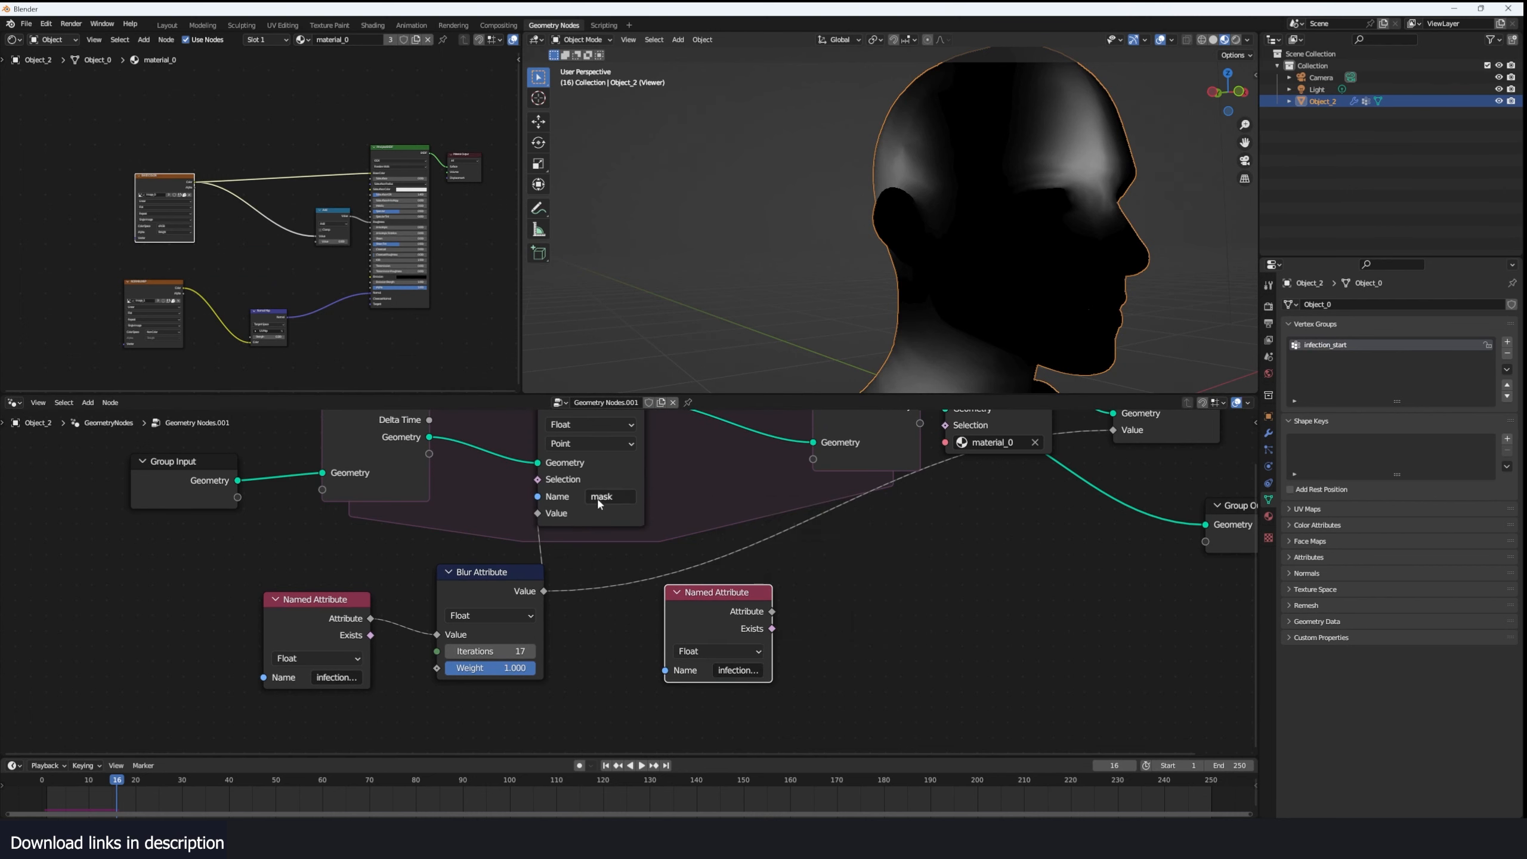
{"action": "left_click", "coordinate": [600, 504]}
{"action": "left_click", "coordinate": [739, 669]}
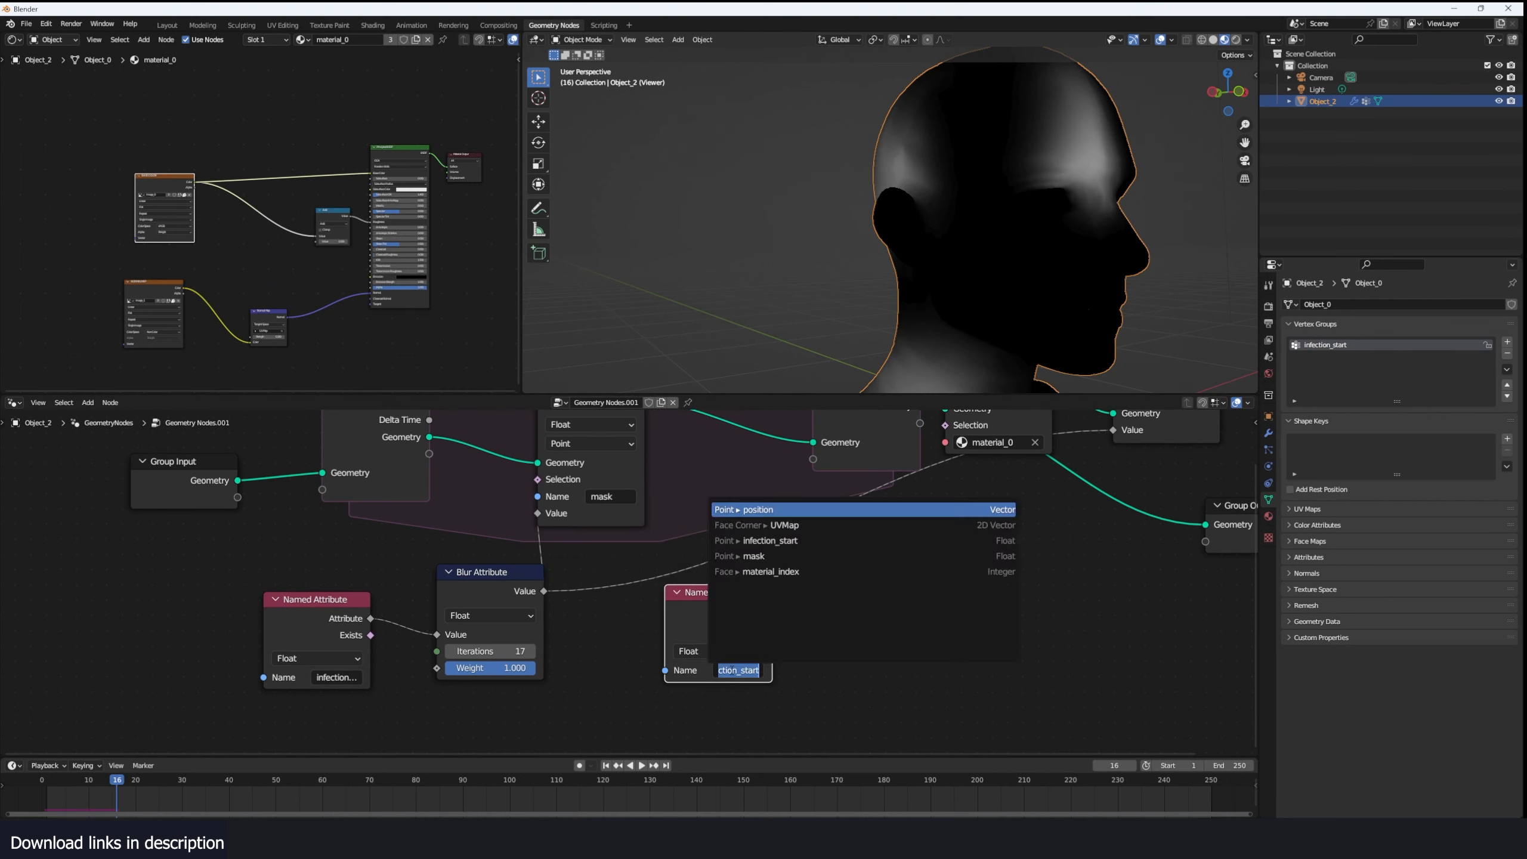
{"action": "type", "text": "mask"}
{"action": "left_click", "coordinate": [780, 673]}
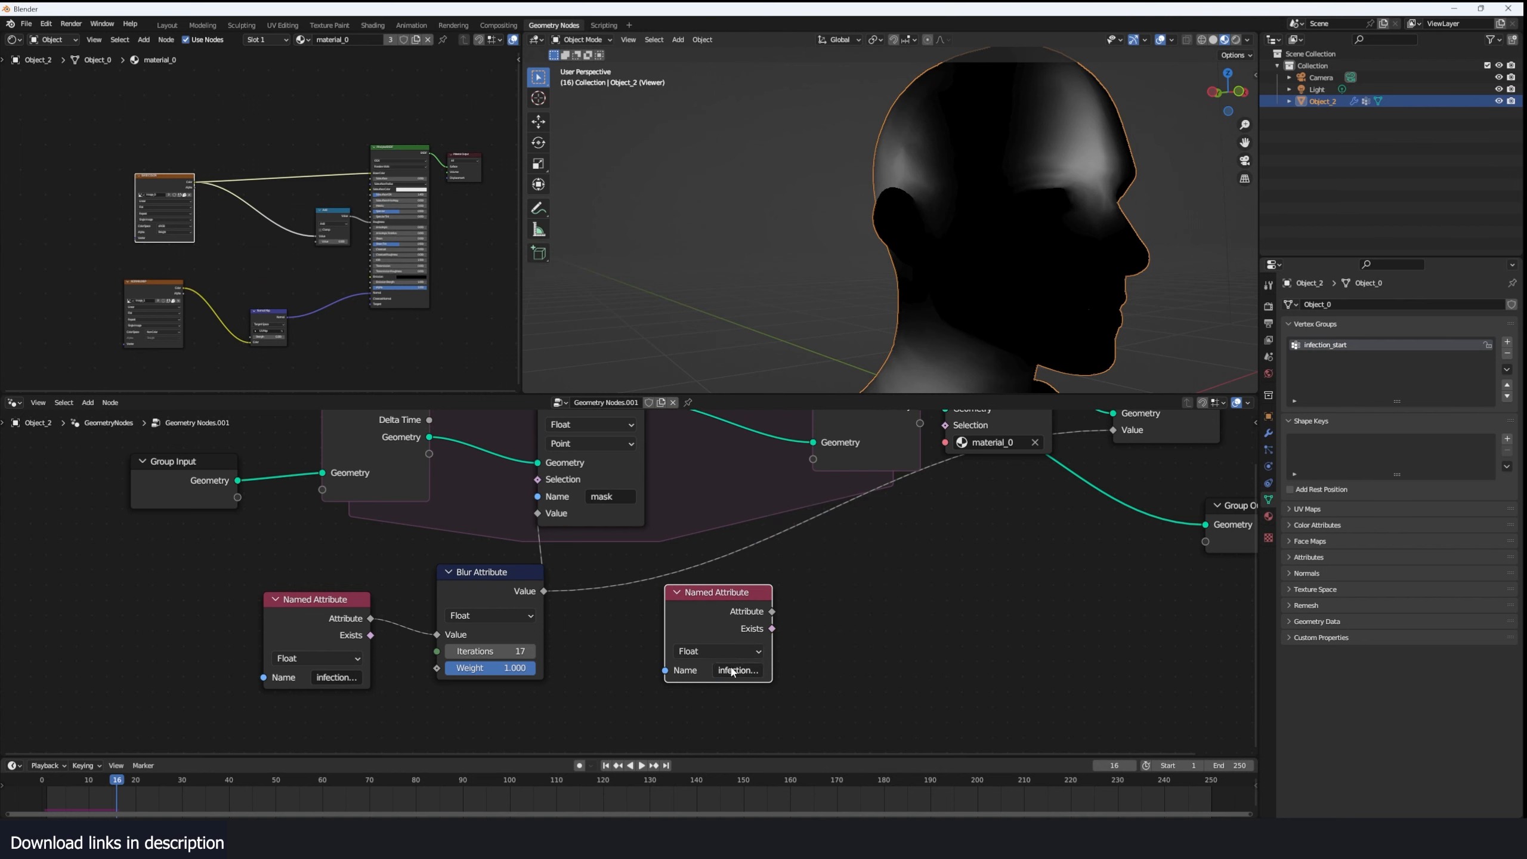
{"action": "left_click", "coordinate": [733, 672]}
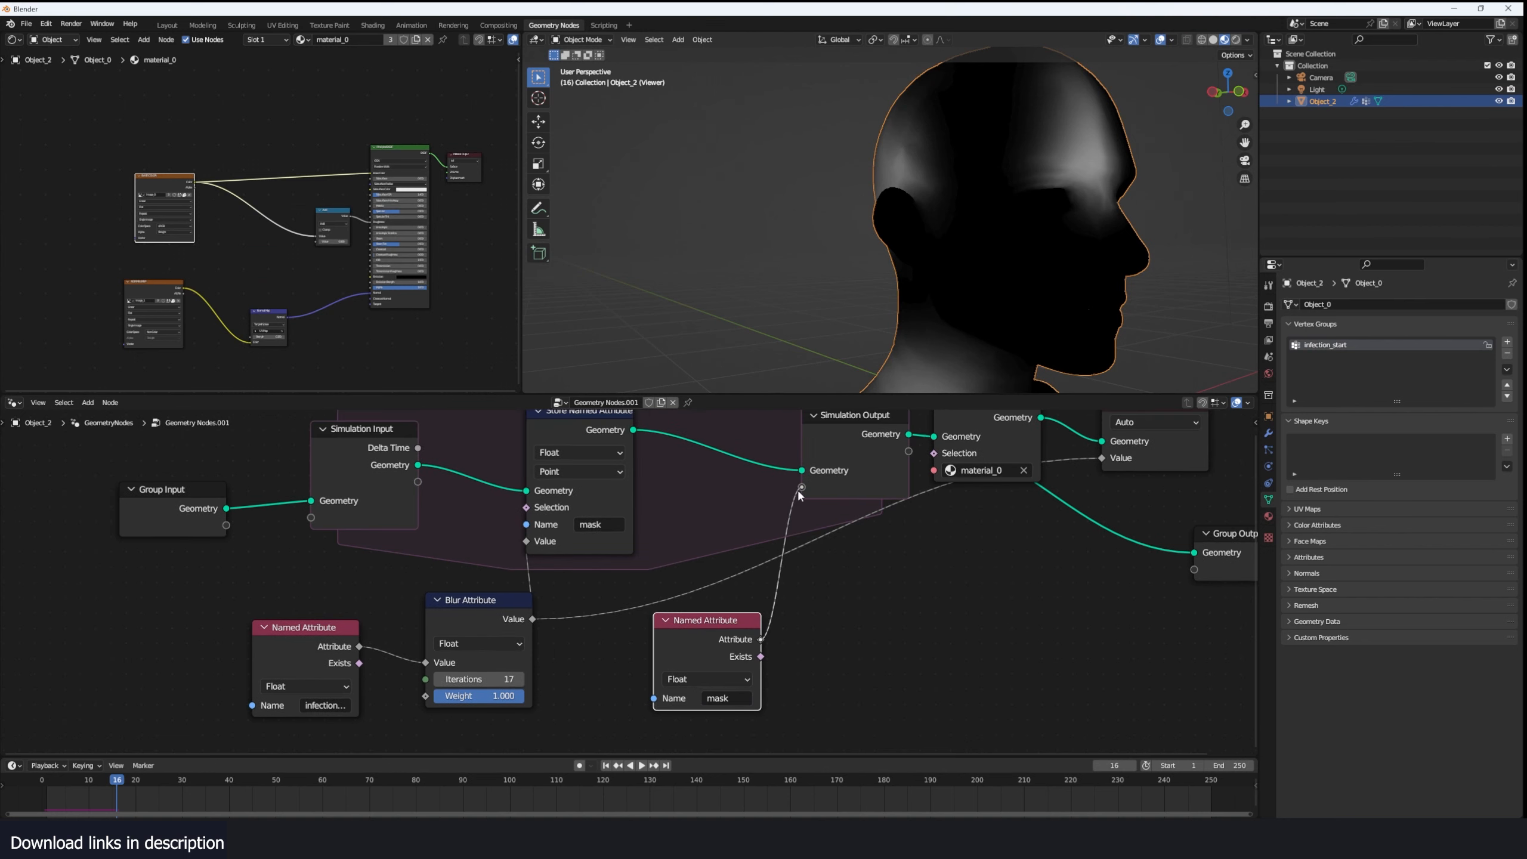
- Add the mask attribute as a simulation state named mask and feed Simulation Input's mask into the Store Named Attribute value
{"action": "left_click_drag", "start_coordinate": [799, 495], "coordinate": [800, 495]}
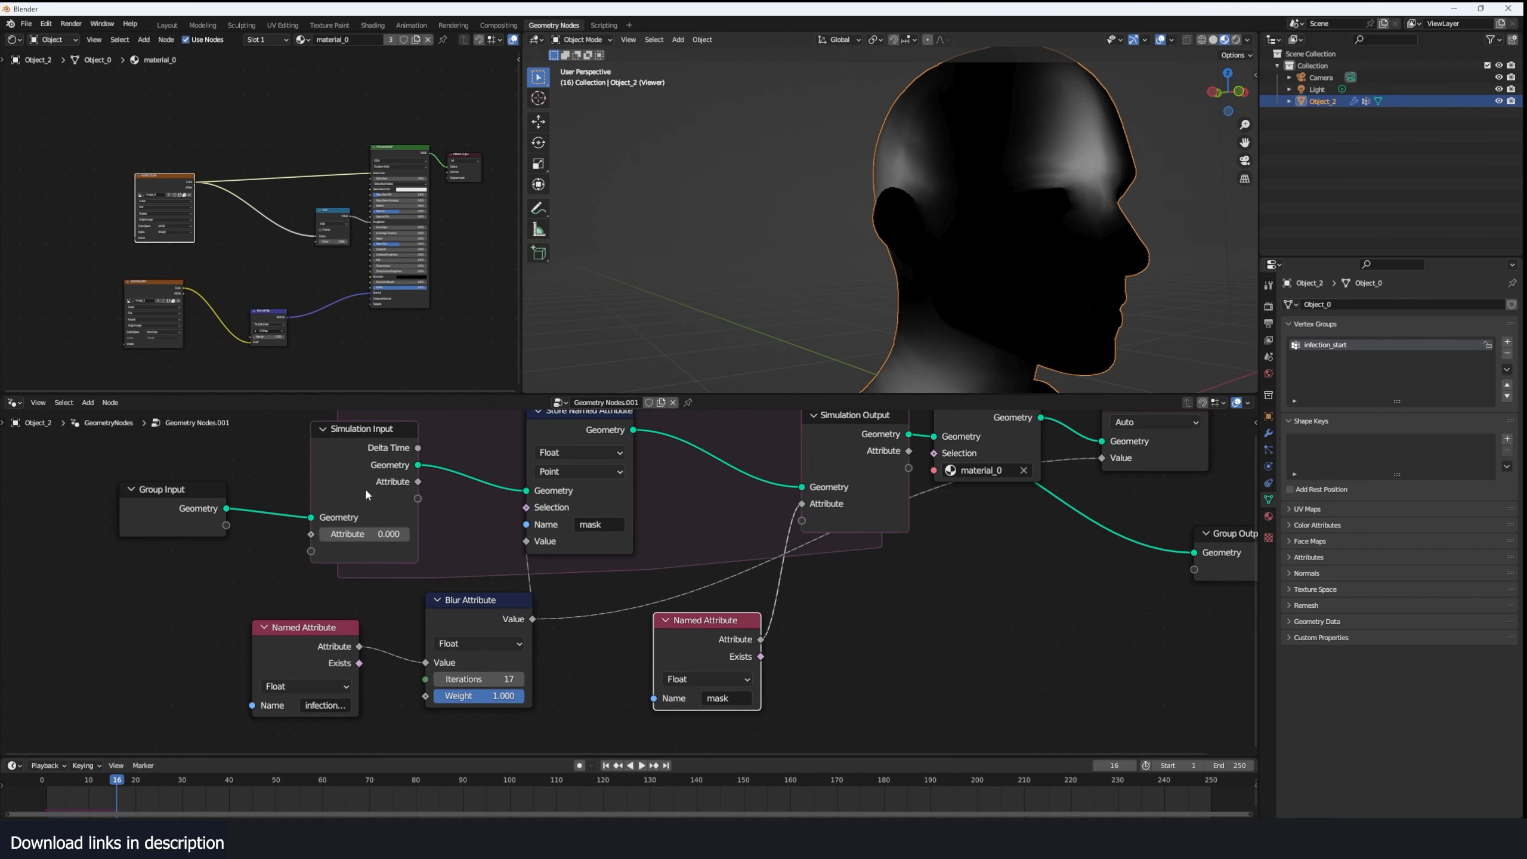
{"action": "key", "text": "n"}
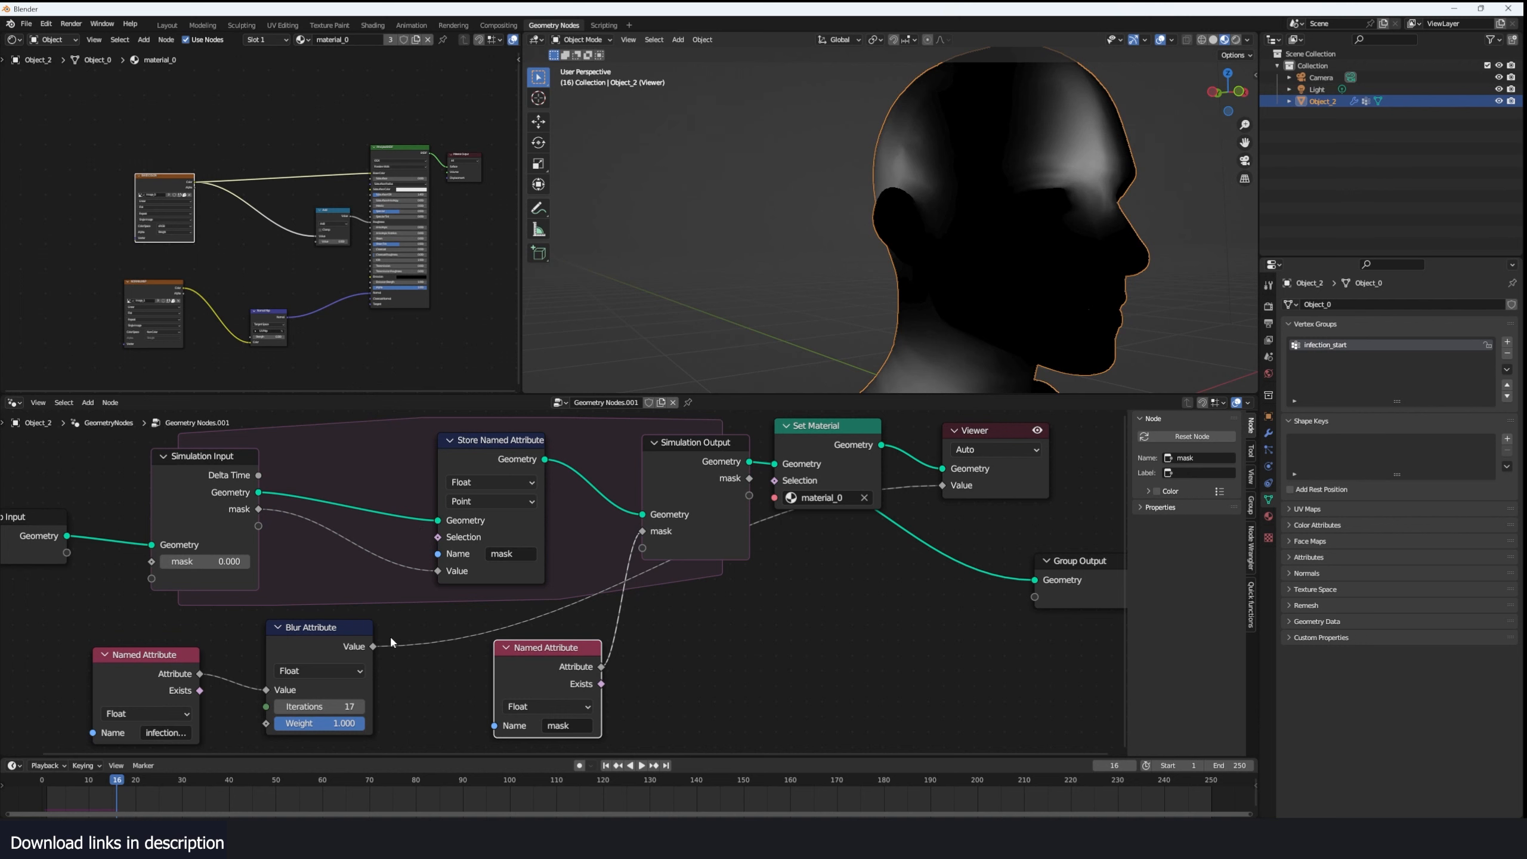
- Insert an Add math node that sums the blurred infection value with the mask attribute and feeds Simulation Output's mask
{"action": "left_click_drag", "start_coordinate": [536, 648], "coordinate": [581, 664]}
{"action": "left_click_drag", "start_coordinate": [581, 664], "coordinate": [664, 682]}
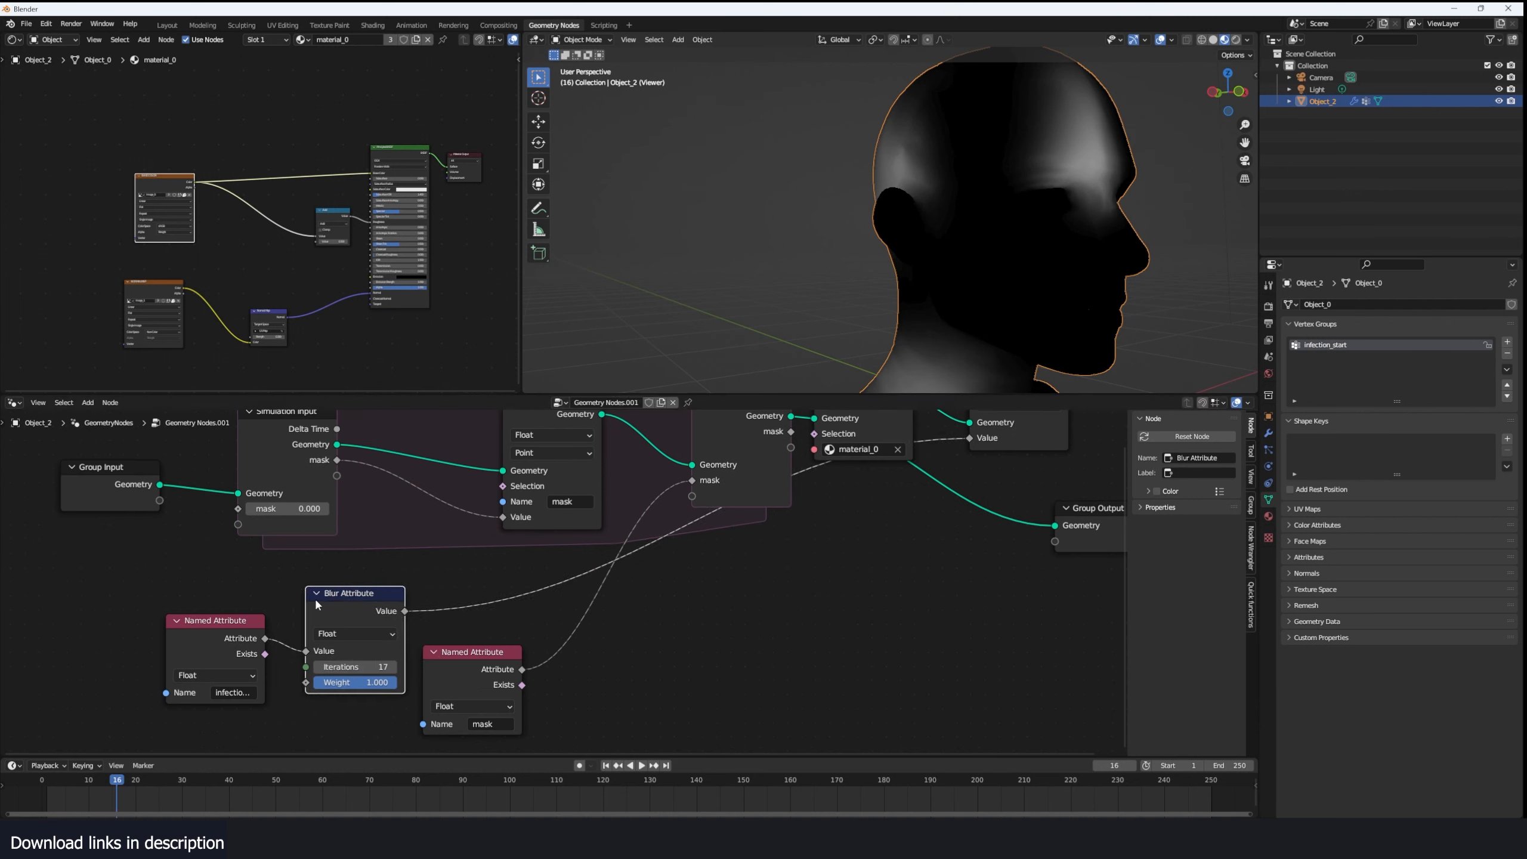
{"action": "left_click_drag", "start_coordinate": [341, 596], "coordinate": [341, 597]}
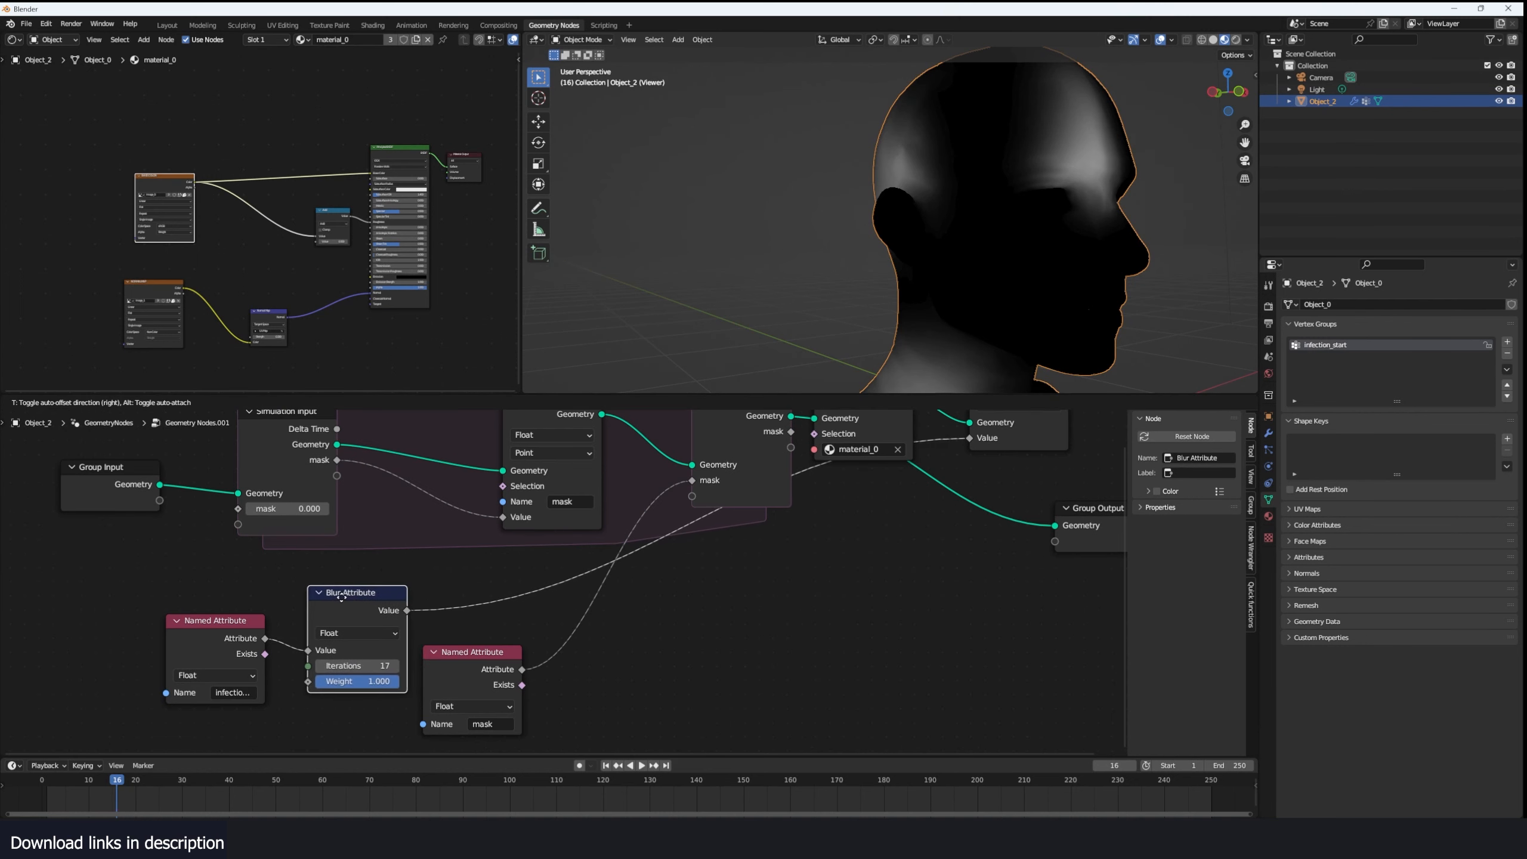
{"action": "left_click", "coordinate": [473, 659]}
{"action": "left_click_drag", "start_coordinate": [473, 662], "coordinate": [478, 650]}
{"action": "key", "text": "shift+a"}
{"action": "left_click_drag", "start_coordinate": [407, 611], "coordinate": [615, 650]}
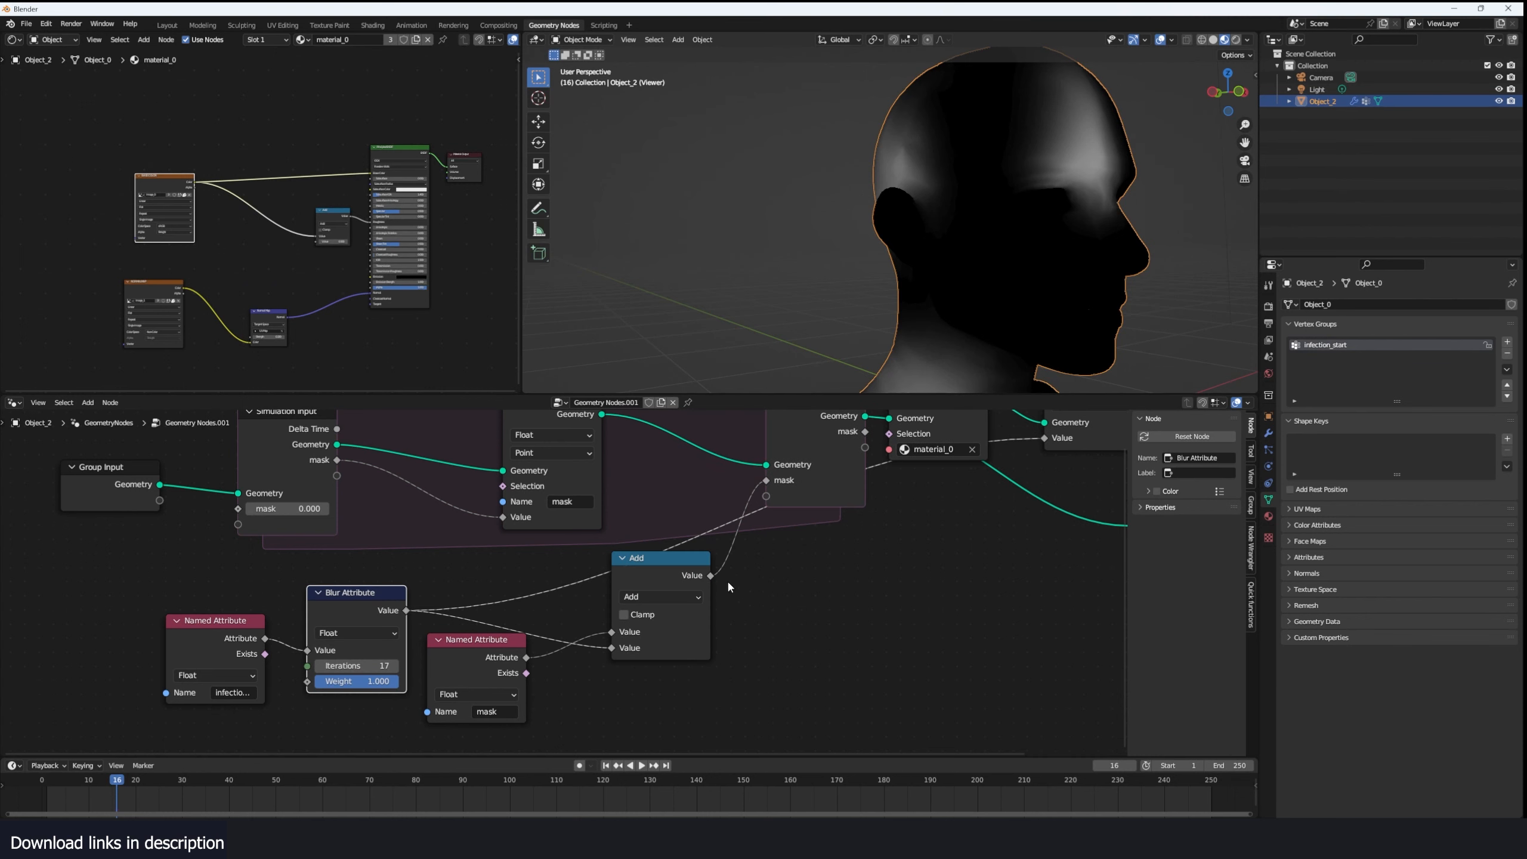
{"action": "middle_click_drag", "start_coordinate": [729, 586], "coordinate": [674, 619]}
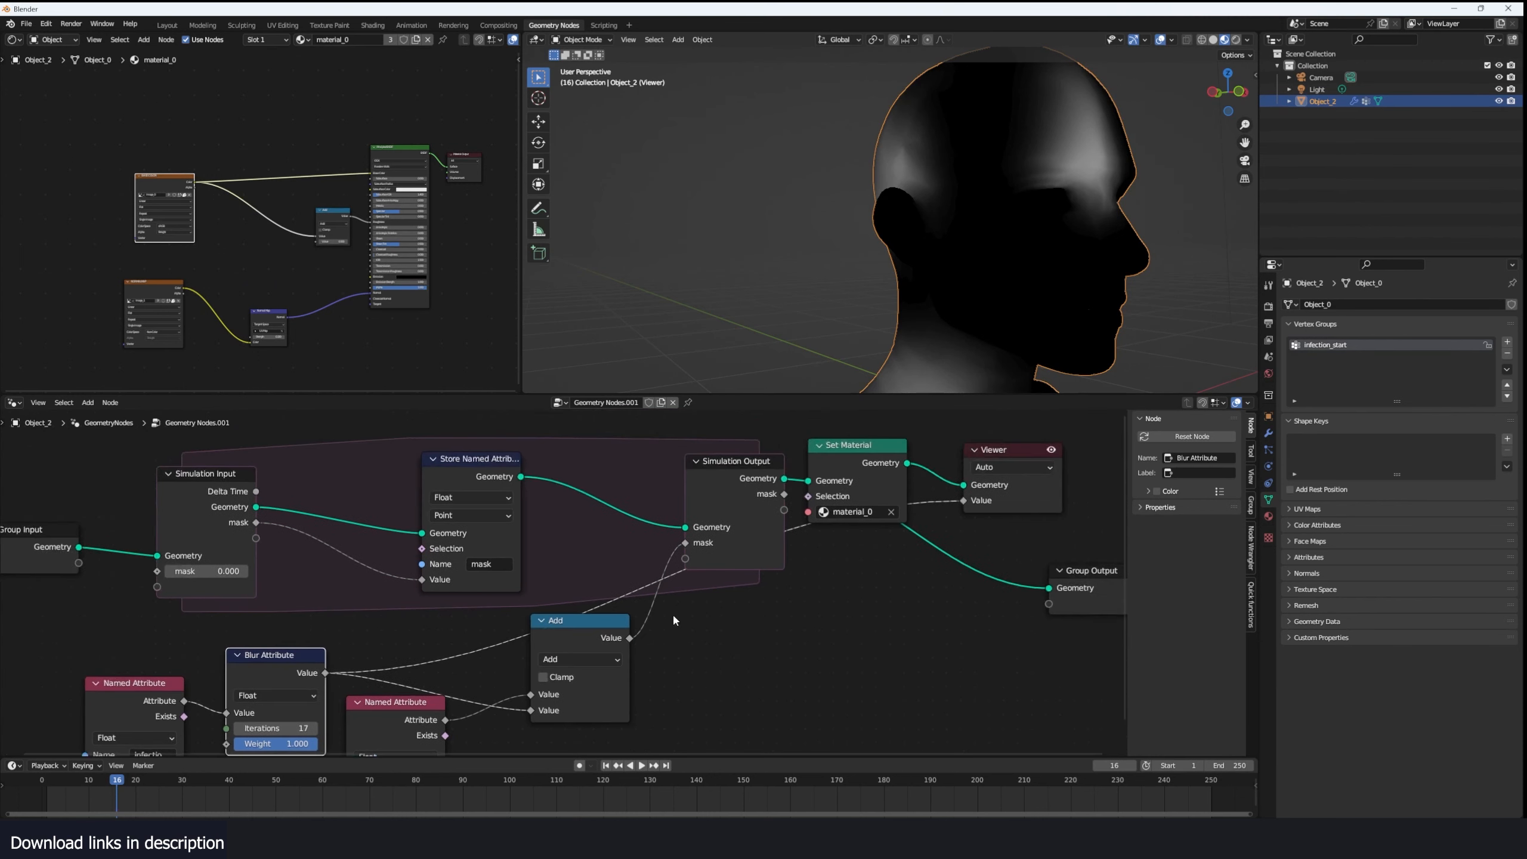
- Connect Simulation Output's mask to the Viewer value and play the simulation up to frame 79
{"action": "left_click", "coordinate": [776, 495], "text": "ctrl+shift"}
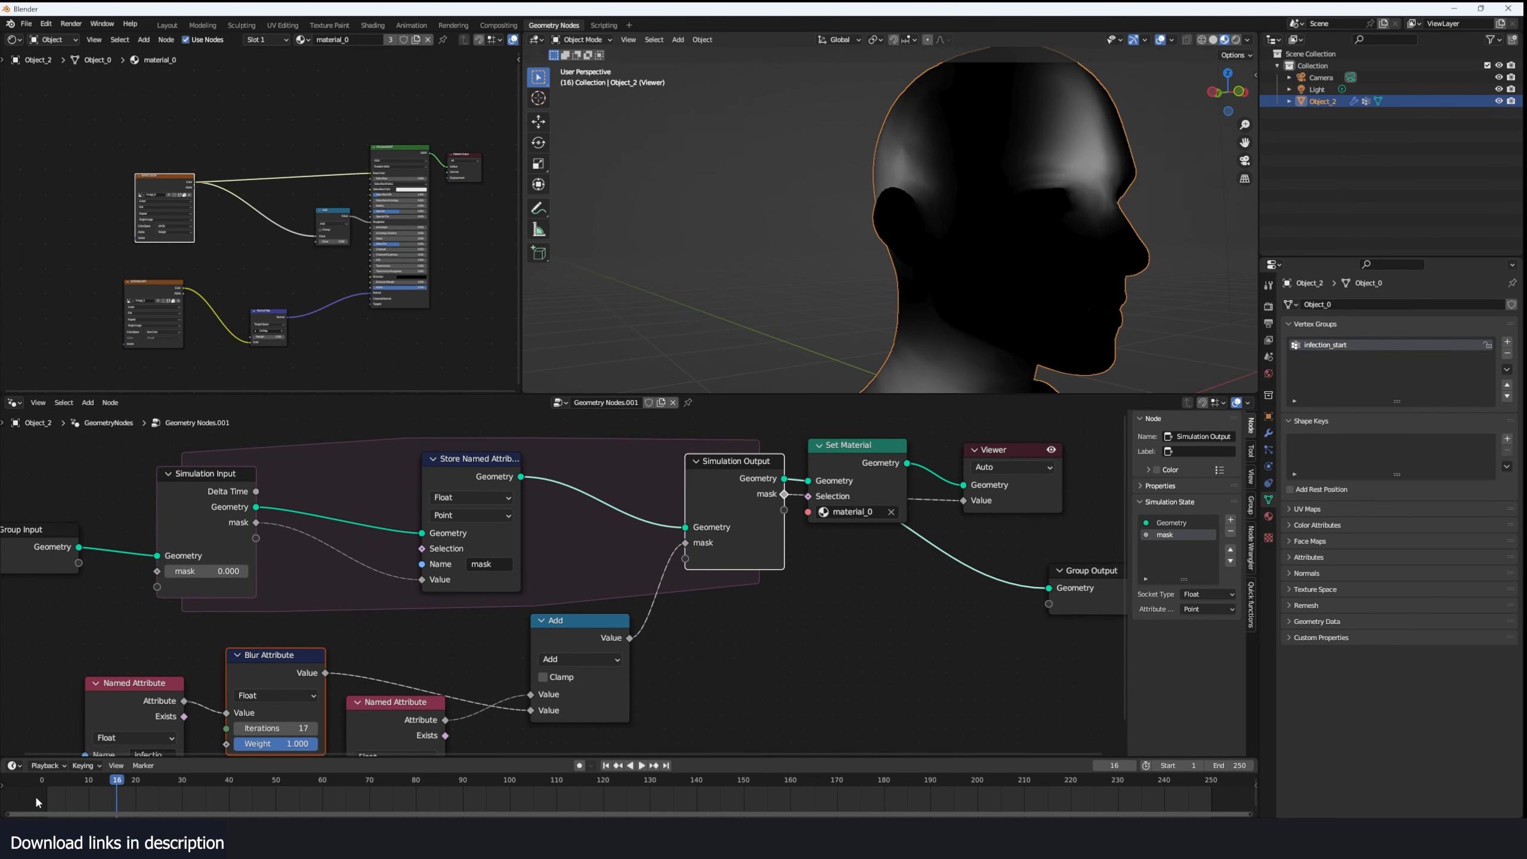
{"action": "key", "text": "space"}
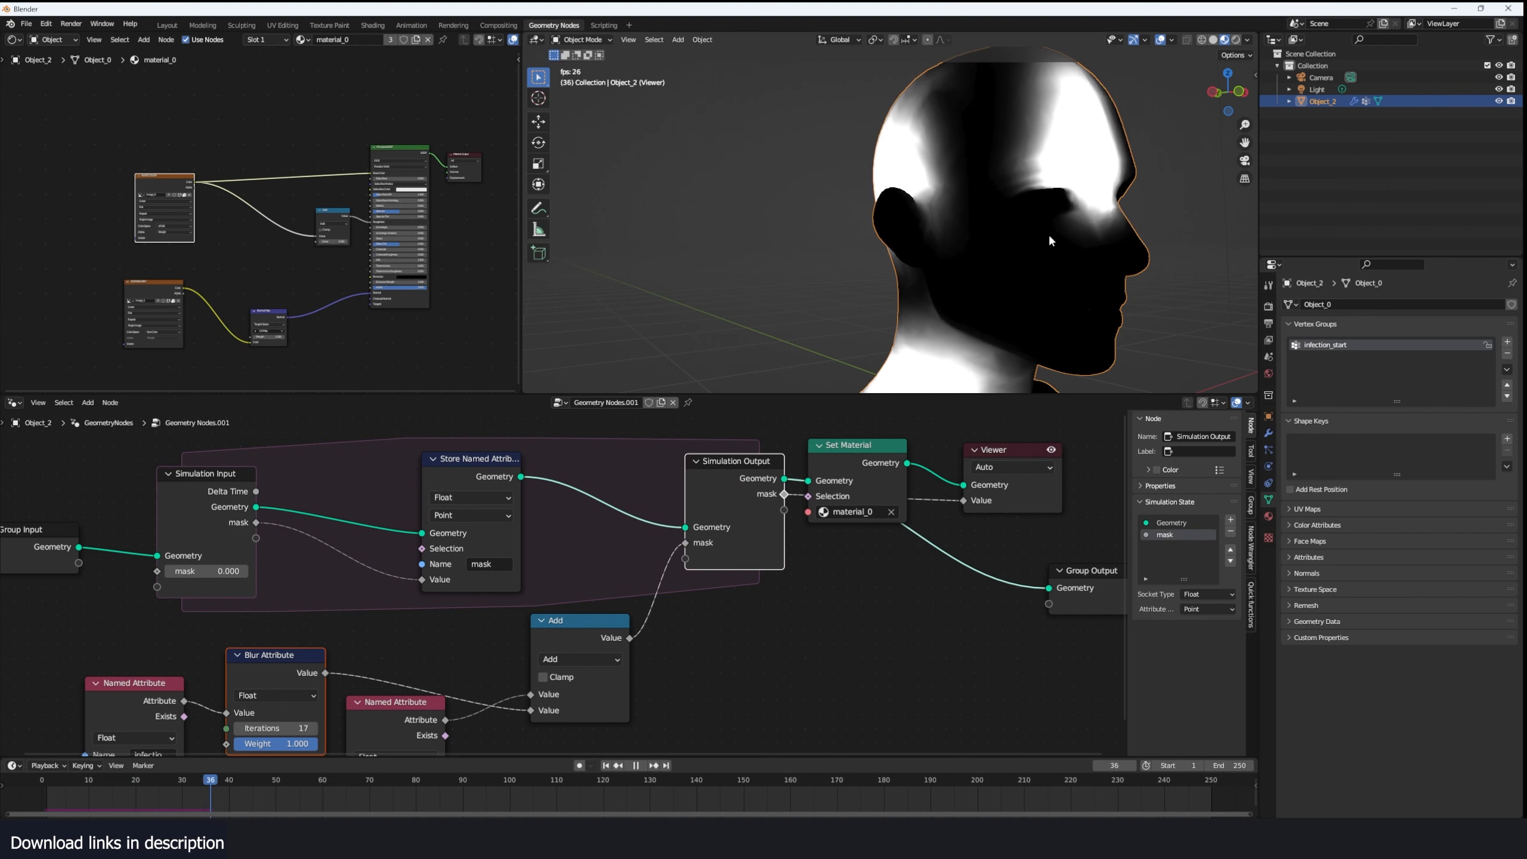
{"action": "key", "text": "space"}
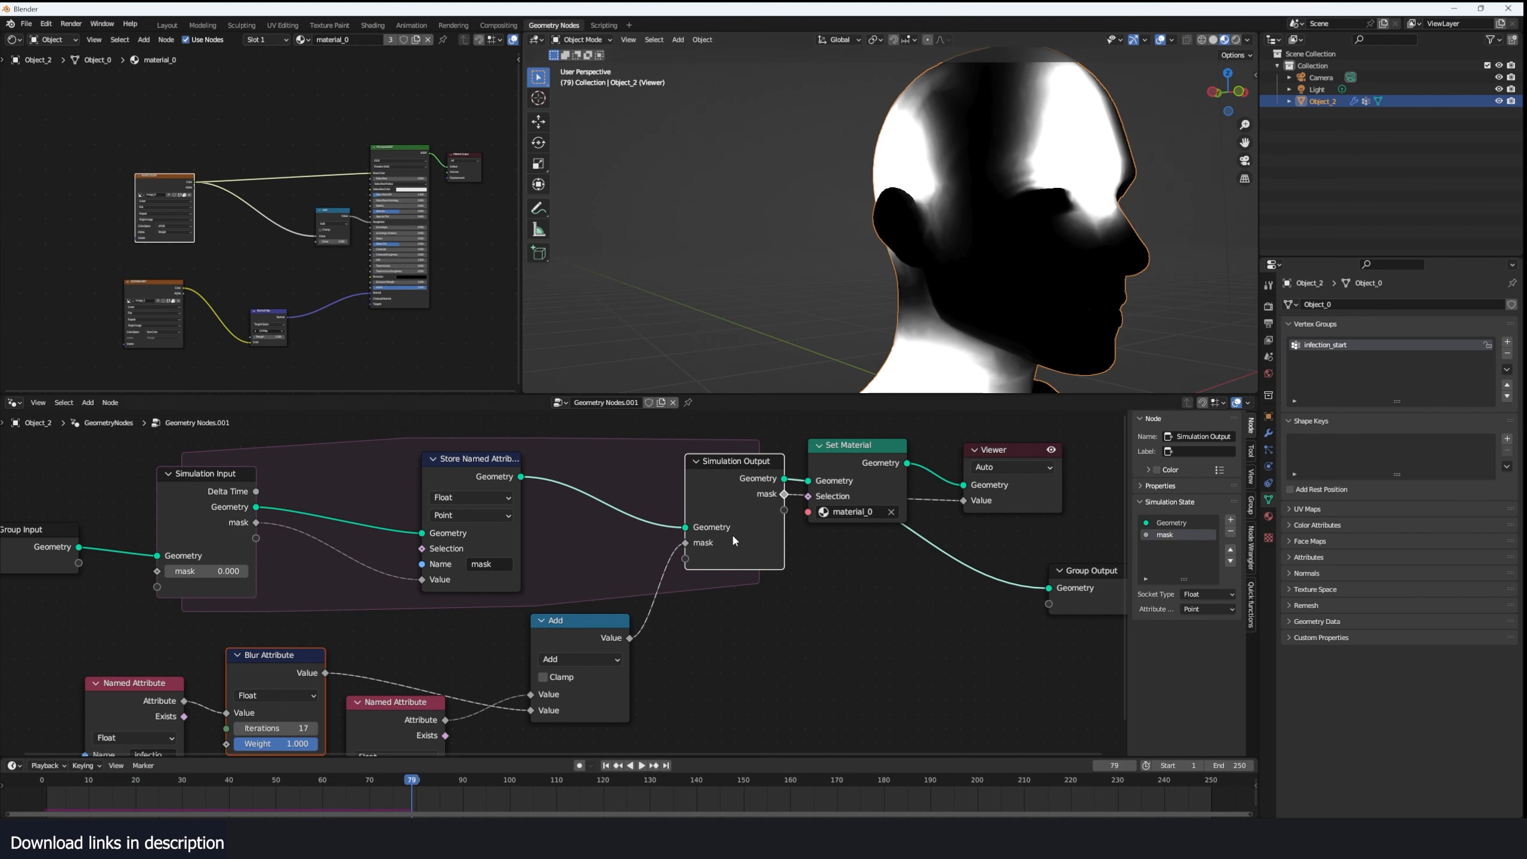
- Raise the Blur Attribute iterations to 21 and replay the simulation from the start
{"action": "middle_click_drag", "start_coordinate": [659, 577], "coordinate": [731, 515]}
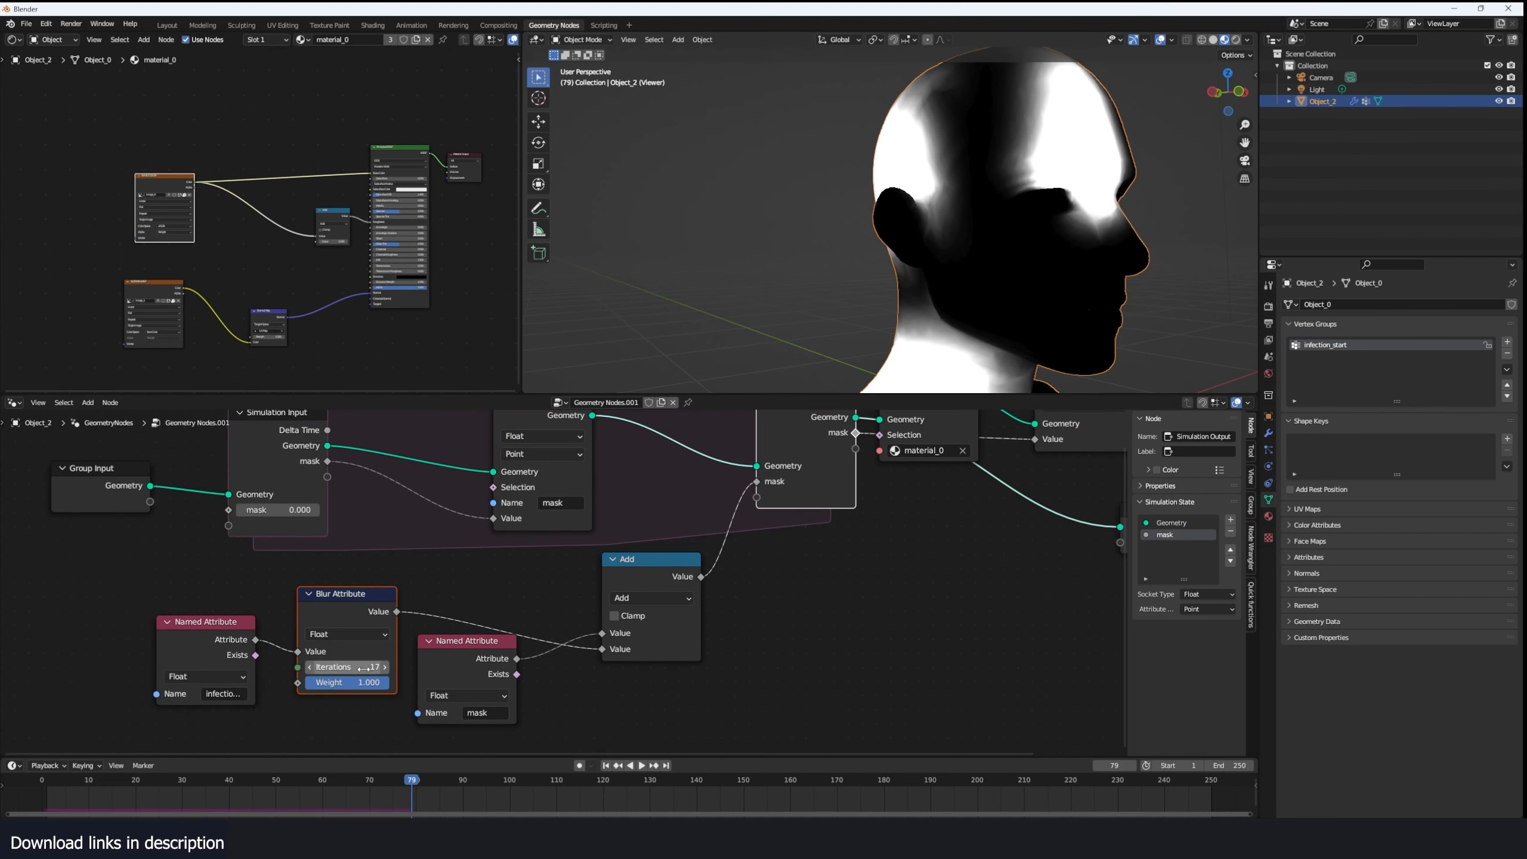
{"action": "key", "text": "shift+Left"}
{"action": "key", "text": "space"}
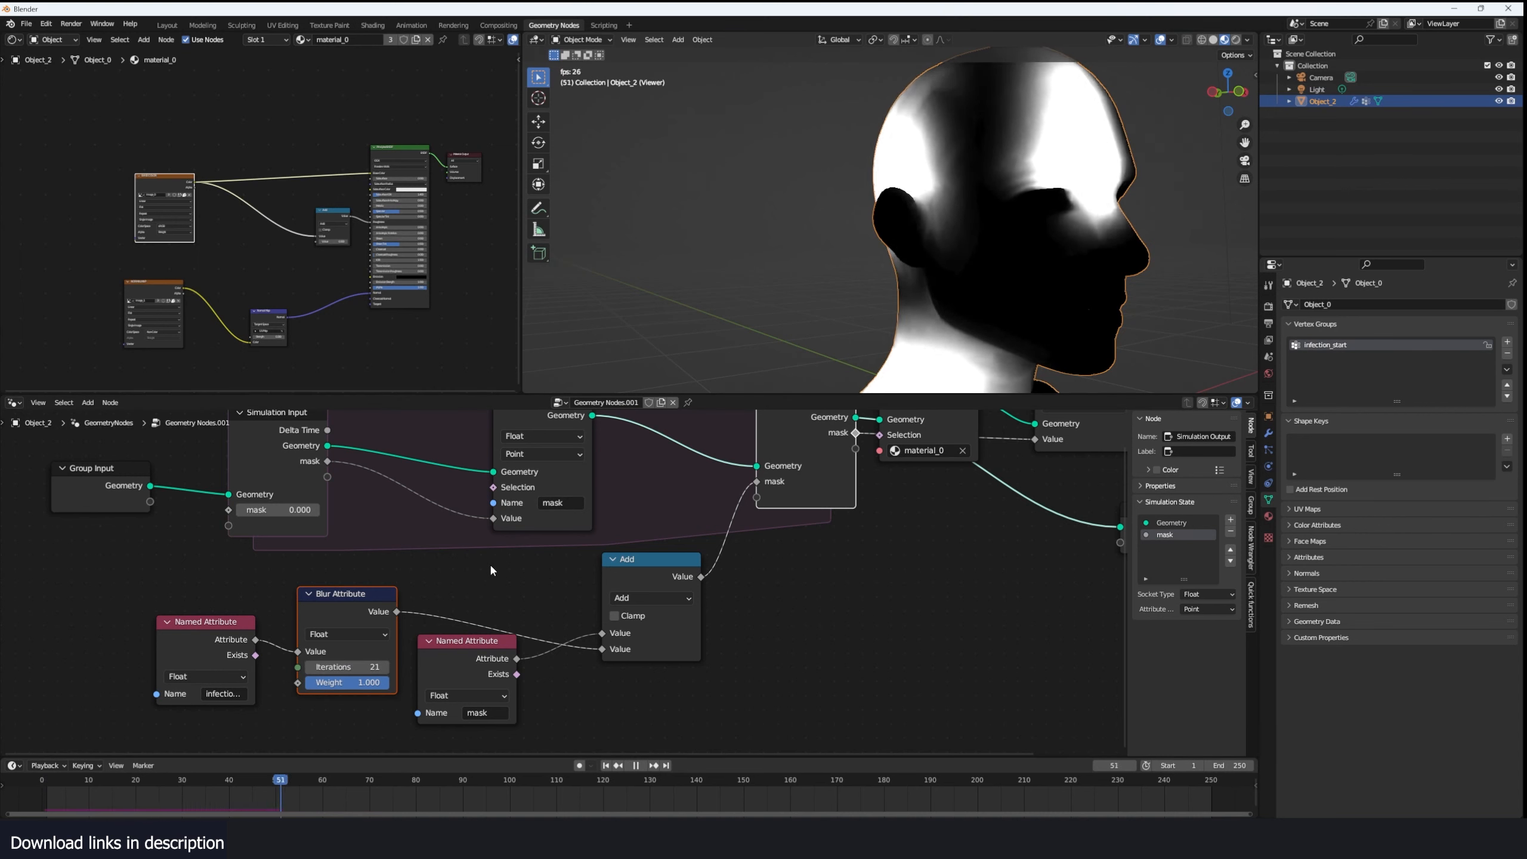
{"action": "key", "text": "space"}
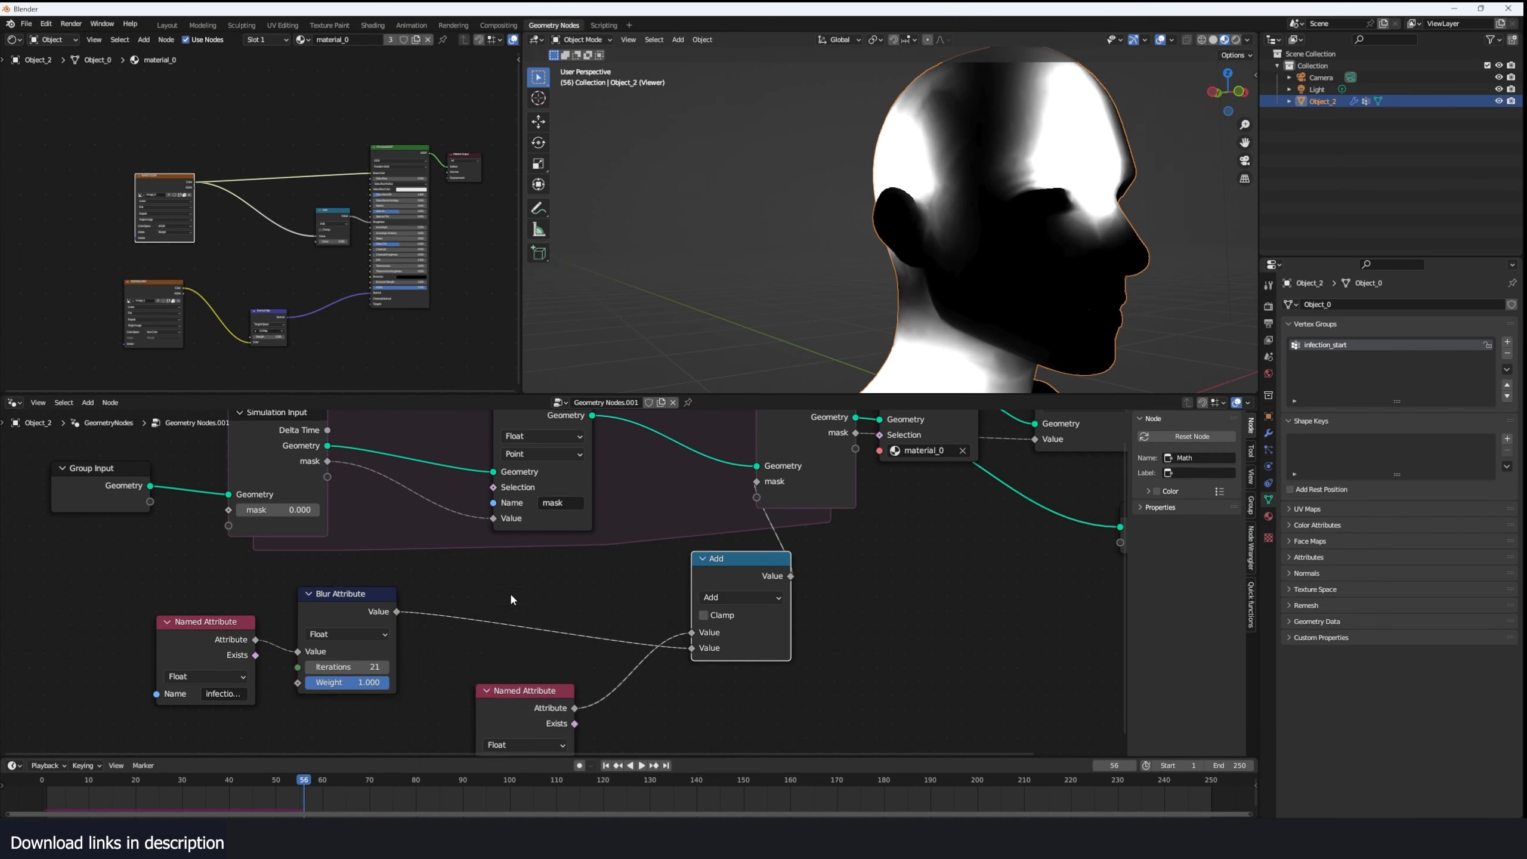
- Insert a copy of the Add node between Add and Simulation Output, switch it to Multiply and set its value to 2
{"action": "key", "text": "shift+a"}
{"action": "left_click", "coordinate": [517, 588]}
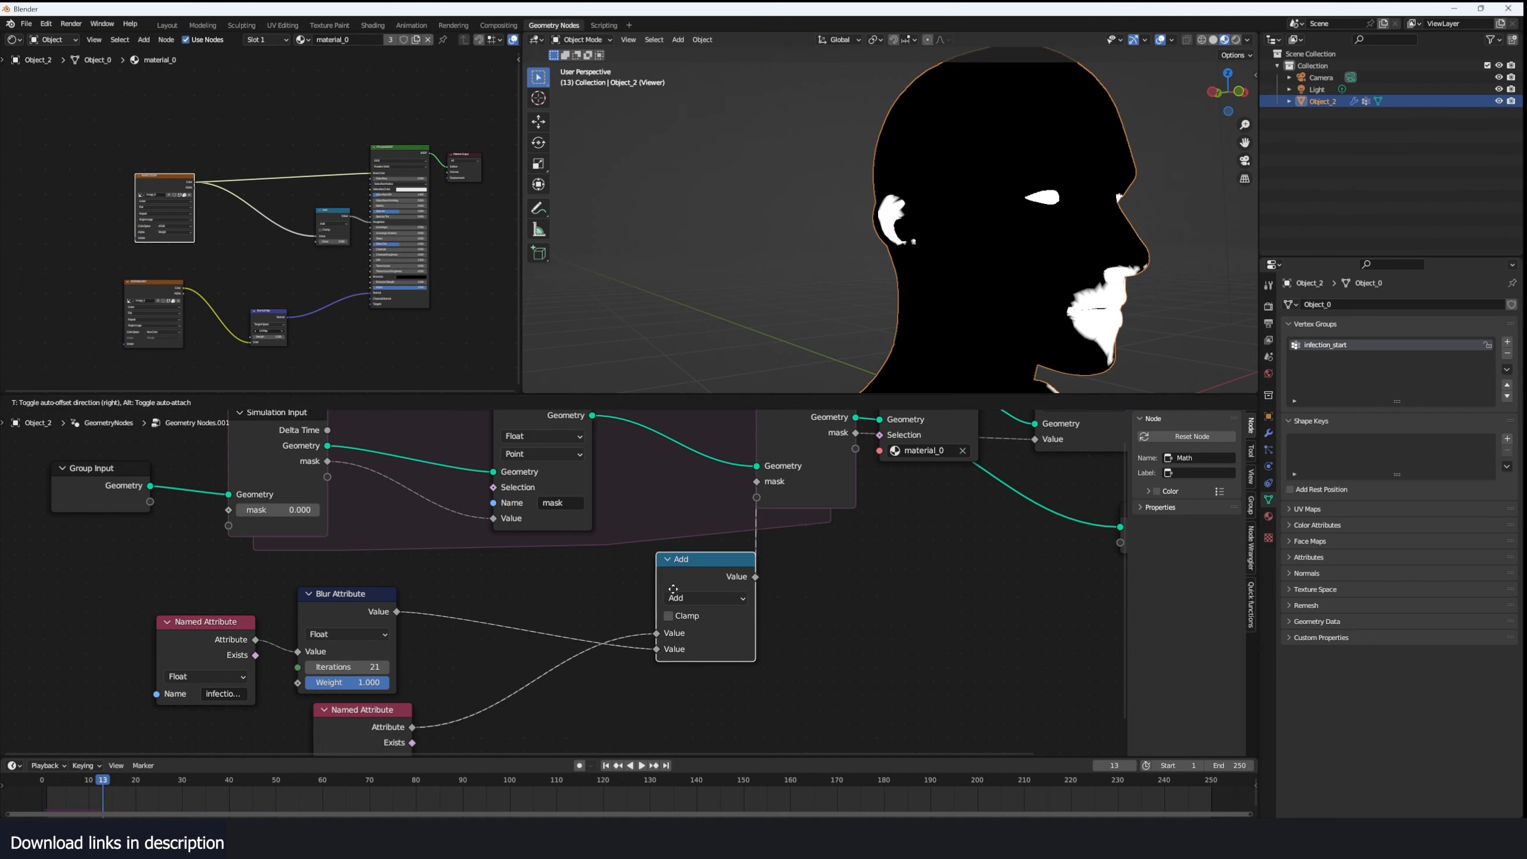
{"action": "left_click_drag", "start_coordinate": [733, 558], "coordinate": [527, 568]}
{"action": "key", "text": "shift+d"}
{"action": "left_click", "coordinate": [686, 556]}
{"action": "left_click", "coordinate": [662, 588]}
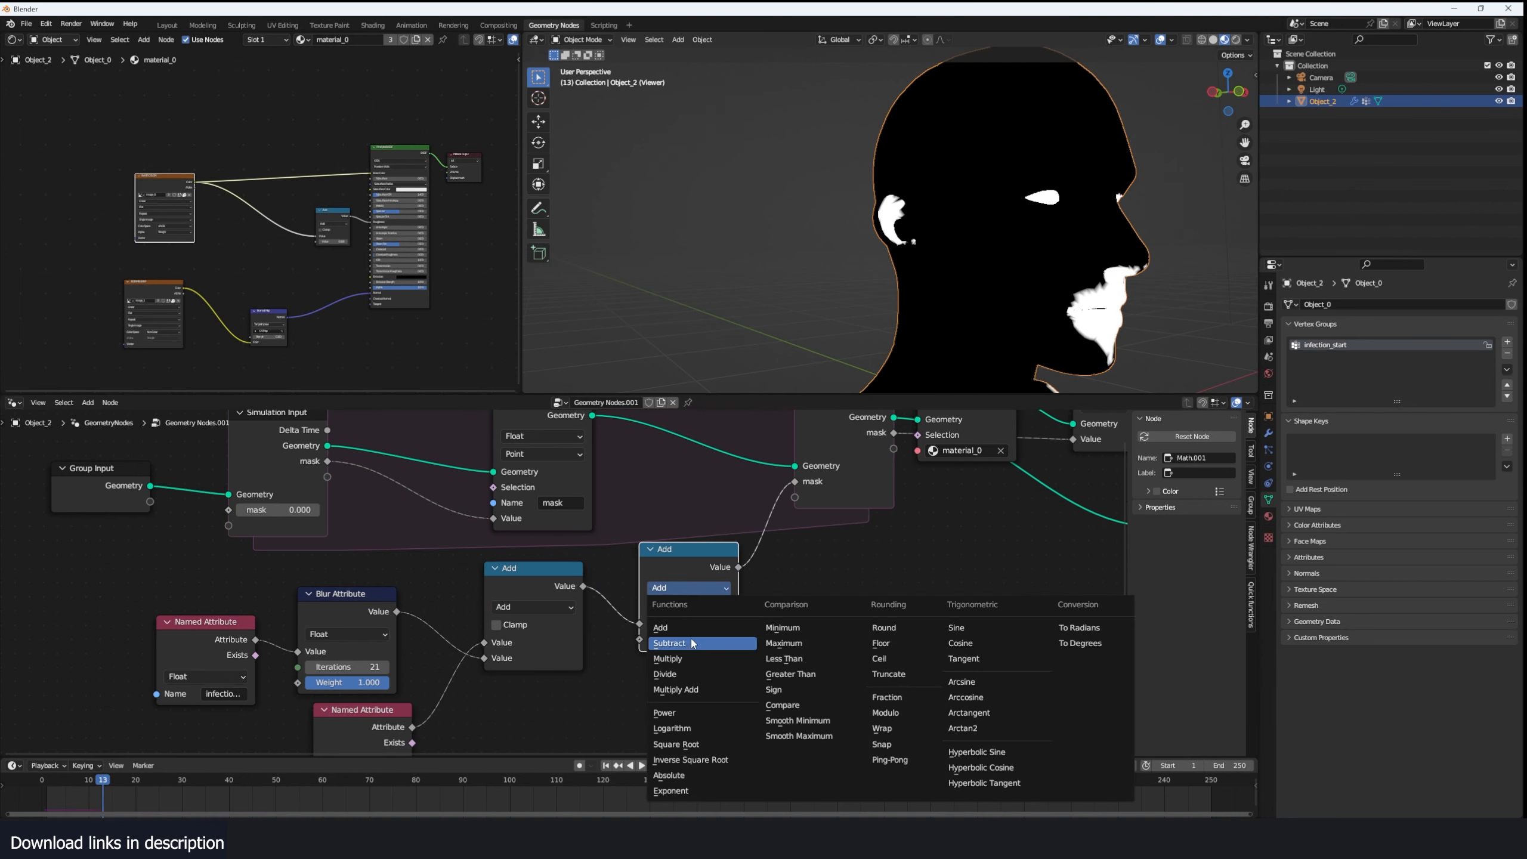
{"action": "left_click", "coordinate": [693, 659]}
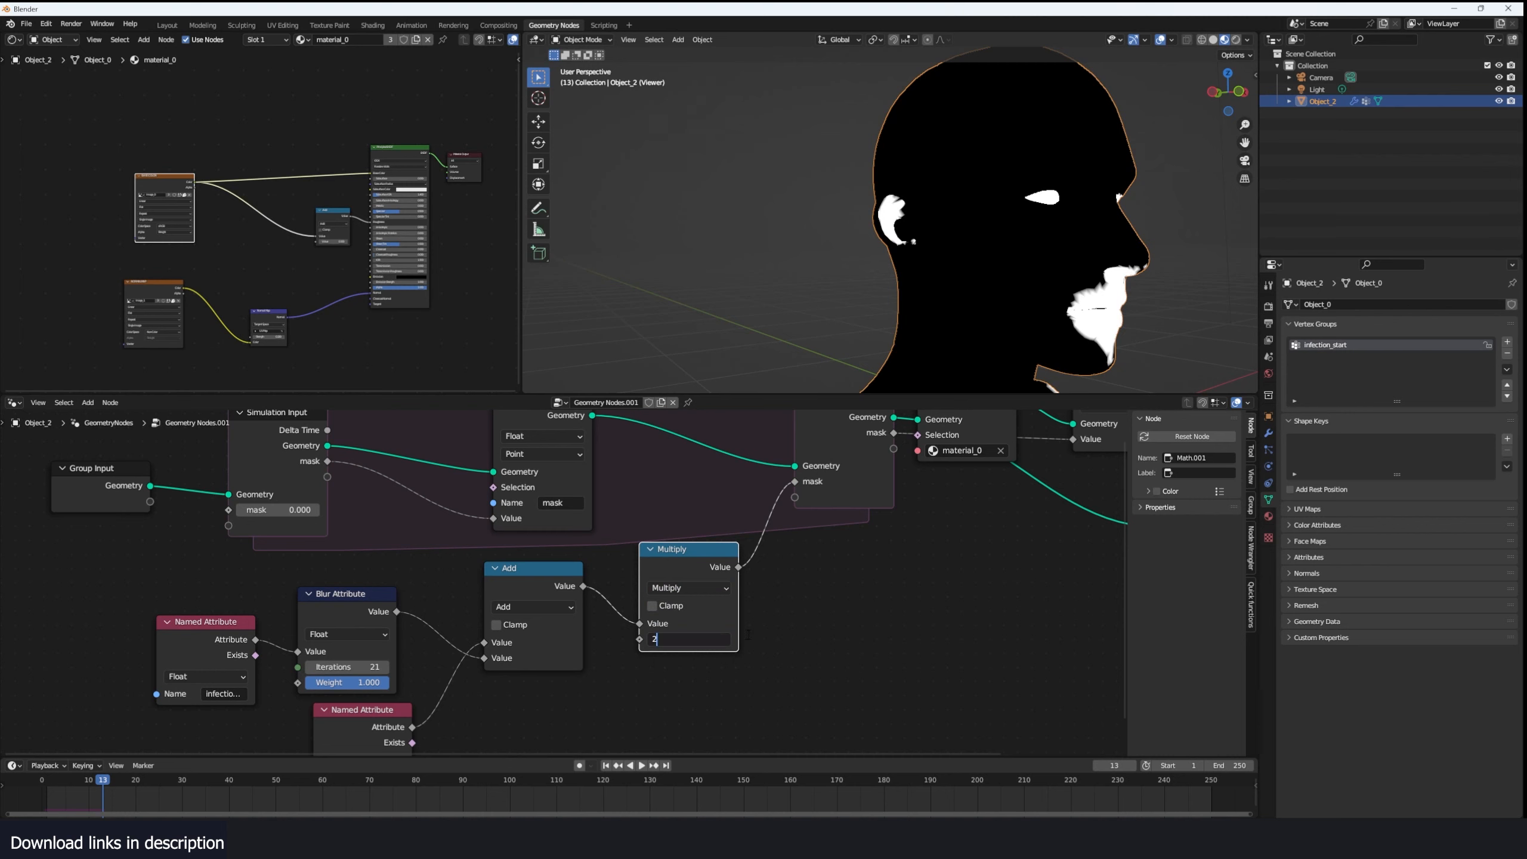
- Play the simulation up to frame 84, lower the Multiply value, and replay up to frame 43 to compare the spread
{"action": "left_click_drag", "start_coordinate": [55, 801], "coordinate": [42, 801]}
{"action": "key", "text": "space"}
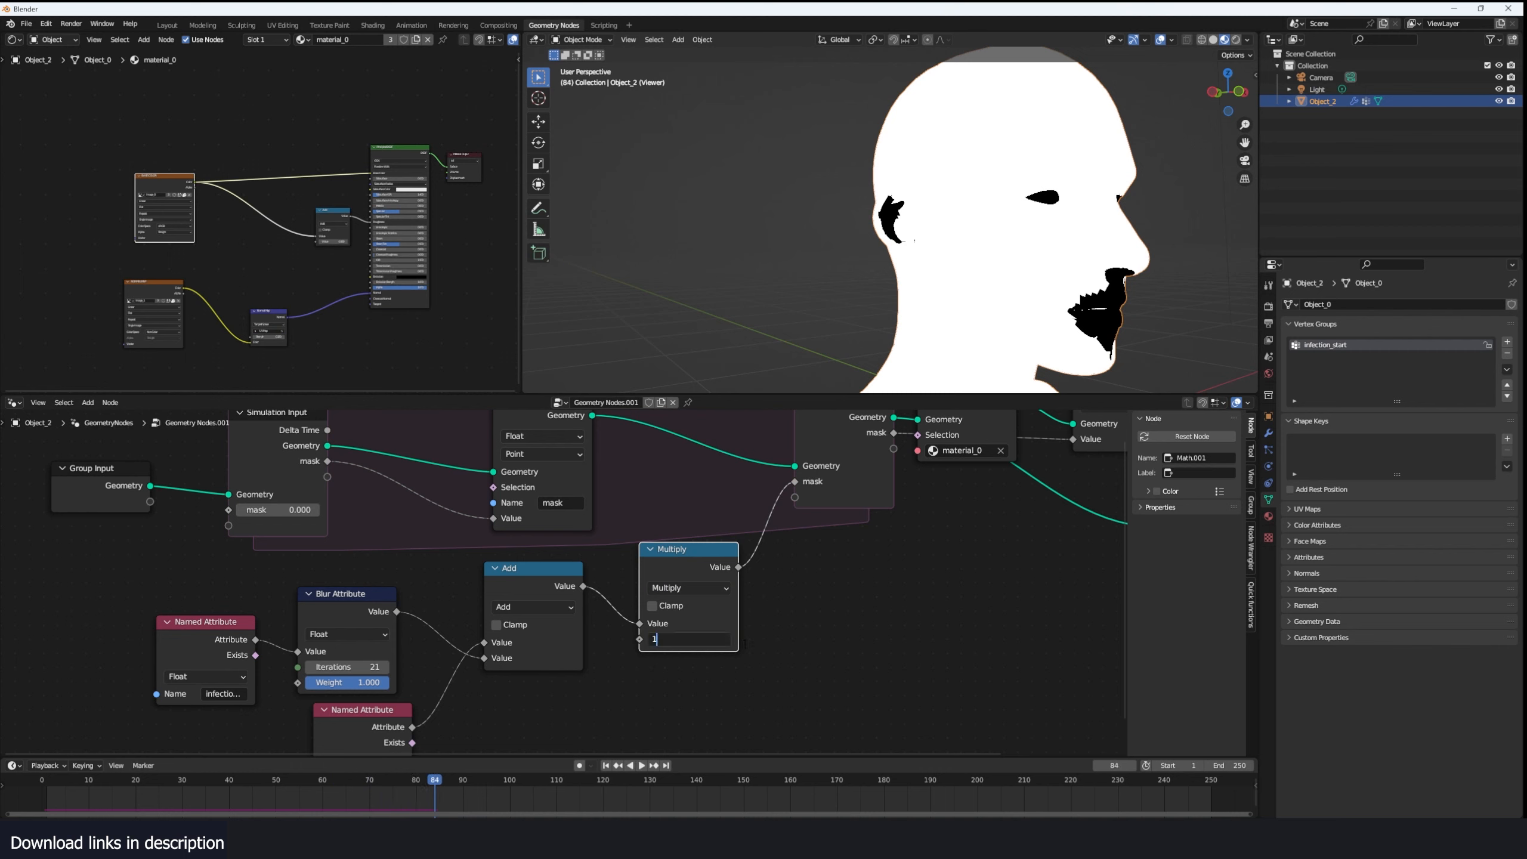
{"action": "left_click", "coordinate": [113, 776]}
{"action": "key", "text": "space"}
{"action": "key", "text": "space"}
- Set the Multiply value to 1.7, replay up to frame 52 and inspect the mask edges around the mouth
{"action": "left_click_drag", "start_coordinate": [689, 638], "coordinate": [692, 639]}
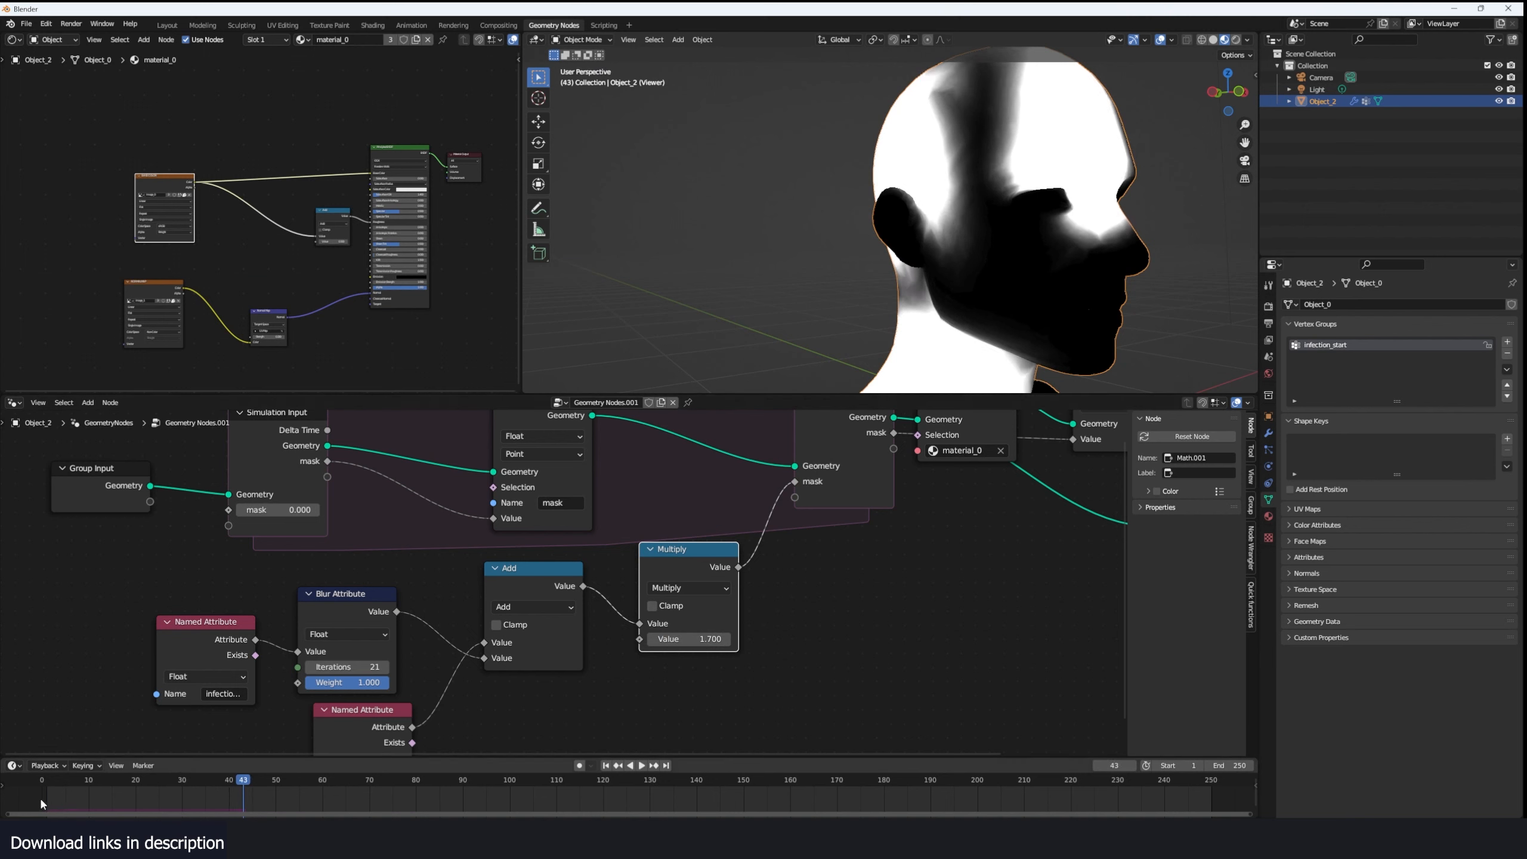
{"action": "left_click", "coordinate": [44, 781]}
{"action": "key", "text": "space"}
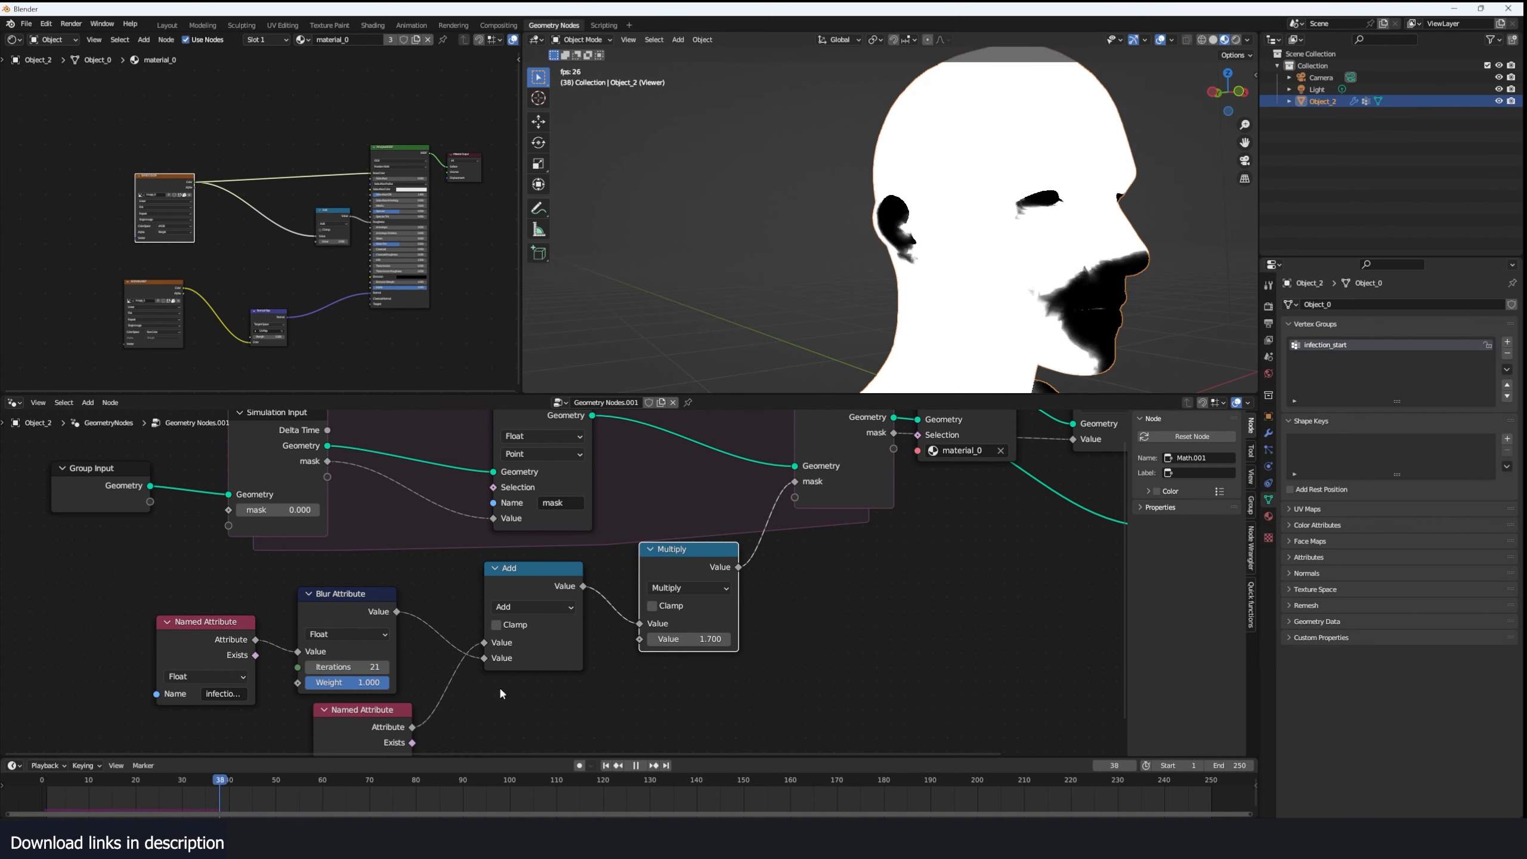
{"action": "key", "text": "space"}
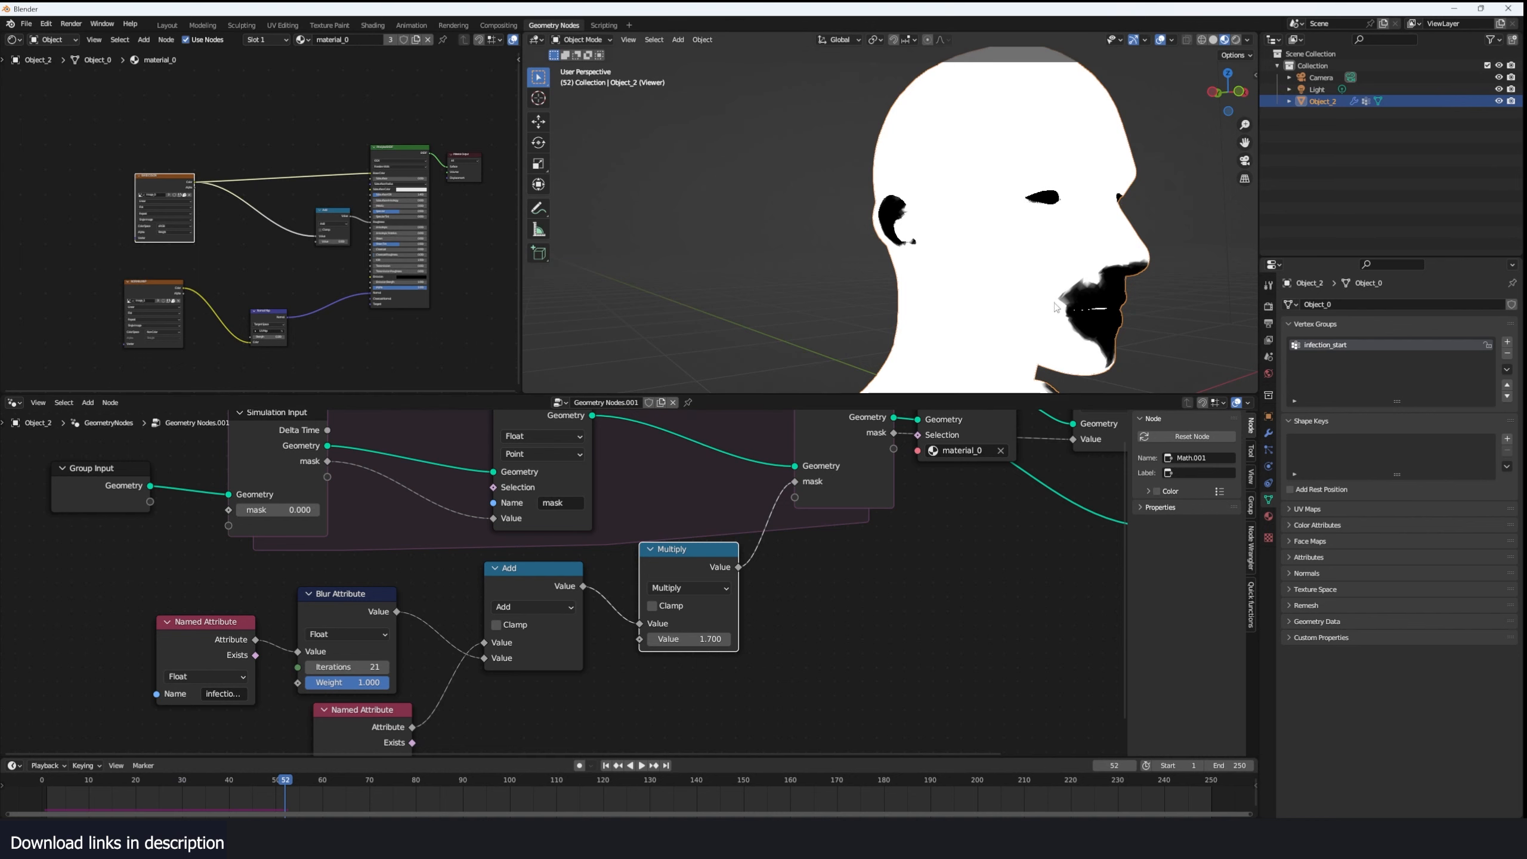
{"action": "scroll", "coordinate": [1057, 307], "scroll_direction": "up", "scroll_amount": 3}
{"action": "middle_click_drag", "start_coordinate": [1080, 302], "coordinate": [1041, 294]}
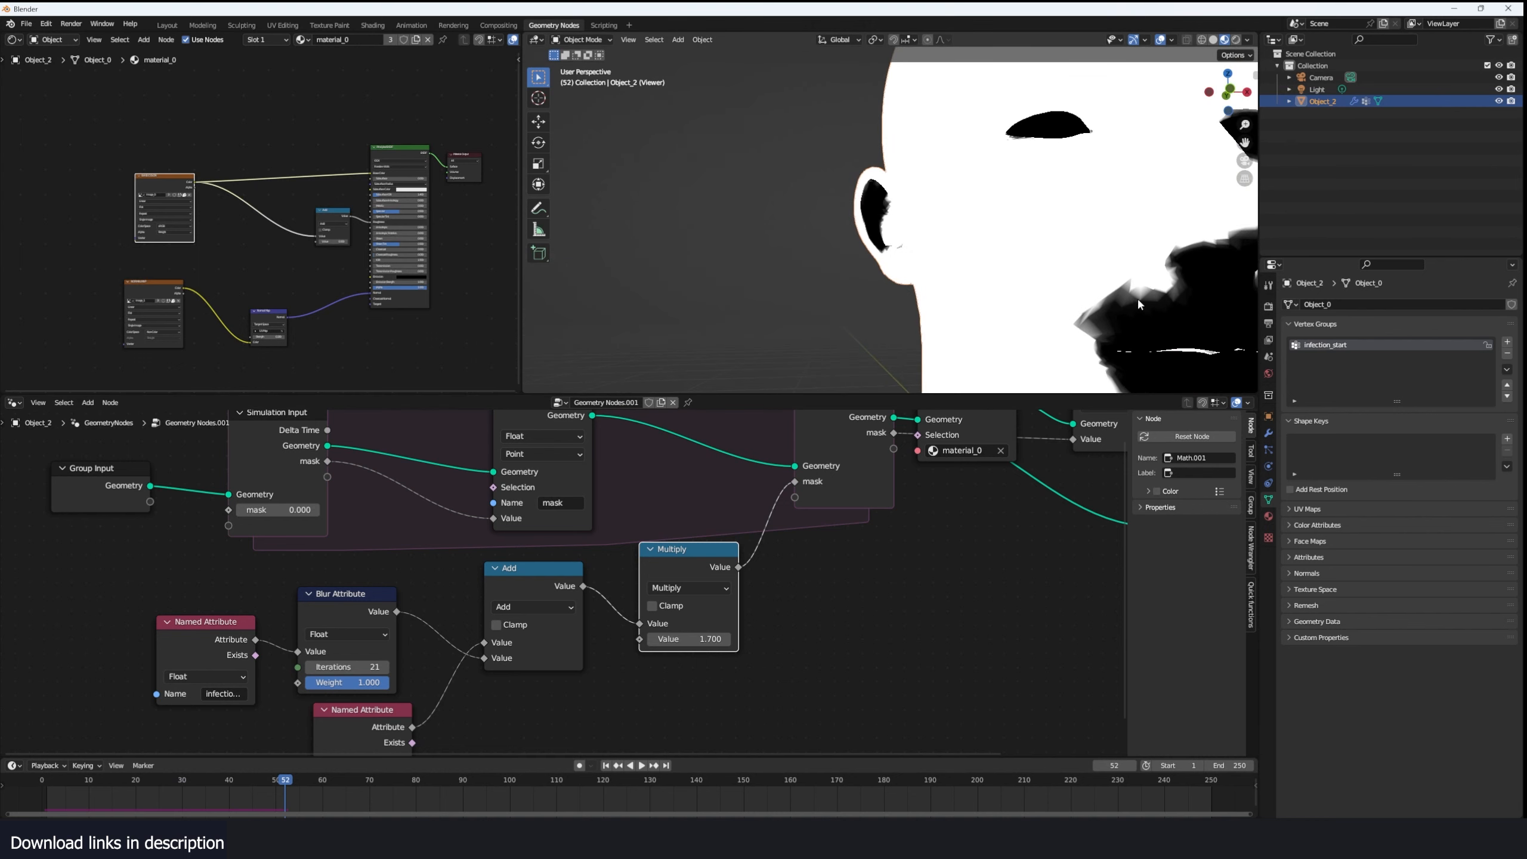
- Duplicate the Blur Attribute node, insert the copy between Multiply and Simulation Output and set its iterations to 4
{"action": "middle_click_drag", "start_coordinate": [391, 633], "coordinate": [312, 617]}
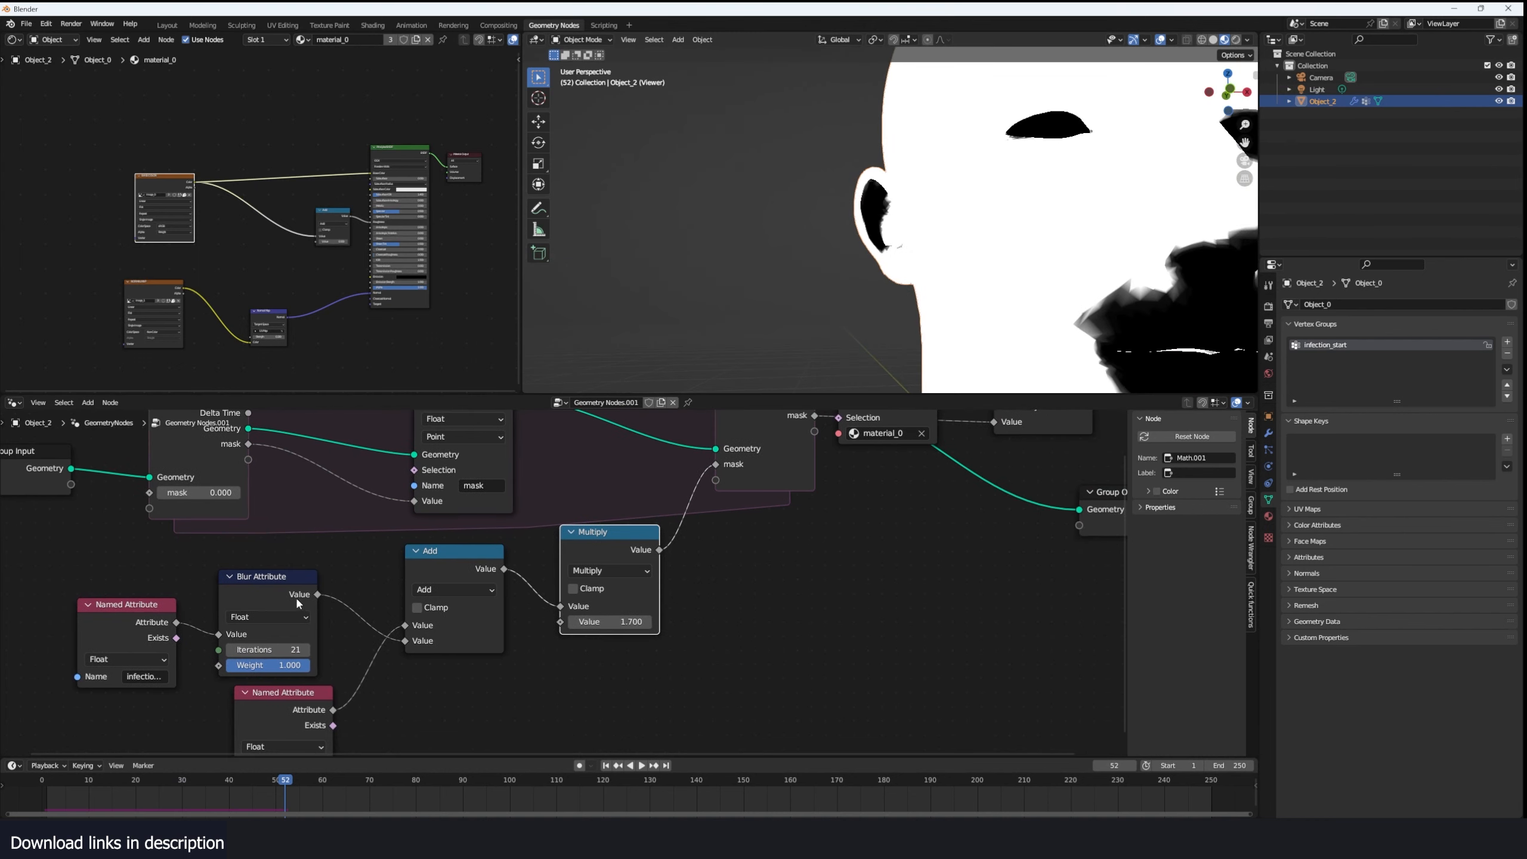
{"action": "left_click", "coordinate": [295, 596]}
{"action": "left_click", "coordinate": [592, 571]}
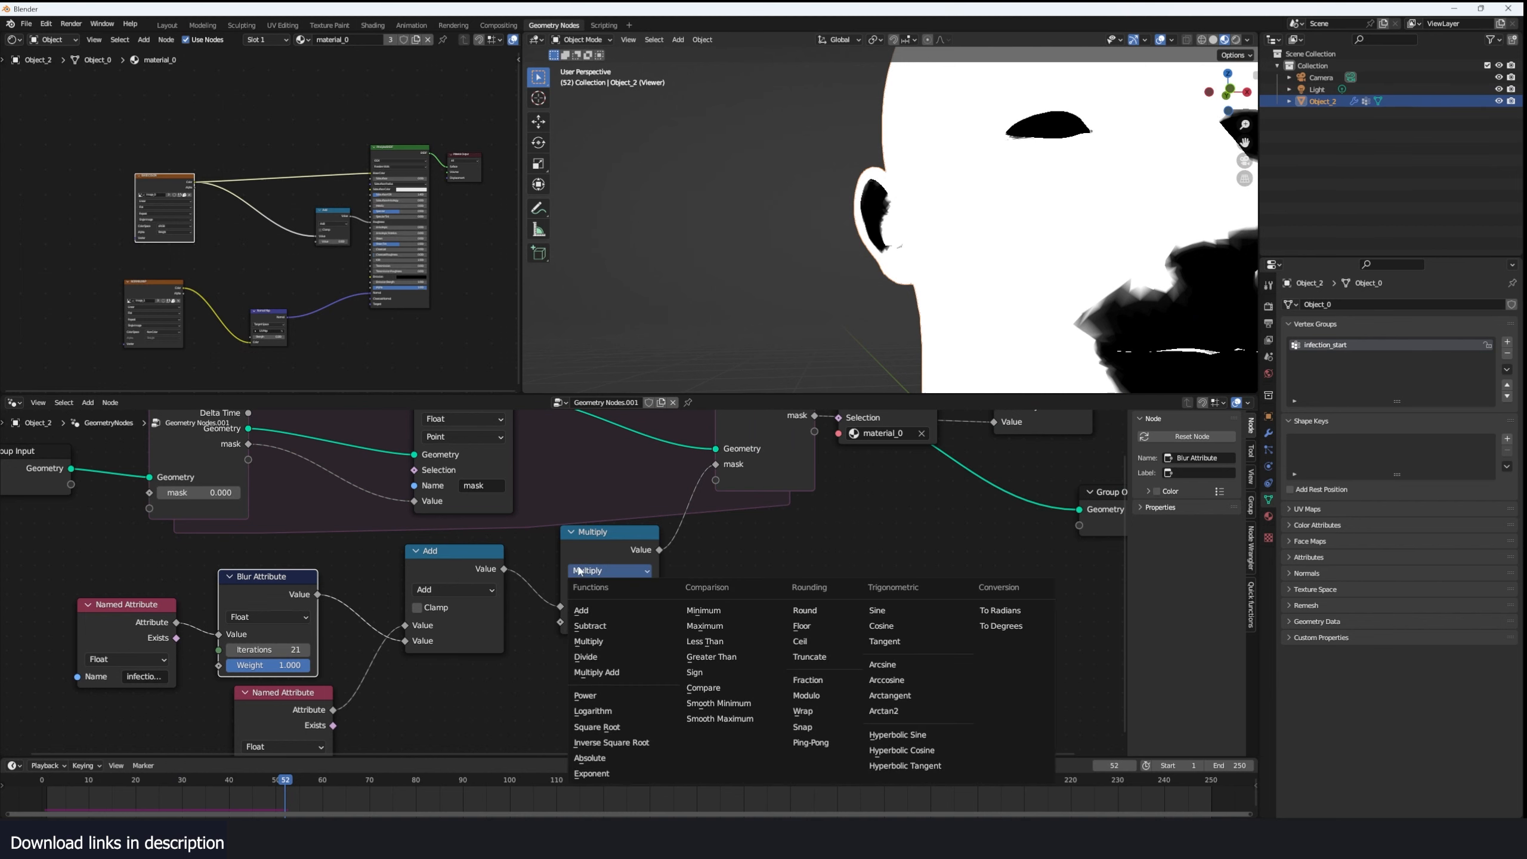
{"action": "key", "text": "Escape"}
{"action": "key", "text": "shift+d"}
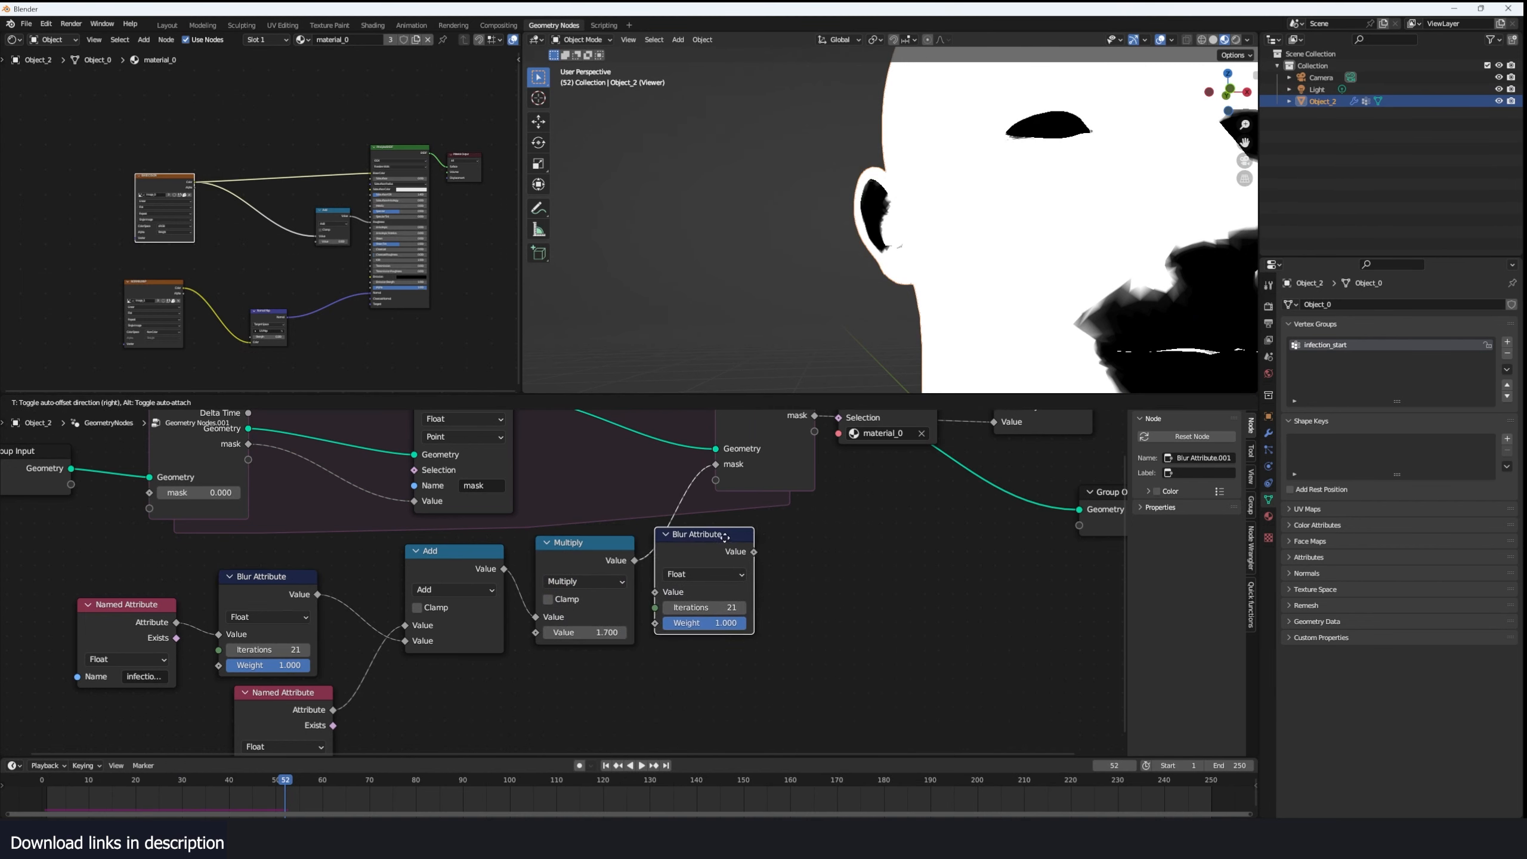
{"action": "left_click", "coordinate": [738, 549]}
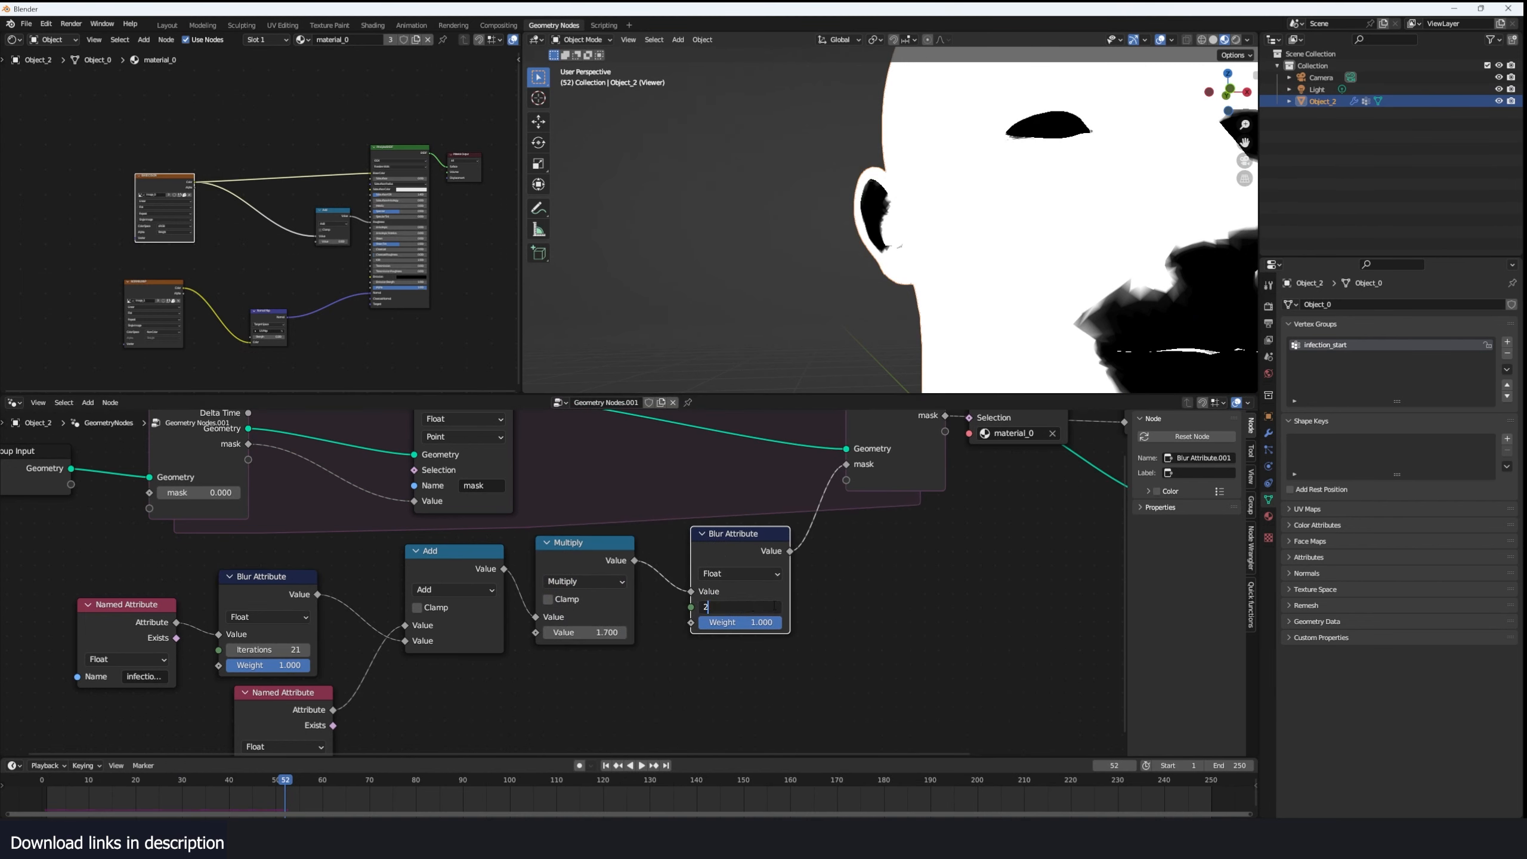
{"action": "key", "text": "Return"}
- Replay the simulation up to frame 36 and examine the spread with the second blur from the side of the head
{"action": "left_click", "coordinate": [42, 803]}
{"action": "key", "text": "space"}
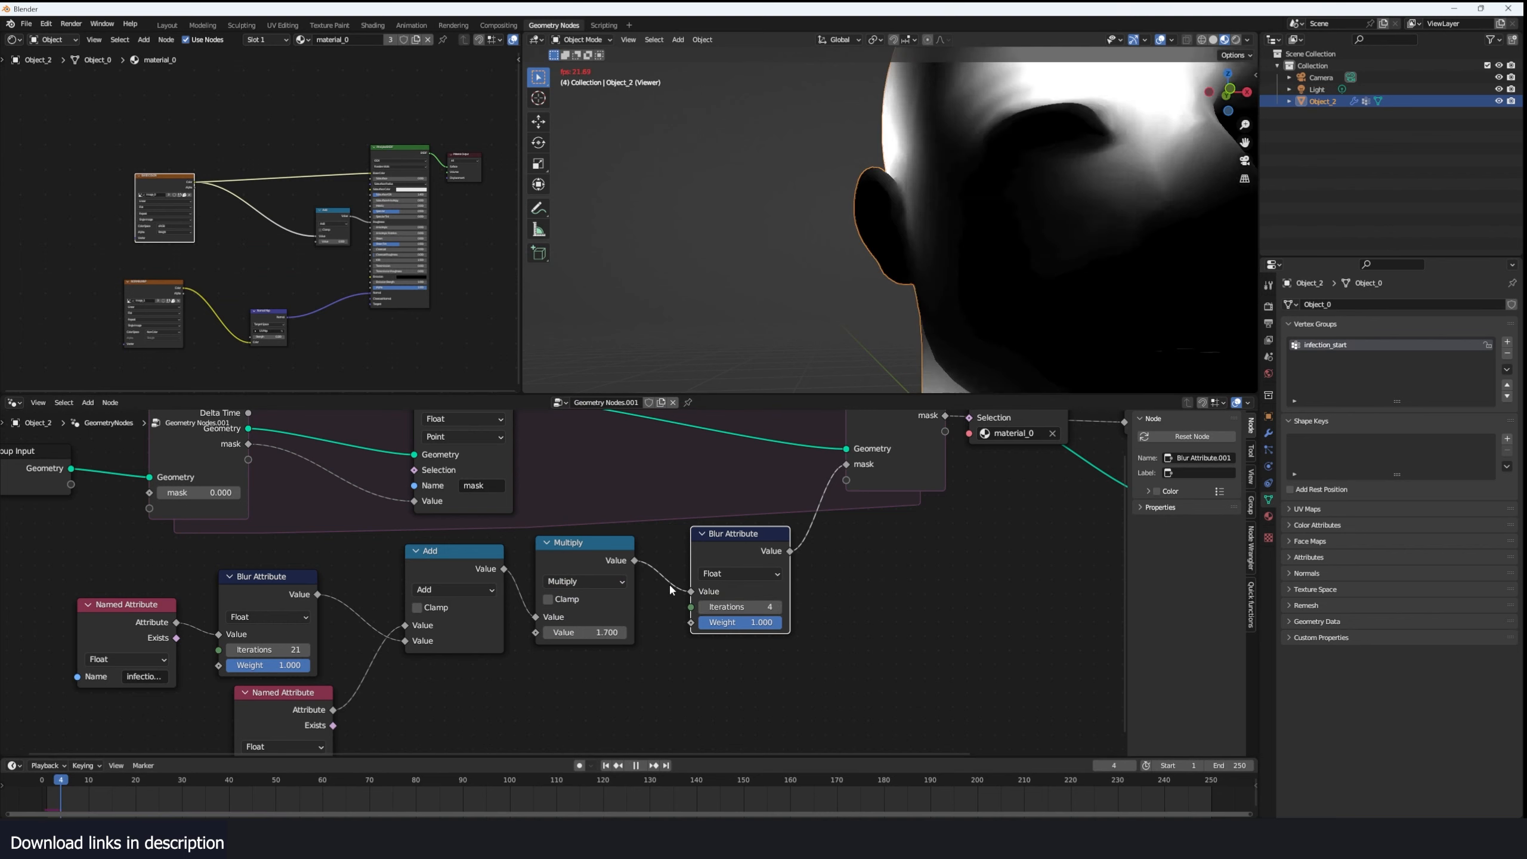
{"action": "scroll", "coordinate": [992, 245], "scroll_direction": "down", "scroll_amount": 4}
{"action": "middle_click_drag", "start_coordinate": [993, 246], "coordinate": [1006, 249]}
{"action": "middle_click_drag", "start_coordinate": [912, 386], "coordinate": [1029, 309]}
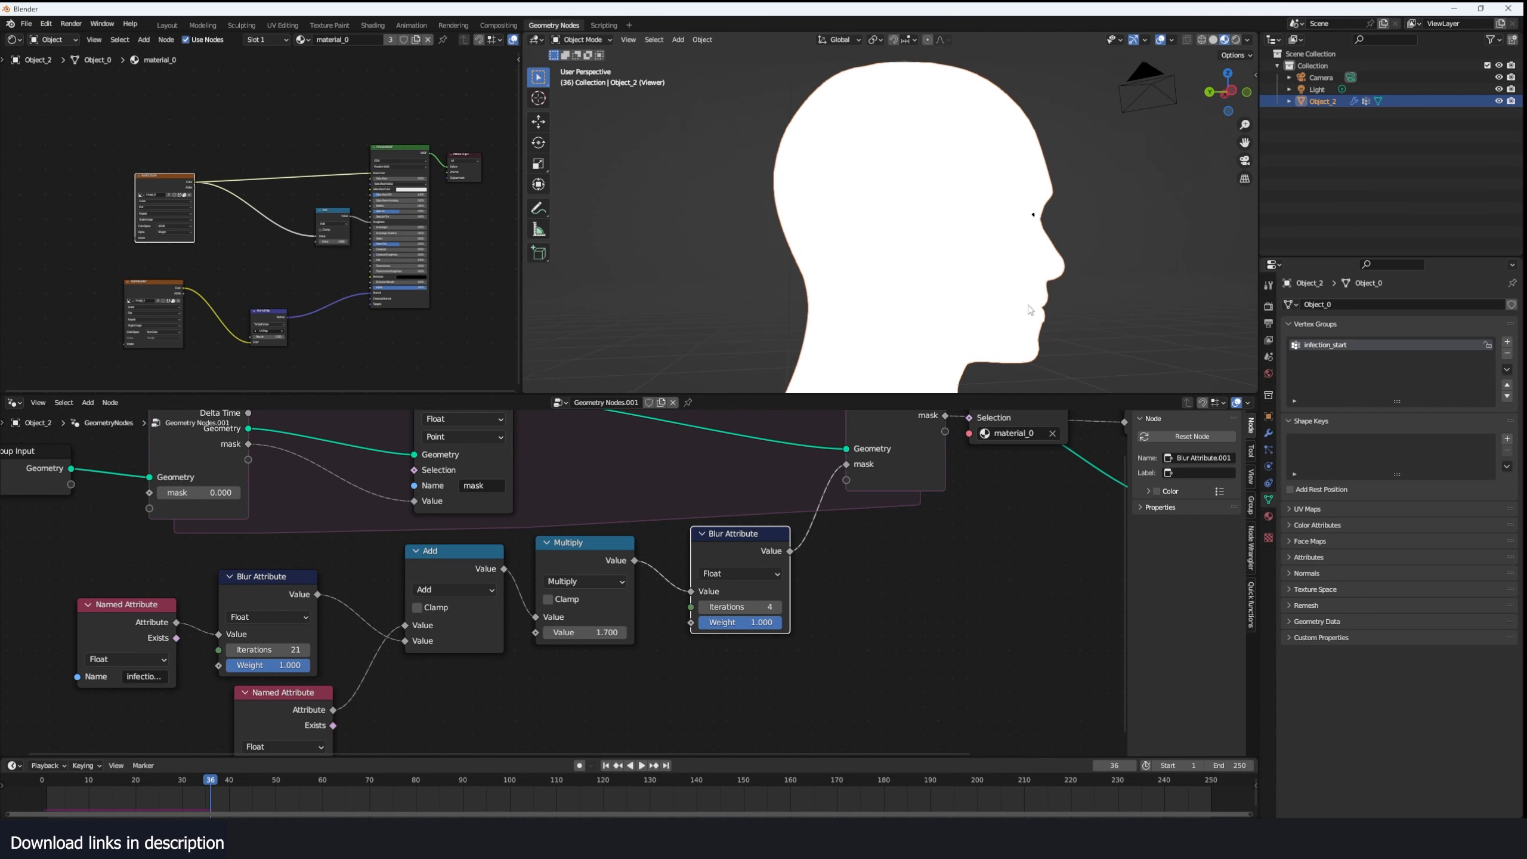
- Delete the second Blur Attribute node, set the Multiply value to 1.2 and inspect the mask at frame 125
{"action": "key", "text": "ctrl+x"}
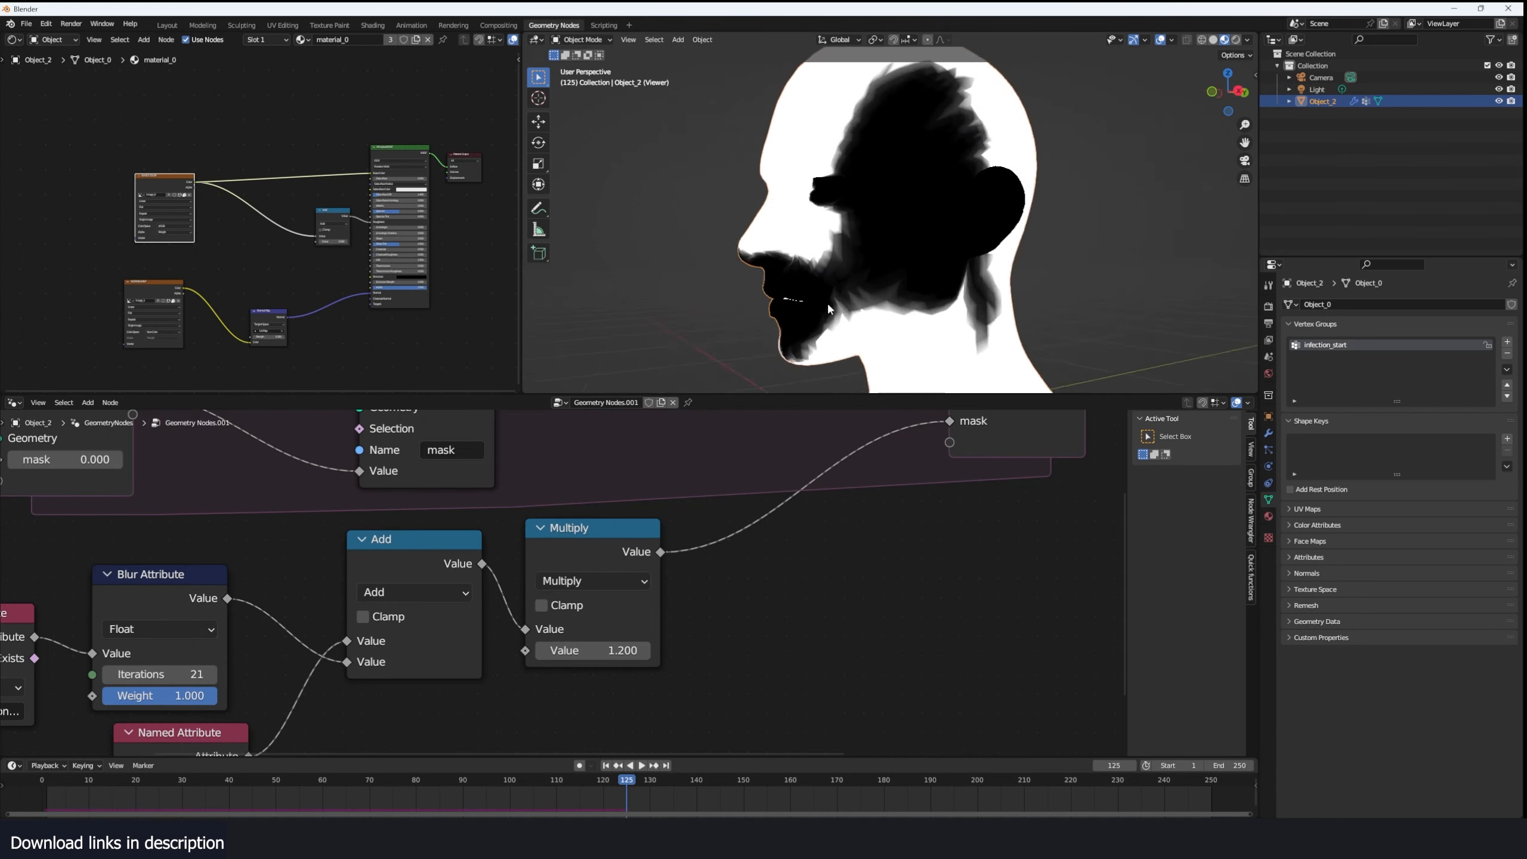
{"action": "middle_click_drag", "start_coordinate": [1026, 247], "coordinate": [940, 291]}
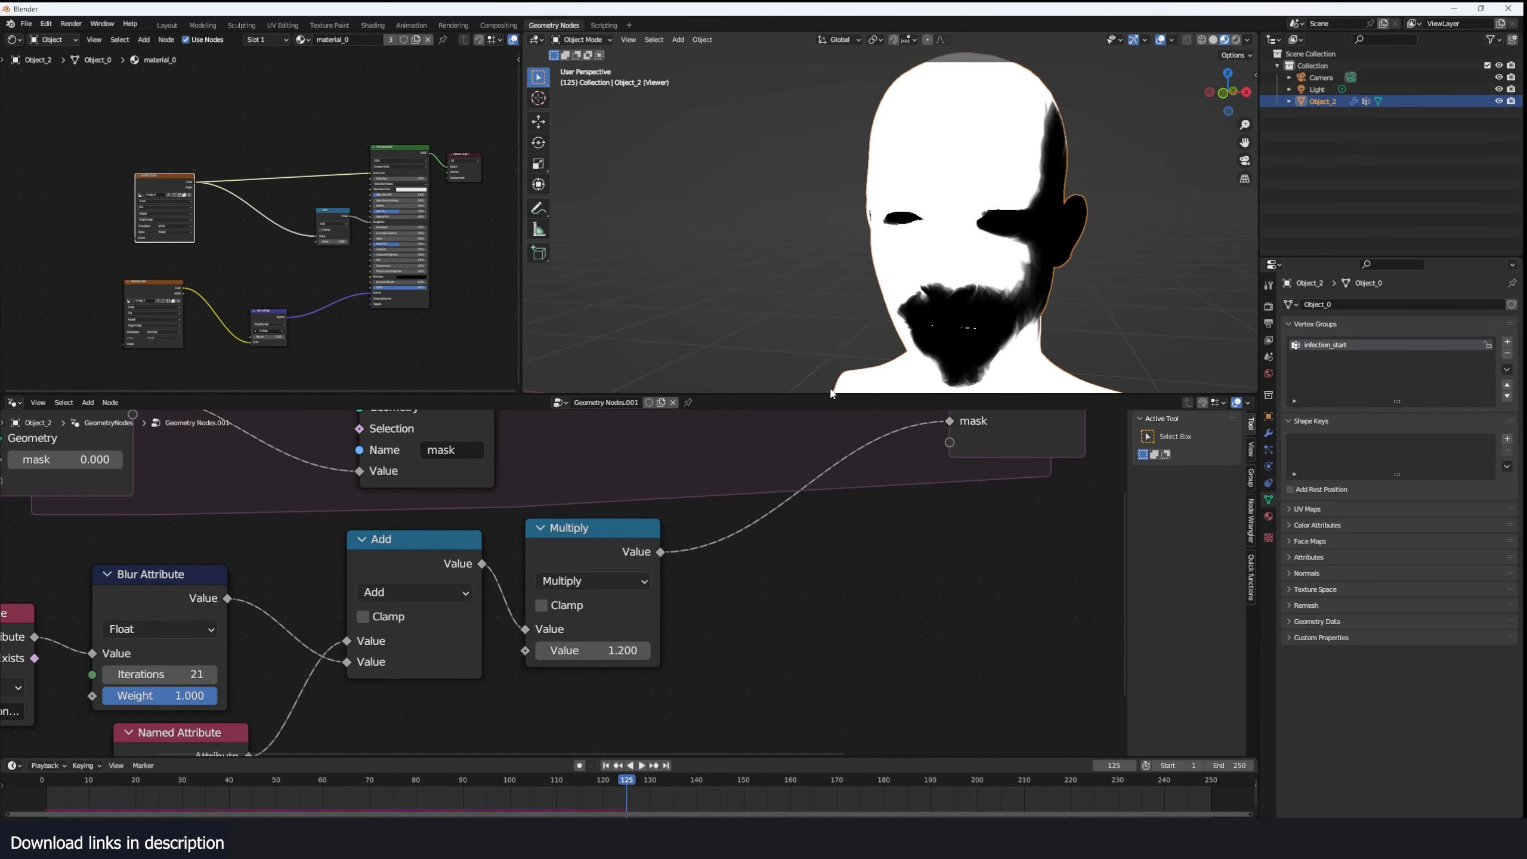
- Lower the Blur Attribute iterations to 7 and replay the simulation up to frame 60 while checking the head's side
{"action": "left_click", "coordinate": [331, 623]}
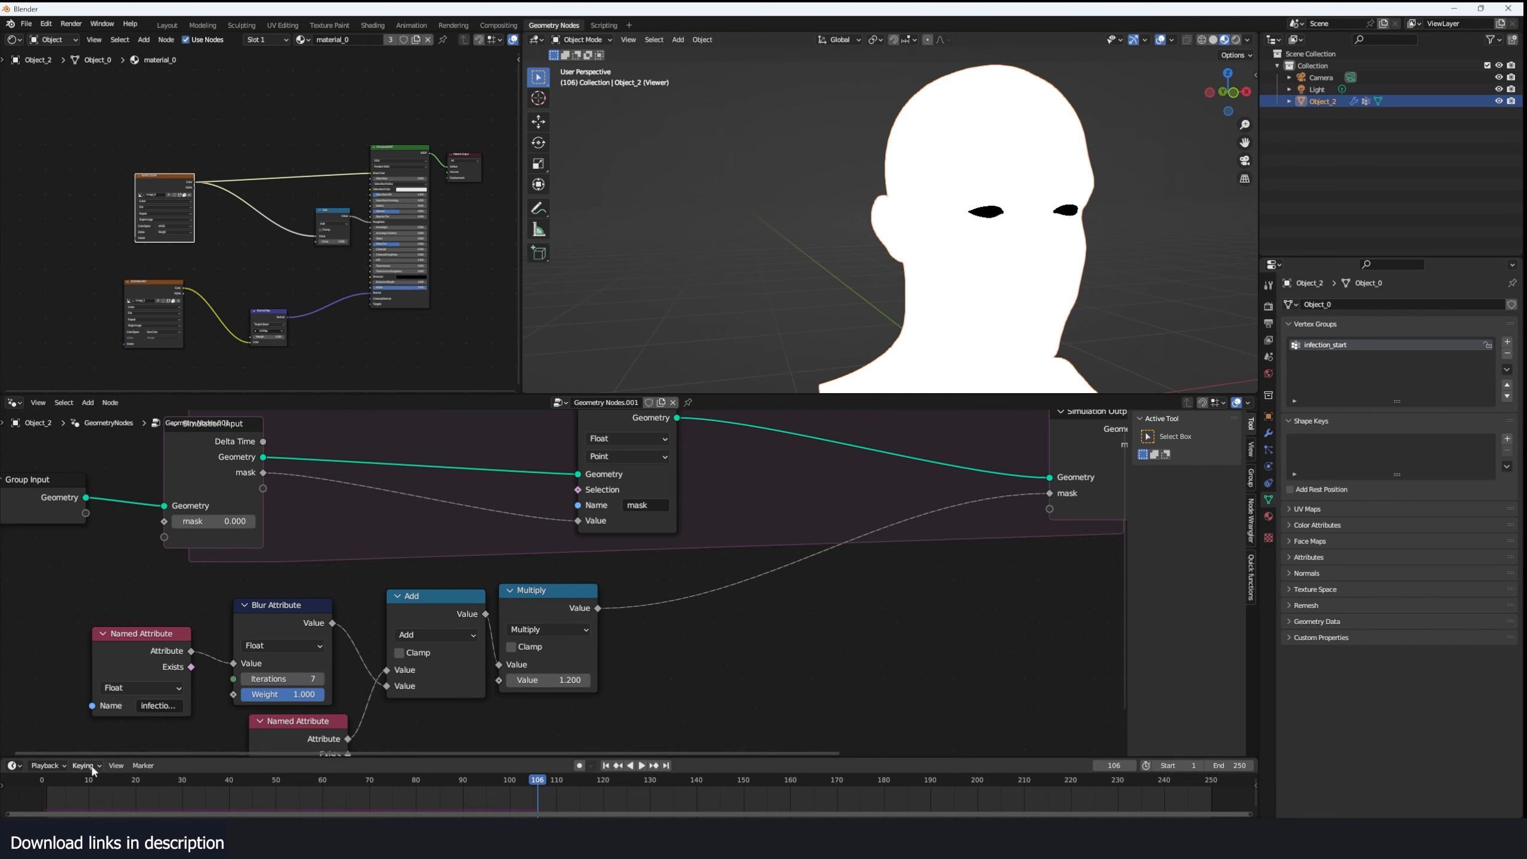
{"action": "left_click", "coordinate": [38, 796]}
{"action": "key", "text": "space"}
{"action": "middle_click_drag", "start_coordinate": [872, 345], "coordinate": [956, 337]}
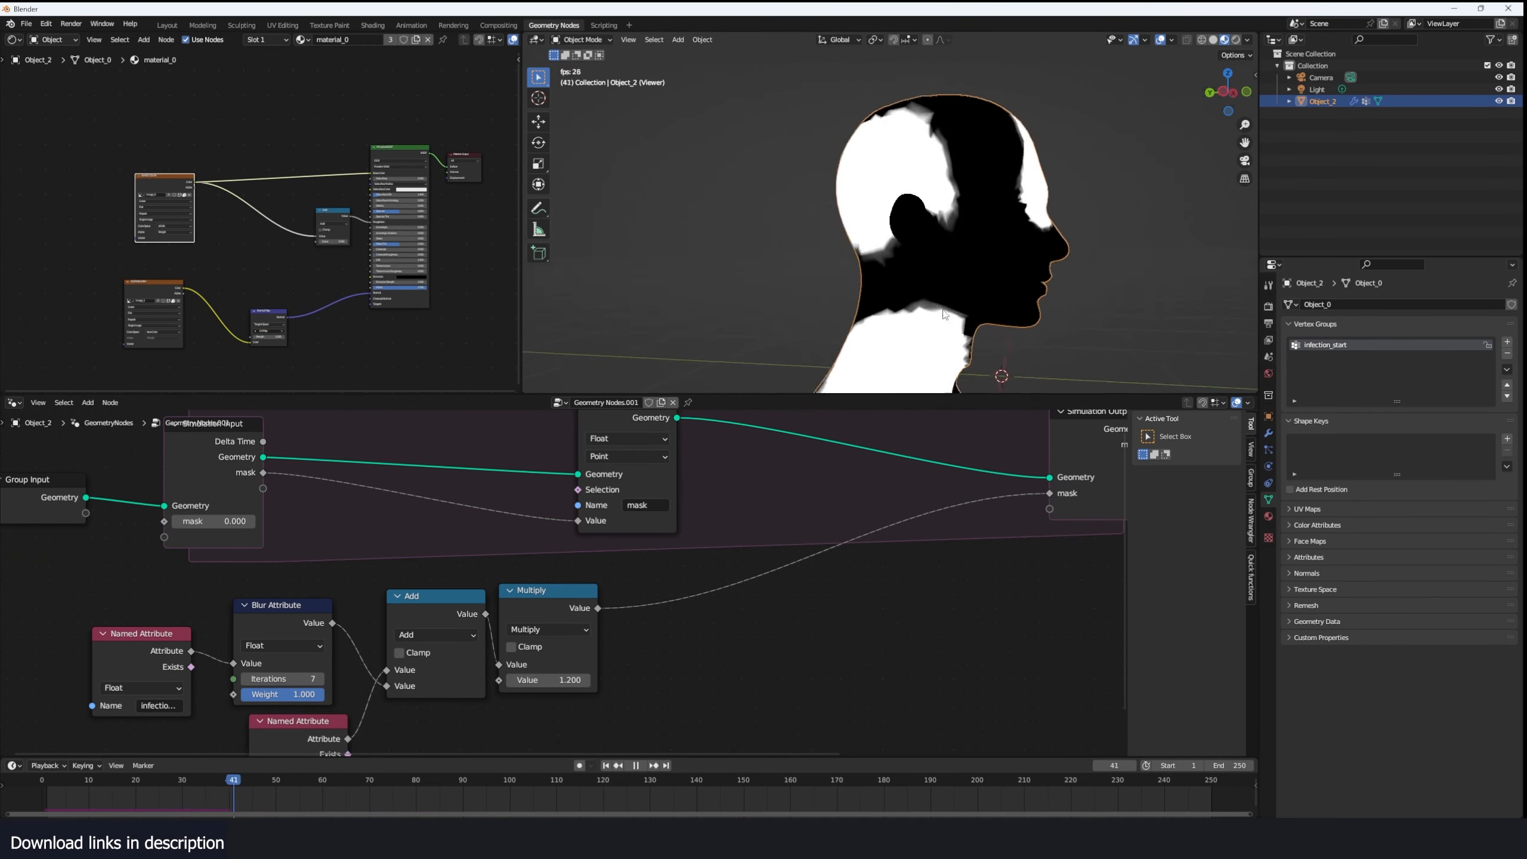
{"action": "key", "text": "space"}
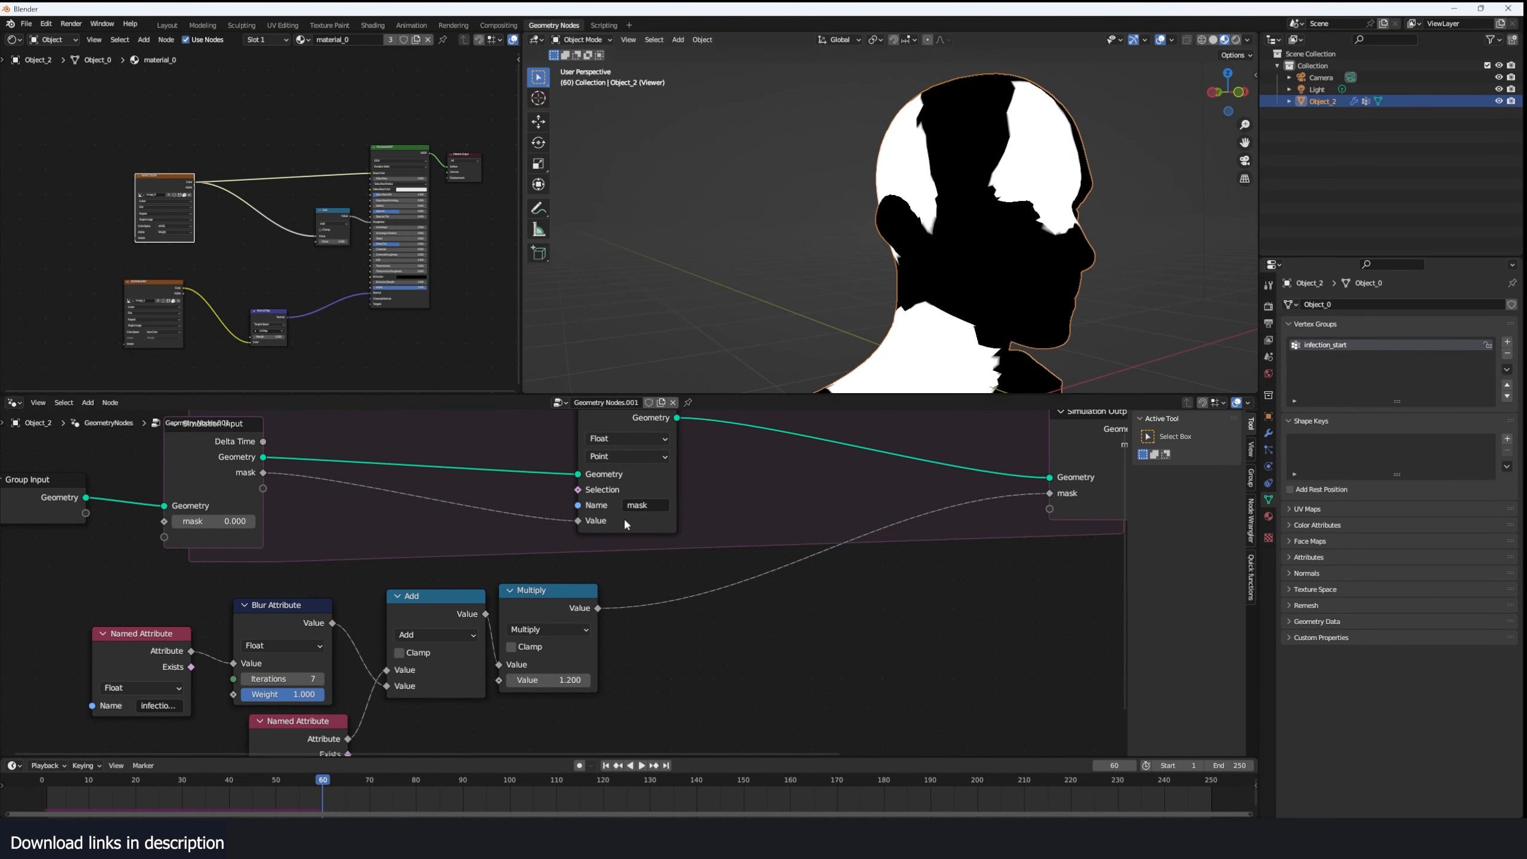
- Set the Blur Attribute iterations to 10 and replay the simulation from the start
{"action": "left_click", "coordinate": [319, 679]}
{"action": "key", "text": "shift+Left"}
{"action": "key", "text": "space"}
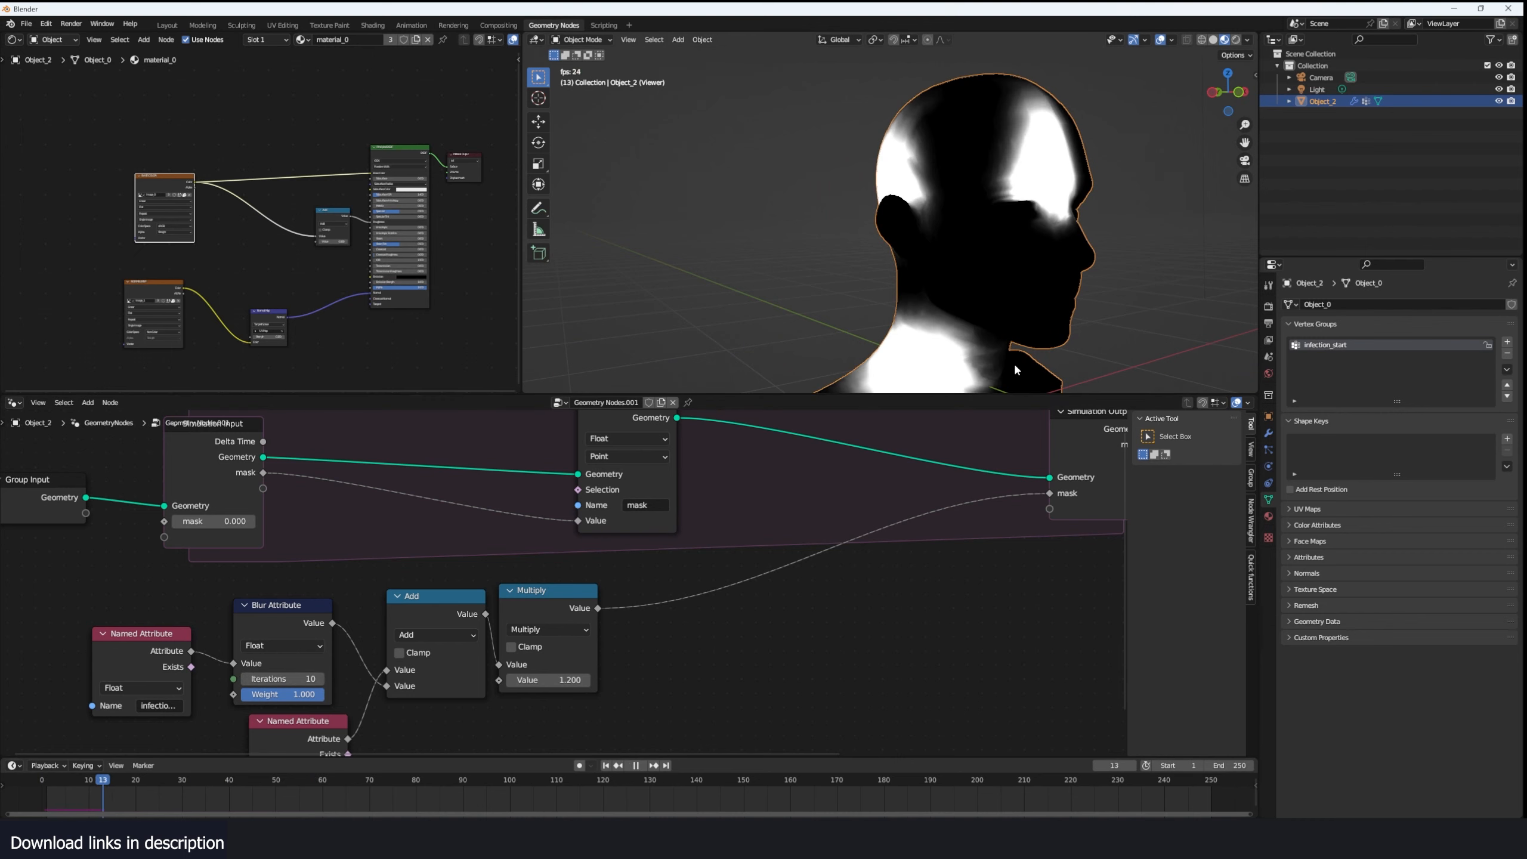
{"action": "key", "text": "space"}
{"action": "left_click", "coordinate": [35, 790]}
{"action": "key", "text": "space"}
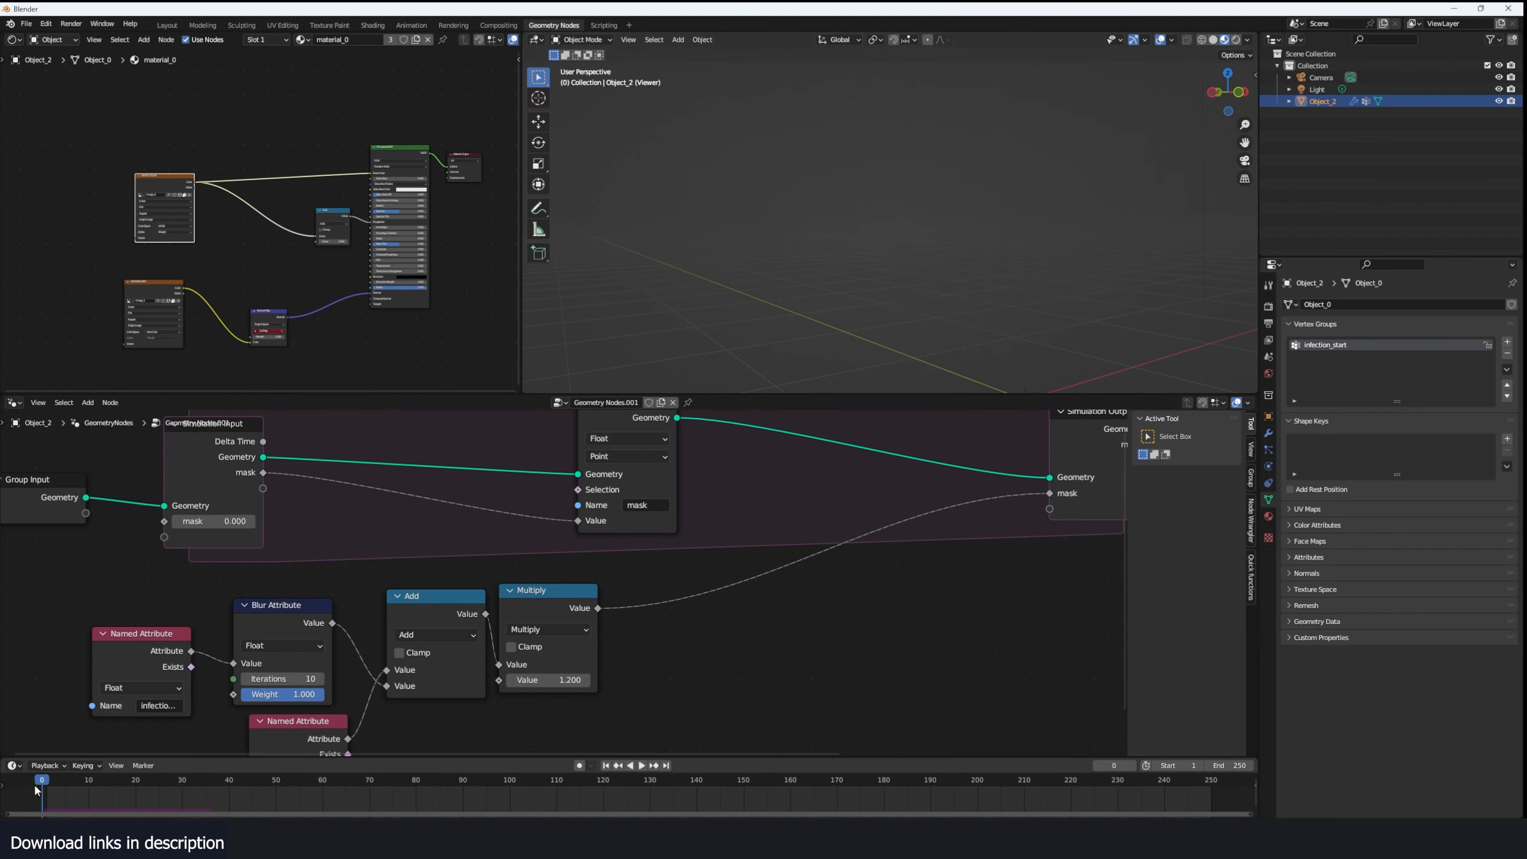
- Move the infection Named Attribute and Blur Attribute nodes away from the Add node and replay the first few frames
{"action": "key", "text": "space"}
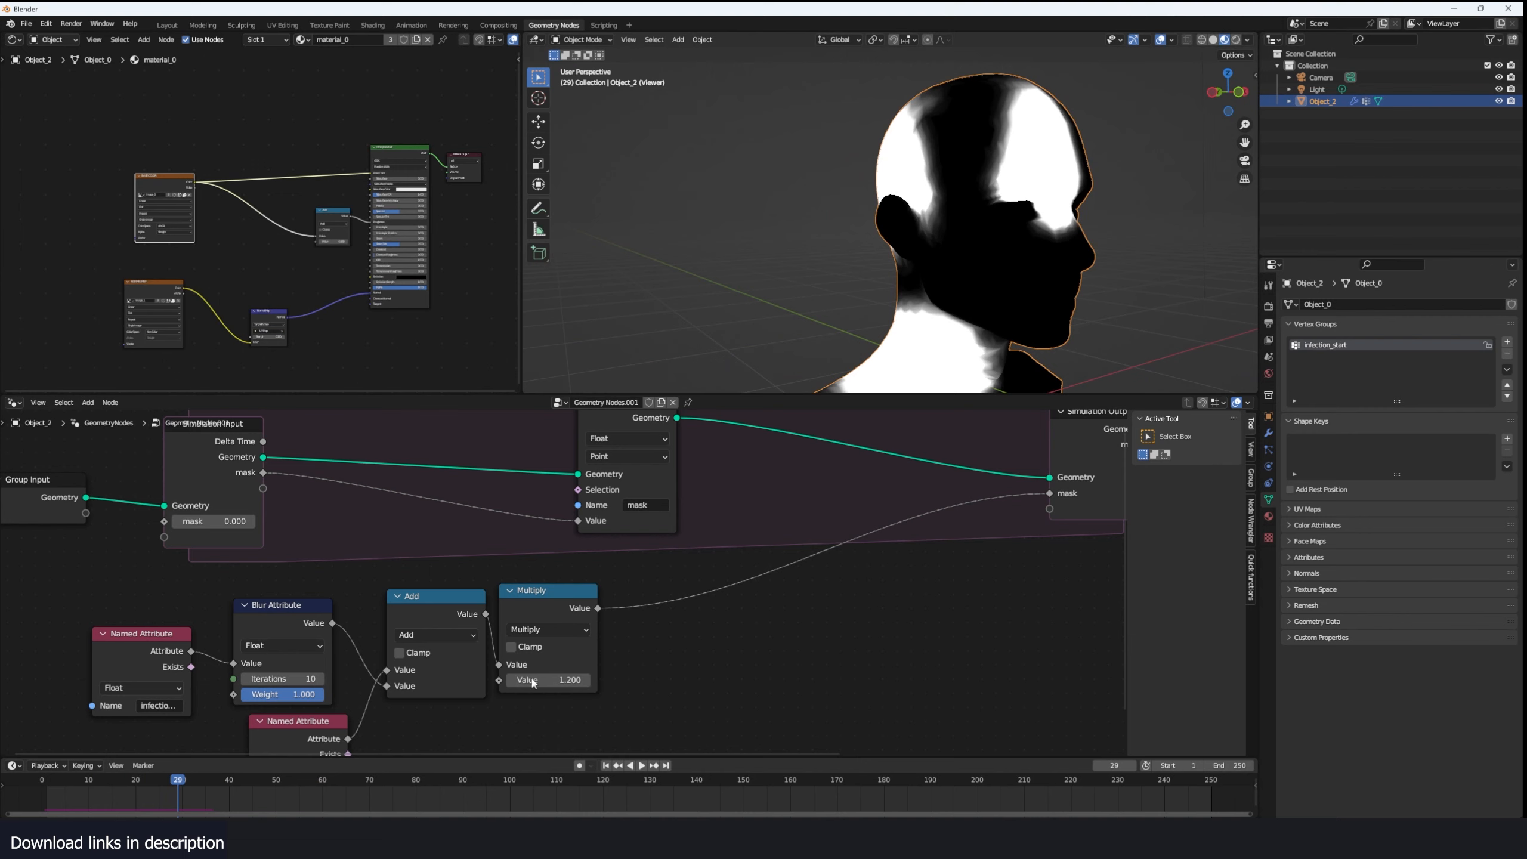
{"action": "left_click", "coordinate": [94, 804]}
{"action": "middle_click_drag", "start_coordinate": [271, 729], "coordinate": [406, 671]}
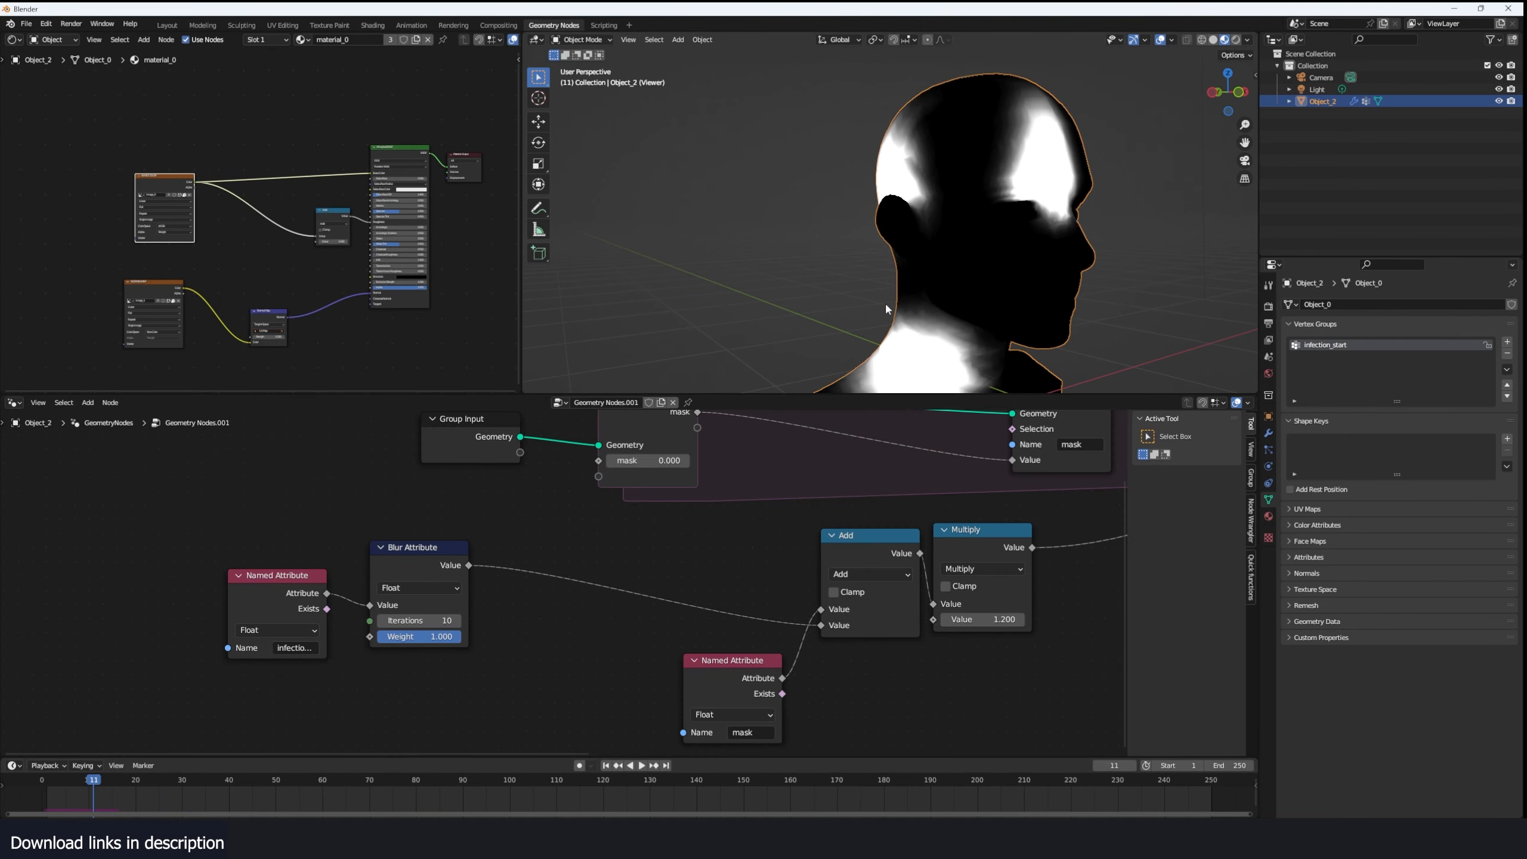
{"action": "left_click", "coordinate": [34, 801]}
{"action": "key", "text": "space"}
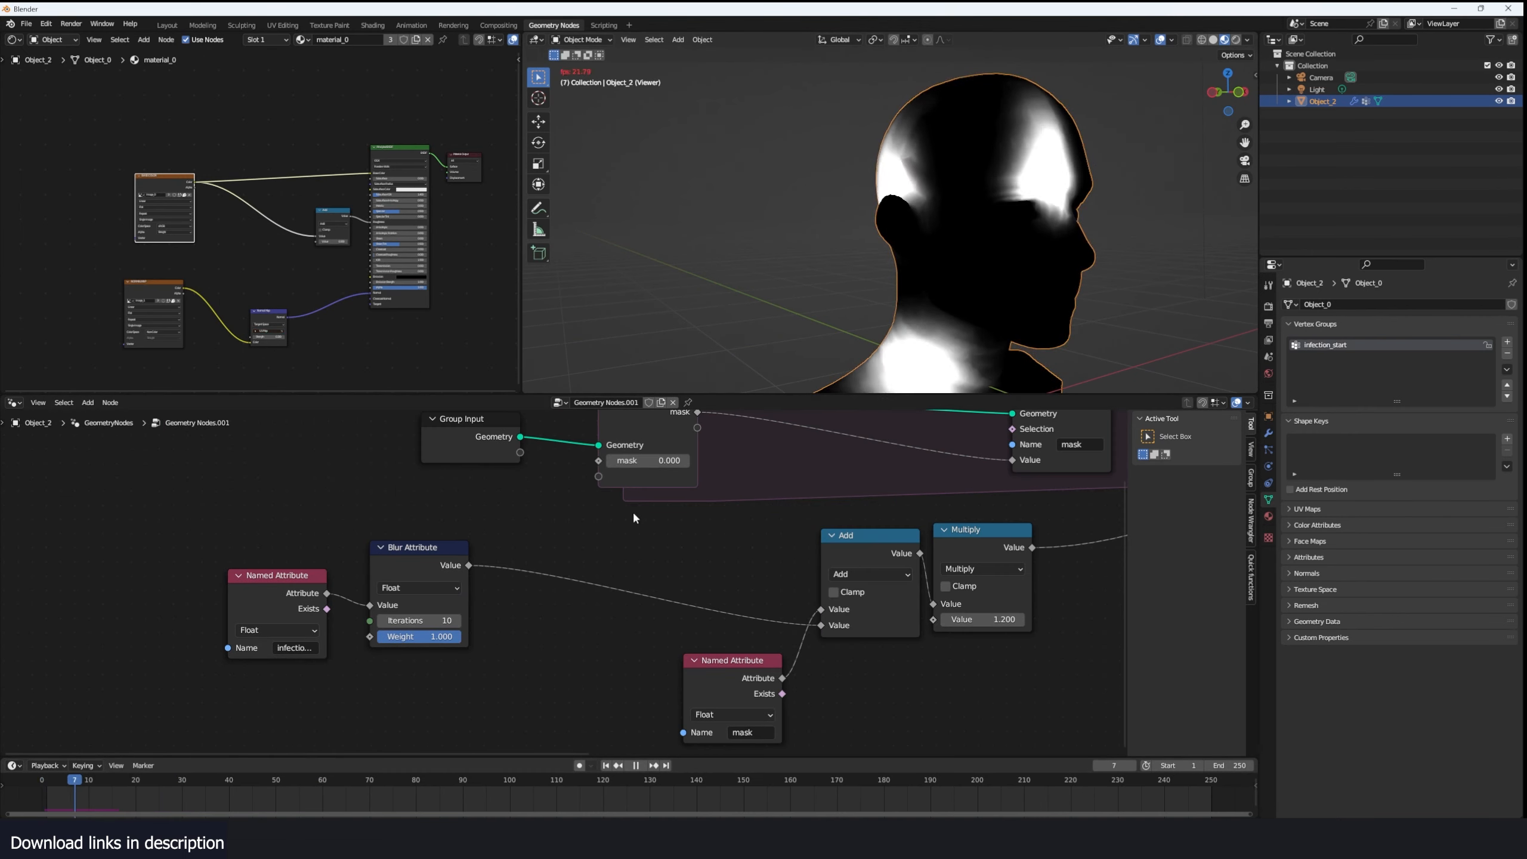
{"action": "key", "text": "Escape"}
{"action": "key", "text": "space"}
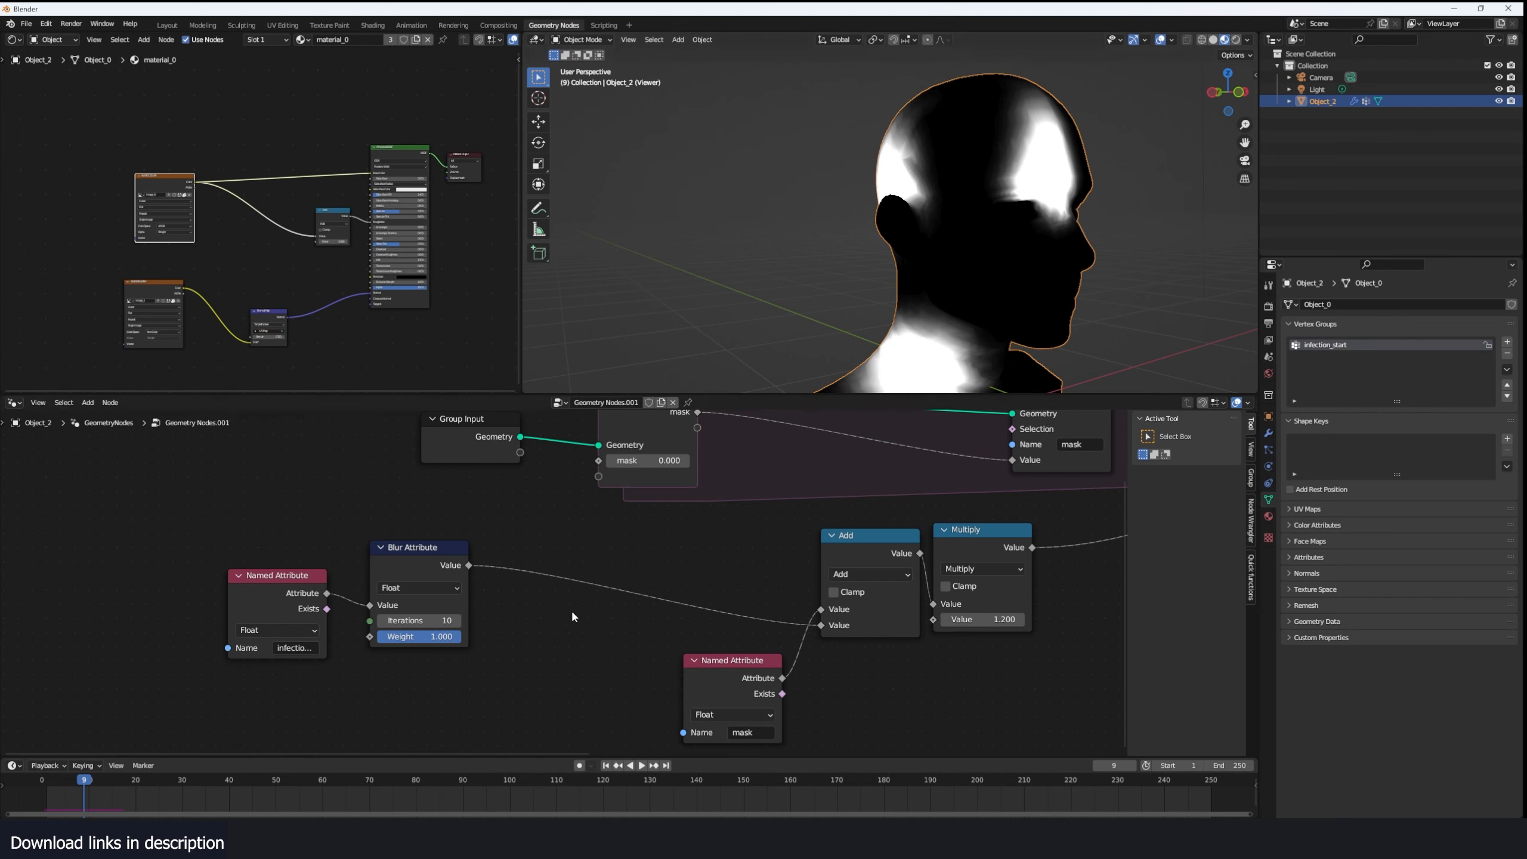
- Insert a Float Curve node between Blur Attribute and Add, bending its curve down at a point about 0.33, 0.08
{"action": "key", "text": "shift+a"}
{"action": "left_click", "coordinate": [670, 567]}
{"action": "type", "text": "float"}
{"action": "key", "text": "Return"}
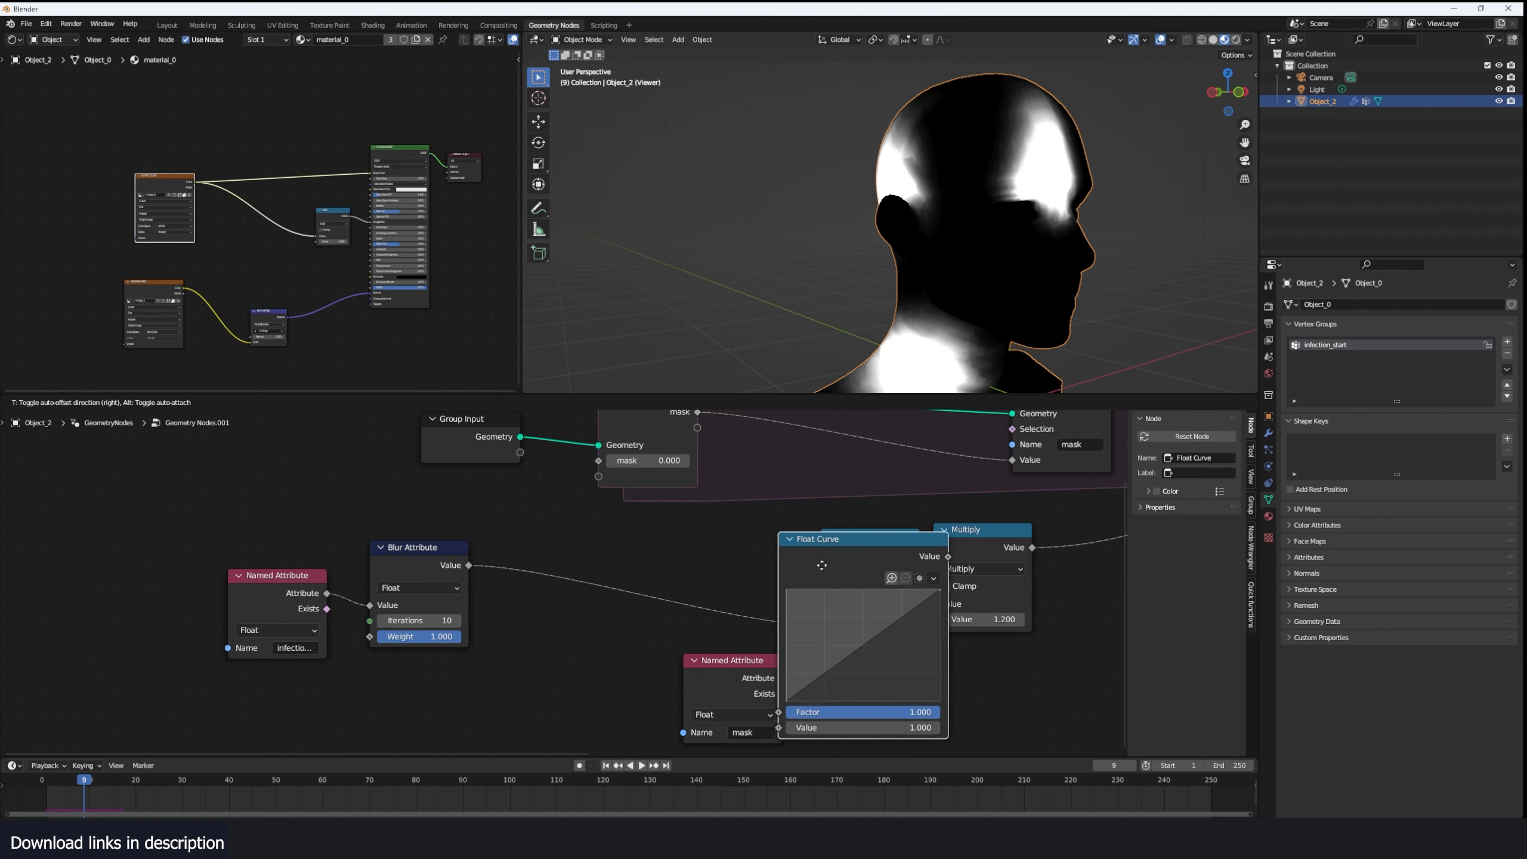
{"action": "left_click", "coordinate": [593, 564]}
{"action": "left_click_drag", "start_coordinate": [562, 677], "coordinate": [593, 682]}
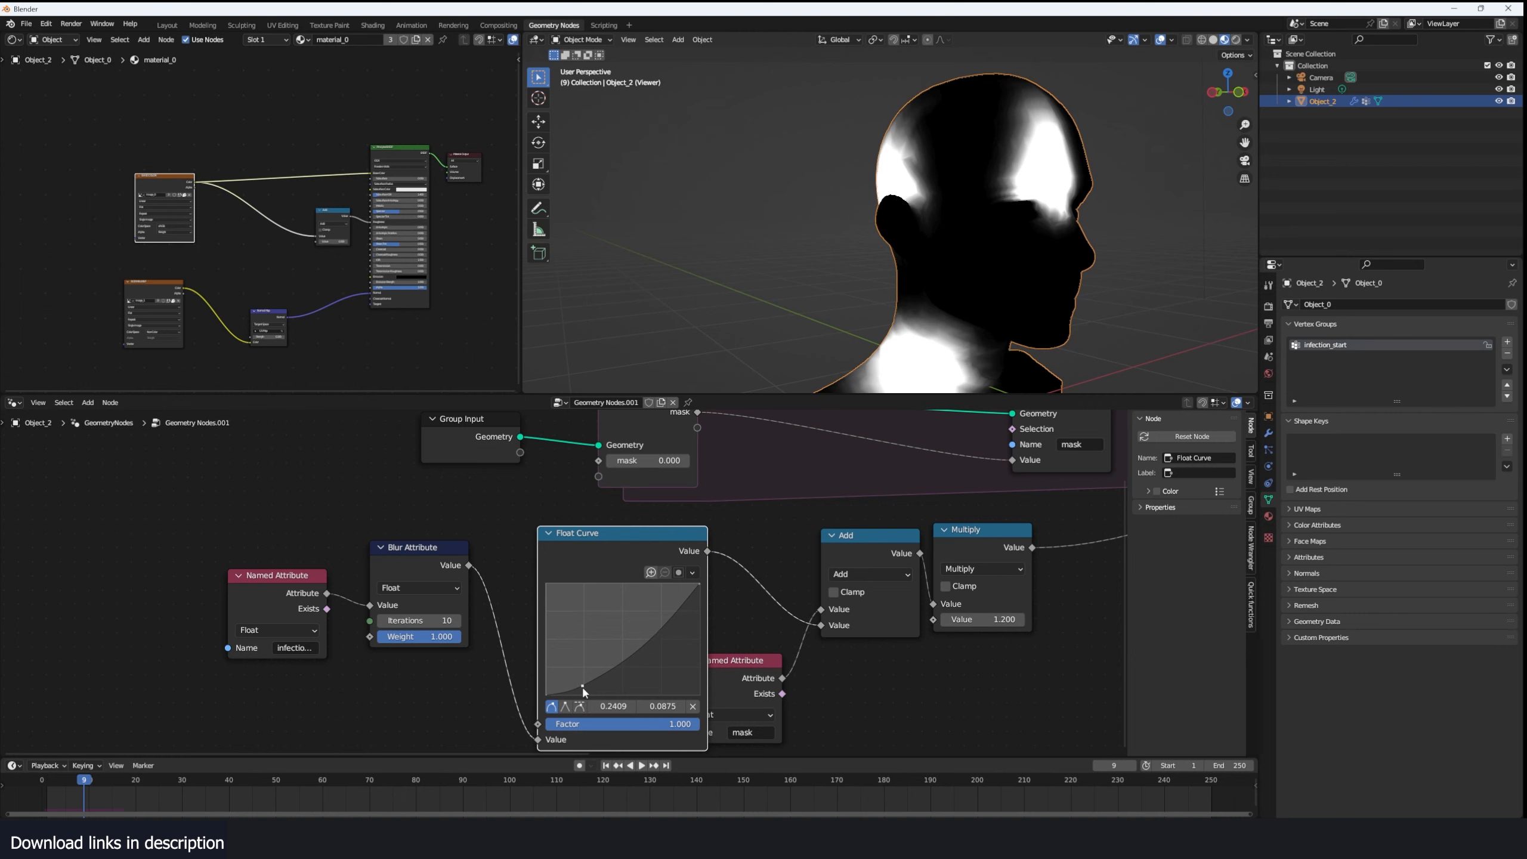
- Replay the simulation from frame 0 and examine how the mask spreads with the Float Curve applied
{"action": "key", "text": "space"}
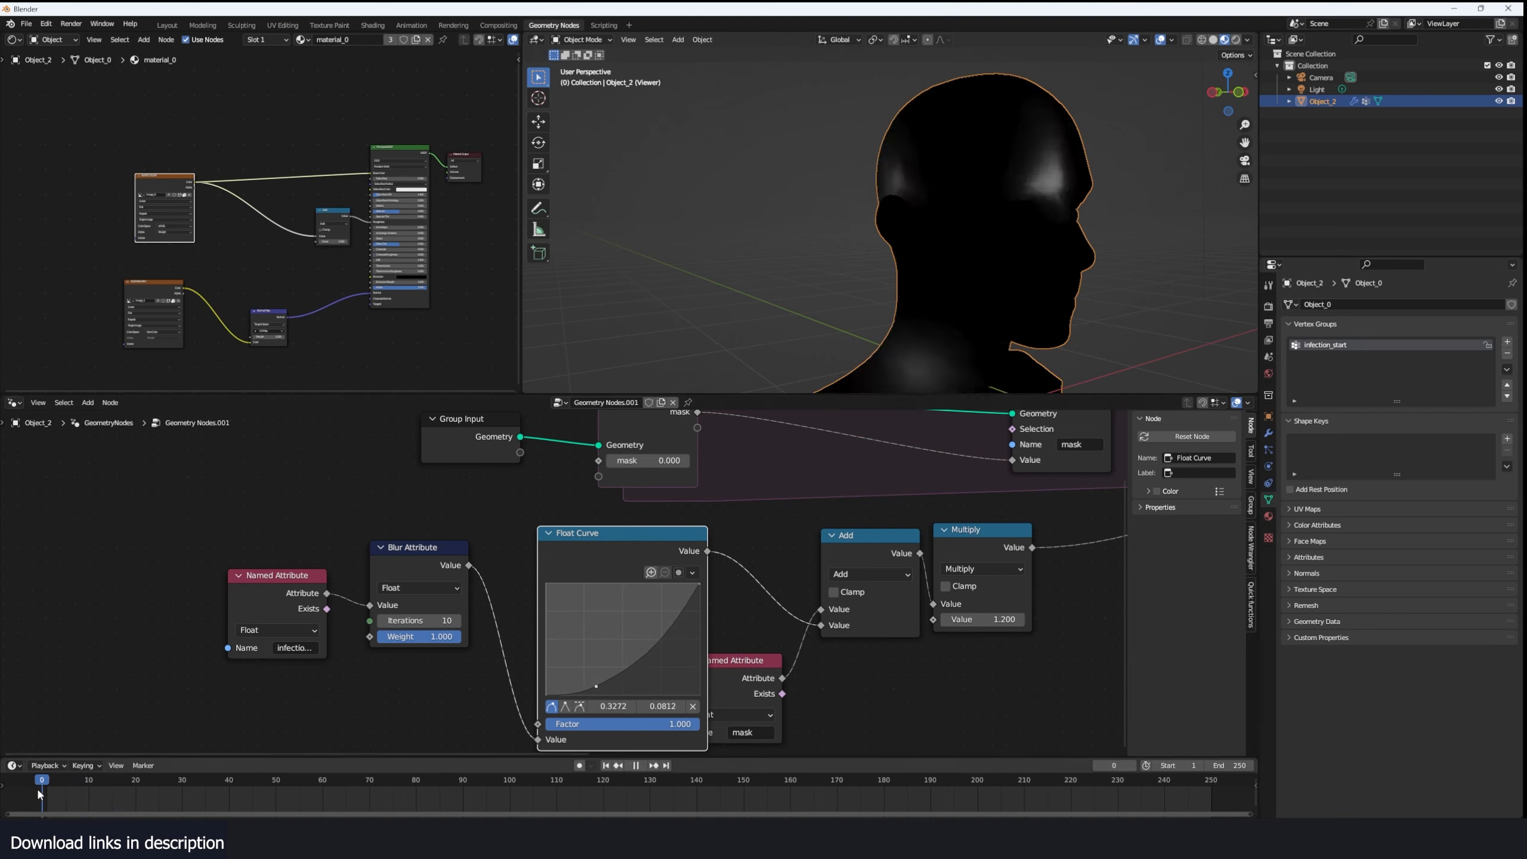
{"action": "key", "text": "space"}
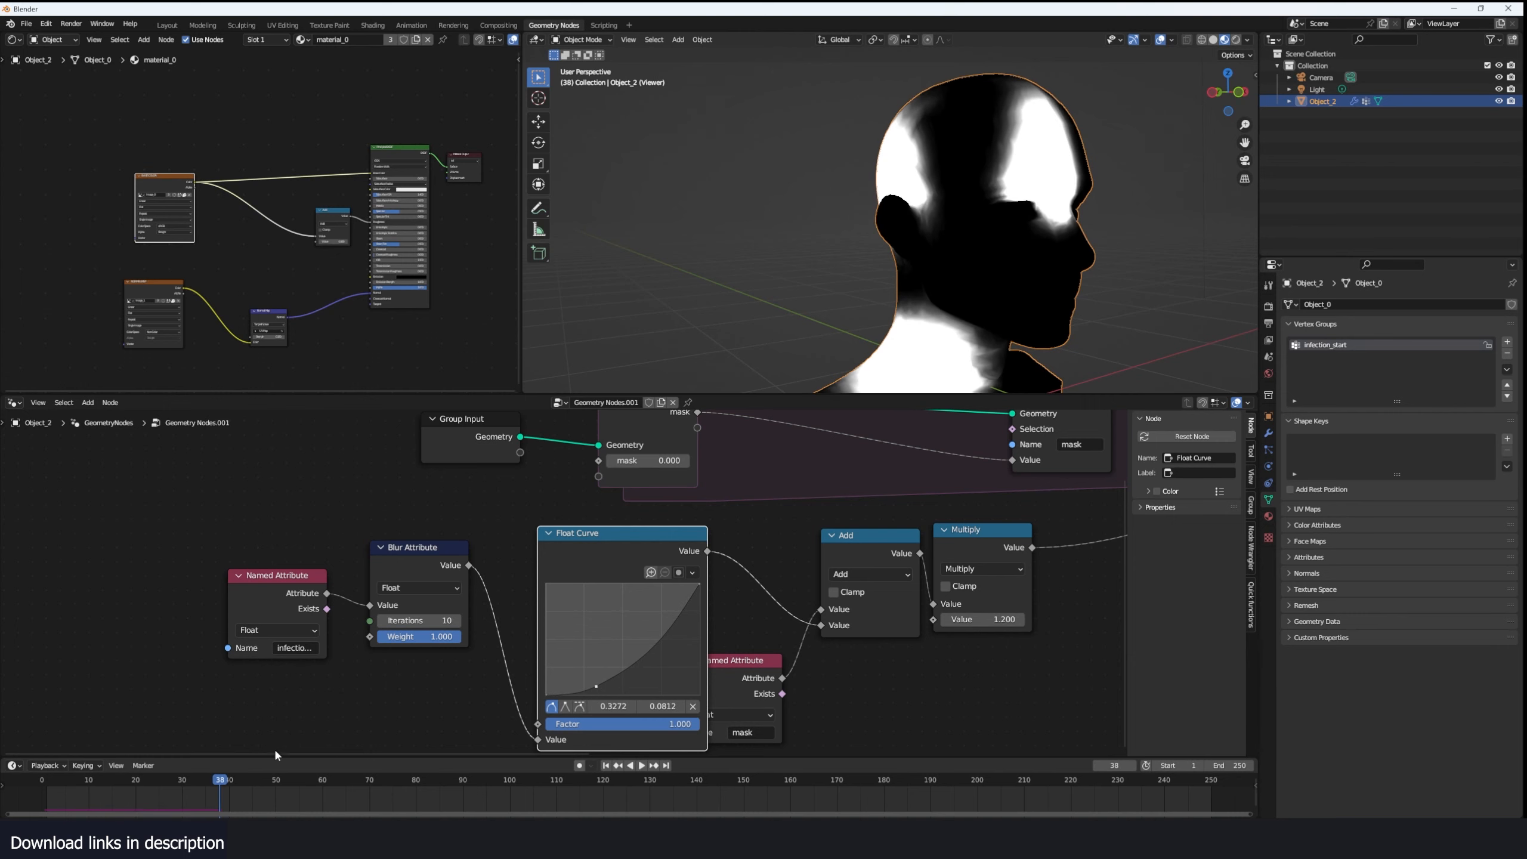
{"action": "left_click_drag", "start_coordinate": [71, 782], "coordinate": [29, 799]}
{"action": "key", "text": "space"}
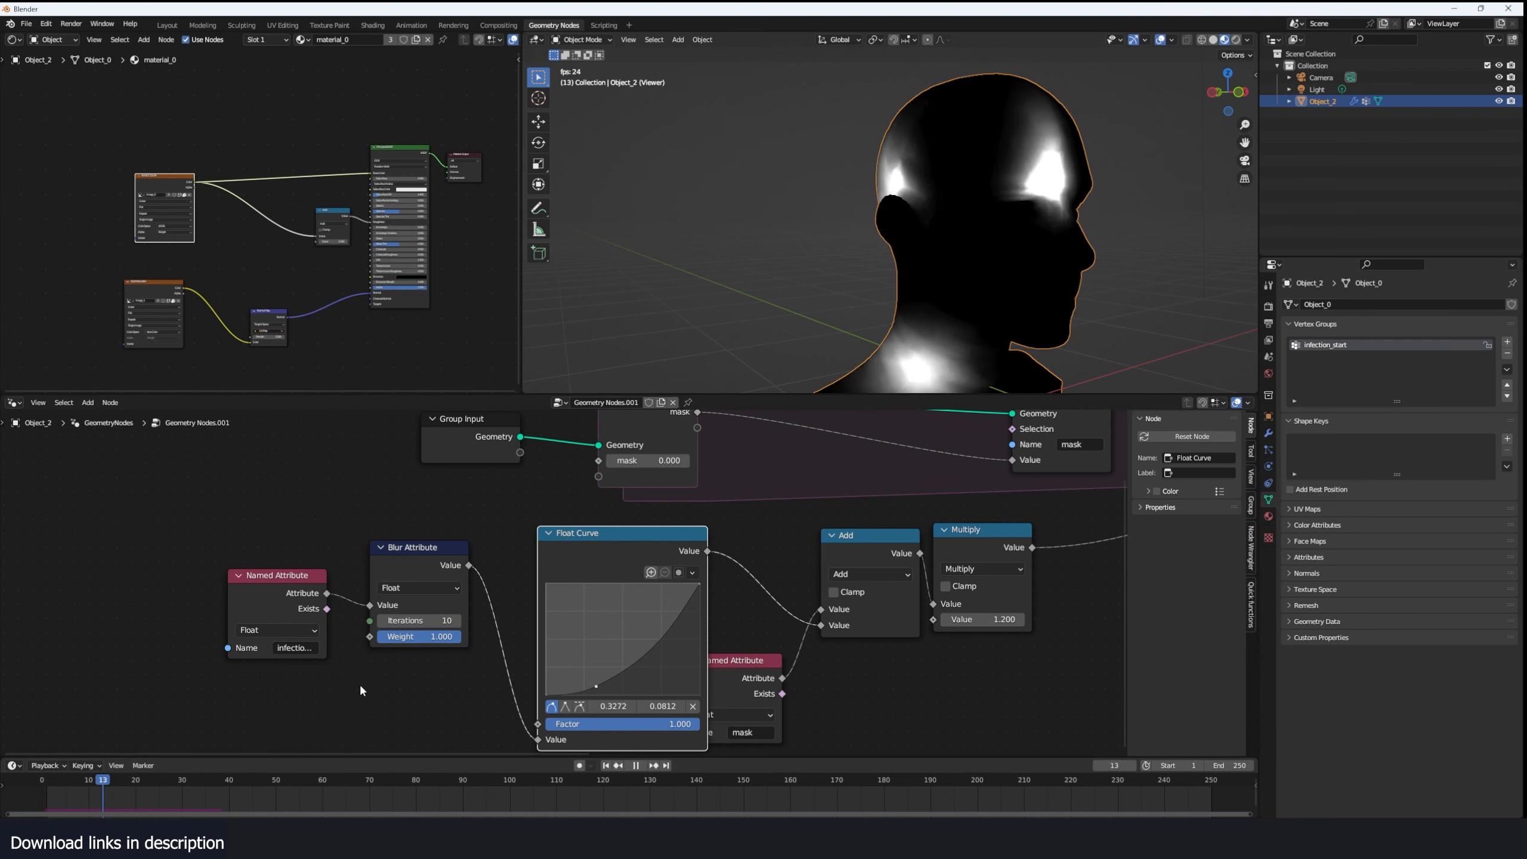
{"action": "left_click_drag", "start_coordinate": [50, 786], "coordinate": [41, 788]}
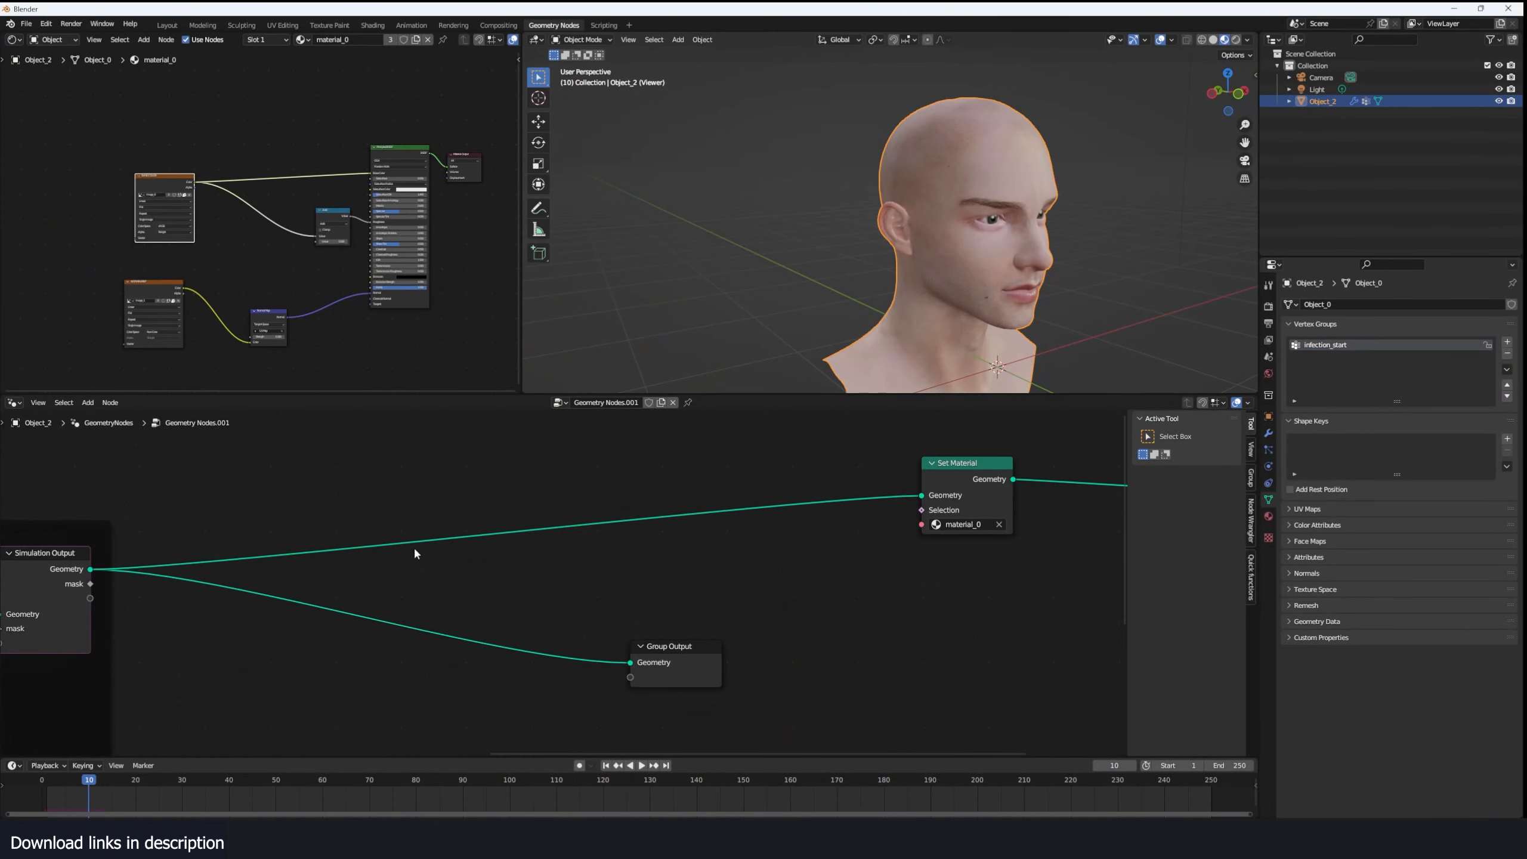
- Insert a Set Position node between the Simulation Output and Set Material nodes
{"action": "middle_click_drag", "start_coordinate": [413, 547], "coordinate": [541, 524]}
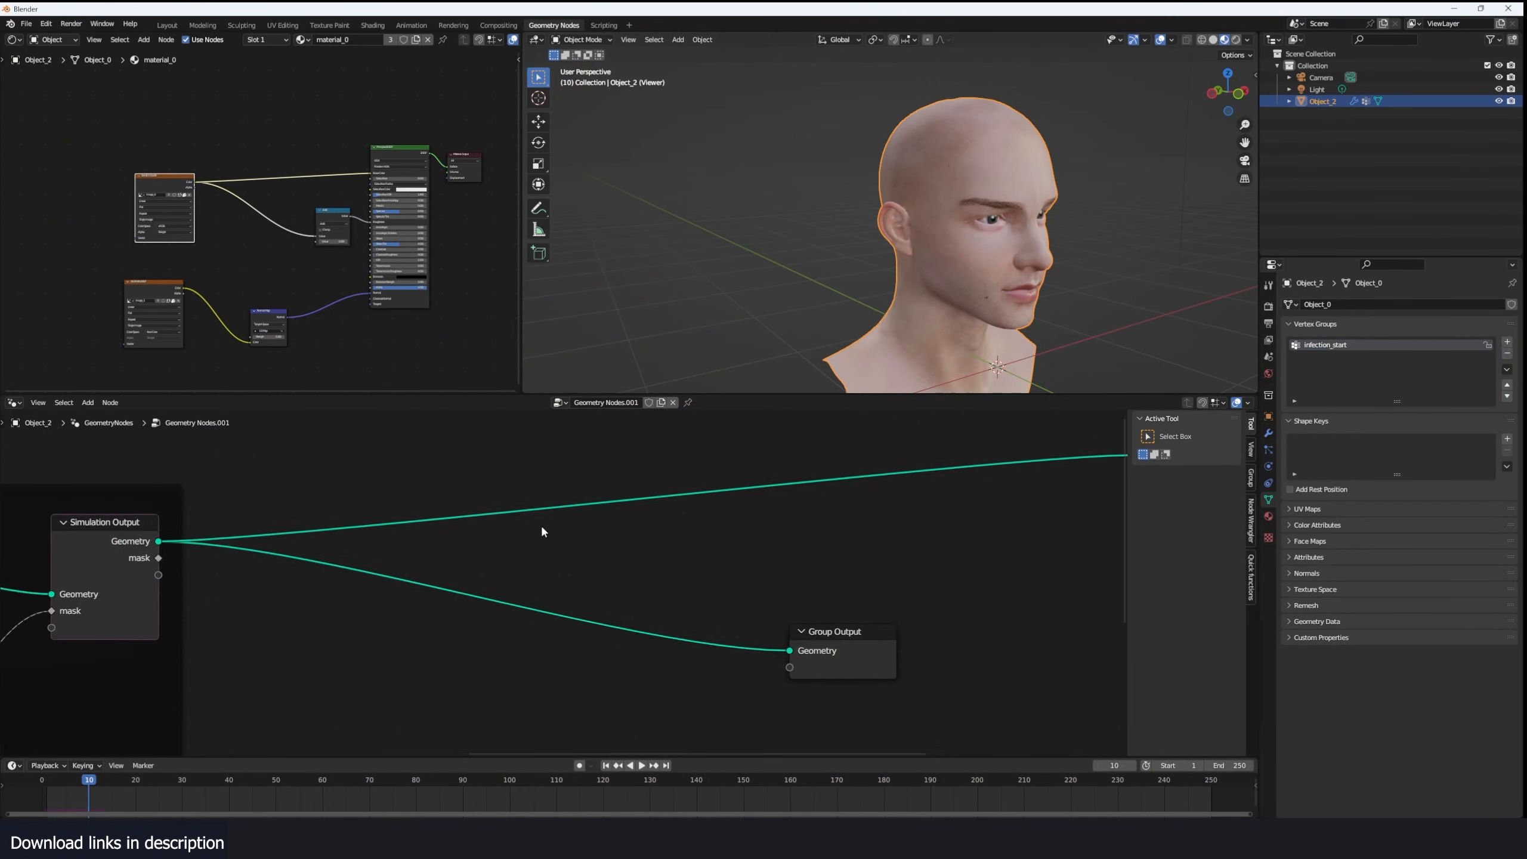
{"action": "scroll", "coordinate": [540, 523], "scroll_direction": "down", "scroll_amount": 2}
{"action": "key", "text": "shift+a"}
{"action": "type", "text": "set"}
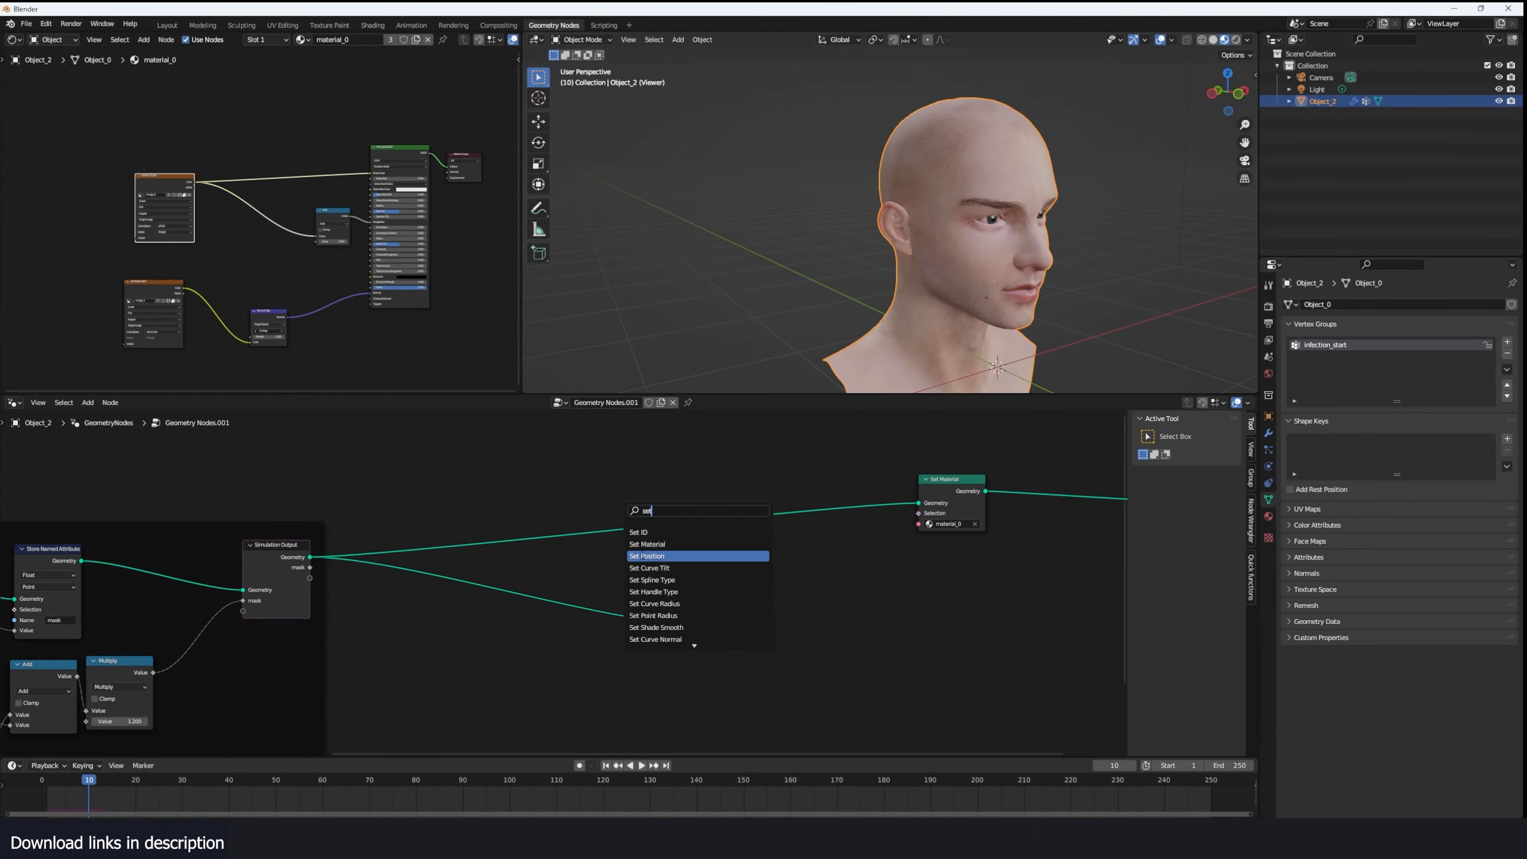
{"action": "left_click", "coordinate": [646, 556]}
{"action": "scroll", "coordinate": [694, 496], "scroll_direction": "up", "scroll_amount": 2}
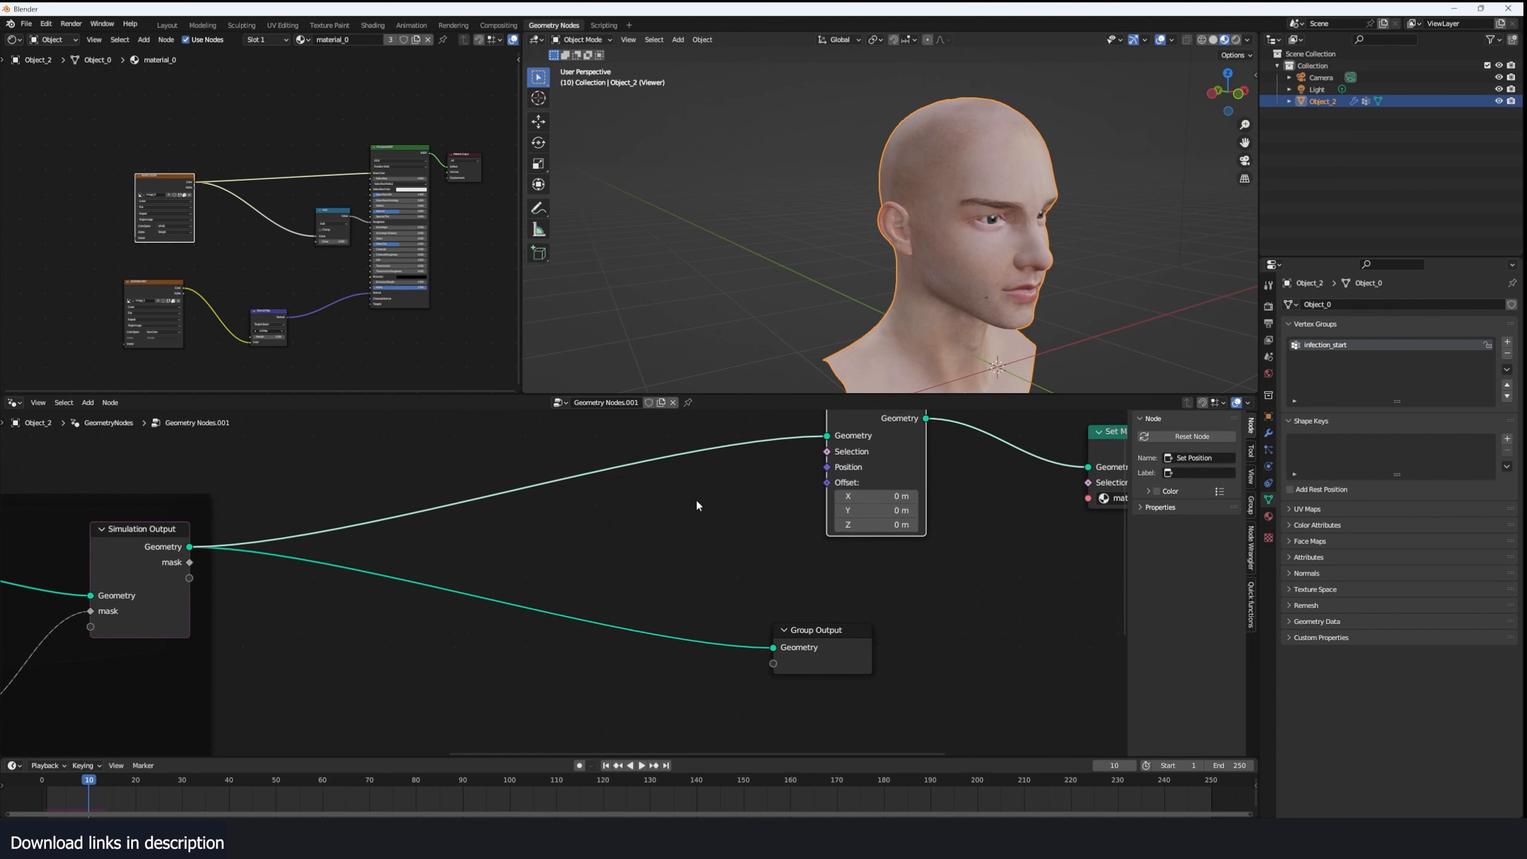
- Add a Normal node, connect it to the Set Position offset and inspect the displaced head
{"action": "key", "text": "shift+a"}
{"action": "type", "text": "norma"}
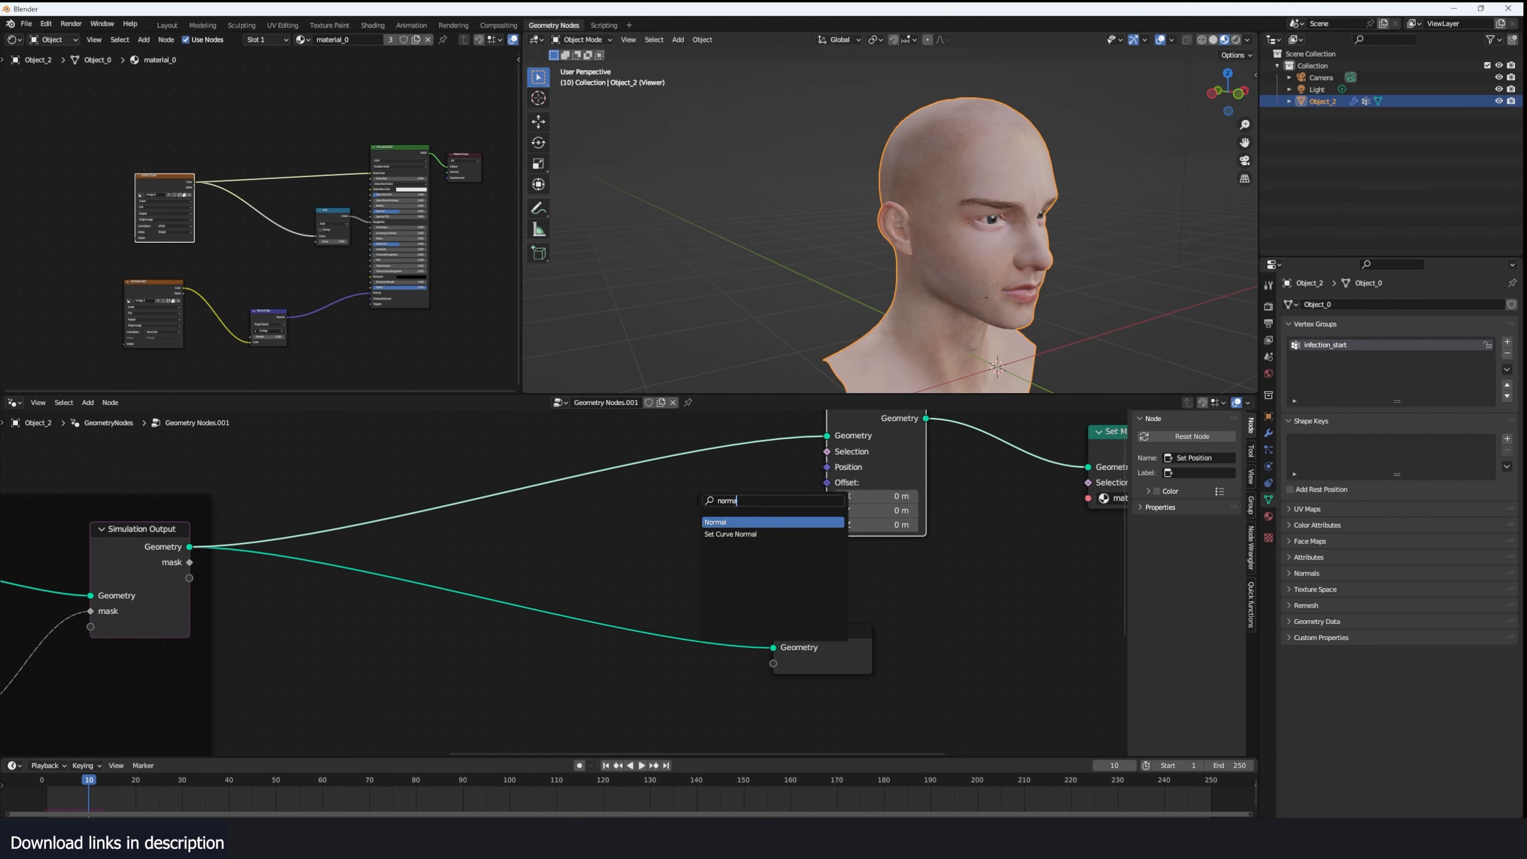
{"action": "key", "text": "Return"}
{"action": "left_click", "coordinate": [574, 510]}
{"action": "middle_click_drag", "start_coordinate": [574, 510], "coordinate": [492, 555]}
{"action": "left_click_drag", "start_coordinate": [570, 572], "coordinate": [747, 532]}
{"action": "scroll", "coordinate": [1014, 234], "scroll_direction": "down", "scroll_amount": 3}
{"action": "mouse_move", "coordinate": [1014, 234]}
{"action": "middle_mouse_down"}
{"action": "mouse_move", "coordinate": [1052, 225]}
{"action": "mouse_move", "coordinate": [998, 208]}
{"action": "mouse_move", "coordinate": [1001, 226]}
{"action": "middle_mouse_up"}
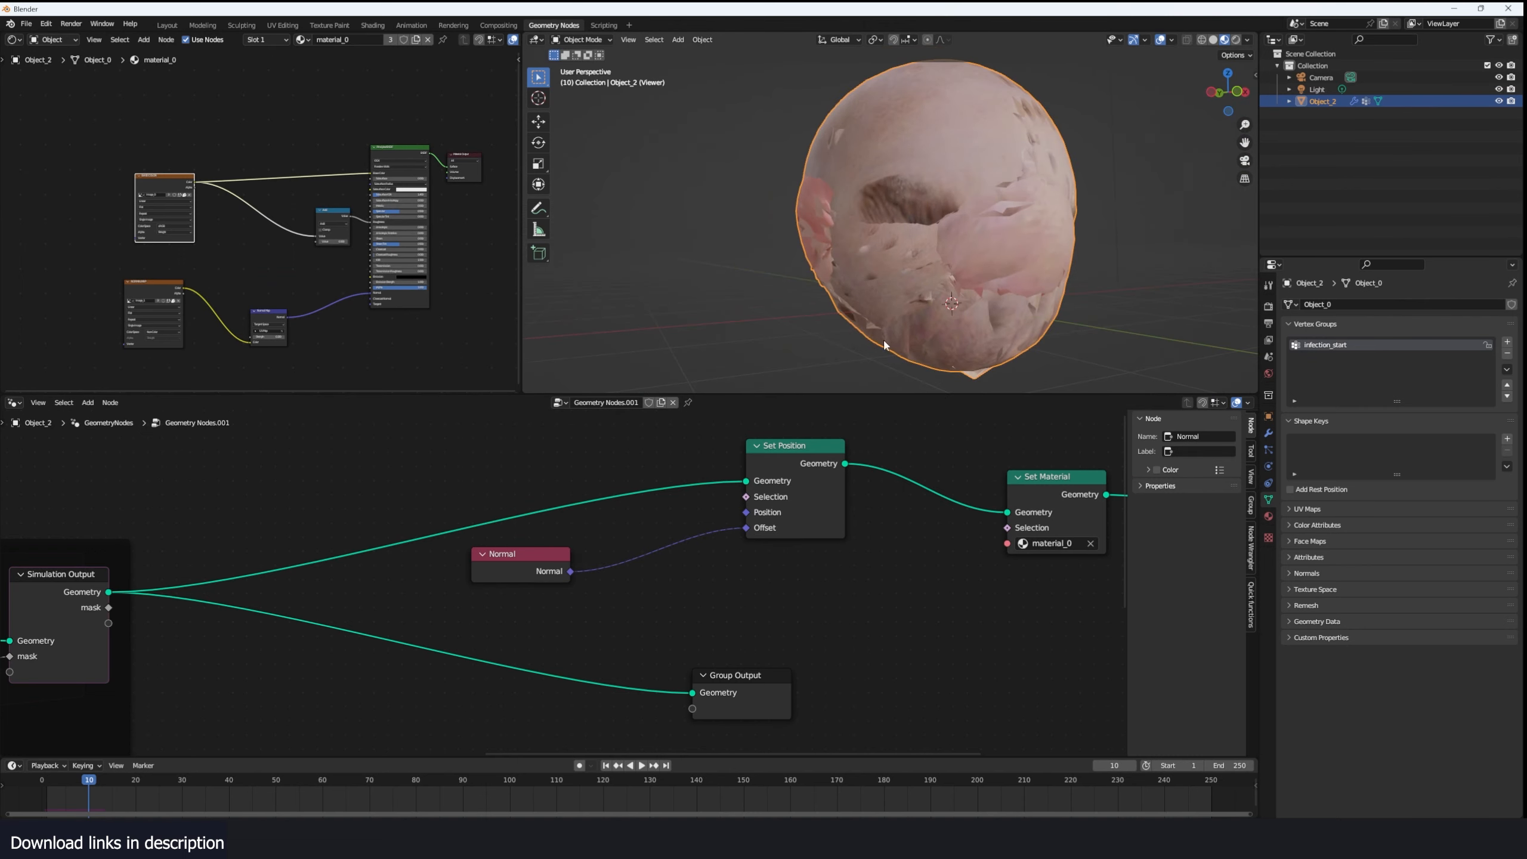
{"action": "scroll", "coordinate": [574, 546], "scroll_direction": "down", "scroll_amount": 6}
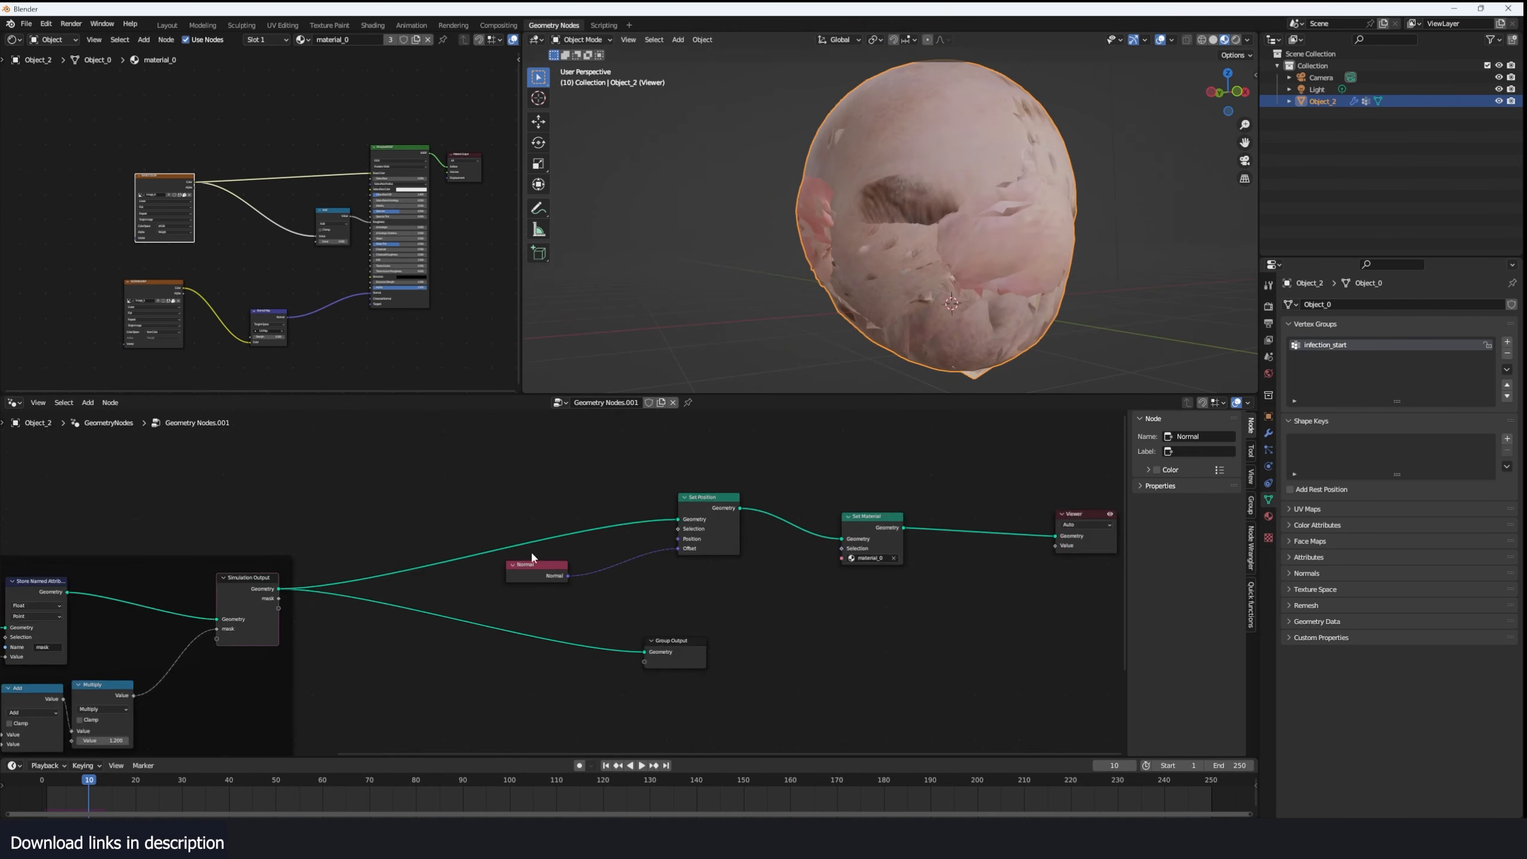
- Insert a Vector Math node between Normal and the Set Position offset and set its operation to Scale
{"action": "middle_click_drag", "start_coordinate": [318, 545], "coordinate": [381, 527]}
{"action": "scroll", "coordinate": [349, 542], "scroll_direction": "up", "scroll_amount": 5}
{"action": "left_click_drag", "start_coordinate": [239, 582], "coordinate": [747, 522]}
{"action": "right_click", "coordinate": [746, 522]}
{"action": "left_click_drag", "start_coordinate": [628, 534], "coordinate": [561, 577]}
{"action": "key", "text": "shift+a"}
{"action": "left_click", "coordinate": [596, 539]}
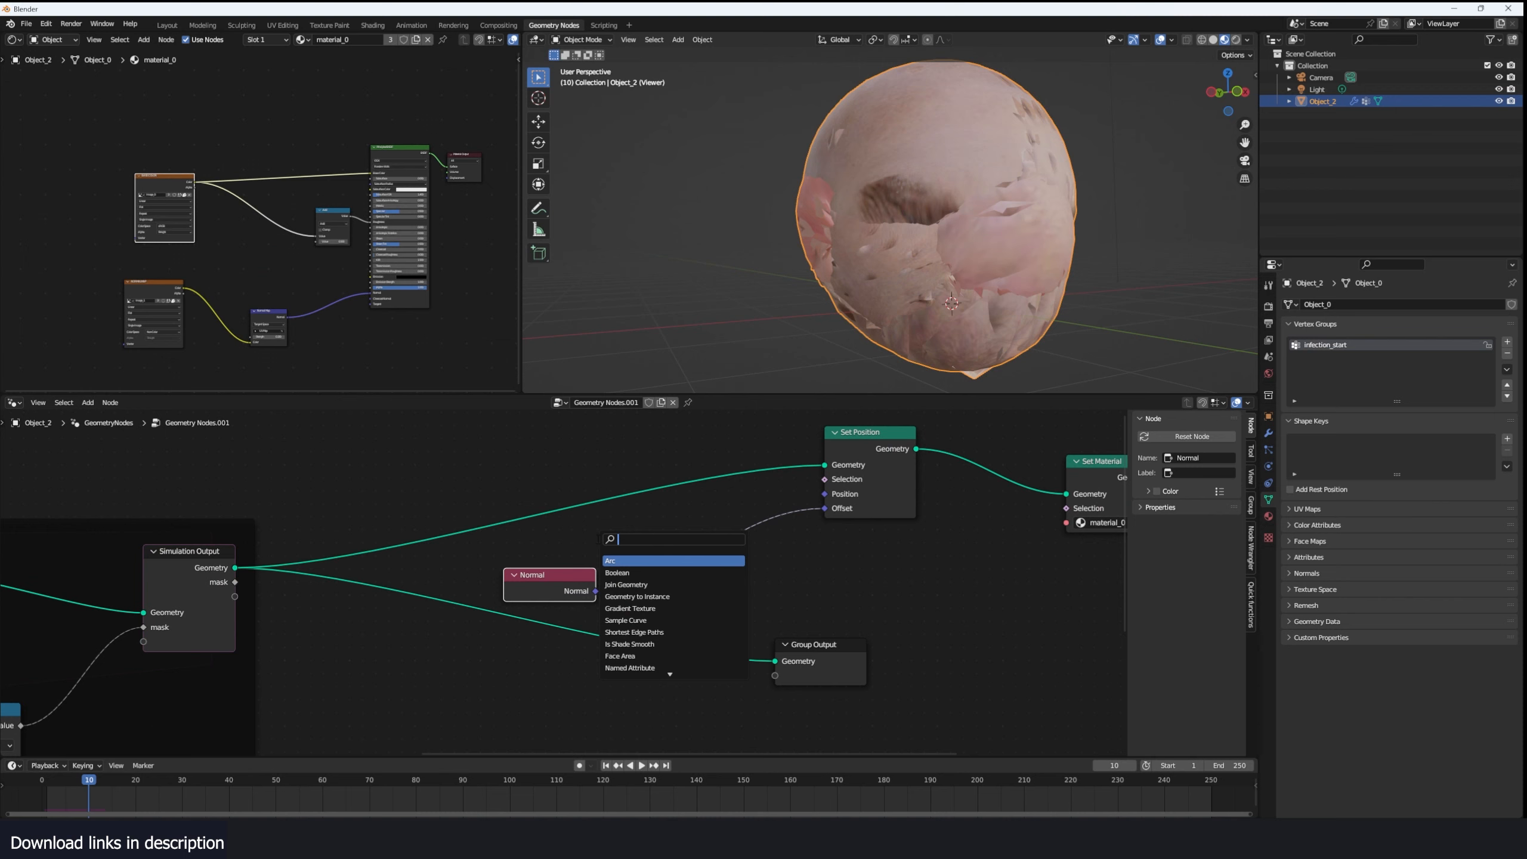
{"action": "type", "text": "vecto"}
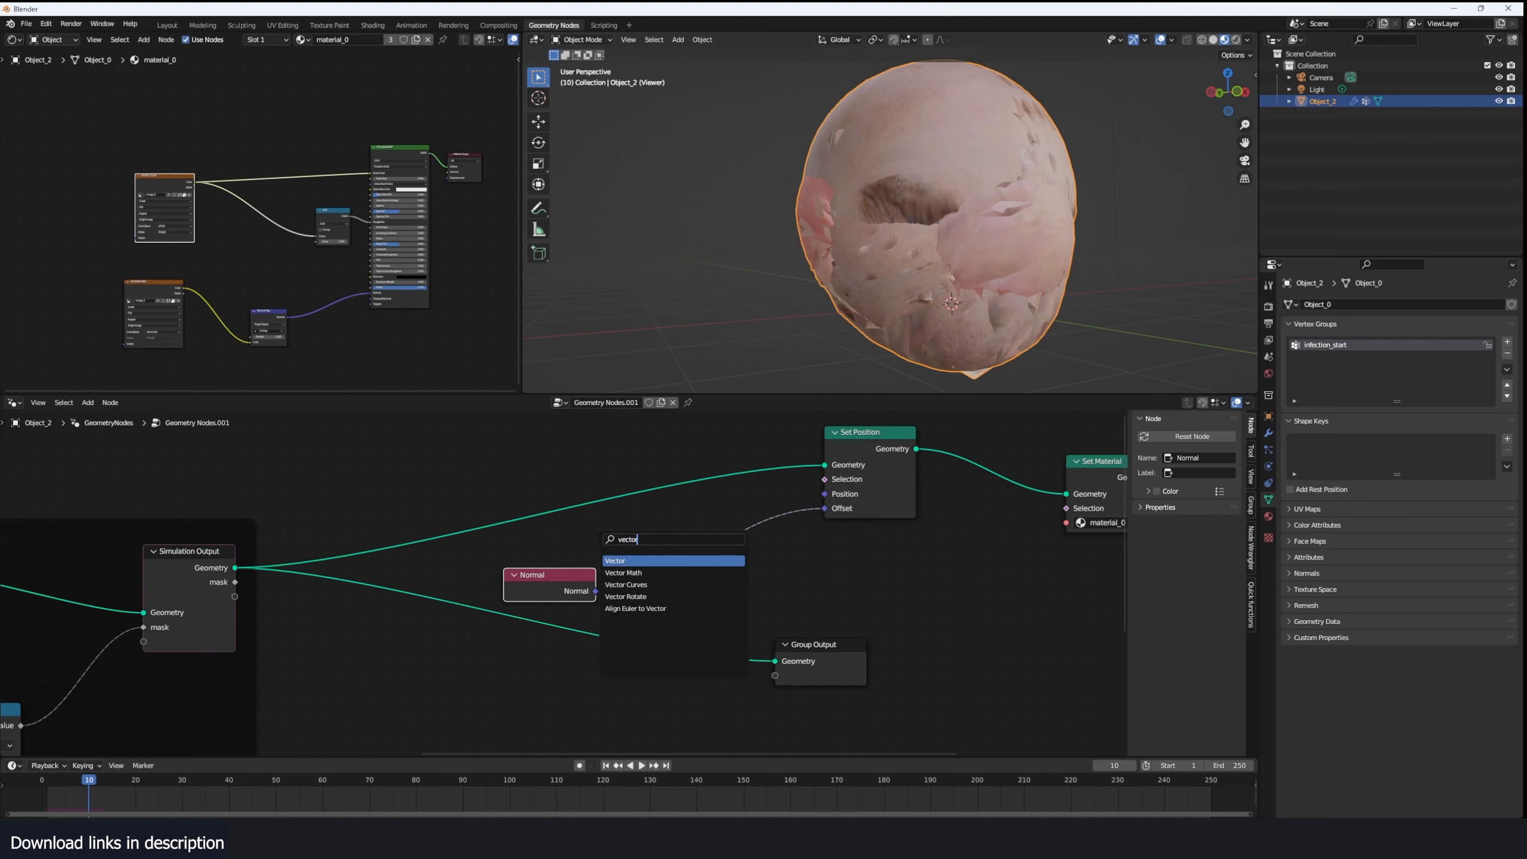
{"action": "type", "text": "r"}
{"action": "key", "text": "Down"}
{"action": "key", "text": "Return"}
{"action": "left_click", "coordinate": [733, 544]}
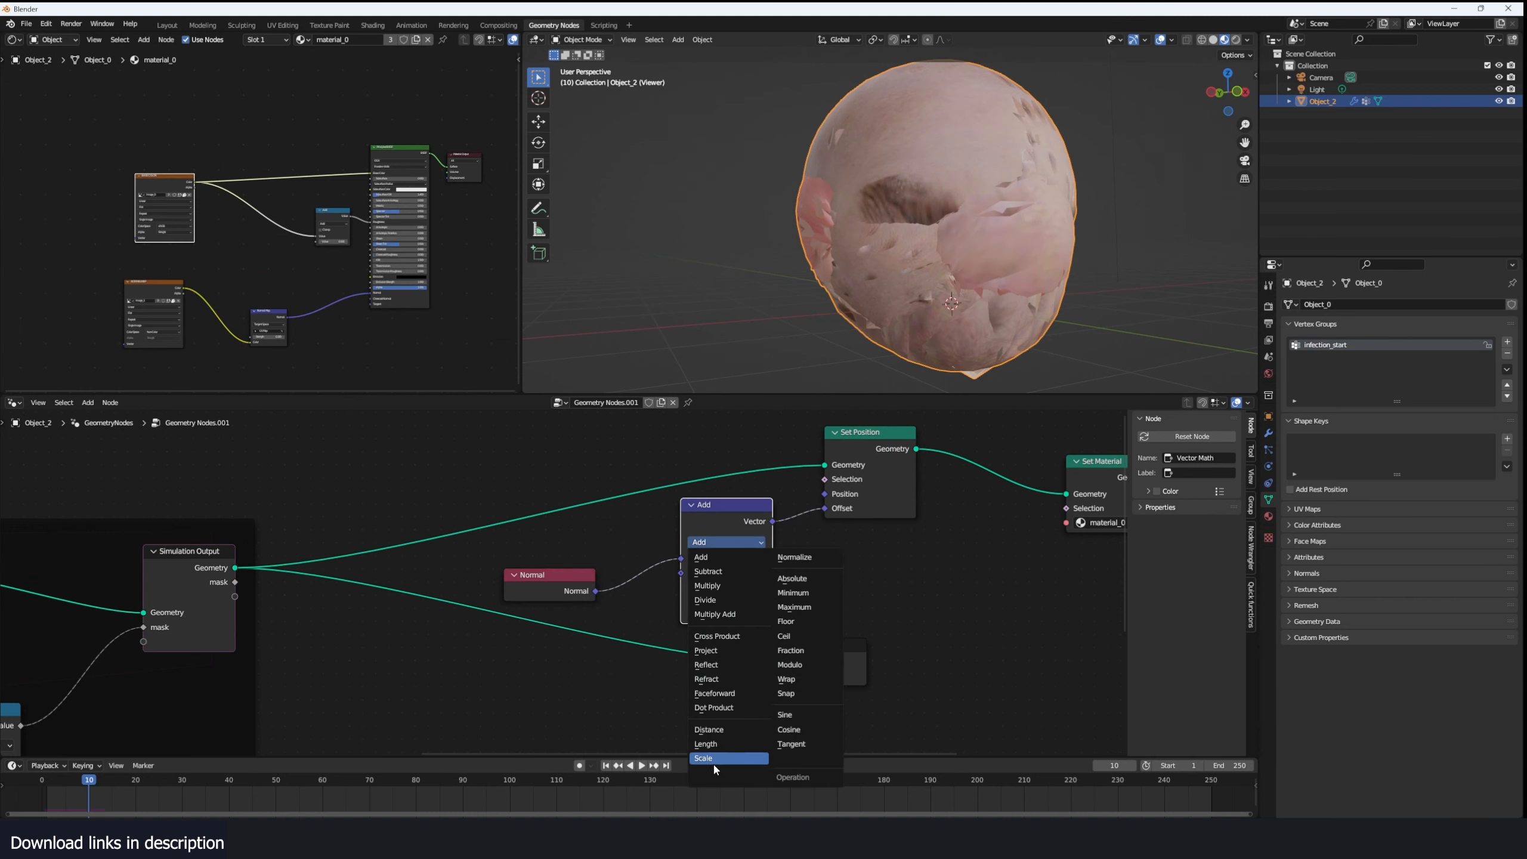
{"action": "left_click", "coordinate": [713, 758]}
- Drive the Scale node's scale with the Simulation Output mask and play the simulation from the start to frame 37
{"action": "left_click_drag", "start_coordinate": [239, 583], "coordinate": [683, 576]}
{"action": "scroll", "coordinate": [966, 239], "scroll_direction": "down", "scroll_amount": 3}
{"action": "middle_click_drag", "start_coordinate": [965, 239], "coordinate": [887, 263]}
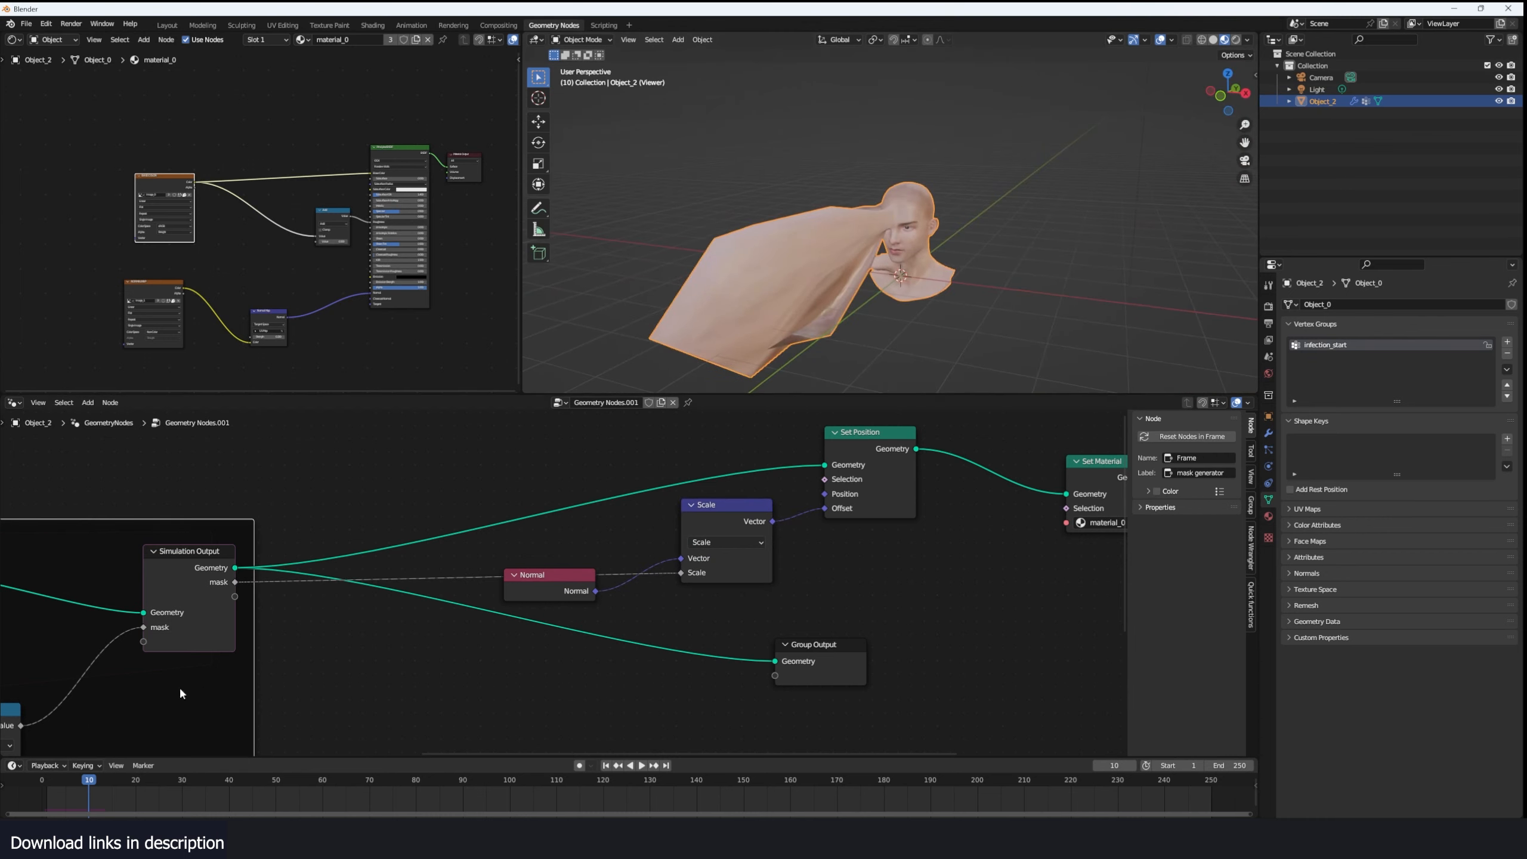
{"action": "left_click", "coordinate": [44, 782]}
{"action": "key", "text": "space"}
{"action": "middle_click_drag", "start_coordinate": [700, 385], "coordinate": [788, 391]}
{"action": "key", "text": "space"}
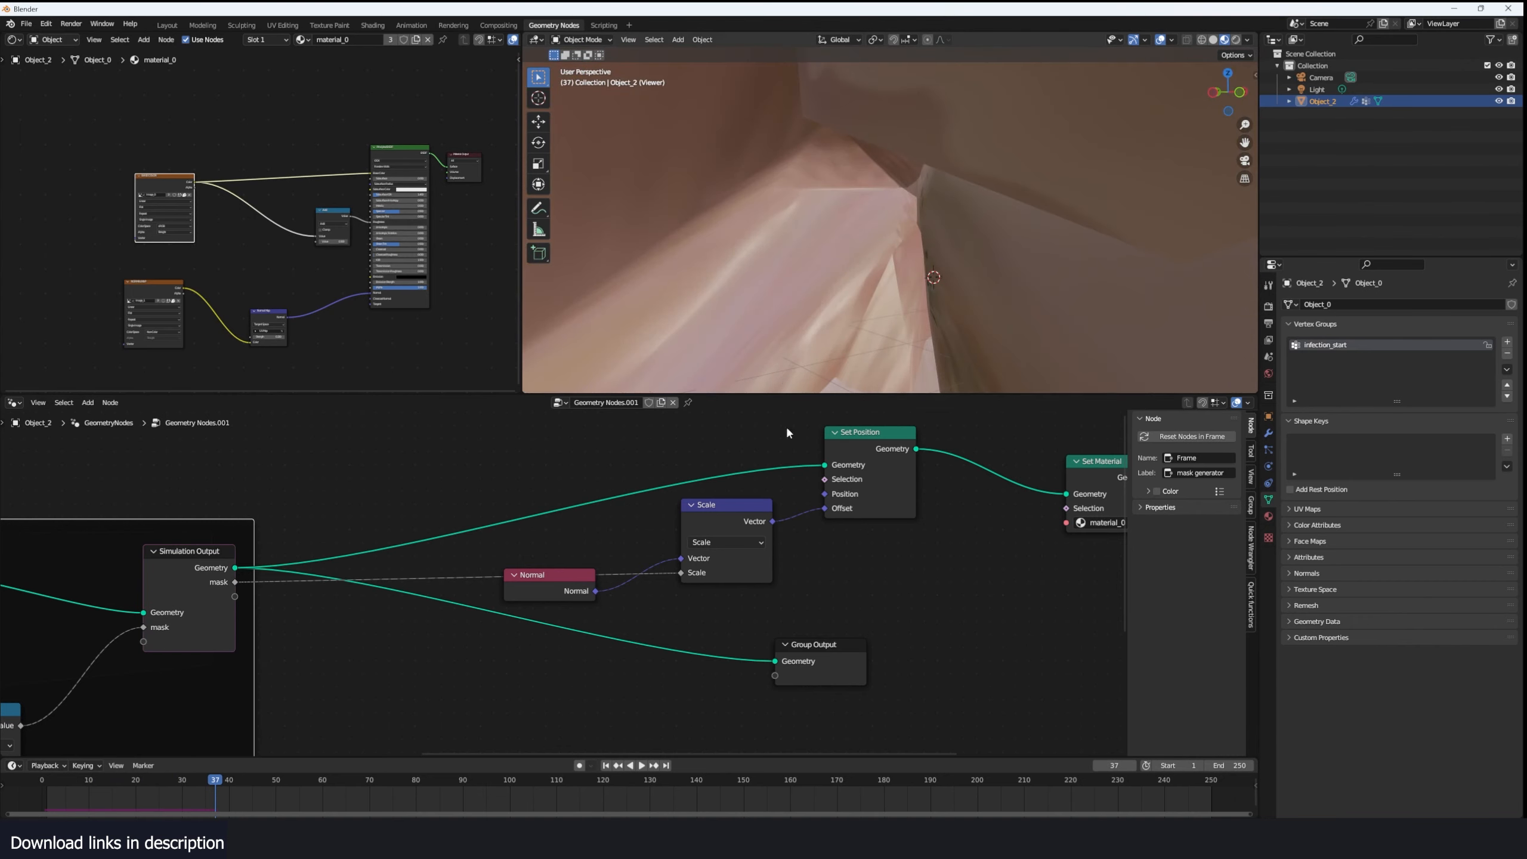
- Rearrange the Normal and Scale nodes and insert a duplicate Scale node with a scale of 0.1 before Set Position
{"action": "scroll", "coordinate": [564, 586], "scroll_direction": "up", "scroll_amount": 1}
{"action": "left_click_drag", "start_coordinate": [539, 600], "coordinate": [490, 665]}
{"action": "left_click_drag", "start_coordinate": [732, 500], "coordinate": [599, 545]}
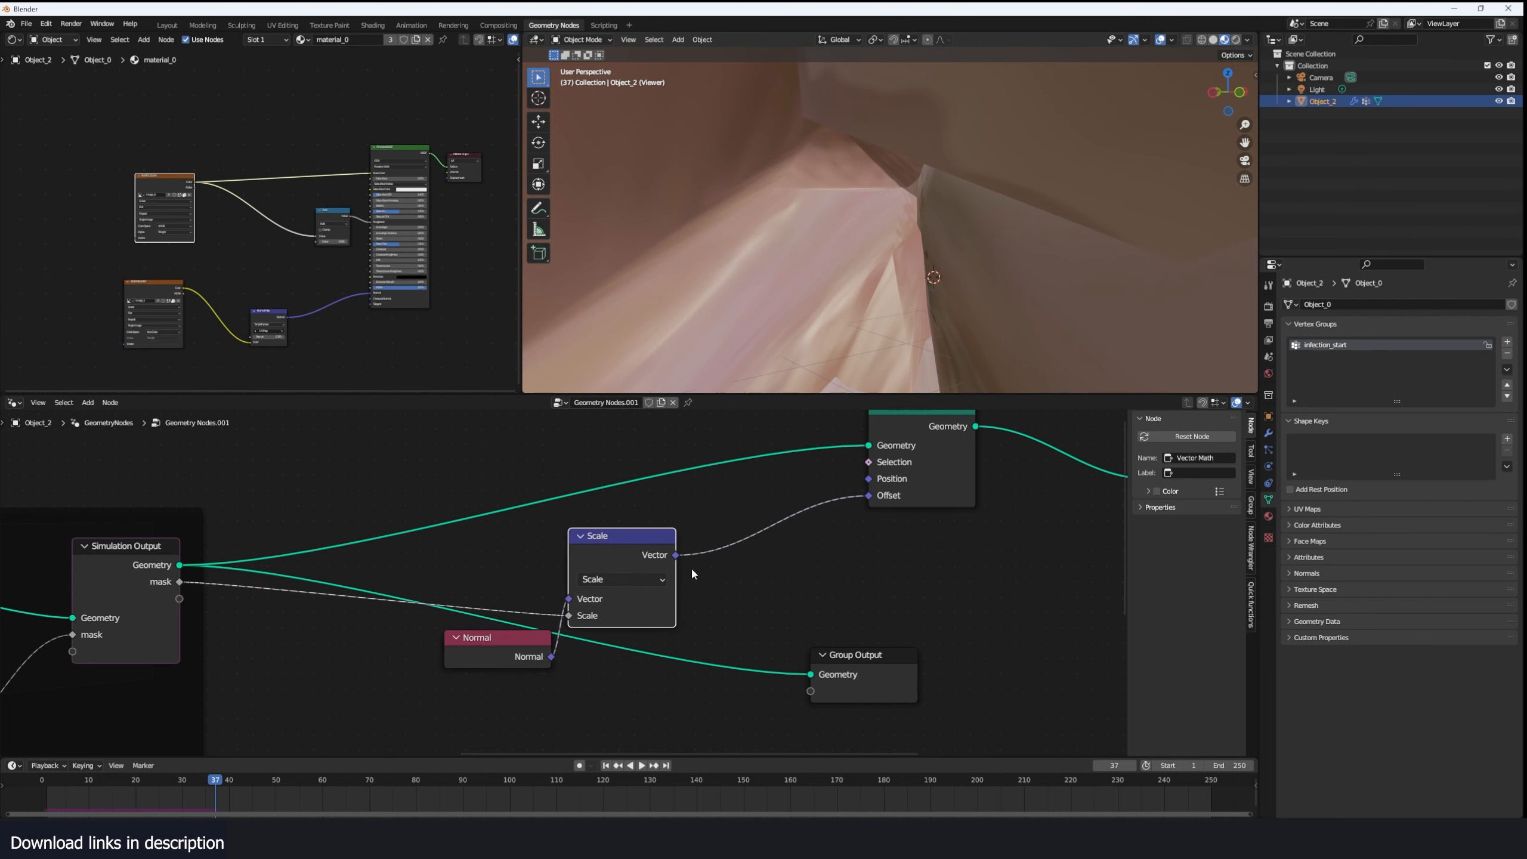
{"action": "middle_click_drag", "start_coordinate": [691, 573], "coordinate": [693, 523]}
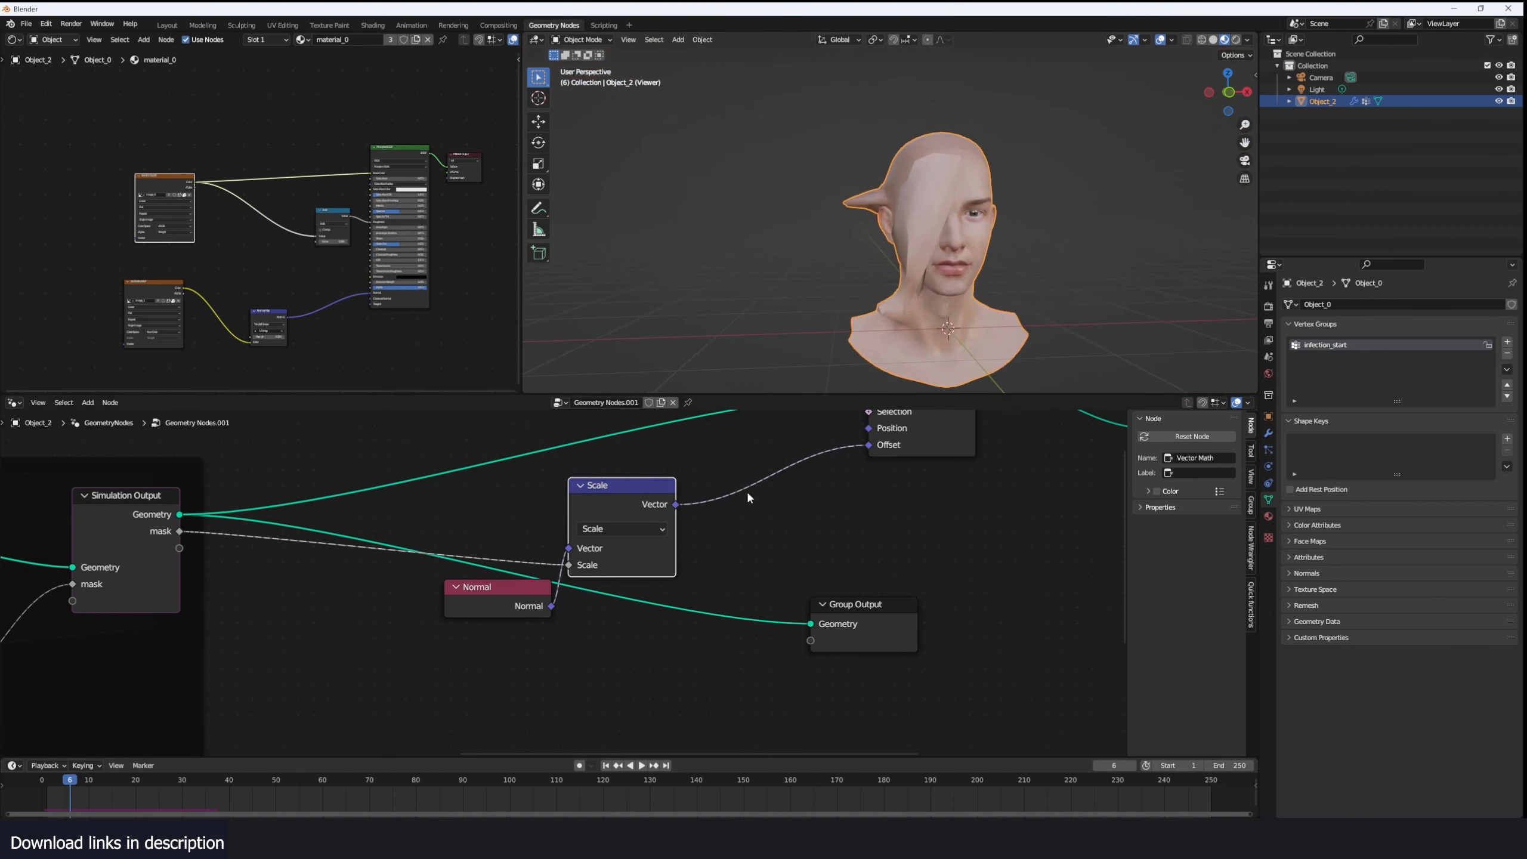
{"action": "key", "text": "shift+d"}
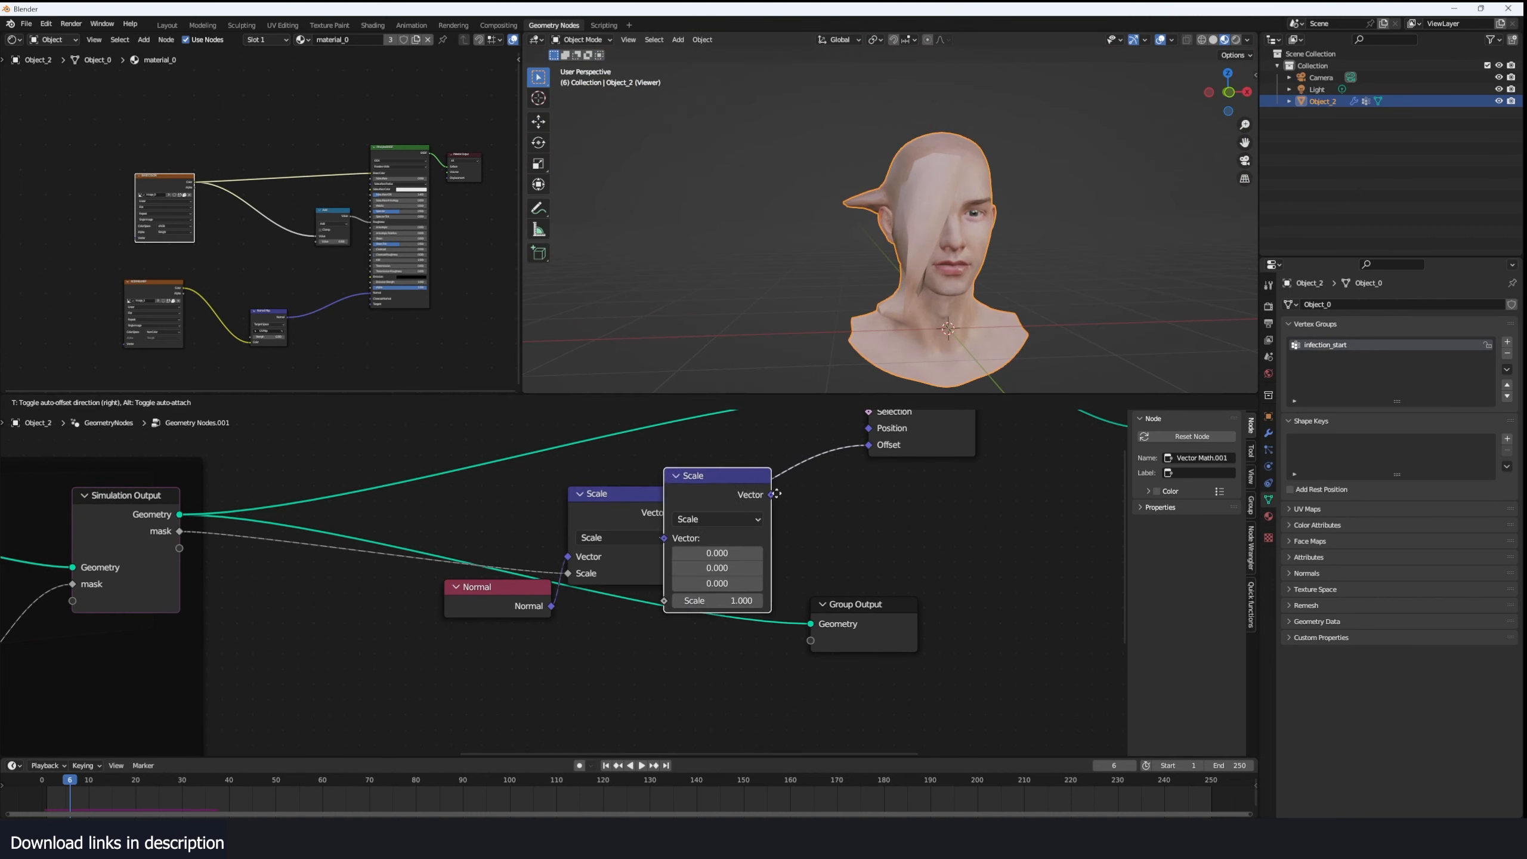
{"action": "left_click", "coordinate": [847, 490]}
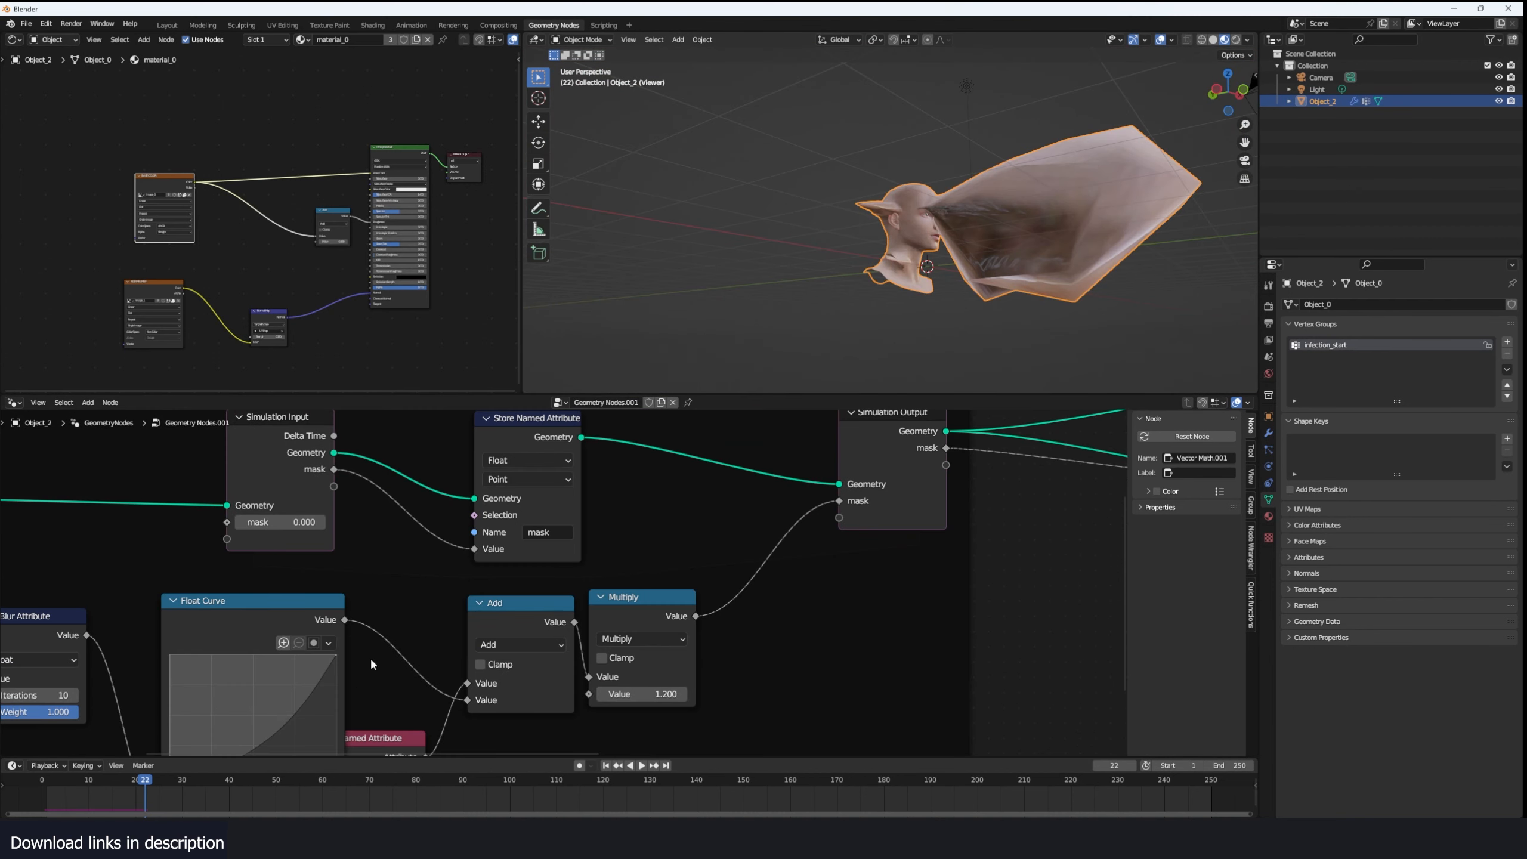
{"action": "scroll", "coordinate": [744, 592], "scroll_direction": "down", "scroll_amount": 2}
{"action": "middle_click_drag", "start_coordinate": [744, 593], "coordinate": [646, 601]}
{"action": "scroll", "coordinate": [395, 518], "scroll_direction": "up", "scroll_amount": 1}
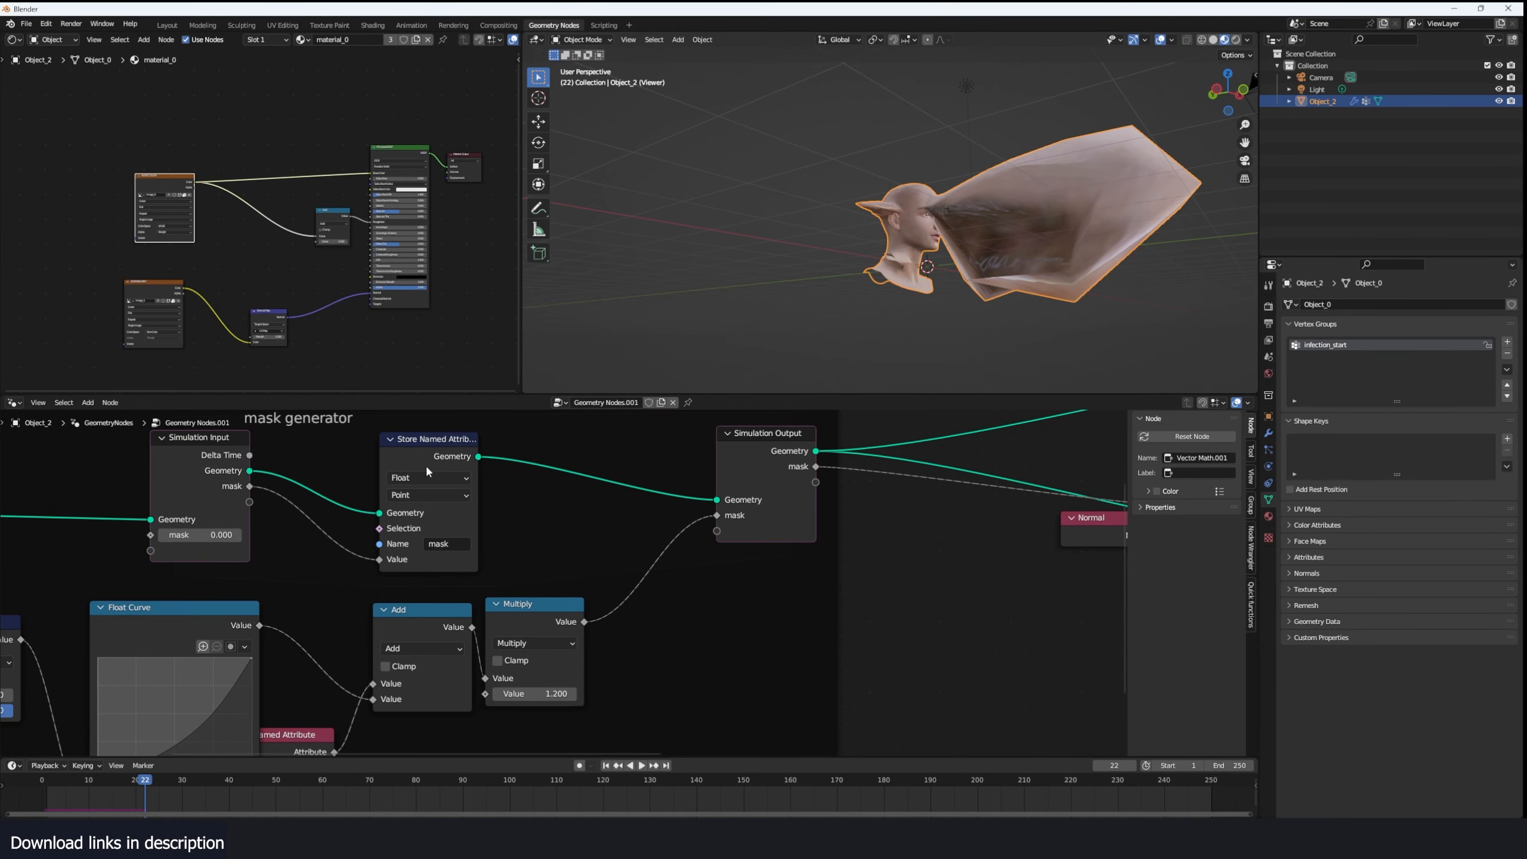
{"action": "left_click", "coordinate": [13, 39]}
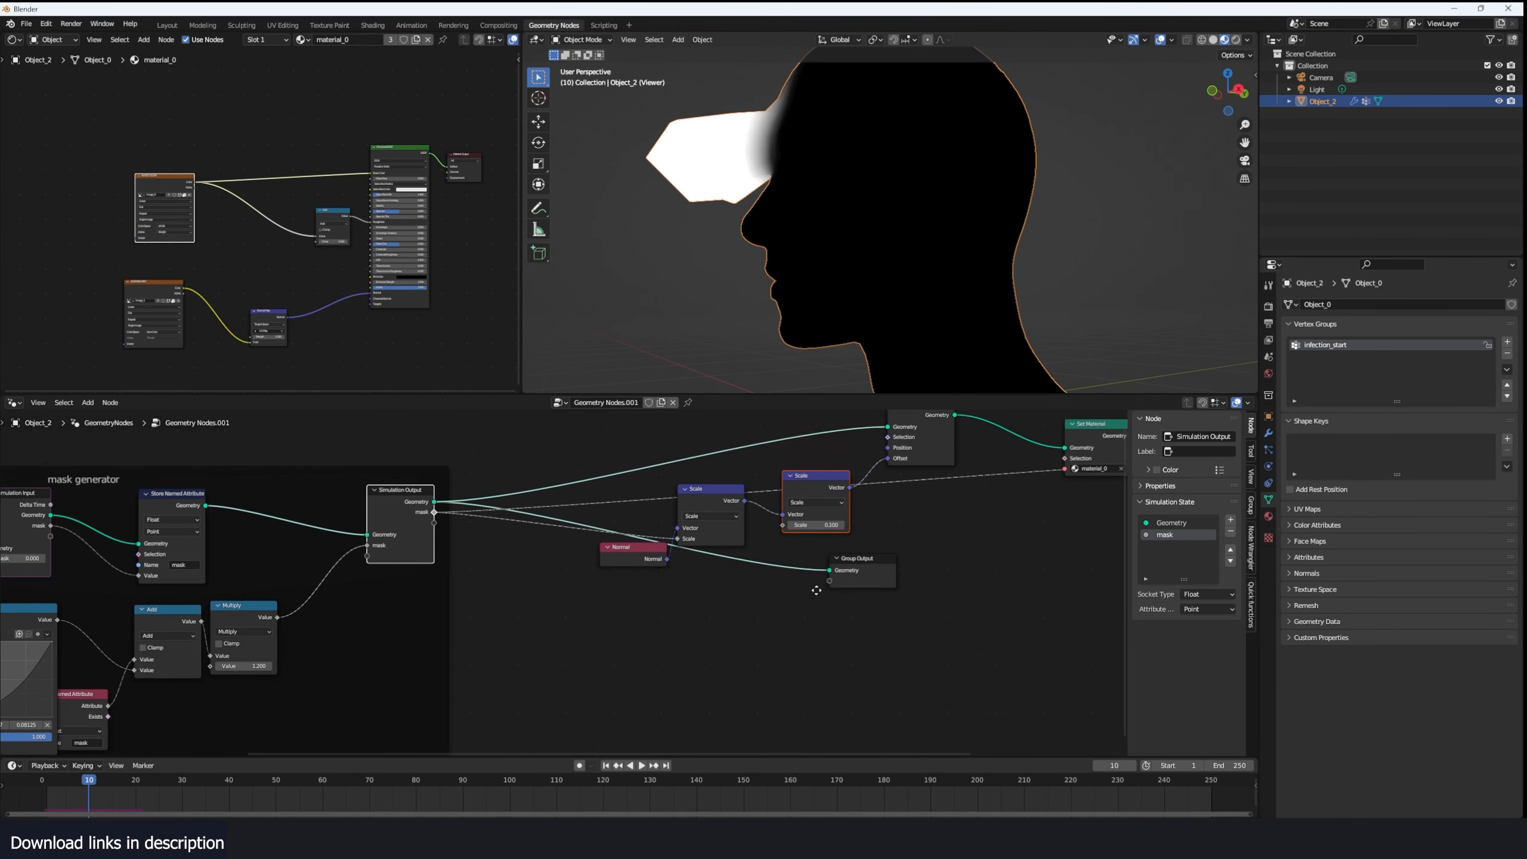
- Preview the mask through the Color Ramp in the viewport while replaying the simulation from the start
{"action": "scroll", "coordinate": [711, 499], "scroll_direction": "up", "scroll_amount": 1}
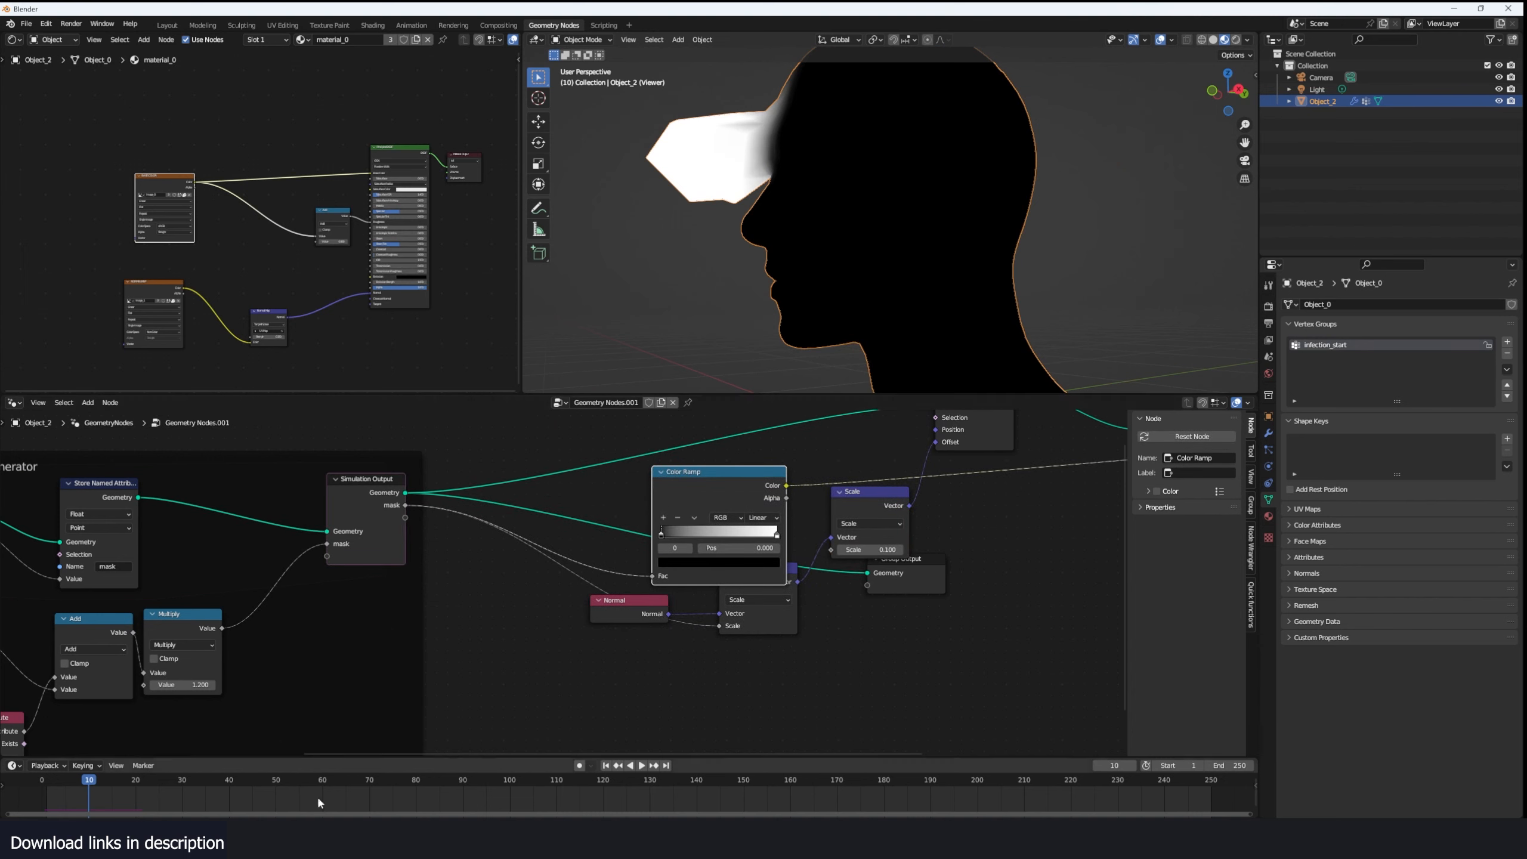
{"action": "left_click_drag", "start_coordinate": [86, 792], "coordinate": [40, 793]}
{"action": "key", "text": "space"}
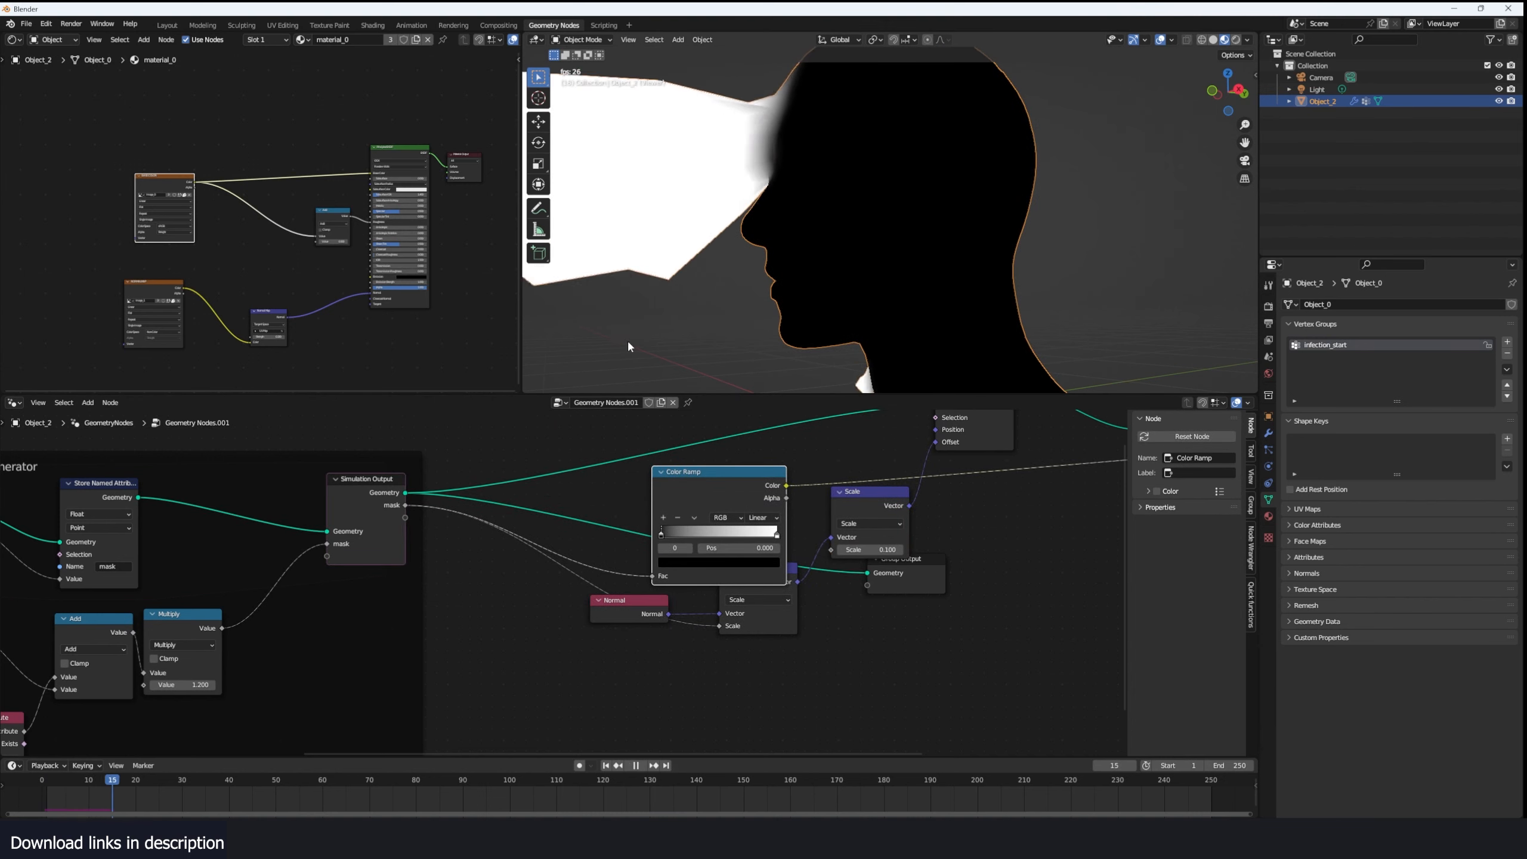
- Route the mask through the Color Ramp into the first Scale node's scale input and rearrange the nodes
{"action": "scroll", "coordinate": [841, 668], "scroll_direction": "down", "scroll_amount": 1}
{"action": "middle_click_drag", "start_coordinate": [859, 653], "coordinate": [753, 678]}
{"action": "scroll", "coordinate": [710, 615], "scroll_direction": "up", "scroll_amount": 2}
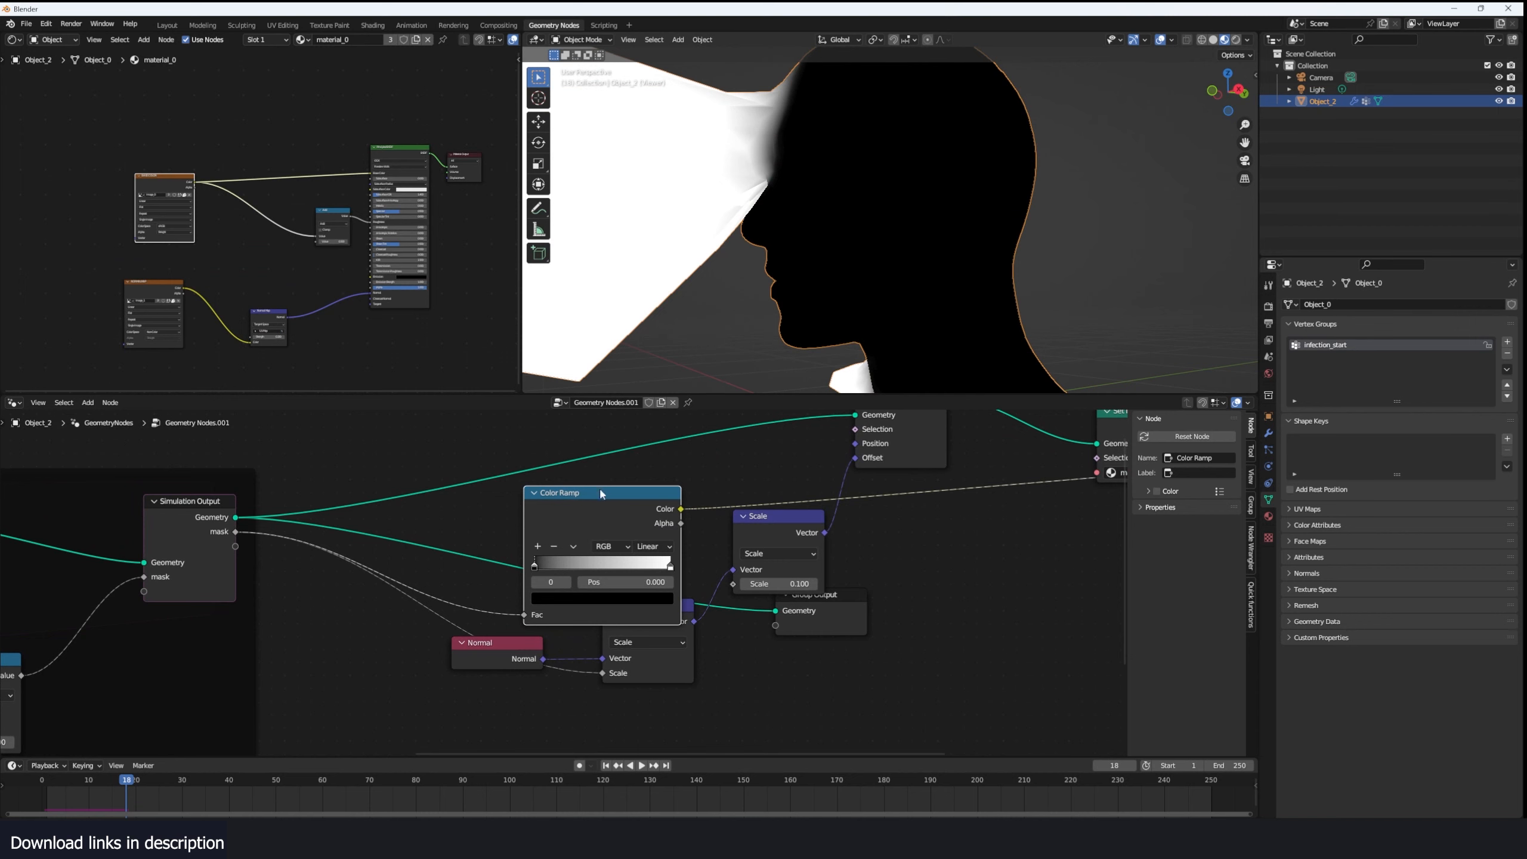
{"action": "left_click_drag", "start_coordinate": [601, 493], "coordinate": [736, 584]}
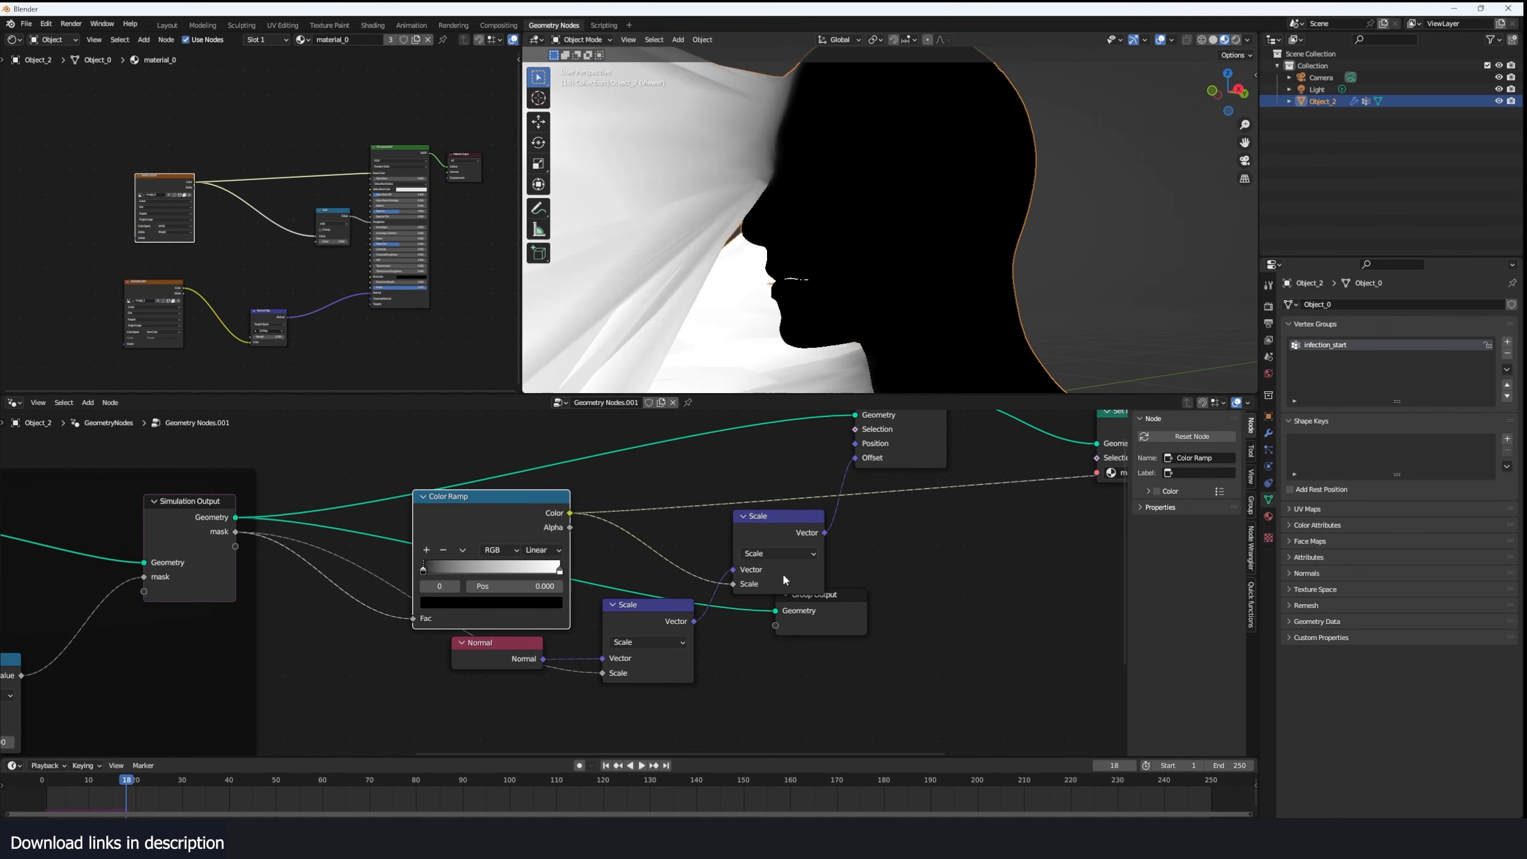
{"action": "scroll", "coordinate": [783, 572], "scroll_direction": "down", "scroll_amount": 4}
{"action": "middle_click_drag", "start_coordinate": [906, 587], "coordinate": [844, 598]}
{"action": "scroll", "coordinate": [805, 599], "scroll_direction": "up", "scroll_amount": 2}
{"action": "left_click_drag", "start_coordinate": [553, 549], "coordinate": [464, 593]}
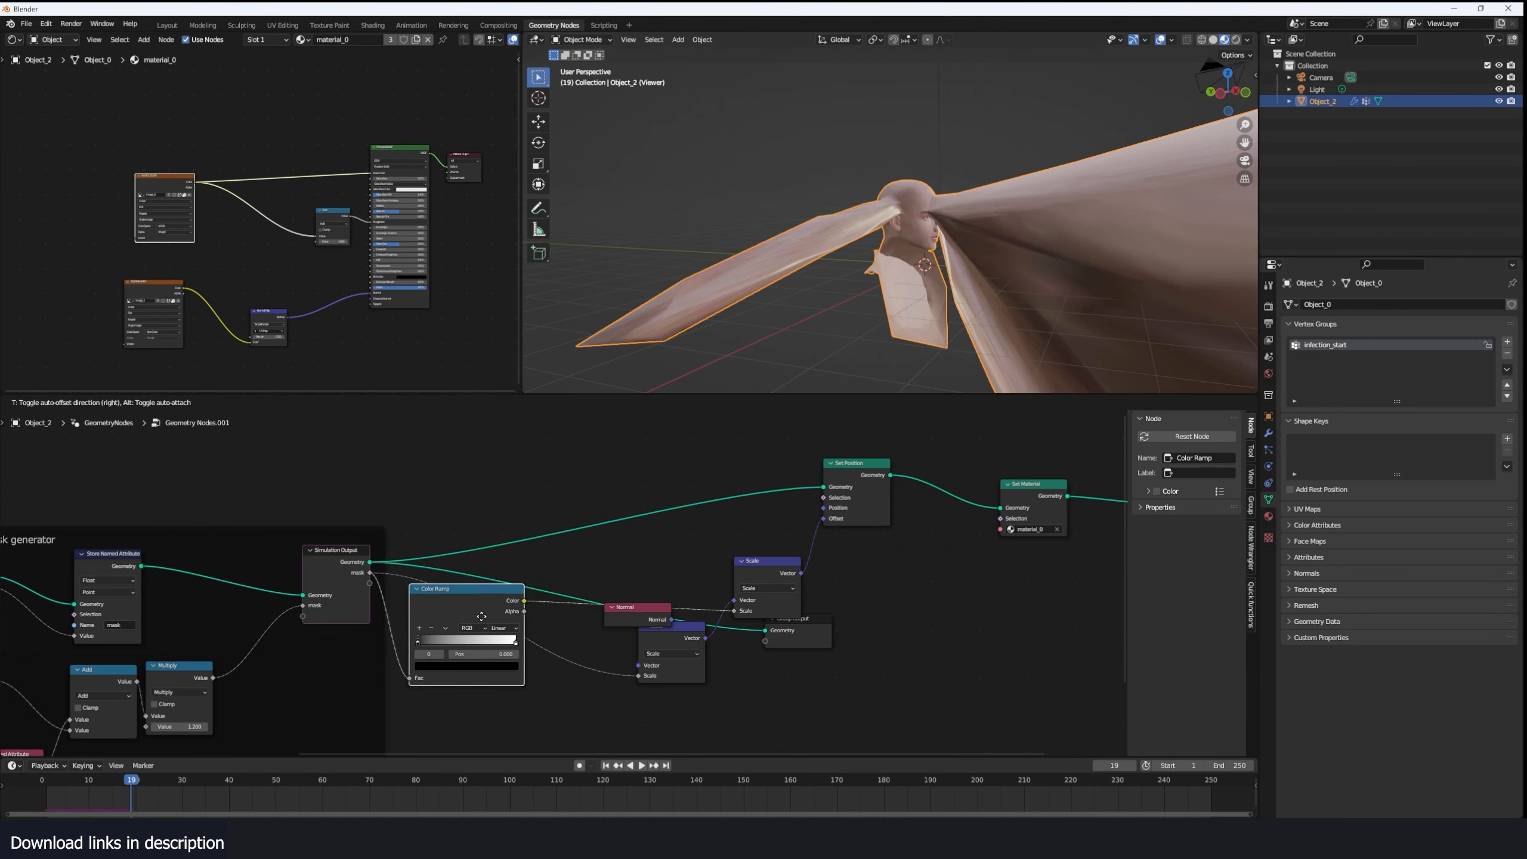
{"action": "left_click_drag", "start_coordinate": [734, 612], "coordinate": [641, 674]}
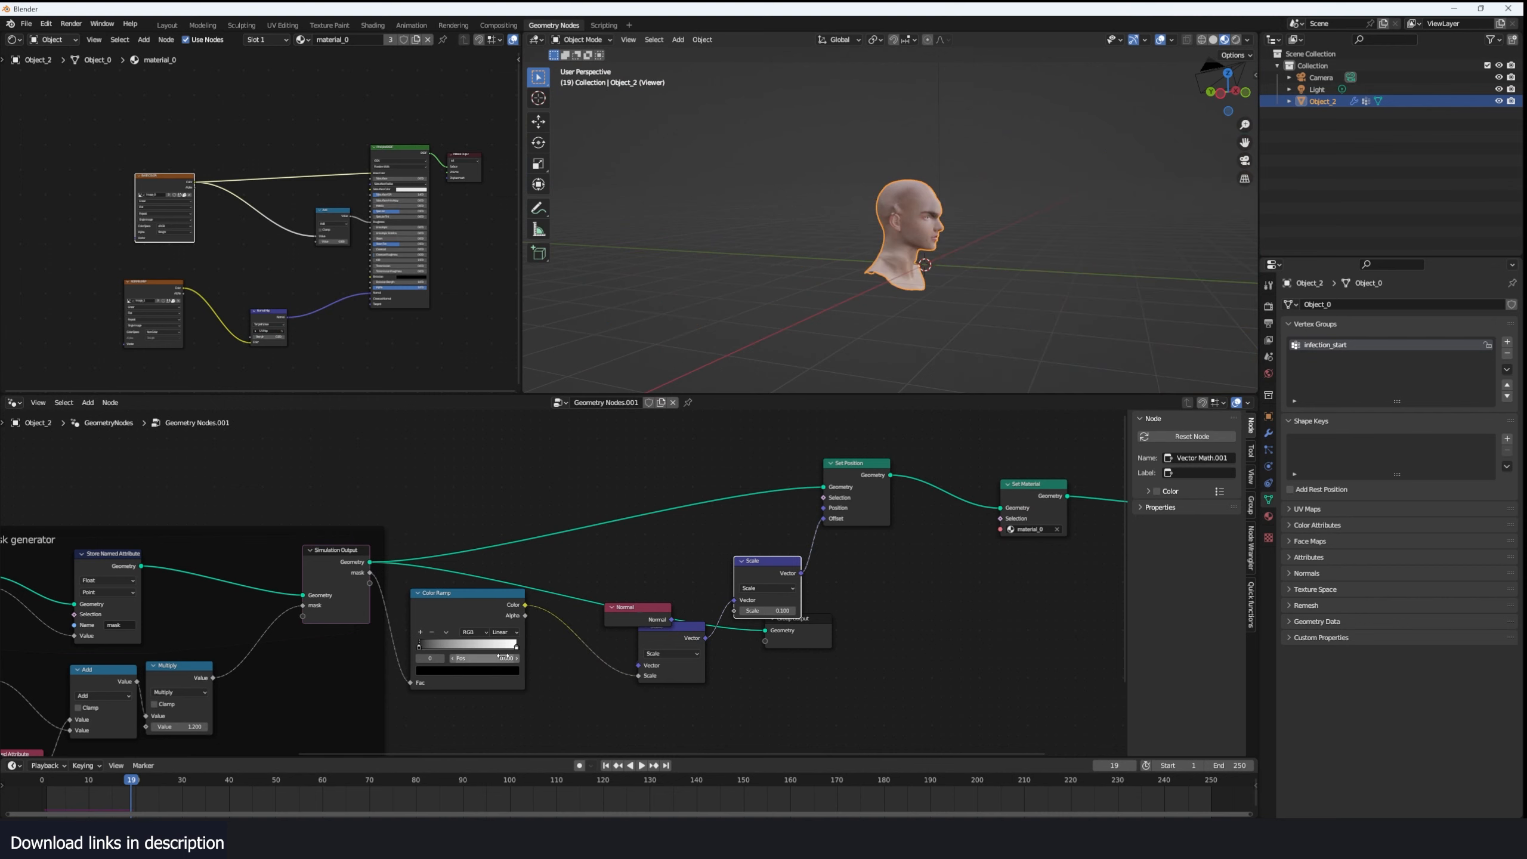
- Replay the simulation from the start twice and examine the displaced skin from both sides of the head and from below
{"action": "left_click", "coordinate": [30, 795]}
{"action": "key", "text": "space"}
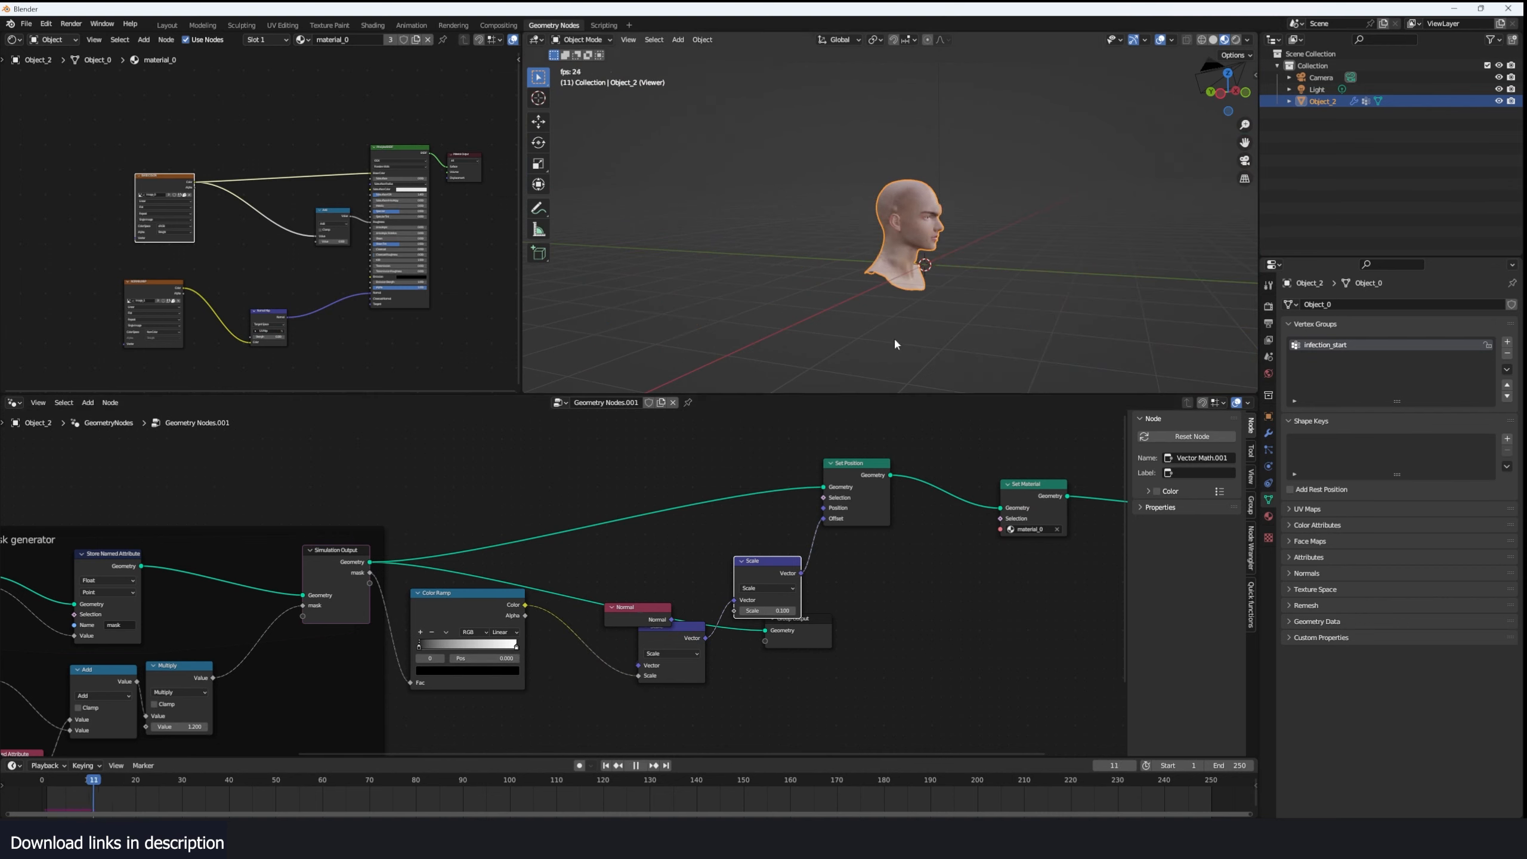
{"action": "scroll", "coordinate": [911, 329], "scroll_direction": "up", "scroll_amount": 4}
{"action": "middle_click_drag", "start_coordinate": [914, 324], "coordinate": [938, 294]}
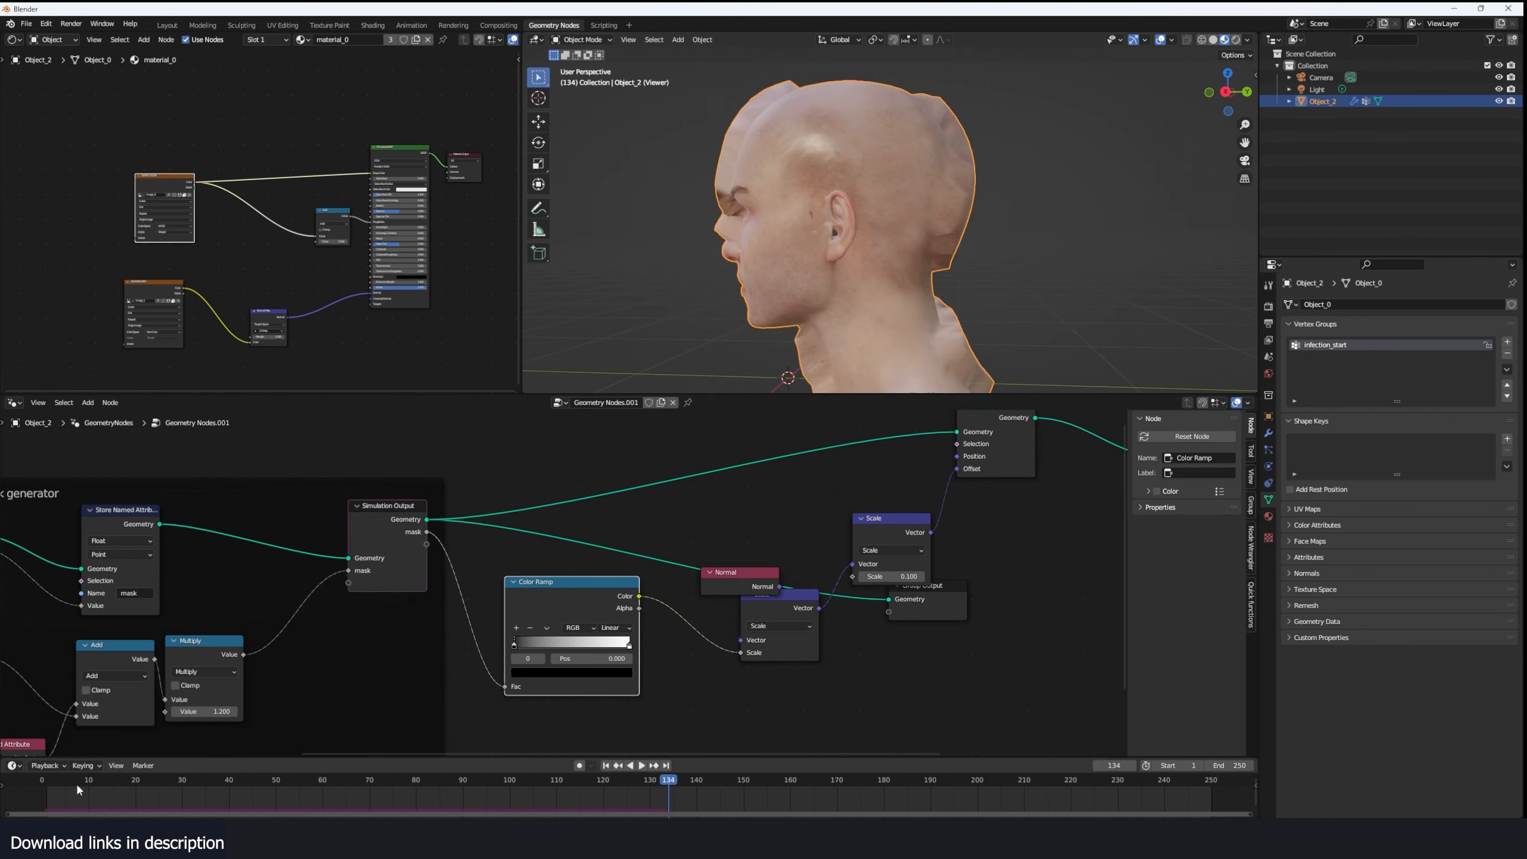
{"action": "left_click", "coordinate": [44, 786]}
{"action": "key", "text": "space"}
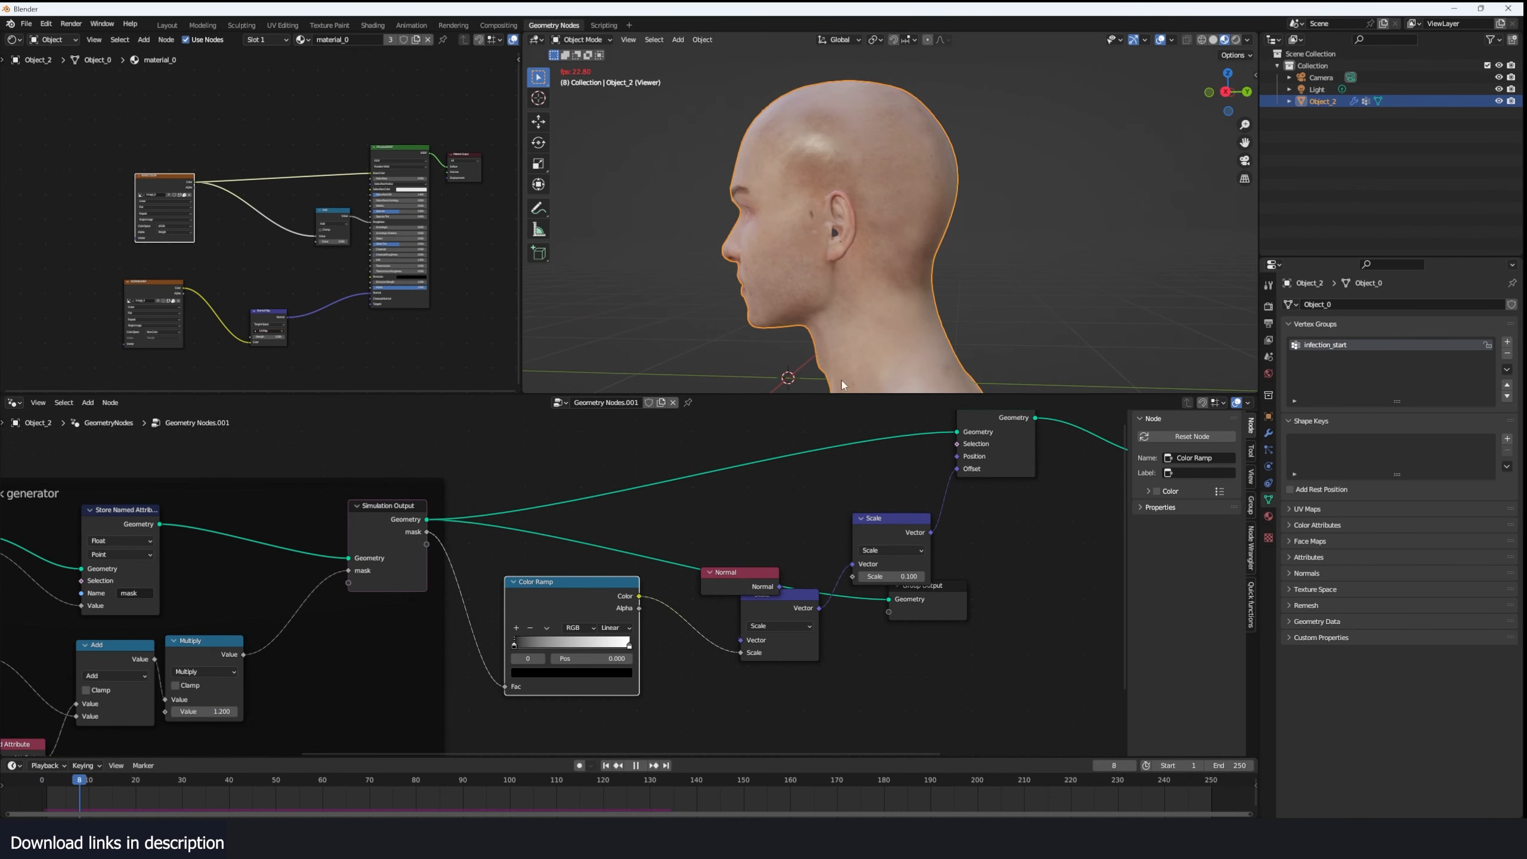
{"action": "middle_click_drag", "start_coordinate": [776, 296], "coordinate": [871, 122]}
{"action": "key", "text": "space"}
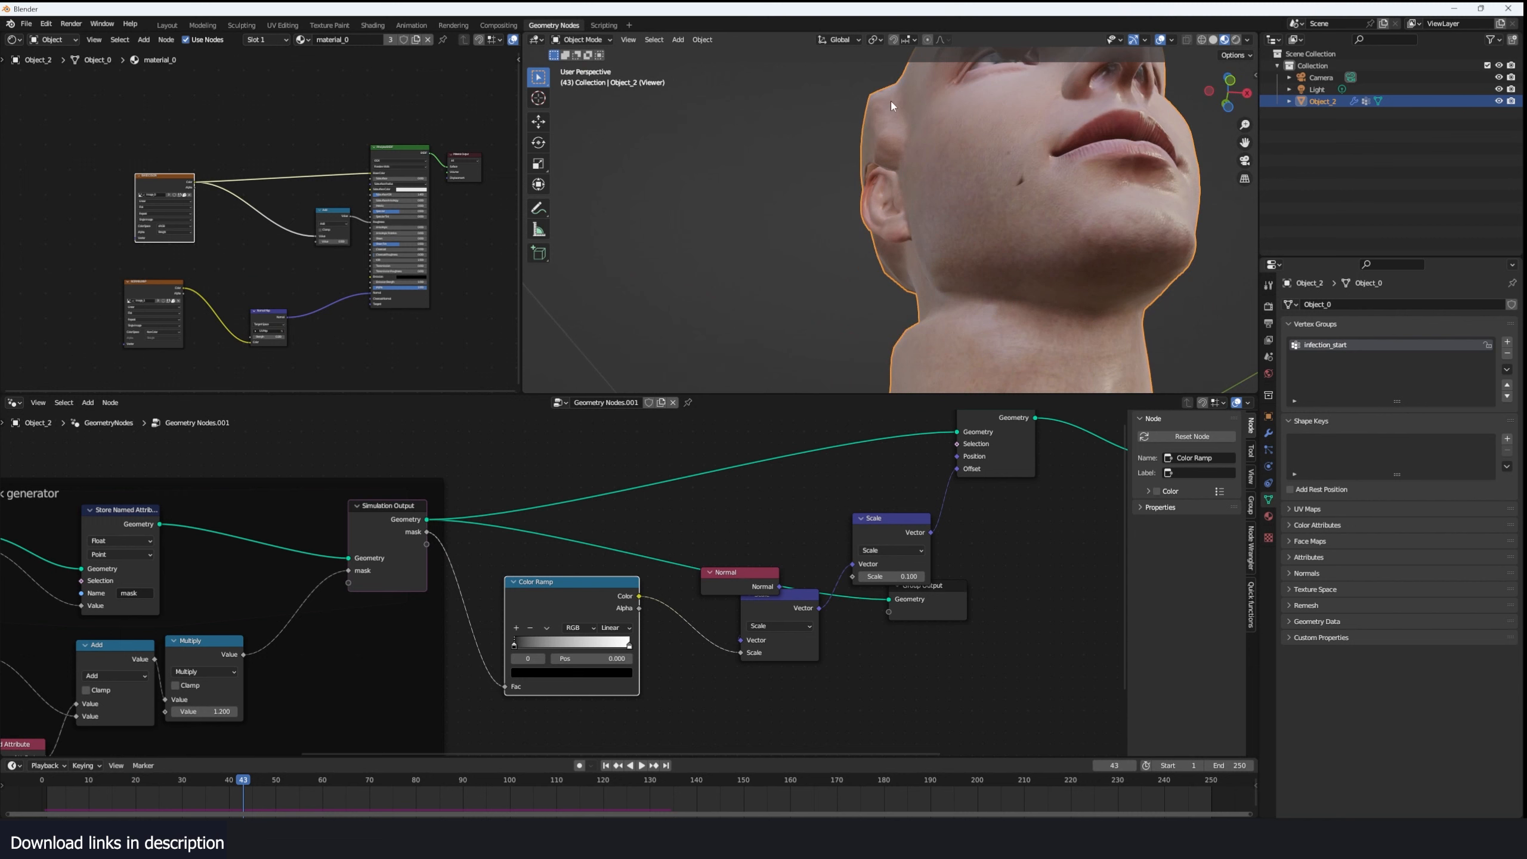
- Preview the Color Ramp's mask output in the viewport and view the whole head from the side
{"action": "scroll", "coordinate": [916, 542], "scroll_direction": "up", "scroll_amount": 2}
{"action": "left_click_drag", "start_coordinate": [820, 557], "coordinate": [775, 462]}
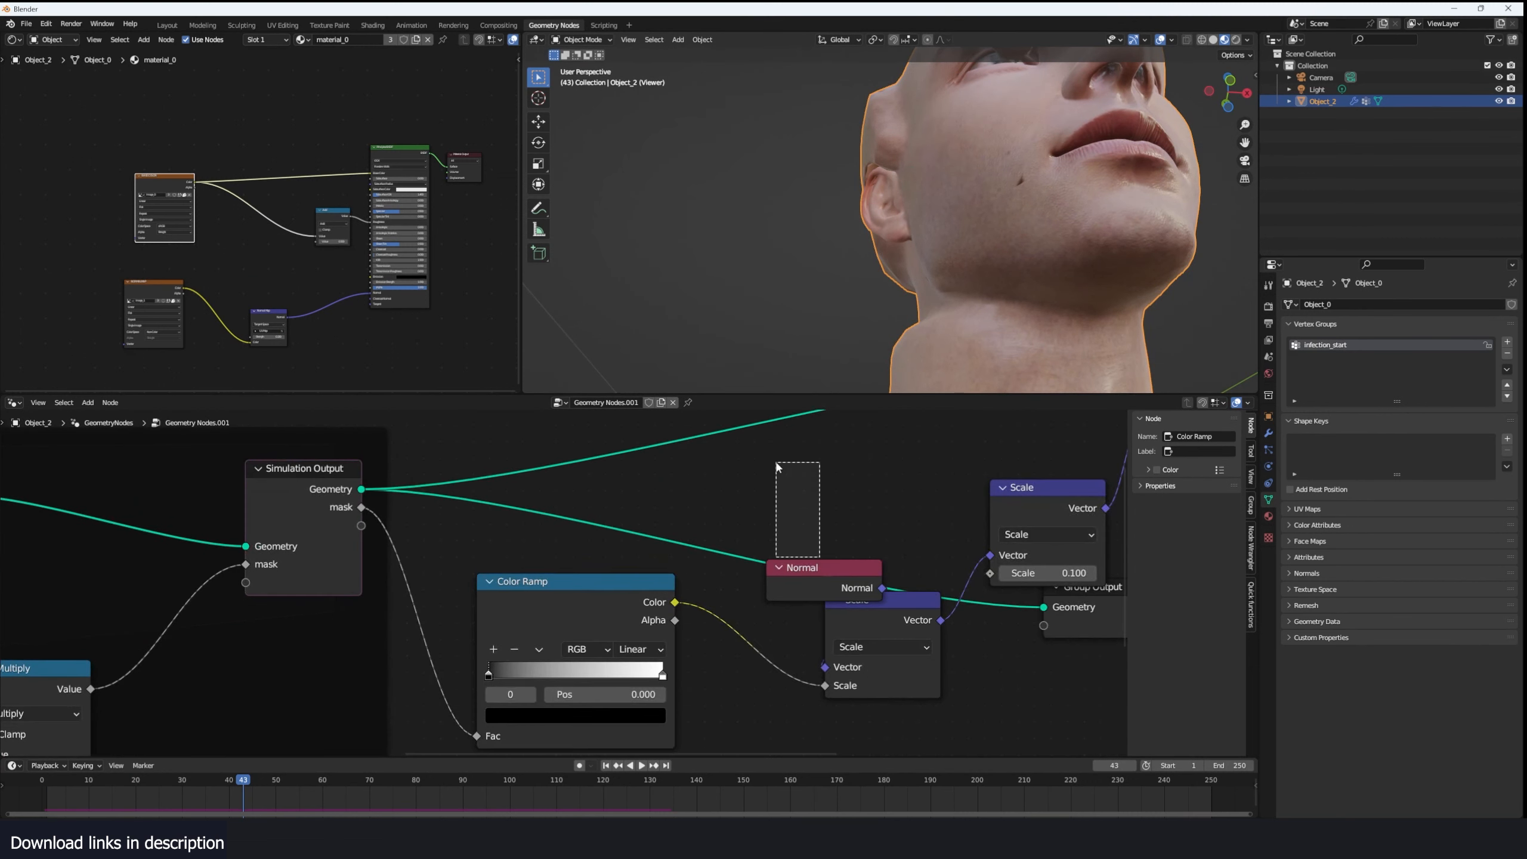
{"action": "scroll", "coordinate": [605, 597], "scroll_direction": "down", "scroll_amount": 2}
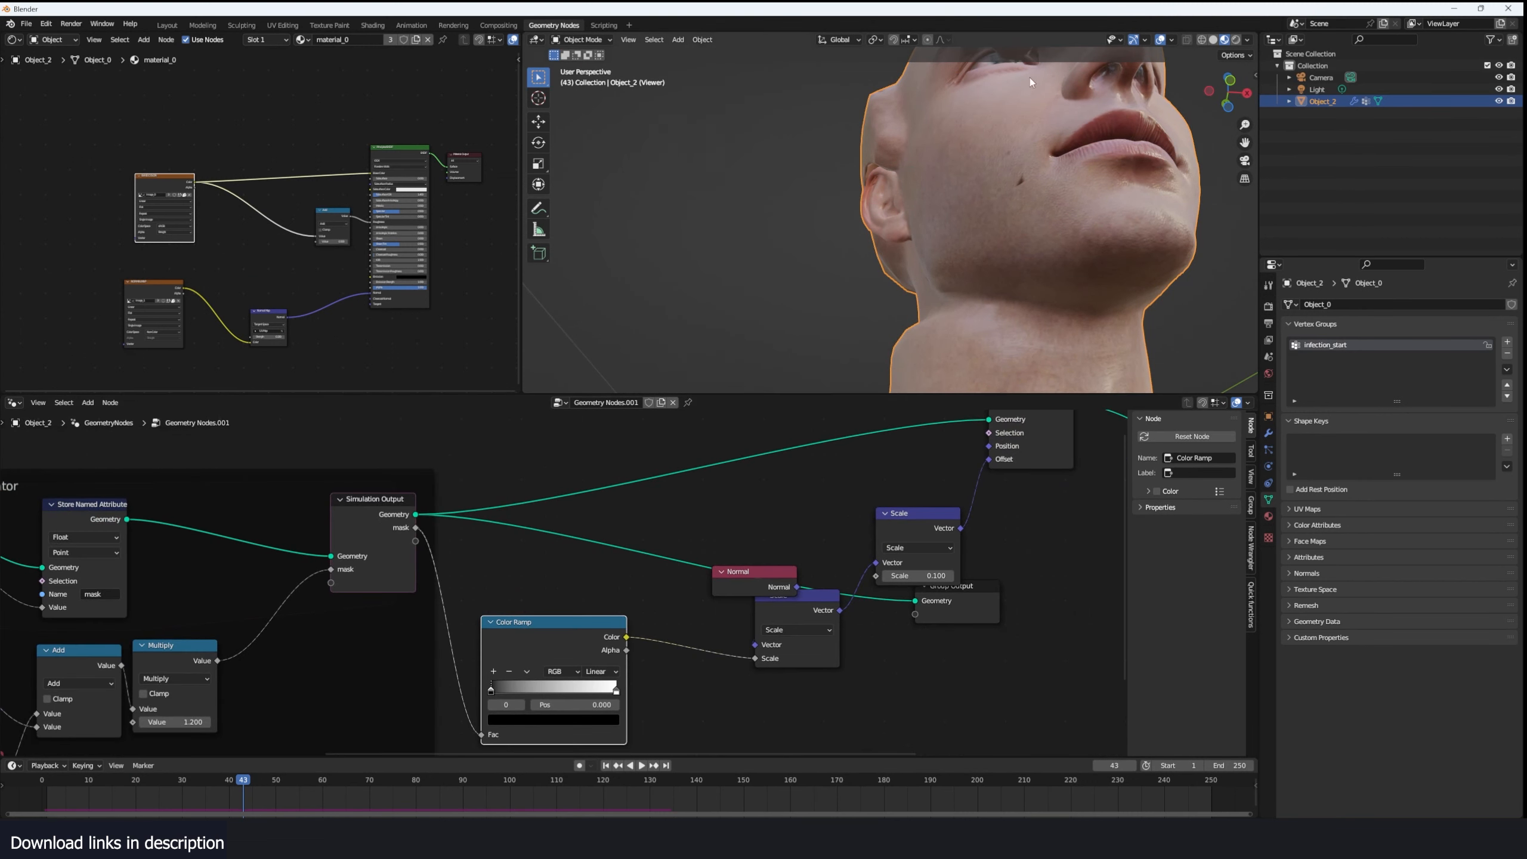
{"action": "left_click", "coordinate": [608, 621], "text": "ctrl+shift"}
{"action": "middle_click_drag", "start_coordinate": [962, 204], "coordinate": [914, 146]}
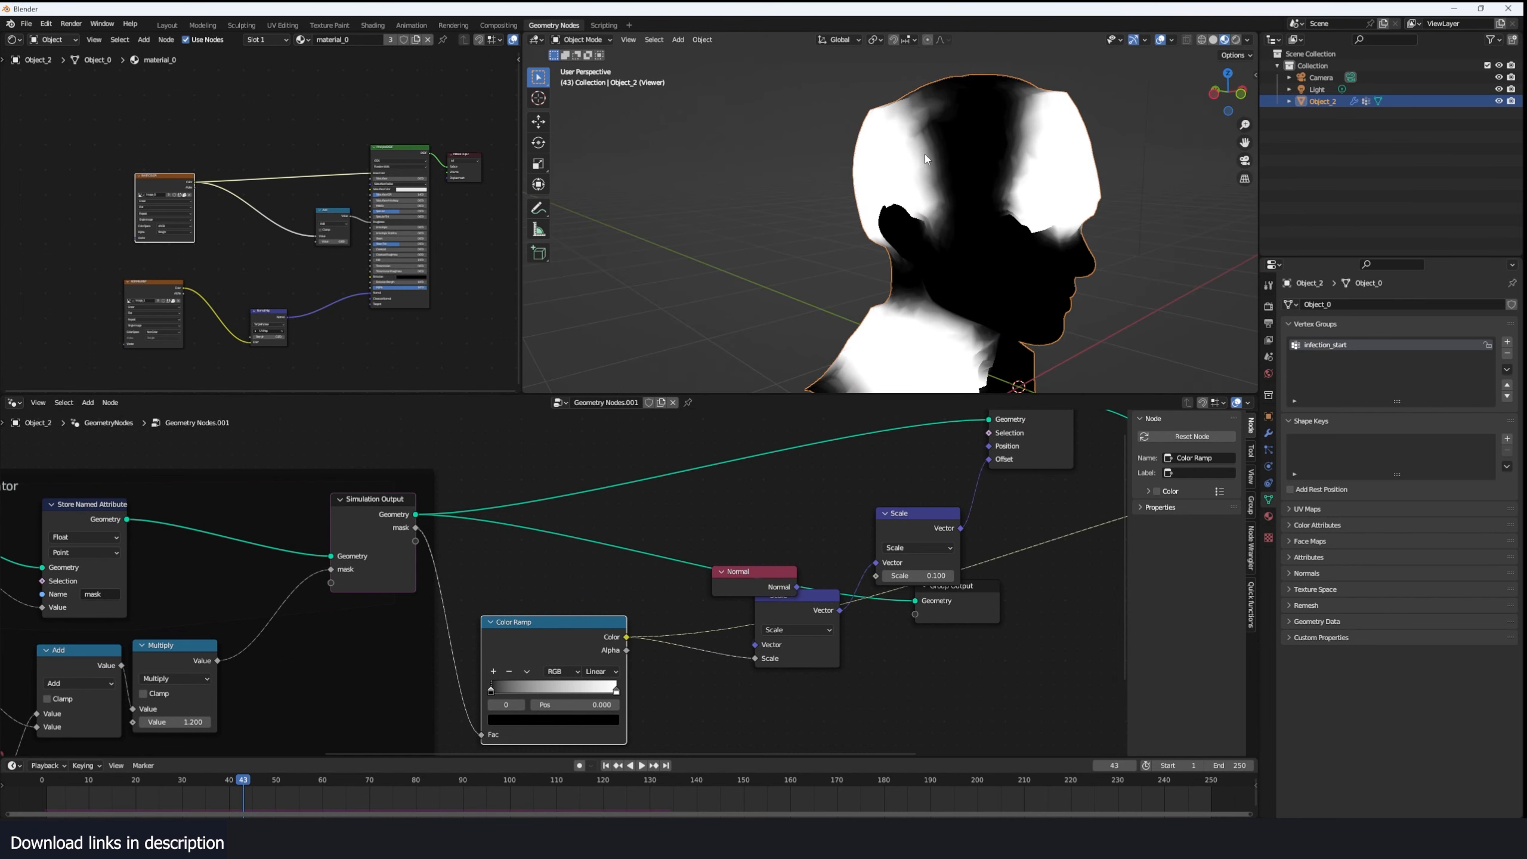
- Insert a Blur Attribute node between the Color Ramp and the first Scale node and set its iterations to 6
{"action": "scroll", "coordinate": [723, 644], "scroll_direction": "up", "scroll_amount": 1}
{"action": "left_click_drag", "start_coordinate": [841, 529], "coordinate": [908, 562]}
{"action": "key", "text": "shift+a"}
{"action": "type", "text": "blur"}
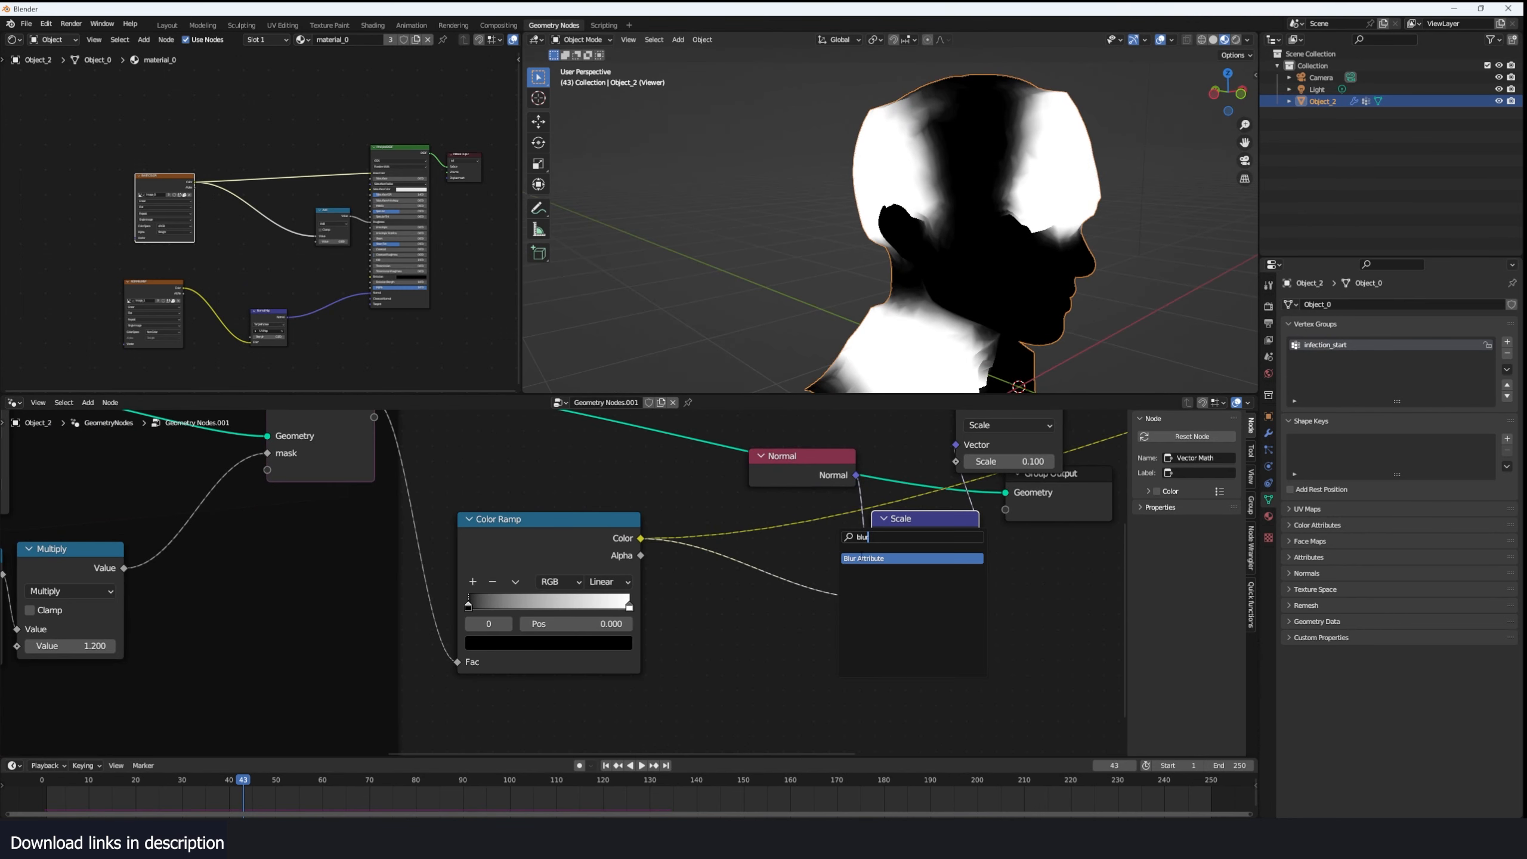
{"action": "key", "text": "Return"}
{"action": "left_click", "coordinate": [764, 582]}
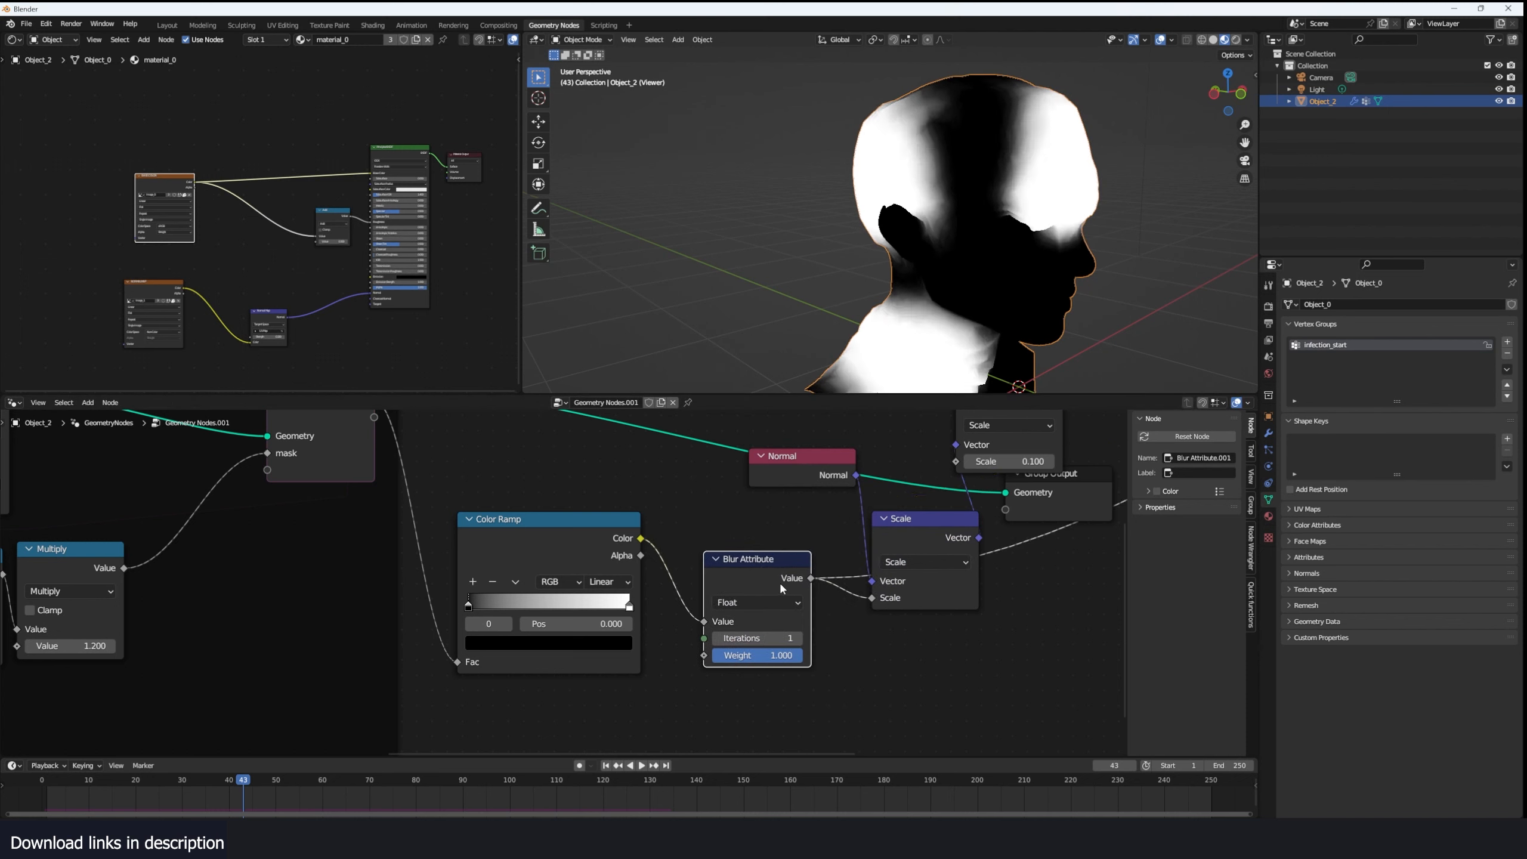
{"action": "left_click", "coordinate": [797, 638]}
{"action": "left_click", "coordinate": [798, 638]}
{"action": "left_click", "coordinate": [798, 638]}
{"action": "left_click", "coordinate": [797, 638]}
- Replay the simulation with the final geometry shown and examine the smoothed displacement from the side
{"action": "mouse_move", "coordinate": [1040, 361]}
{"action": "middle_mouse_down"}
{"action": "mouse_move", "coordinate": [893, 370]}
{"action": "mouse_move", "coordinate": [1010, 353]}
{"action": "middle_mouse_up"}
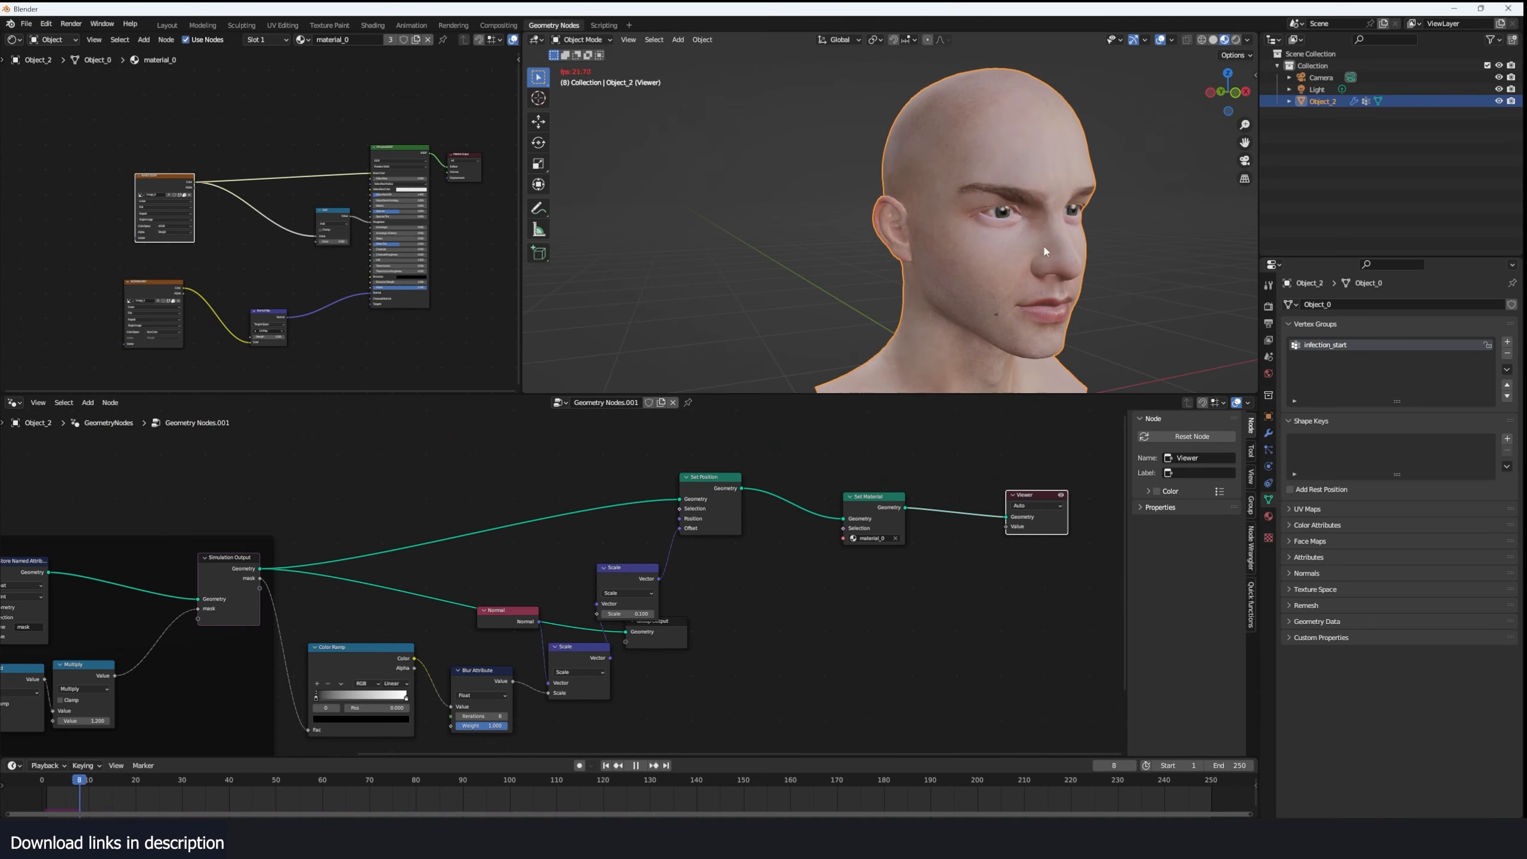
{"action": "middle_click_drag", "start_coordinate": [1044, 247], "coordinate": [1106, 191]}
{"action": "key", "text": "space"}
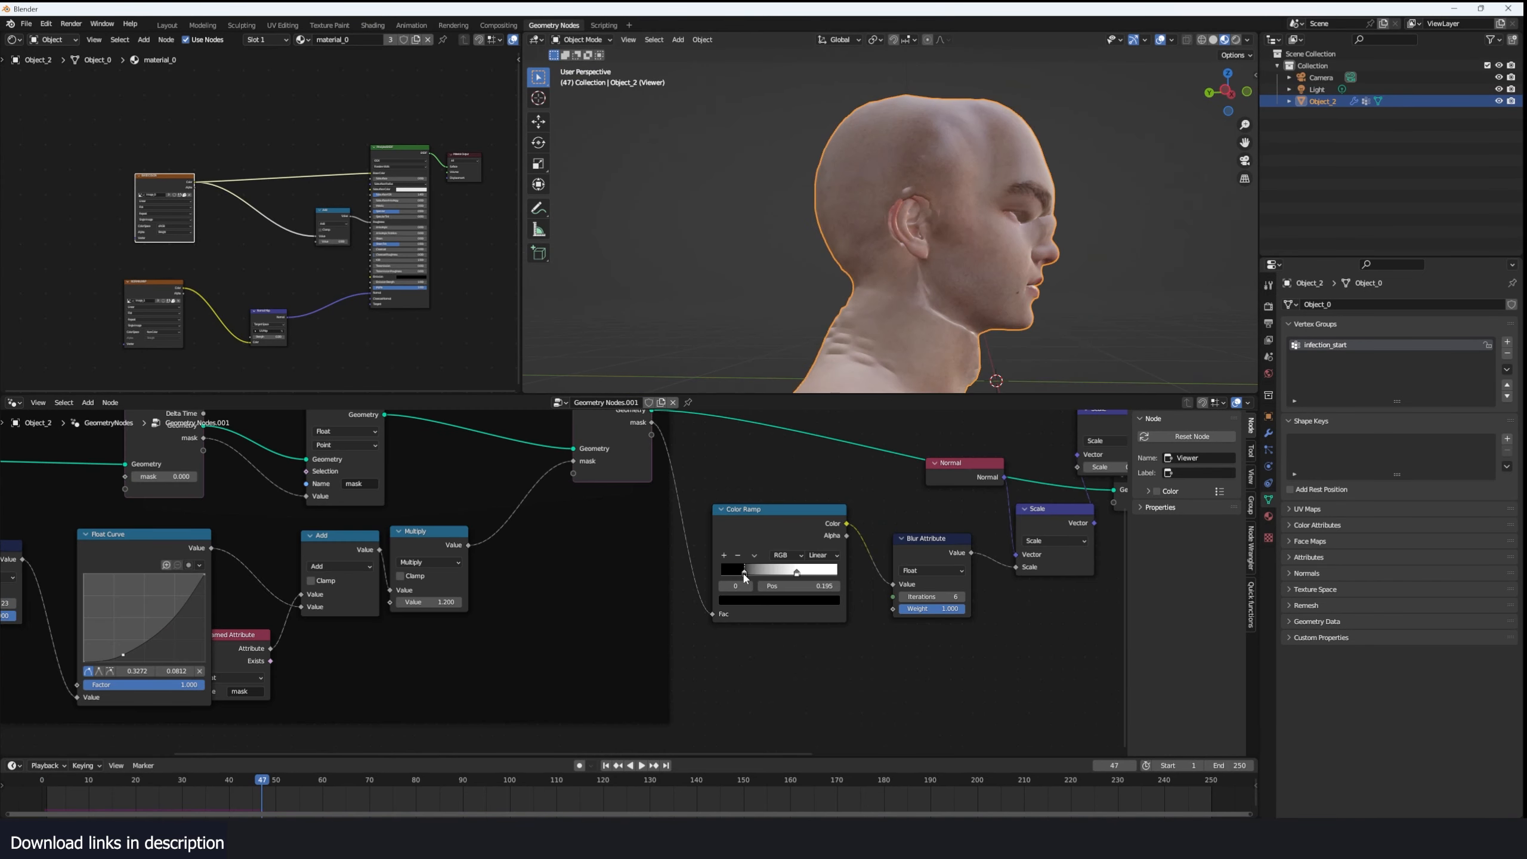
- Replace the Color Ramp with a Float Curve feeding Blur Attribute and shape it into an S-curve
{"action": "left_click", "coordinate": [793, 518]}
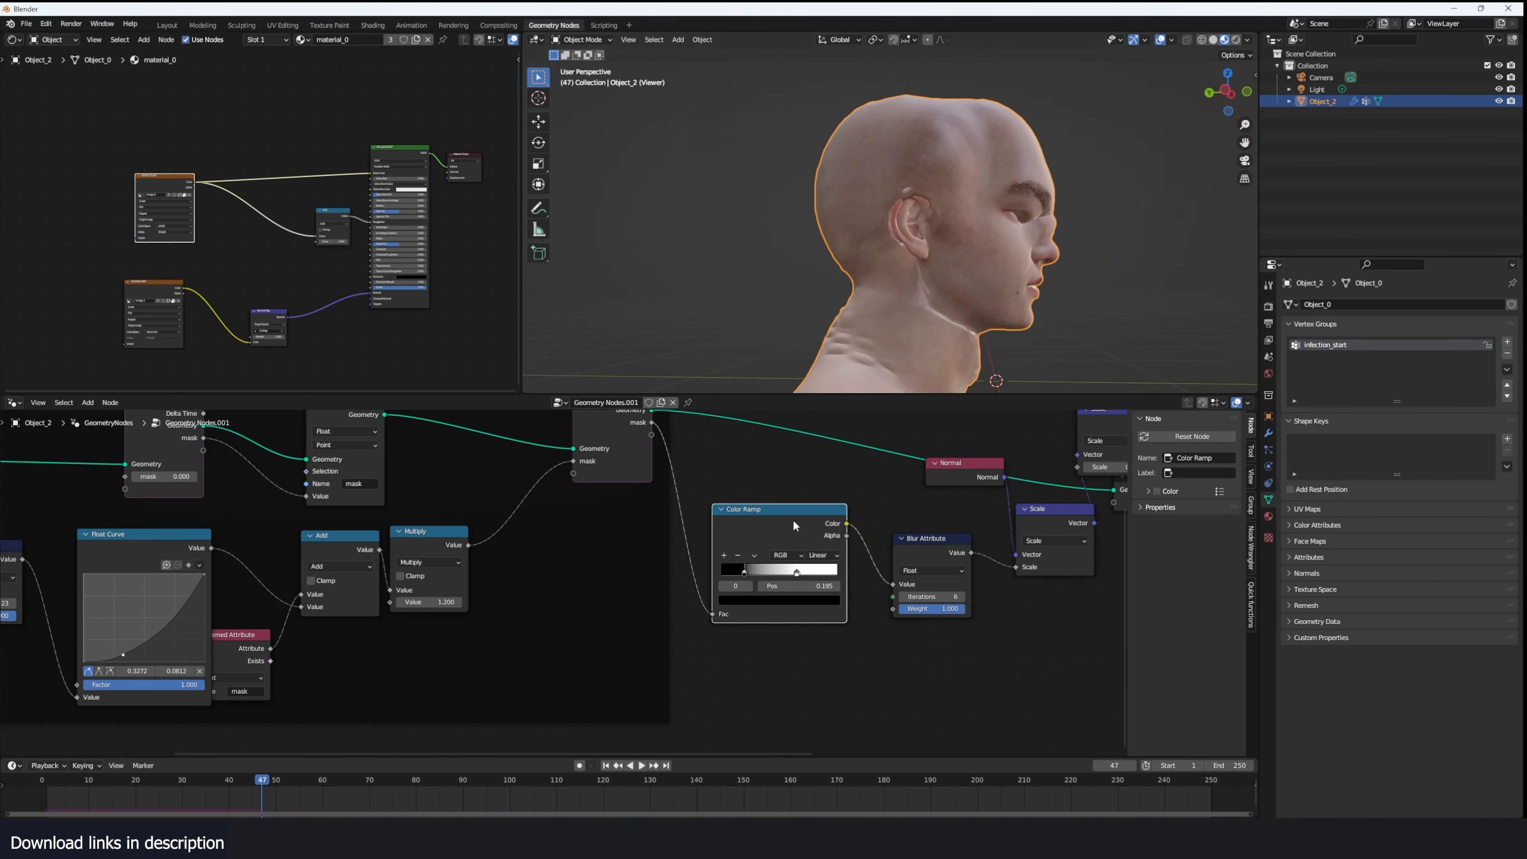
{"action": "key", "text": "ctrl+x"}
{"action": "key", "text": "shift+a"}
{"action": "left_click", "coordinate": [788, 527]}
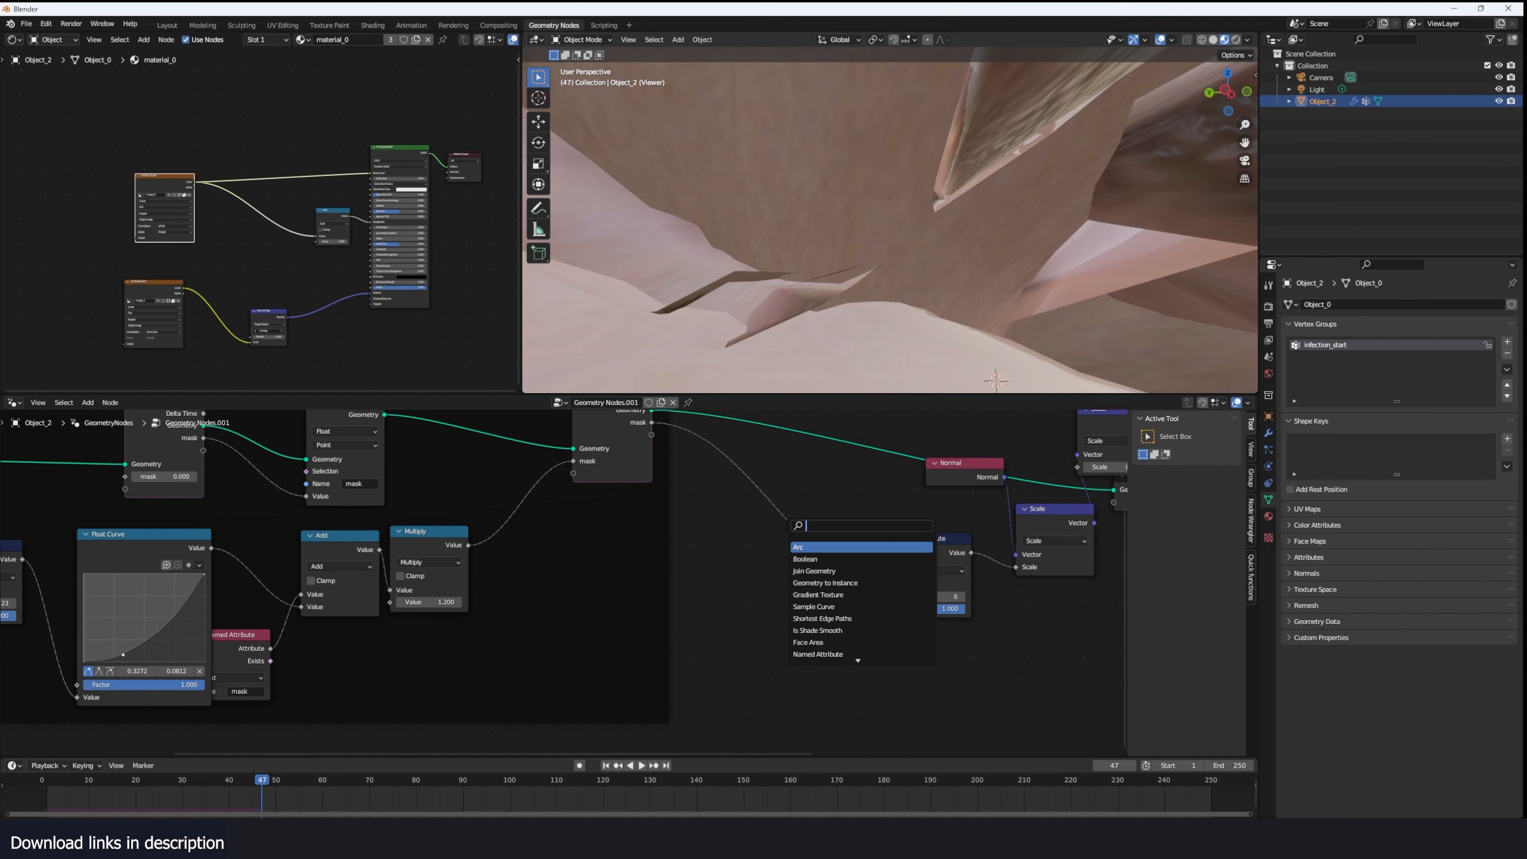
{"action": "type", "text": "float"}
{"action": "key", "text": "Return"}
{"action": "left_click", "coordinate": [764, 534]}
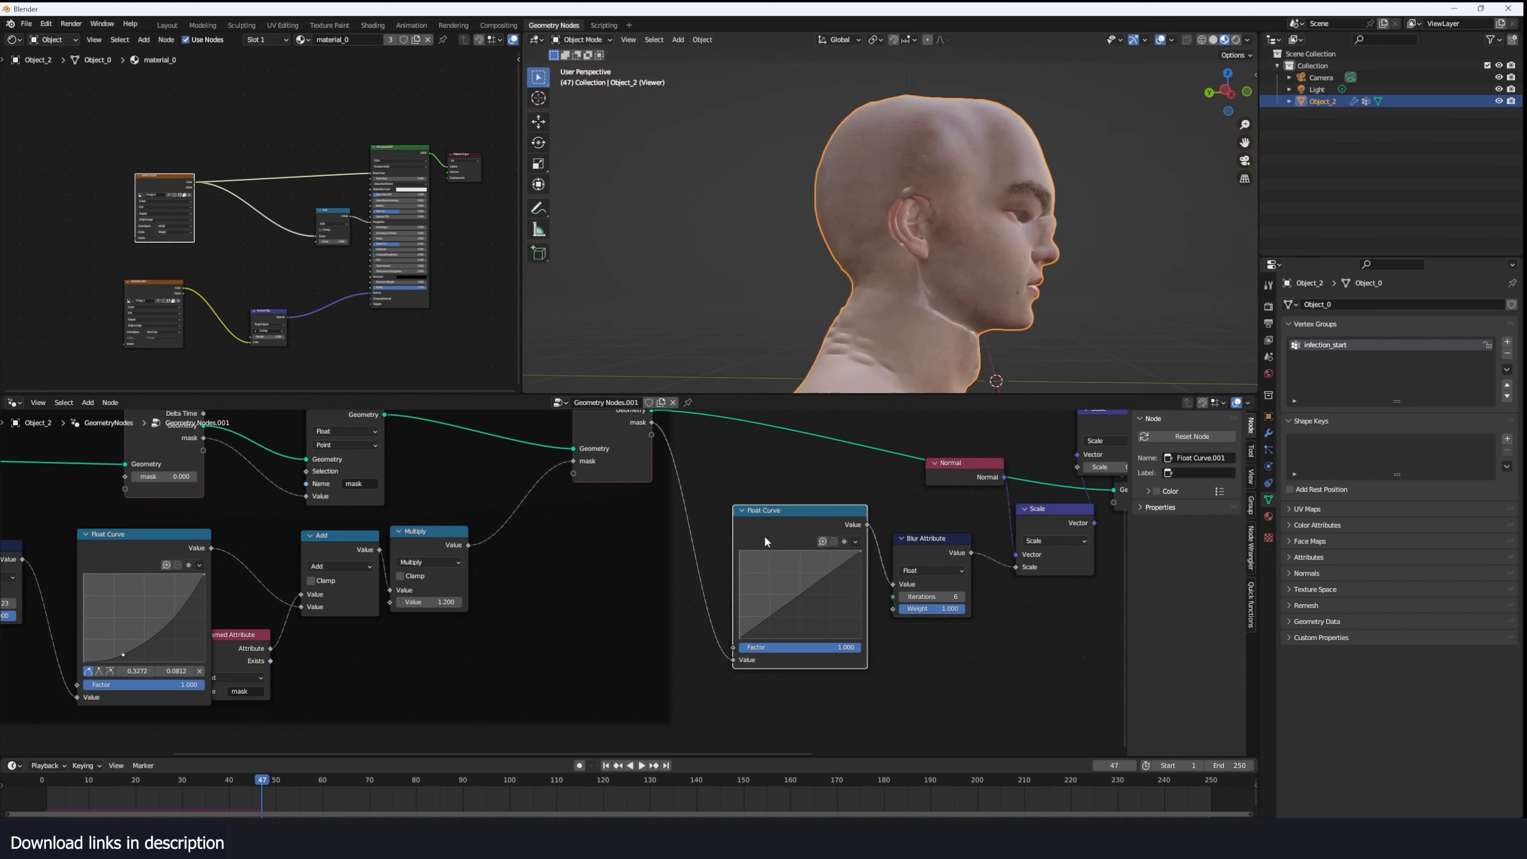
{"action": "left_click_drag", "start_coordinate": [755, 616], "coordinate": [762, 618]}
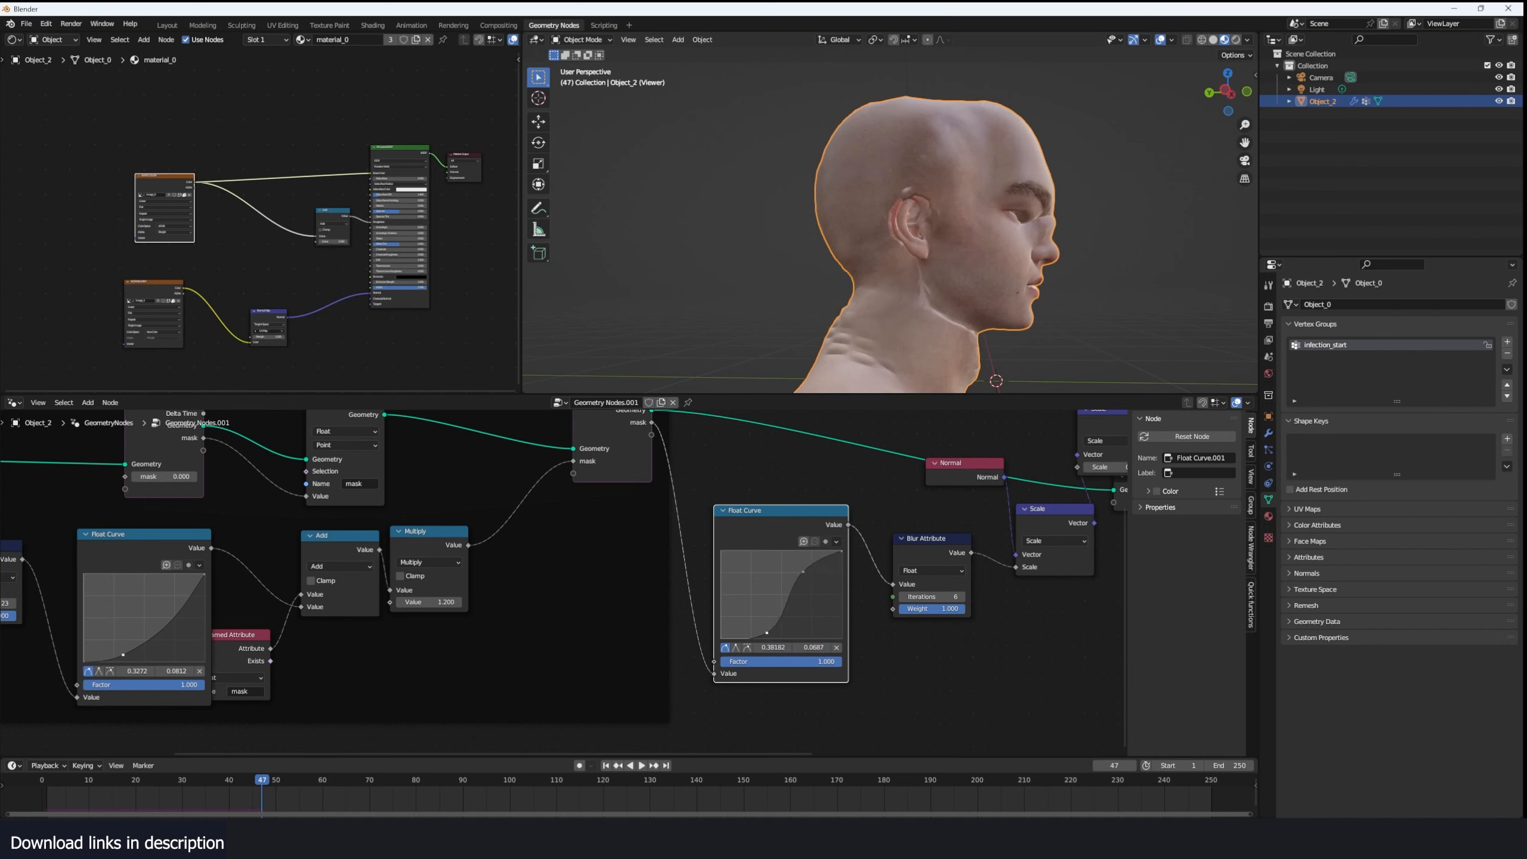
- Replay the simulation from the start and check the curve-driven displacement while turning around the head
{"action": "left_click", "coordinate": [80, 799]}
{"action": "key", "text": "space"}
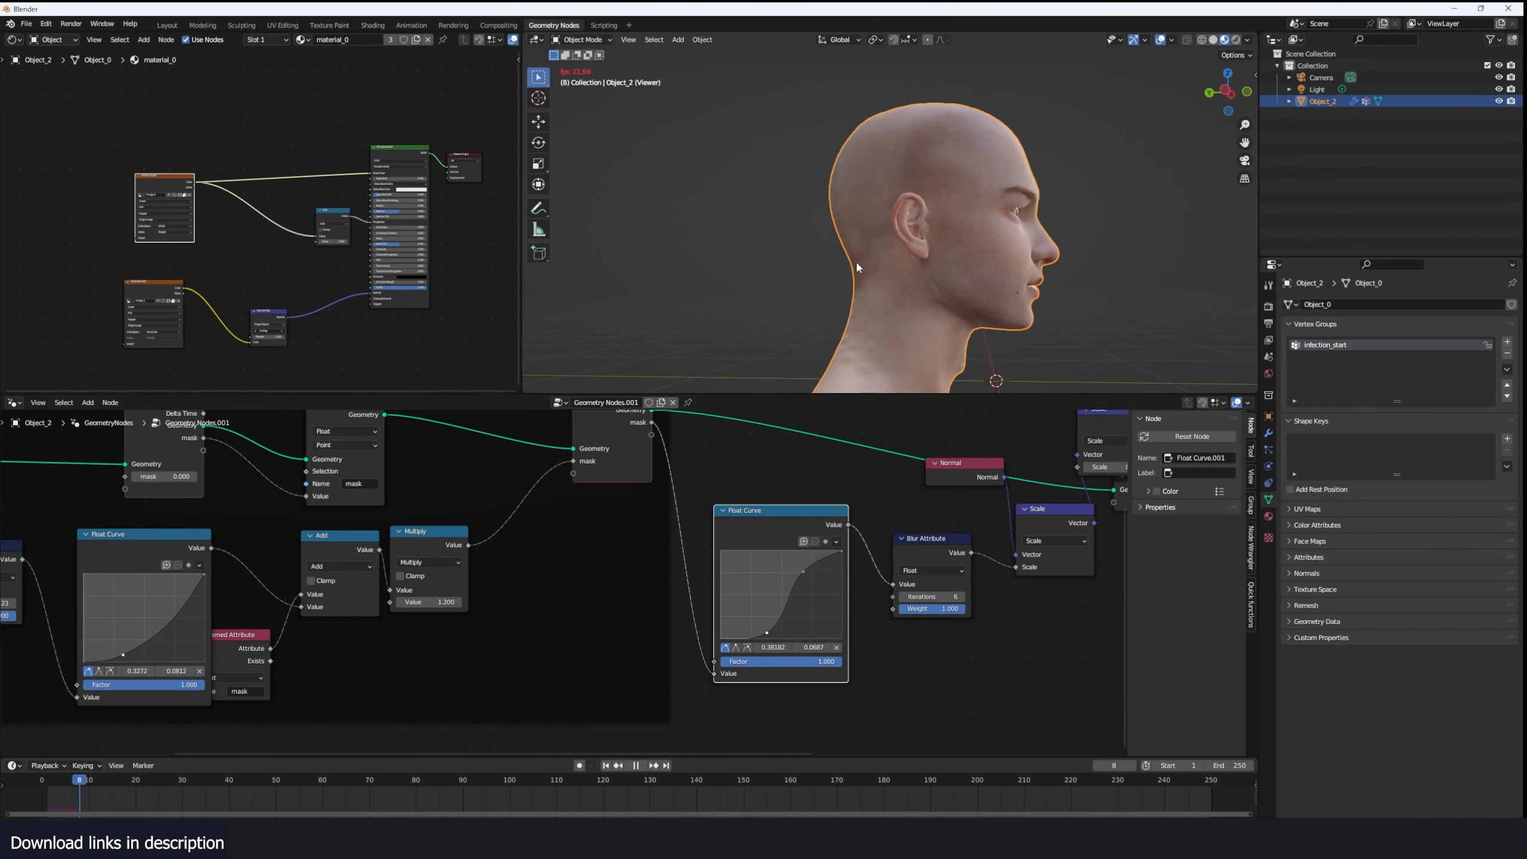
{"action": "middle_click_drag", "start_coordinate": [855, 260], "coordinate": [803, 258]}
{"action": "key", "text": "space"}
- Add an Attribute node above the base color texture in the material and name its attribute mask
{"action": "middle_click_drag", "start_coordinate": [548, 514], "coordinate": [417, 560]}
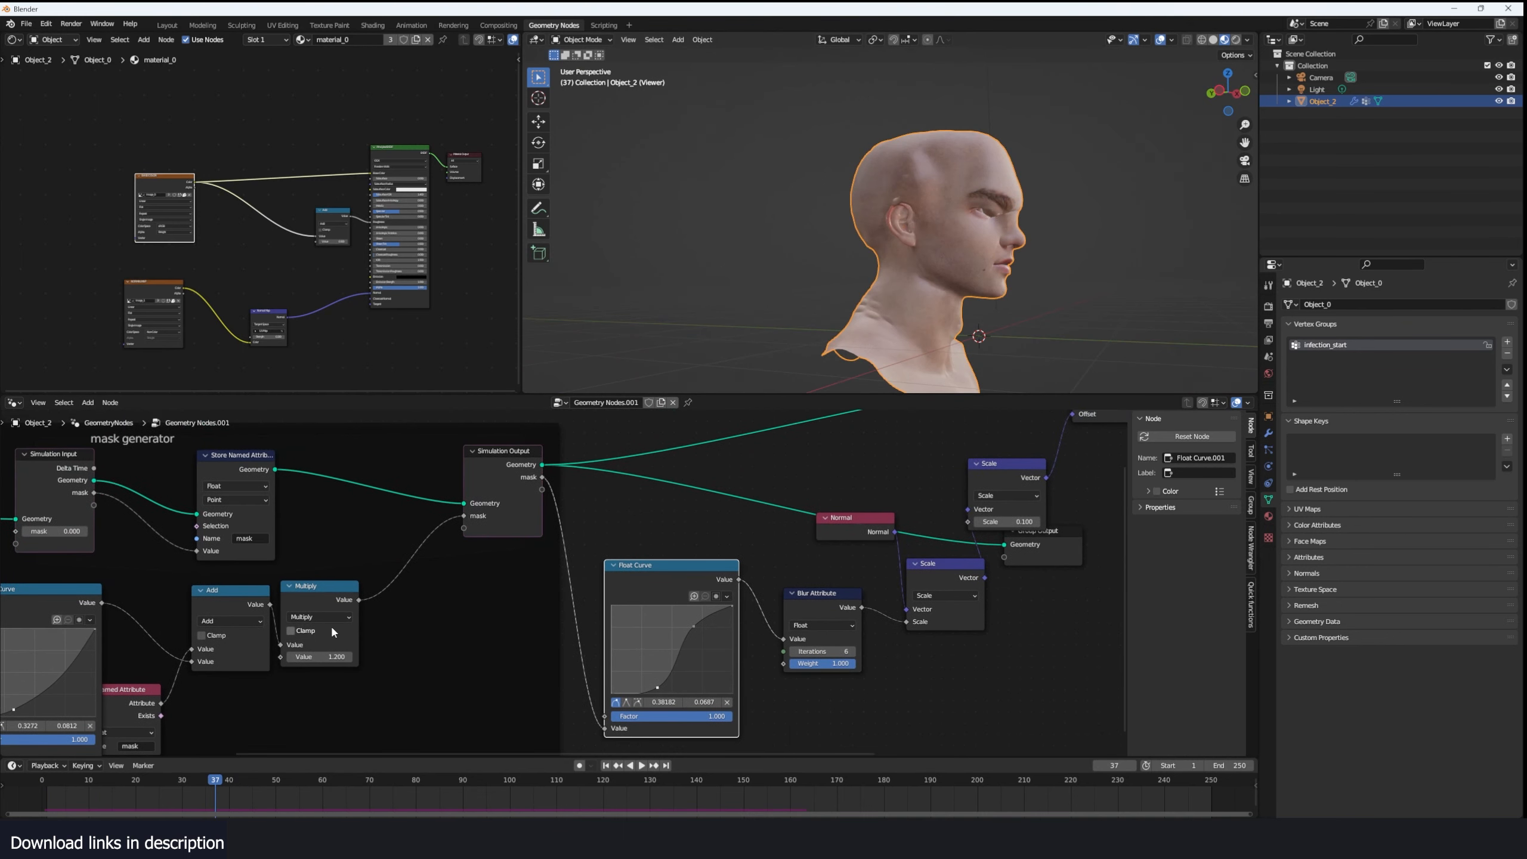
{"action": "middle_click_drag", "start_coordinate": [154, 137], "coordinate": [218, 173]}
{"action": "scroll", "coordinate": [233, 192], "scroll_direction": "up", "scroll_amount": 3}
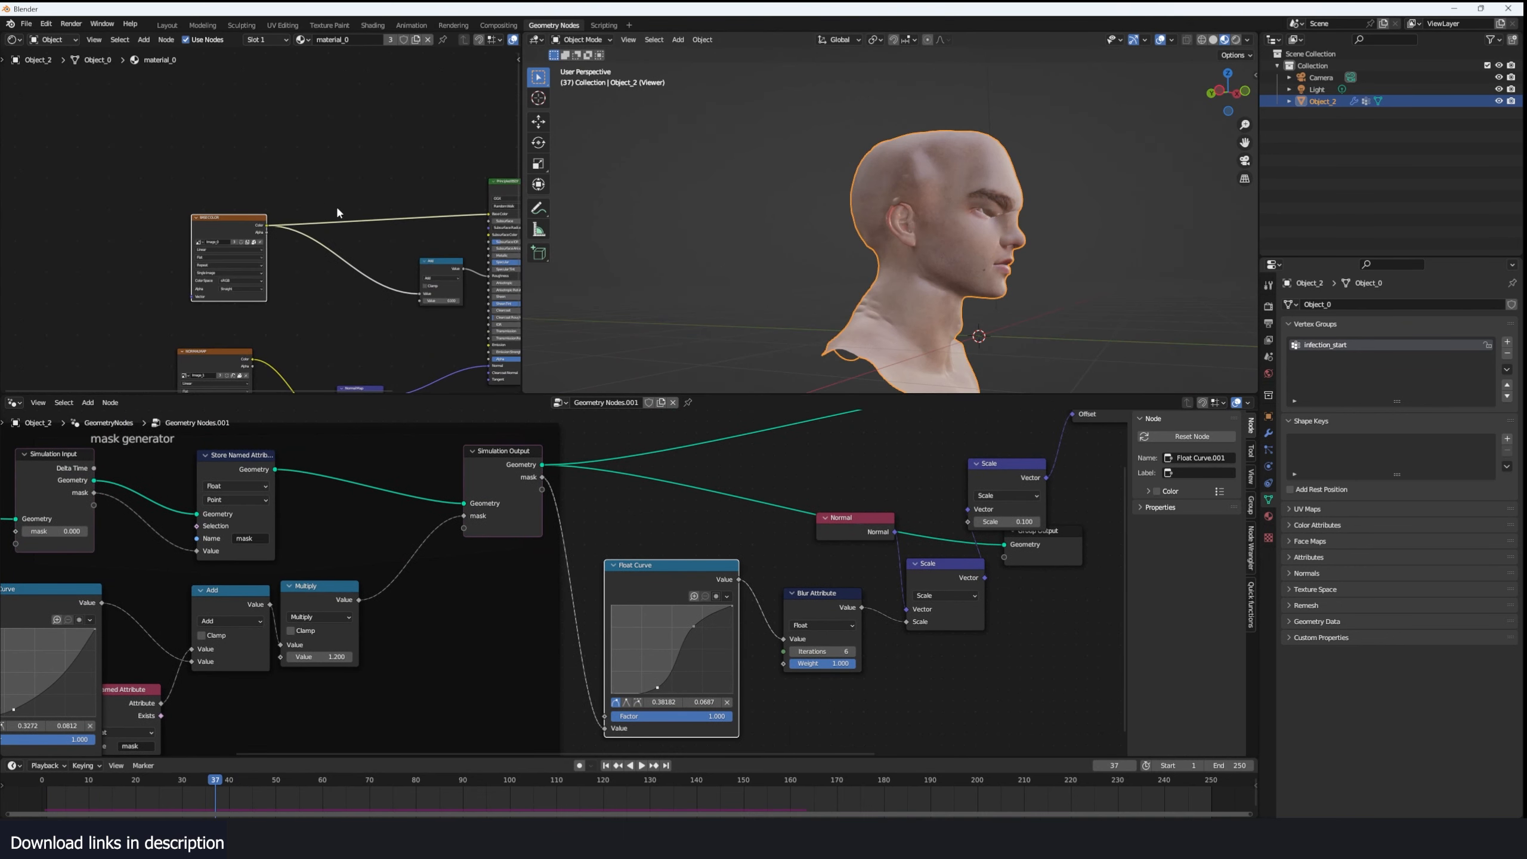
{"action": "middle_click_drag", "start_coordinate": [335, 209], "coordinate": [293, 230]}
{"action": "key", "text": "shift+a"}
{"action": "left_click", "coordinate": [219, 196]}
{"action": "type", "text": "att"}
{"action": "left_click", "coordinate": [120, 174]}
{"action": "type", "text": "mask"}
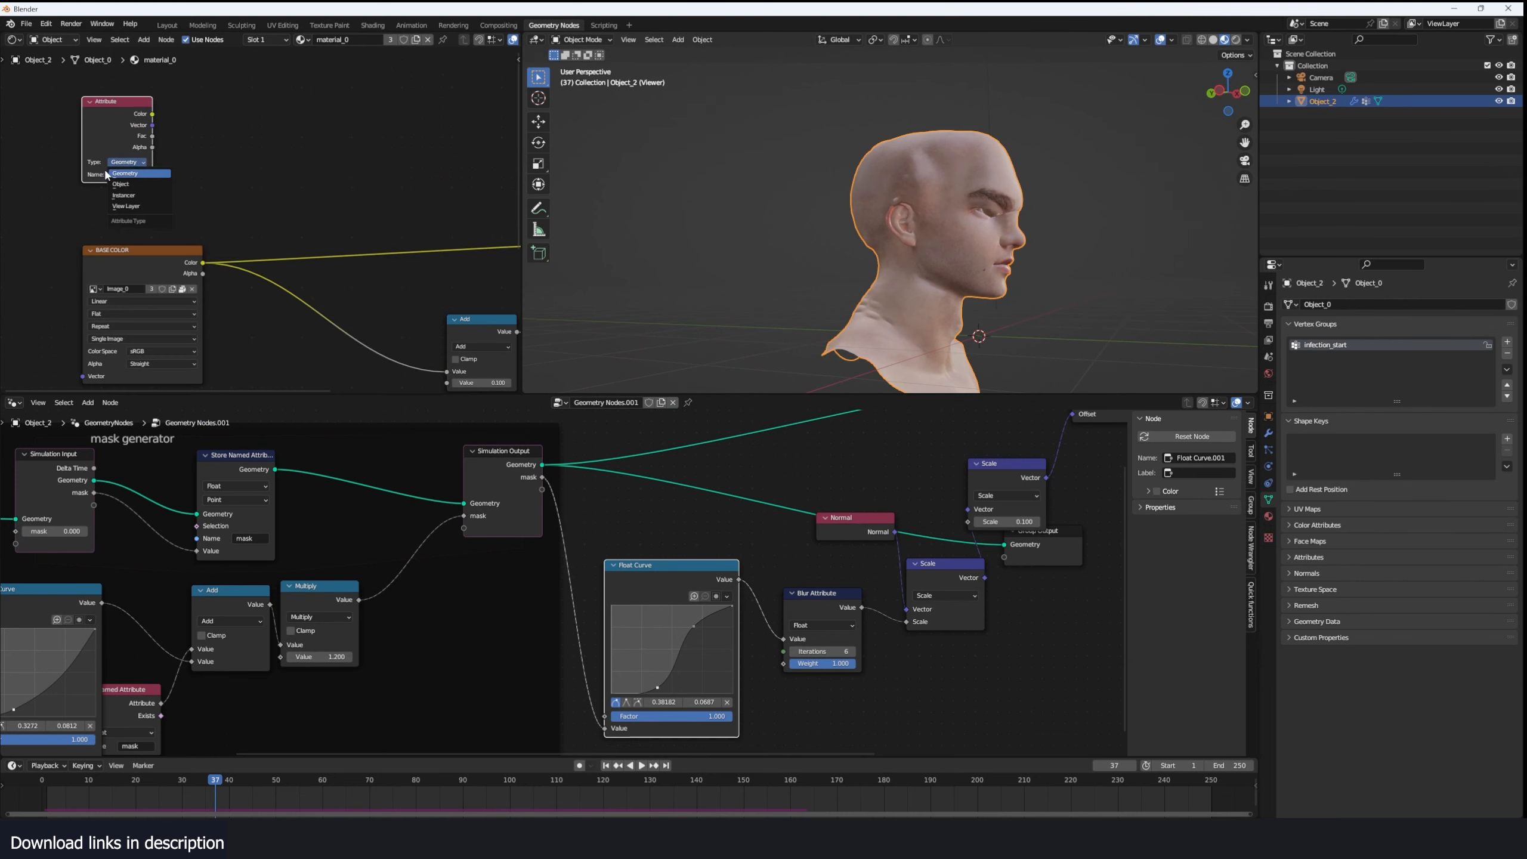
- Preview the mask attribute on the head's material while replaying the simulation from the start
{"action": "left_click", "coordinate": [131, 127], "text": "ctrl+shift"}
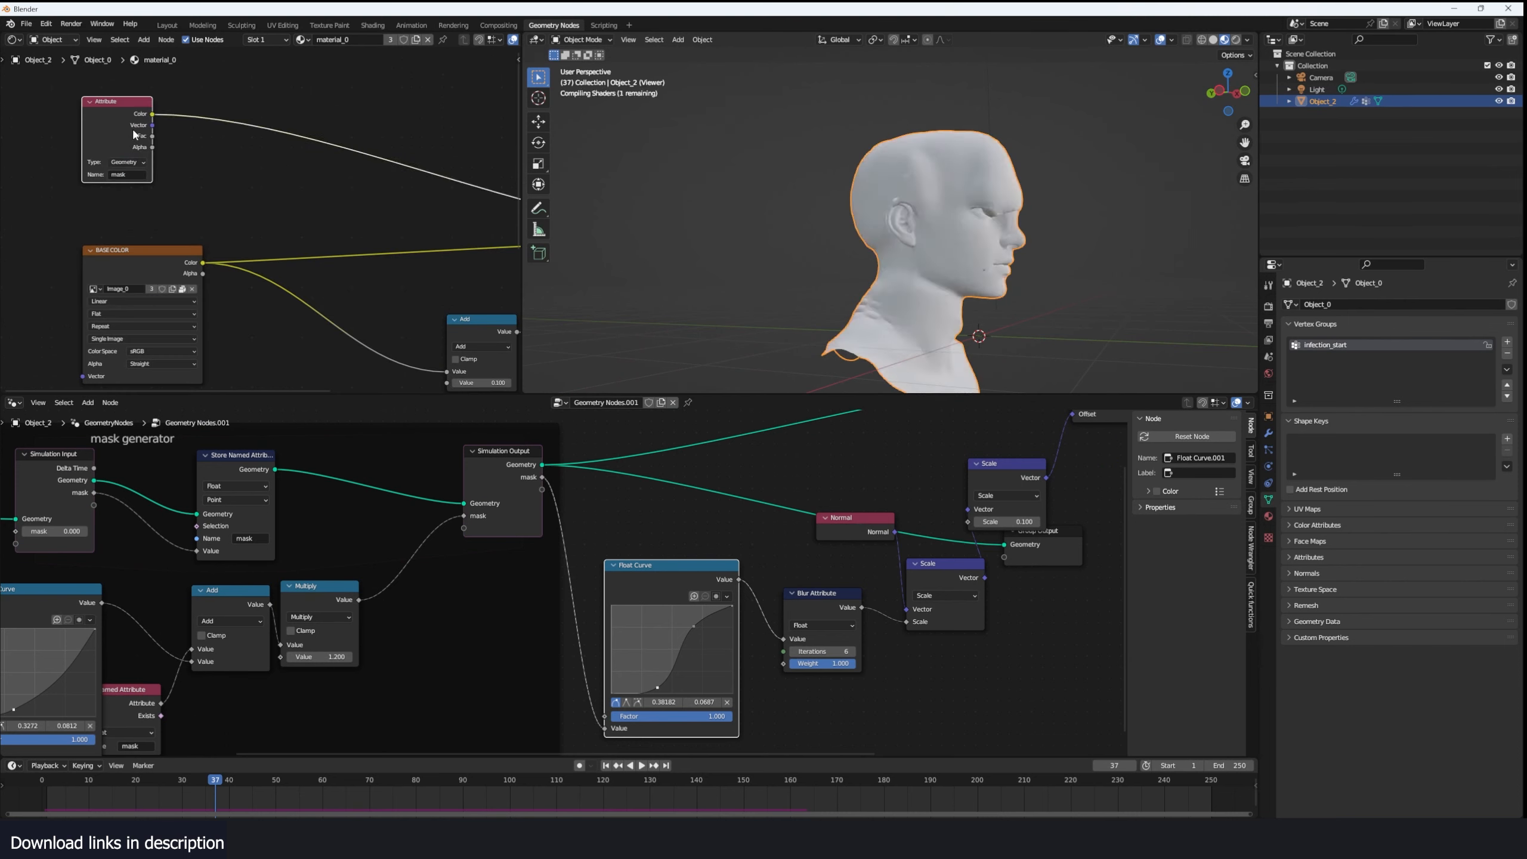
{"action": "middle_click_drag", "start_coordinate": [751, 301], "coordinate": [822, 307]}
{"action": "left_click", "coordinate": [41, 802]}
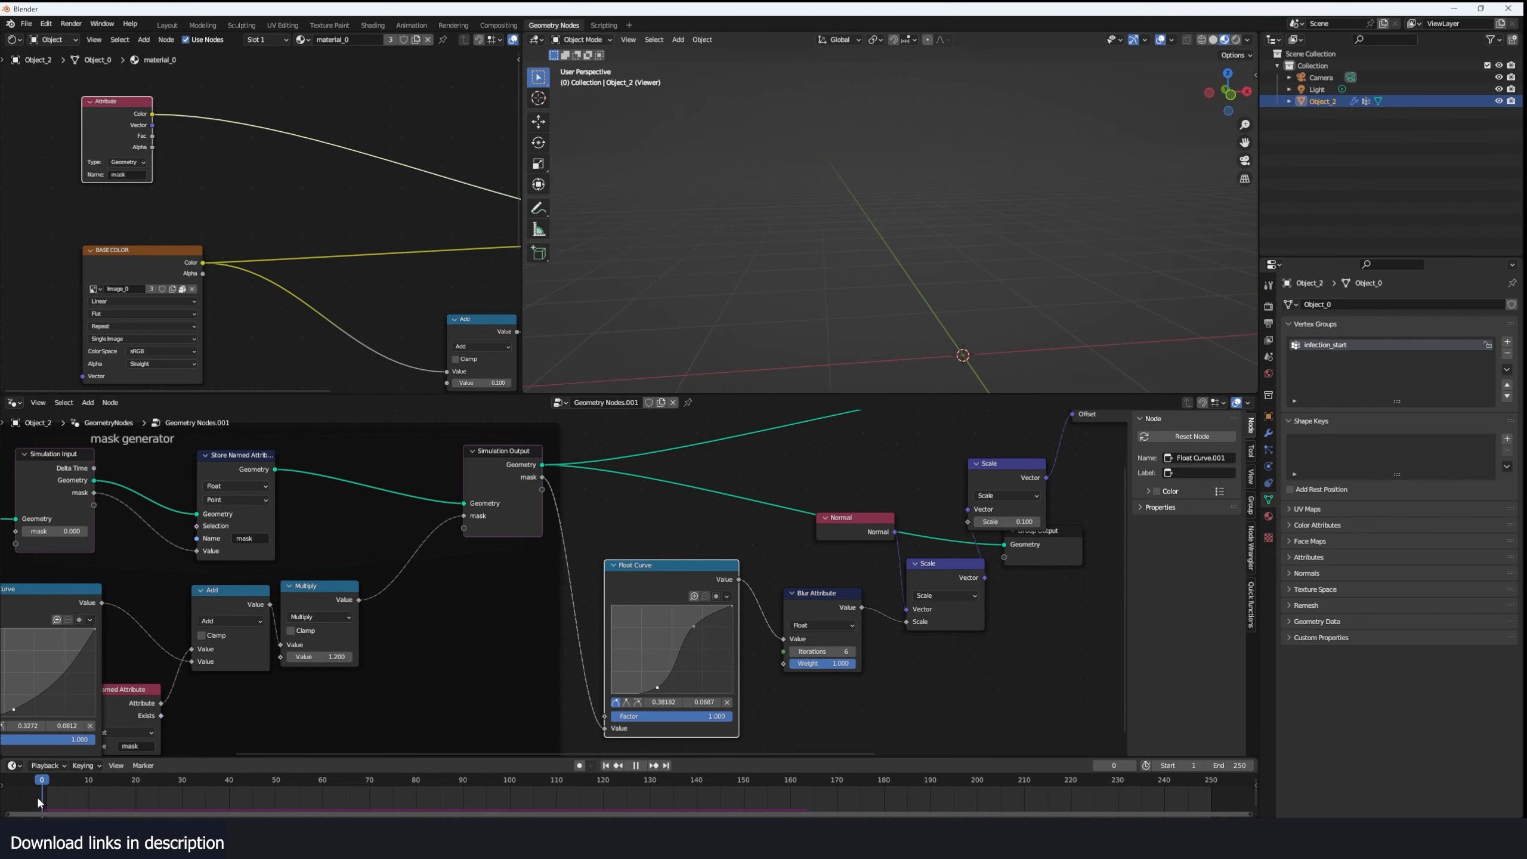
{"action": "key", "text": "space"}
{"action": "middle_click_drag", "start_coordinate": [980, 341], "coordinate": [1063, 329]}
{"action": "key", "text": "space"}
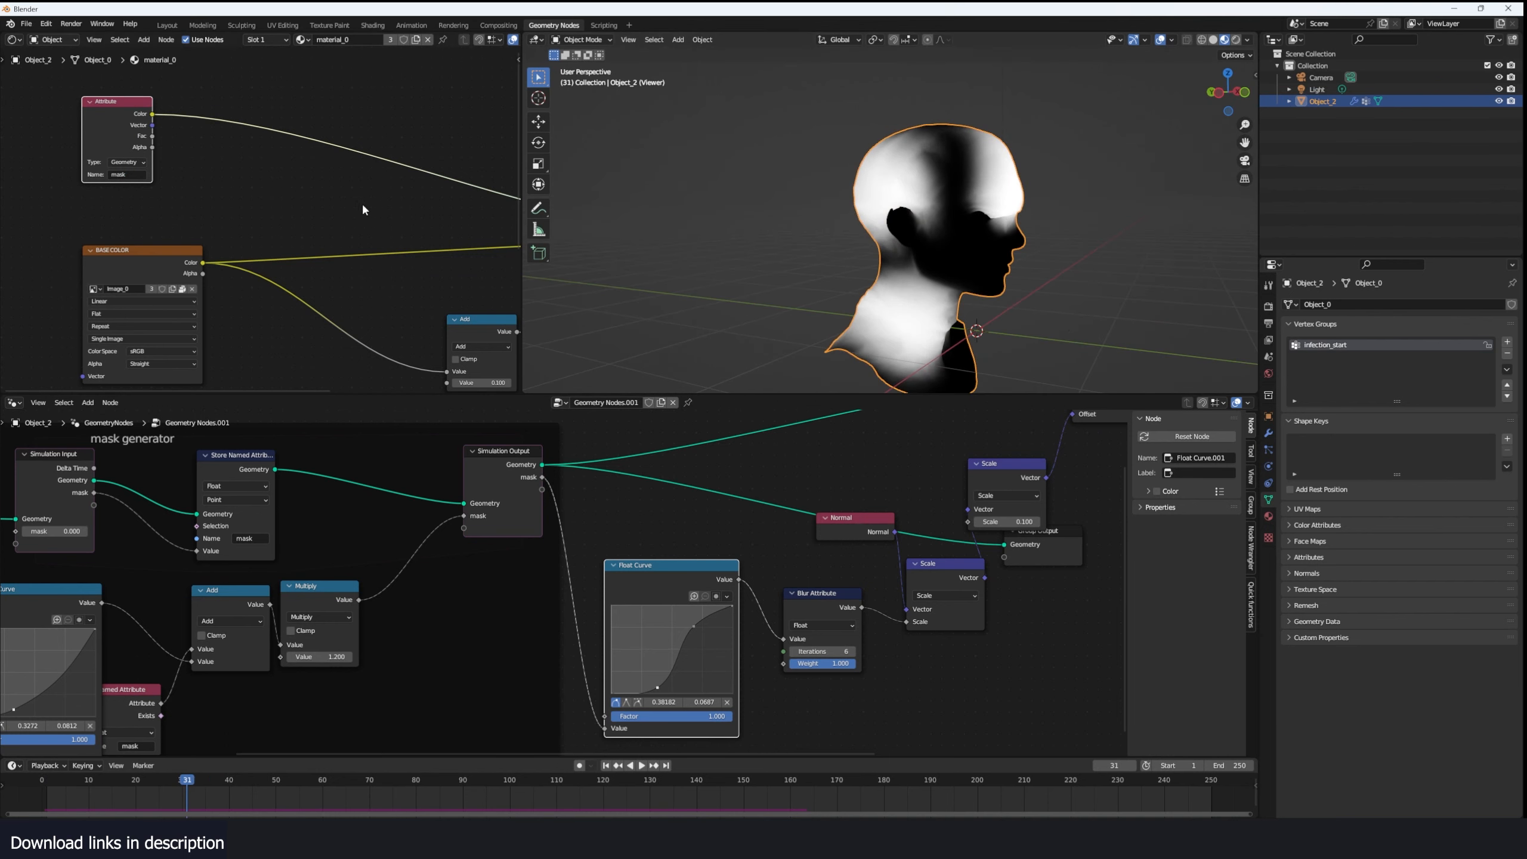
- Restore the full material preview and add a Mix node between the texture nodes and the Principled BSDF
{"action": "scroll", "coordinate": [161, 207], "scroll_direction": "down", "scroll_amount": 1}
{"action": "middle_click_drag", "start_coordinate": [366, 205], "coordinate": [241, 198]}
{"action": "left_click", "coordinate": [356, 217]}
{"action": "left_click", "coordinate": [354, 213], "text": "ctrl+shift"}
{"action": "scroll", "coordinate": [241, 198], "scroll_direction": "up", "scroll_amount": 1}
{"action": "scroll", "coordinate": [241, 198], "scroll_direction": "up", "scroll_amount": 1}
{"action": "key", "text": "shift+a"}
{"action": "left_click", "coordinate": [242, 198]}
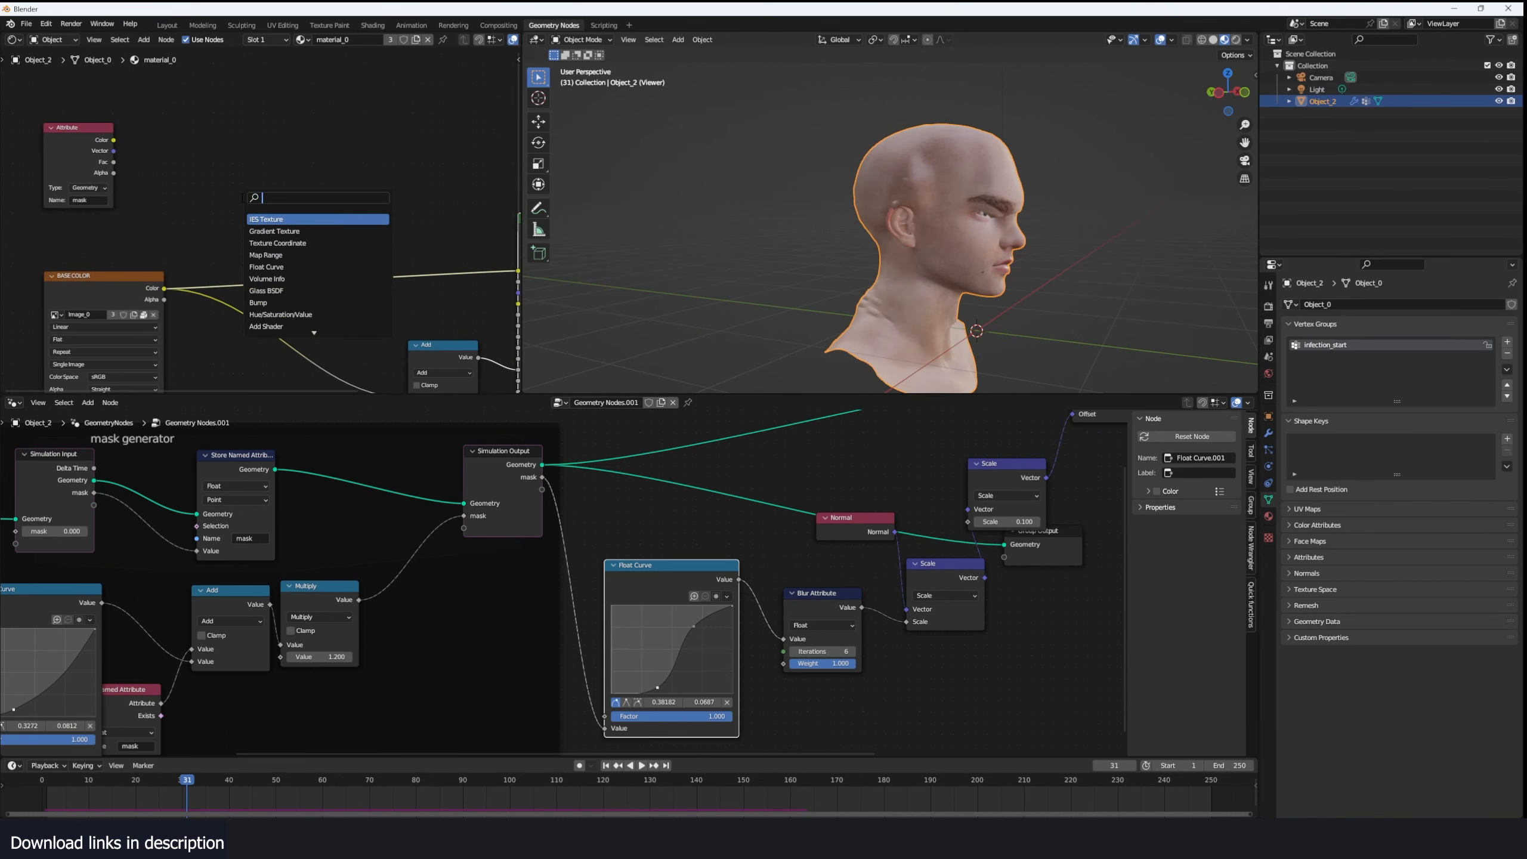
{"action": "type", "text": "mix"}
{"action": "left_click", "coordinate": [284, 219]}
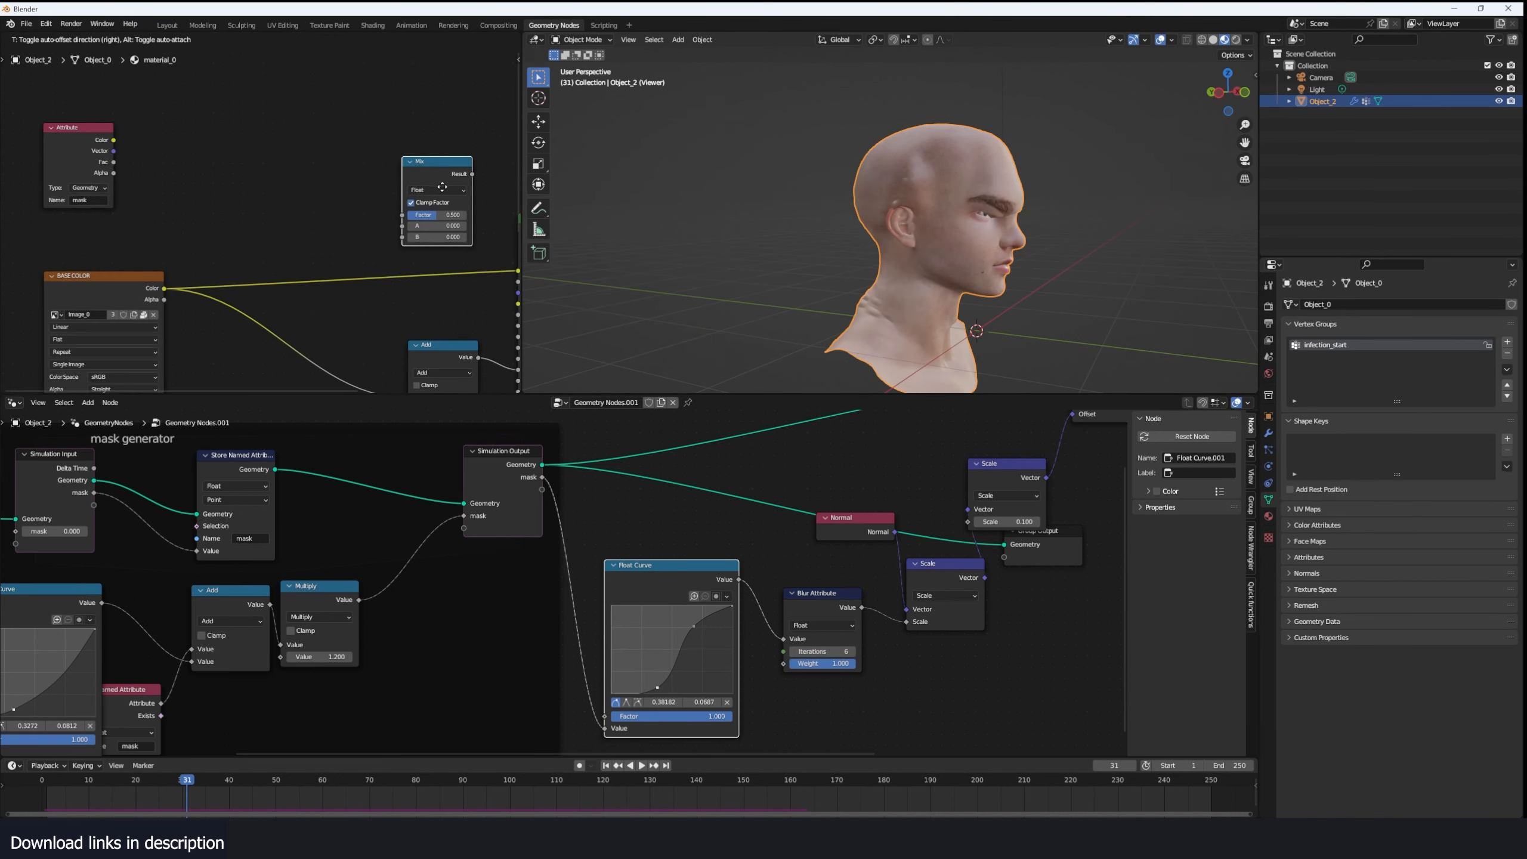
{"action": "left_click", "coordinate": [441, 185]}
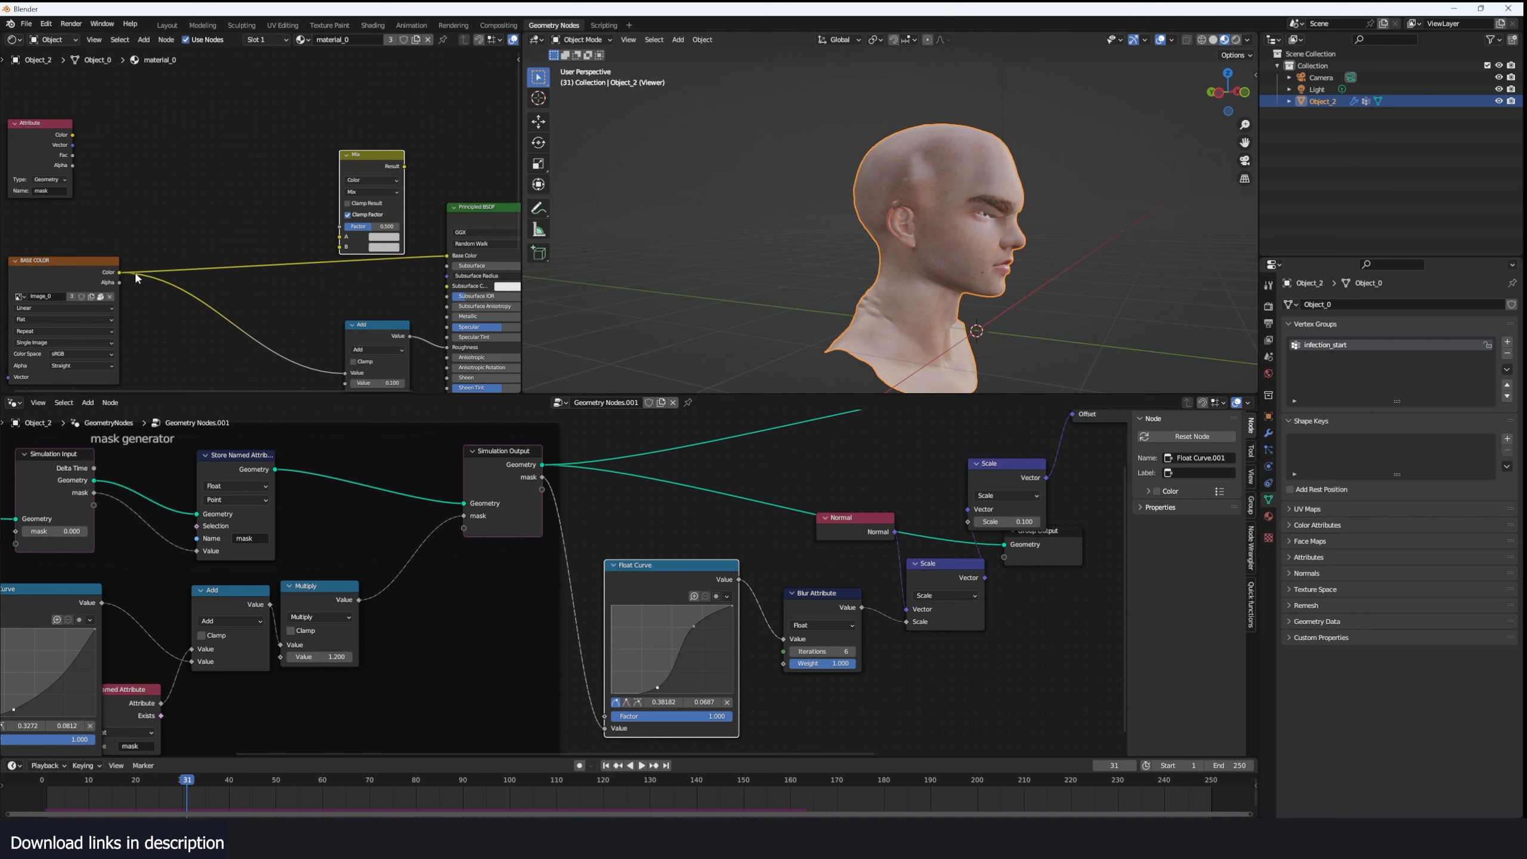
- Connect the base color to the color Mix's A input, the mask to its Factor, and the Result to Base Color
{"action": "left_click_drag", "start_coordinate": [119, 273], "coordinate": [338, 236]}
{"action": "left_click_drag", "start_coordinate": [72, 135], "coordinate": [280, 194]}
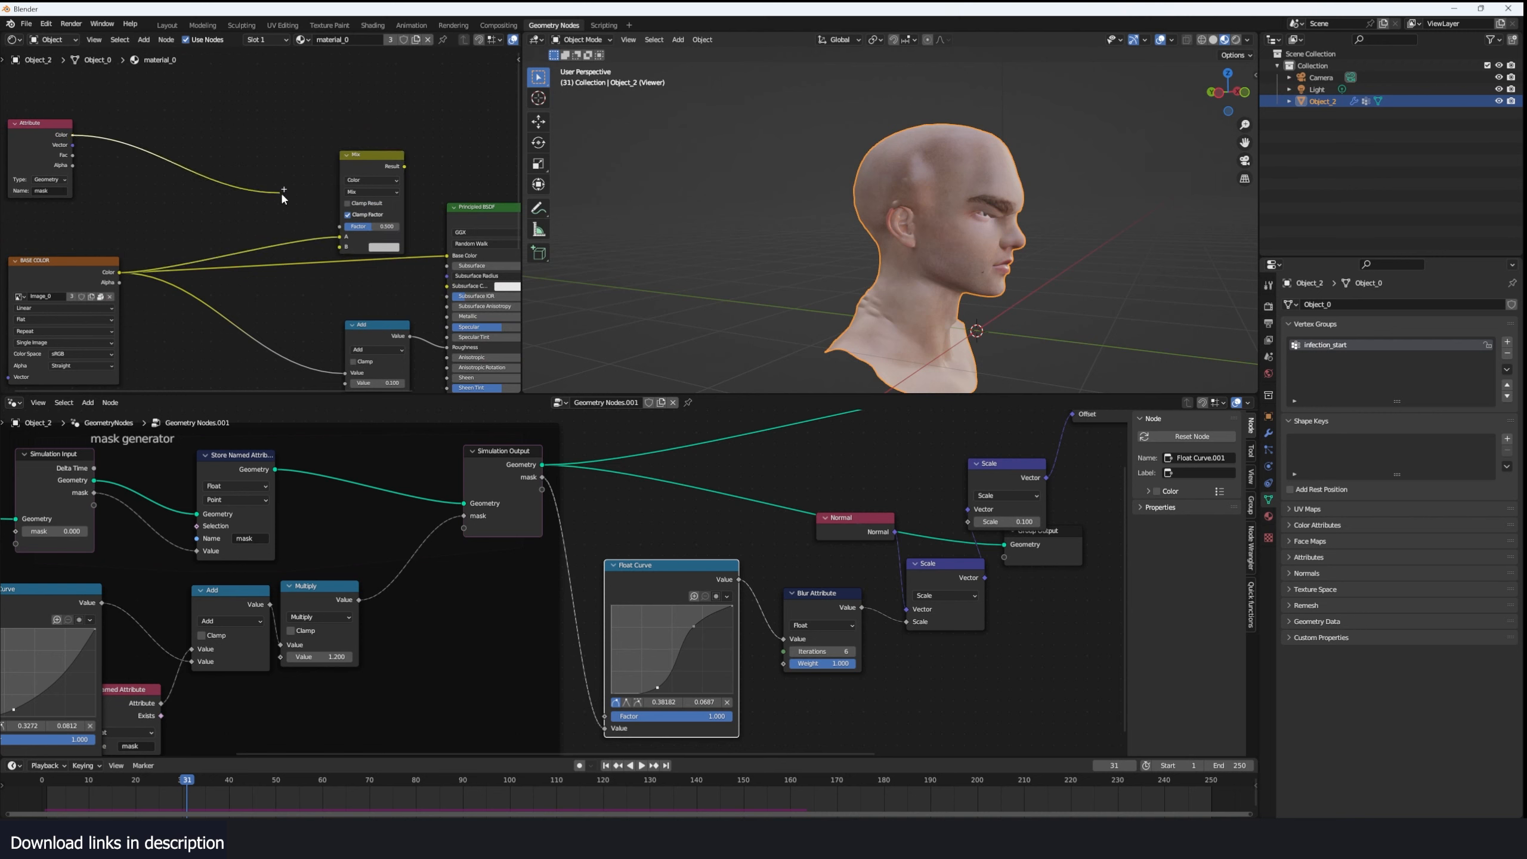
{"action": "left_click", "coordinate": [451, 222]}
{"action": "left_click_drag", "start_coordinate": [404, 166], "coordinate": [452, 258]}
{"action": "left_click", "coordinate": [1033, 221]}
{"action": "middle_click_drag", "start_coordinate": [1034, 221], "coordinate": [989, 206]}
{"action": "scroll", "coordinate": [343, 241], "scroll_direction": "down", "scroll_amount": 3}
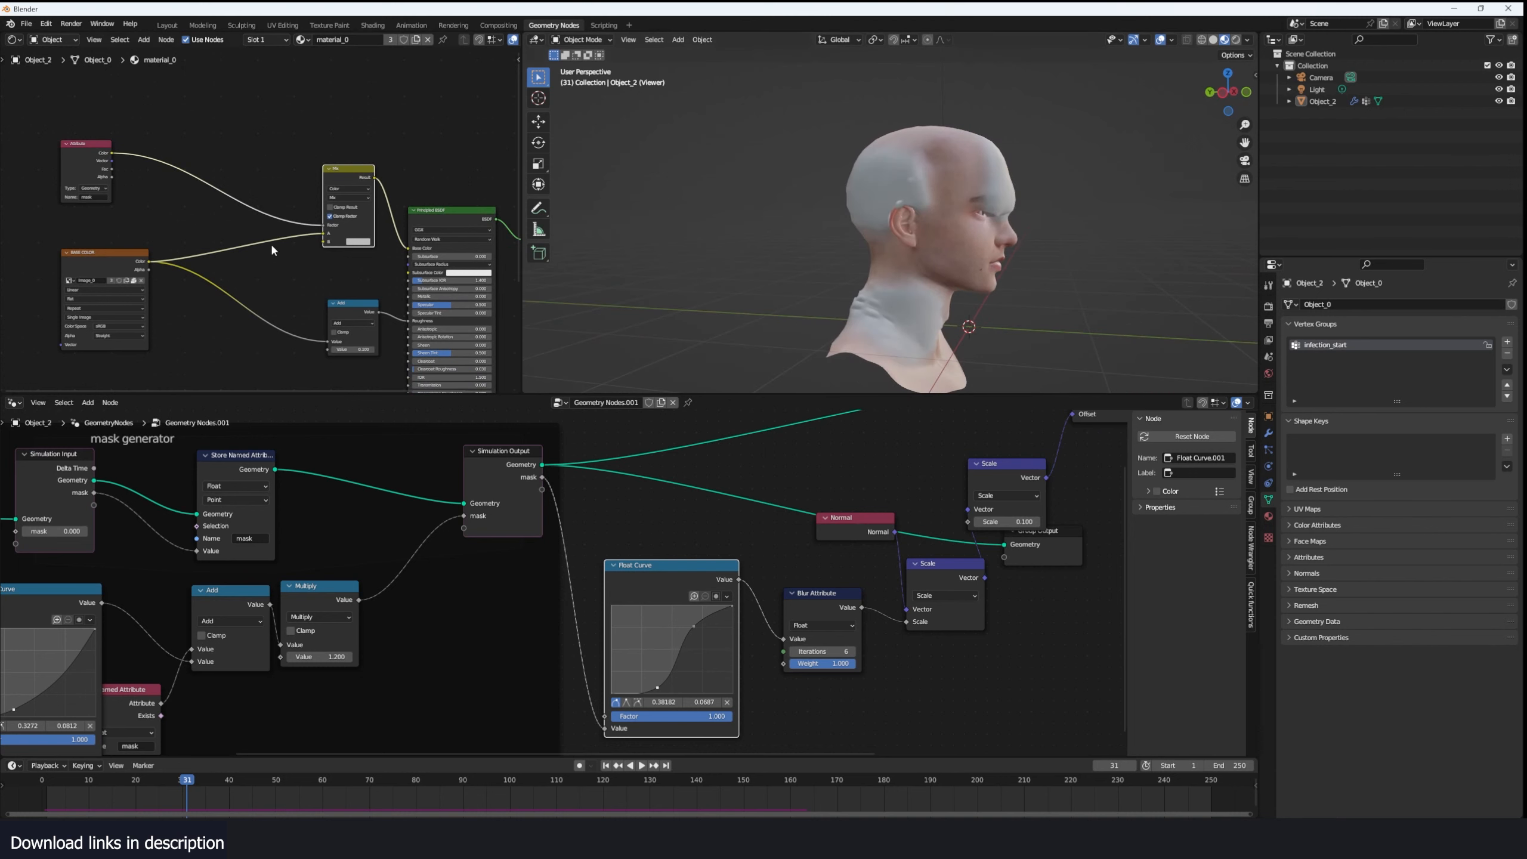
- Switch to Chrome and save the horned frog skin photo from the frog skin texture image results
{"action": "middle_click_drag", "start_coordinate": [272, 245], "coordinate": [367, 267]}
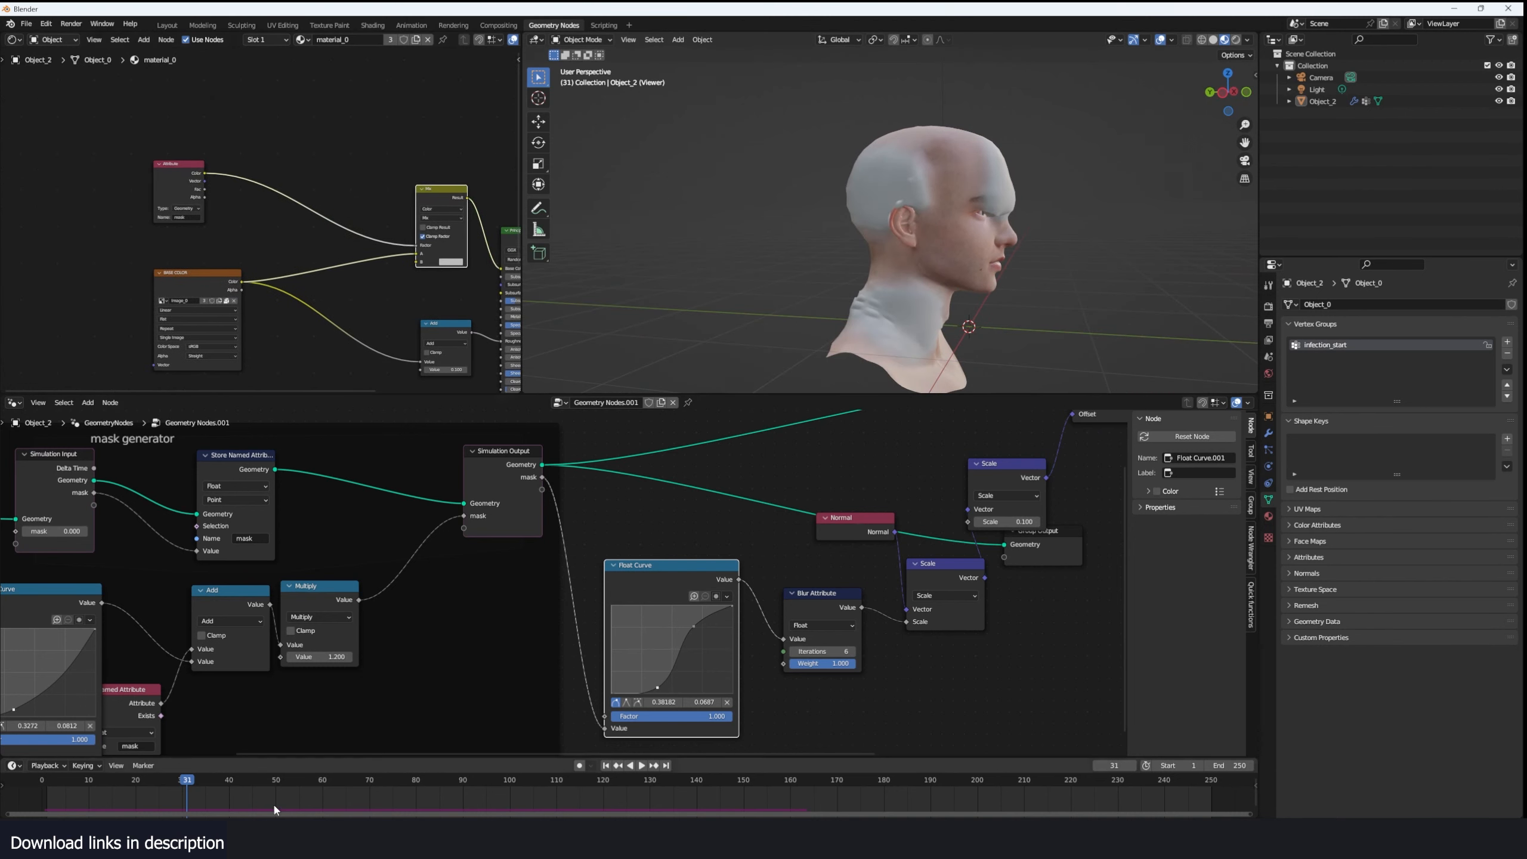
{"action": "mouse_move", "coordinate": [296, 834]}
{"action": "left_click", "coordinate": [330, 794]}
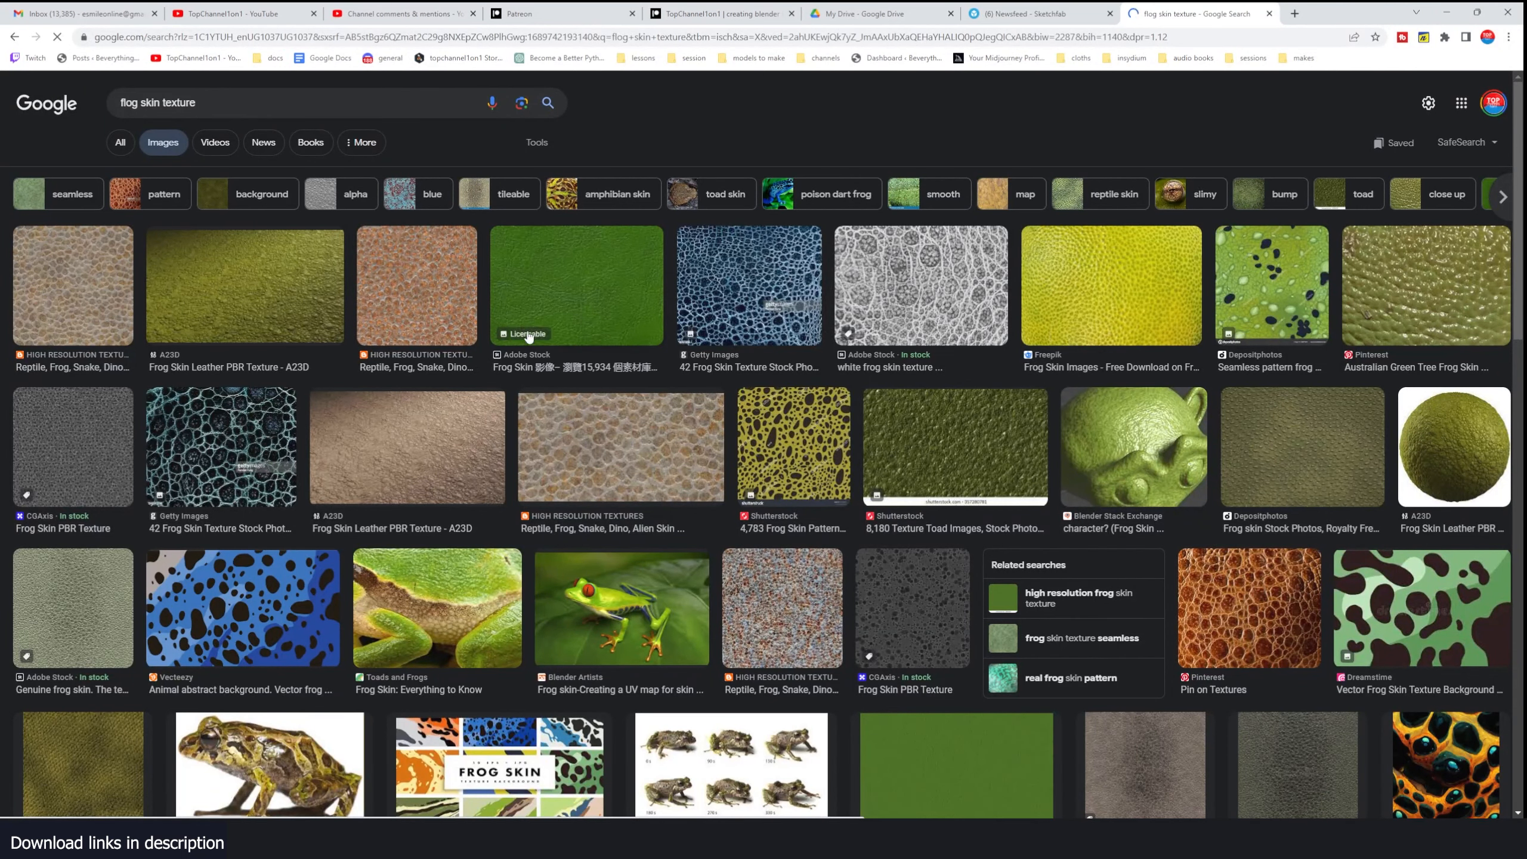
{"action": "scroll", "coordinate": [528, 332], "scroll_direction": "down", "scroll_amount": 1}
{"action": "right_click", "coordinate": [1194, 373]}
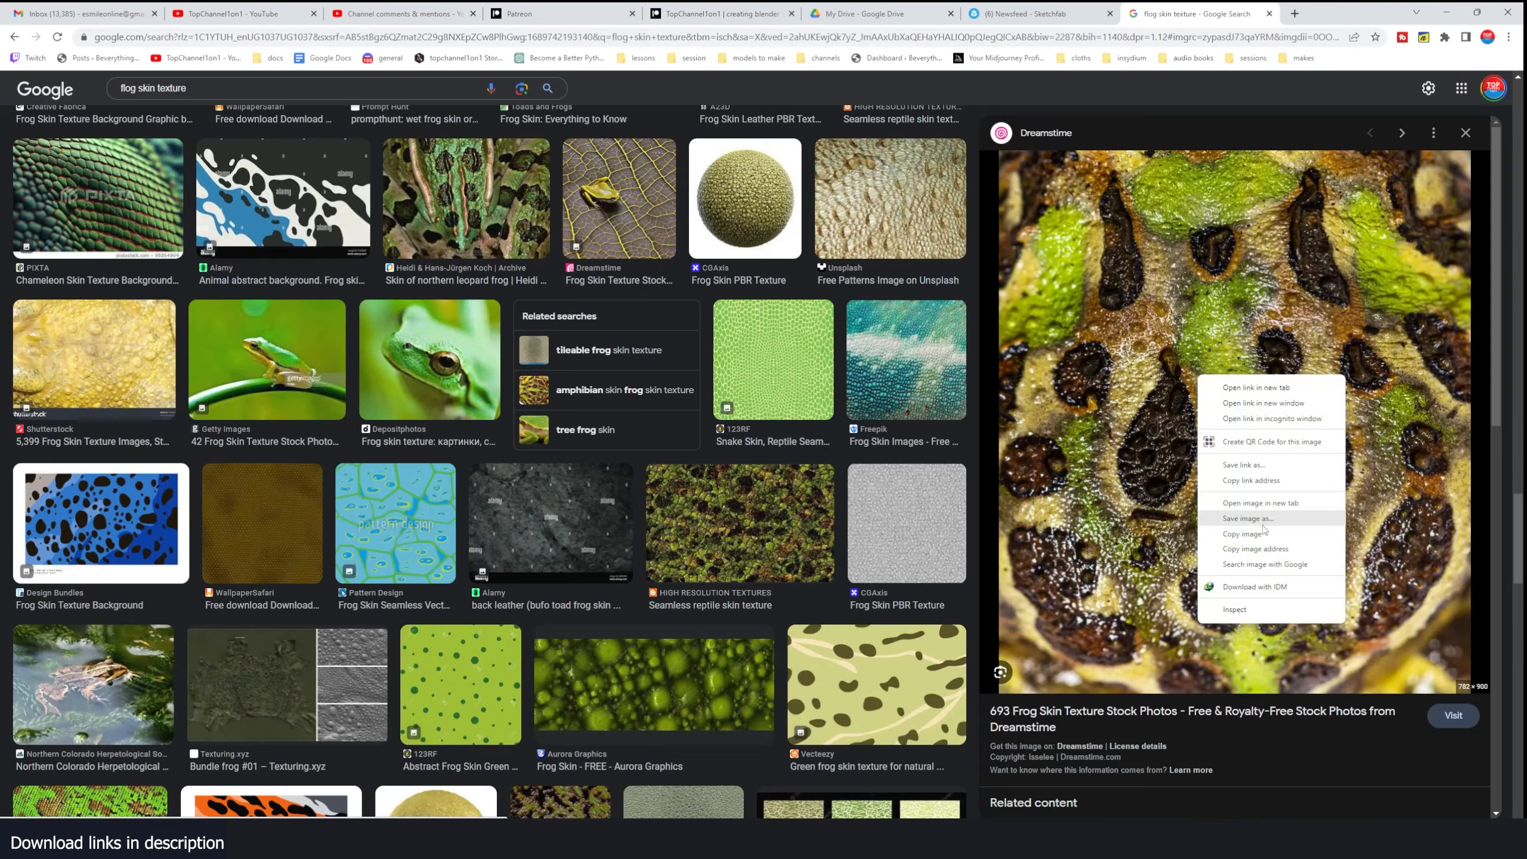
{"action": "left_click", "coordinate": [1262, 521]}
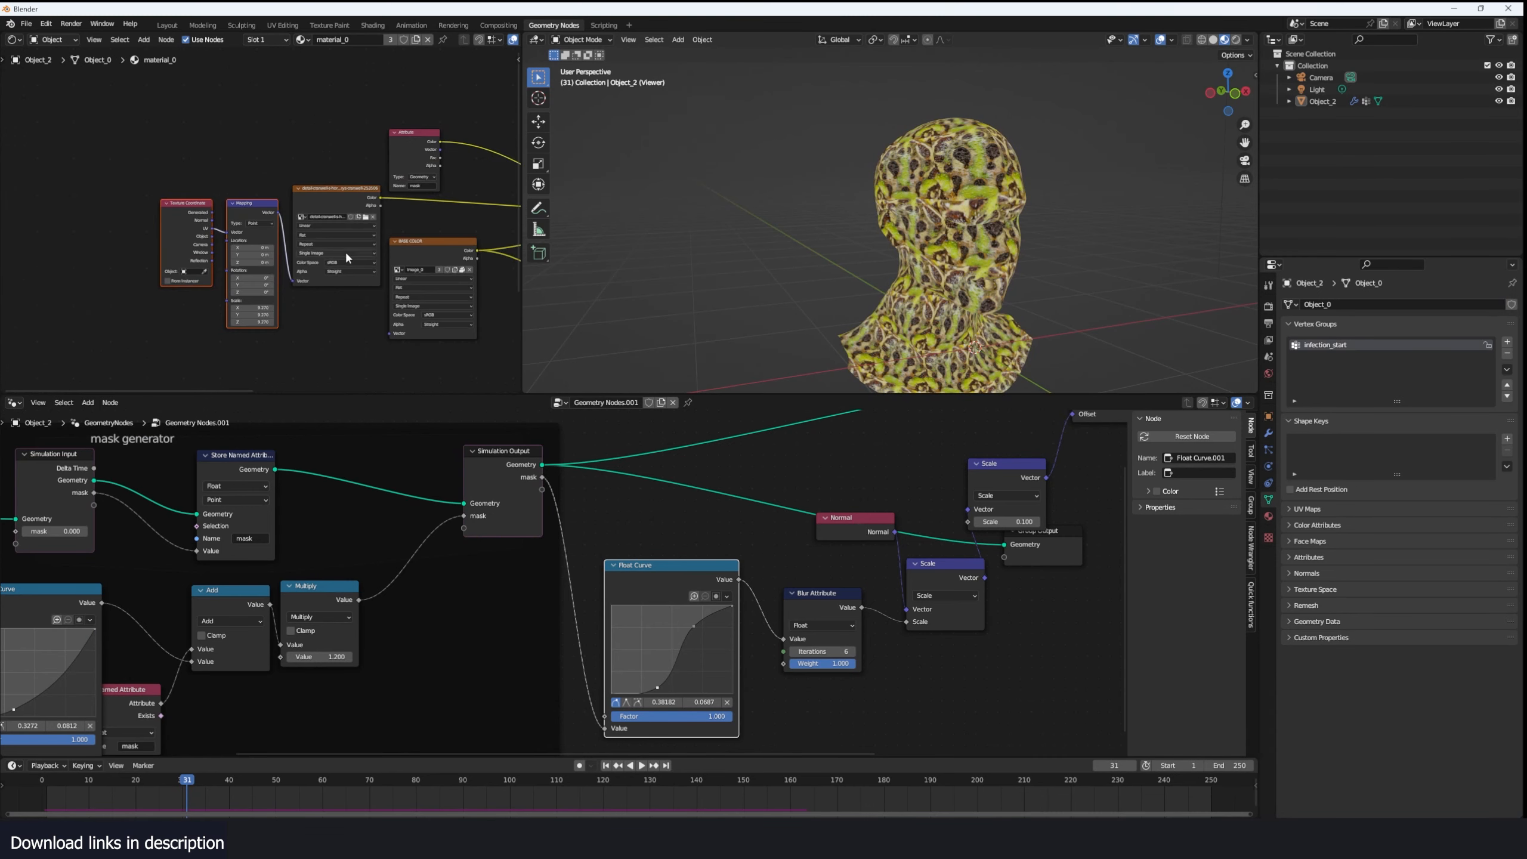
- Connect the frog skin image texture to the Mix node's B input and preview the full material
{"action": "middle_click_drag", "start_coordinate": [344, 251], "coordinate": [179, 251]}
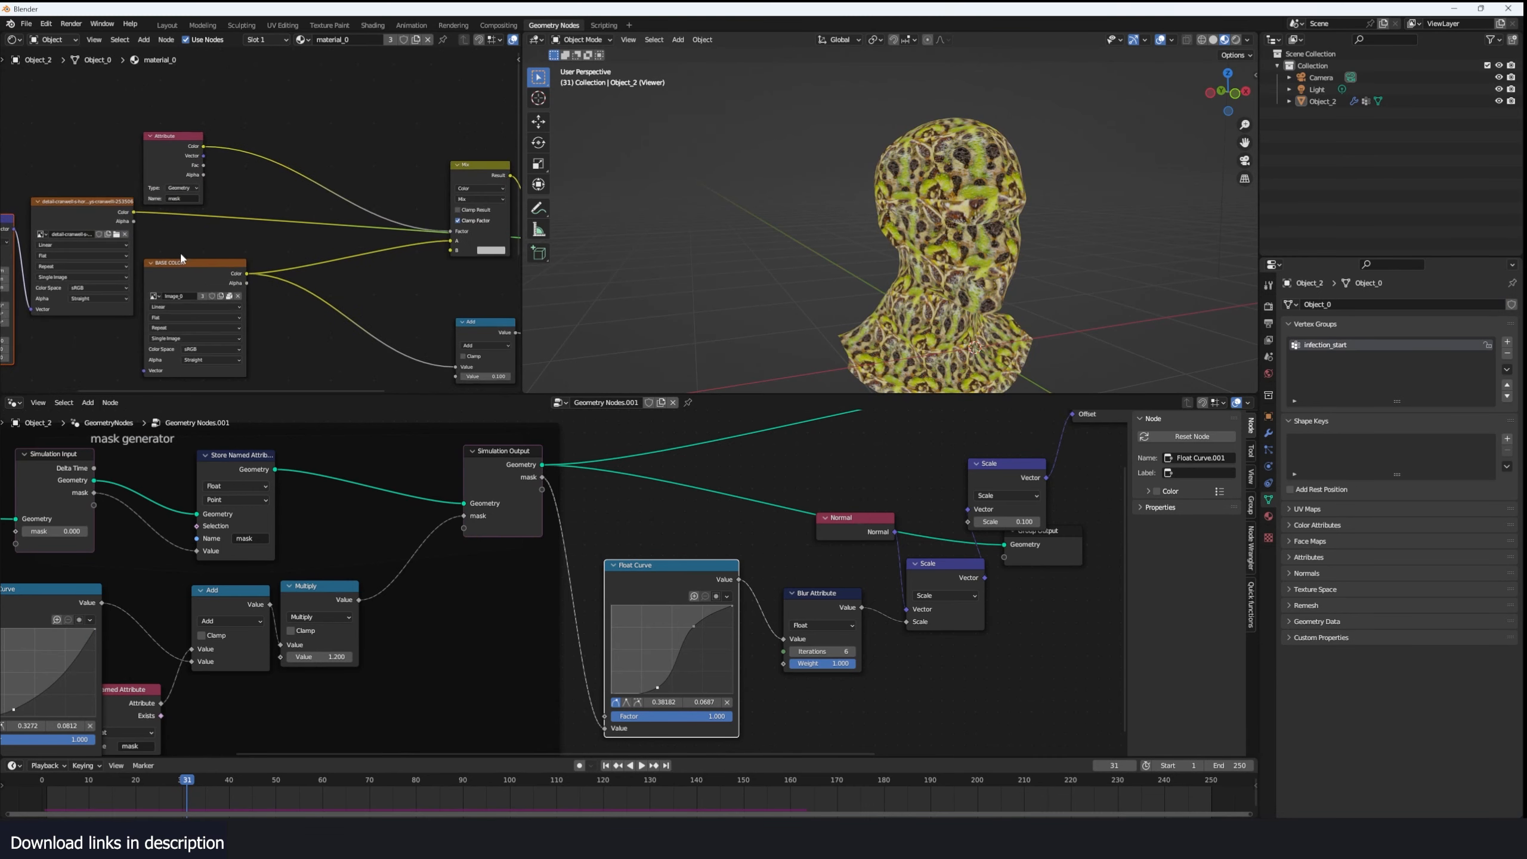
{"action": "left_click_drag", "start_coordinate": [134, 212], "coordinate": [467, 256]}
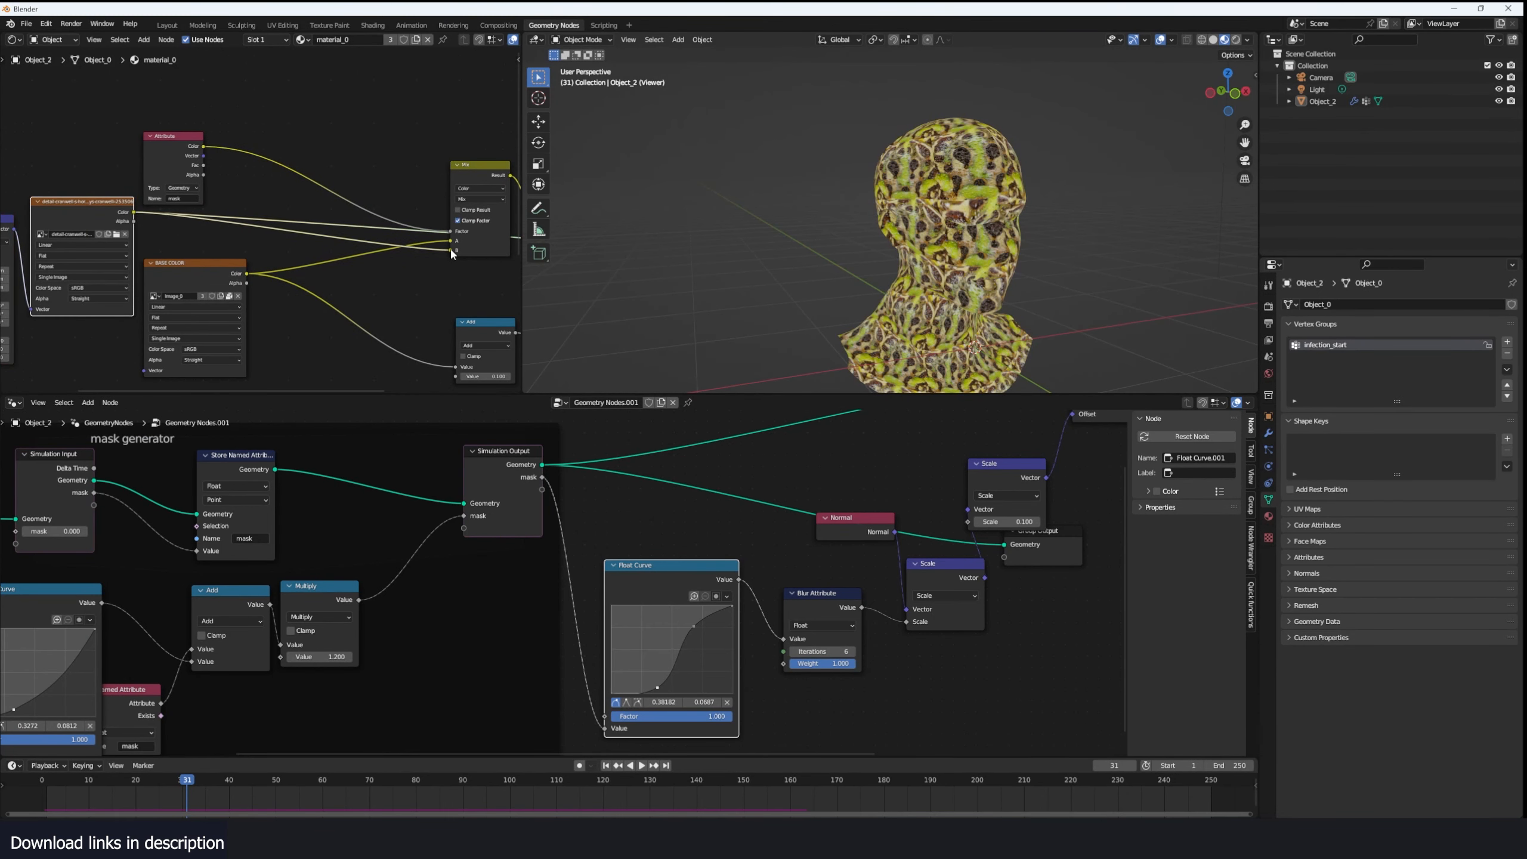
{"action": "middle_click_drag", "start_coordinate": [452, 254], "coordinate": [289, 292]}
{"action": "left_click", "coordinate": [495, 252], "text": "ctrl+shift"}
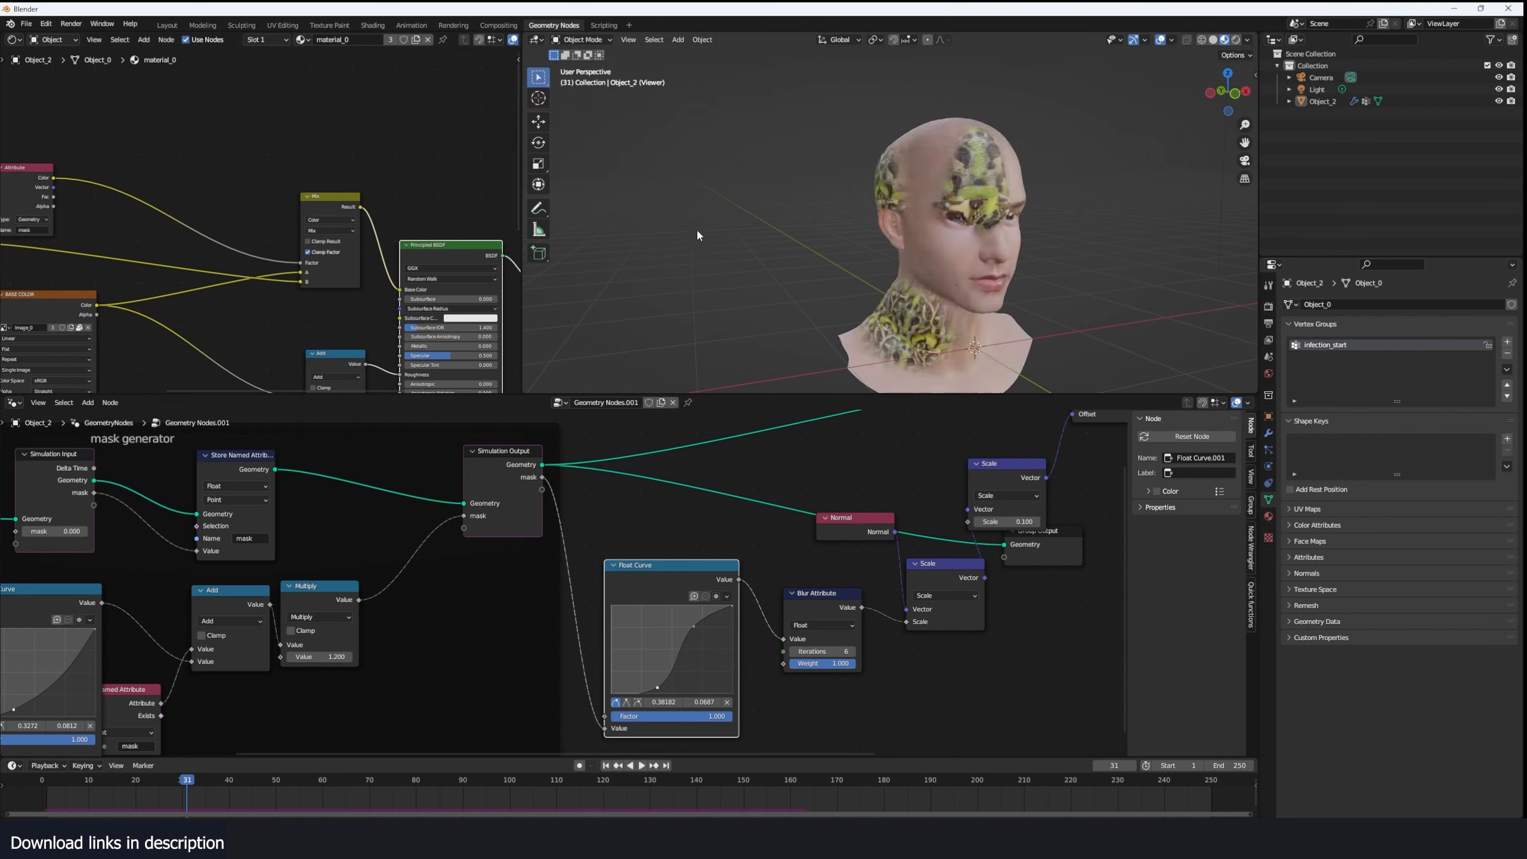
- Replay the simulation from the start and examine the frog skin spreading over the head
{"action": "middle_click_drag", "start_coordinate": [697, 228], "coordinate": [766, 224]}
{"action": "left_click", "coordinate": [54, 792]}
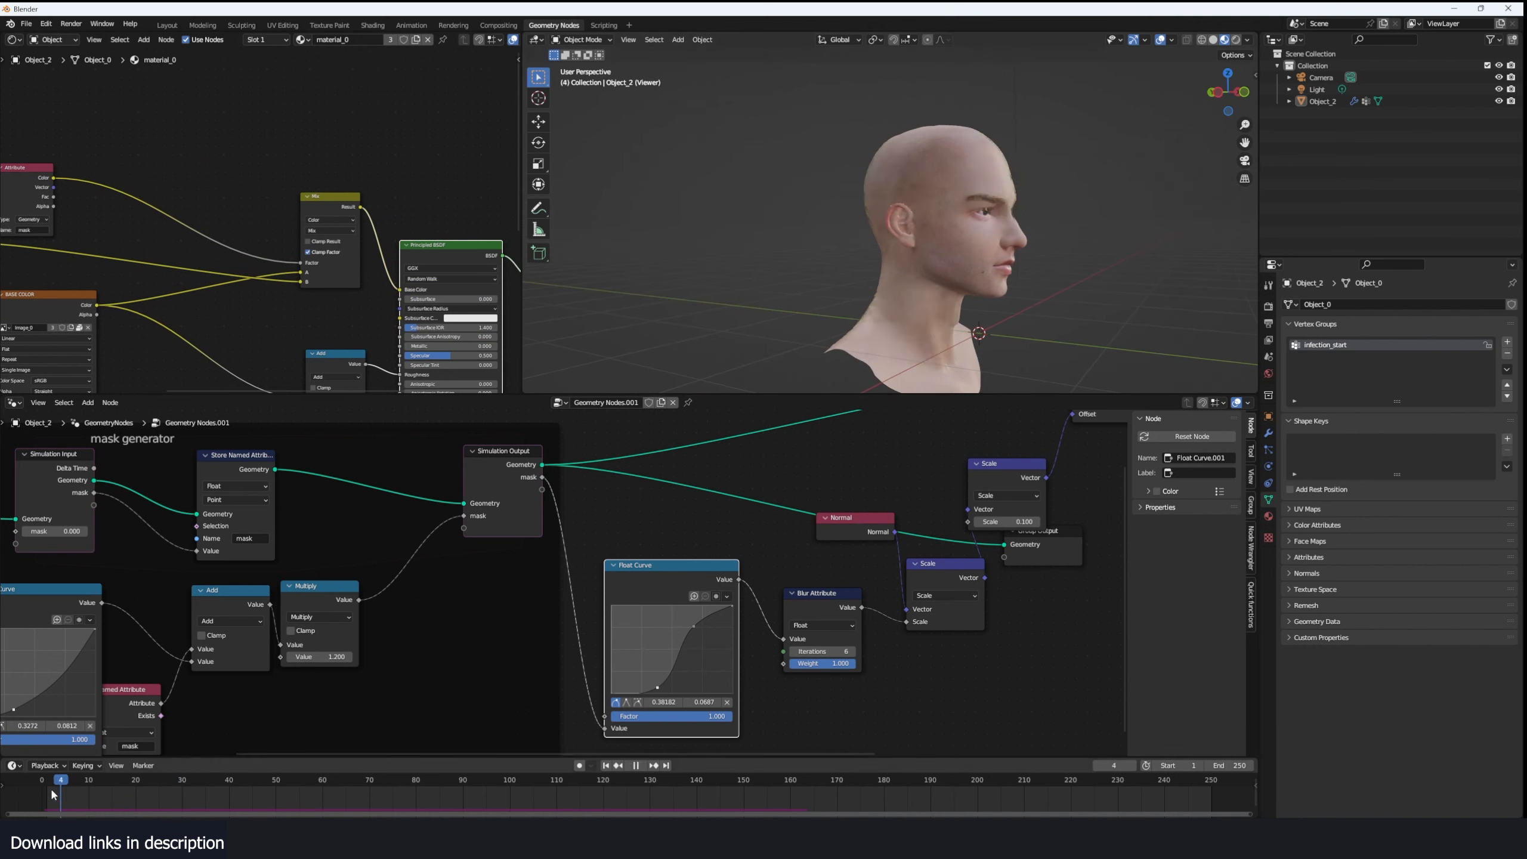
{"action": "key", "text": "space"}
{"action": "middle_click_drag", "start_coordinate": [931, 289], "coordinate": [902, 289]}
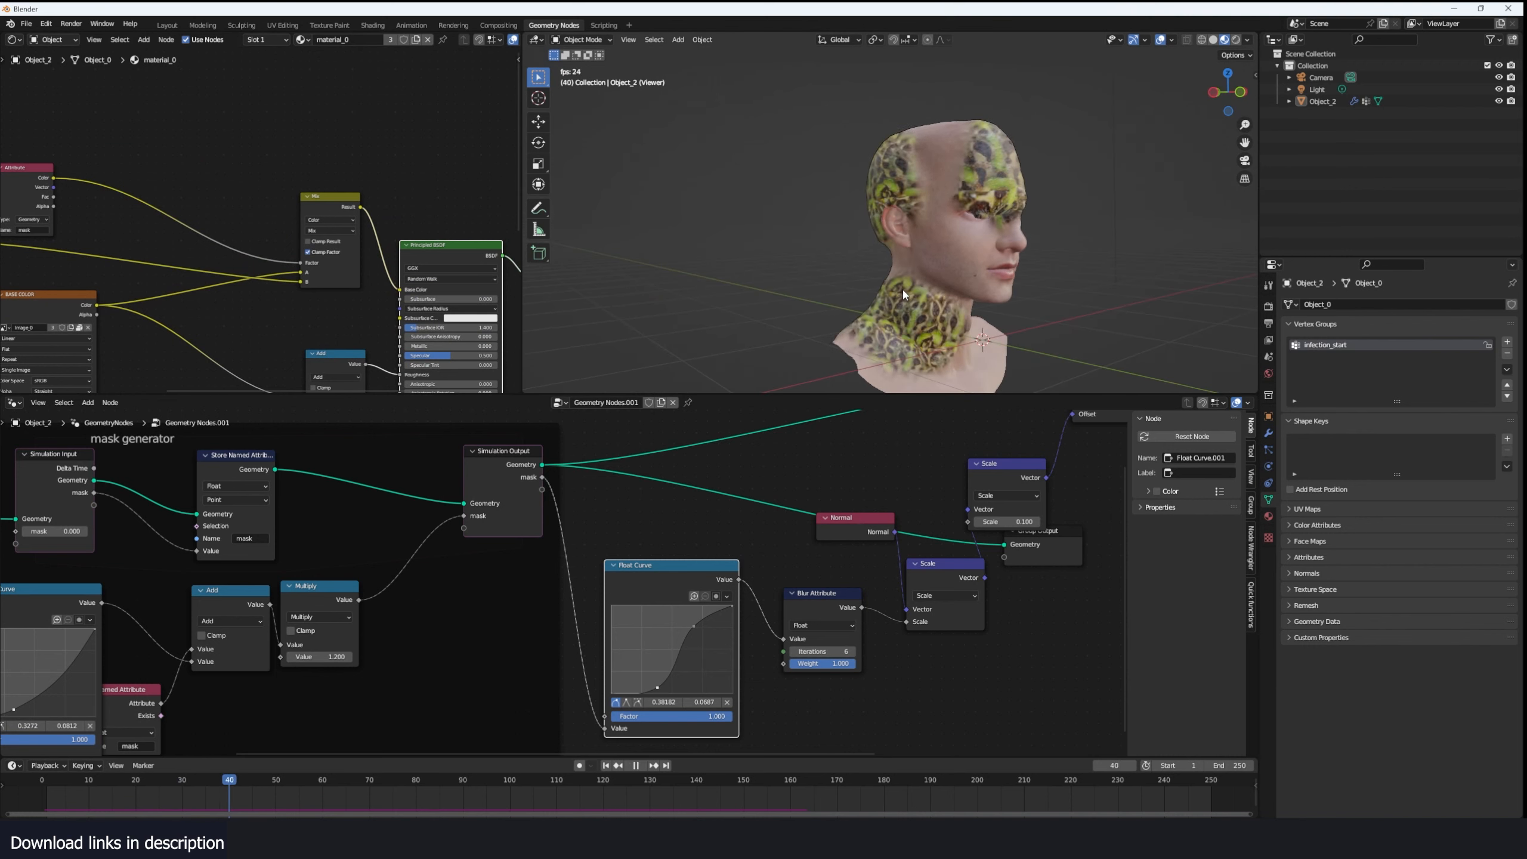
{"action": "key", "text": "space"}
- Try to recolor the frog skin with a Hue/Saturation/Value node inserted between its texture and the Mix node
{"action": "middle_click_drag", "start_coordinate": [294, 288], "coordinate": [357, 292]}
{"action": "scroll", "coordinate": [253, 226], "scroll_direction": "up", "scroll_amount": 1}
{"action": "key", "text": "shift+a"}
{"action": "type", "text": "hue"}
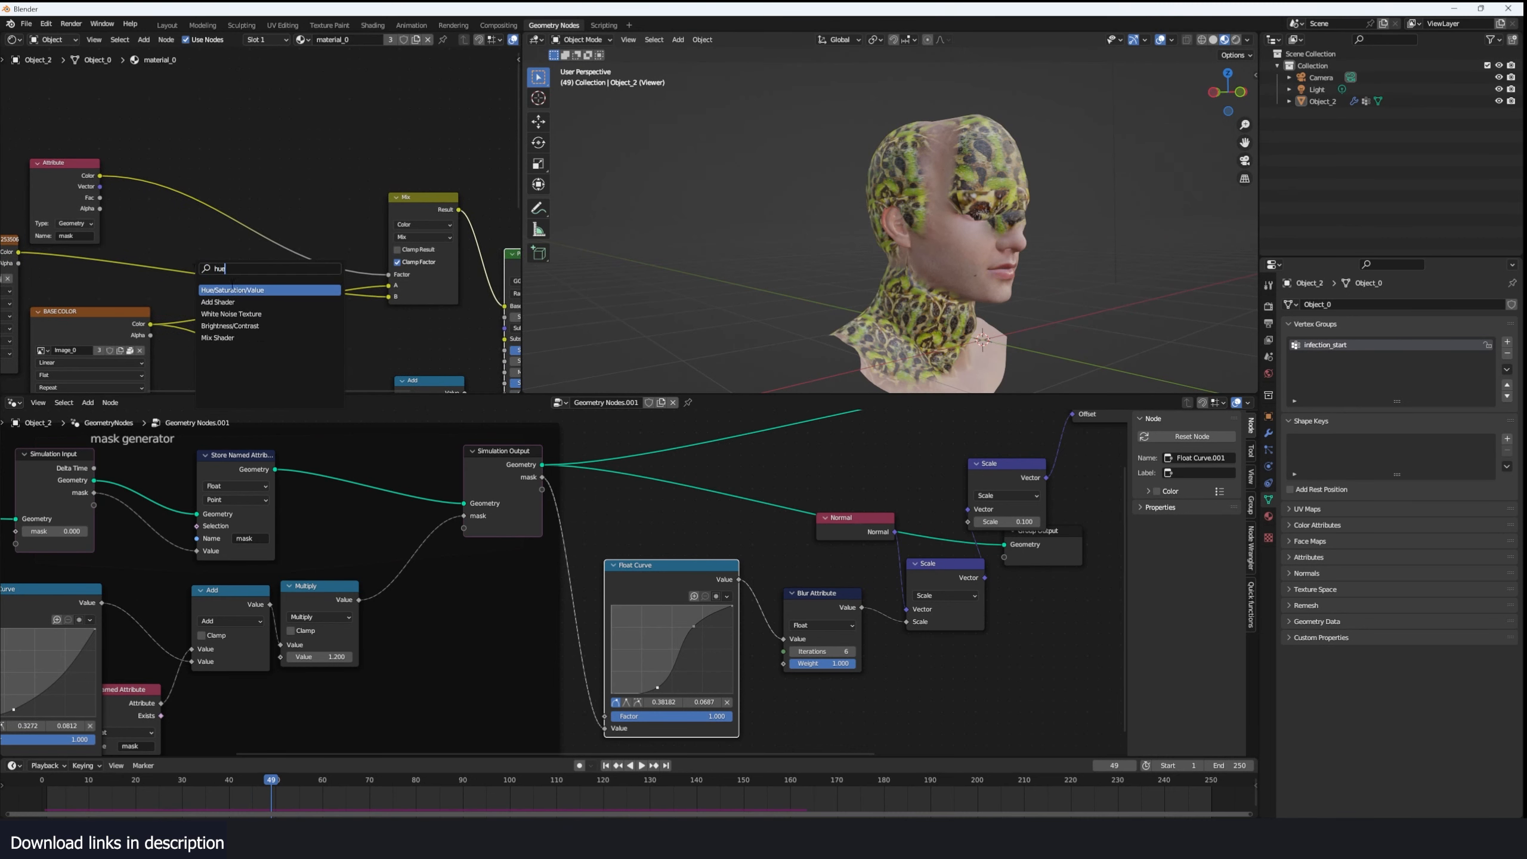
{"action": "left_click", "coordinate": [232, 289]}
{"action": "left_click", "coordinate": [154, 265]}
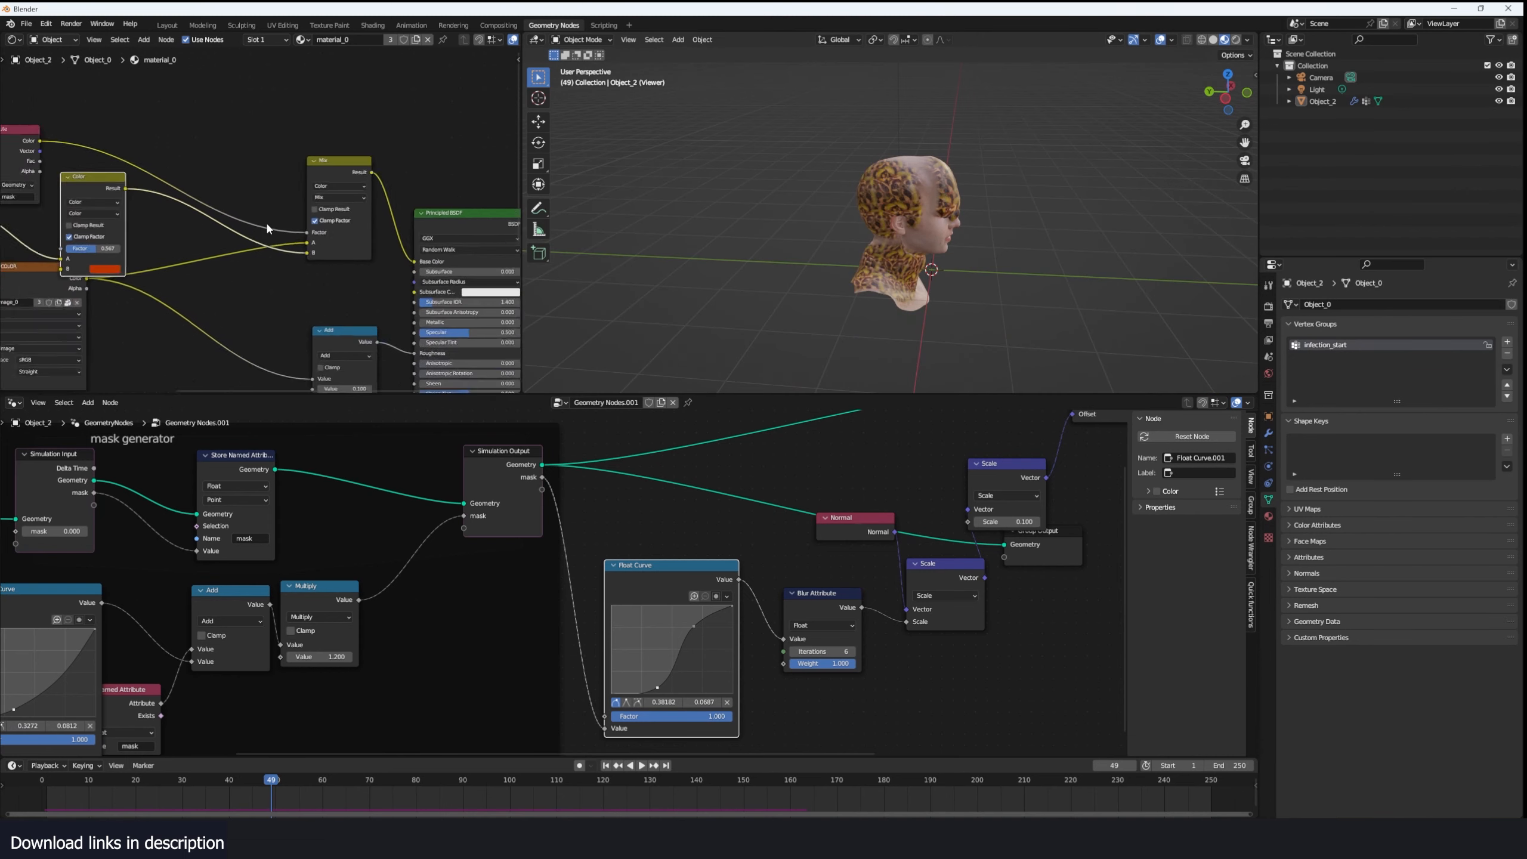
- Move the Add node farther from the Principled BSDF to make room on the roughness connection
{"action": "scroll", "coordinate": [265, 220], "scroll_direction": "down", "scroll_amount": 3}
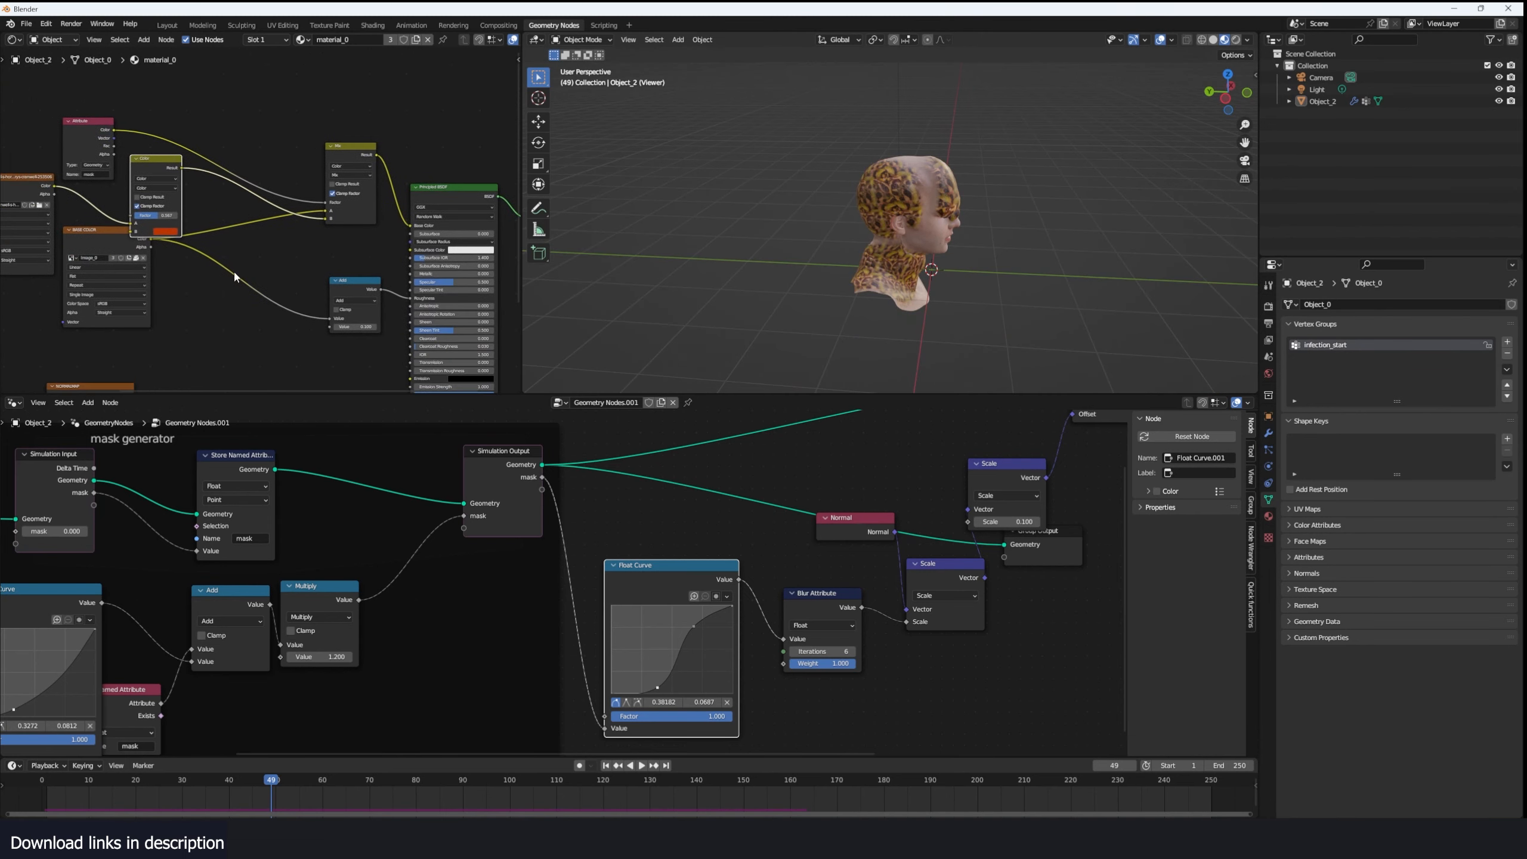
{"action": "scroll", "coordinate": [234, 277], "scroll_direction": "up", "scroll_amount": 2}
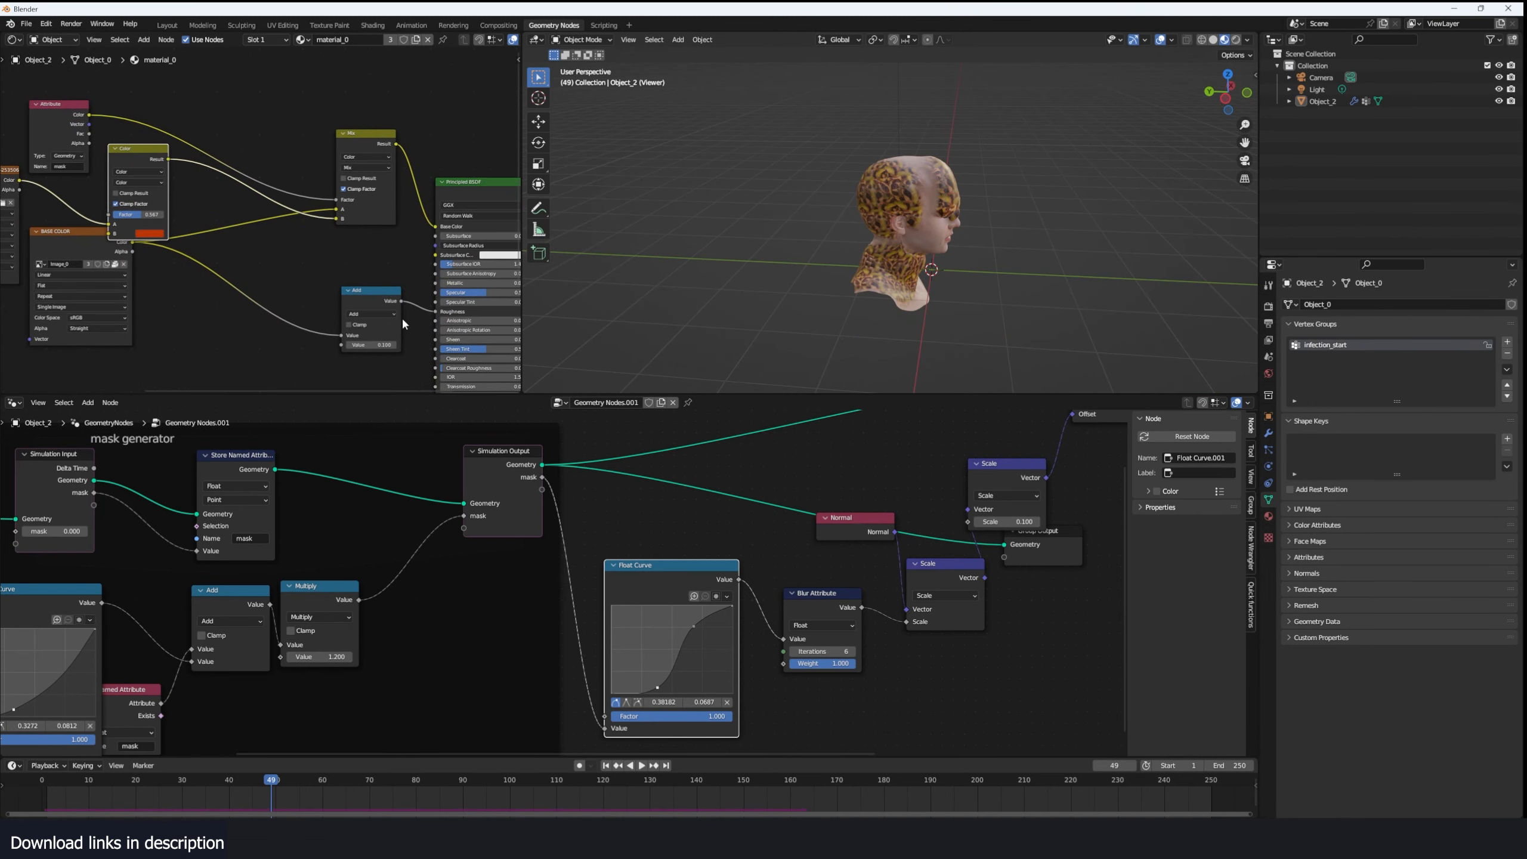
{"action": "middle_click_drag", "start_coordinate": [401, 319], "coordinate": [332, 274]}
{"action": "left_click_drag", "start_coordinate": [288, 256], "coordinate": [200, 275]}
{"action": "key", "text": "shift+a"}
{"action": "left_click", "coordinate": [281, 258]}
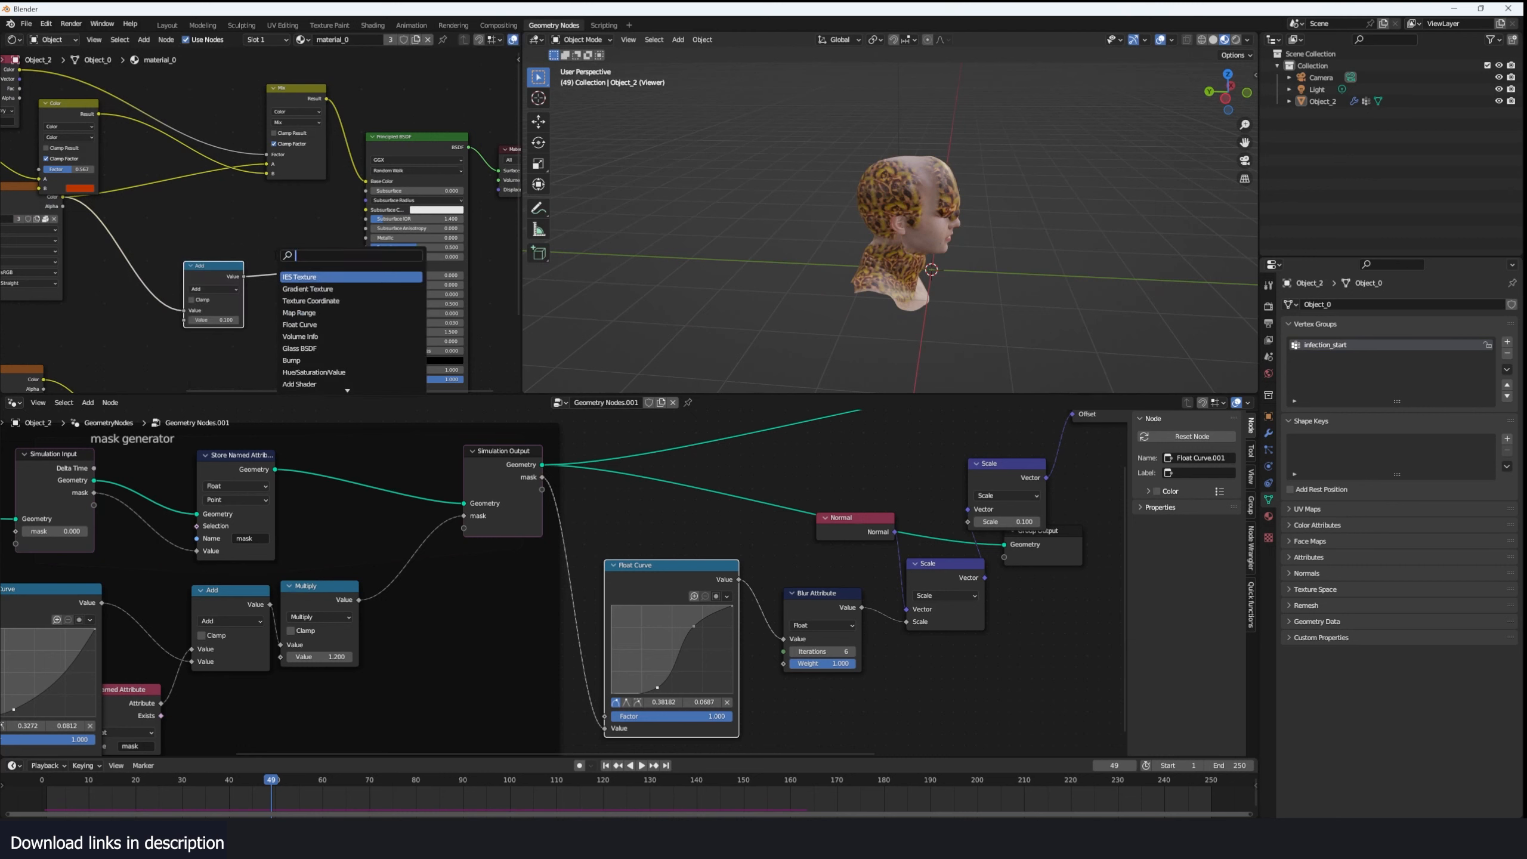
{"action": "key", "text": "Escape"}
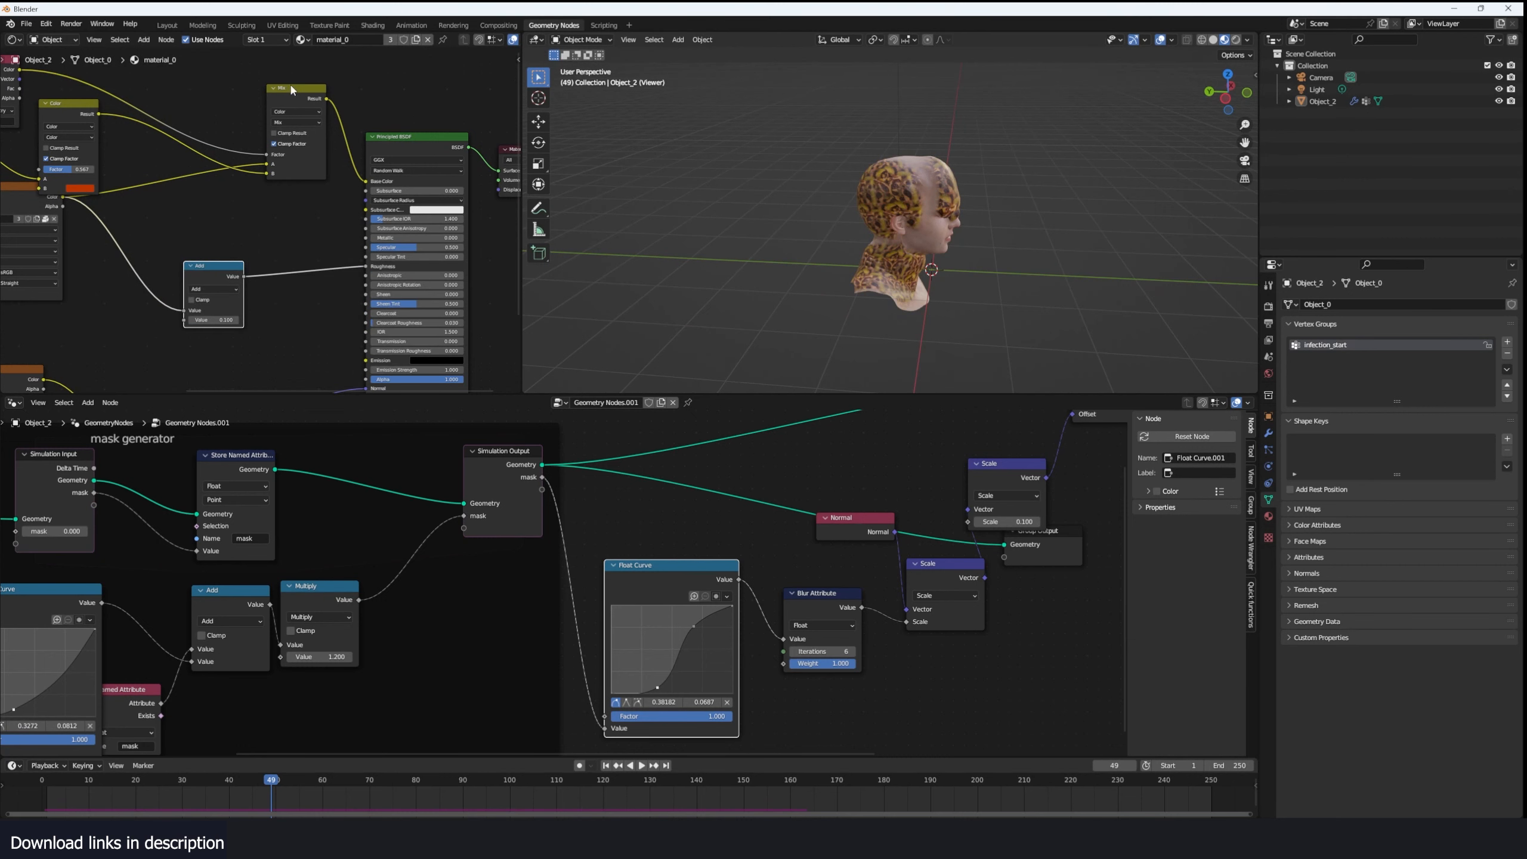
- Blend the roughness through a duplicate Mix node, using the mask attribute as Factor and black as its B color
{"action": "left_click_drag", "start_coordinate": [32, 71], "coordinate": [300, 300]}
{"action": "left_click_drag", "start_coordinate": [301, 300], "coordinate": [301, 301]}
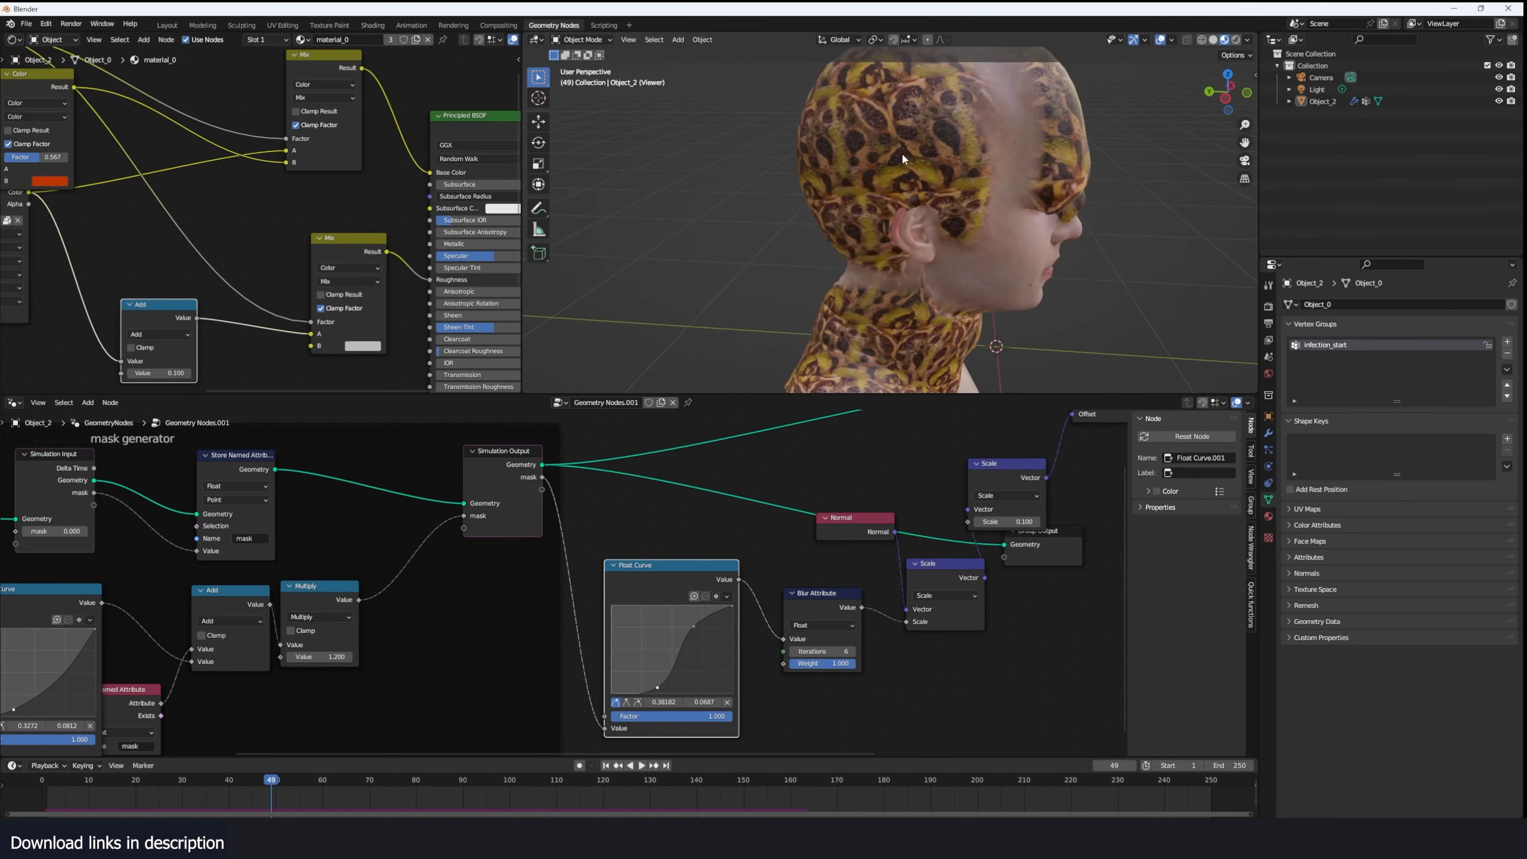
{"action": "middle_click_drag", "start_coordinate": [902, 151], "coordinate": [872, 142]}
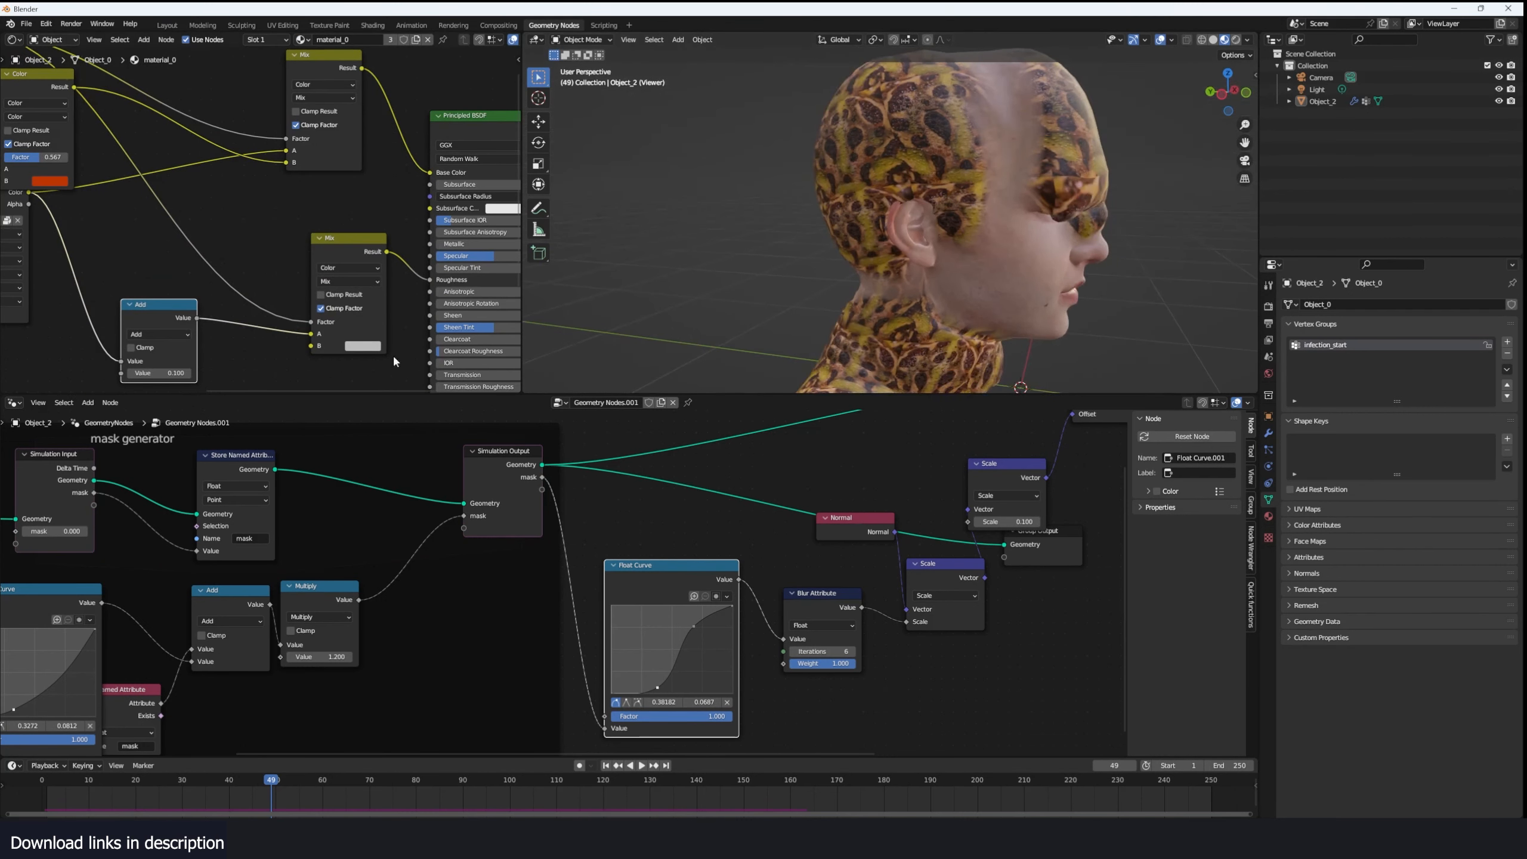
{"action": "left_click", "coordinate": [363, 347]}
{"action": "left_click_drag", "start_coordinate": [432, 243], "coordinate": [434, 271]}
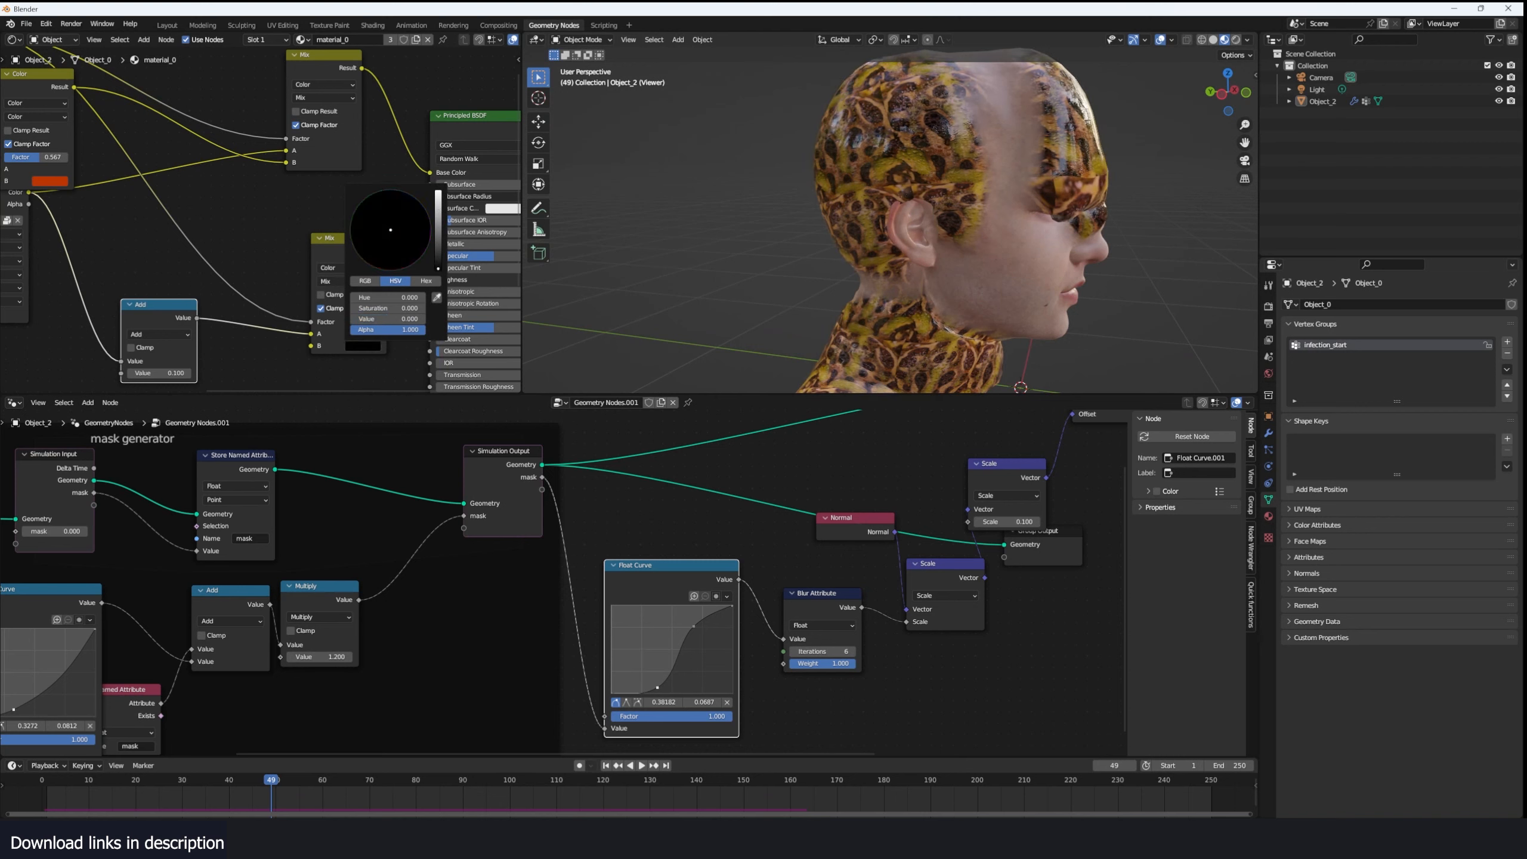
{"action": "middle_click_drag", "start_coordinate": [1151, 221], "coordinate": [1034, 216]}
{"action": "scroll", "coordinate": [1033, 216], "scroll_direction": "down", "scroll_amount": 5}
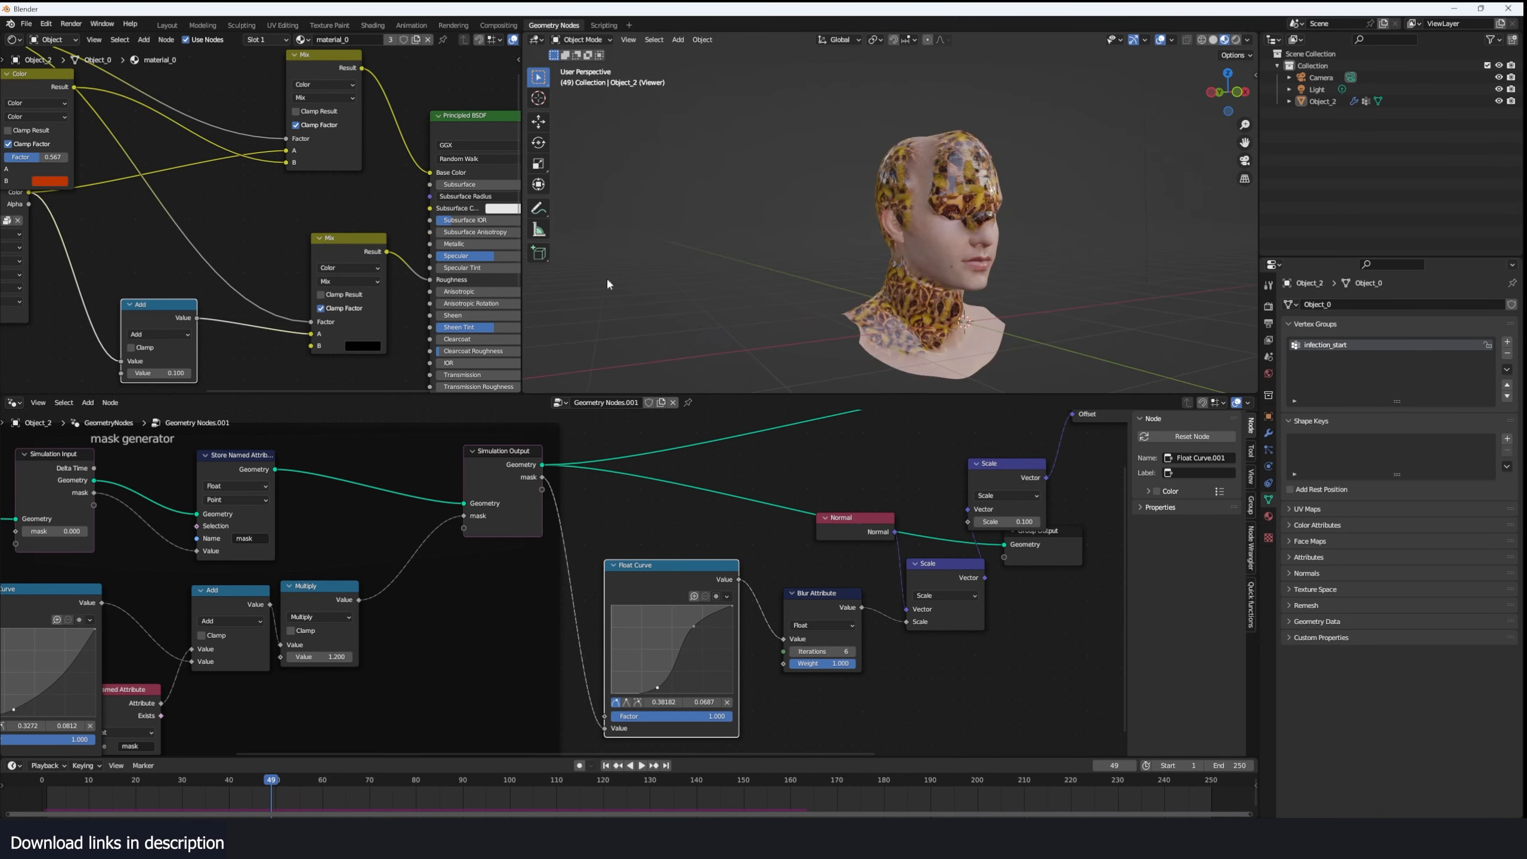
- Make room around the Normal Map node and add a Bump node above it
{"action": "scroll", "coordinate": [325, 275], "scroll_direction": "down", "scroll_amount": 3}
{"action": "middle_click_drag", "start_coordinate": [324, 274], "coordinate": [331, 192]}
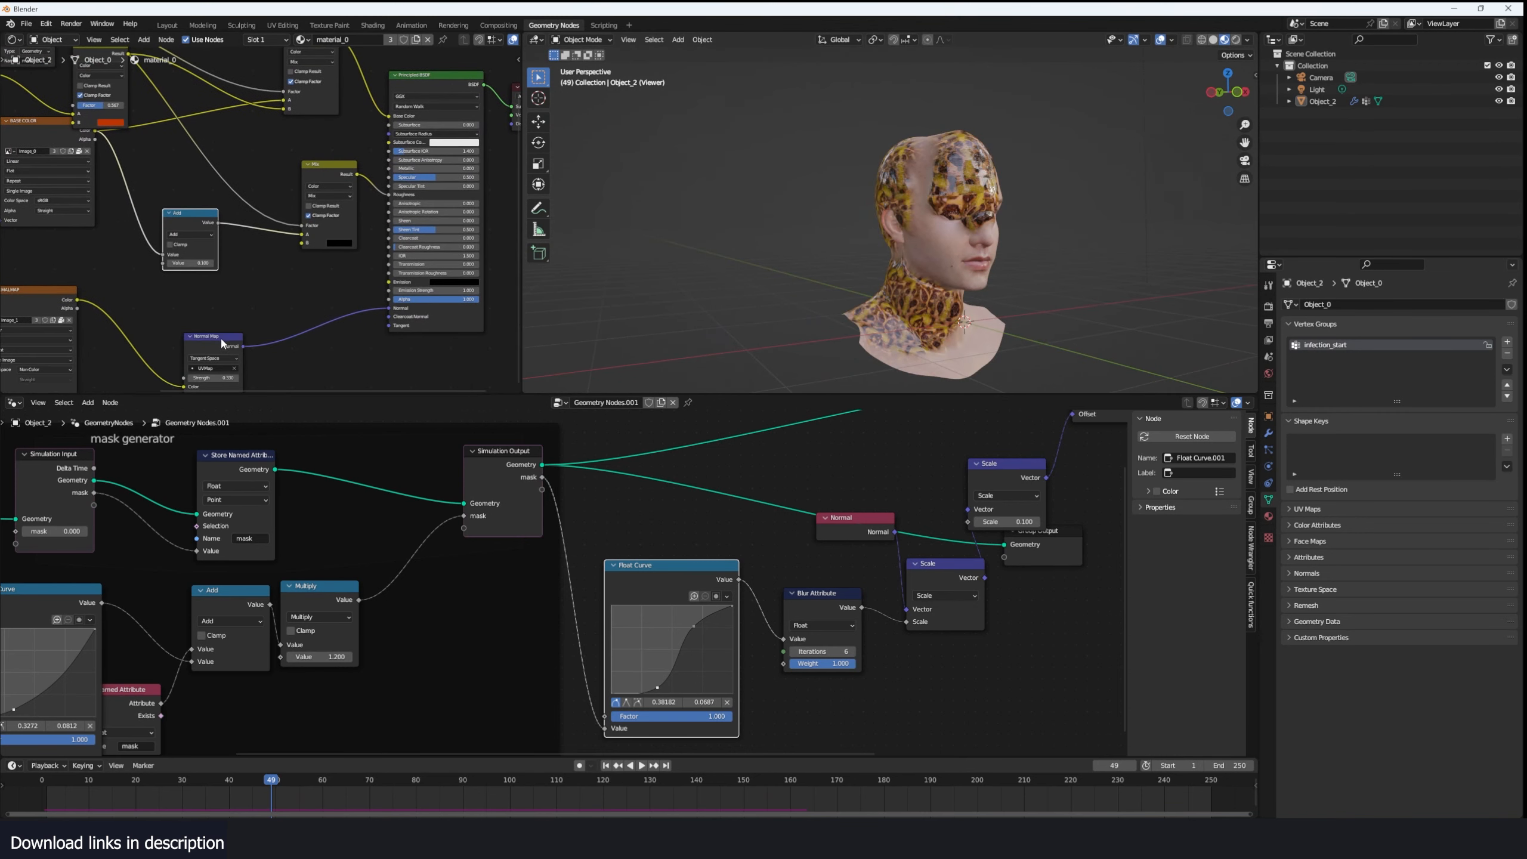
{"action": "left_click_drag", "start_coordinate": [221, 337], "coordinate": [276, 353]}
{"action": "key", "text": "shift+a"}
{"action": "type", "text": "b"}
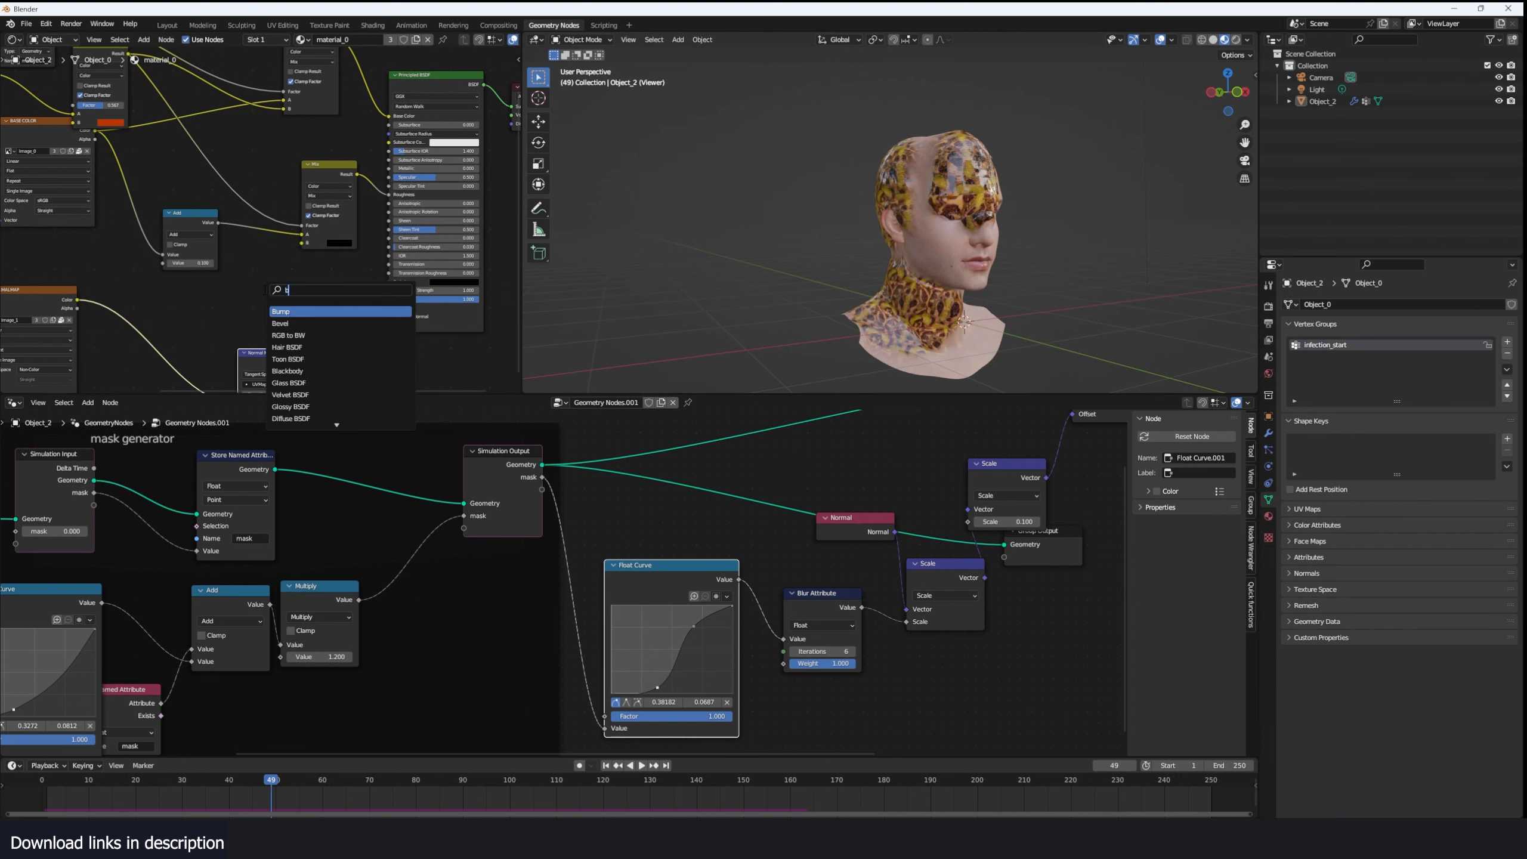
{"action": "type", "text": "ump"}
{"action": "key", "text": "Return"}
{"action": "left_click", "coordinate": [264, 291]}
{"action": "middle_click_drag", "start_coordinate": [265, 291], "coordinate": [290, 270]}
{"action": "key", "text": "shift+a"}
{"action": "left_click", "coordinate": [311, 269]}
{"action": "type", "text": "mix"}
{"action": "key", "text": "Escape"}
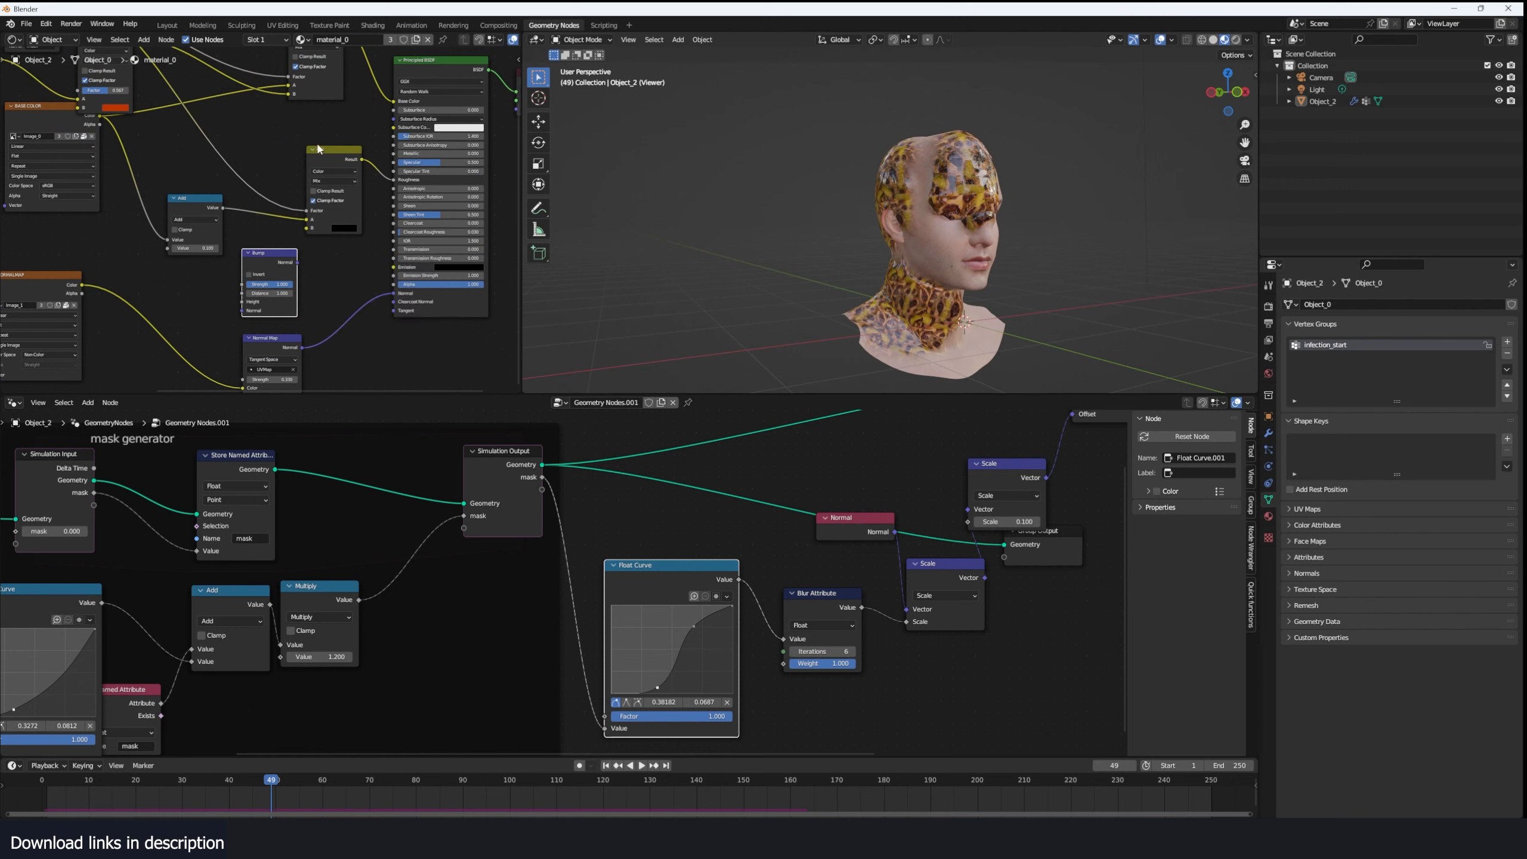
- Duplicate the Mix node onto the normal connection, feed the Bump node into it and drive its Factor with the mask attribute
{"action": "left_click", "coordinate": [318, 150]}
{"action": "key", "text": "shift+d"}
{"action": "left_click", "coordinate": [332, 289]}
{"action": "left_click_drag", "start_coordinate": [298, 263], "coordinate": [333, 362]}
{"action": "scroll", "coordinate": [255, 189], "scroll_direction": "down", "scroll_amount": 2}
{"action": "middle_click_drag", "start_coordinate": [254, 189], "coordinate": [279, 248]}
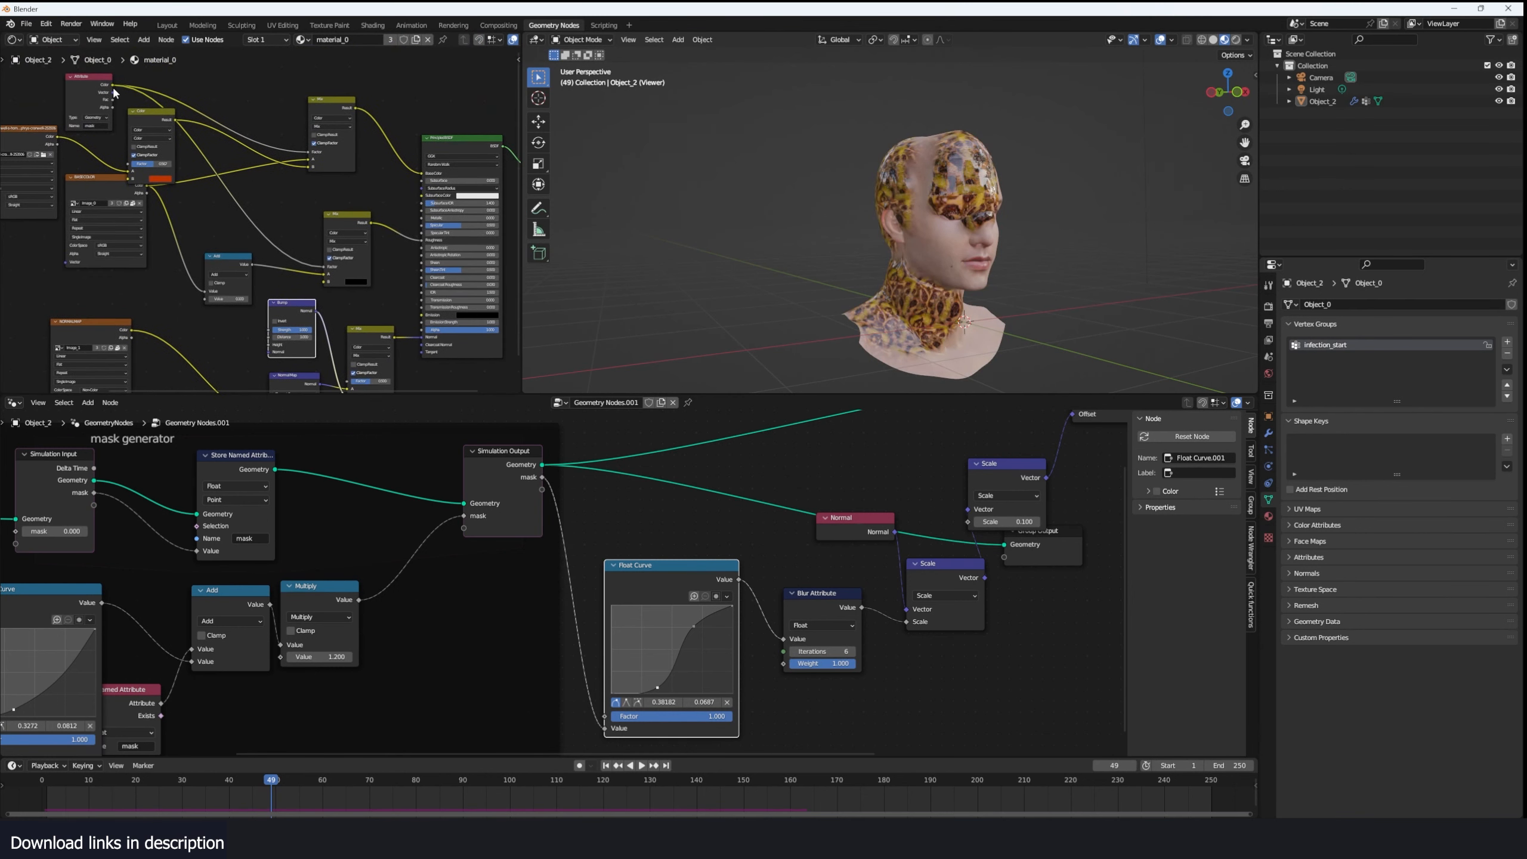
{"action": "left_click_drag", "start_coordinate": [113, 86], "coordinate": [347, 364]}
- Connect the frog skin image texture to the Bump node's Height input
{"action": "scroll", "coordinate": [96, 154], "scroll_direction": "up", "scroll_amount": 1}
{"action": "middle_click_drag", "start_coordinate": [95, 152], "coordinate": [188, 145]}
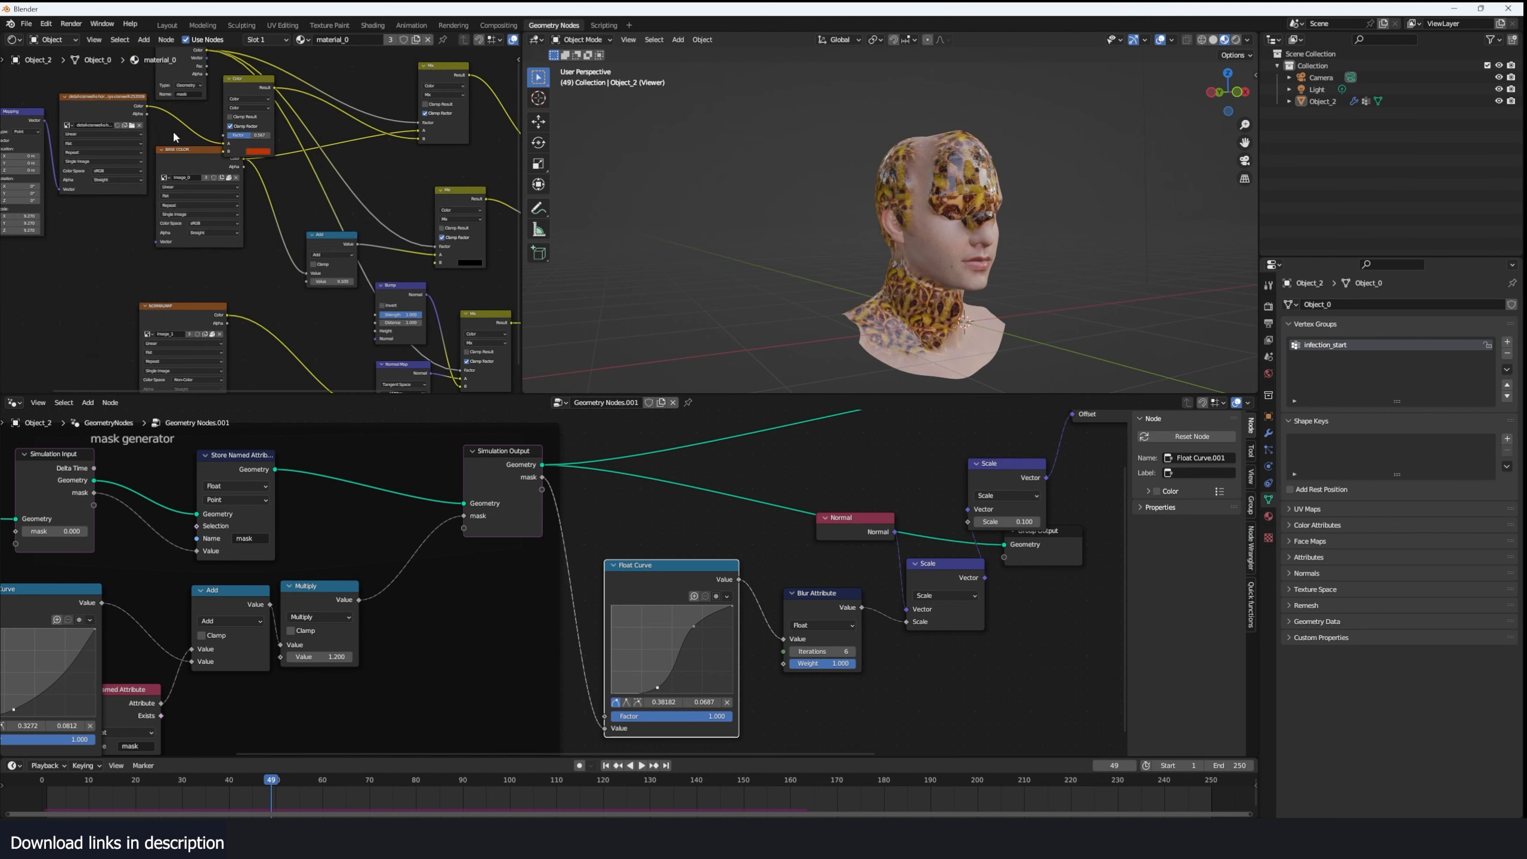
{"action": "left_click", "coordinate": [144, 110]}
{"action": "left_click_drag", "start_coordinate": [339, 294], "coordinate": [377, 325]}
{"action": "scroll", "coordinate": [960, 245], "scroll_direction": "up", "scroll_amount": 3}
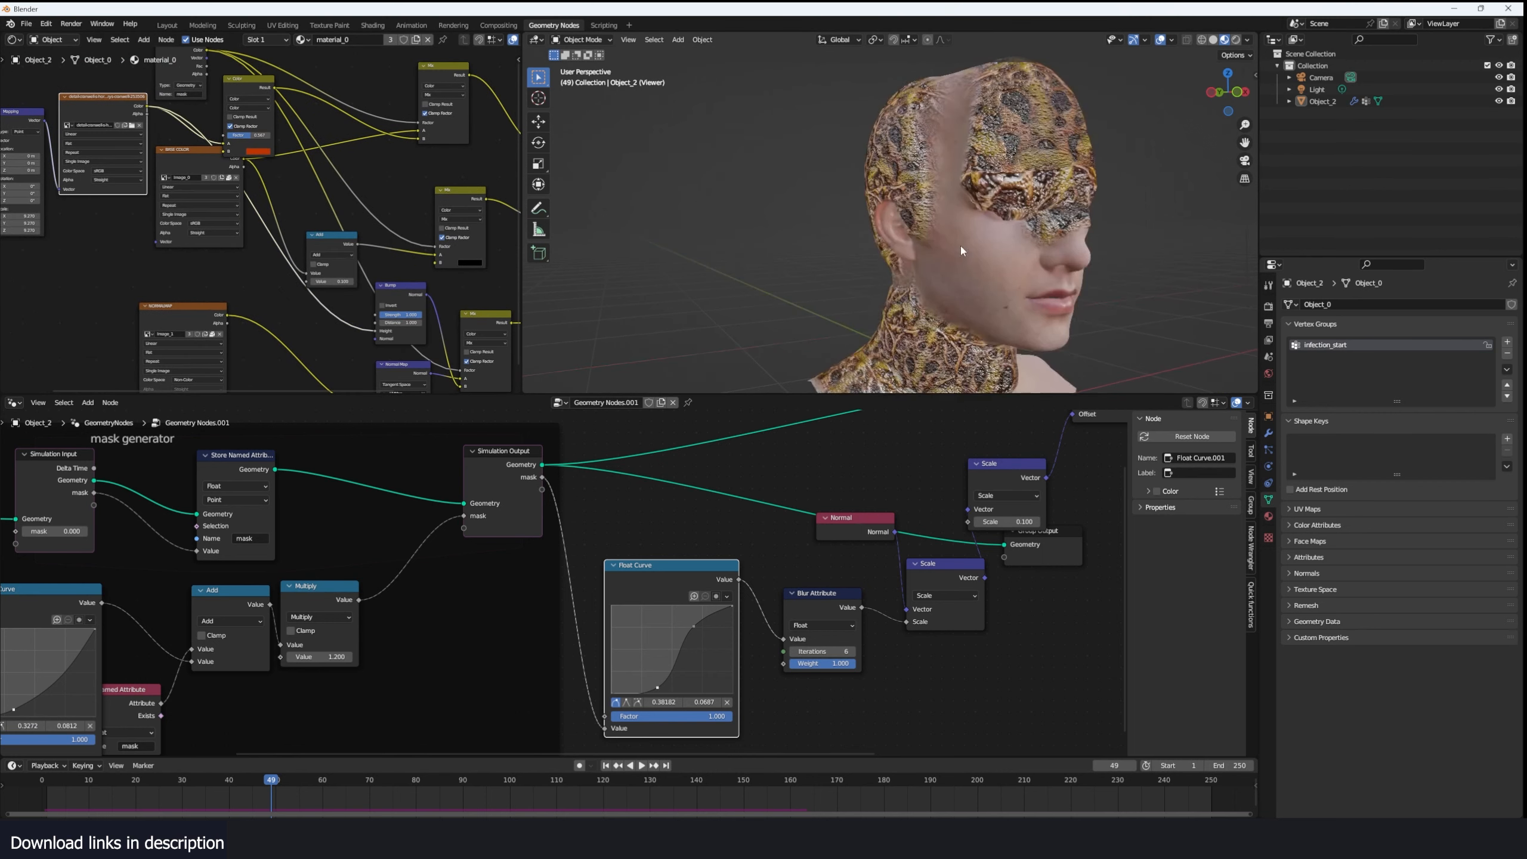
- Lower the Bump node's Strength to soften the relief of the frog skin
{"action": "mouse_move", "coordinate": [961, 246]}
{"action": "middle_mouse_down"}
{"action": "mouse_move", "coordinate": [1090, 245]}
{"action": "mouse_move", "coordinate": [974, 222]}
{"action": "middle_mouse_up"}
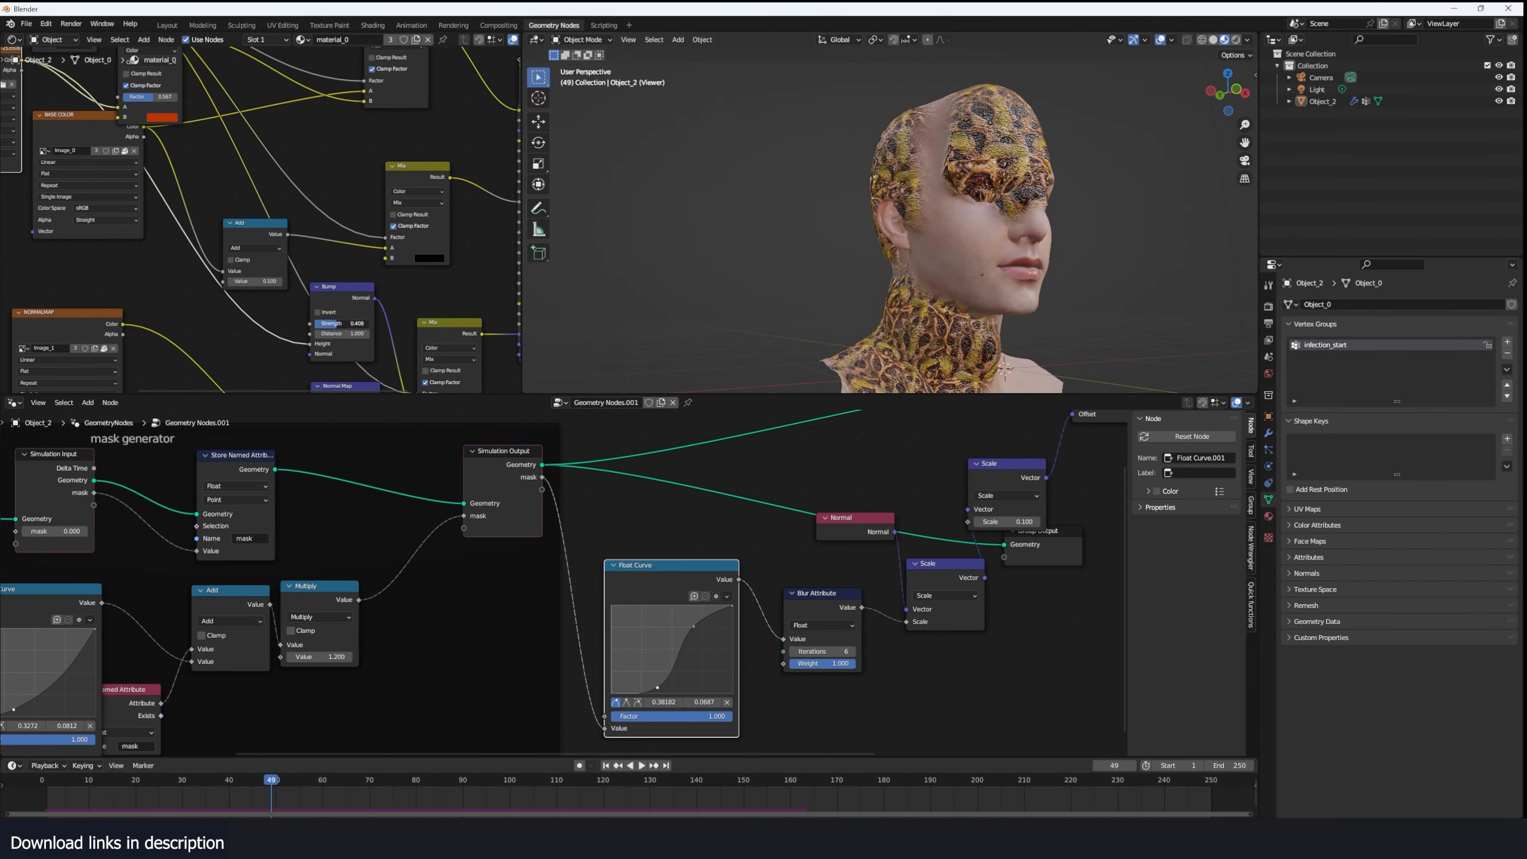
{"action": "left_click_drag", "start_coordinate": [337, 324], "coordinate": [329, 324]}
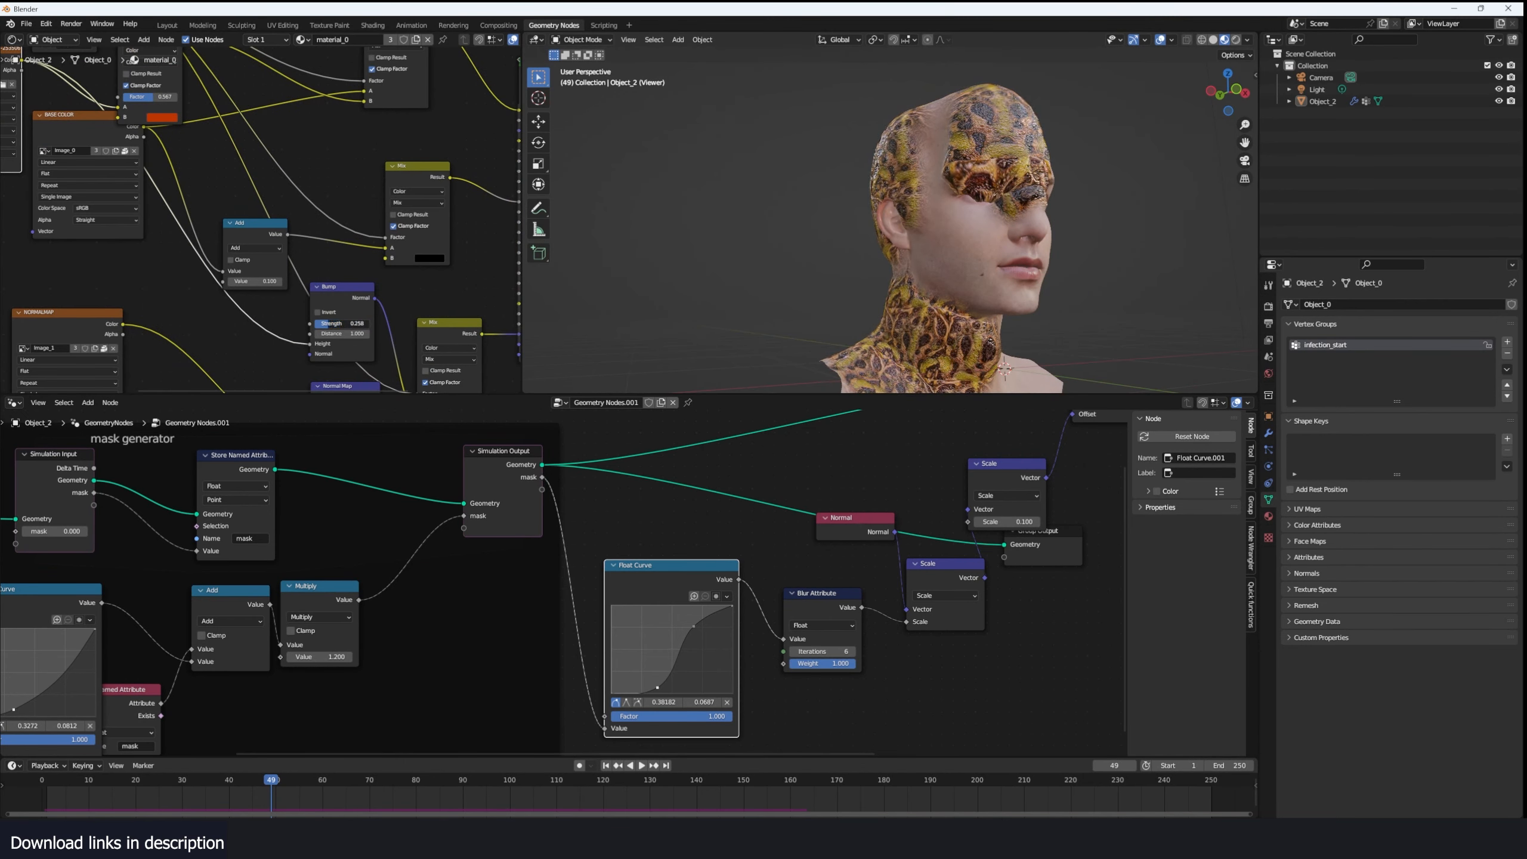
{"action": "middle_click_drag", "start_coordinate": [697, 274], "coordinate": [800, 274]}
- Replay the simulation from the start and examine the bumpy frog skin spreading over the head
{"action": "left_click", "coordinate": [33, 789]}
{"action": "key", "text": "space"}
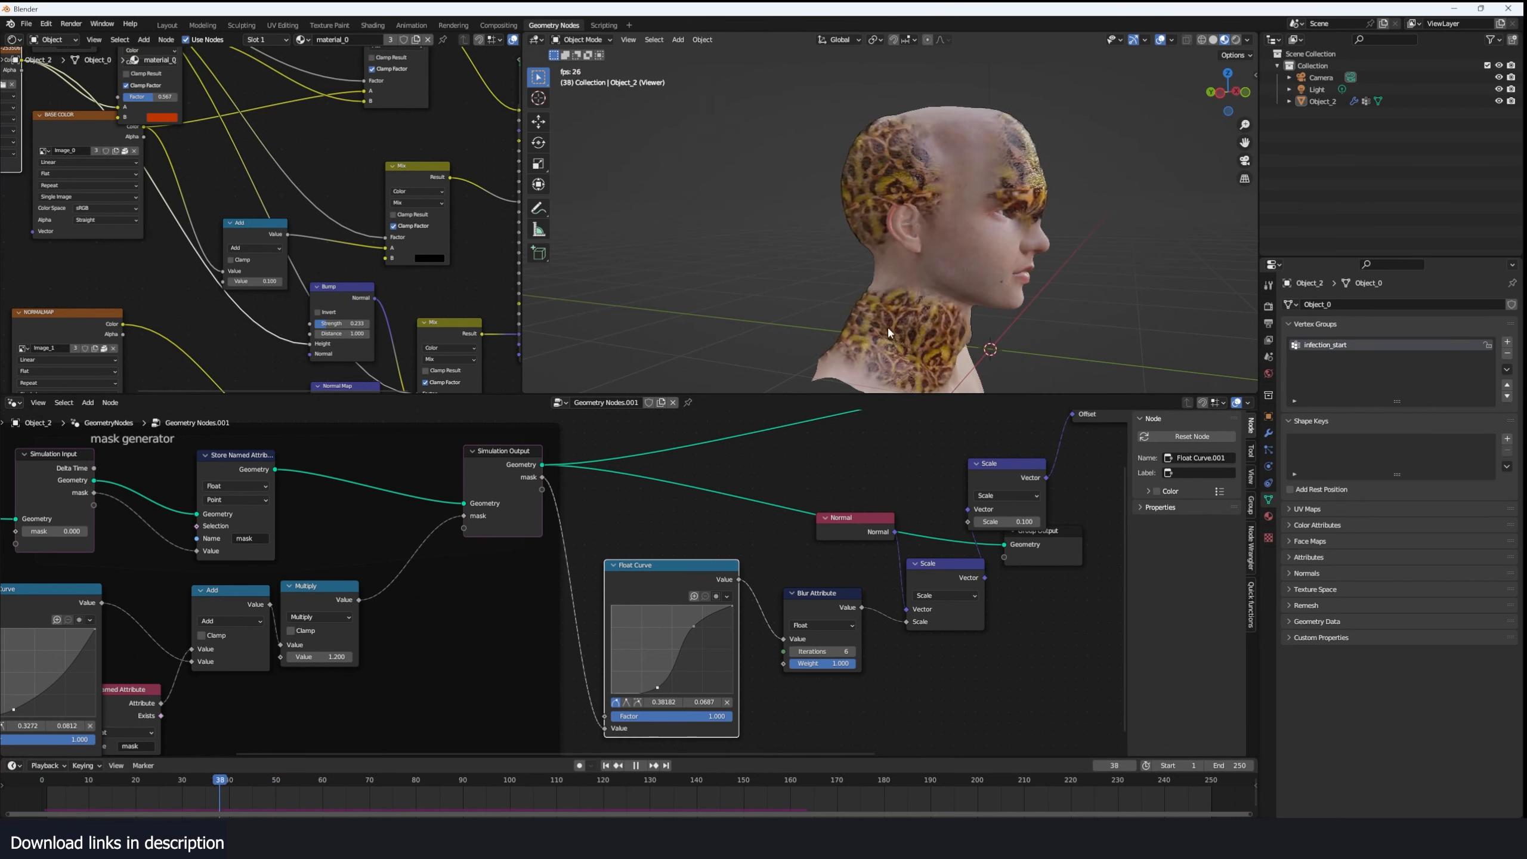
{"action": "key", "text": "space"}
{"action": "left_click", "coordinate": [915, 310]}
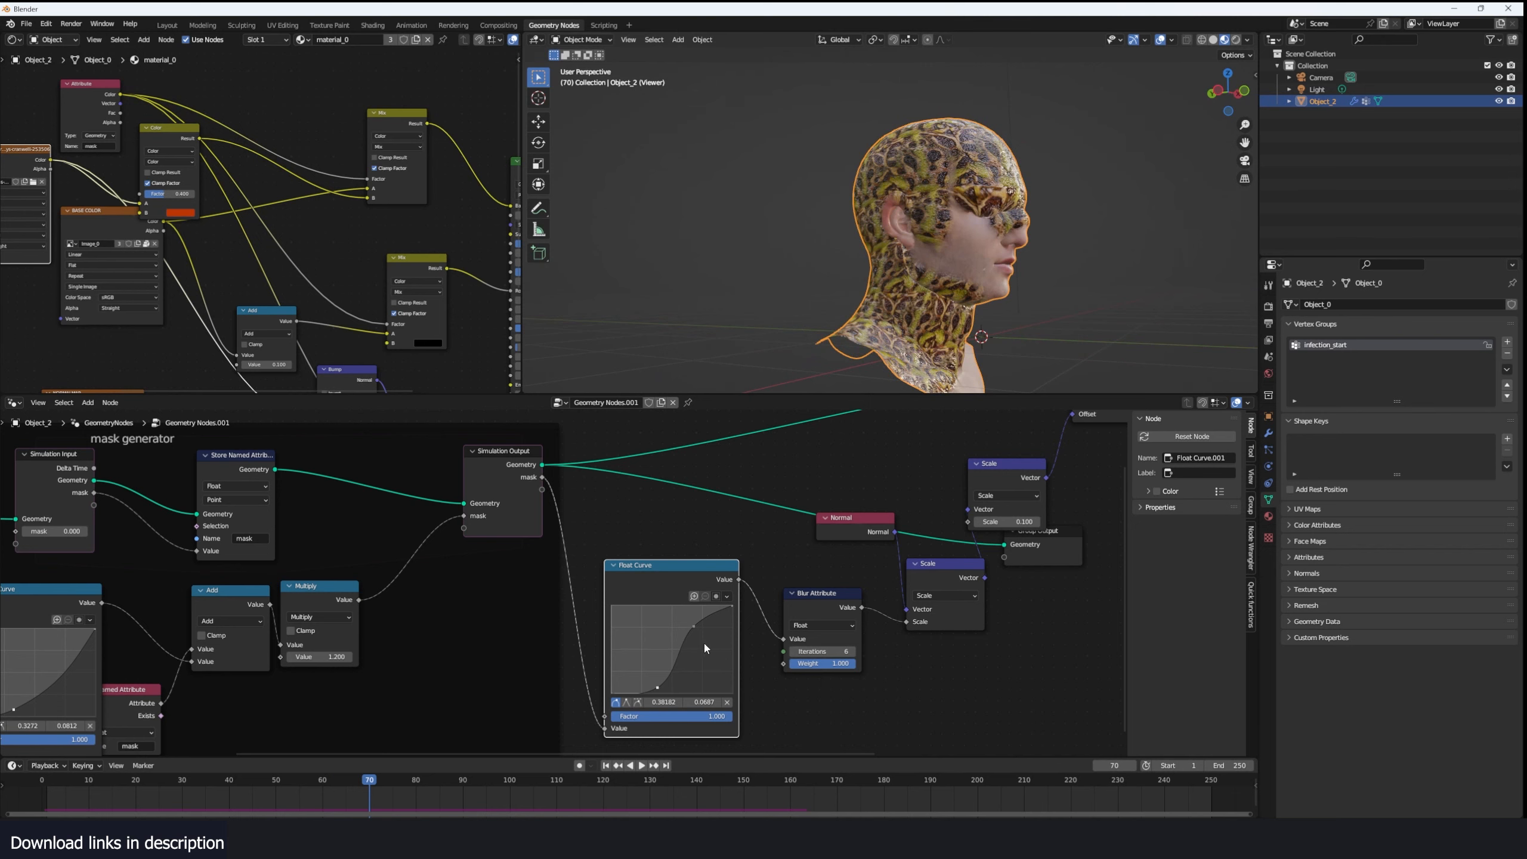
{"action": "middle_click_drag", "start_coordinate": [950, 172], "coordinate": [883, 299]}
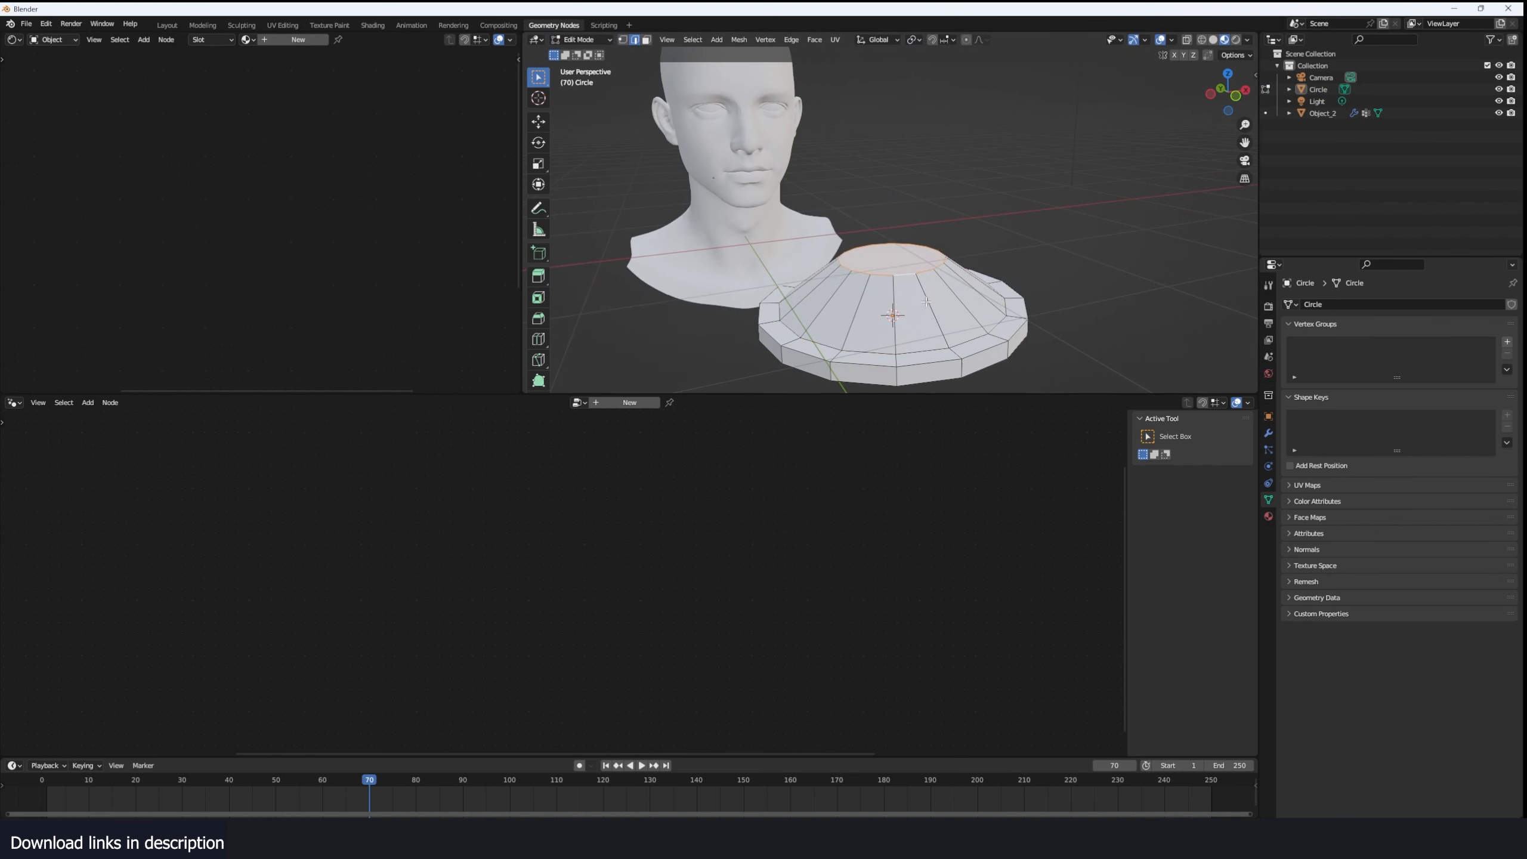
- Inset, extrude and scale the top face of the circle-based dome mesh, and return to Object Mode
{"action": "left_click", "coordinate": [885, 259]}
{"action": "key", "text": "i"}
{"action": "left_click", "coordinate": [890, 259]}
{"action": "key", "text": "e"}
{"action": "key", "text": "s"}
{"action": "key", "text": "Tab"}
- Apply smooth shading to the dome mesh
{"action": "right_click", "coordinate": [958, 253]}
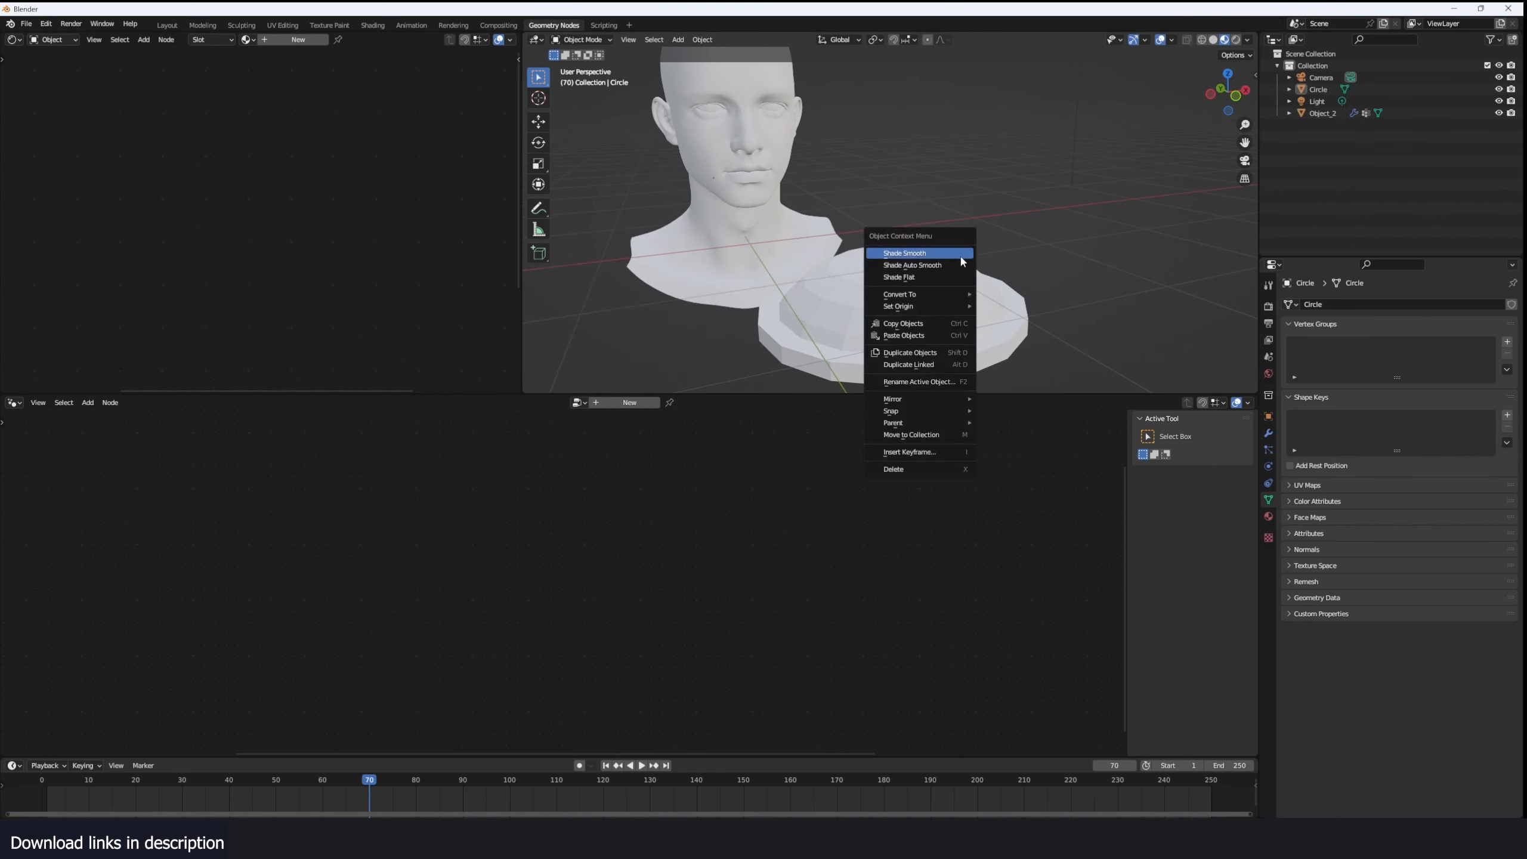
{"action": "left_click", "coordinate": [959, 254]}
{"action": "left_click", "coordinate": [957, 279]}
{"action": "right_click", "coordinate": [958, 278]}
{"action": "left_click", "coordinate": [961, 278]}
{"action": "mouse_move", "coordinate": [962, 278]}
{"action": "middle_mouse_down"}
{"action": "mouse_move", "coordinate": [1026, 296]}
{"action": "mouse_move", "coordinate": [1029, 179]}
{"action": "middle_mouse_up"}
{"action": "key", "text": "Tab"}
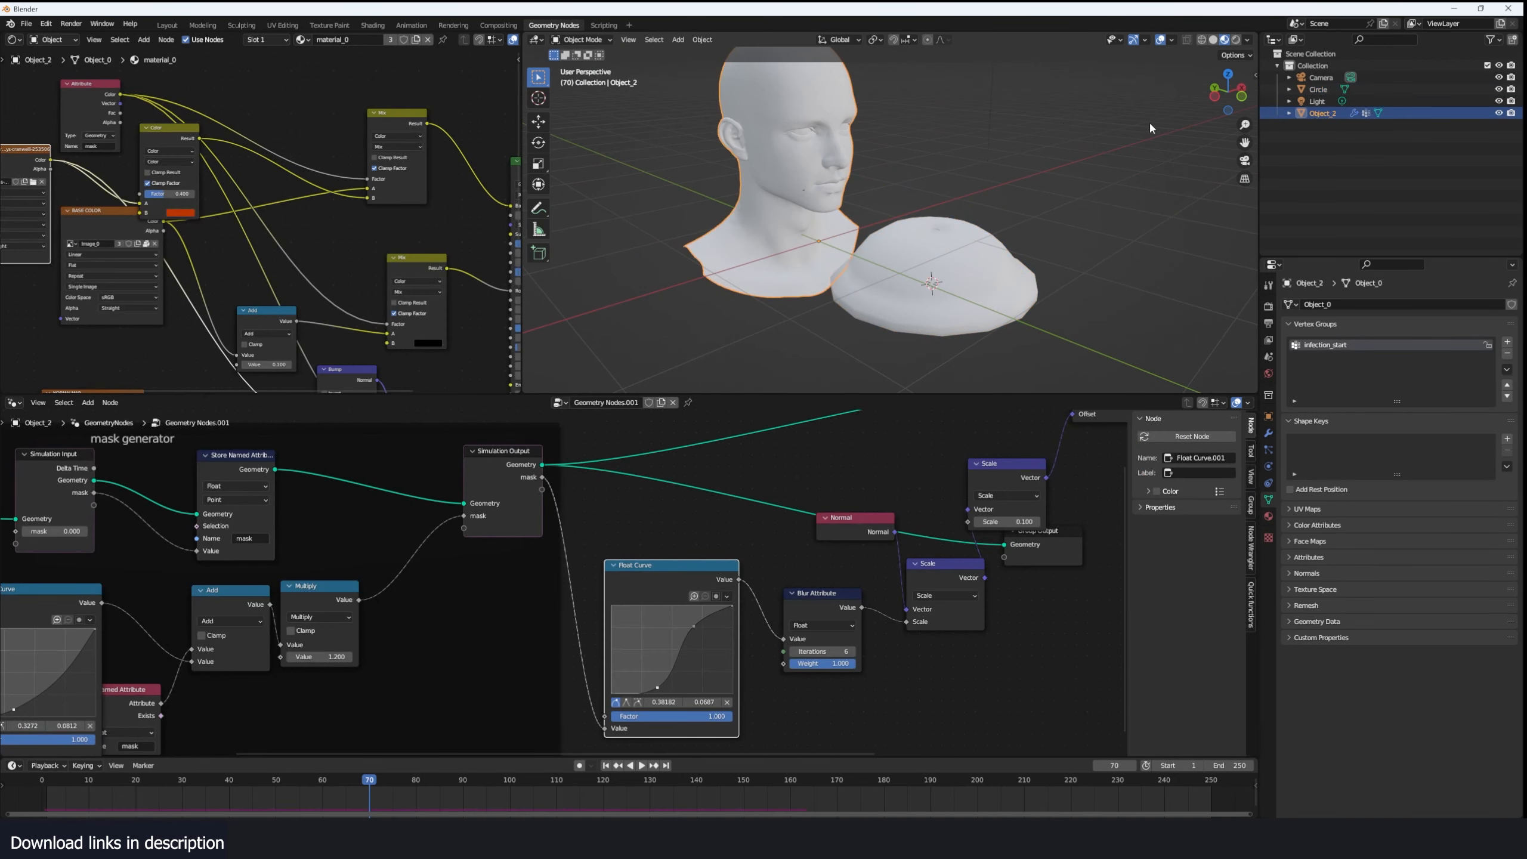
- Shrink the dome's UV layout and place it around the nostrils just below the lips on the face texture
{"action": "scroll", "coordinate": [941, 444], "scroll_direction": "down", "scroll_amount": 2}
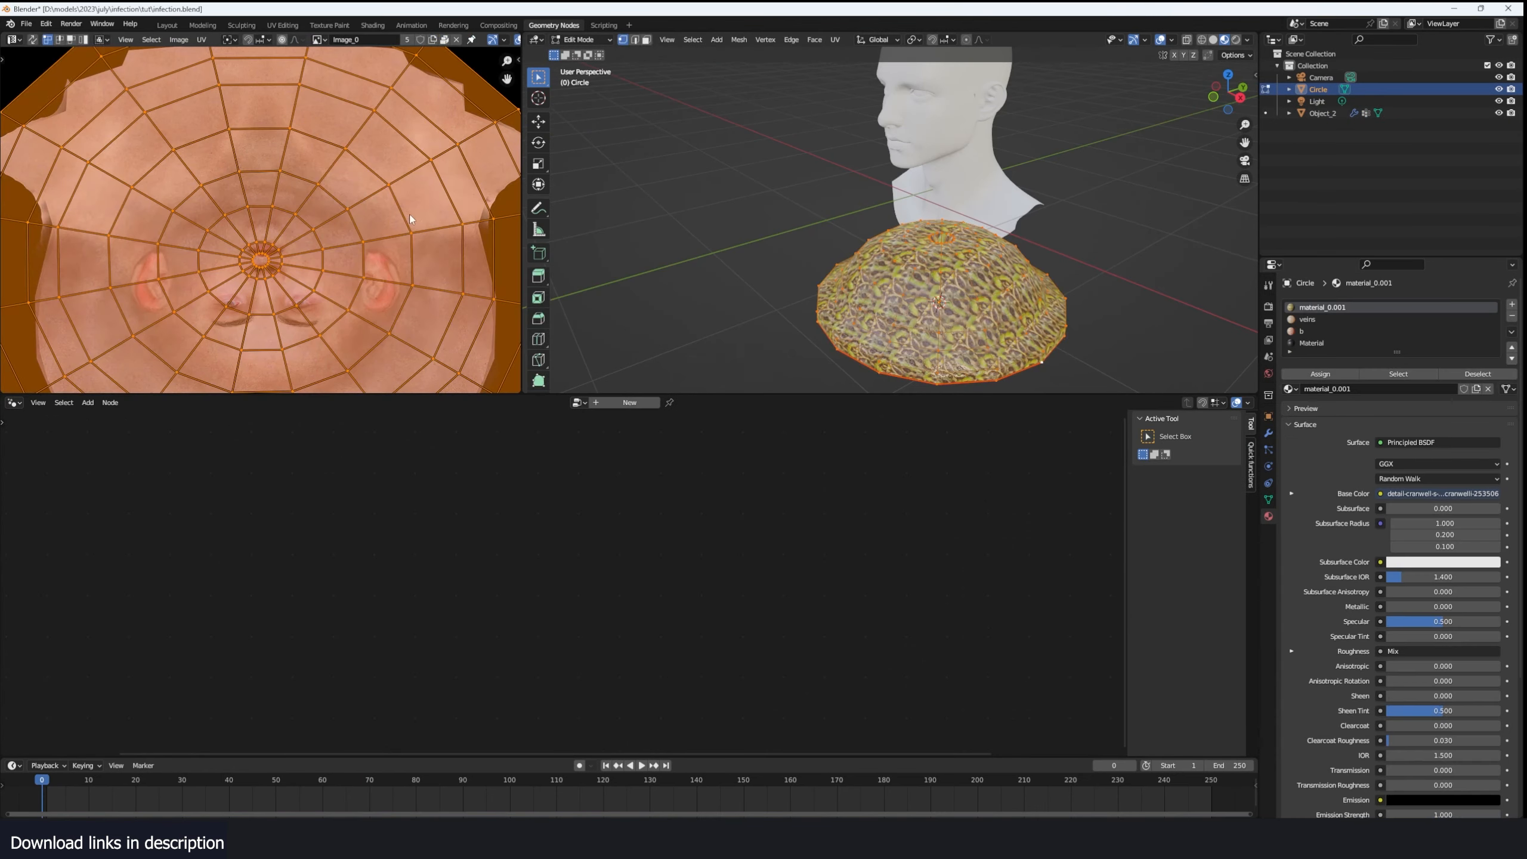
{"action": "left_click", "coordinate": [282, 272]}
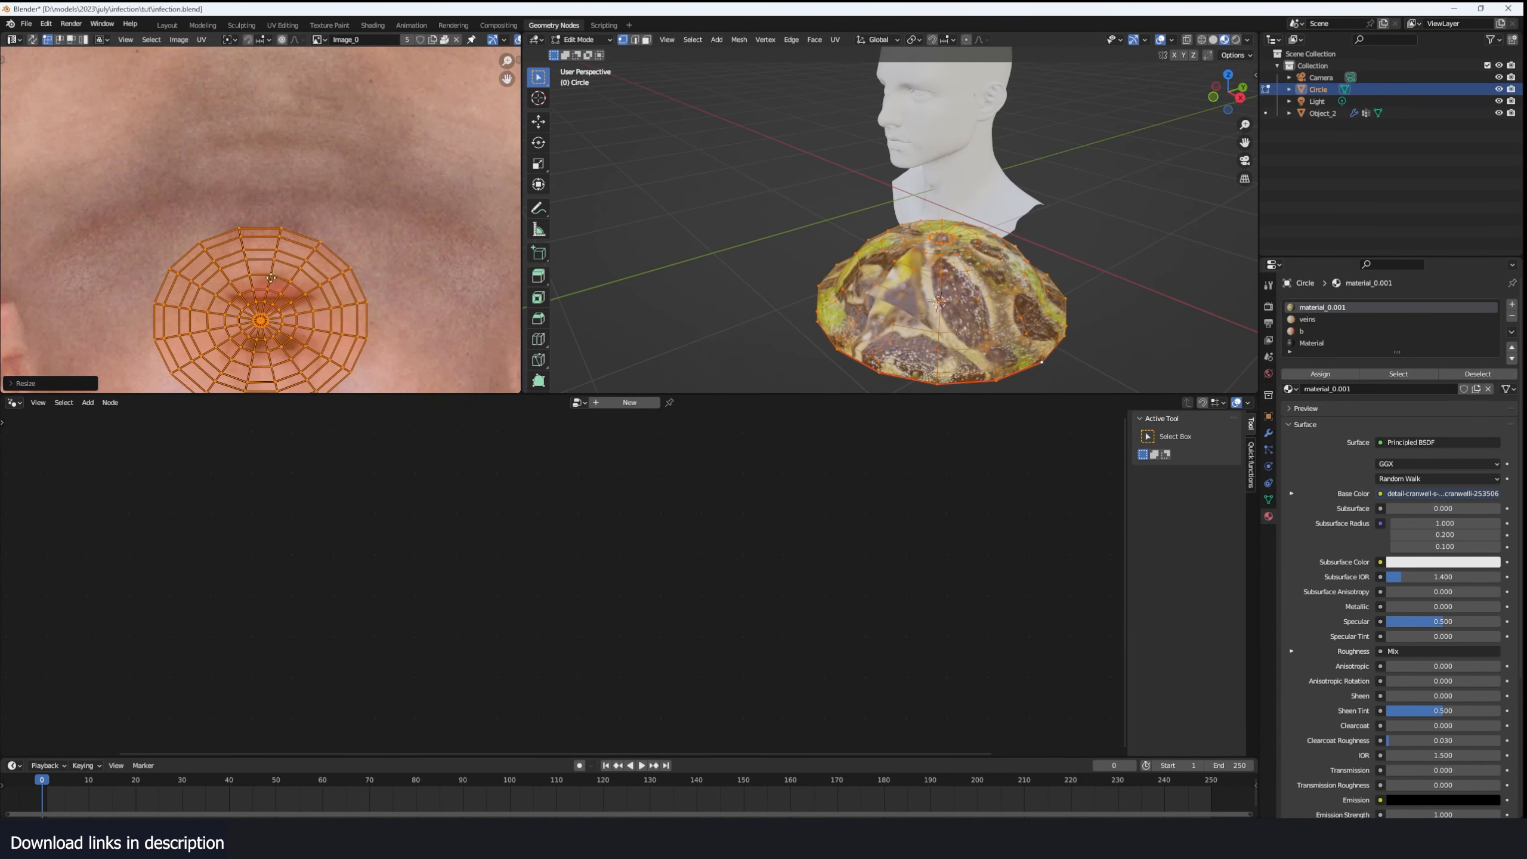
{"action": "scroll", "coordinate": [246, 343], "scroll_direction": "up", "scroll_amount": 5}
{"action": "key", "text": "s"}
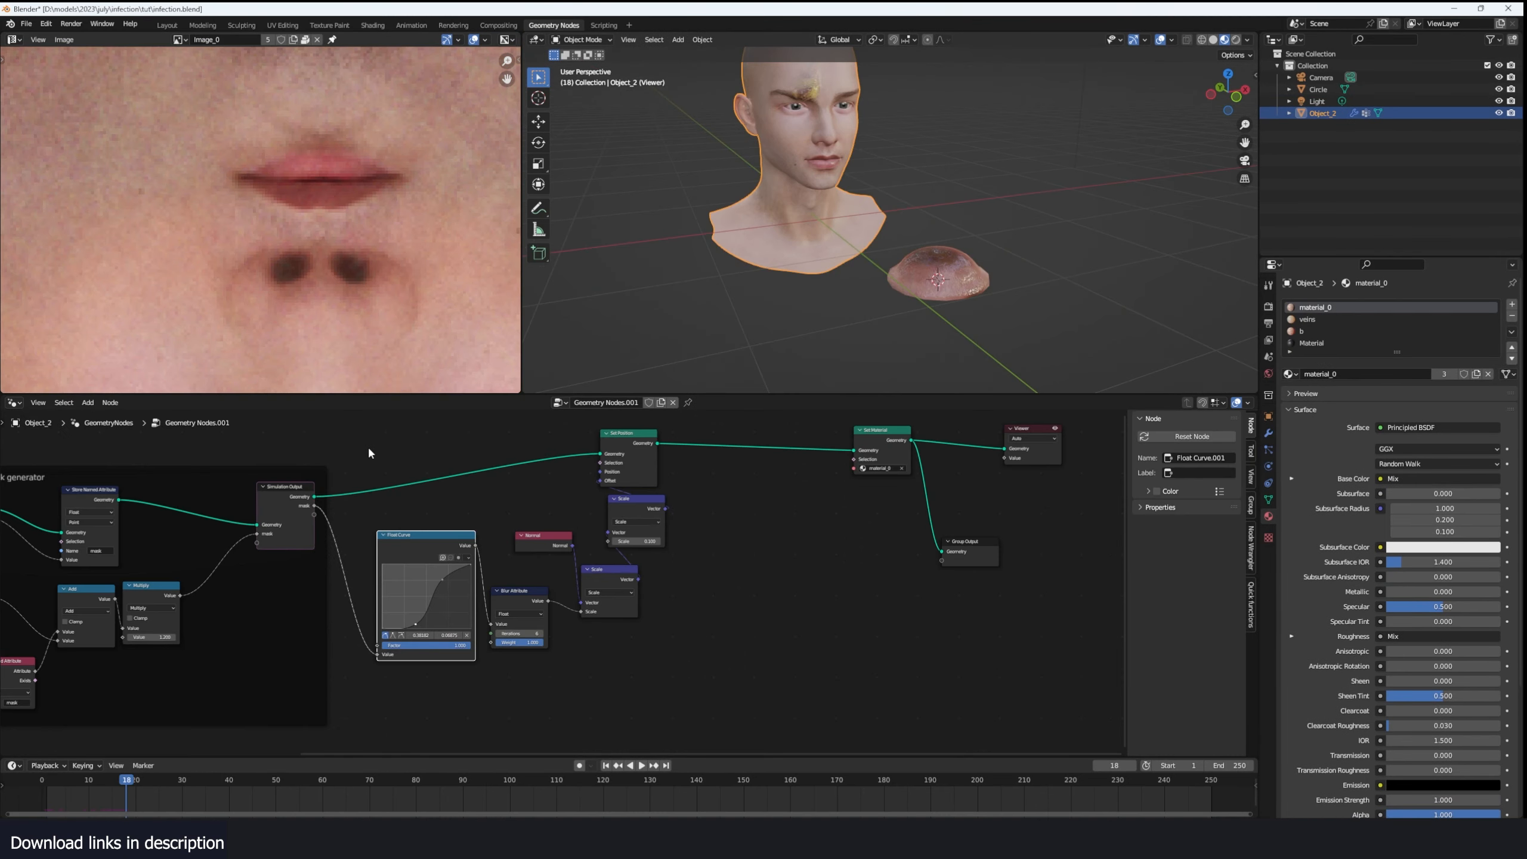
- Group the head's displacement nodes in a frame labeled "face swelling"
{"action": "left_click_drag", "start_coordinate": [370, 453], "coordinate": [716, 663]}
{"action": "key", "text": "ctrl+j"}
{"action": "key", "text": "F2"}
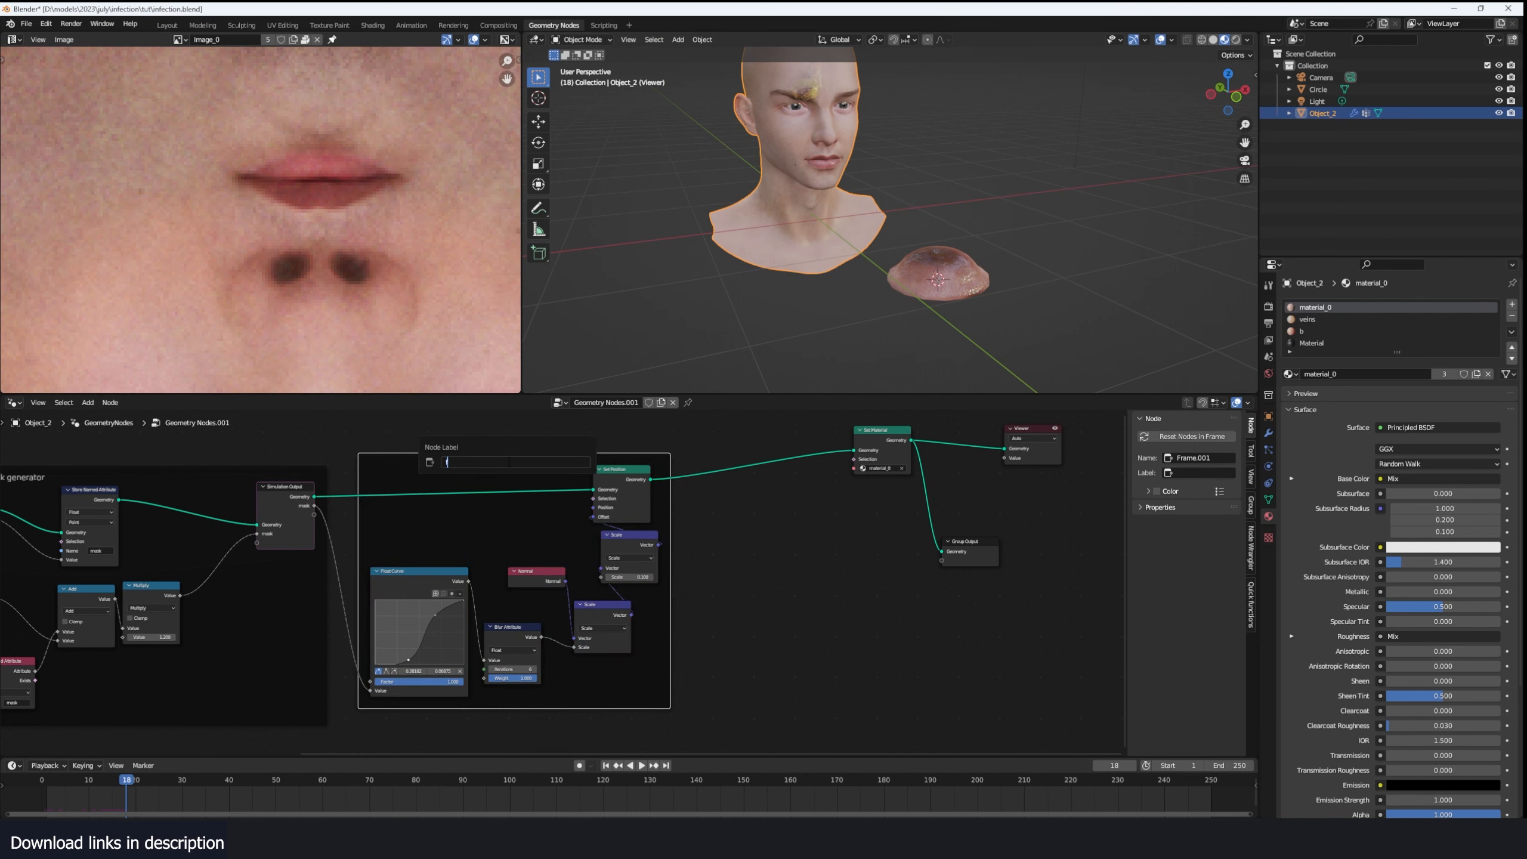
{"action": "type", "text": "face swelling"}
{"action": "key", "text": "Return"}
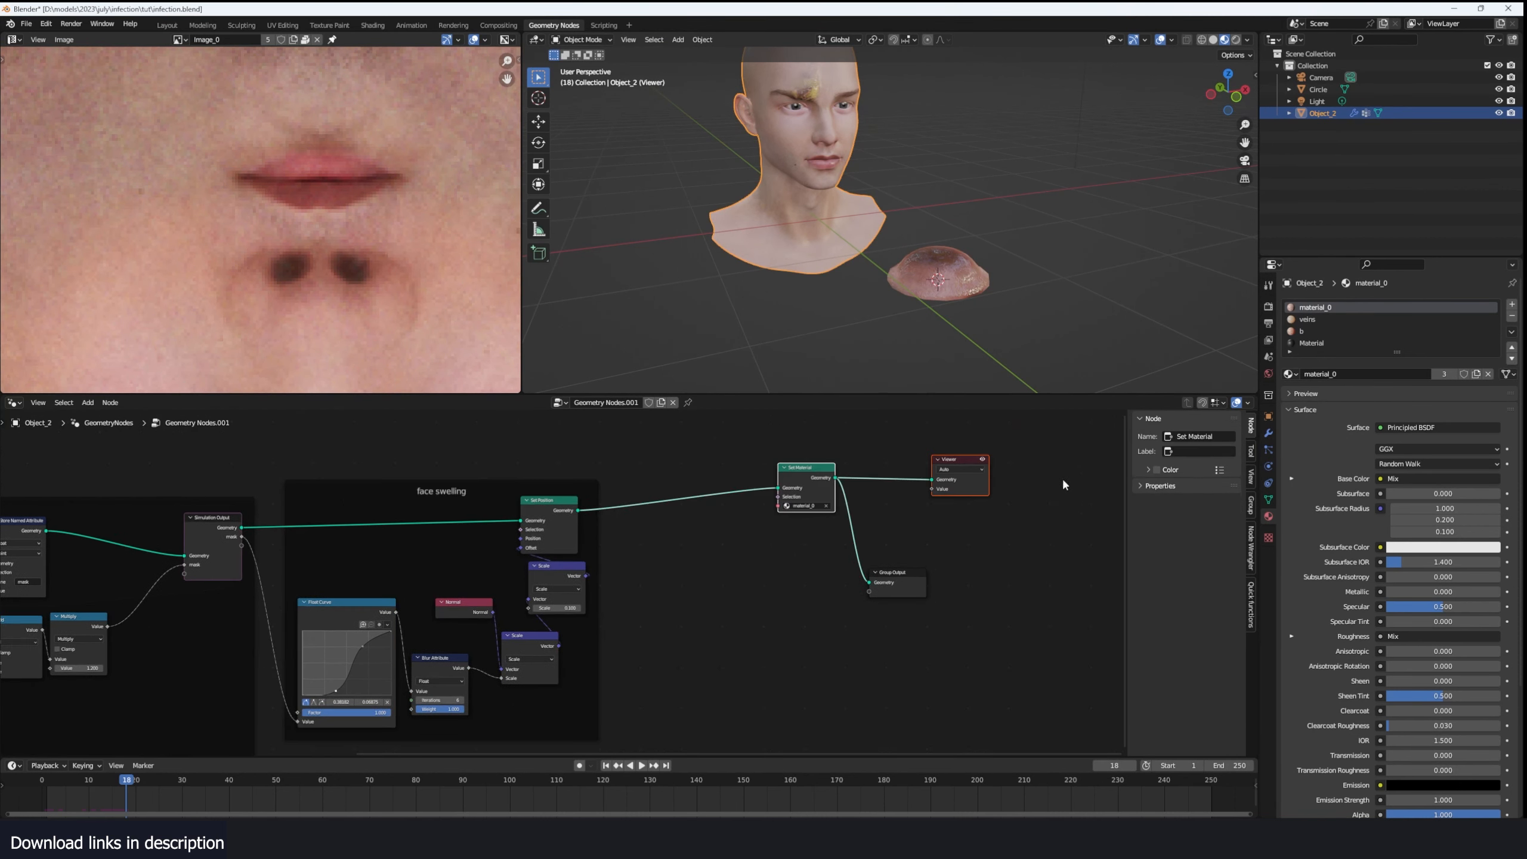
- Move the Set Material, Viewer and Group Output nodes farther from the face swelling frame to free up space
{"action": "left_click_drag", "start_coordinate": [1016, 455], "coordinate": [819, 649]}
{"action": "left_click_drag", "start_coordinate": [816, 471], "coordinate": [1053, 479]}
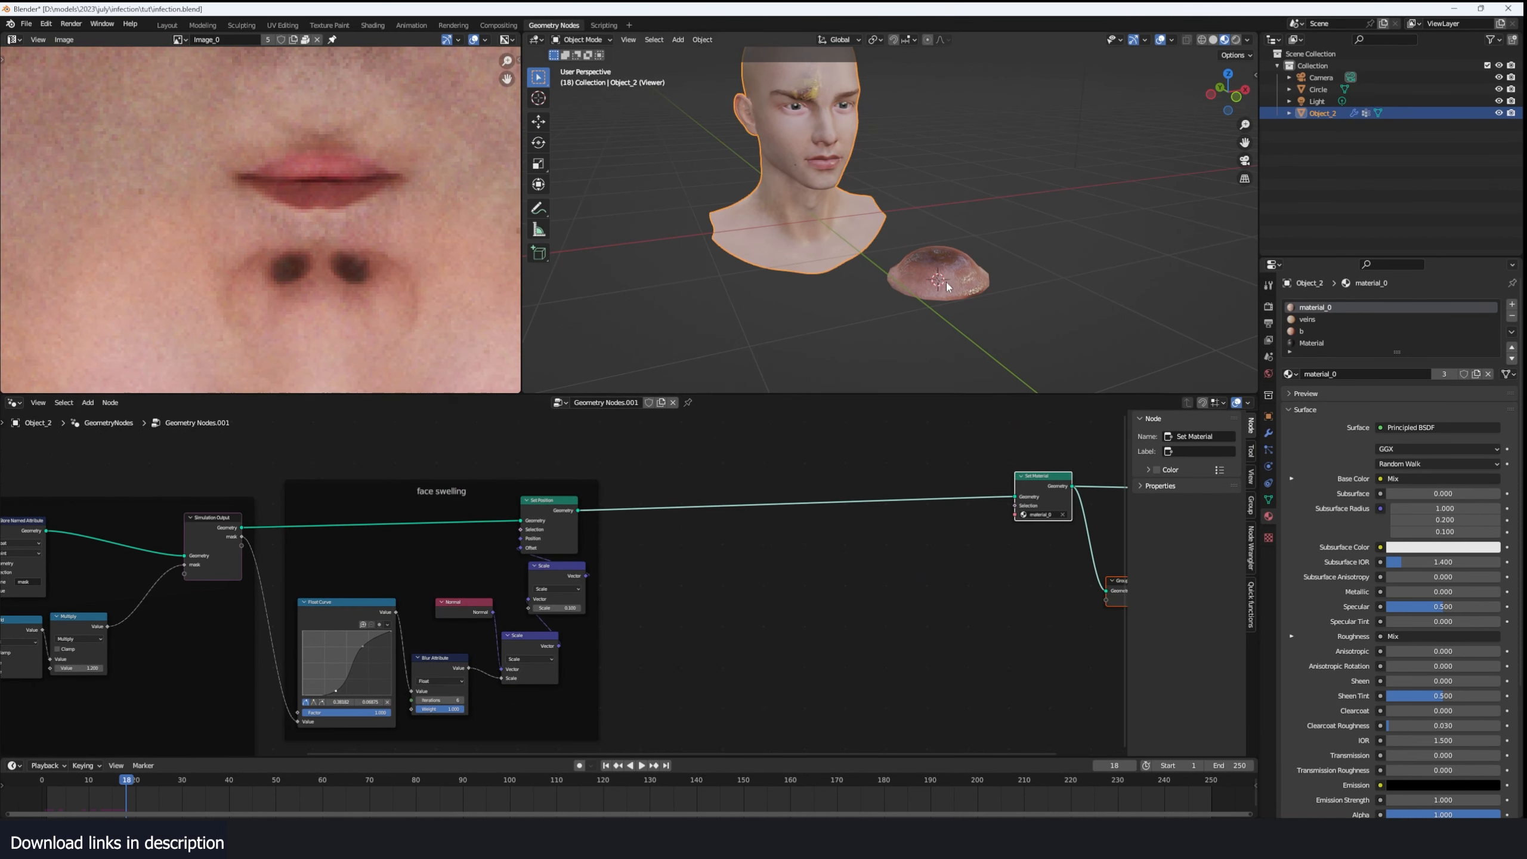
{"action": "left_click", "coordinate": [683, 132]}
{"action": "left_click", "coordinate": [749, 236]}
{"action": "middle_click_drag", "start_coordinate": [749, 246], "coordinate": [813, 263]}
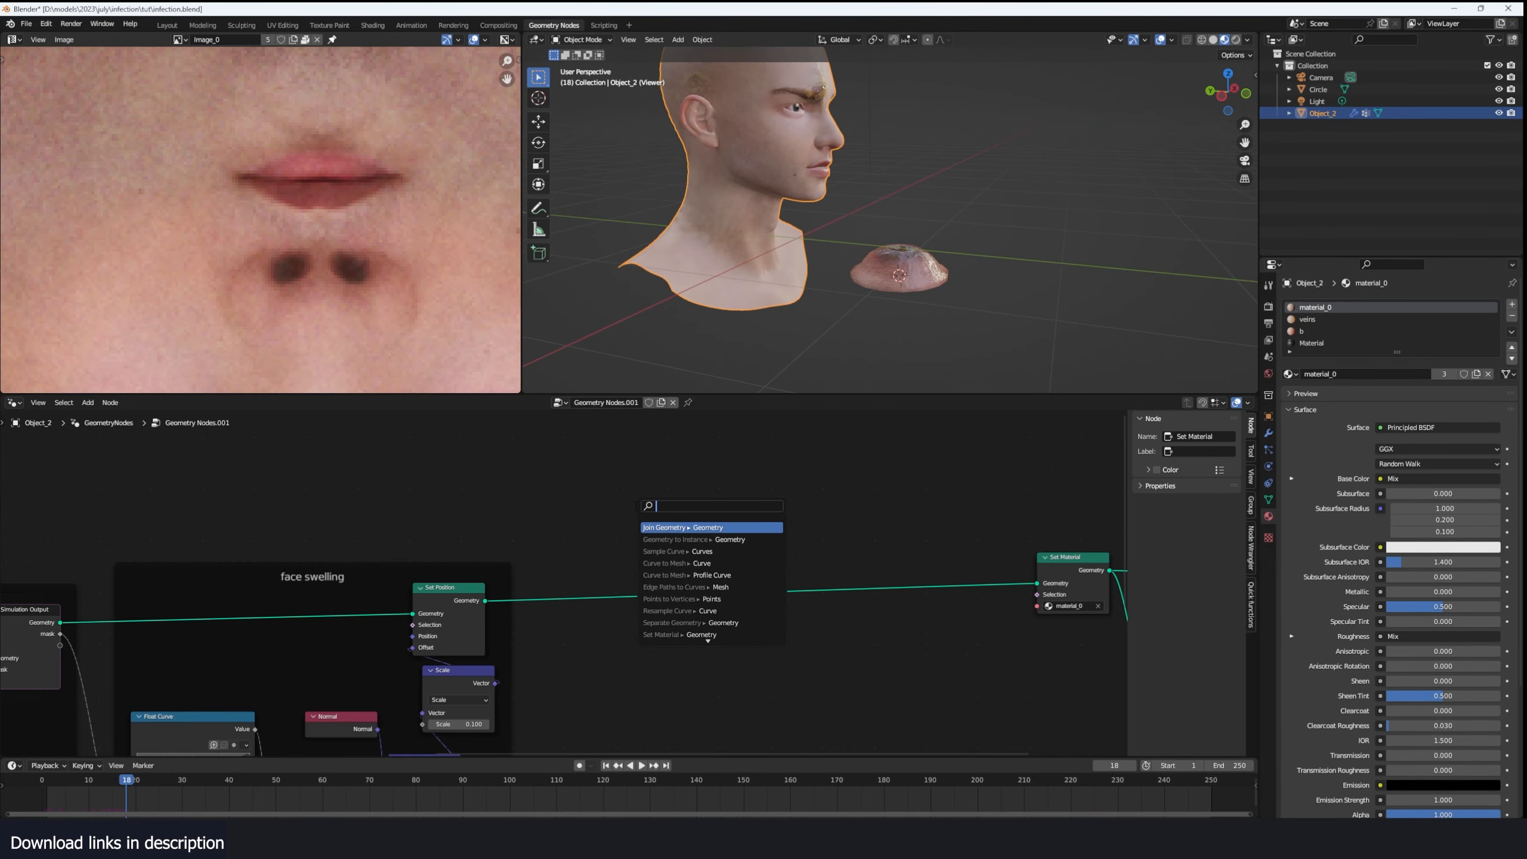
- Add a Distribute Points on Faces node fed by the Set Position geometry and preview its points
{"action": "type", "text": "distr"}
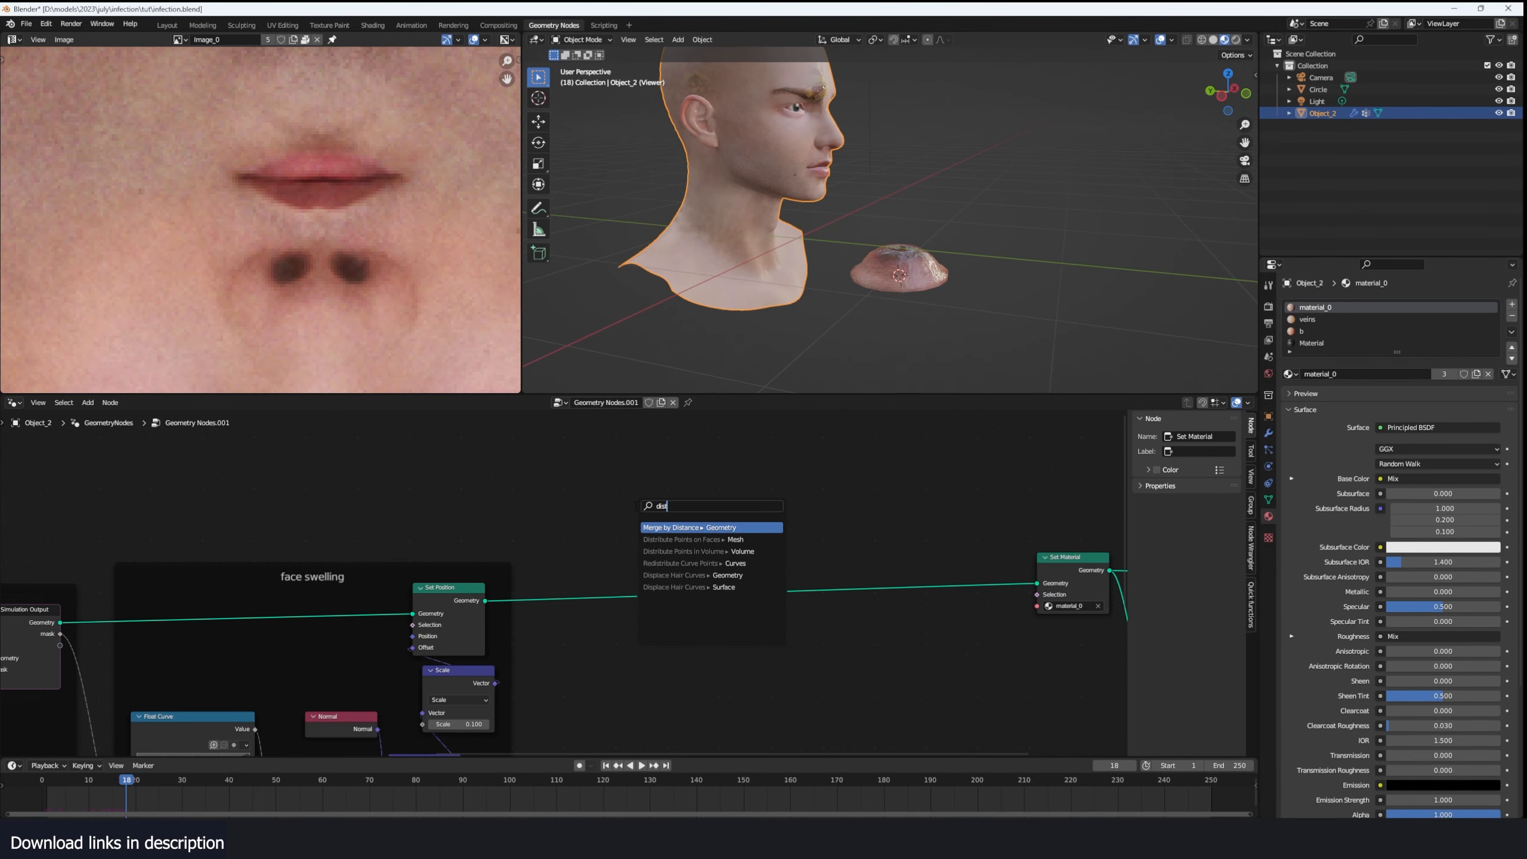
{"action": "key", "text": "Return"}
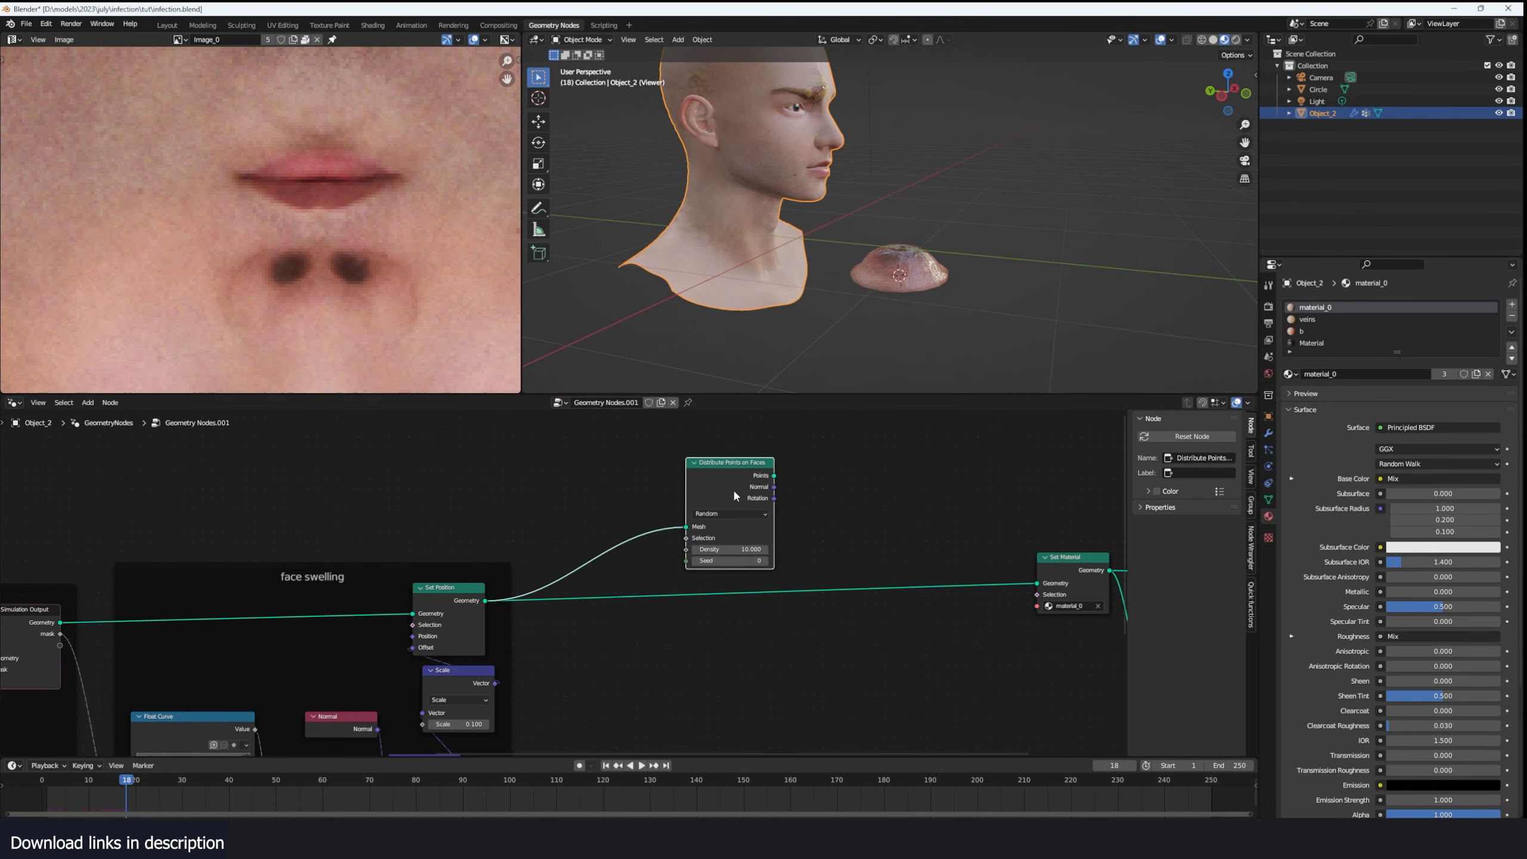
{"action": "scroll", "coordinate": [745, 489], "scroll_direction": "up", "scroll_amount": 1}
{"action": "left_click", "coordinate": [780, 458], "text": "ctrl+shift"}
{"action": "scroll", "coordinate": [888, 258], "scroll_direction": "down", "scroll_amount": 4}
{"action": "middle_click_drag", "start_coordinate": [887, 259], "coordinate": [786, 291]}
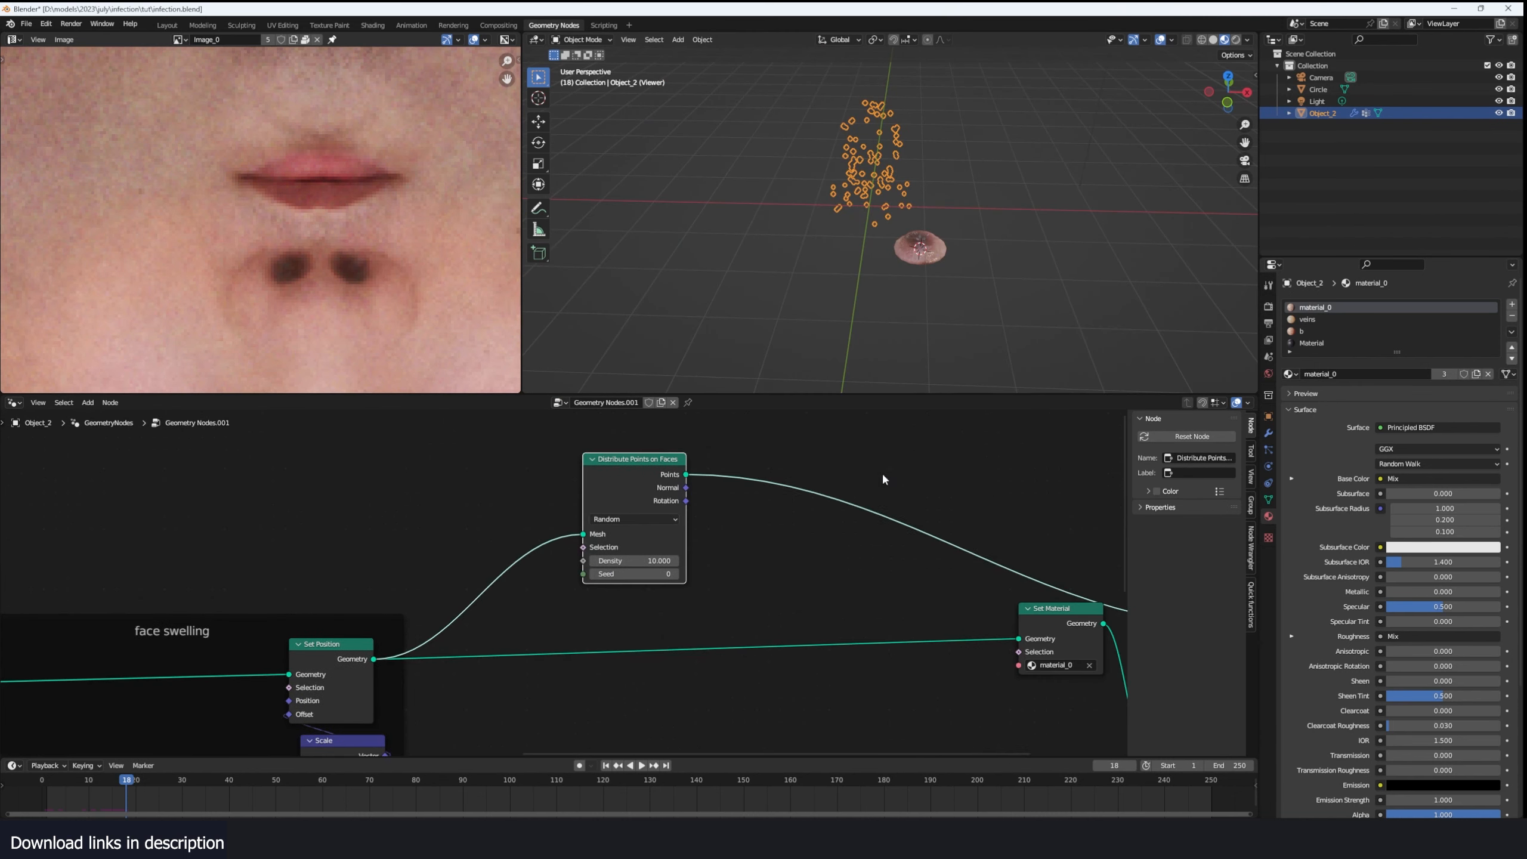
- Add an Instance on Points node after the Distribute Points on Faces node
{"action": "key", "text": "shift+a"}
{"action": "left_click", "coordinate": [827, 375]}
{"action": "type", "text": "on poi"}
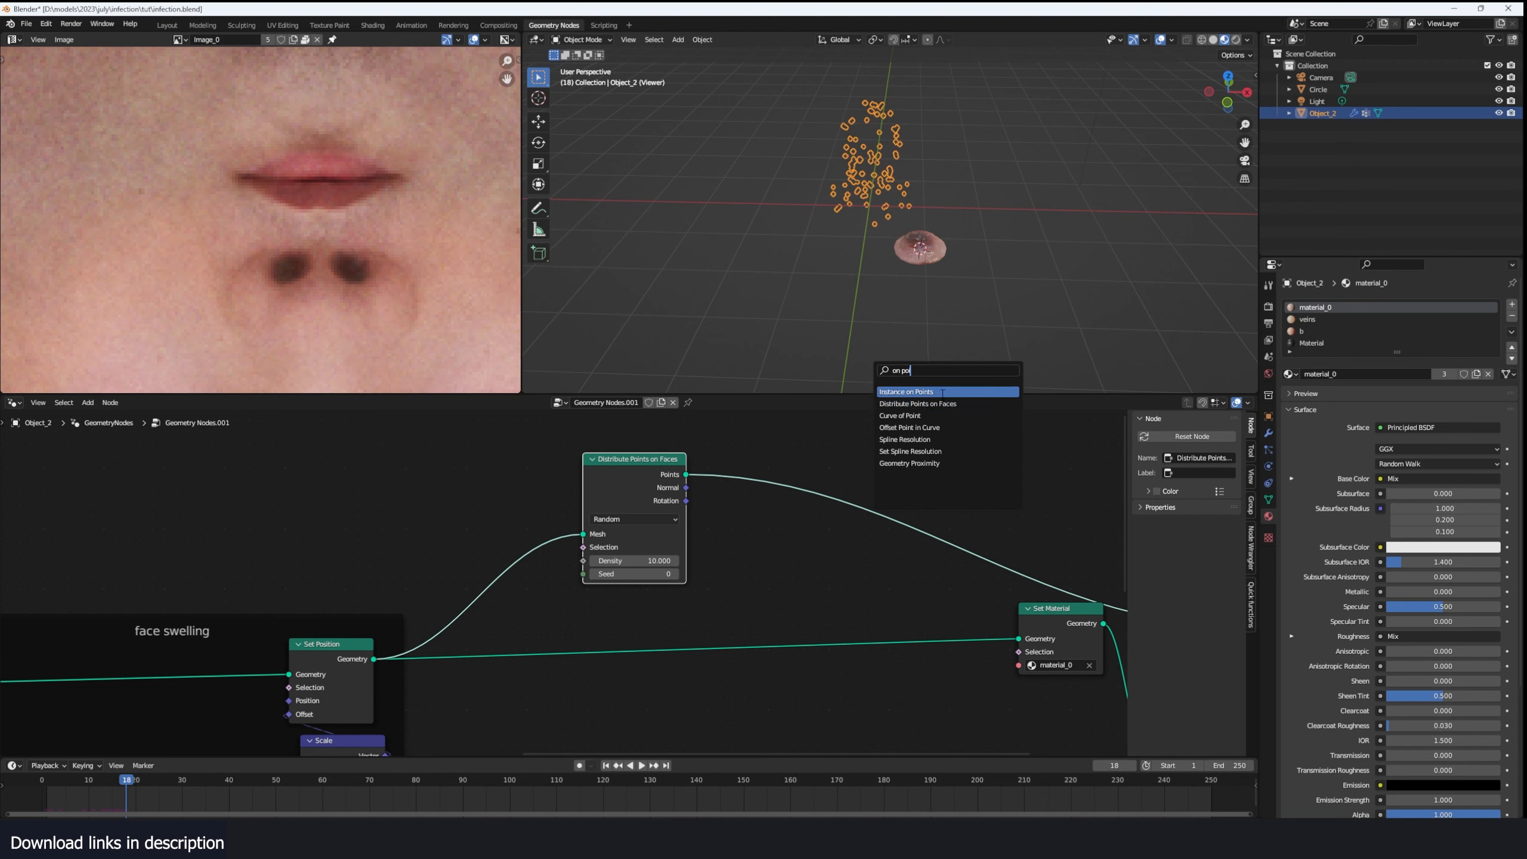
{"action": "left_click", "coordinate": [943, 392]}
{"action": "left_click", "coordinate": [828, 422]}
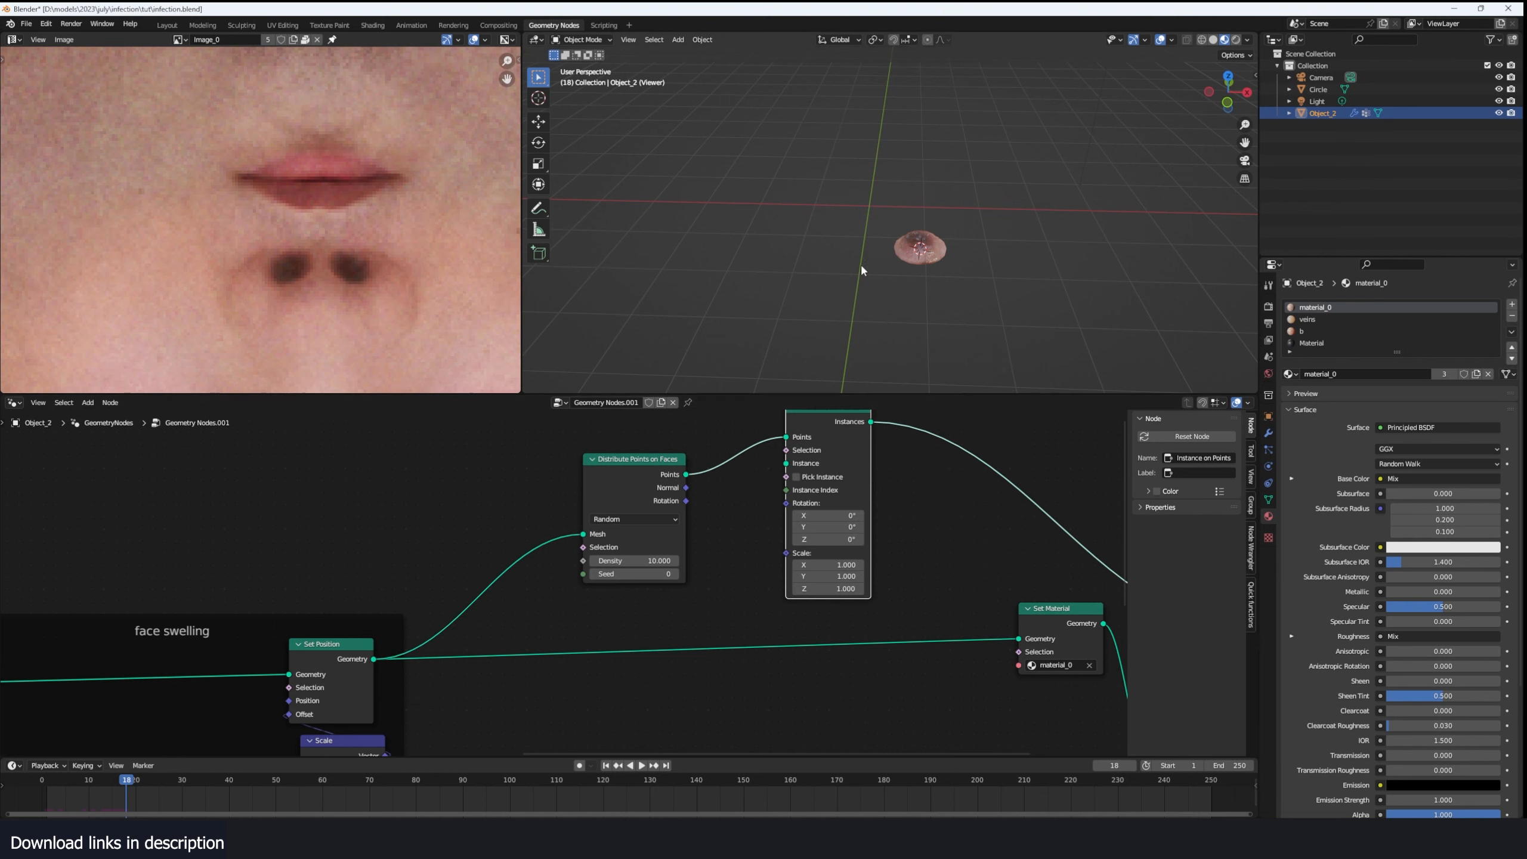
- Bring the Circle object into the node tree as an Object Info node and rename the object "blis"
{"action": "left_click_drag", "start_coordinate": [1318, 89], "coordinate": [541, 616]}
{"action": "double_click", "coordinate": [1320, 88]}
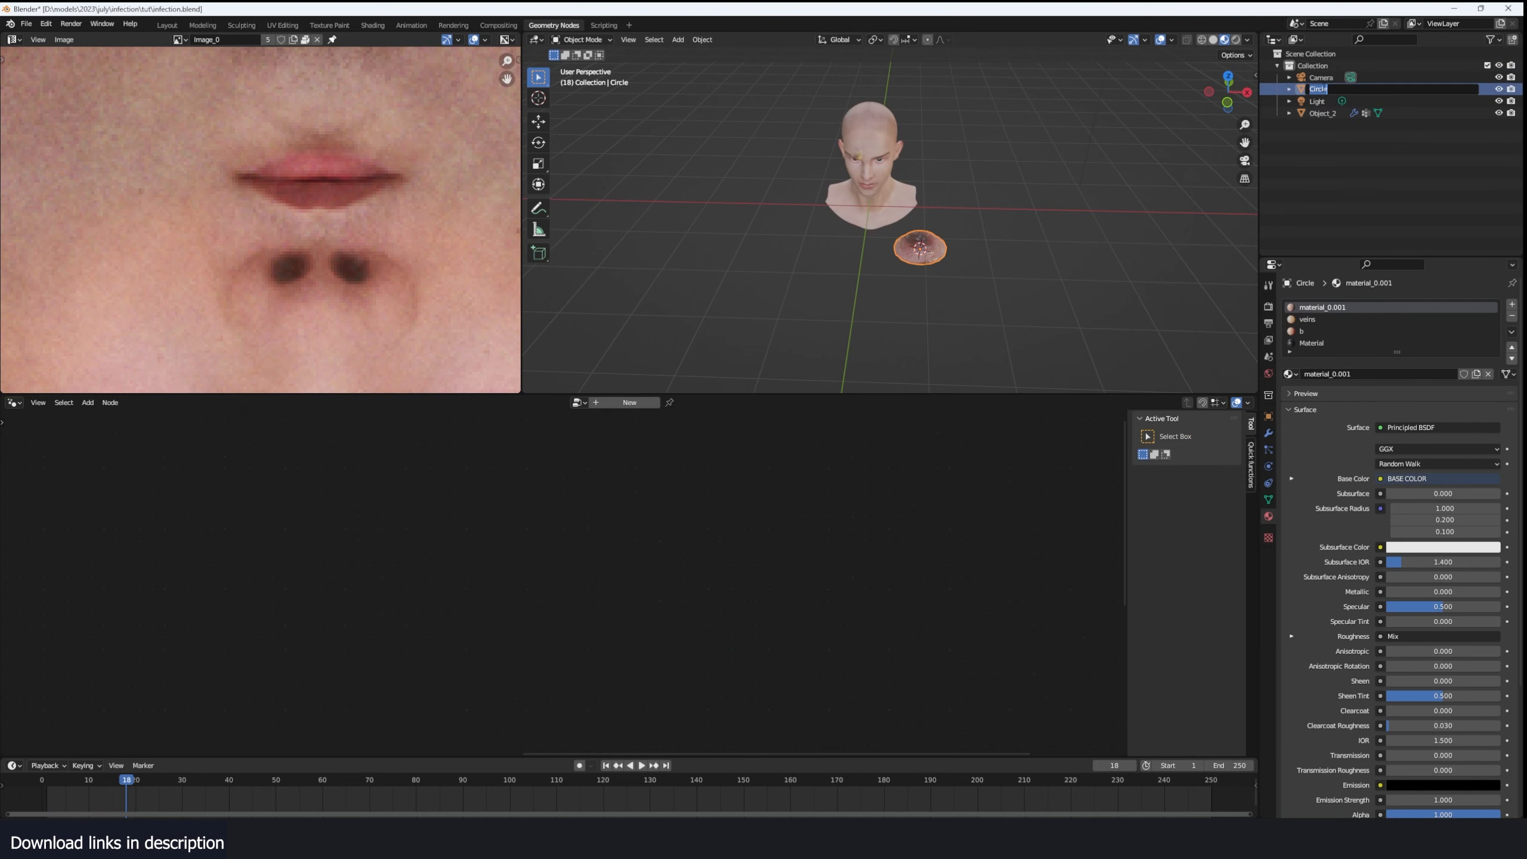
{"action": "type", "text": "blish"}
{"action": "key", "text": "BackSpace"}
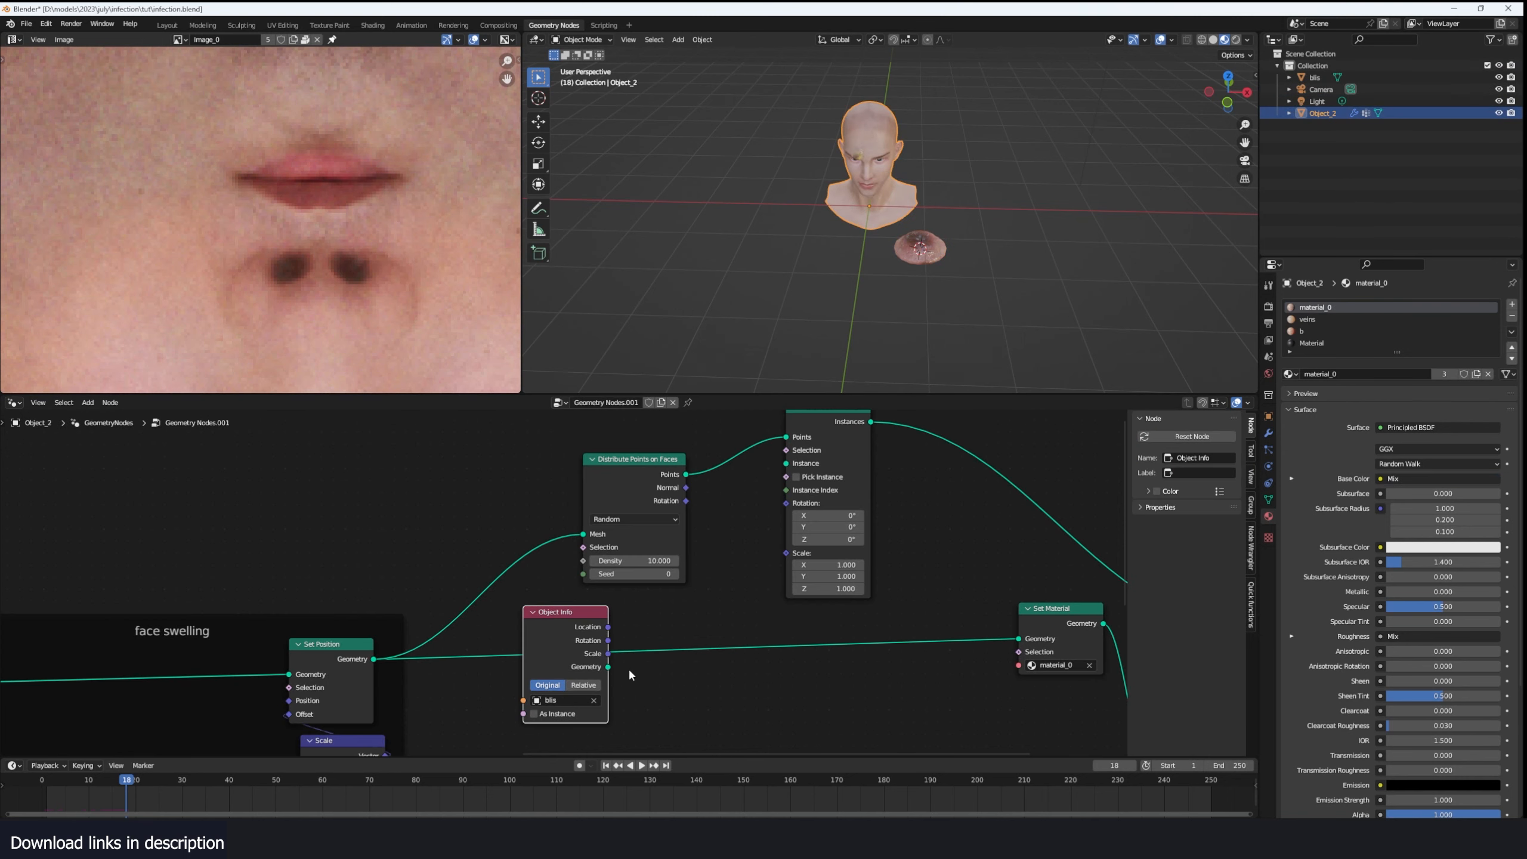
- Connect the Object Info geometry to the Instance input of Instance on Points and preview the instances
{"action": "left_click_drag", "start_coordinate": [607, 667], "coordinate": [793, 454]}
{"action": "scroll", "coordinate": [866, 211], "scroll_direction": "up", "scroll_amount": 3}
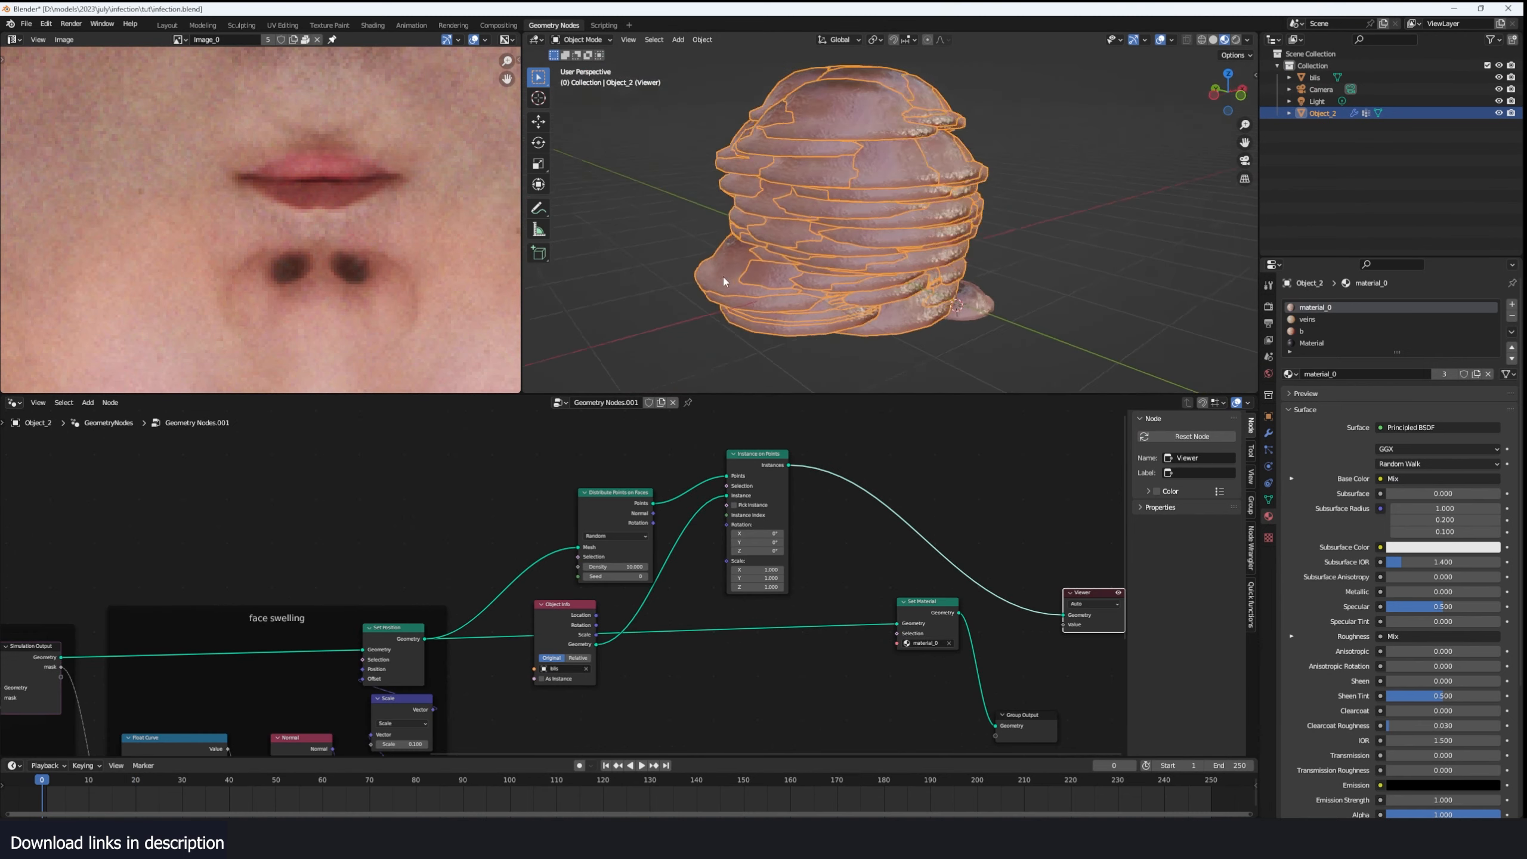
{"action": "scroll", "coordinate": [702, 296], "scroll_direction": "up", "scroll_amount": 3}
{"action": "scroll", "coordinate": [672, 579], "scroll_direction": "up", "scroll_amount": 2}
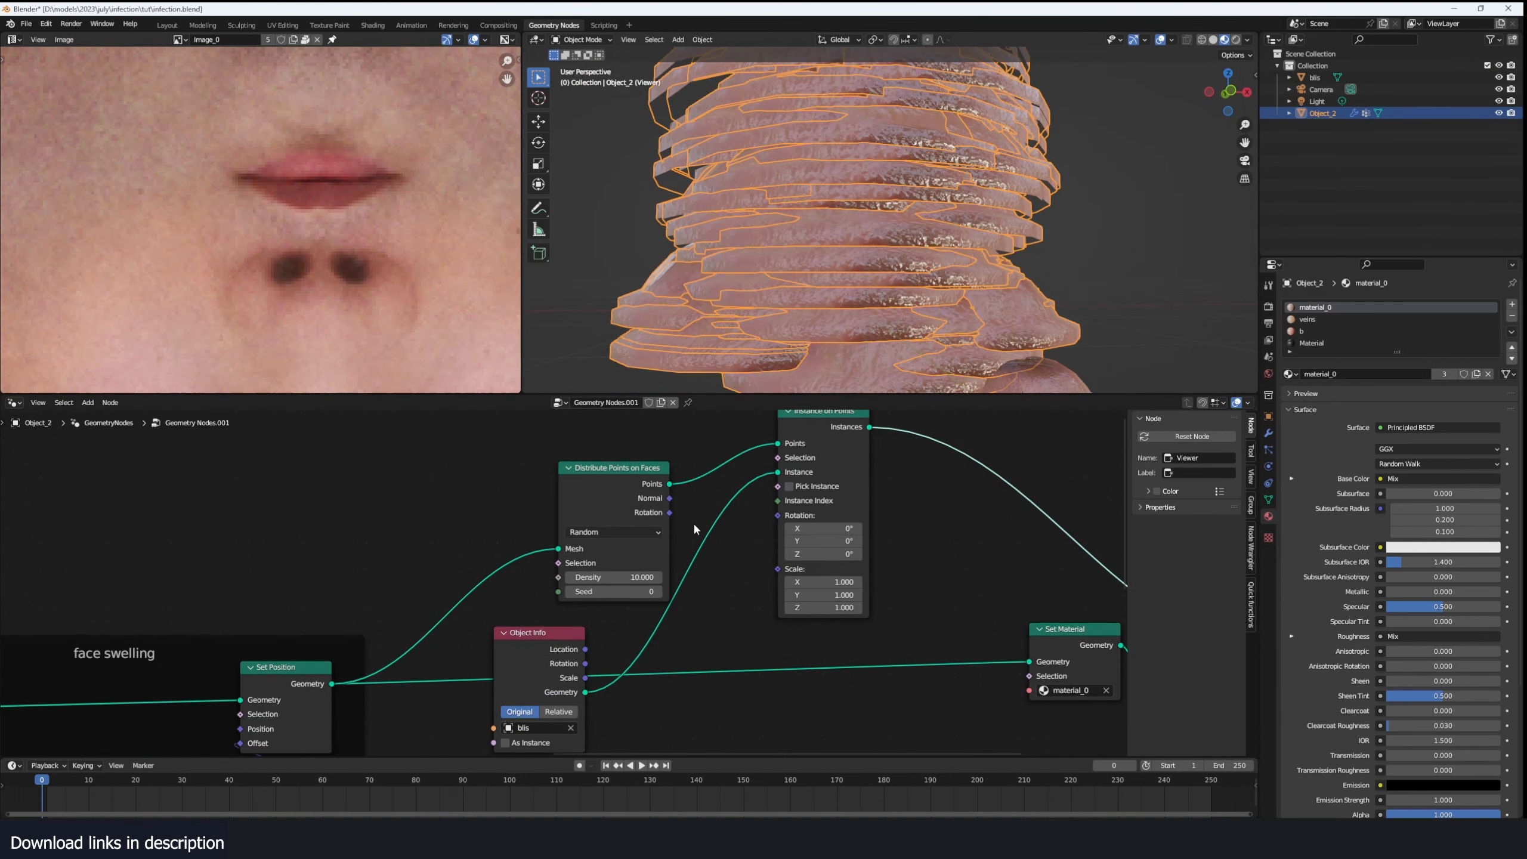
- Link the distributed points' Rotation to Instance on Points and set the instance scale to 0.050 on all axes
{"action": "left_click_drag", "start_coordinate": [669, 512], "coordinate": [778, 515]}
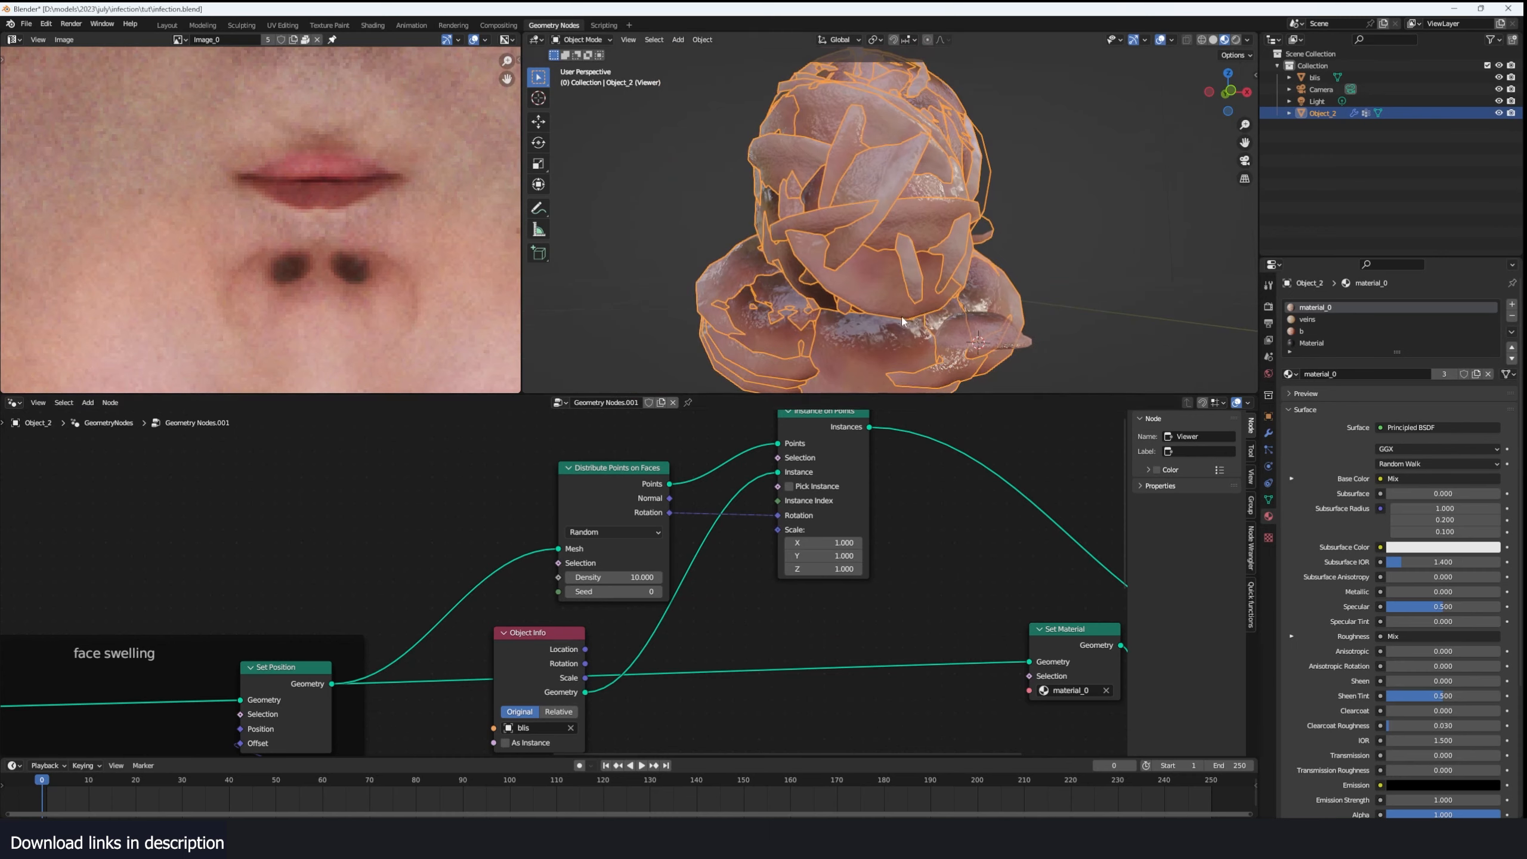
{"action": "scroll", "coordinate": [854, 528], "scroll_direction": "up", "scroll_amount": 1}
{"action": "left_click_drag", "start_coordinate": [923, 531], "coordinate": [856, 564]}
{"action": "middle_click_drag", "start_coordinate": [908, 544], "coordinate": [631, 541]}
{"action": "scroll", "coordinate": [620, 541], "scroll_direction": "down", "scroll_amount": 6}
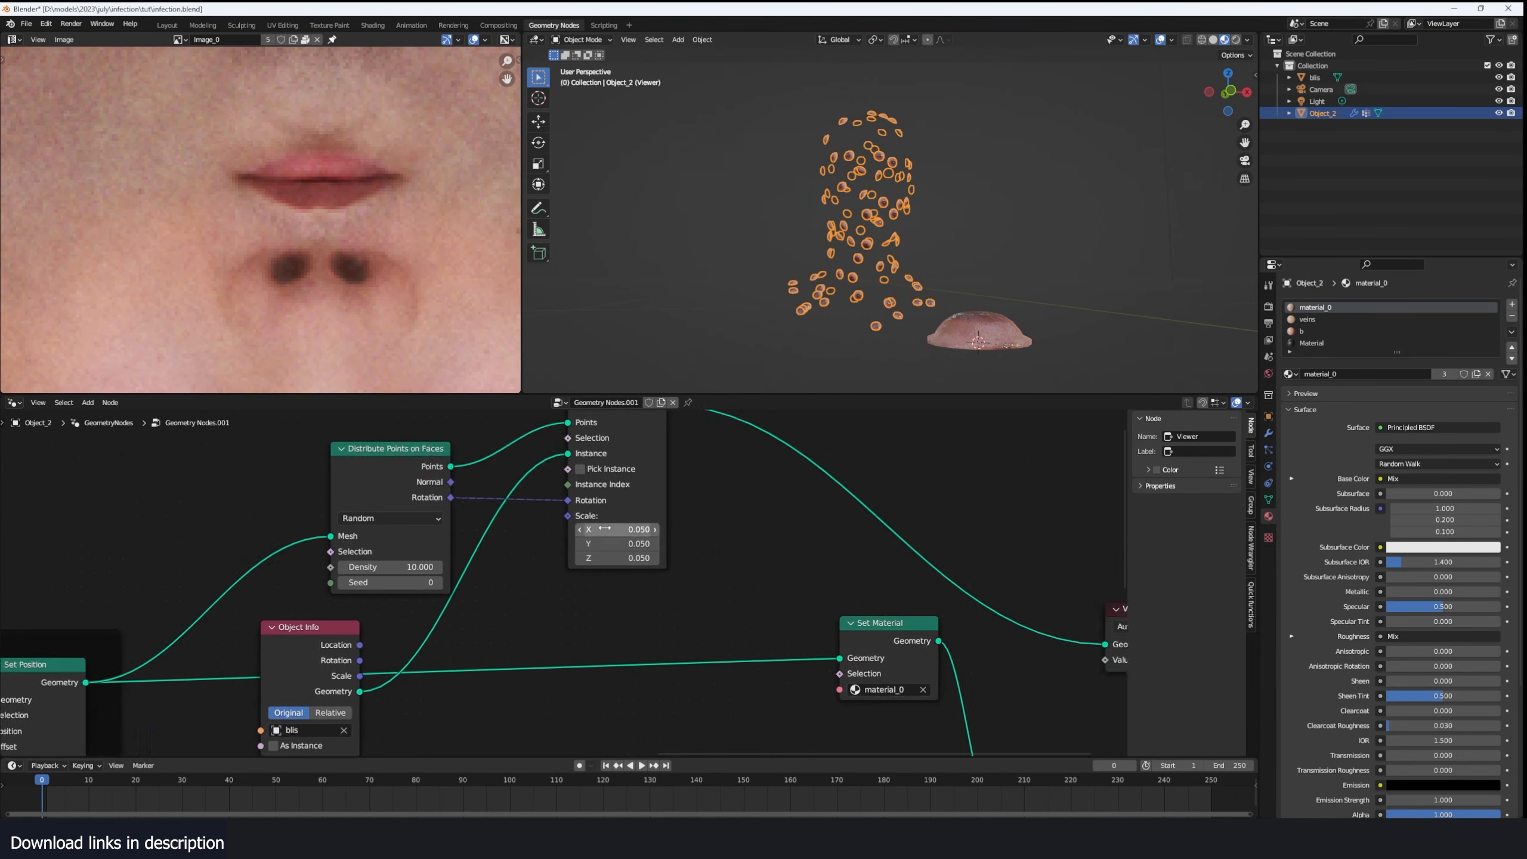
- Move the Set Material node closer to the Object Info node, below Instance on Points
{"action": "left_click_drag", "start_coordinate": [814, 622], "coordinate": [614, 634]}
{"action": "left_click", "coordinate": [751, 605]}
{"action": "middle_click_drag", "start_coordinate": [872, 690], "coordinate": [764, 637]}
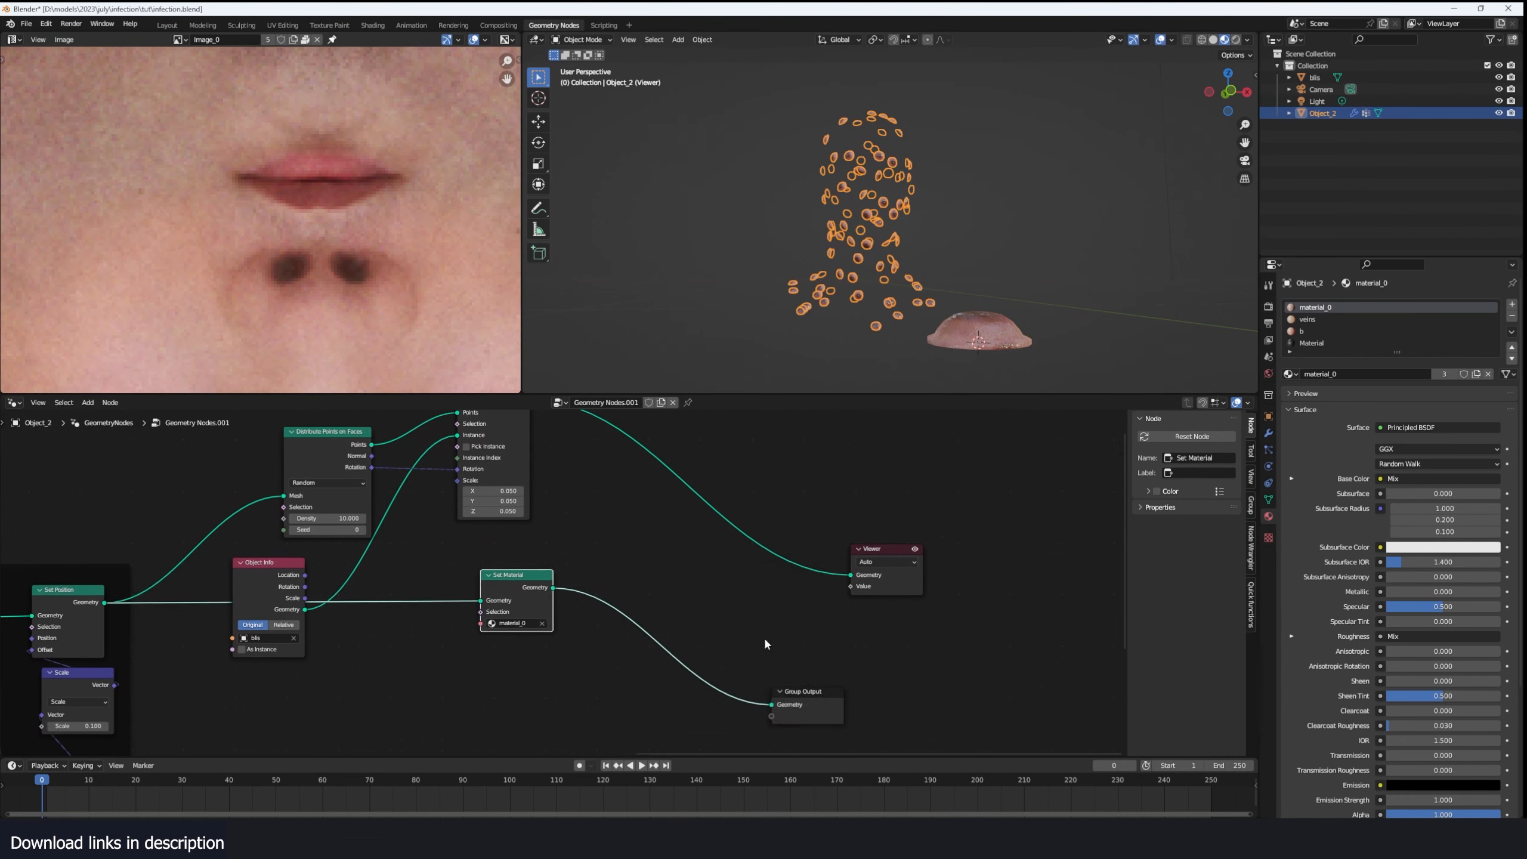
- Move Group Output farther out and insert a Join Geometry node between Set Material and Group Output
{"action": "left_click_drag", "start_coordinate": [804, 692], "coordinate": [939, 654]}
{"action": "key", "text": "shift+a"}
{"action": "type", "text": "sjoin"}
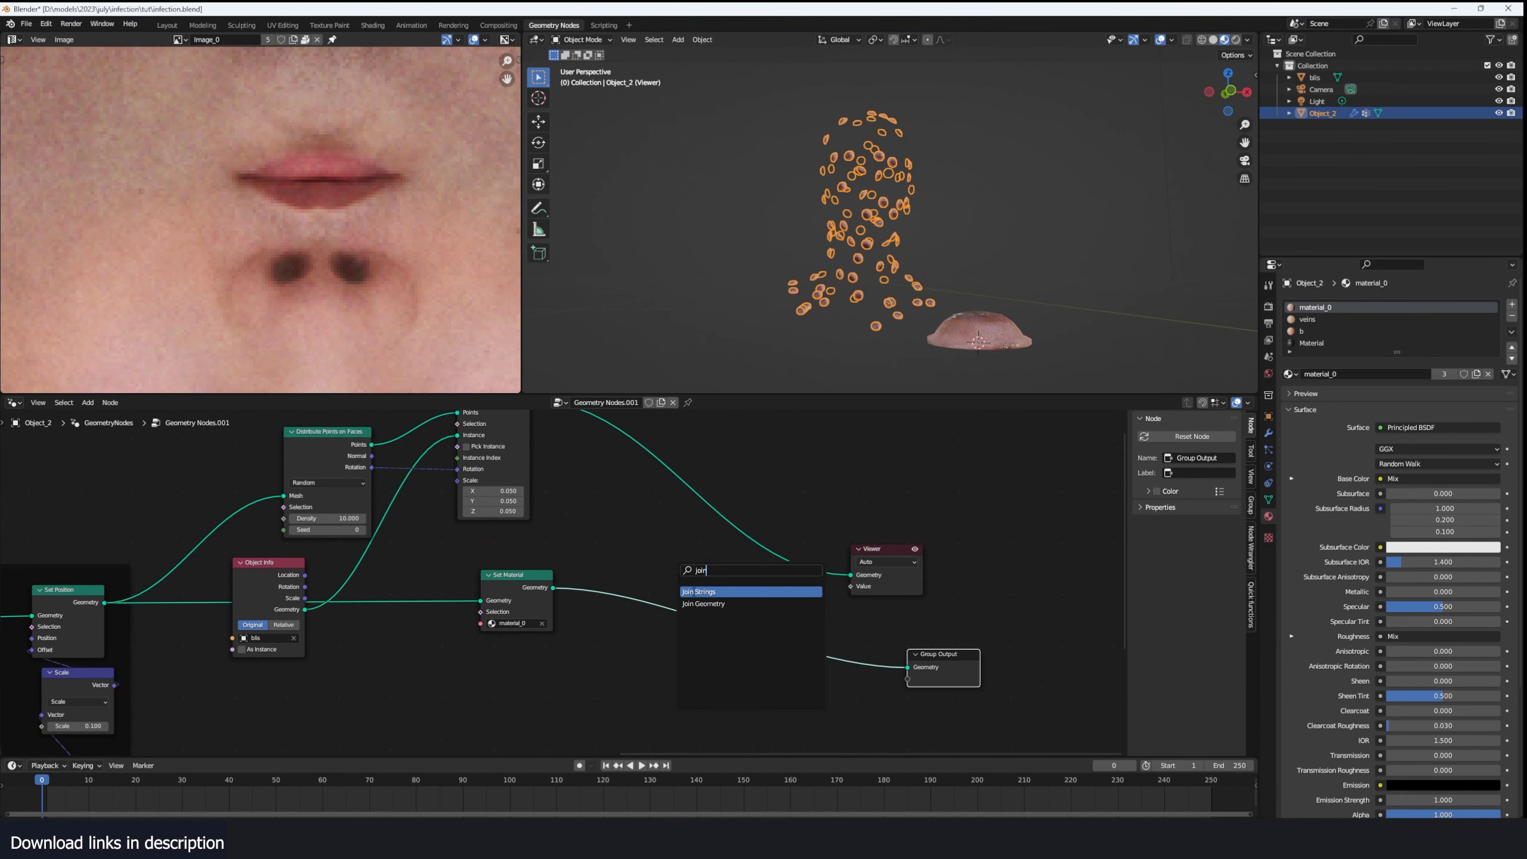
{"action": "left_click", "coordinate": [698, 603]}
{"action": "left_click", "coordinate": [698, 603]}
{"action": "left_click_drag", "start_coordinate": [700, 581], "coordinate": [687, 622]}
{"action": "middle_click_drag", "start_coordinate": [664, 603], "coordinate": [674, 627]}
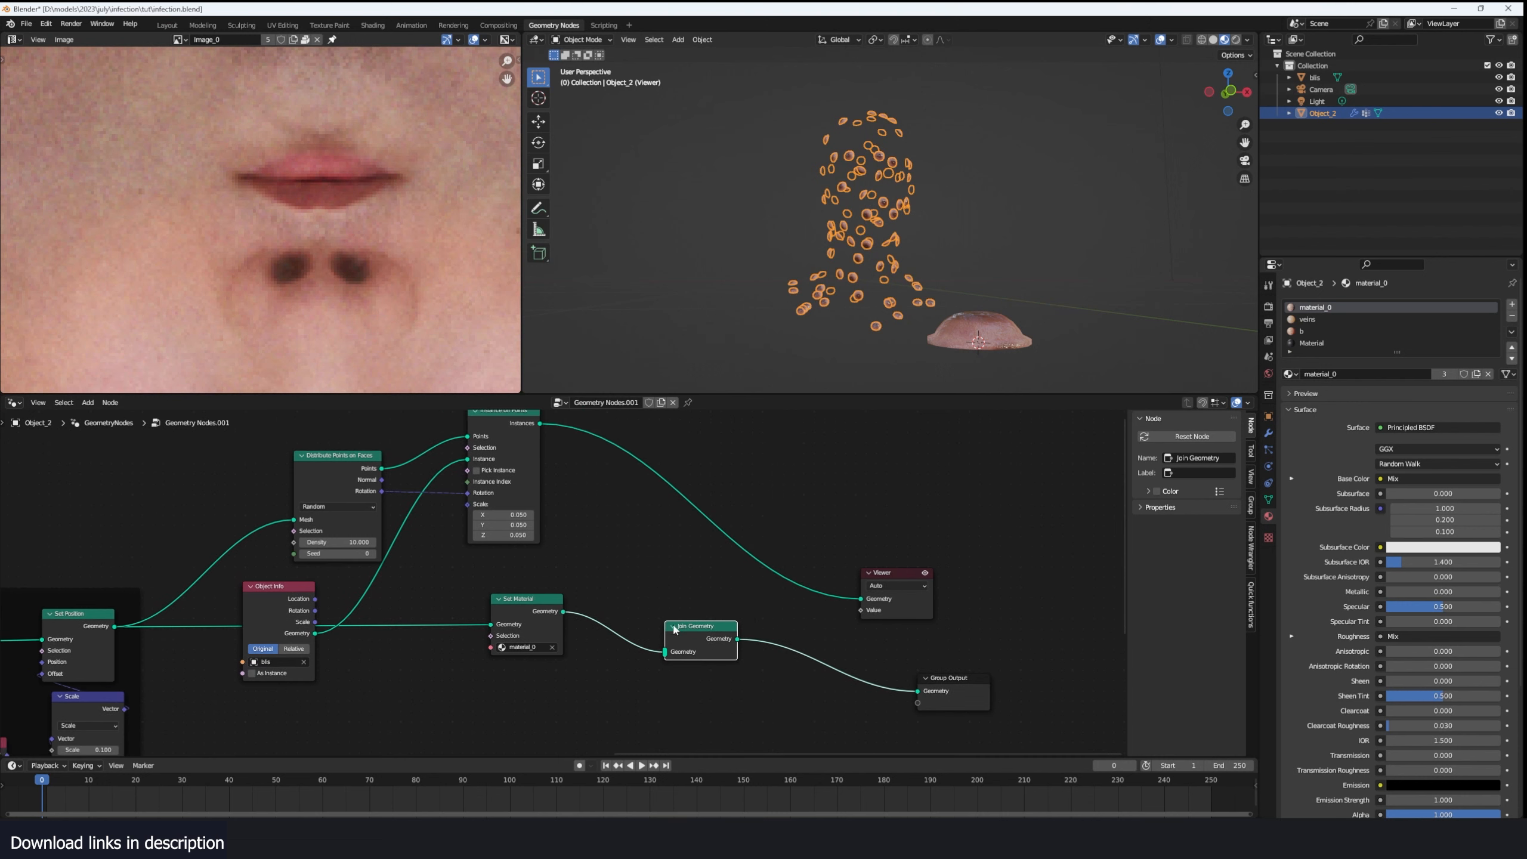
- Link the Instances output into Join Geometry and preview the joined head and blisters while playing the simulation
{"action": "left_click_drag", "start_coordinate": [540, 423], "coordinate": [655, 637]}
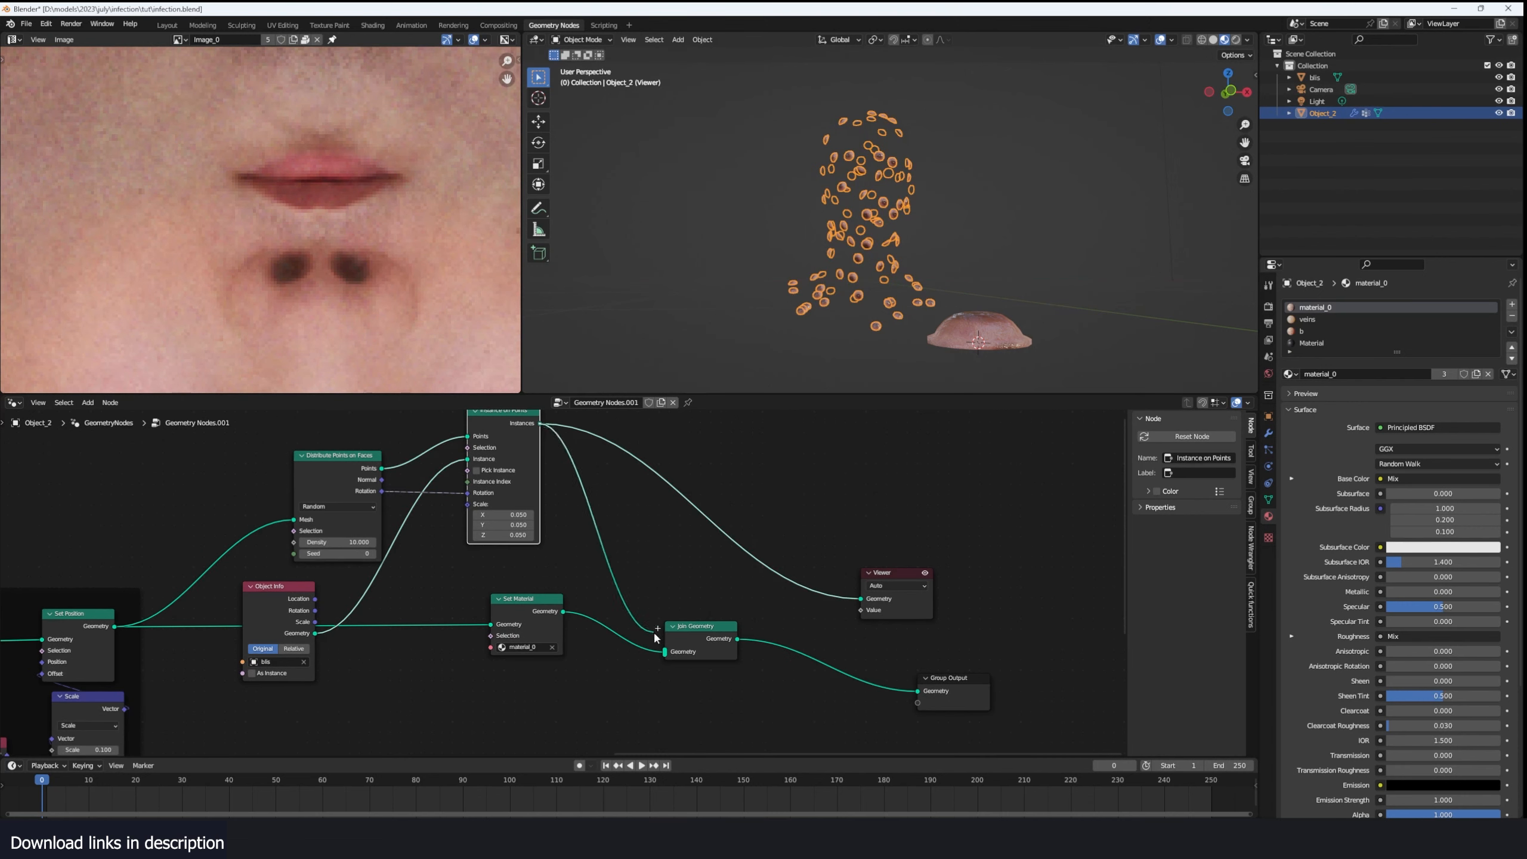
{"action": "left_click", "coordinate": [731, 642], "text": "ctrl+shift"}
{"action": "left_click", "coordinate": [984, 290]}
{"action": "middle_click_drag", "start_coordinate": [984, 290], "coordinate": [1055, 301]}
{"action": "scroll", "coordinate": [1055, 302], "scroll_direction": "up", "scroll_amount": 4}
{"action": "scroll", "coordinate": [377, 716], "scroll_direction": "up", "scroll_amount": 1}
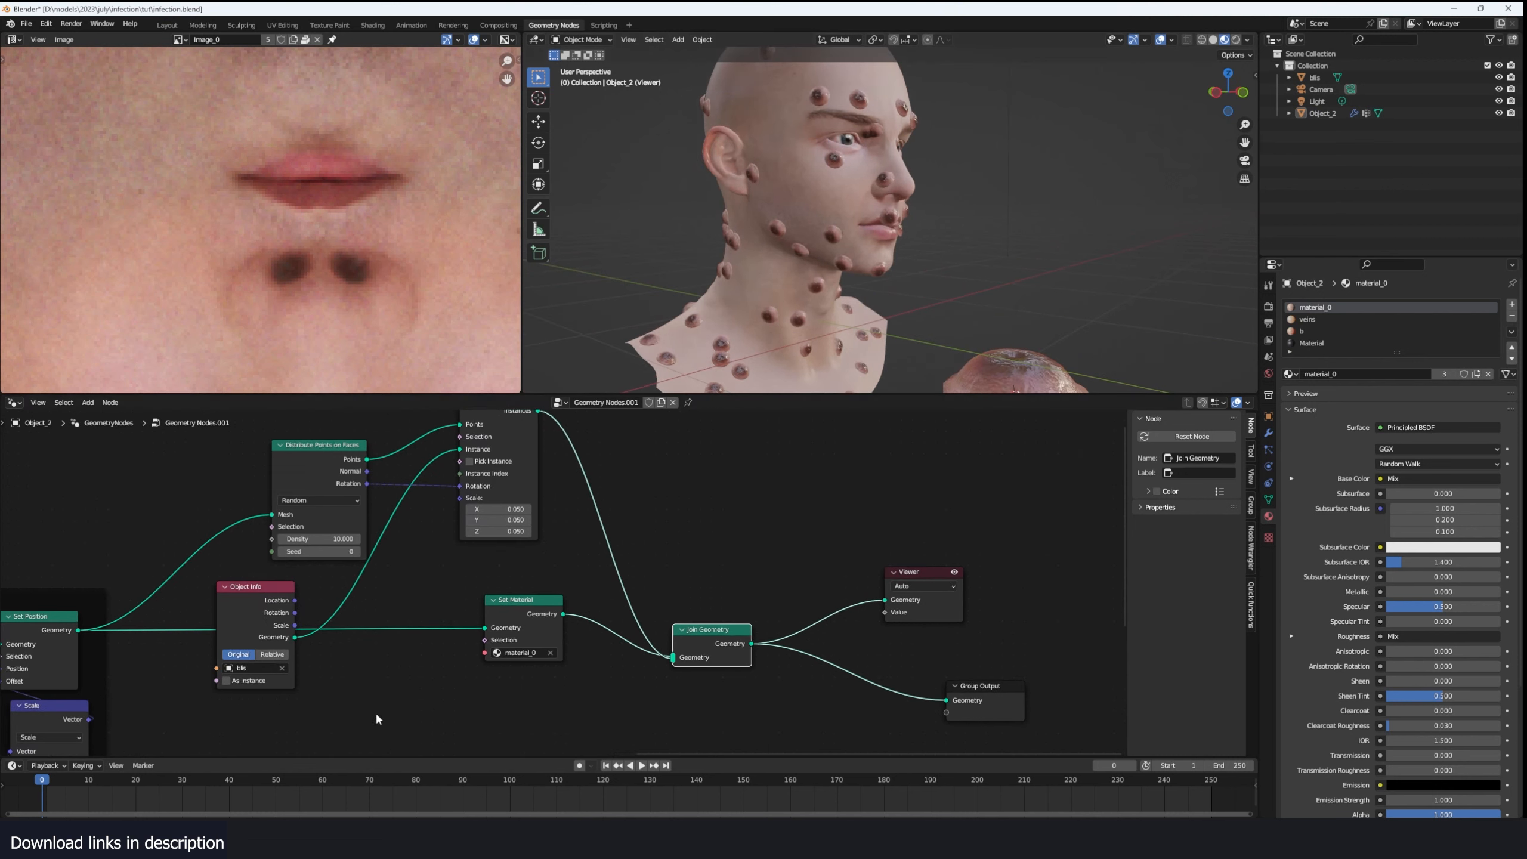
{"action": "key", "text": "space"}
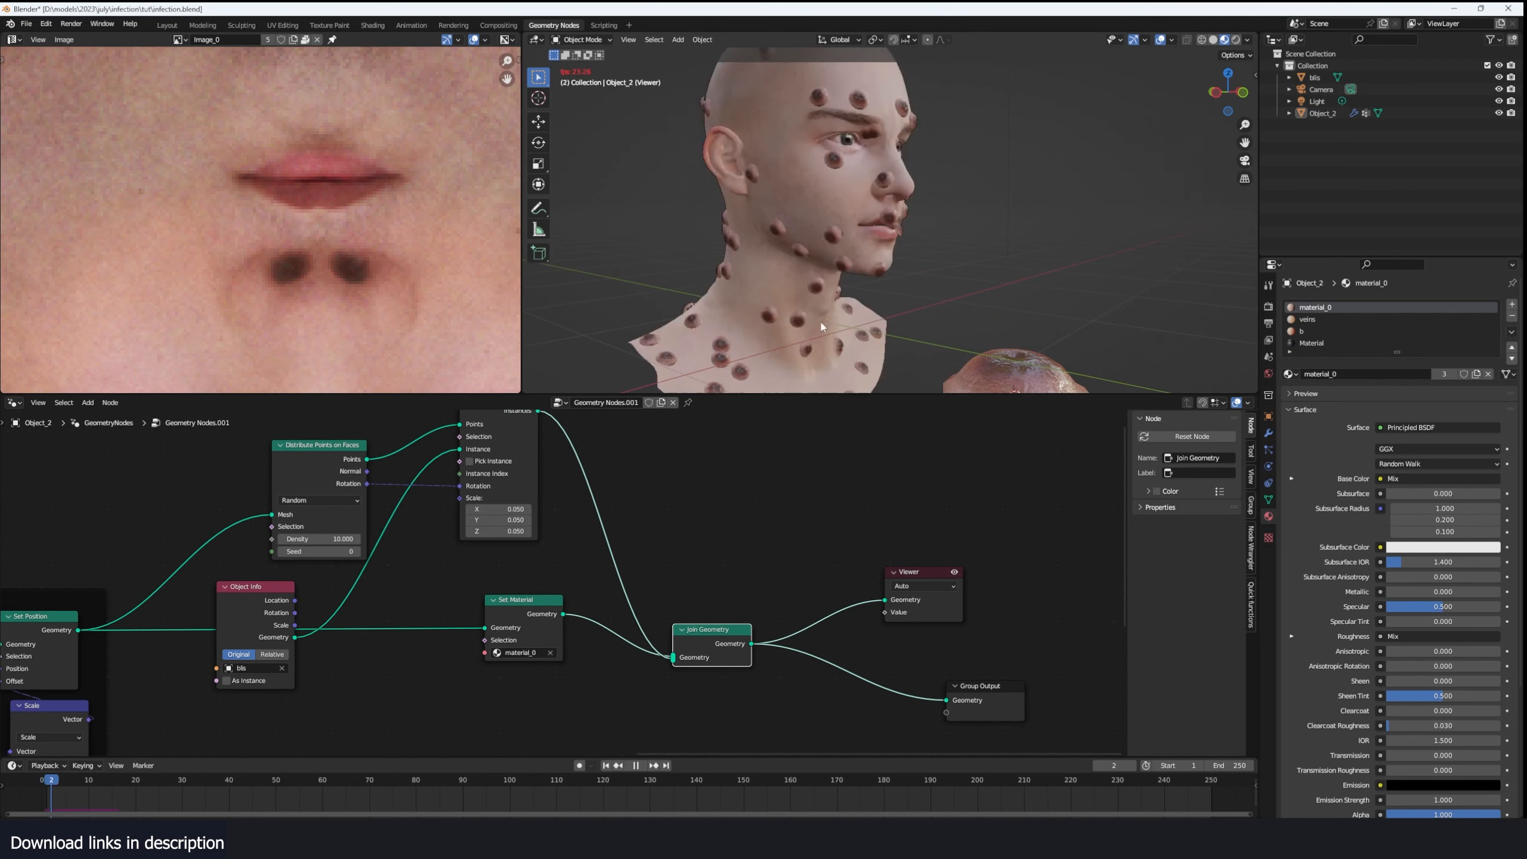
{"action": "mouse_move", "coordinate": [866, 211]}
{"action": "middle_mouse_down", "text": "shift"}
{"action": "mouse_move", "coordinate": [872, 268]}
{"action": "mouse_move", "coordinate": [781, 226]}
{"action": "mouse_move", "coordinate": [758, 167]}
{"action": "mouse_move", "coordinate": [842, 181]}
{"action": "mouse_move", "coordinate": [891, 210]}
{"action": "middle_mouse_up", "text": "shift"}
{"action": "key", "text": "space"}
- Move Distribute Points on Faces and Object Info closer to Set Position, and shift Instance on Points farther away
{"action": "middle_click_drag", "start_coordinate": [580, 564], "coordinate": [723, 548]}
{"action": "middle_click_drag", "start_coordinate": [684, 495], "coordinate": [726, 546]}
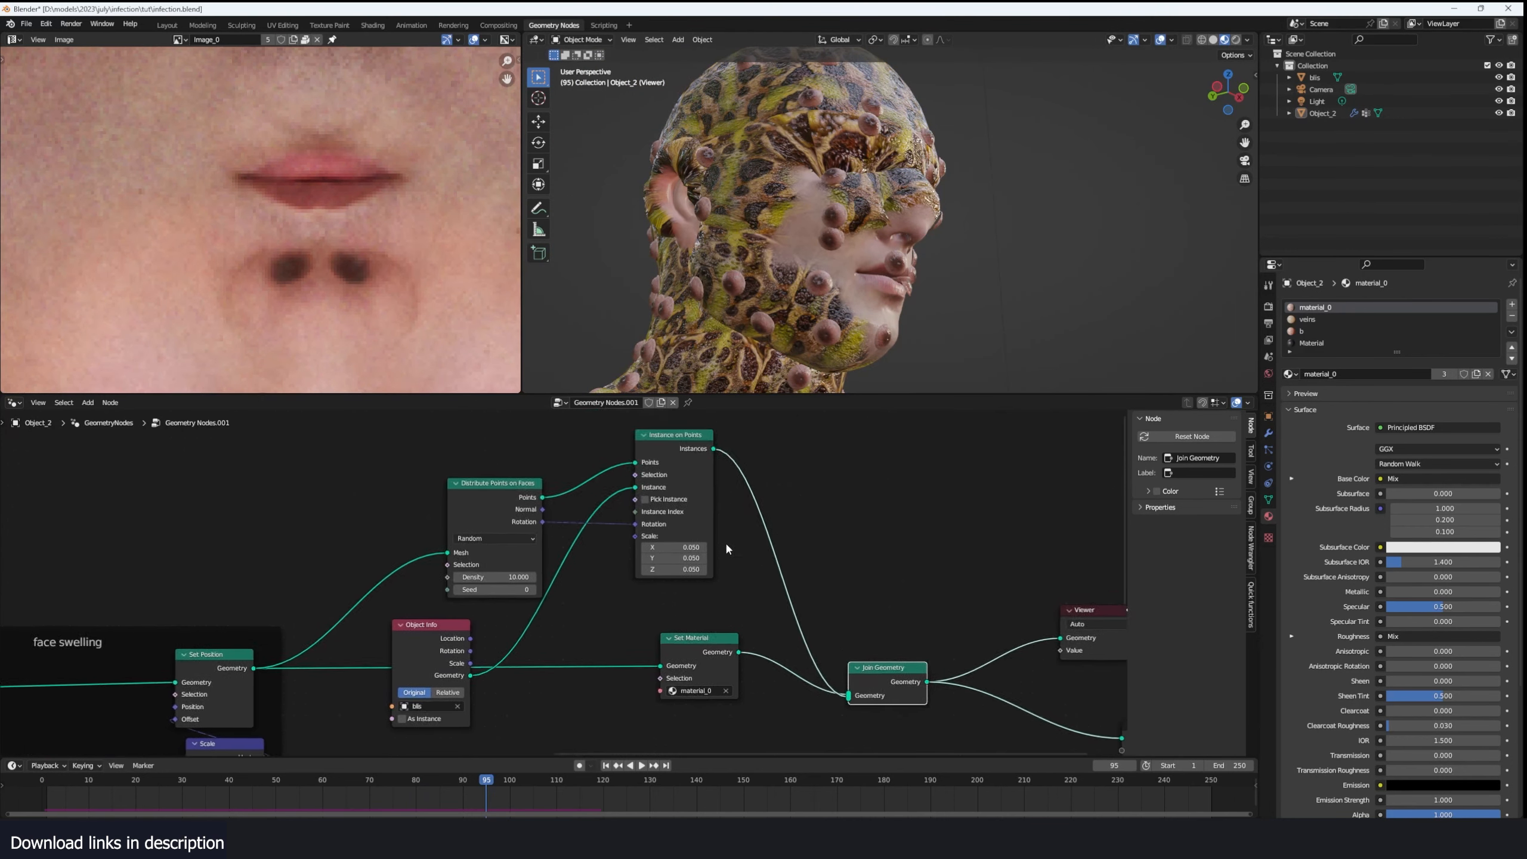
{"action": "scroll", "coordinate": [561, 513], "scroll_direction": "up", "scroll_amount": 2}
{"action": "left_click_drag", "start_coordinate": [674, 434], "coordinate": [759, 437]}
{"action": "middle_click_drag", "start_coordinate": [489, 552], "coordinate": [516, 523]}
{"action": "left_click_drag", "start_coordinate": [512, 510], "coordinate": [478, 505]}
{"action": "scroll", "coordinate": [466, 577], "scroll_direction": "down", "scroll_amount": 3}
{"action": "left_click_drag", "start_coordinate": [440, 632], "coordinate": [391, 657]}
{"action": "scroll", "coordinate": [391, 657], "scroll_direction": "down", "scroll_amount": 5}
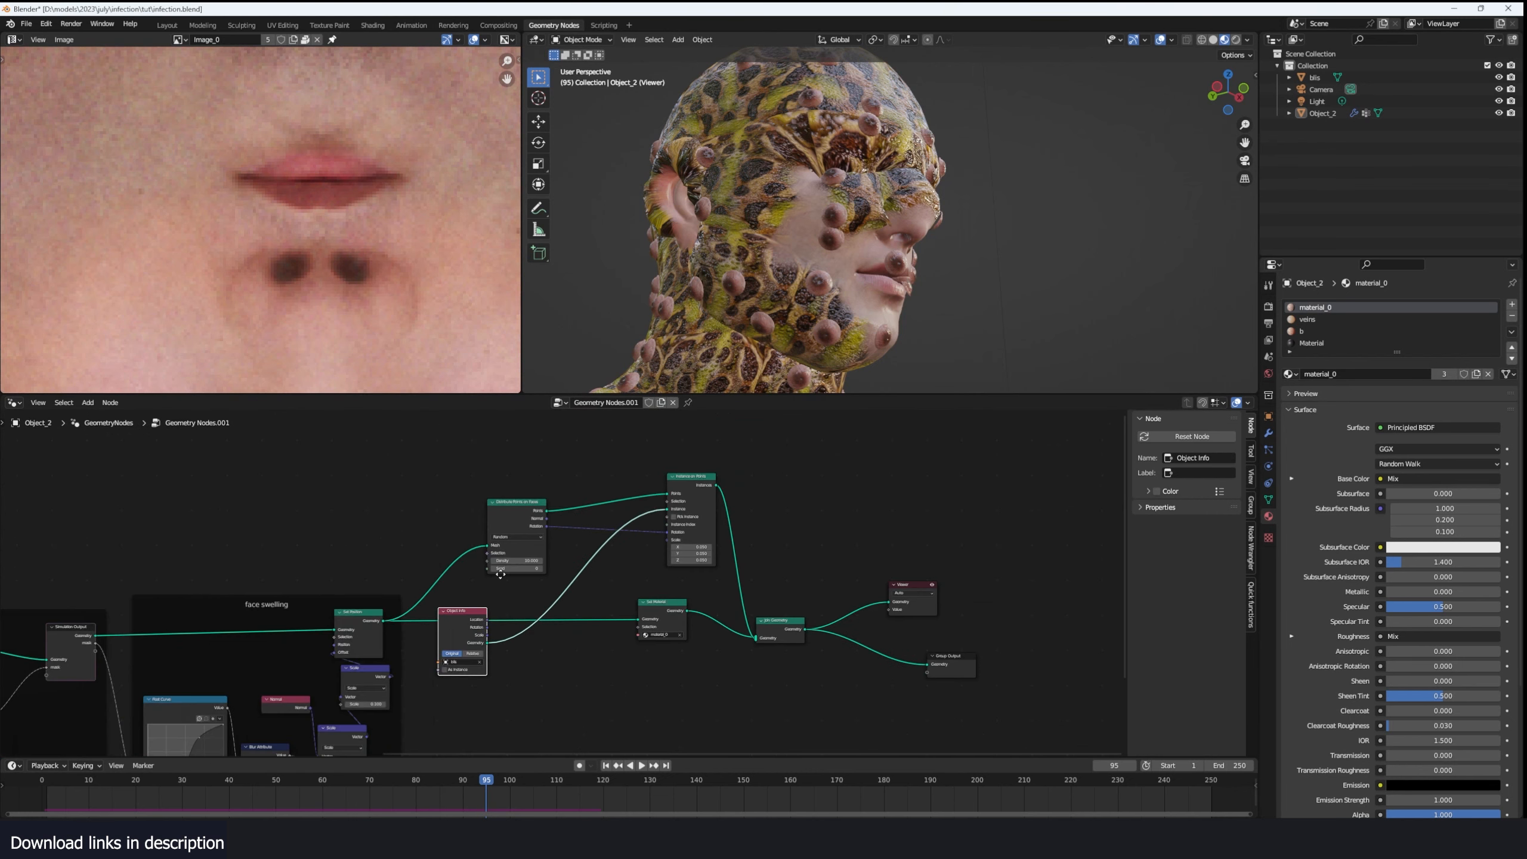
- Link the Simulation Output mask to the Scale input of Instance on Points and play the simulation from frame 0
{"action": "middle_click_drag", "start_coordinate": [392, 657], "coordinate": [550, 619]}
{"action": "scroll", "coordinate": [655, 570], "scroll_direction": "up", "scroll_amount": 5}
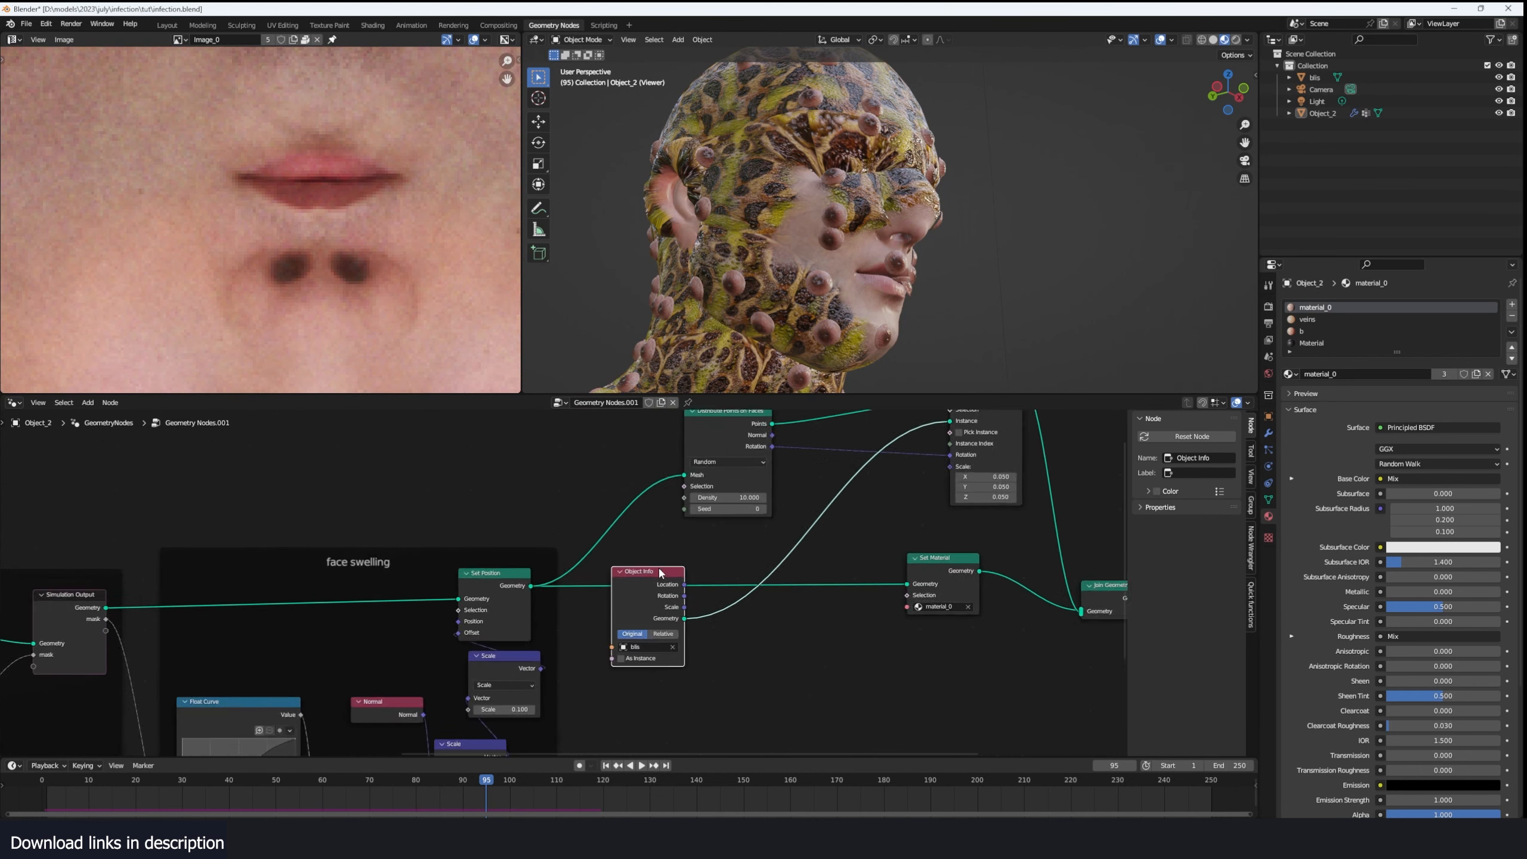
{"action": "middle_click_drag", "start_coordinate": [659, 569], "coordinate": [472, 592]}
{"action": "scroll", "coordinate": [602, 511], "scroll_direction": "down", "scroll_amount": 1}
{"action": "left_click", "coordinate": [641, 480]}
{"action": "middle_click_drag", "start_coordinate": [668, 493], "coordinate": [1006, 521]}
{"action": "scroll", "coordinate": [855, 556], "scroll_direction": "up", "scroll_amount": 1}
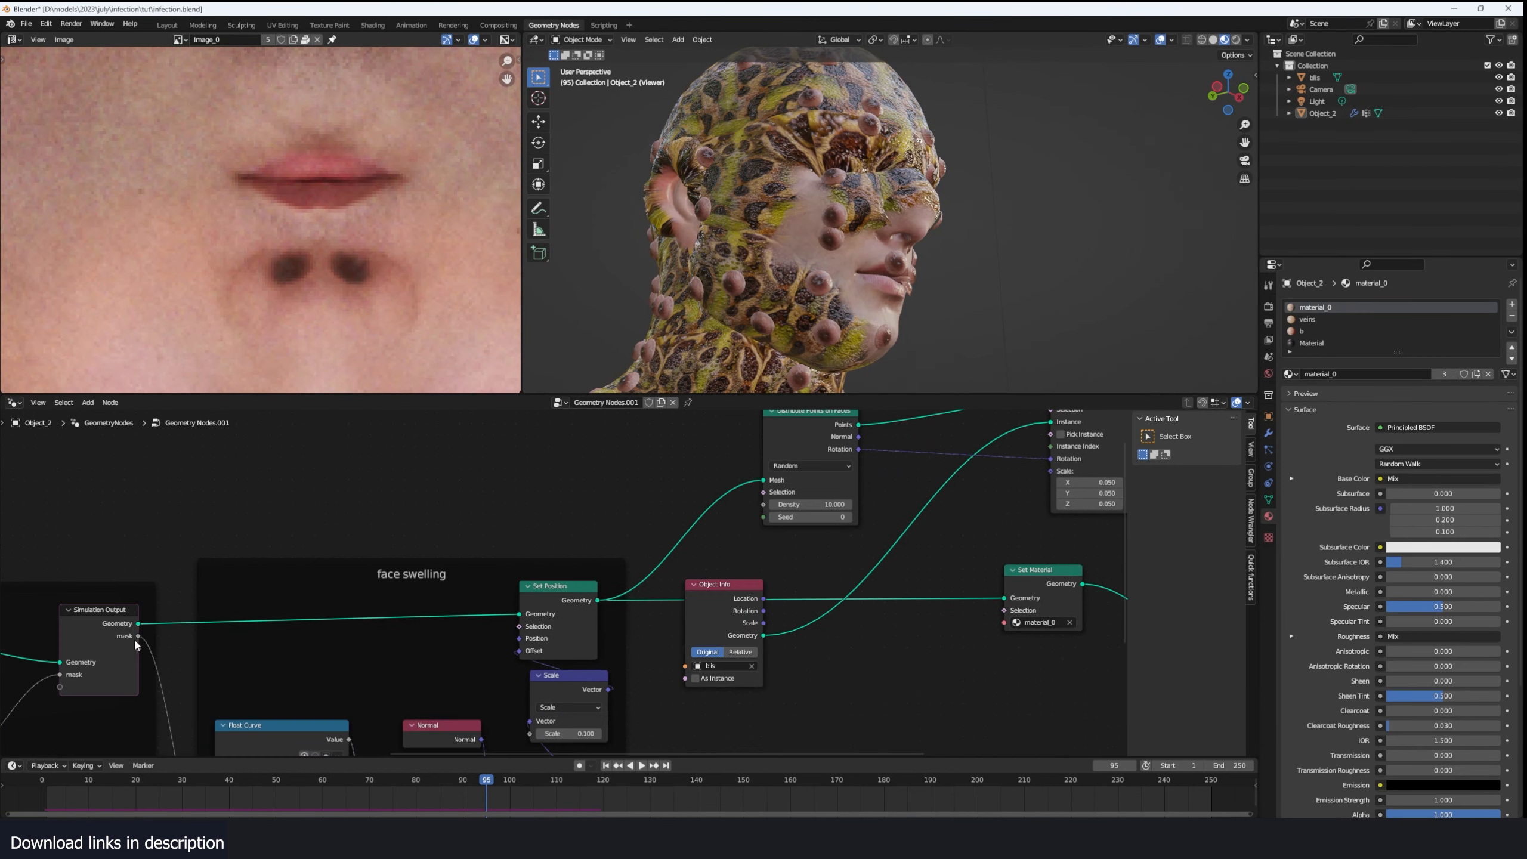
{"action": "left_click_drag", "start_coordinate": [137, 635], "coordinate": [1050, 472]}
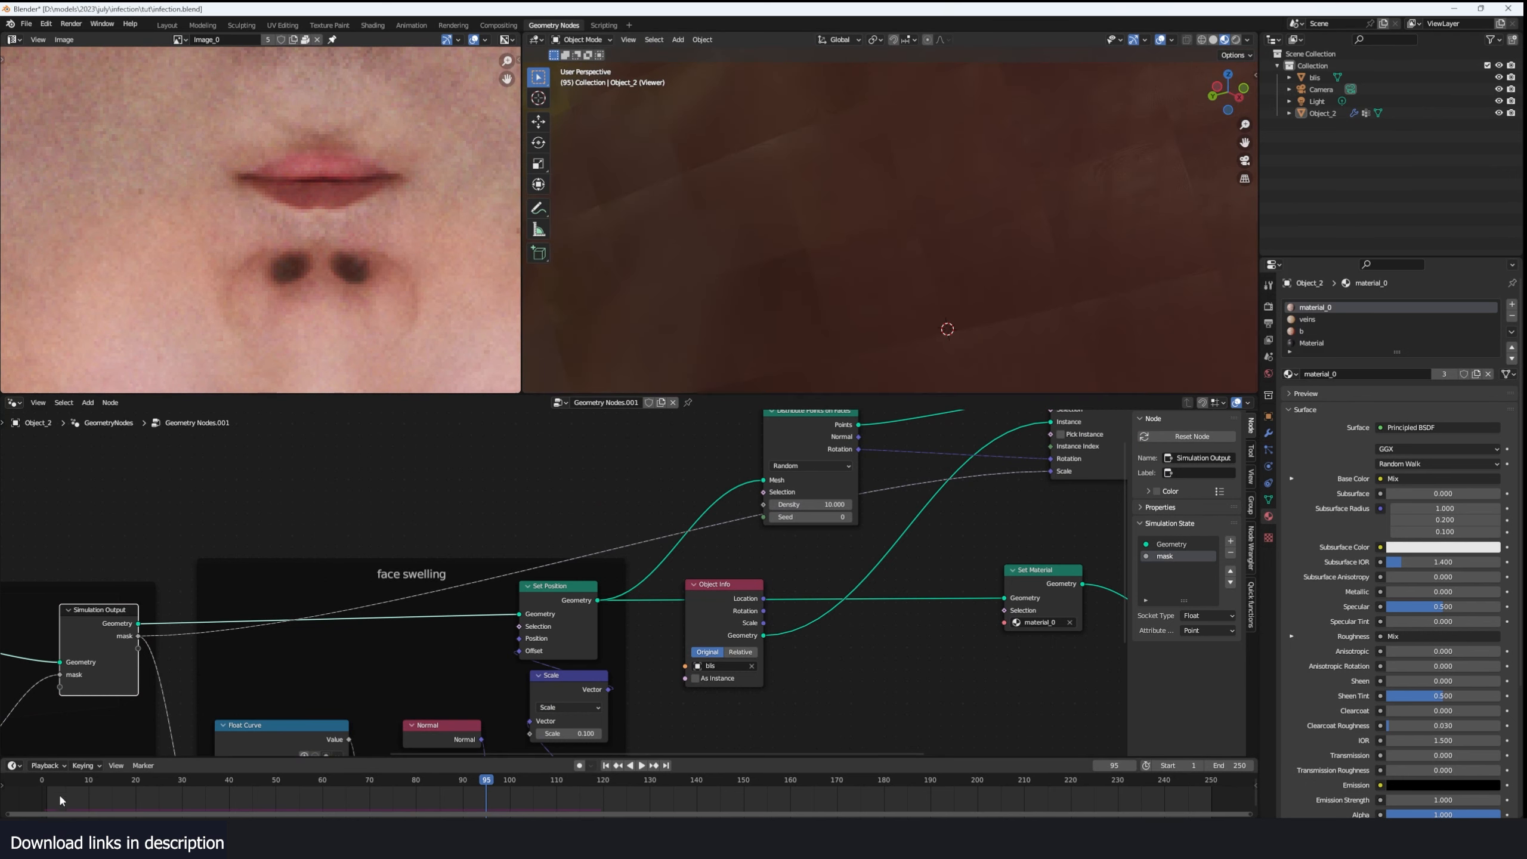
{"action": "left_click", "coordinate": [40, 791]}
{"action": "key", "text": "space"}
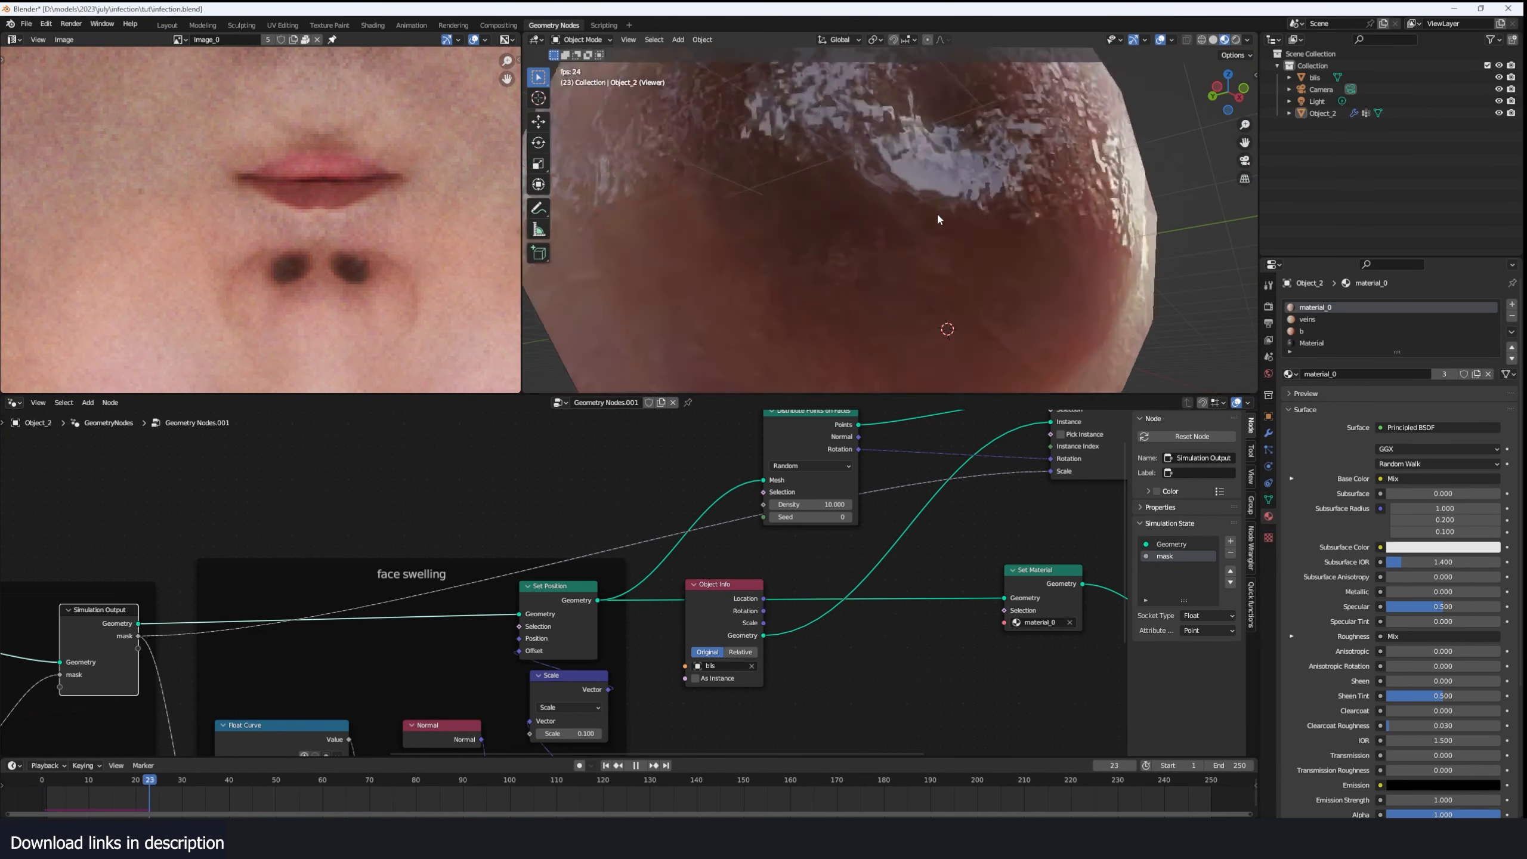
{"action": "key", "text": "Escape"}
- Try driving the instance scale with the face swelling Float Curve's value and play the simulation
{"action": "middle_click_drag", "start_coordinate": [668, 749], "coordinate": [547, 664]}
{"action": "scroll", "coordinate": [543, 667], "scroll_direction": "down", "scroll_amount": 4}
{"action": "middle_click_drag", "start_coordinate": [716, 562], "coordinate": [677, 610]}
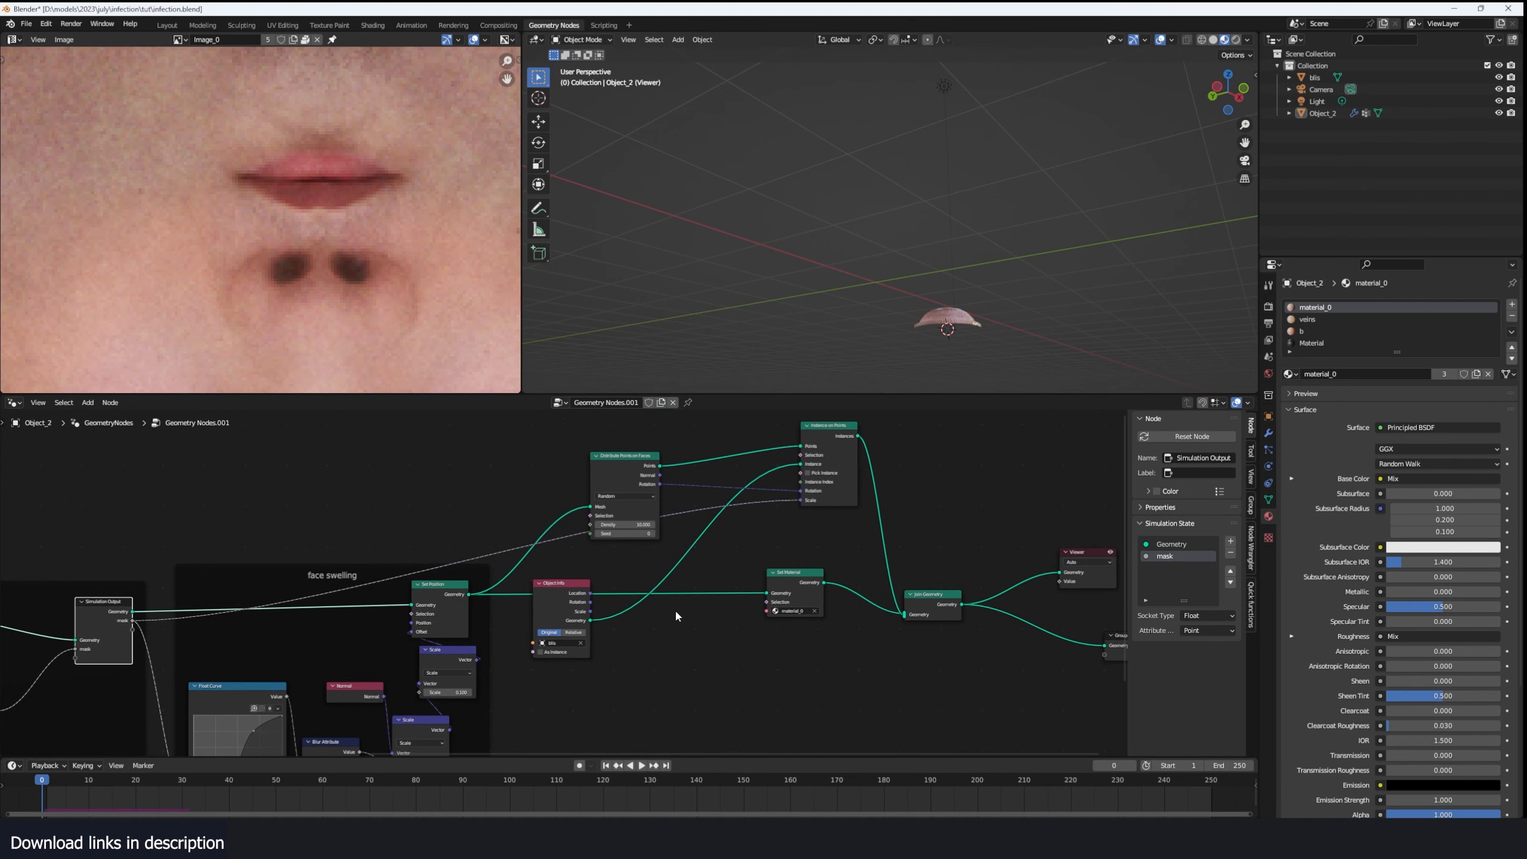
{"action": "scroll", "coordinate": [649, 614], "scroll_direction": "up", "scroll_amount": 1}
{"action": "left_click_drag", "start_coordinate": [265, 706], "coordinate": [828, 493]}
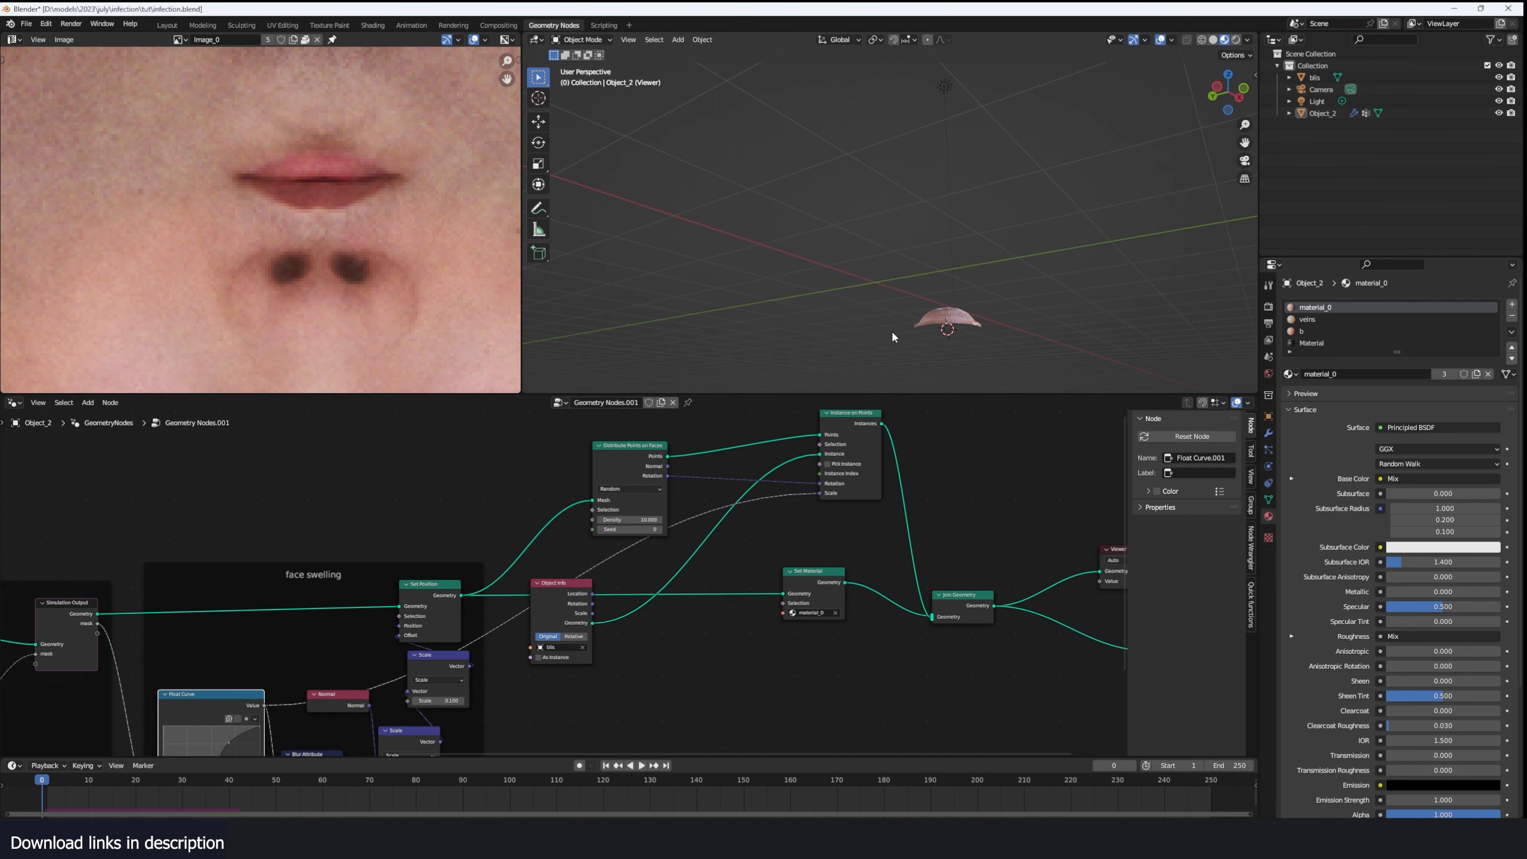
{"action": "middle_click_drag", "start_coordinate": [901, 351], "coordinate": [850, 335]}
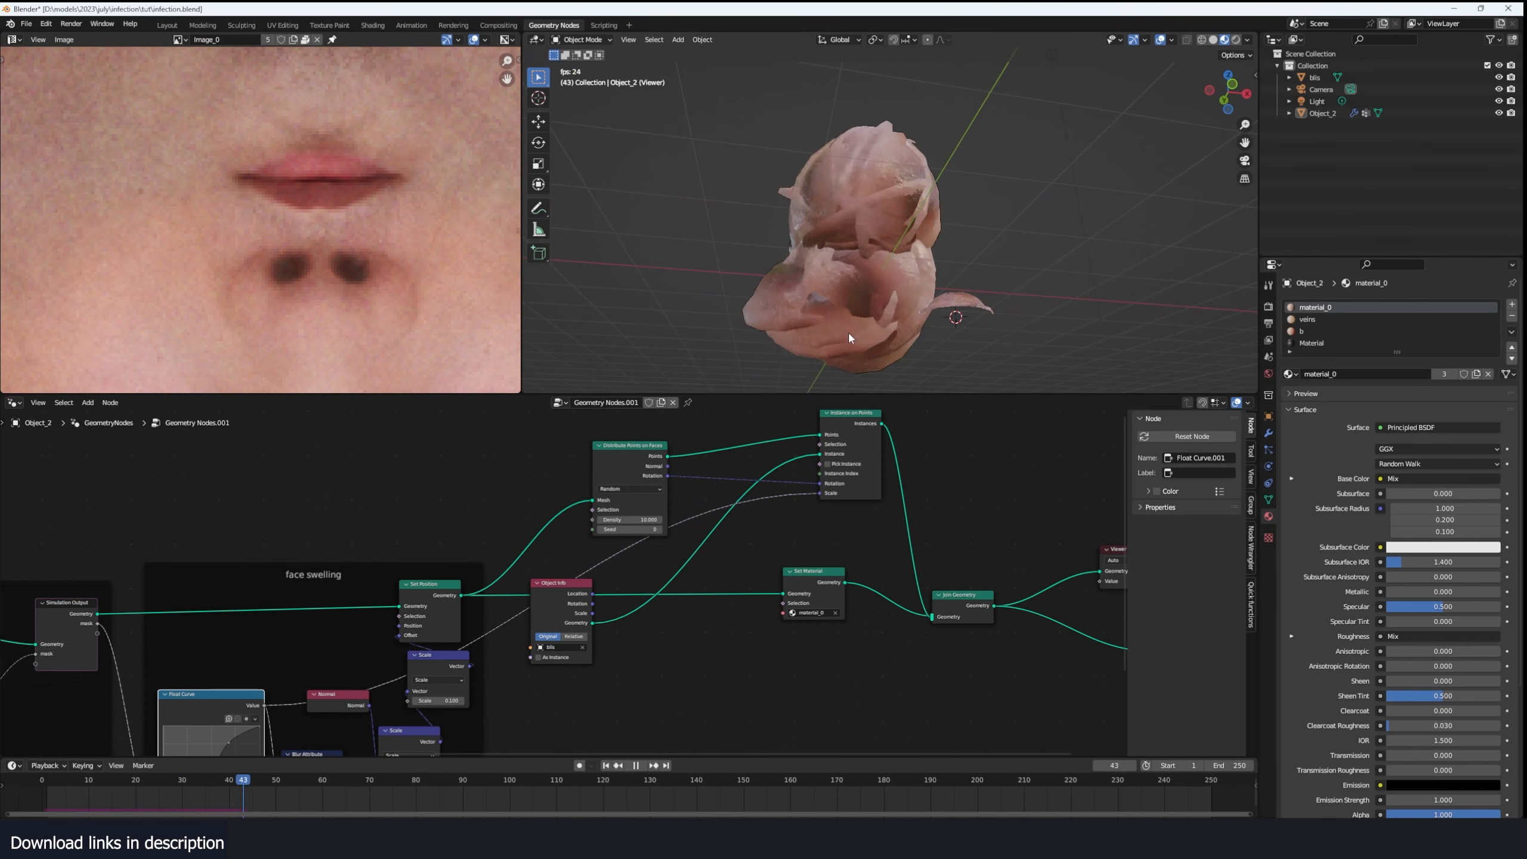
{"action": "key", "text": "Escape"}
- Reconnect the Simulation Output mask to the instance Scale and insert a Map Range node on that link
{"action": "middle_click_drag", "start_coordinate": [571, 556], "coordinate": [609, 544]}
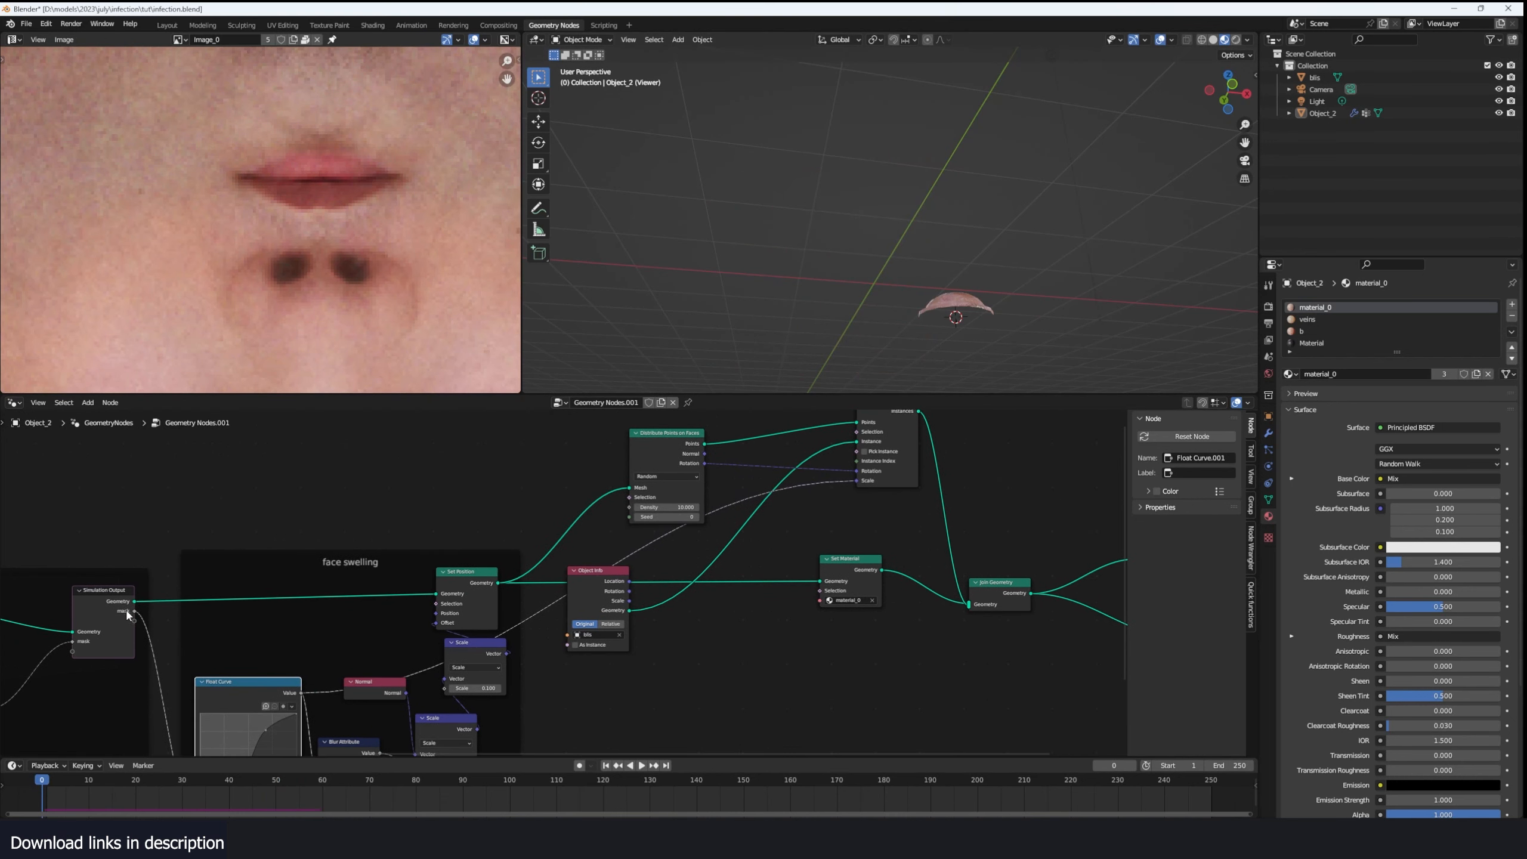
{"action": "left_click_drag", "start_coordinate": [133, 611], "coordinate": [861, 482]}
{"action": "scroll", "coordinate": [833, 487], "scroll_direction": "up", "scroll_amount": 4}
{"action": "key", "text": "shift+a"}
{"action": "left_click", "coordinate": [830, 490]}
{"action": "type", "text": "map"}
{"action": "key", "text": "Return"}
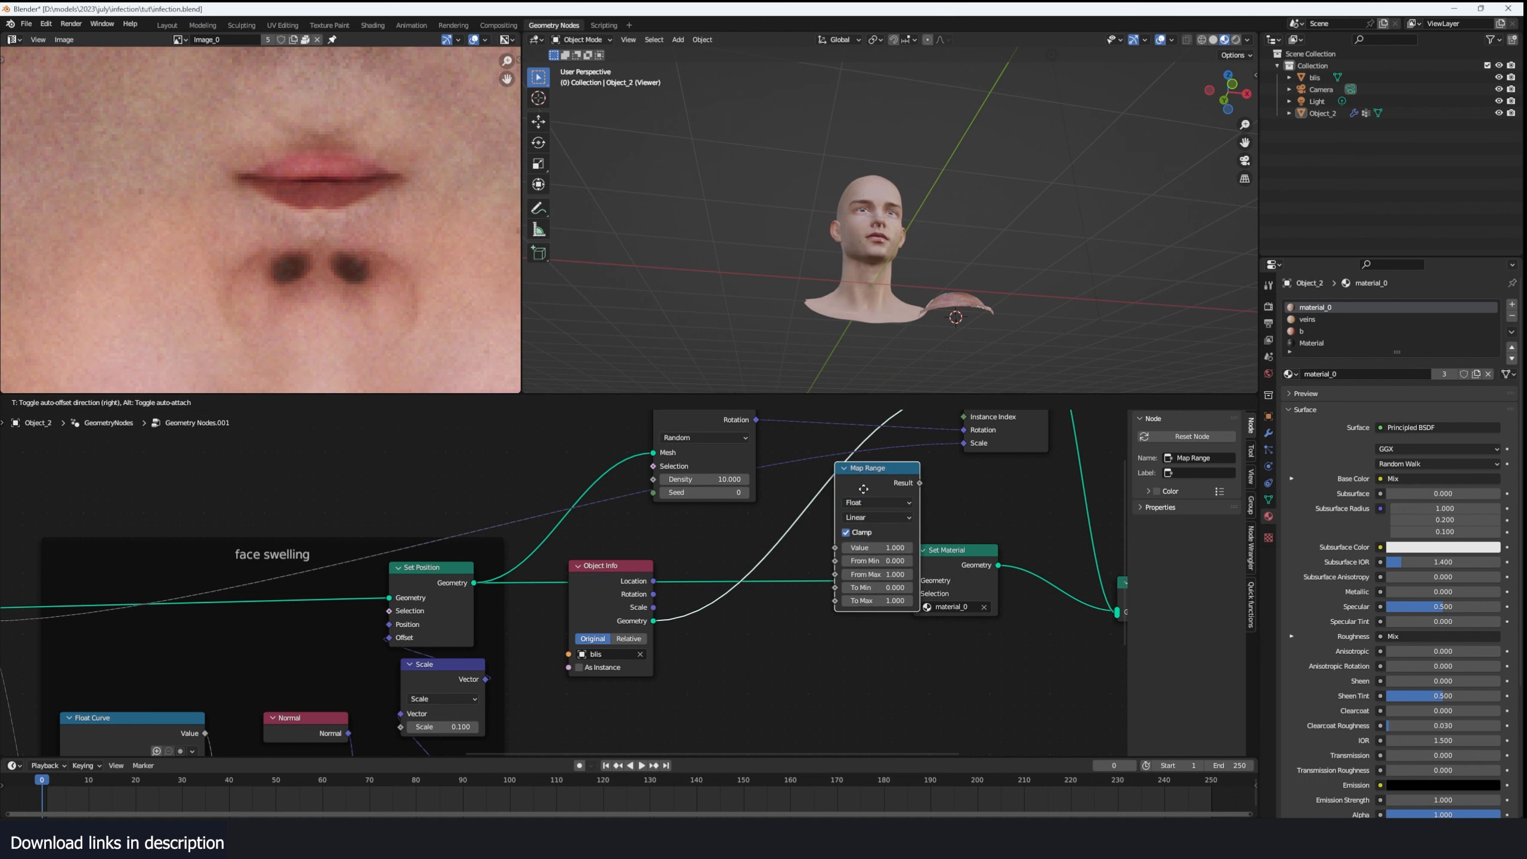
{"action": "left_click", "coordinate": [800, 484]}
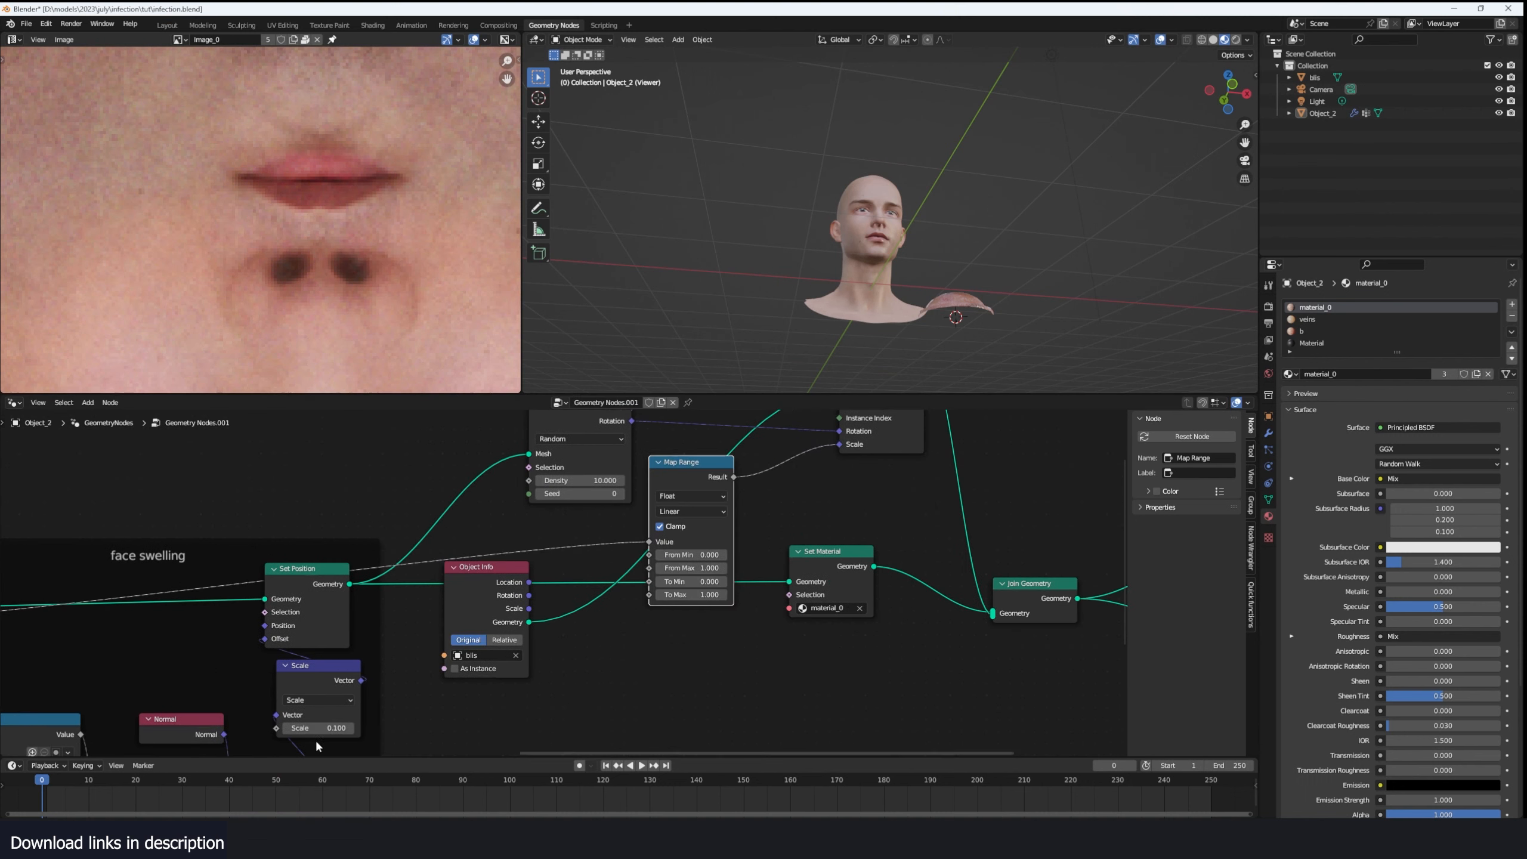
- Play the simulation to frame 31 and set the Map Range To Max to 0.120
{"action": "key", "text": "space"}
{"action": "middle_click_drag", "start_coordinate": [866, 335], "coordinate": [923, 353]}
{"action": "key", "text": "space"}
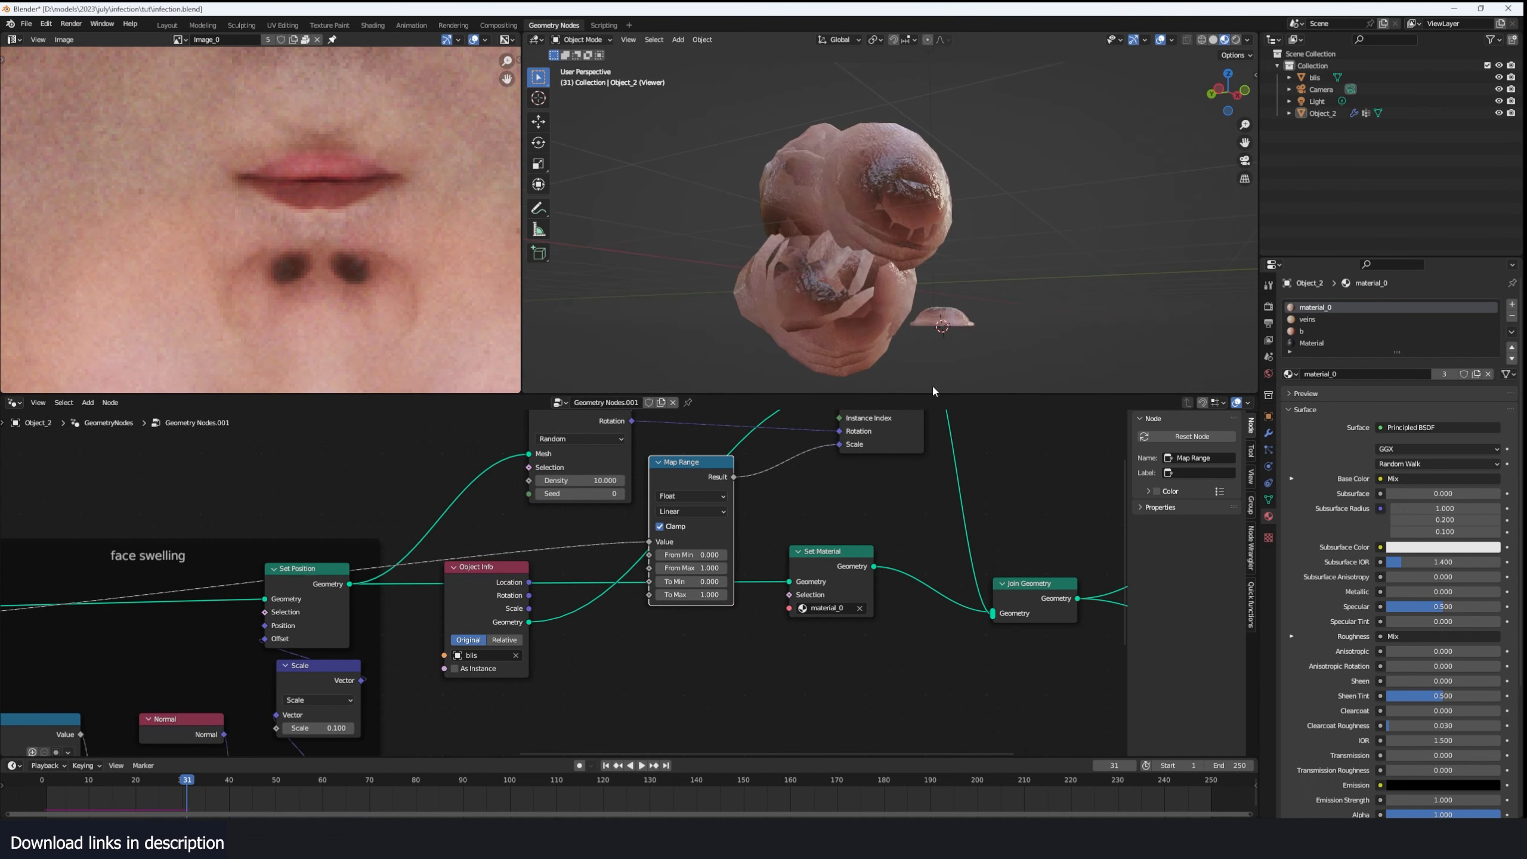
{"action": "scroll", "coordinate": [747, 593], "scroll_direction": "up", "scroll_amount": 2}
{"action": "left_click_drag", "start_coordinate": [728, 597], "coordinate": [643, 597]}
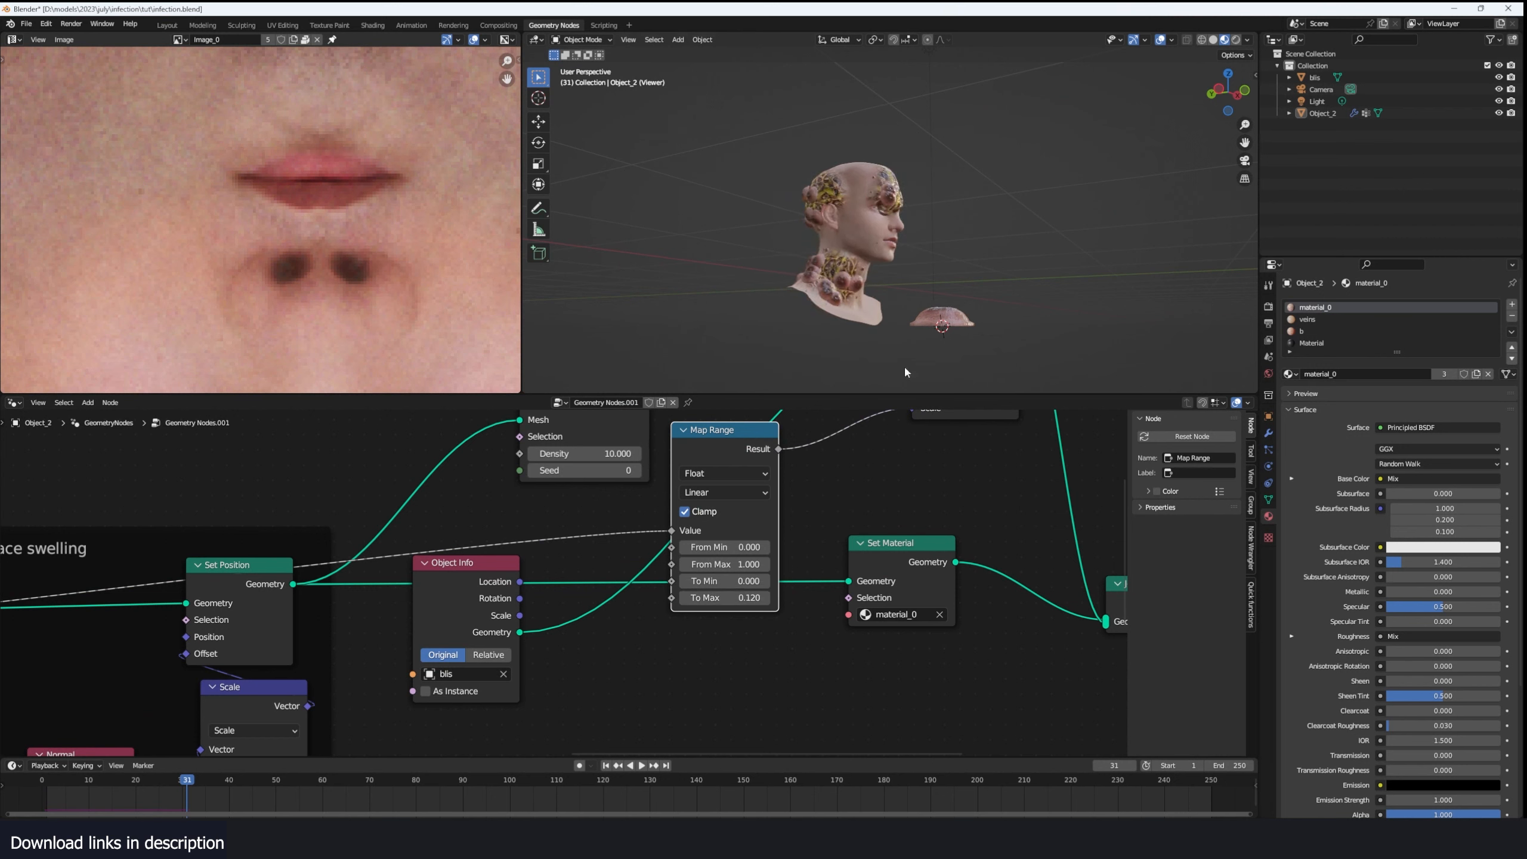
{"action": "scroll", "coordinate": [905, 368], "scroll_direction": "up", "scroll_amount": 5}
{"action": "middle_click_drag", "start_coordinate": [914, 364], "coordinate": [1026, 351]}
{"action": "scroll", "coordinate": [842, 578], "scroll_direction": "down", "scroll_amount": 1}
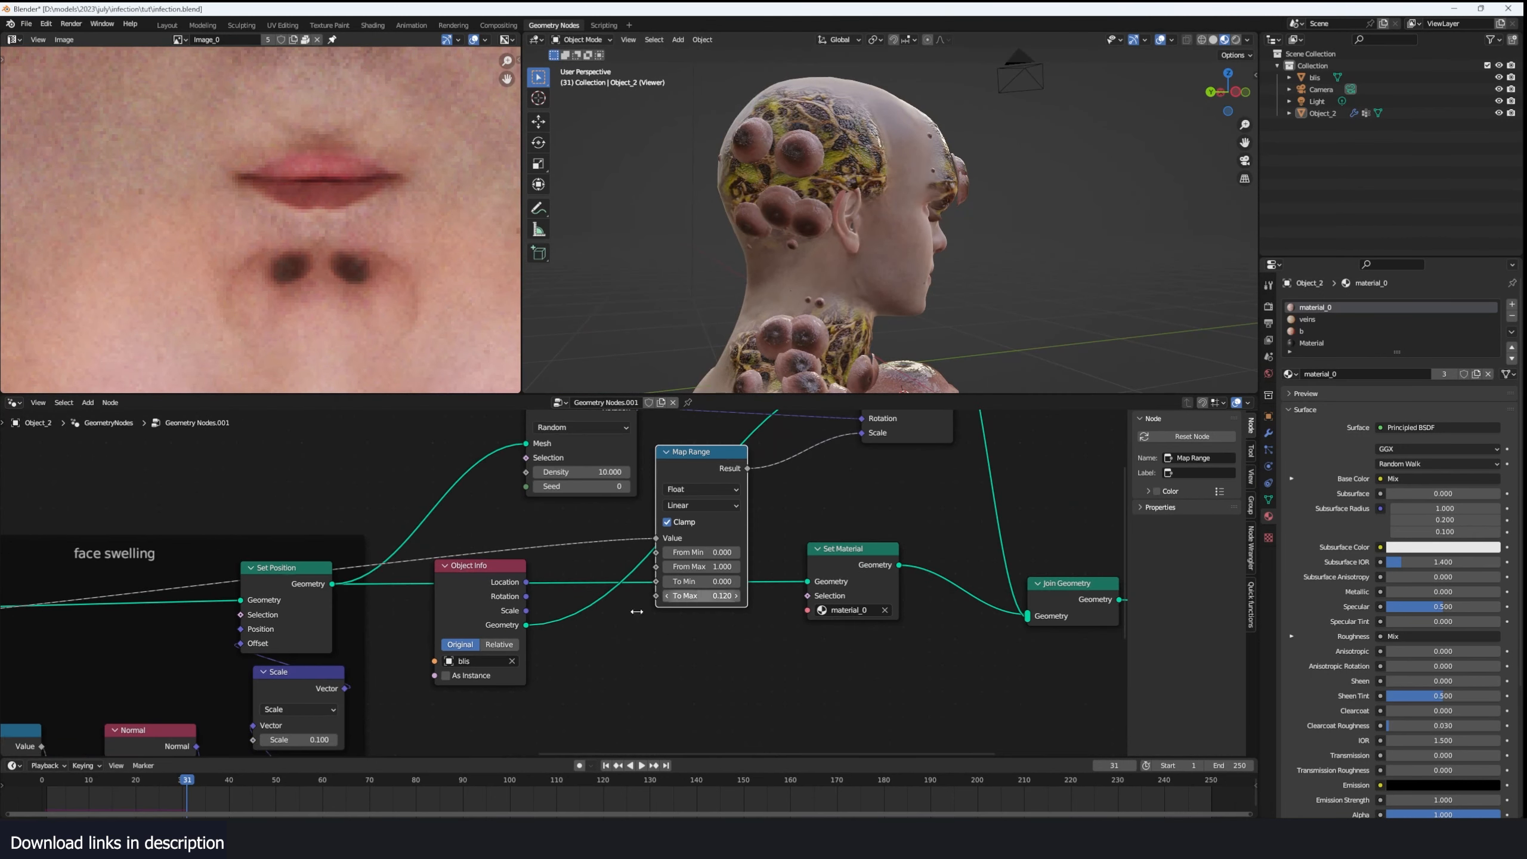
- Replay the simulation from the first frame to examine how the blisters grow with the infection
{"action": "left_click", "coordinate": [43, 780]}
{"action": "key", "text": "space"}
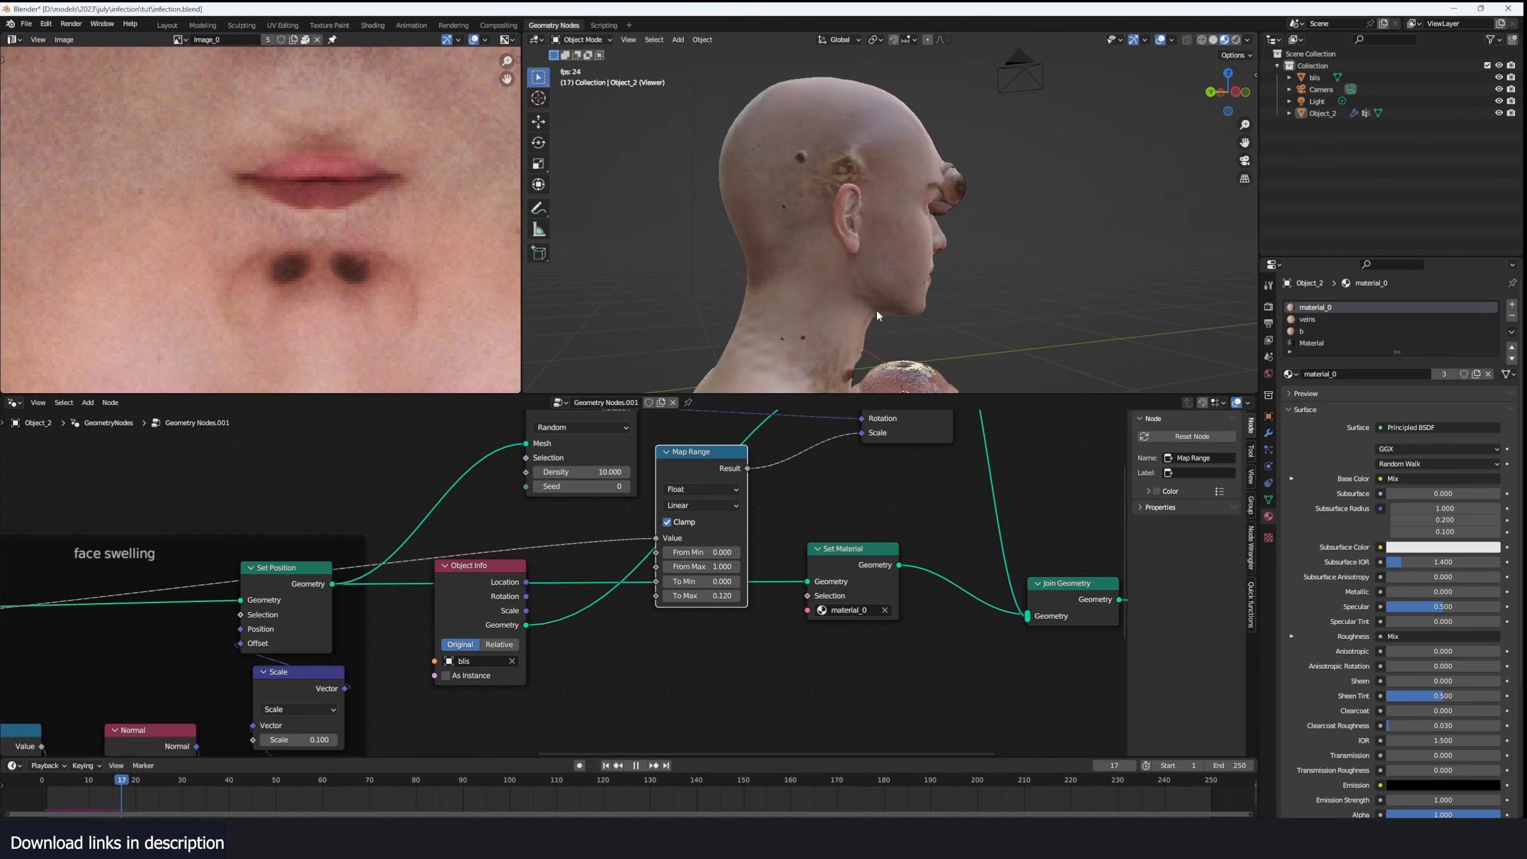
{"action": "key", "text": "space"}
{"action": "middle_click_drag", "start_coordinate": [908, 311], "coordinate": [866, 314]}
{"action": "middle_click_drag", "start_coordinate": [866, 314], "coordinate": [841, 318]}
- Reposition the Map Range node between Object Info and Set Material
{"action": "left_click_drag", "start_coordinate": [706, 474], "coordinate": [659, 498]}
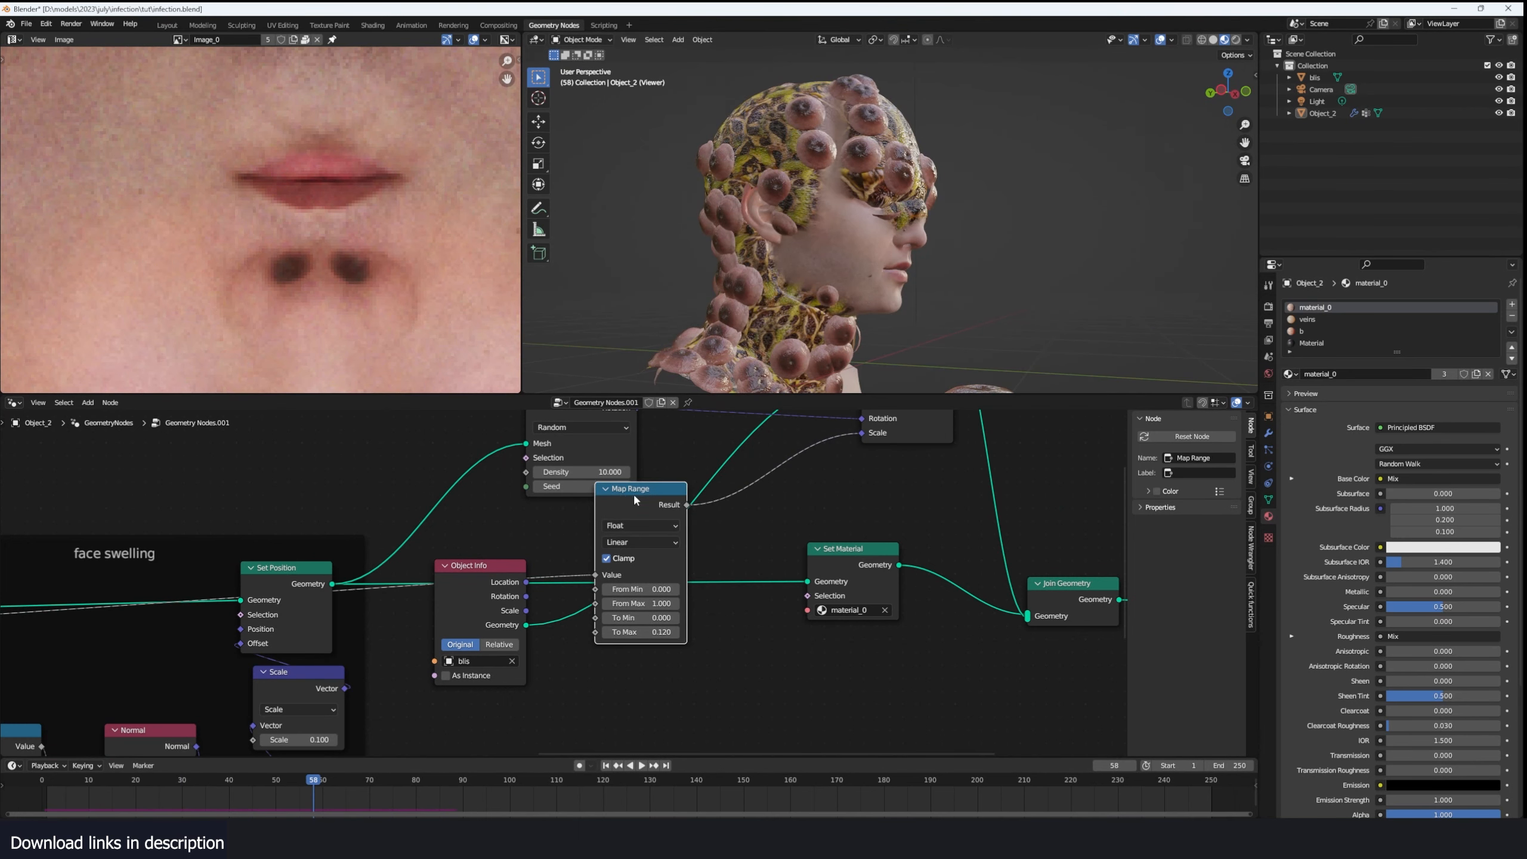
{"action": "middle_click_drag", "start_coordinate": [839, 199], "coordinate": [802, 237]}
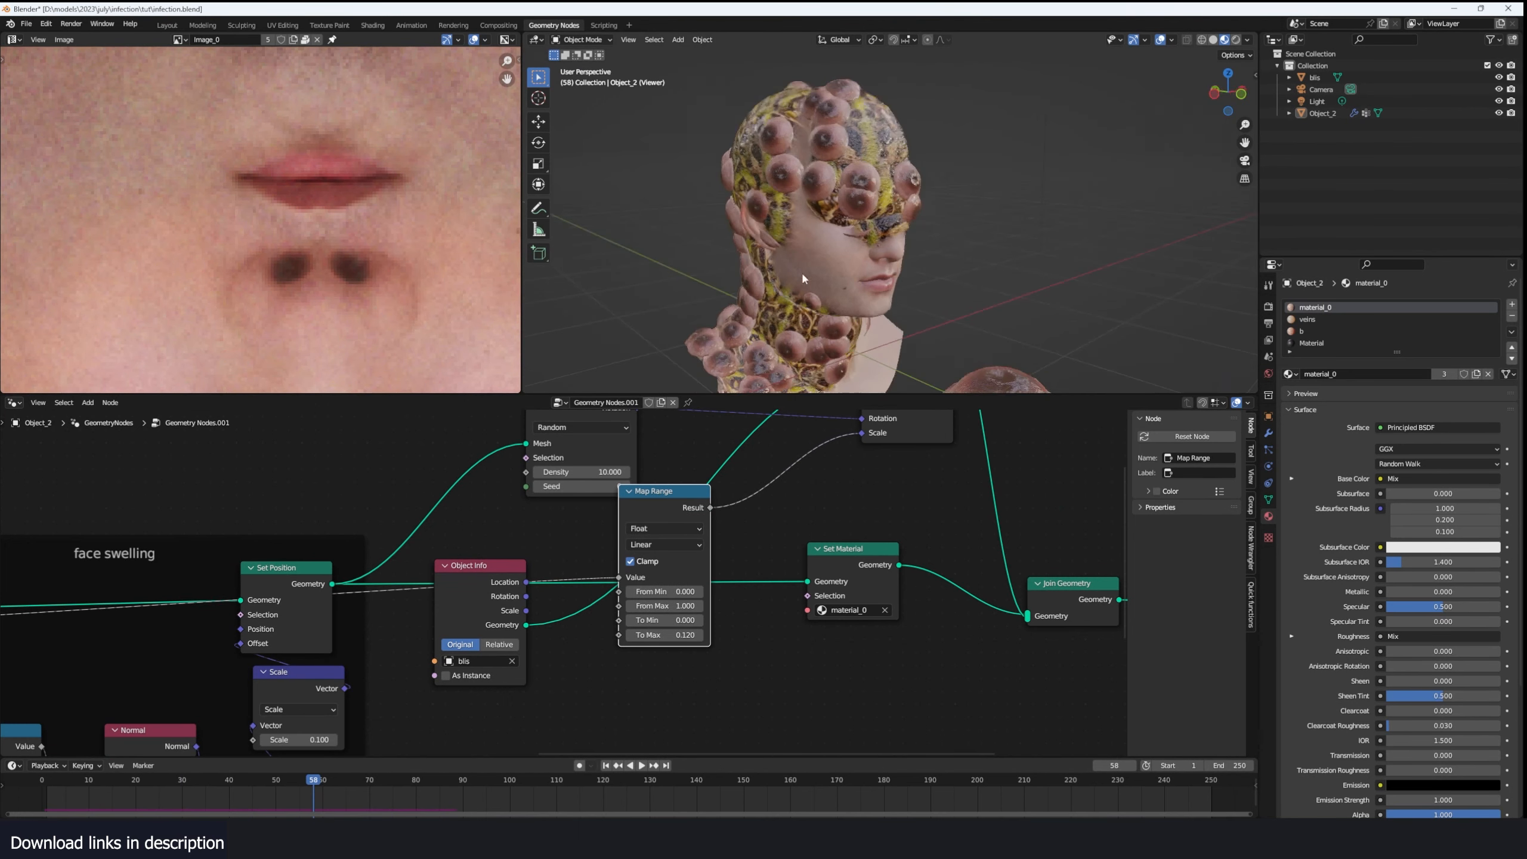
{"action": "left_click_drag", "start_coordinate": [667, 481], "coordinate": [708, 486]}
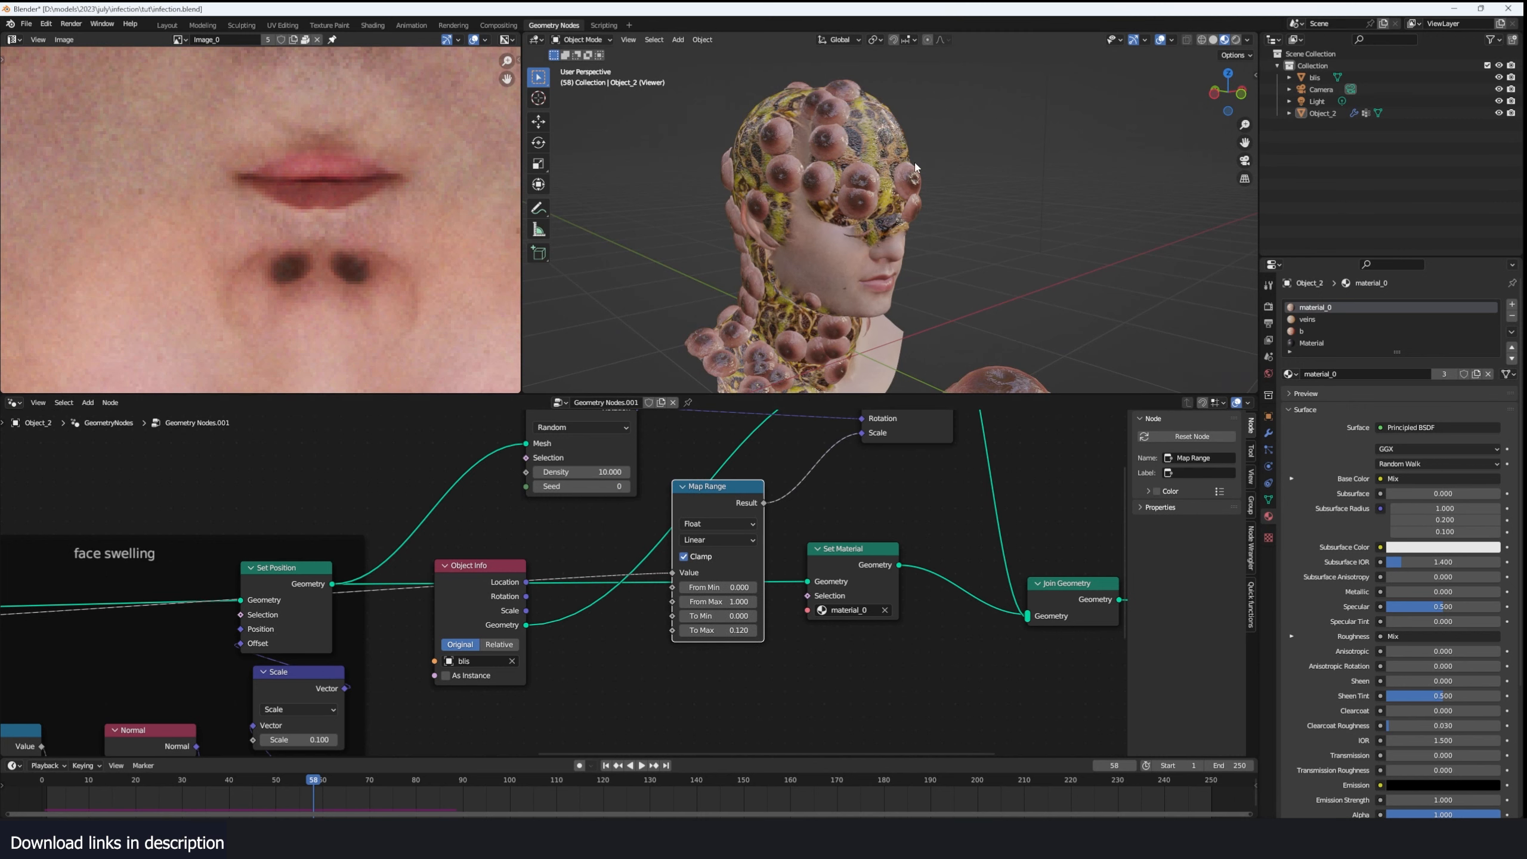
{"action": "middle_click_drag", "start_coordinate": [757, 525], "coordinate": [774, 508]}
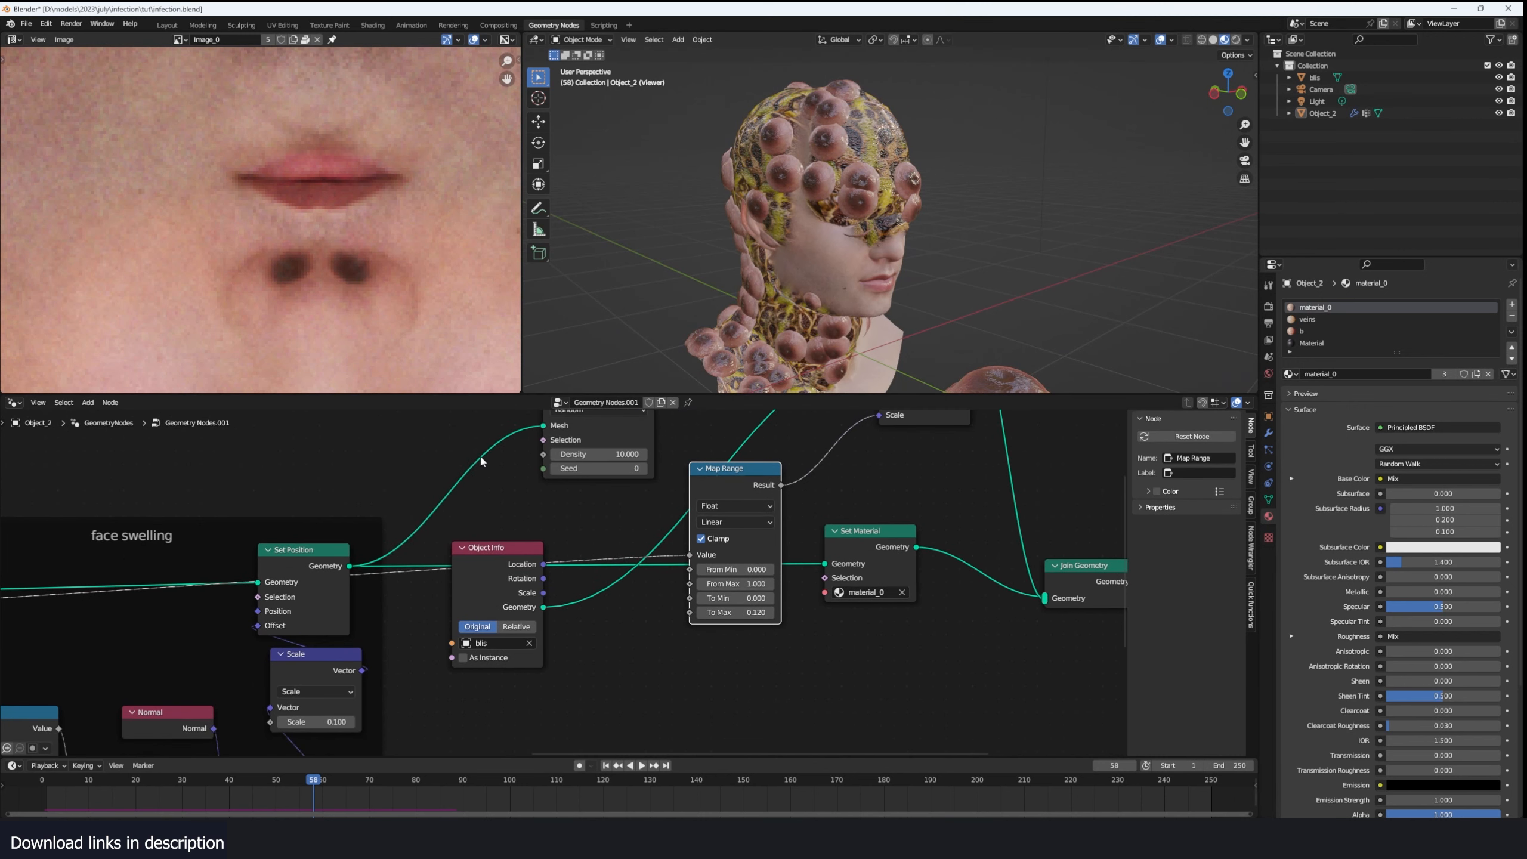
- Add a Random Value node below Map Range and link its Value to To Max
{"action": "key", "text": "shift+a"}
{"action": "left_click", "coordinate": [483, 455]}
{"action": "type", "text": "random"}
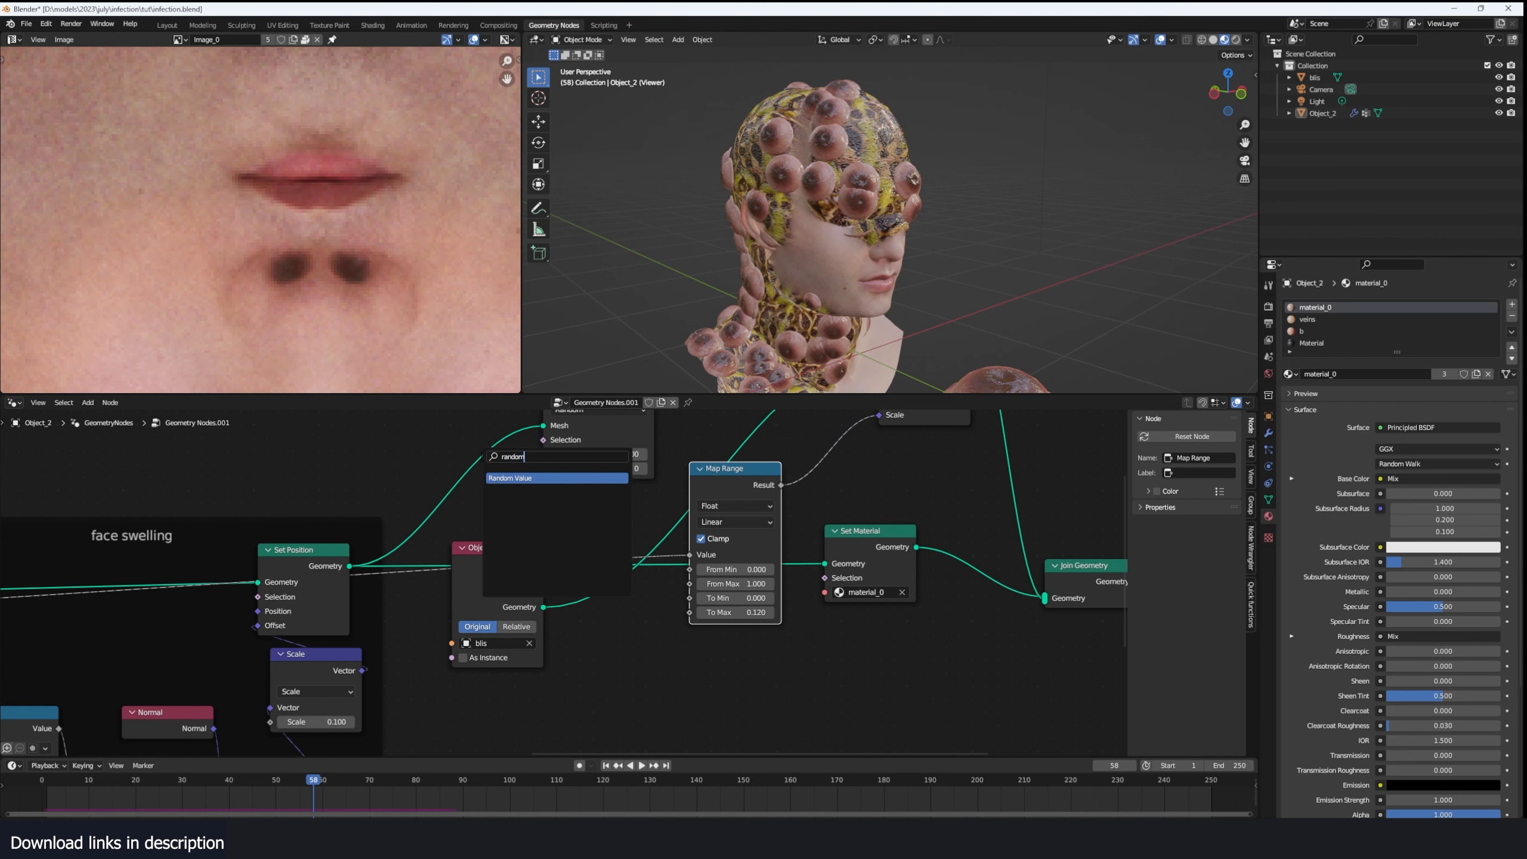
{"action": "left_click", "coordinate": [506, 476]}
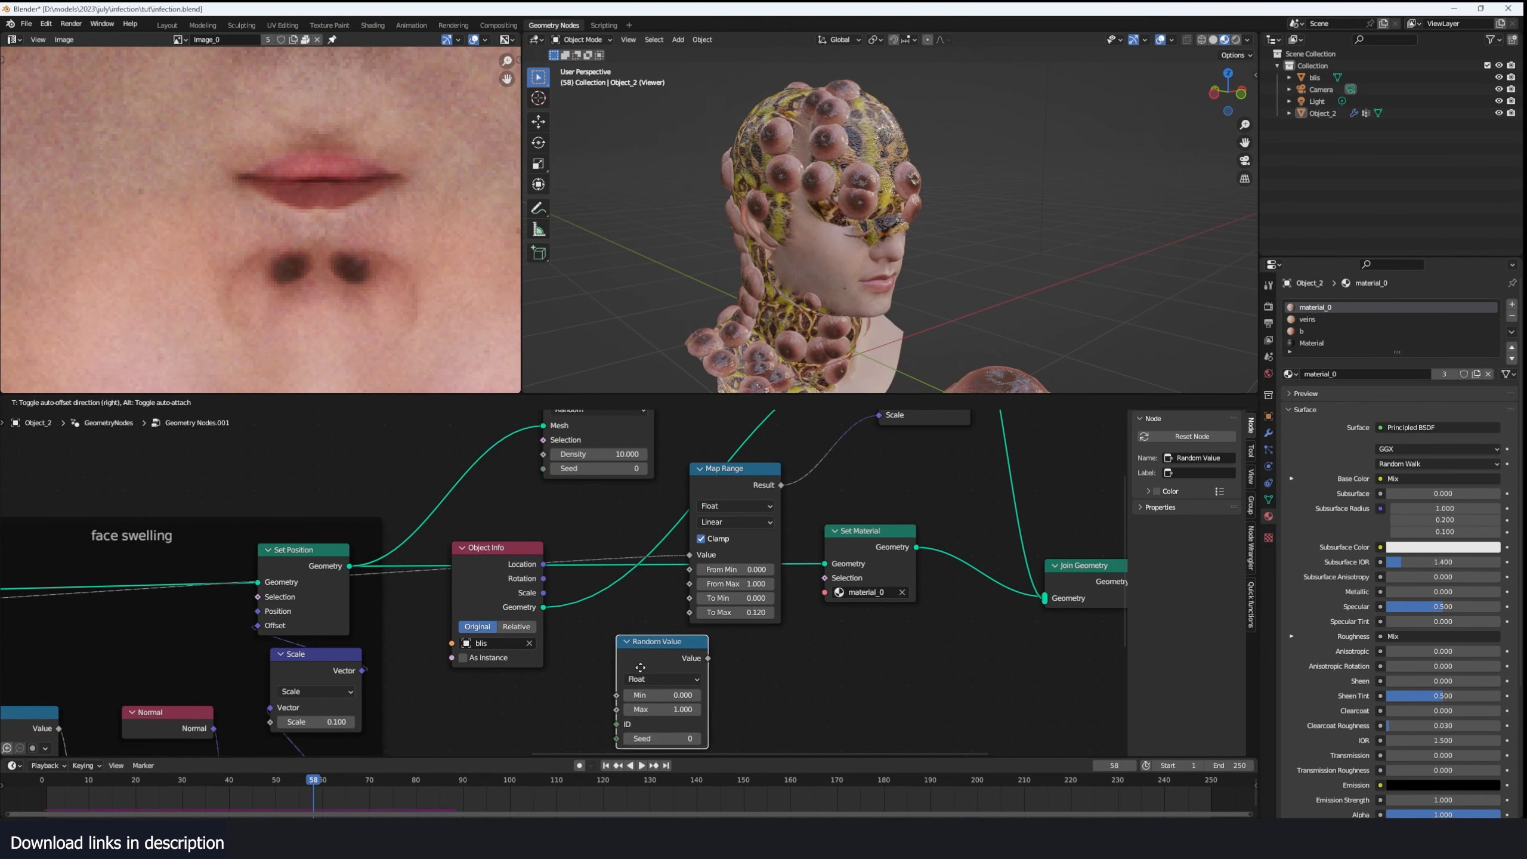
{"action": "left_click", "coordinate": [618, 654]}
{"action": "middle_click_drag", "start_coordinate": [674, 564], "coordinate": [676, 538]}
{"action": "scroll", "coordinate": [676, 538], "scroll_direction": "up", "scroll_amount": 2}
{"action": "key", "text": "g"}
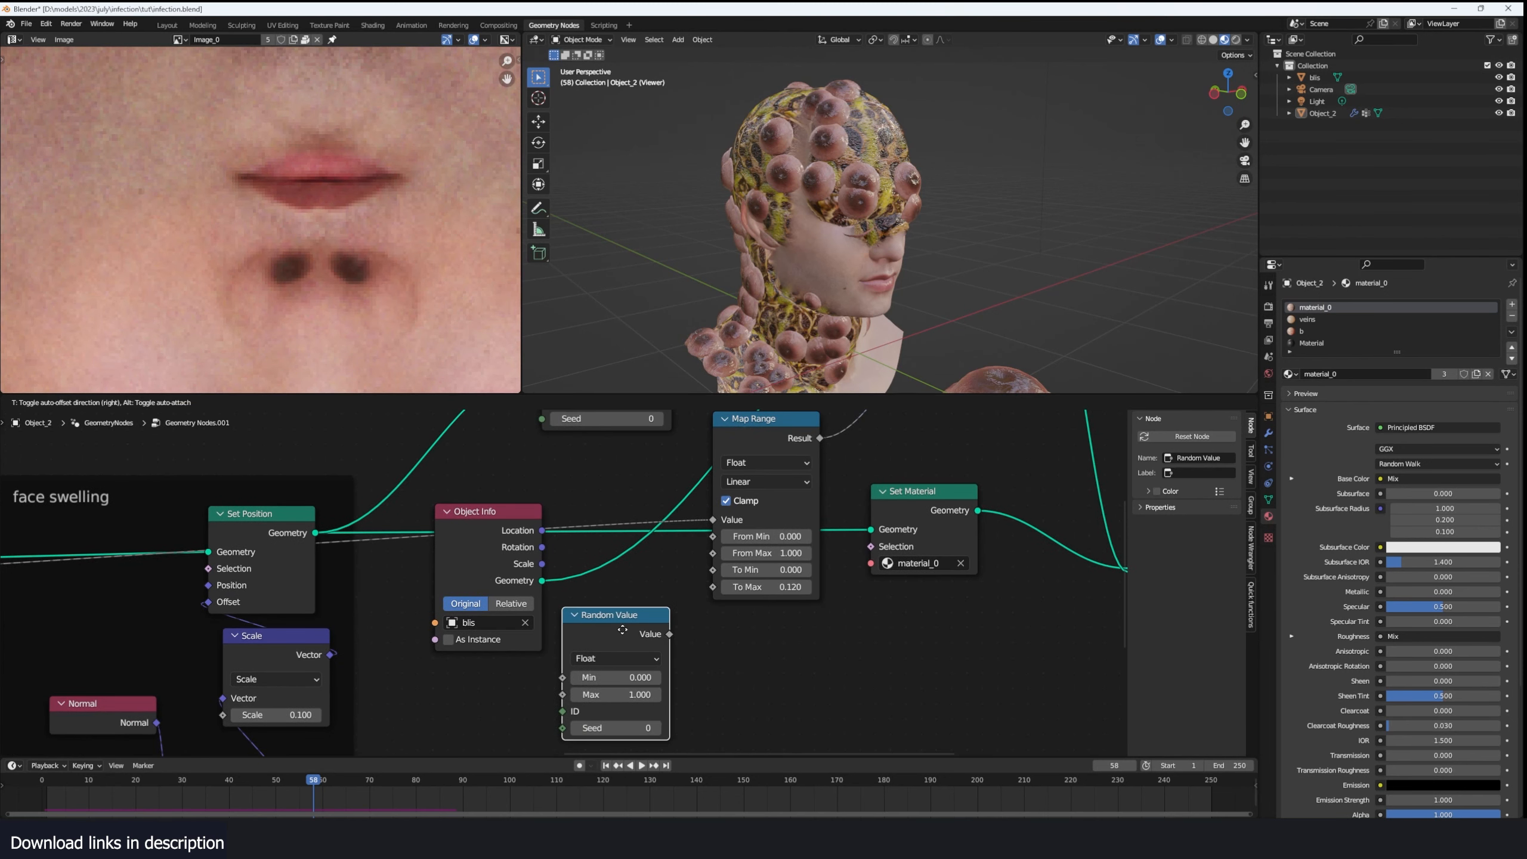
{"action": "left_click", "coordinate": [673, 623]}
{"action": "left_click_drag", "start_coordinate": [671, 633], "coordinate": [713, 588]}
- Set the Random Value node's Max to 0.170 and its Seed to 2
{"action": "middle_click_drag", "start_coordinate": [637, 695], "coordinate": [654, 675]}
{"action": "left_click_drag", "start_coordinate": [655, 676], "coordinate": [673, 710]}
{"action": "scroll", "coordinate": [641, 421], "scroll_direction": "down", "scroll_amount": 2}
{"action": "middle_click_drag", "start_coordinate": [641, 420], "coordinate": [611, 446]}
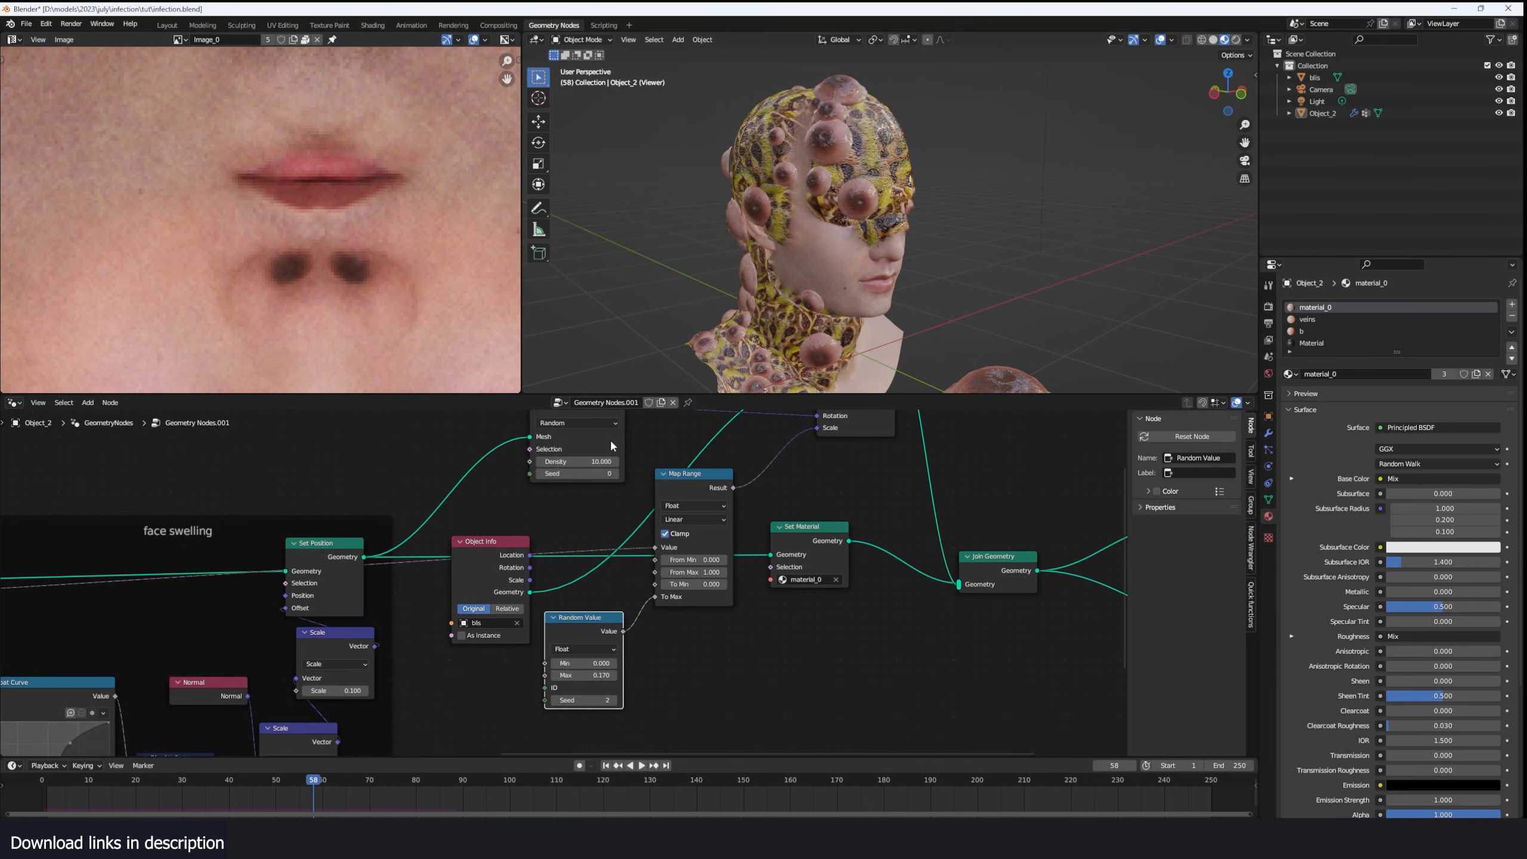
- Raise the Distribute Points on Faces density to 54.500 and set the Random Value Max to 0.100
{"action": "left_click_drag", "start_coordinate": [602, 461], "coordinate": [619, 461]}
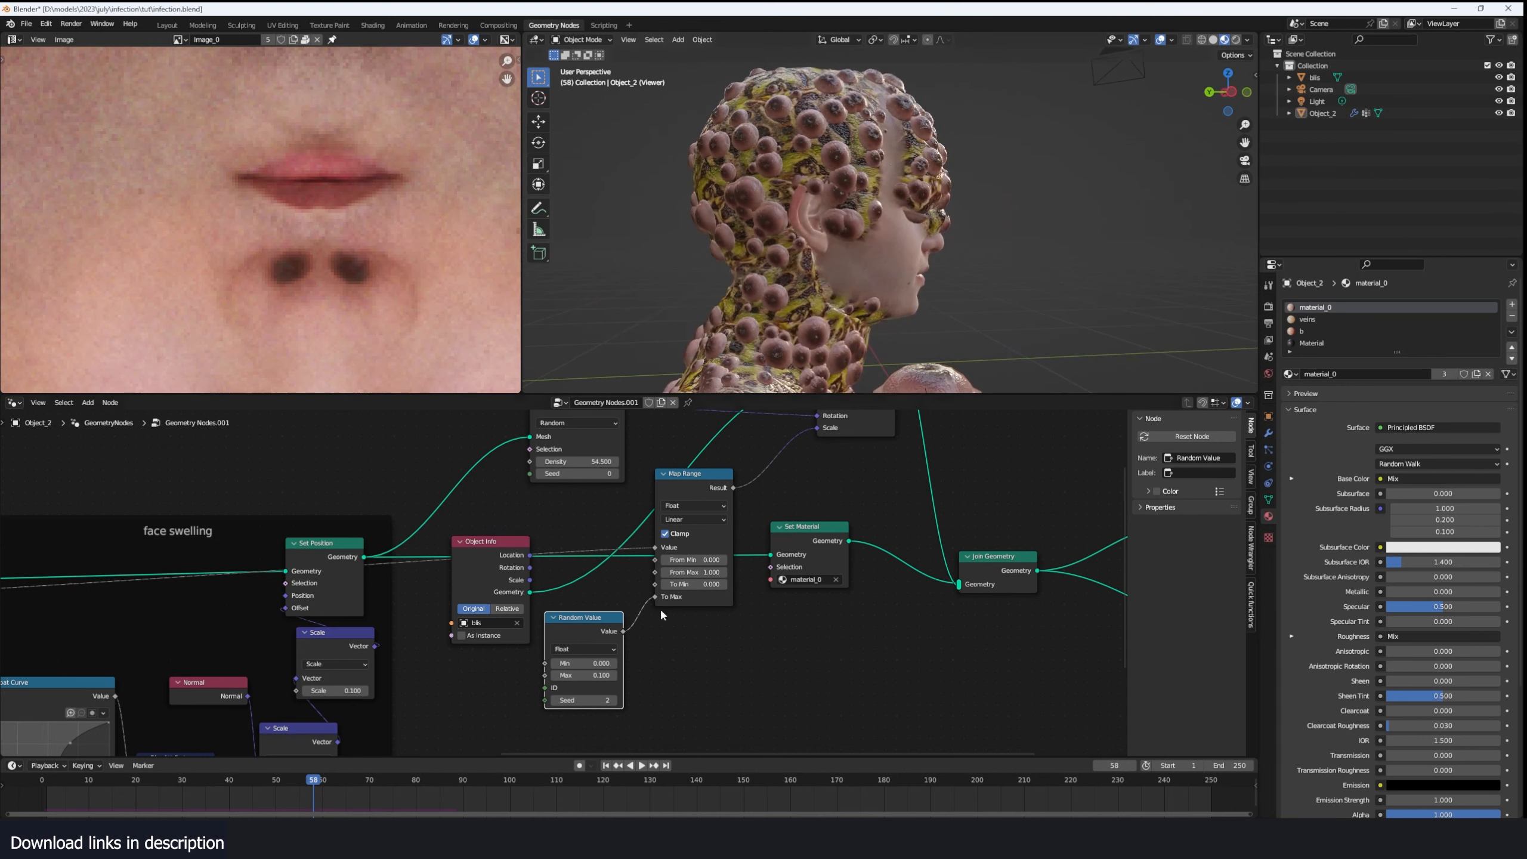
{"action": "middle_click_drag", "start_coordinate": [695, 642], "coordinate": [755, 596]}
{"action": "scroll", "coordinate": [642, 577], "scroll_direction": "down", "scroll_amount": 1}
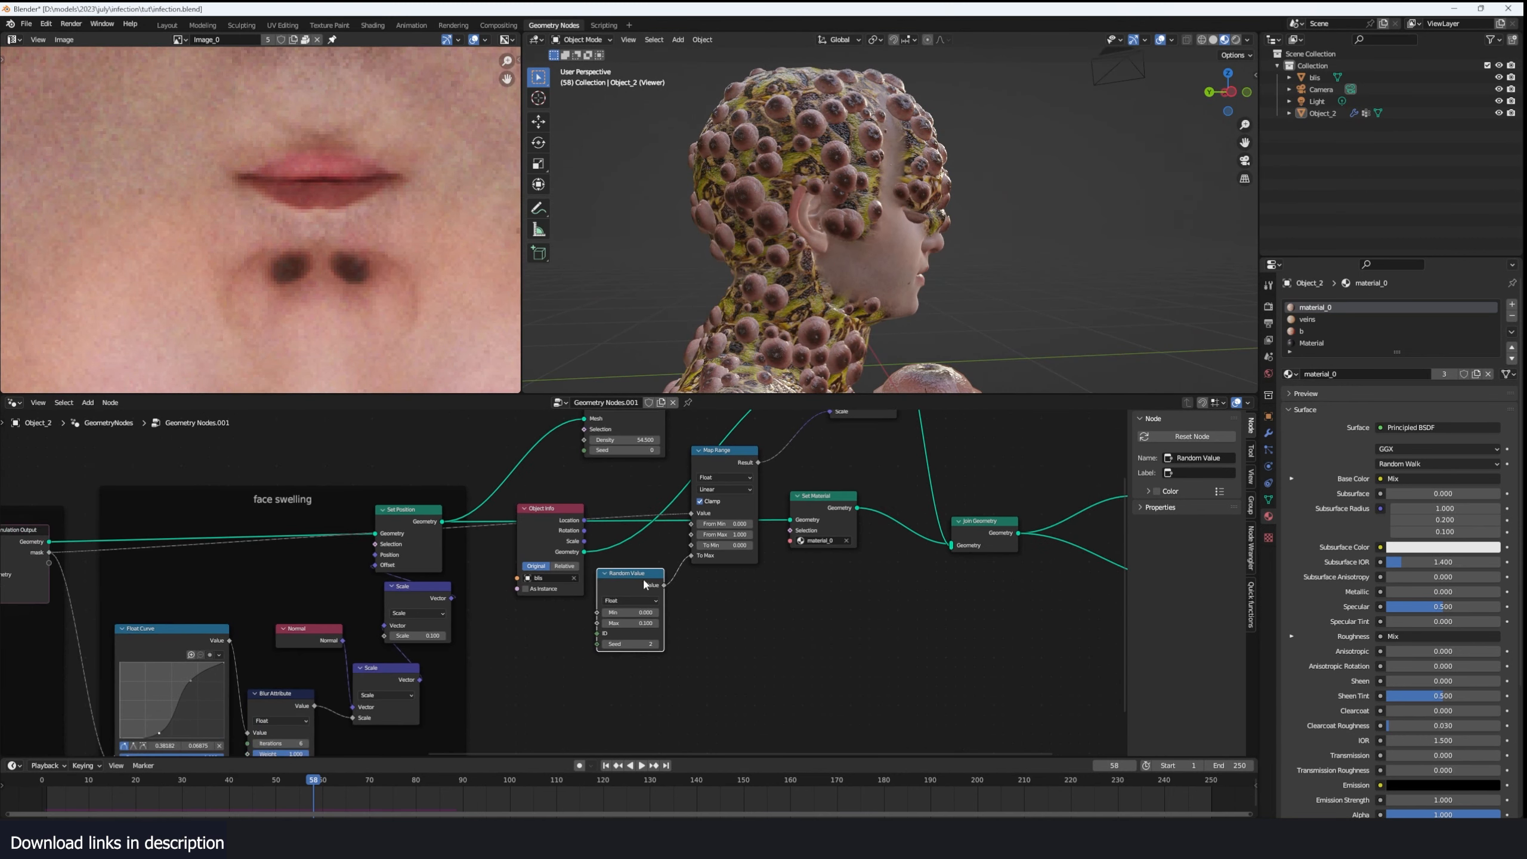
- Replace the Random Value node with a Noise Texture whose Fac output drives Map Range's To Max
{"action": "key", "text": "shift+a"}
{"action": "left_click", "coordinate": [716, 585]}
{"action": "type", "text": "nois"}
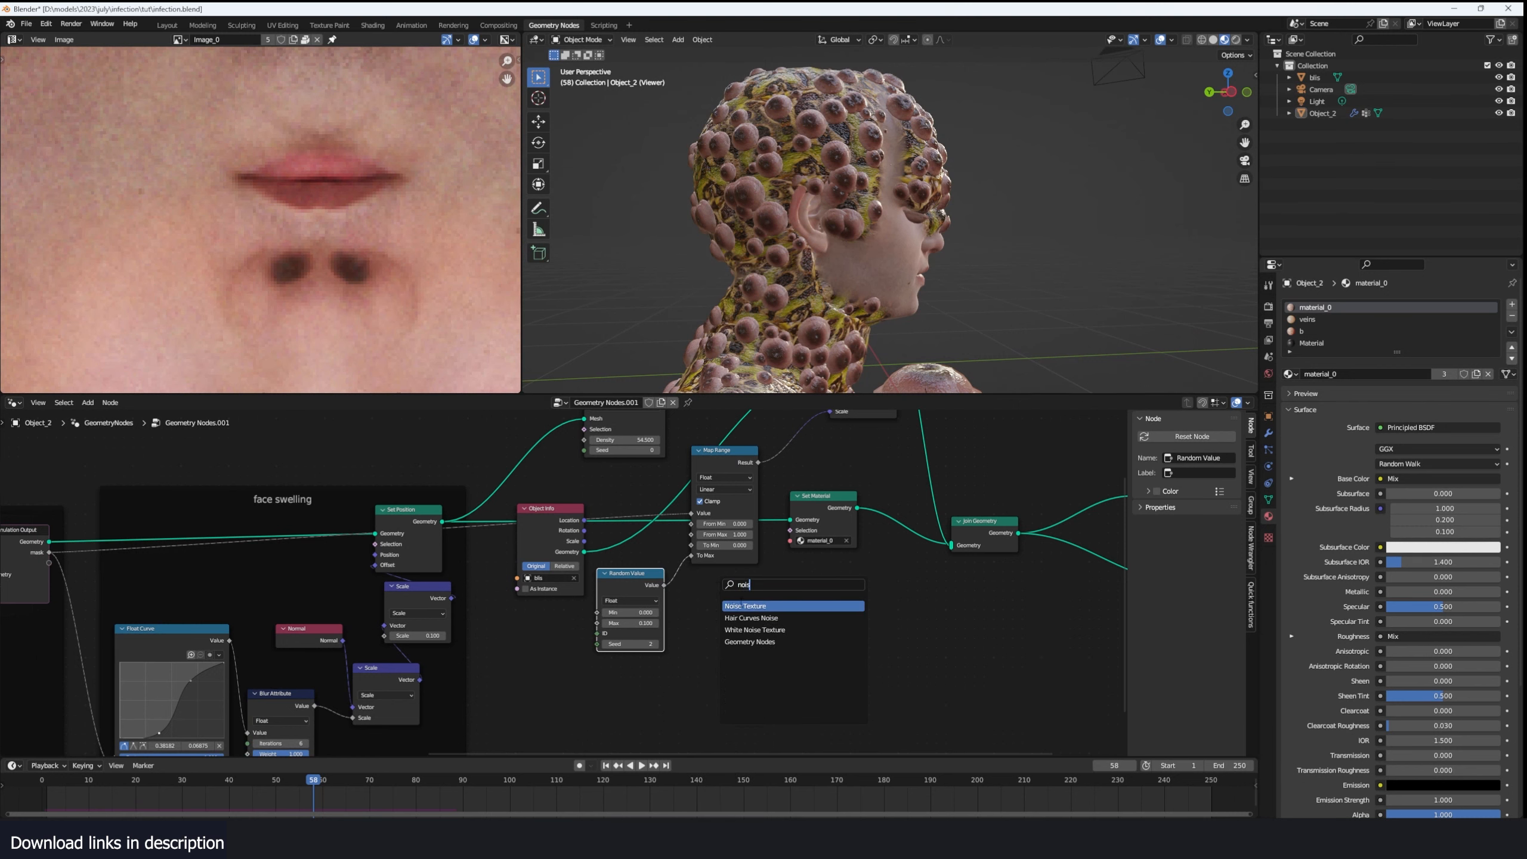
{"action": "key", "text": "Return"}
{"action": "left_click", "coordinate": [702, 631]}
{"action": "left_click", "coordinate": [635, 601]}
{"action": "key", "text": "x"}
{"action": "left_click_drag", "start_coordinate": [695, 639], "coordinate": [705, 609]}
{"action": "scroll", "coordinate": [656, 602], "scroll_direction": "up", "scroll_amount": 1}
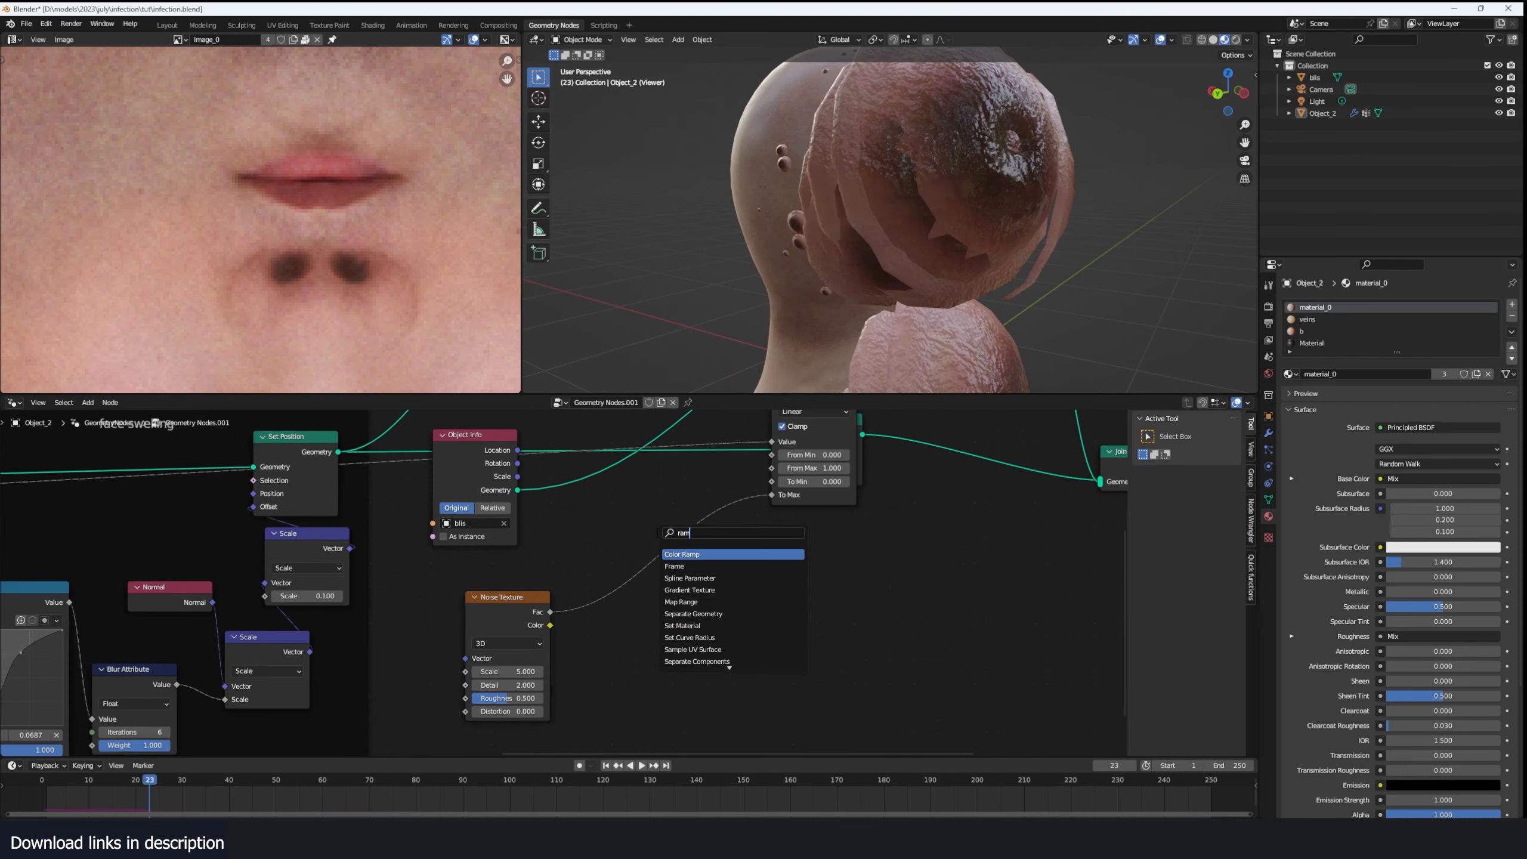
- Insert a Color Ramp between Noise Texture and Map Range and move its black stop to 0.400
{"action": "type", "text": "ramp"}
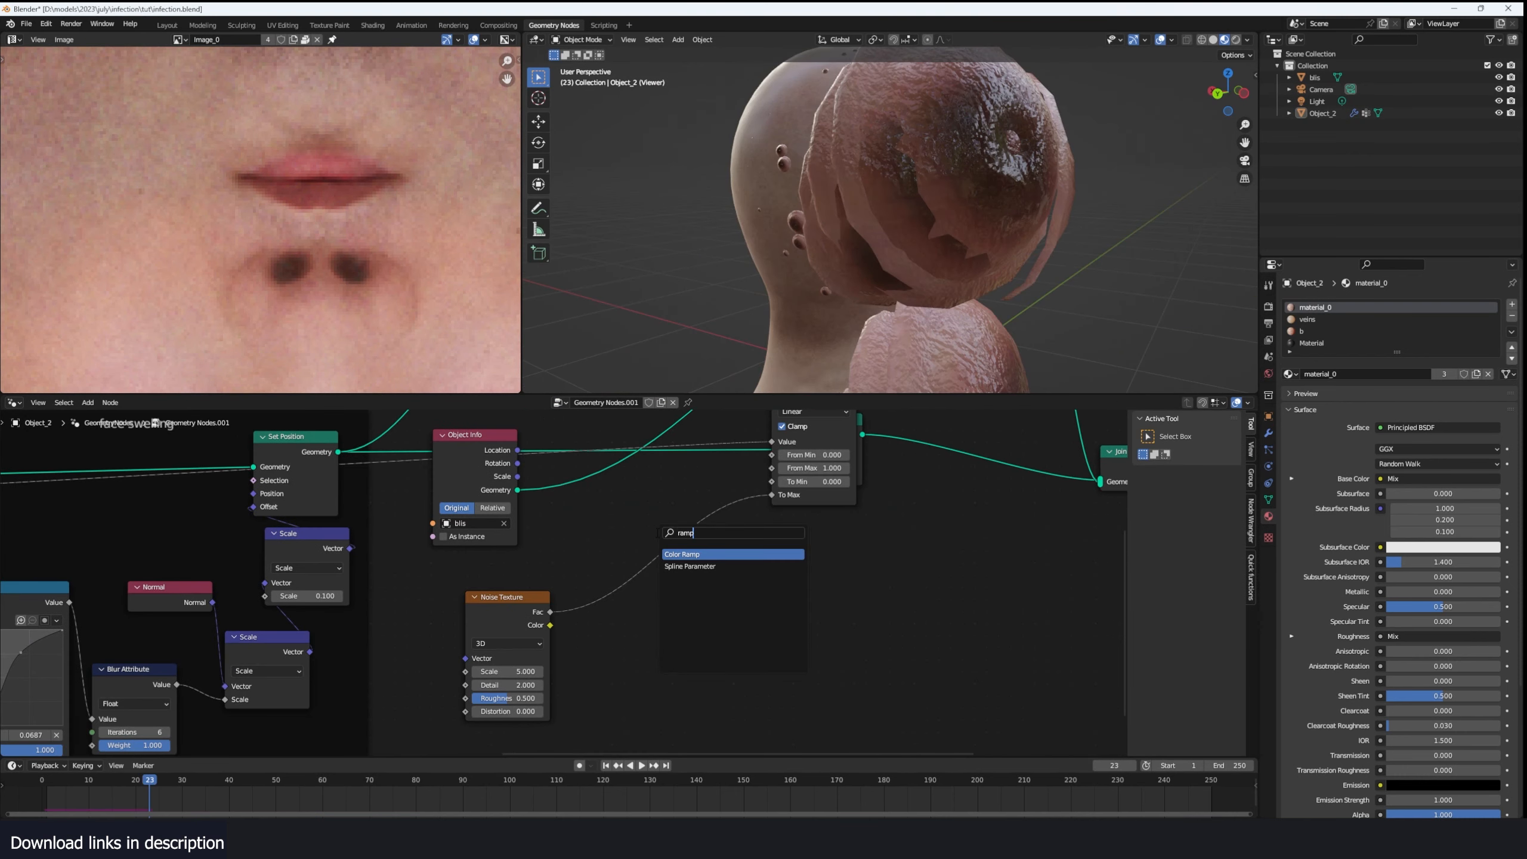
{"action": "key", "text": "Return"}
{"action": "left_click", "coordinate": [658, 567]}
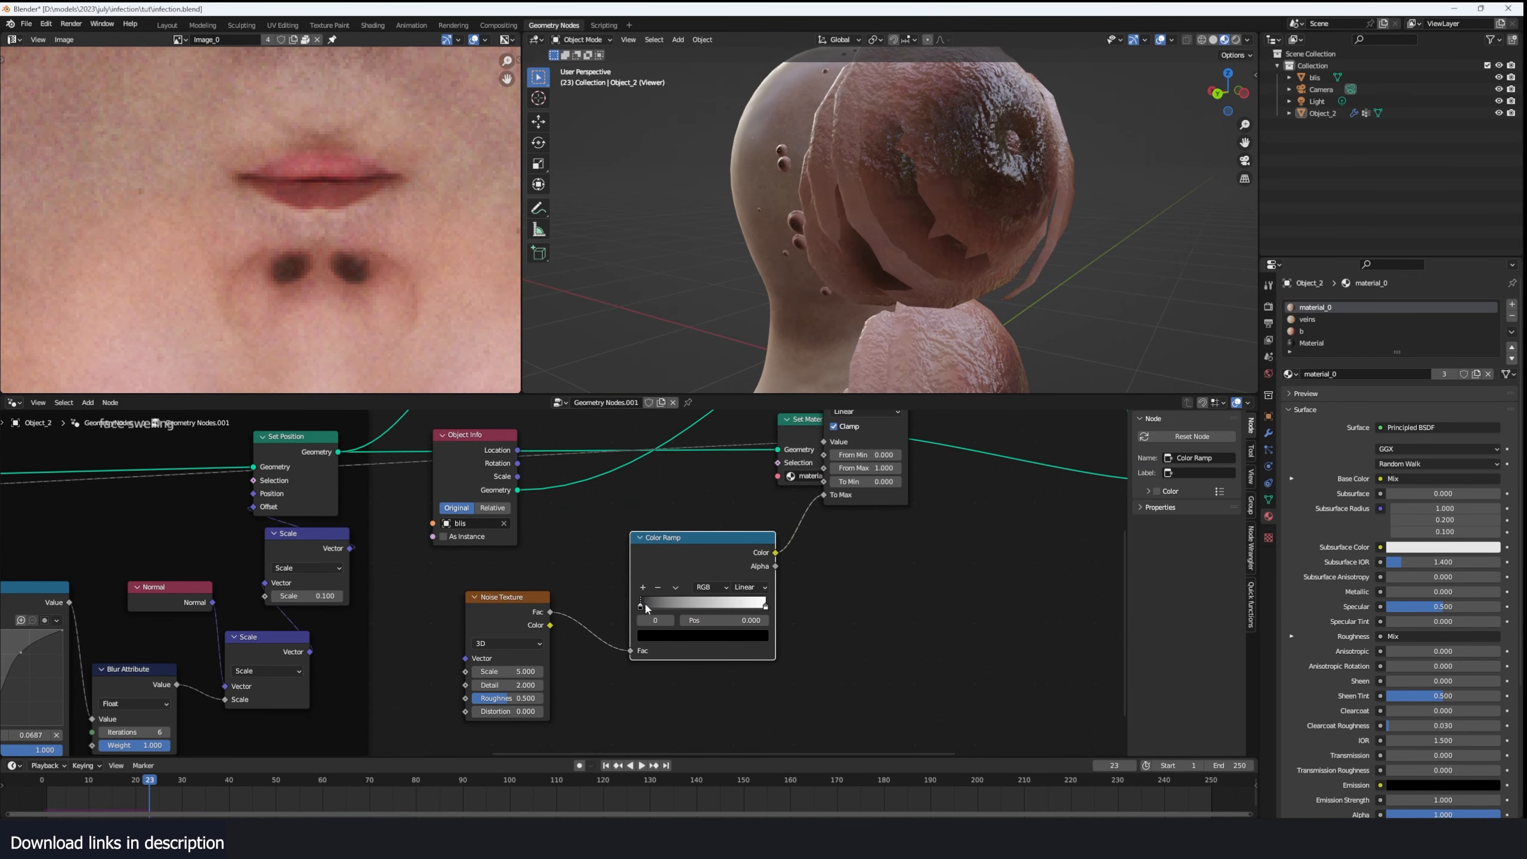
{"action": "left_click_drag", "start_coordinate": [647, 603], "coordinate": [703, 604]}
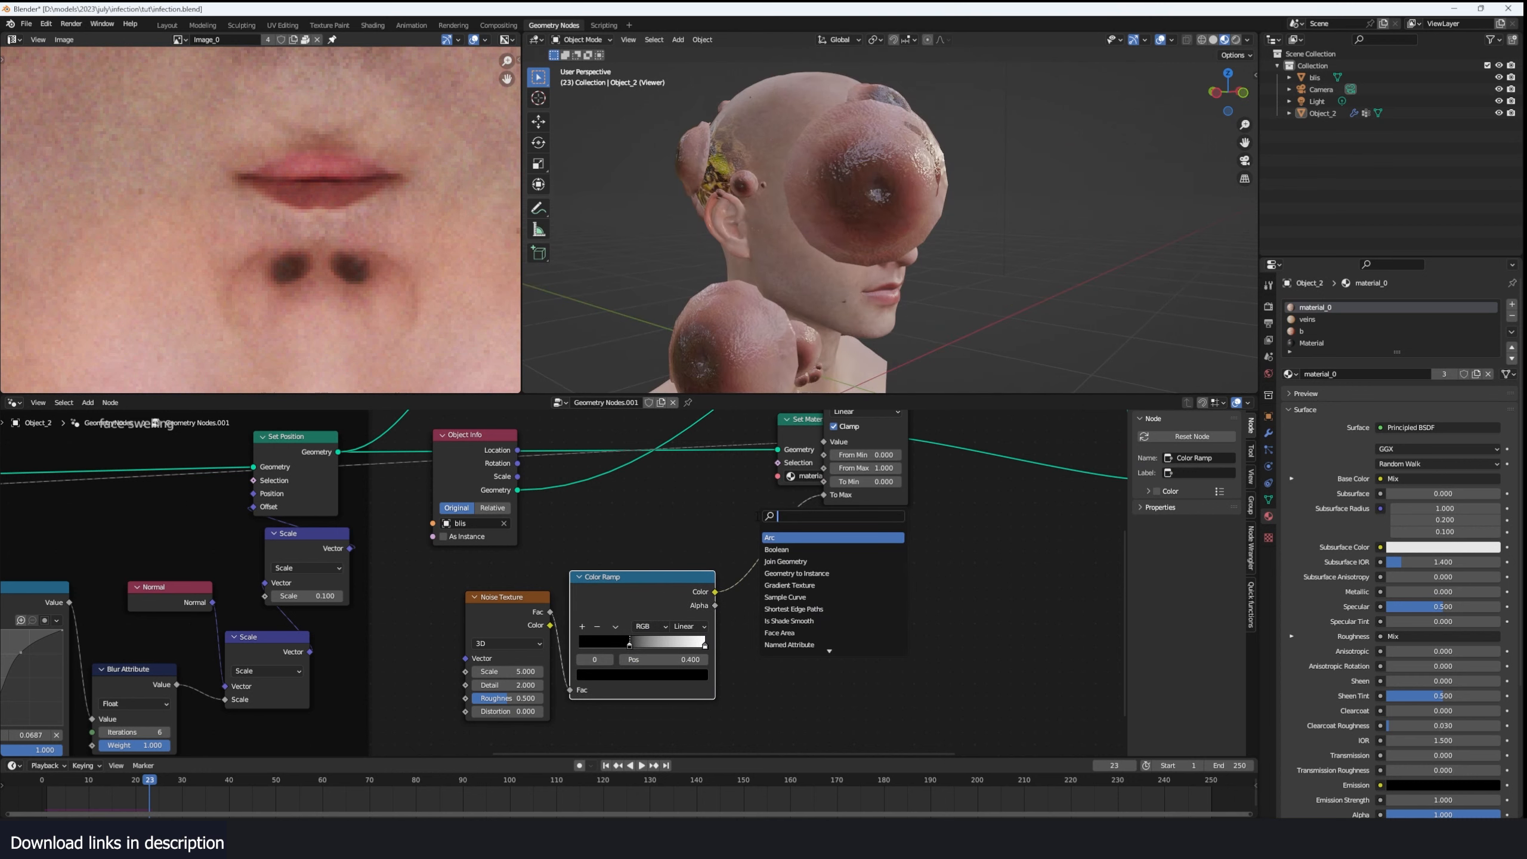
- Darken the Color Ramp's white stop to grey and return the timeline to frame 0
{"action": "type", "text": "math"}
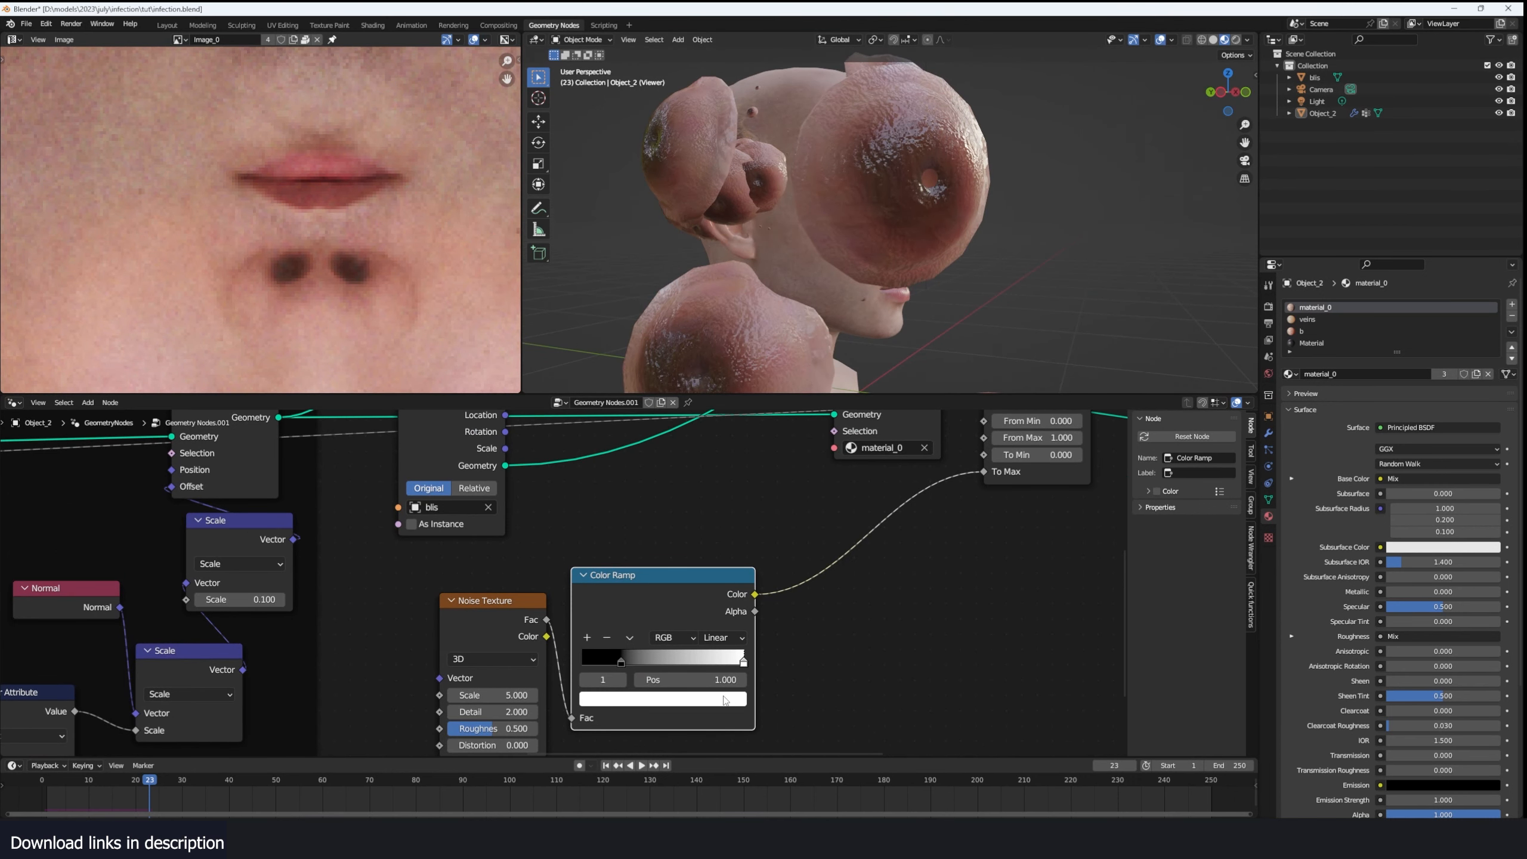
{"action": "left_click", "coordinate": [724, 700]}
{"action": "left_click_drag", "start_coordinate": [713, 523], "coordinate": [712, 543]}
{"action": "middle_click_drag", "start_coordinate": [871, 337], "coordinate": [725, 146]}
{"action": "left_click", "coordinate": [5, 806]}
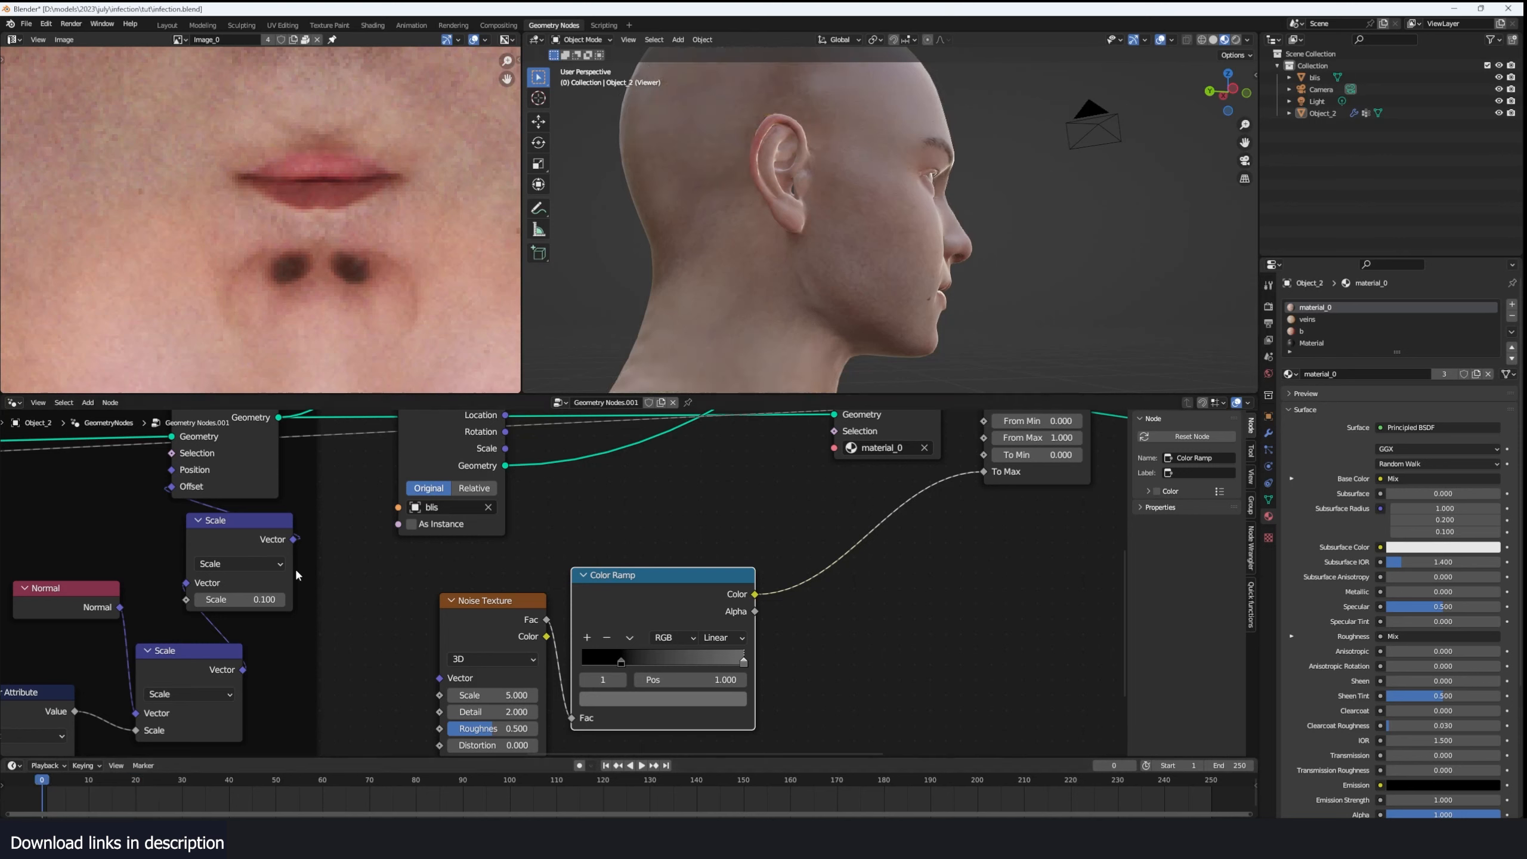
- Play the infection simulation to frame 79 while viewing the whole head from the side
{"action": "key", "text": "space"}
{"action": "scroll", "coordinate": [857, 245], "scroll_direction": "down", "scroll_amount": 3}
{"action": "middle_click_drag", "start_coordinate": [856, 246], "coordinate": [833, 292]}
{"action": "key", "text": "space"}
- Set the blister Noise Texture to Scale 7.800, Detail 2.900 and Roughness 0.575, with Color Ramp stops at 0.341 and 0.855
{"action": "left_click_drag", "start_coordinate": [725, 654], "coordinate": [650, 655]}
{"action": "left_click_drag", "start_coordinate": [490, 694], "coordinate": [505, 729]}
{"action": "middle_click_drag", "start_coordinate": [501, 729], "coordinate": [510, 704]}
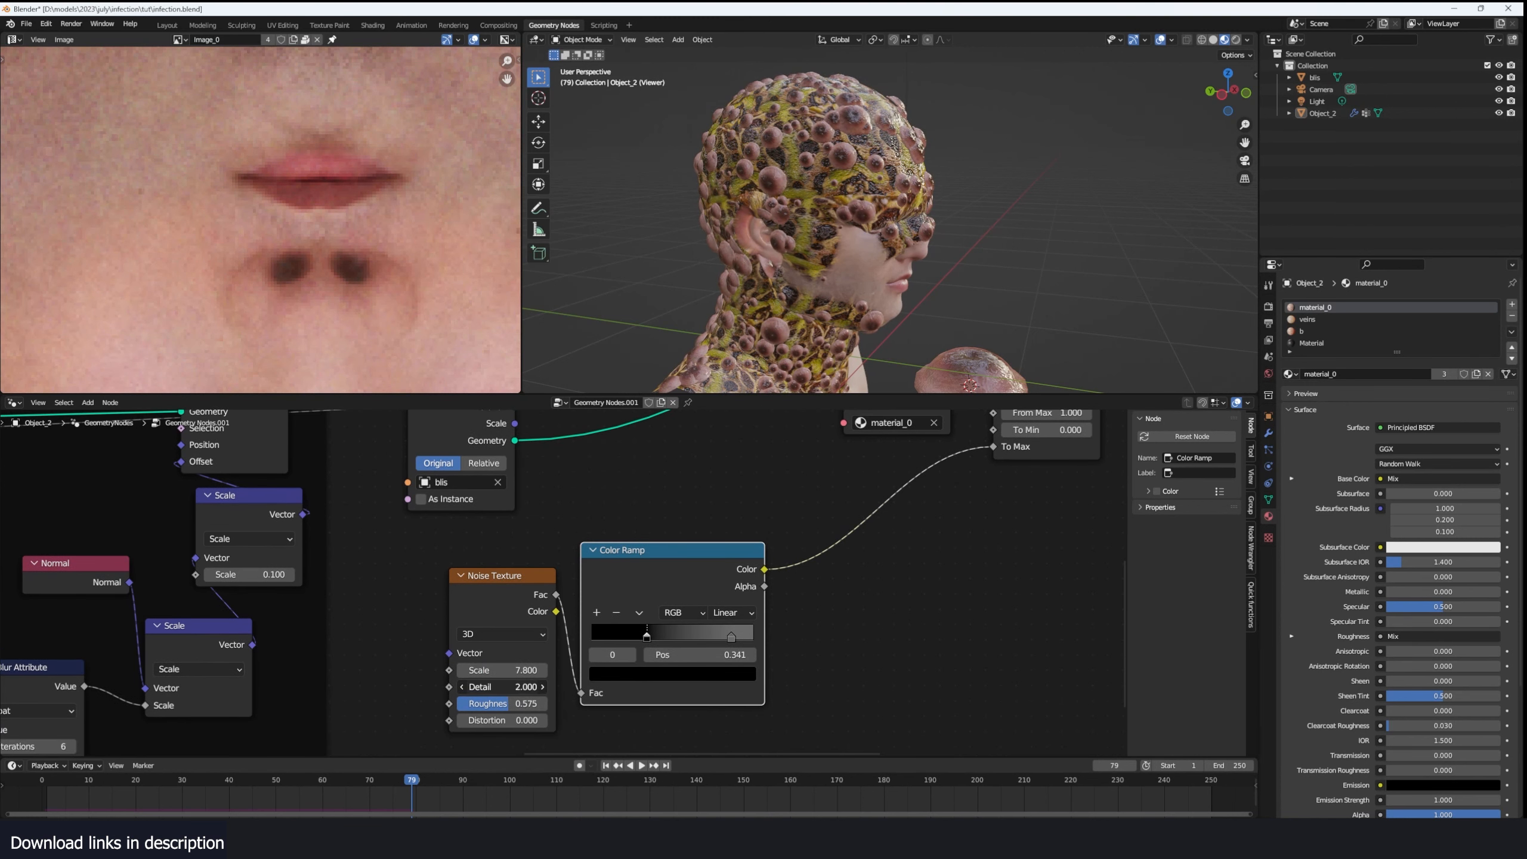
{"action": "left_click_drag", "start_coordinate": [502, 686], "coordinate": [521, 687]}
- Examine the blister sizes and distribution around the back and side of the head at frame 50
{"action": "scroll", "coordinate": [774, 342], "scroll_direction": "down", "scroll_amount": 2}
{"action": "middle_click_drag", "start_coordinate": [774, 342], "coordinate": [821, 267]}
{"action": "scroll", "coordinate": [821, 267], "scroll_direction": "up", "scroll_amount": 2}
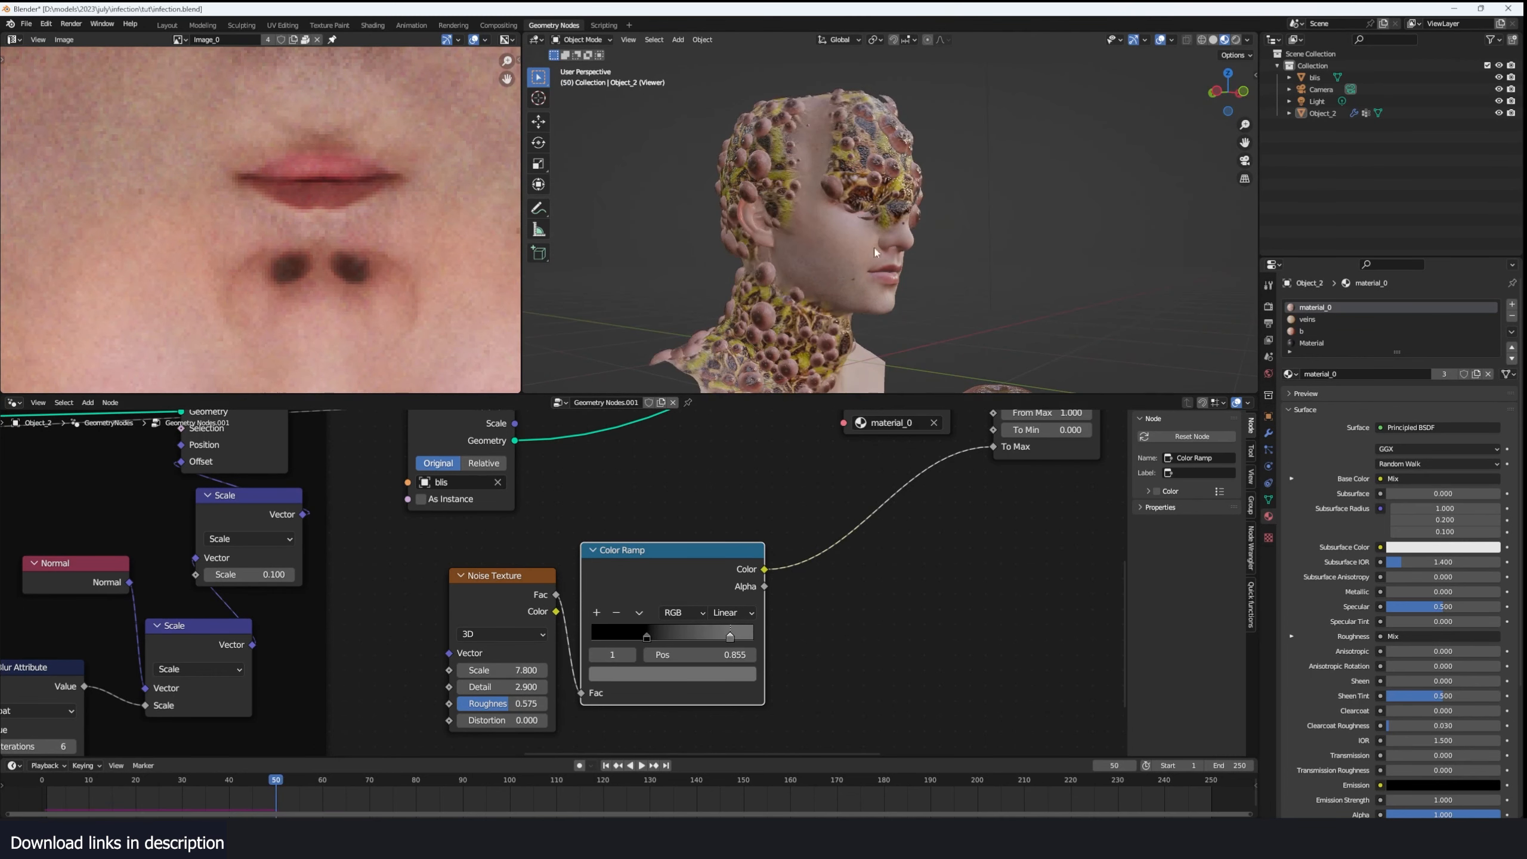
{"action": "middle_click_drag", "start_coordinate": [875, 251], "coordinate": [854, 181]}
{"action": "scroll", "coordinate": [875, 194], "scroll_direction": "up", "scroll_amount": 3}
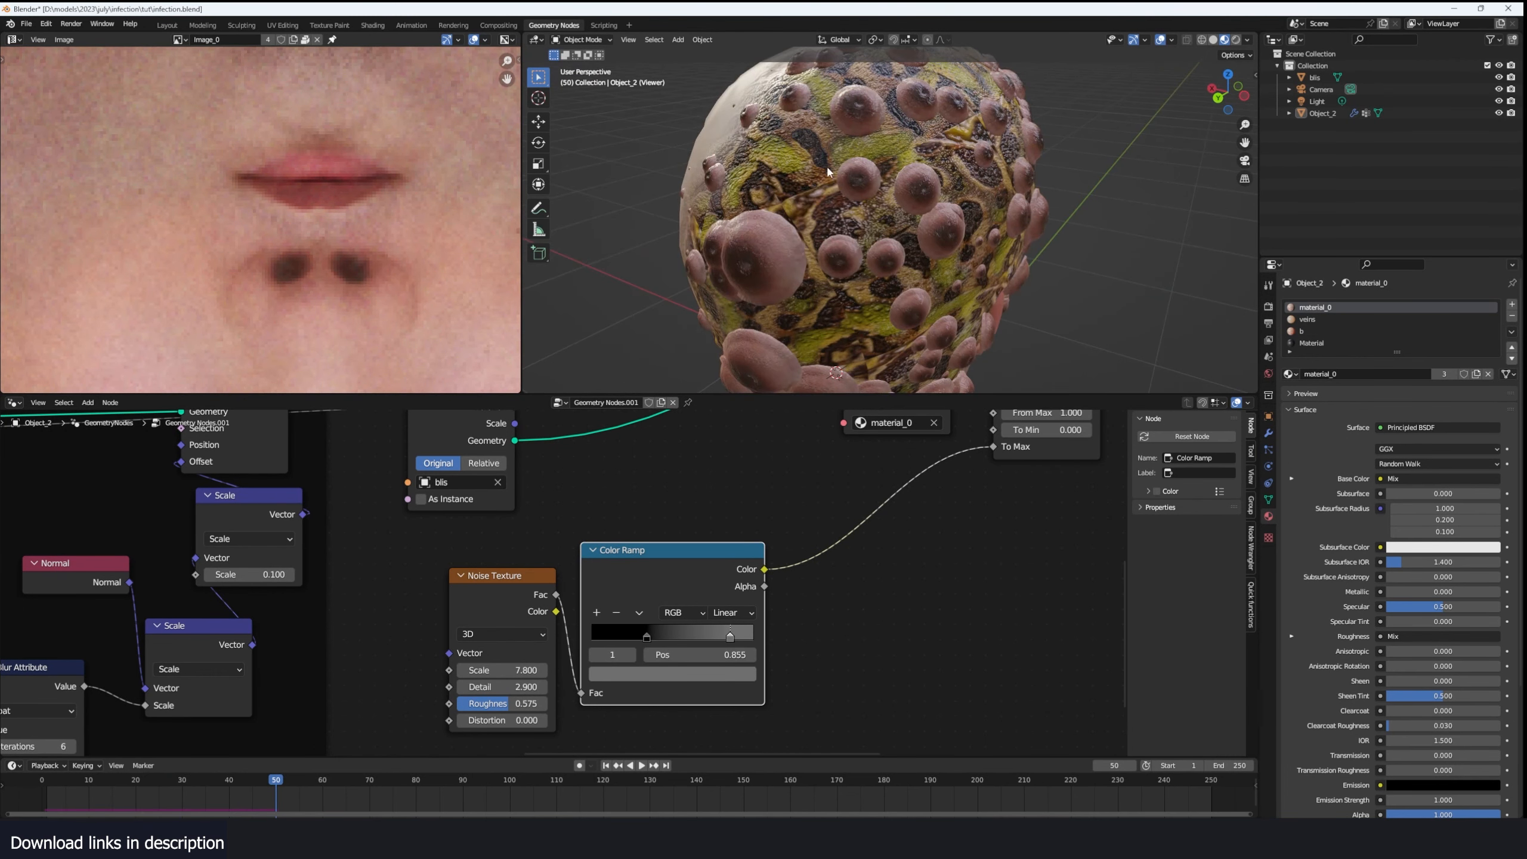
{"action": "scroll", "coordinate": [778, 245], "scroll_direction": "down", "scroll_amount": 2}
{"action": "middle_click_drag", "start_coordinate": [813, 168], "coordinate": [718, 136]}
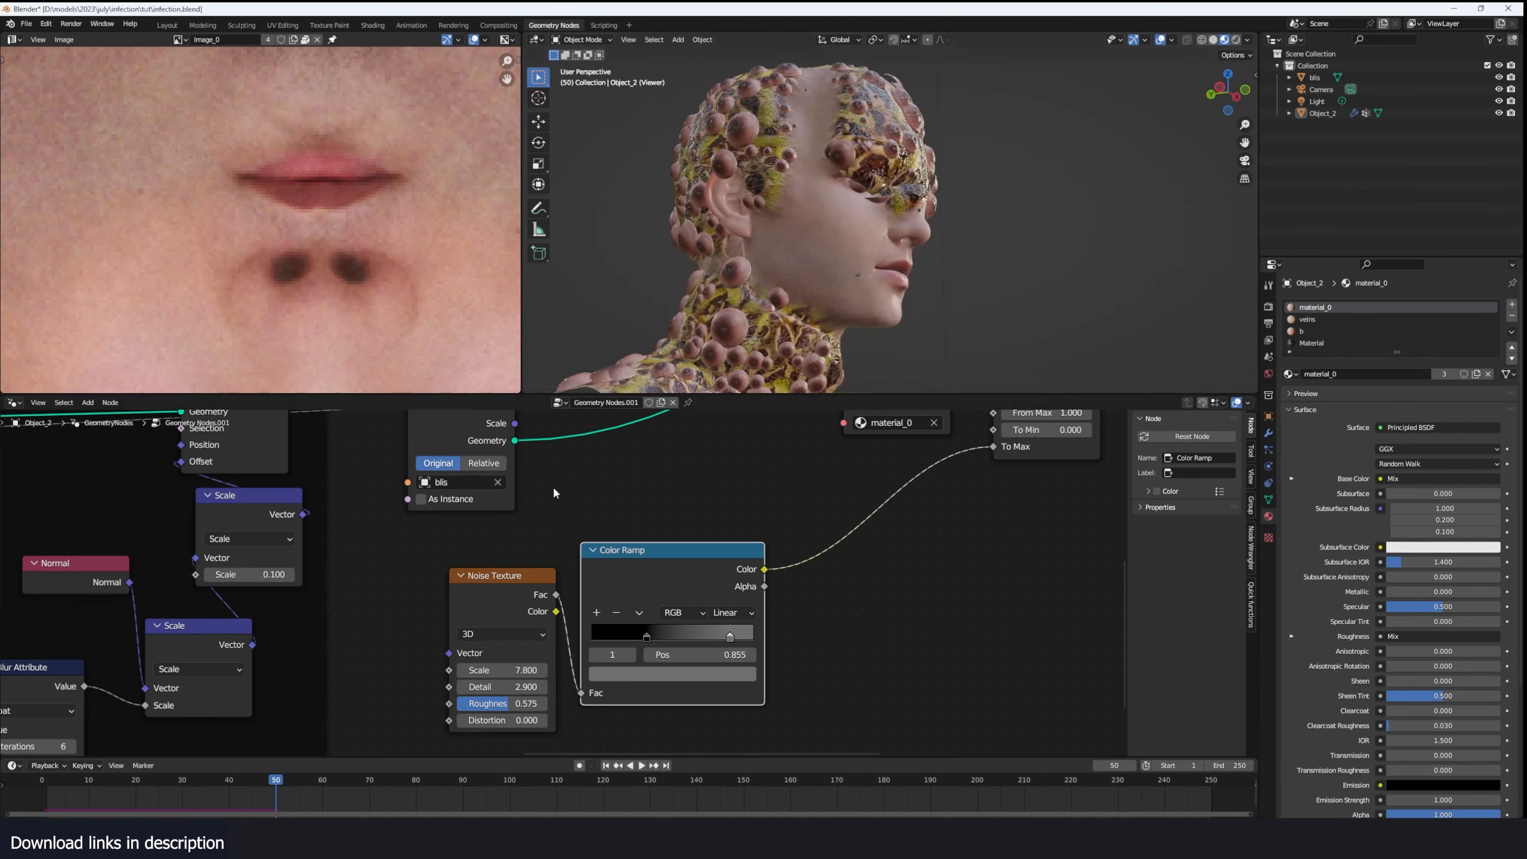
- Show the head's material nodes and delete the frog-skin image texture with its Texture Coordinate and Mapping nodes
{"action": "scroll", "coordinate": [618, 494], "scroll_direction": "down", "scroll_amount": 5}
{"action": "left_click", "coordinate": [756, 273]}
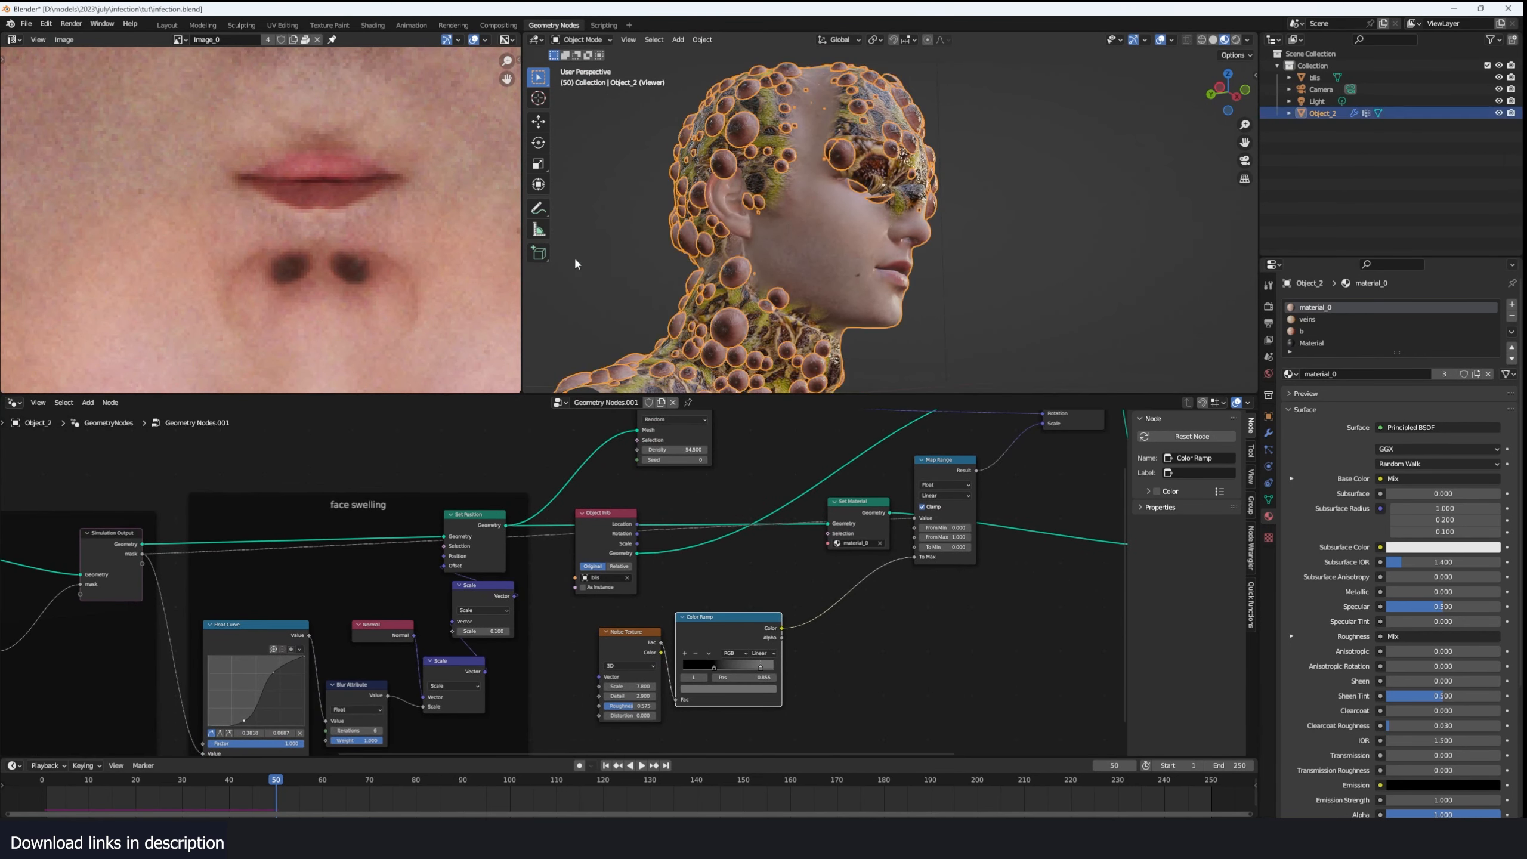
{"action": "left_click", "coordinate": [10, 23]}
{"action": "scroll", "coordinate": [162, 227], "scroll_direction": "up", "scroll_amount": 2}
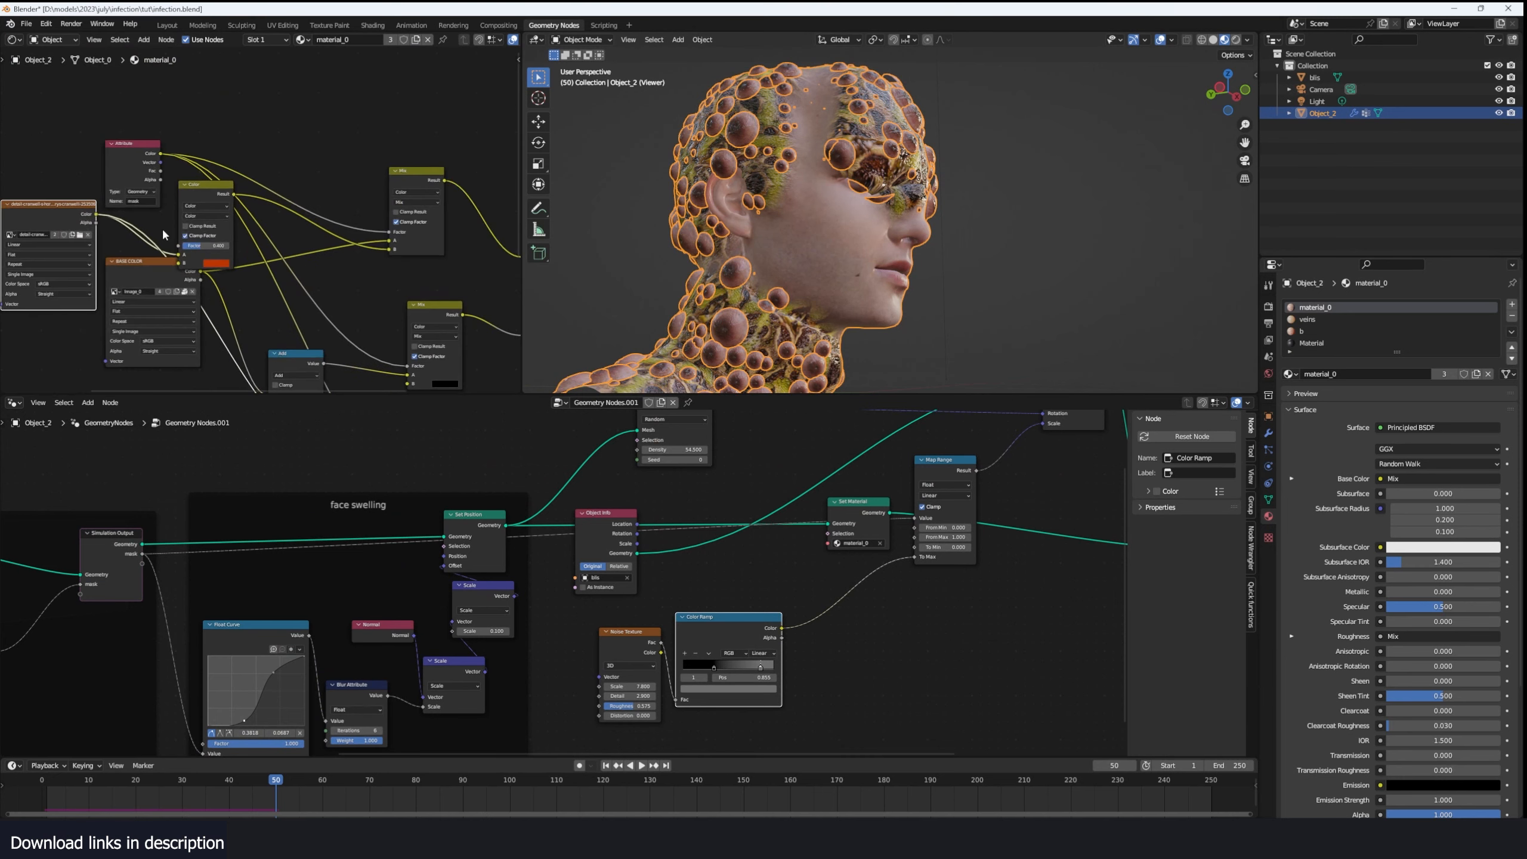
{"action": "scroll", "coordinate": [381, 234], "scroll_direction": "up", "scroll_amount": 3}
{"action": "middle_click_drag", "start_coordinate": [162, 227], "coordinate": [381, 187]}
{"action": "left_click_drag", "start_coordinate": [391, 121], "coordinate": [28, 258]}
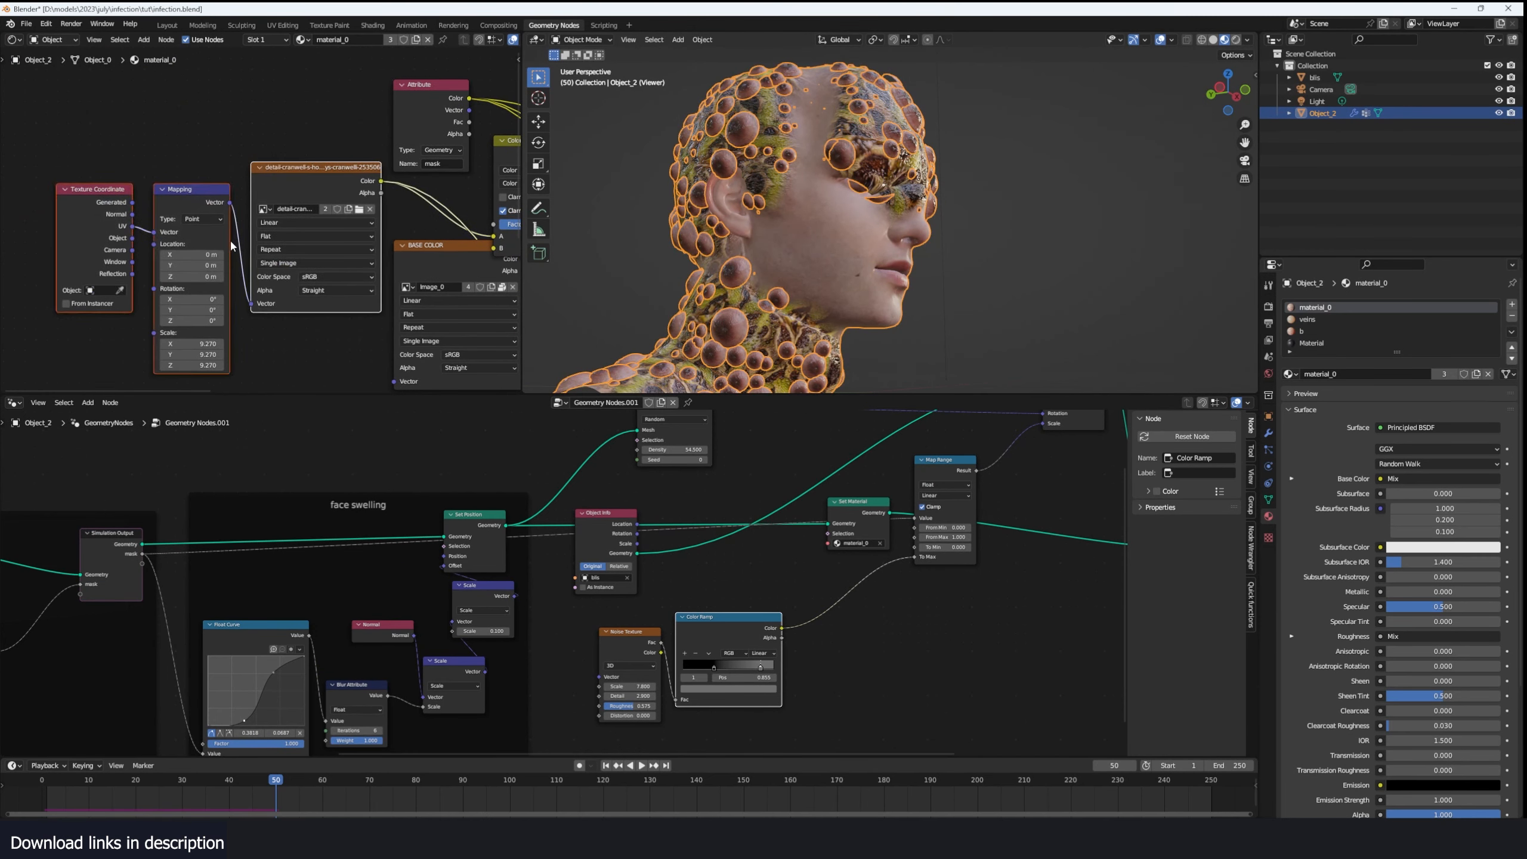
{"action": "key", "text": "Delete"}
- Replace the deleted frog-skin image with a Noise Texture at Scale 133.100 feeding a dark-to-green Color Ramp
{"action": "key", "text": "shift+a"}
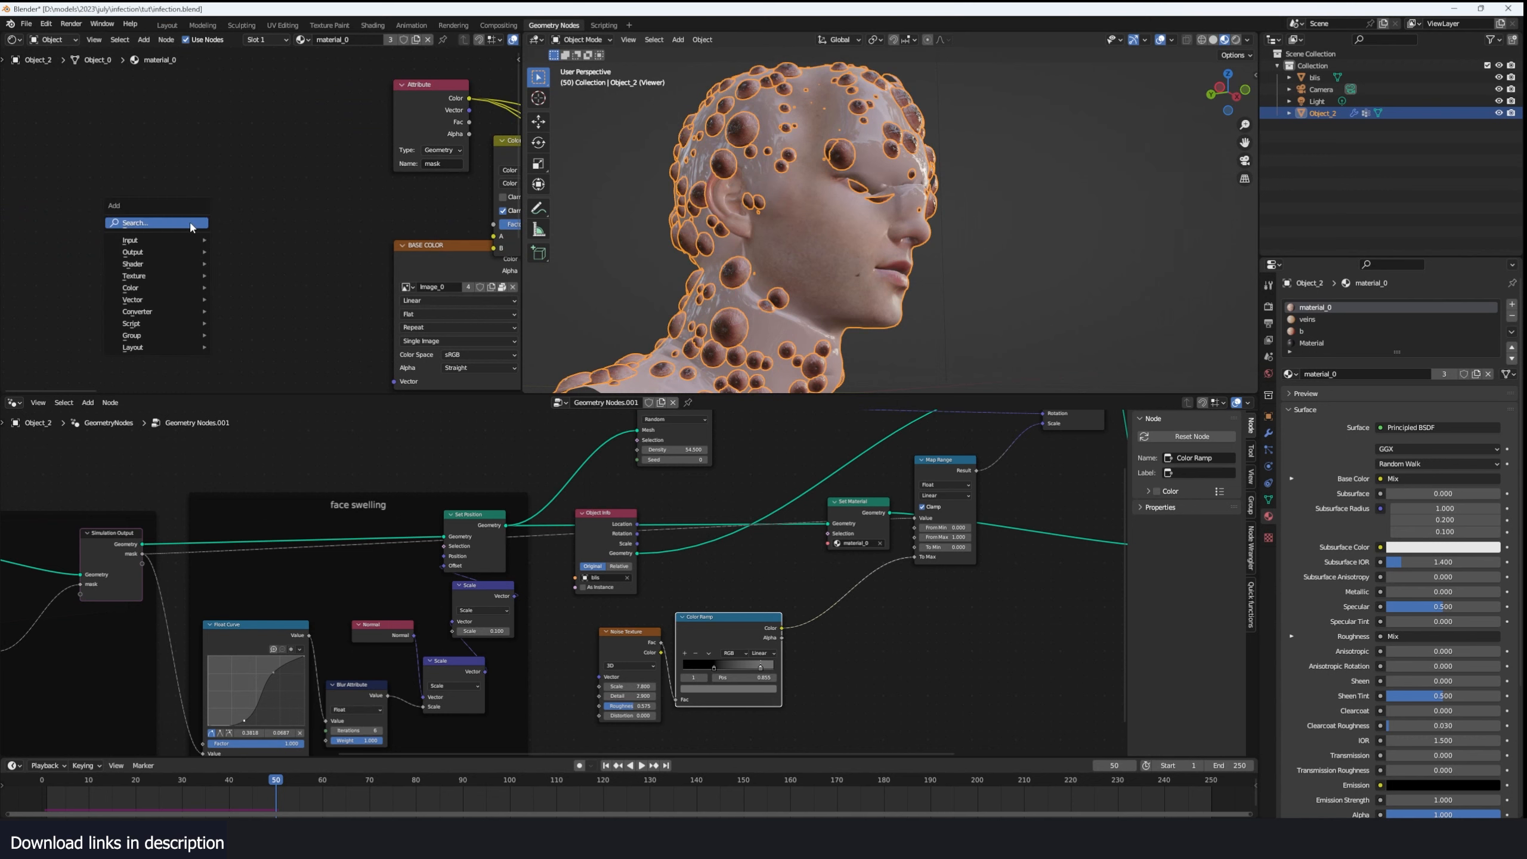
{"action": "left_click", "coordinate": [192, 223]}
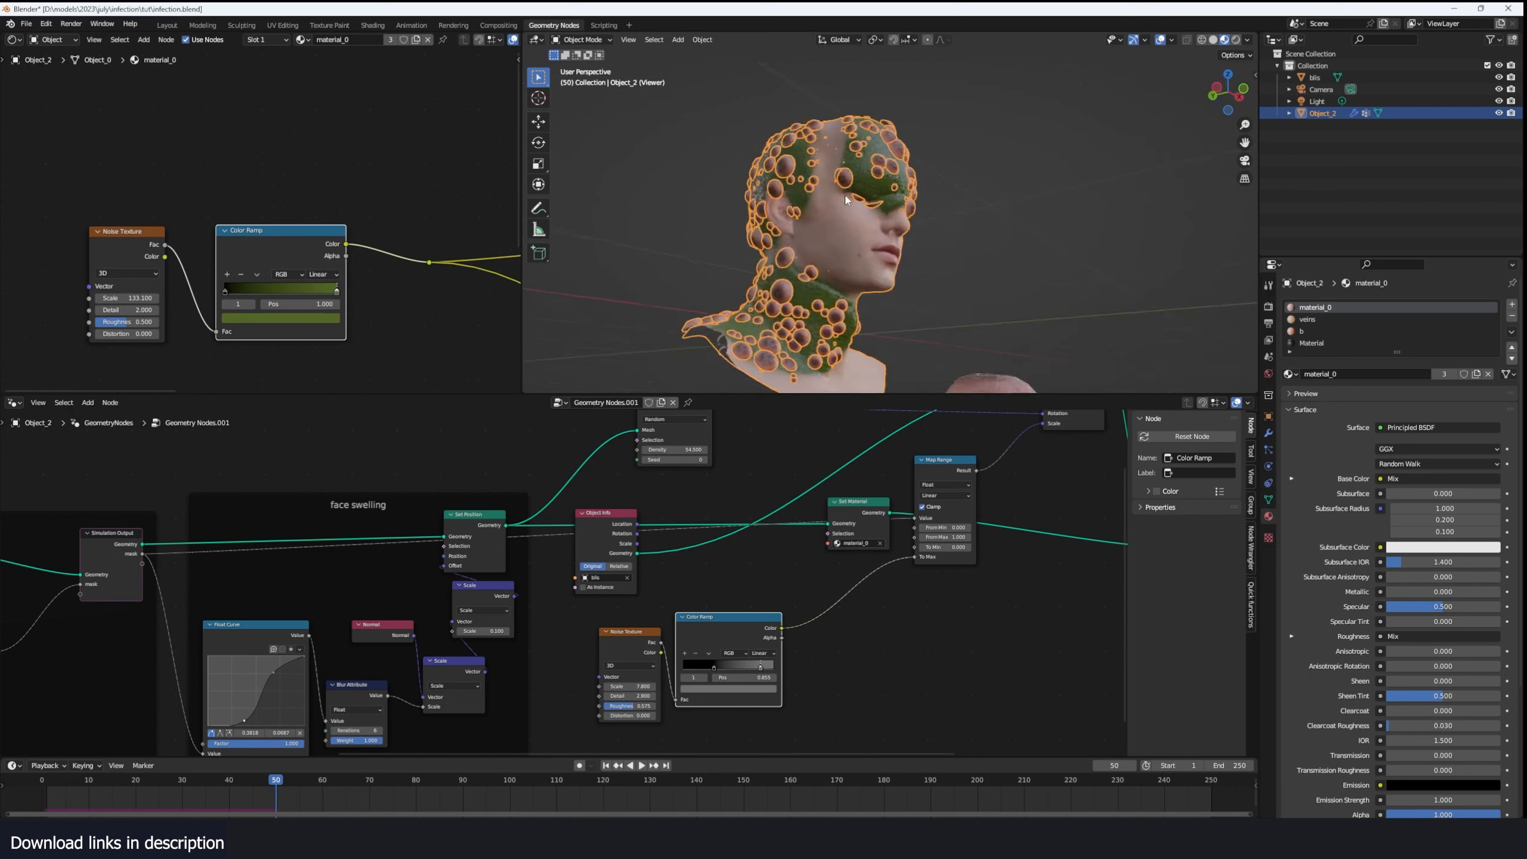
{"action": "scroll", "coordinate": [846, 200], "scroll_direction": "up", "scroll_amount": 2}
{"action": "scroll", "coordinate": [262, 220], "scroll_direction": "up", "scroll_amount": 2}
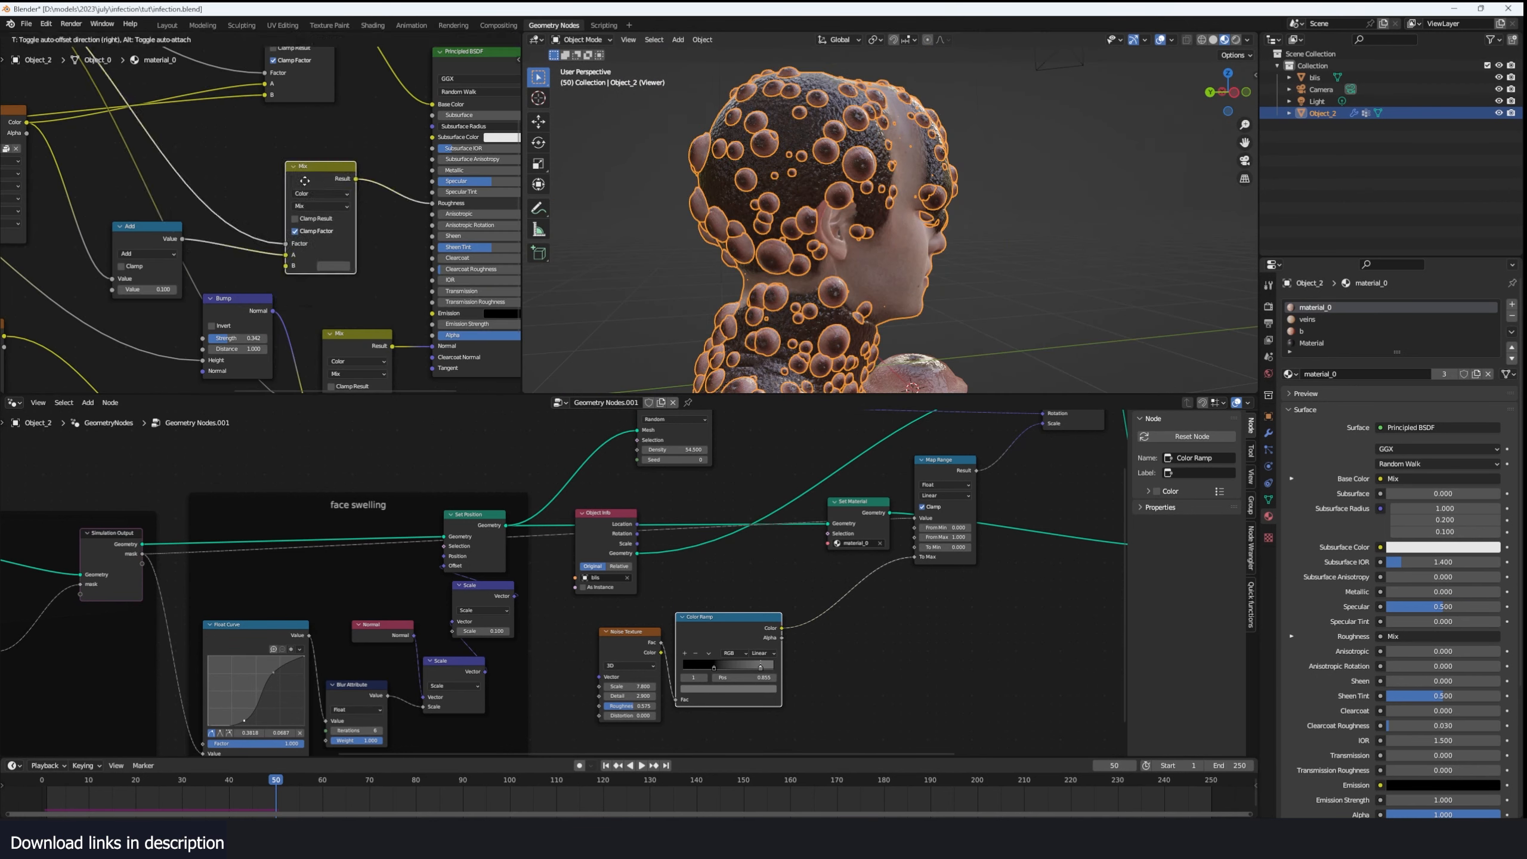
{"action": "scroll", "coordinate": [201, 188], "scroll_direction": "up", "scroll_amount": 3}
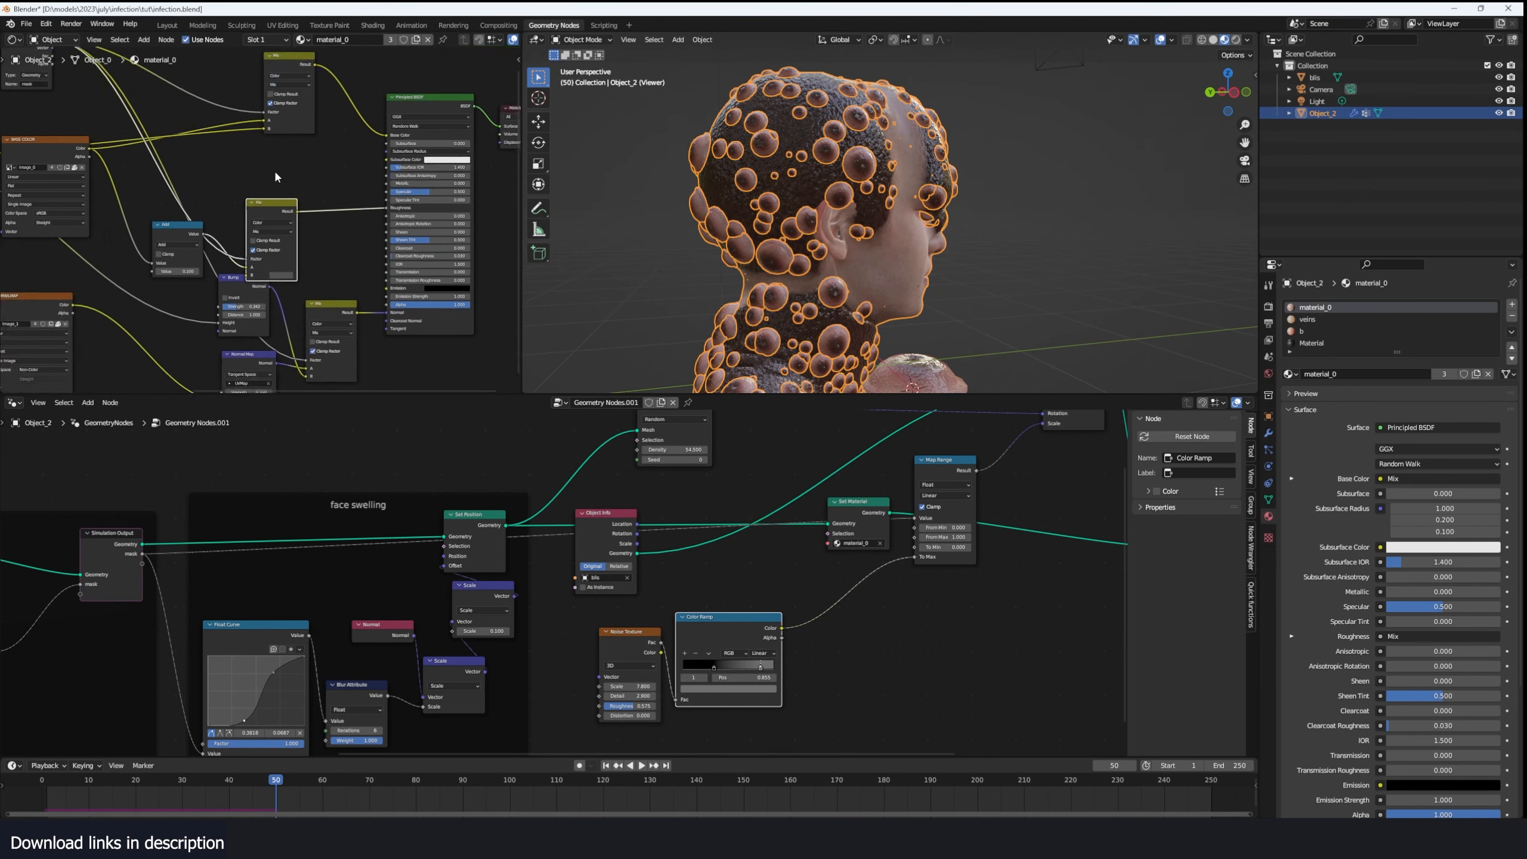
- Connect the mask Attribute's Color to Subsurface and the BASE COLOR image to Subsurface Color on the Principled BSDF
{"action": "left_click_drag", "start_coordinate": [148, 124], "coordinate": [479, 234]}
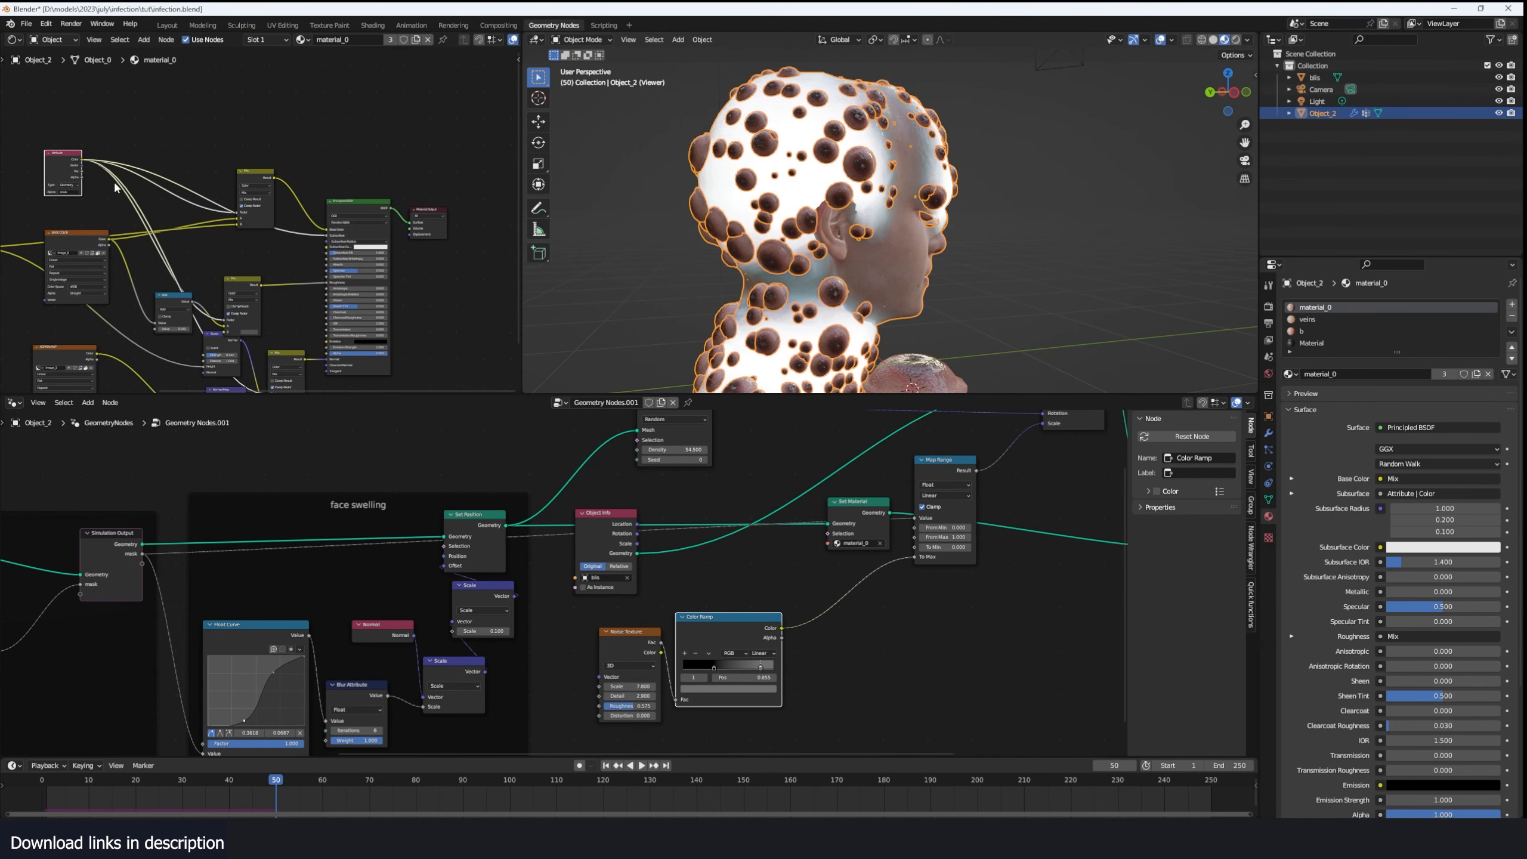
{"action": "scroll", "coordinate": [118, 235], "scroll_direction": "up", "scroll_amount": 1}
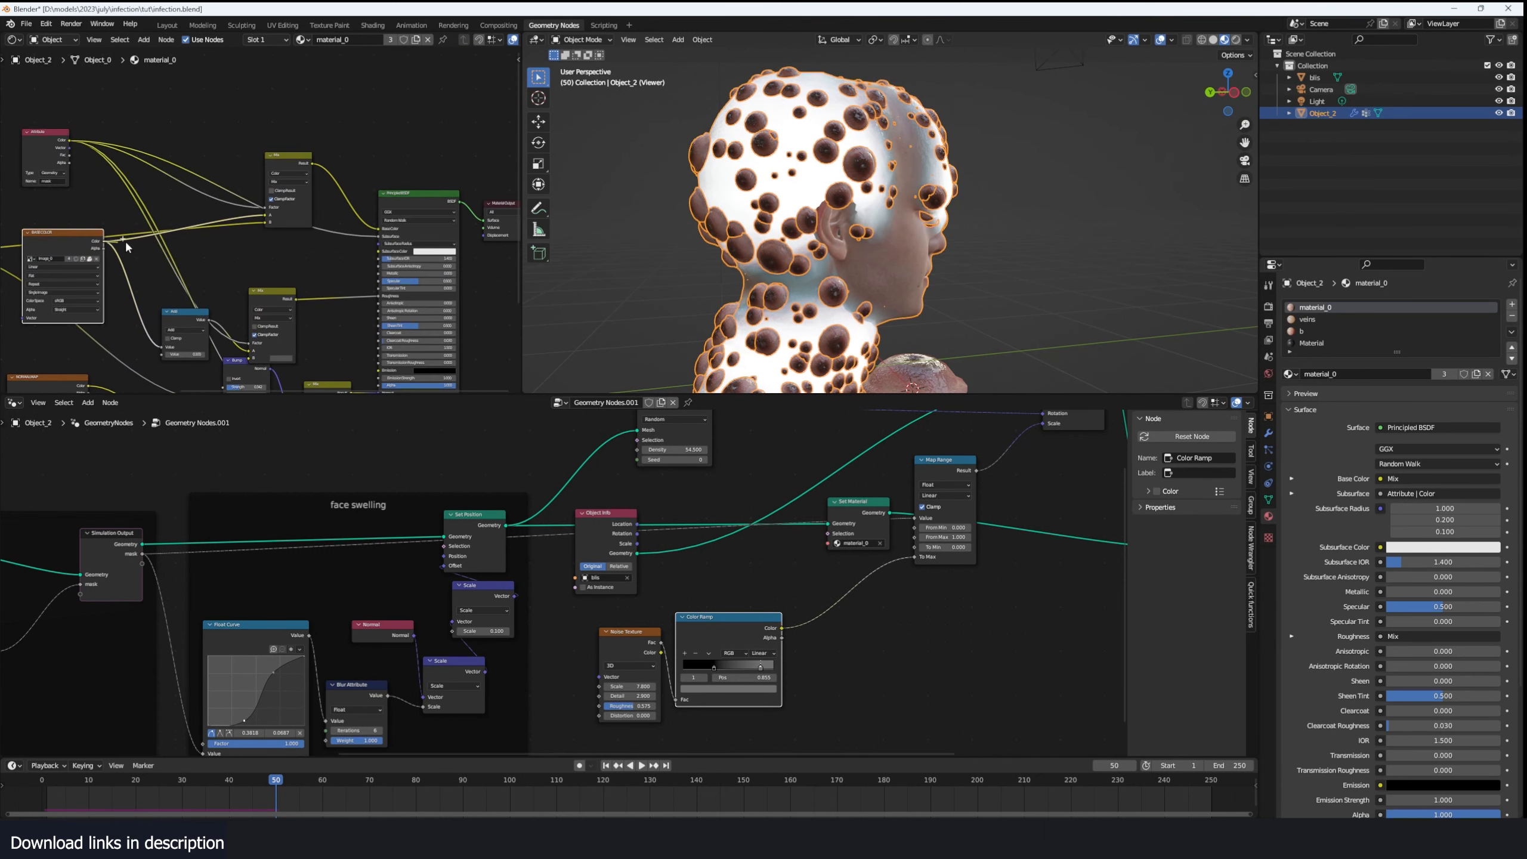
{"action": "left_click_drag", "start_coordinate": [103, 241], "coordinate": [379, 251]}
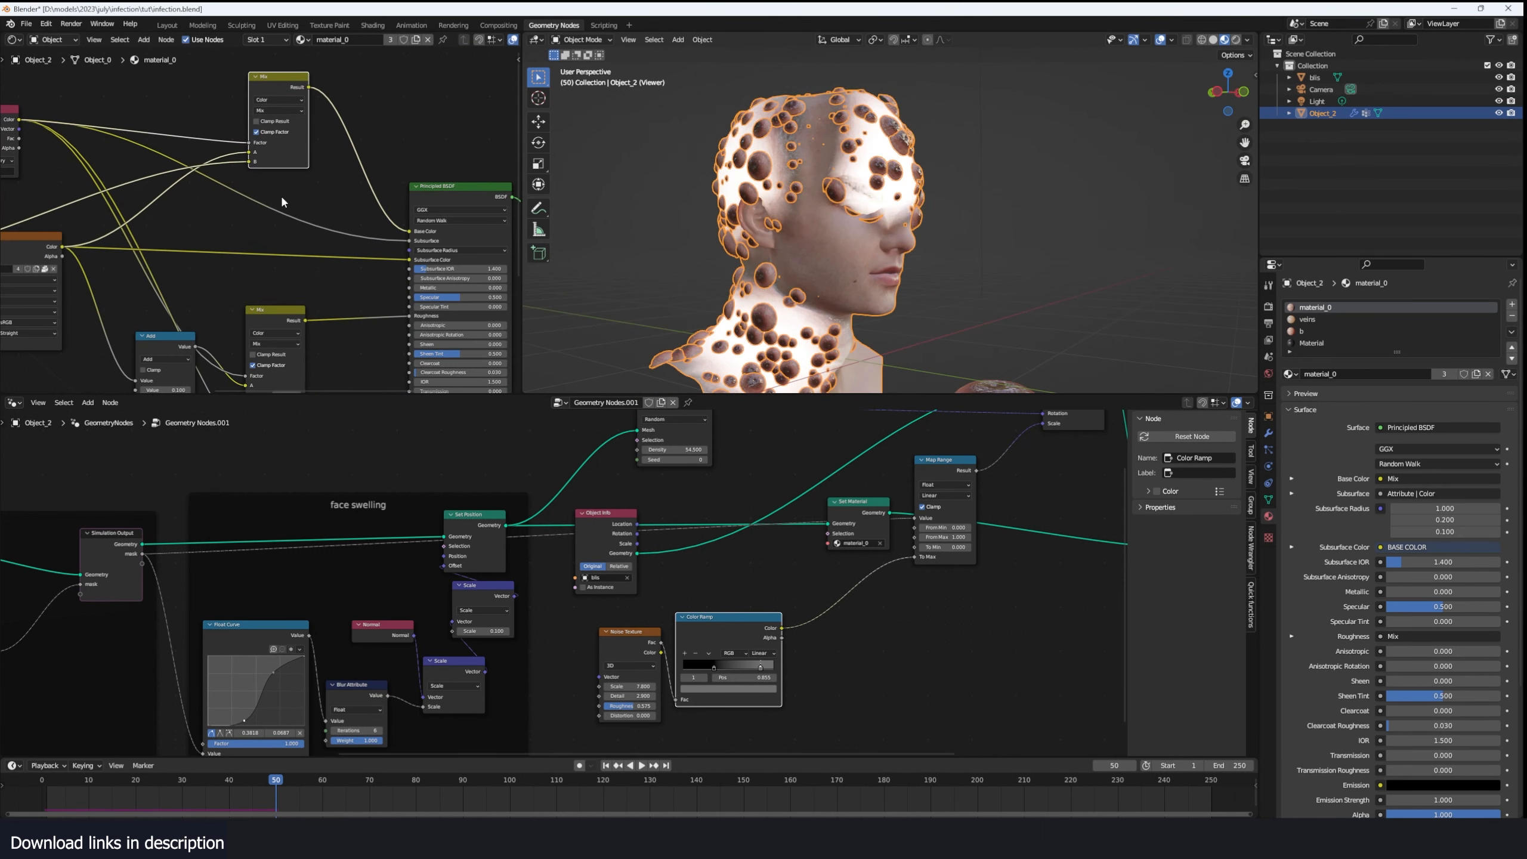
{"action": "left_click_drag", "start_coordinate": [62, 246], "coordinate": [293, 197]}
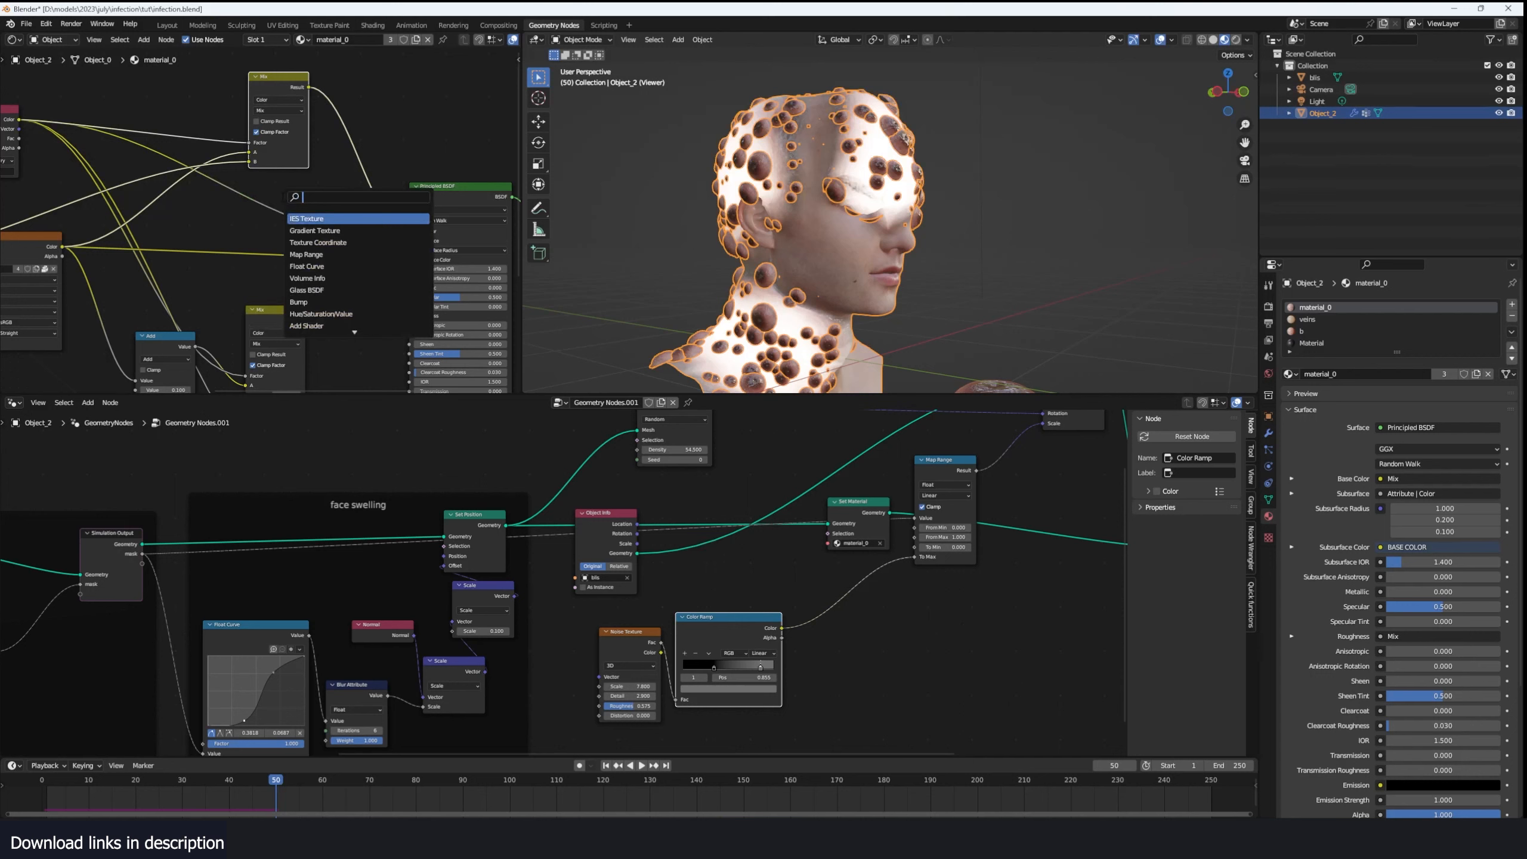
{"action": "type", "text": "rand"}
{"action": "key", "text": "Return"}
{"action": "left_click", "coordinate": [444, 73]}
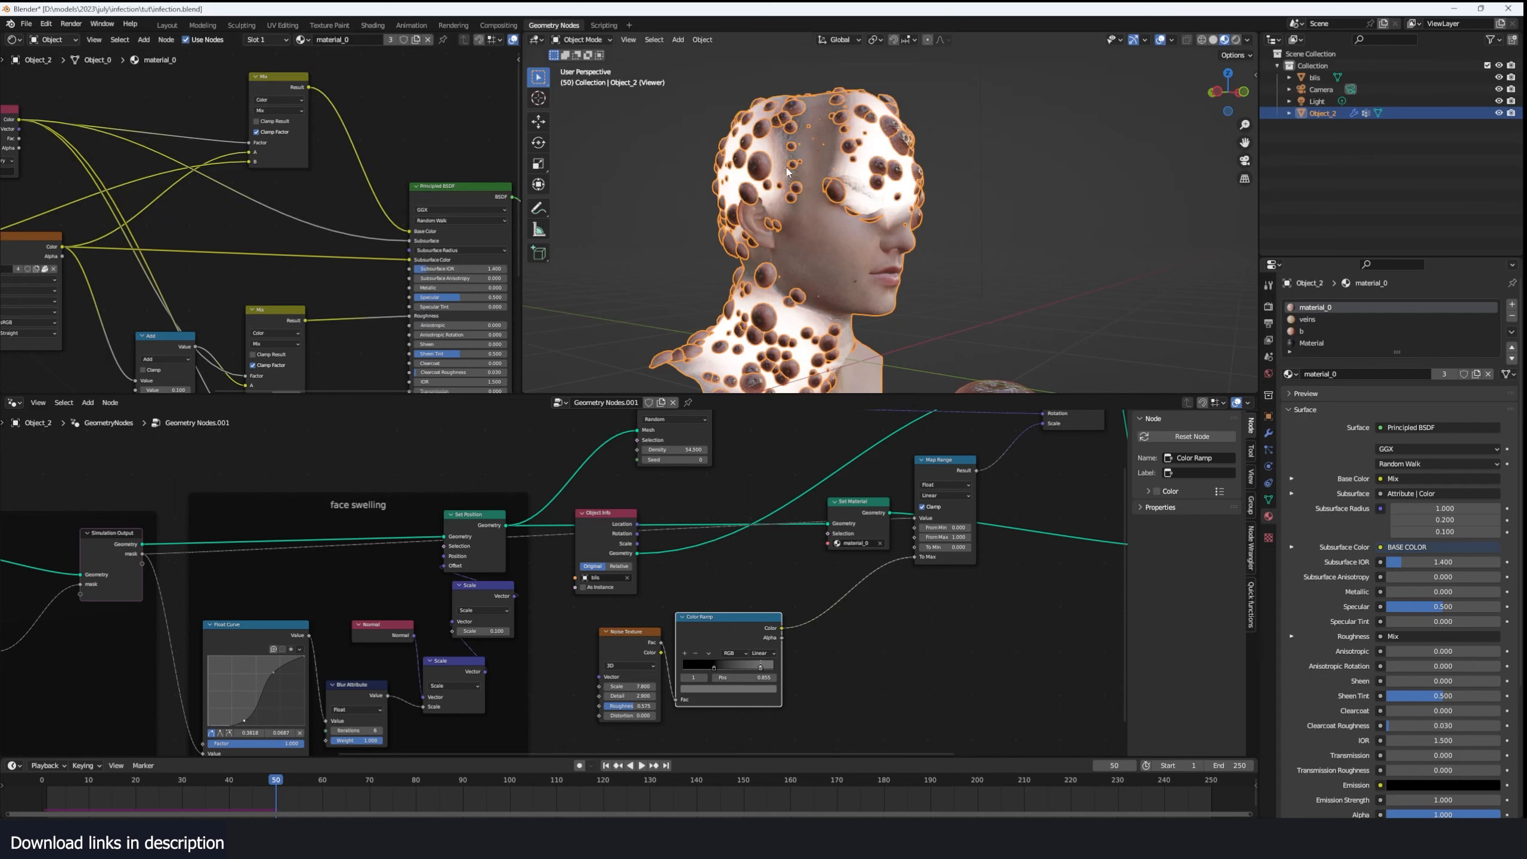
- Insert a Color Ramp between the mask Attribute and the Principled BSDF's Subsurface input
{"action": "middle_click_drag", "start_coordinate": [248, 208], "coordinate": [317, 226]}
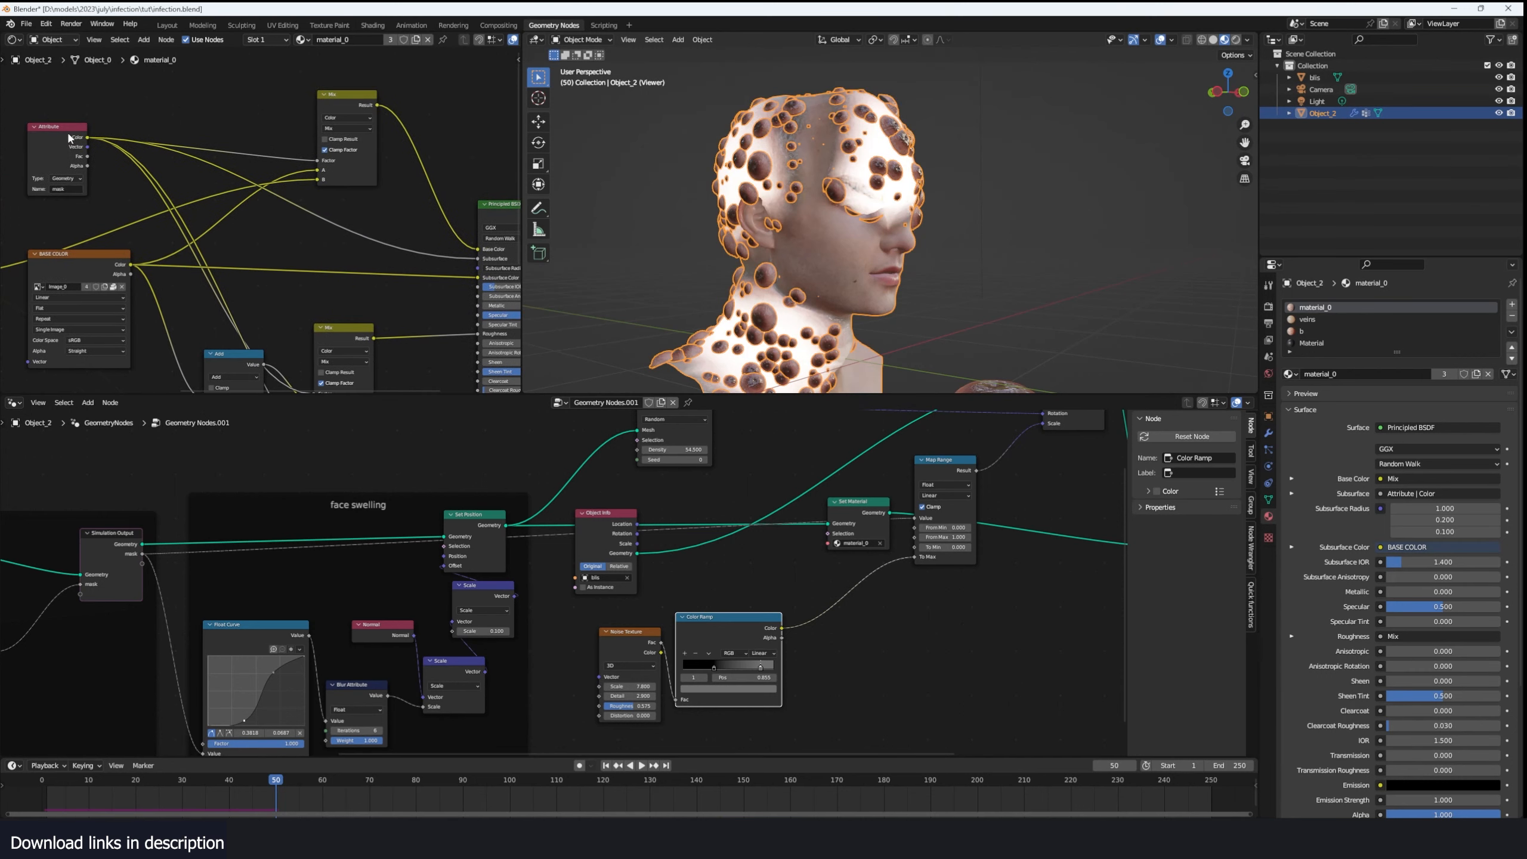
{"action": "scroll", "coordinate": [347, 235], "scroll_direction": "up", "scroll_amount": 3}
{"action": "key", "text": "shift+a"}
{"action": "left_click", "coordinate": [348, 233]}
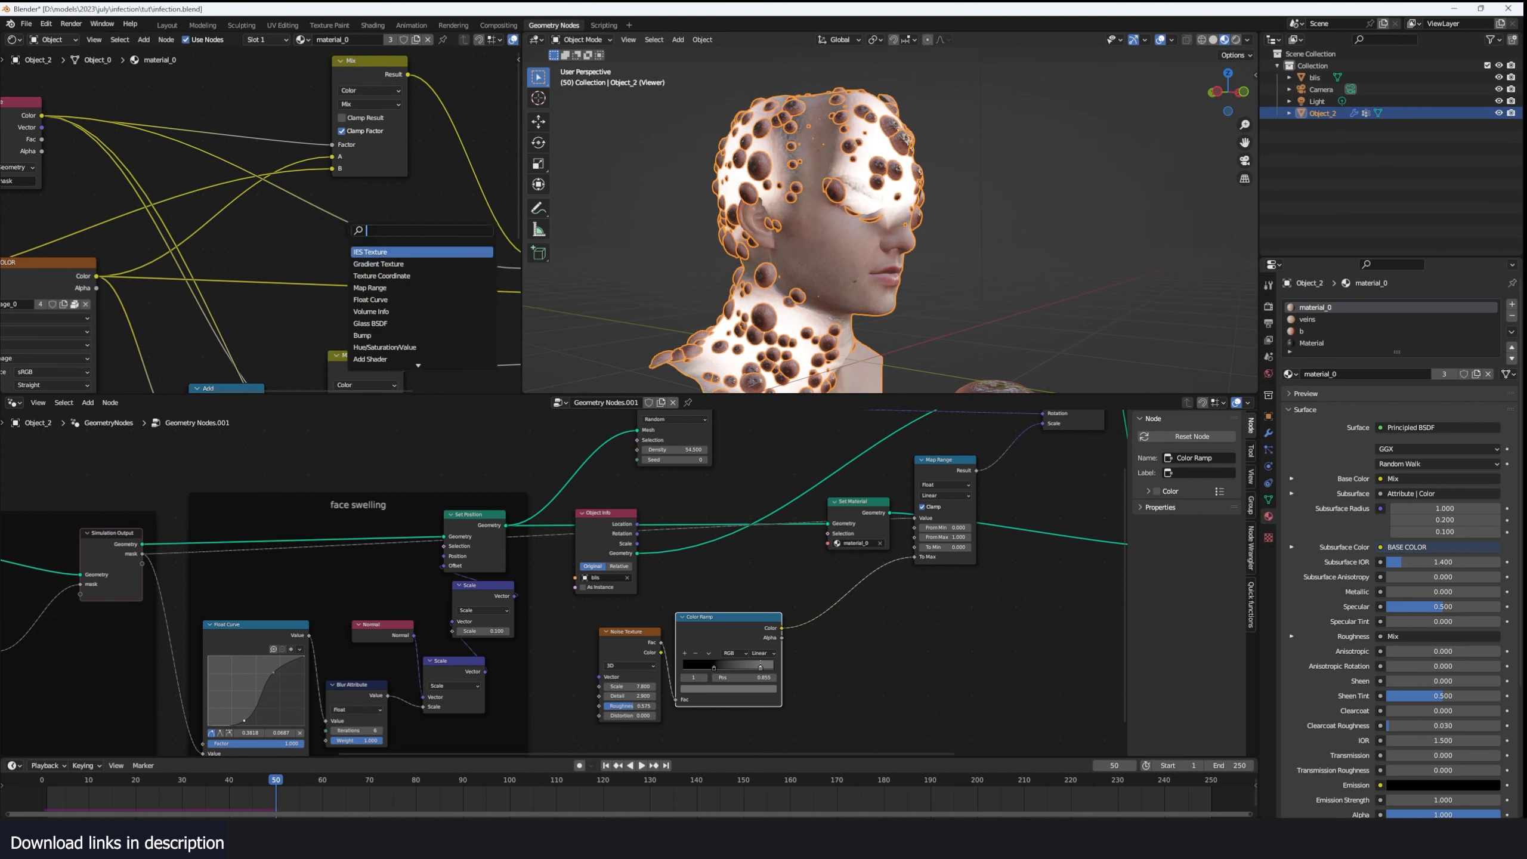
{"action": "type", "text": "ramp"}
{"action": "key", "text": "Return"}
{"action": "left_click", "coordinate": [348, 232]}
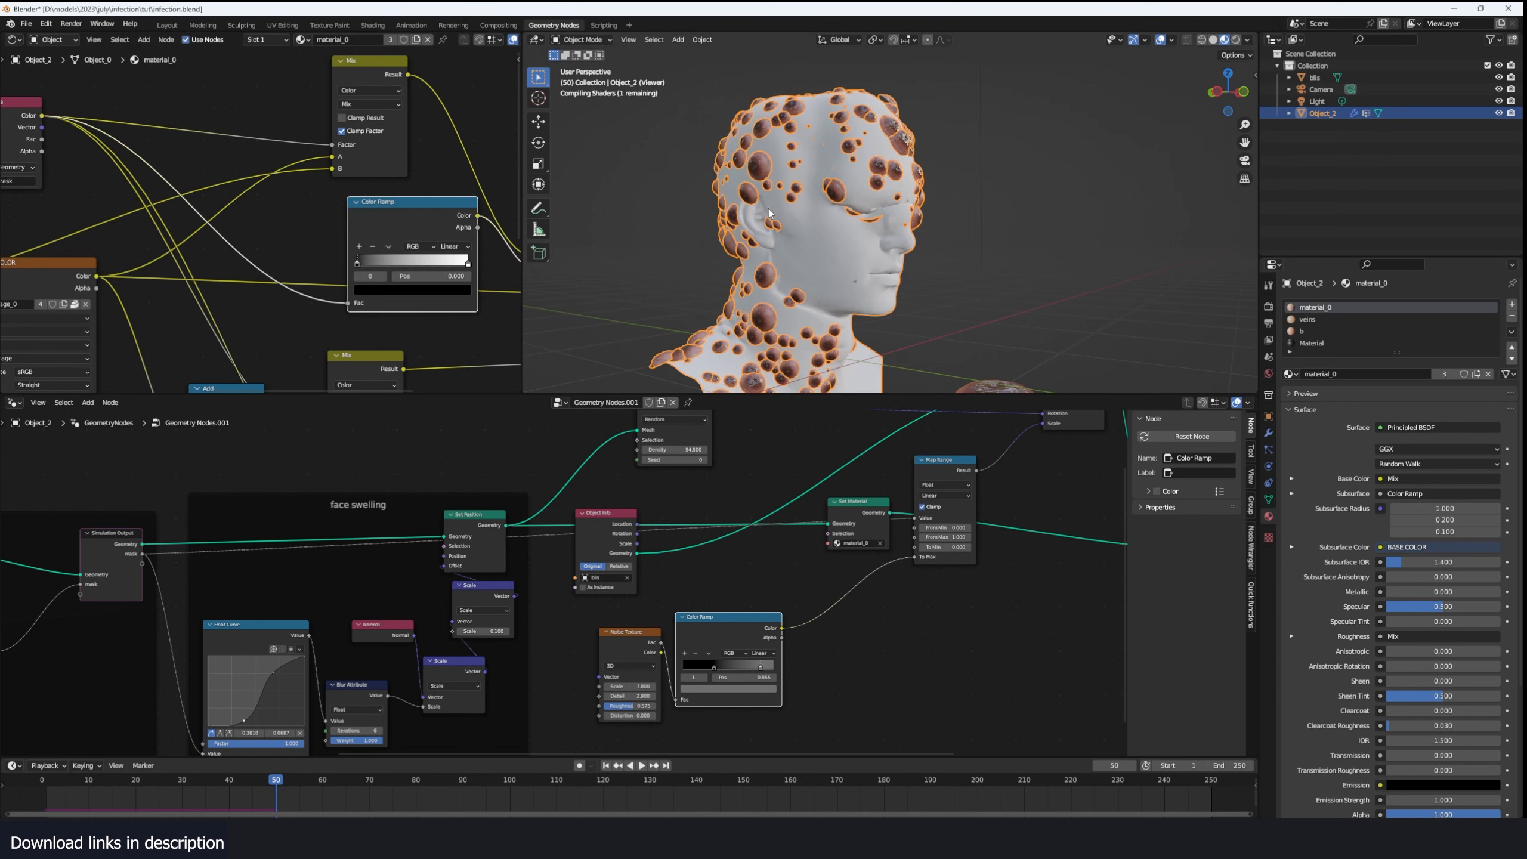
{"action": "middle_click_drag", "start_coordinate": [772, 216], "coordinate": [864, 244]}
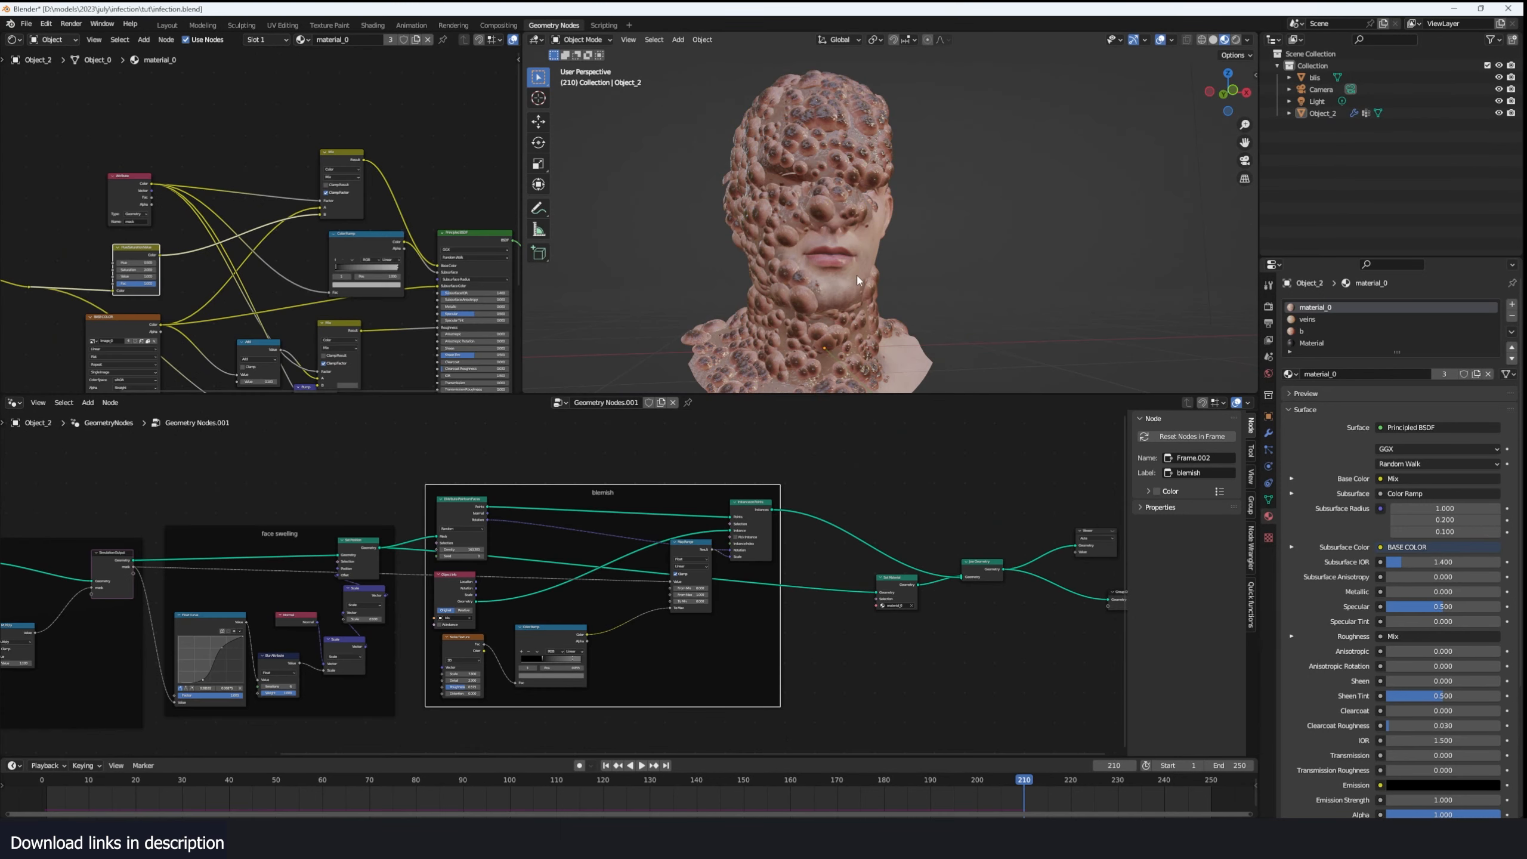
- Save the blend file and inspect the infected head at frame 210
{"action": "key", "text": "ctrl+s"}
{"action": "middle_click_drag", "start_coordinate": [857, 280], "coordinate": [927, 298]}
{"action": "scroll", "coordinate": [945, 292], "scroll_direction": "up", "scroll_amount": 1}
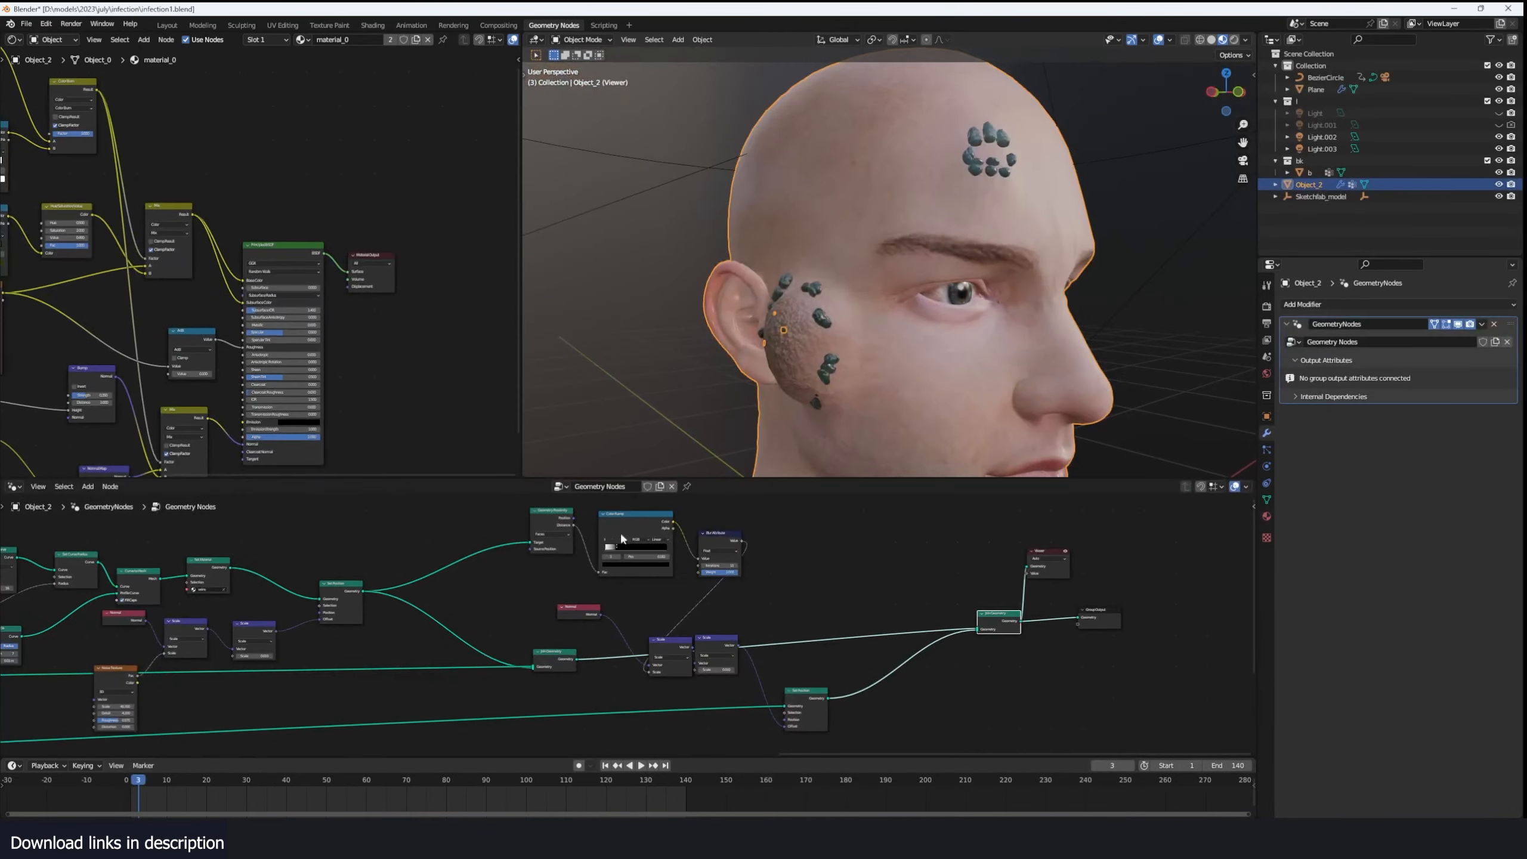
- Display the rendered image of the alternative head scene with the cheek and forehead growths
{"action": "left_click", "coordinate": [71, 24]}
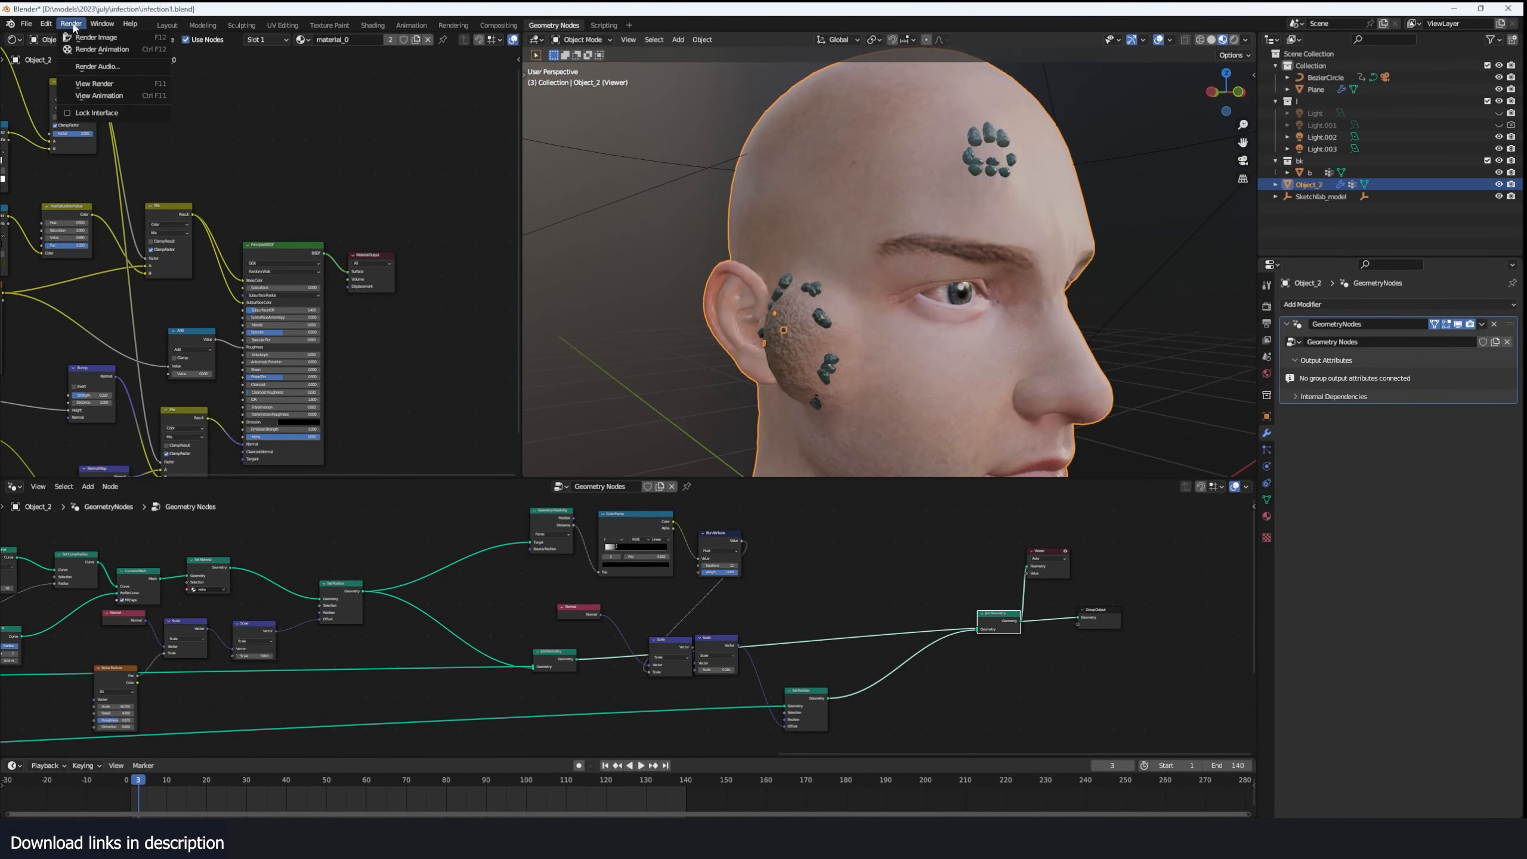
{"action": "left_click", "coordinate": [97, 88]}
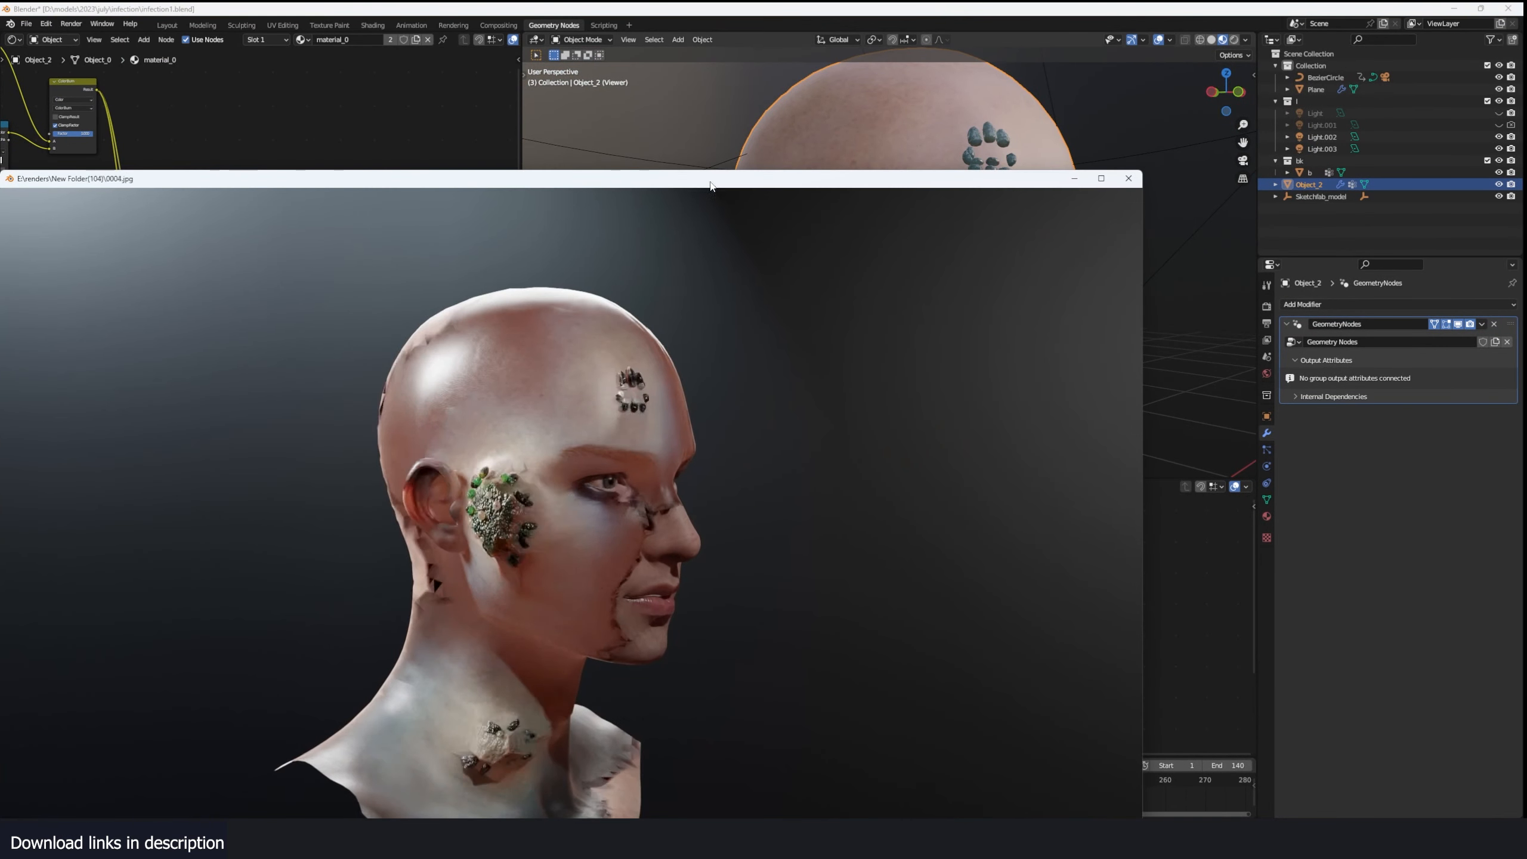
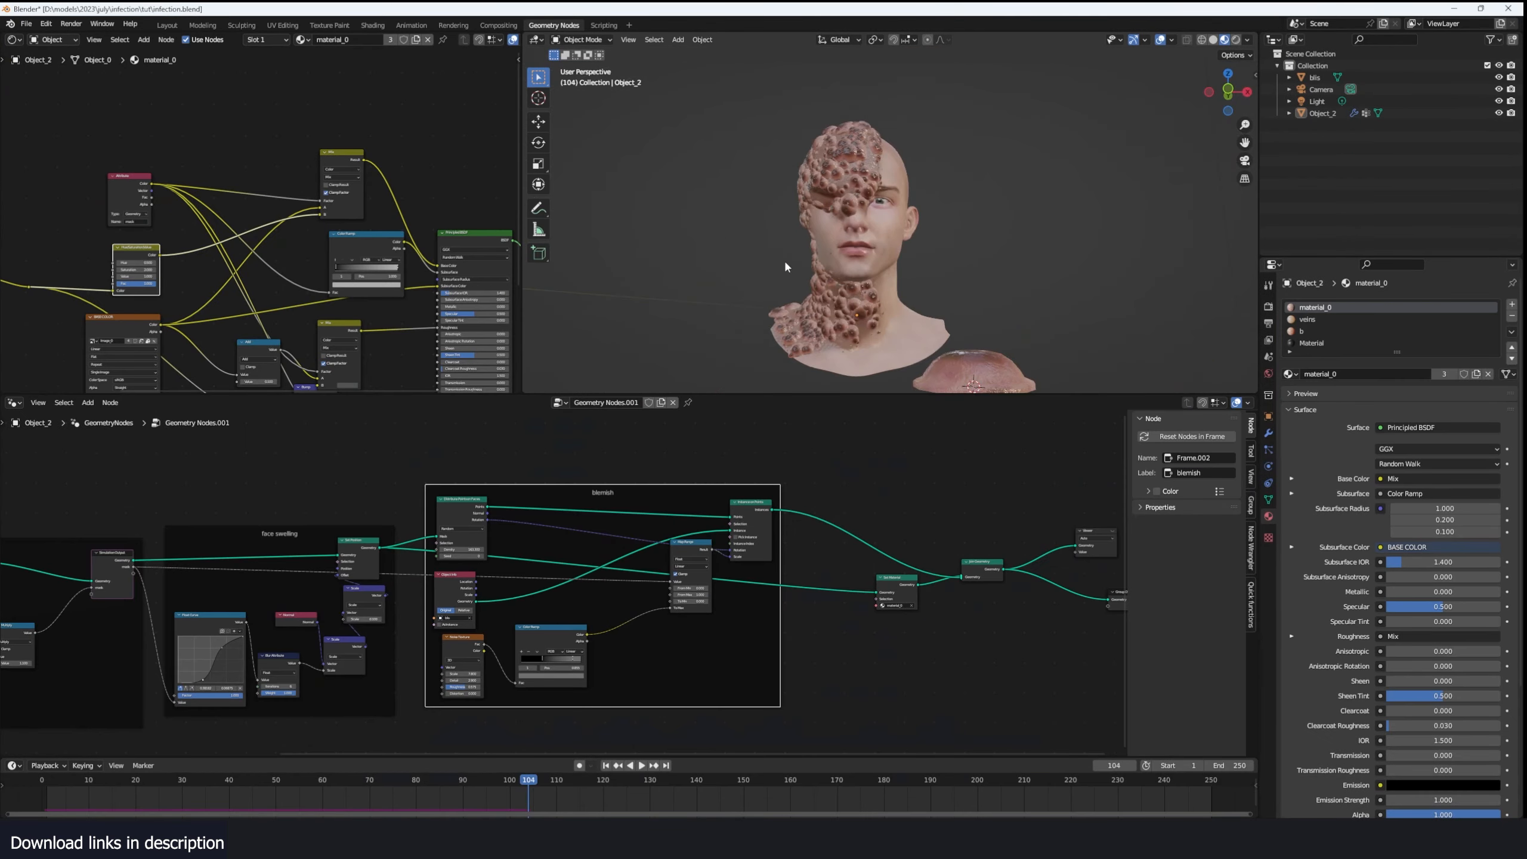
- Save the blend file and review the infected head up close together with the blemish node group
{"action": "middle_click_drag", "start_coordinate": [823, 497], "coordinate": [628, 493]}
{"action": "scroll", "coordinate": [692, 501], "scroll_direction": "up", "scroll_amount": 5}
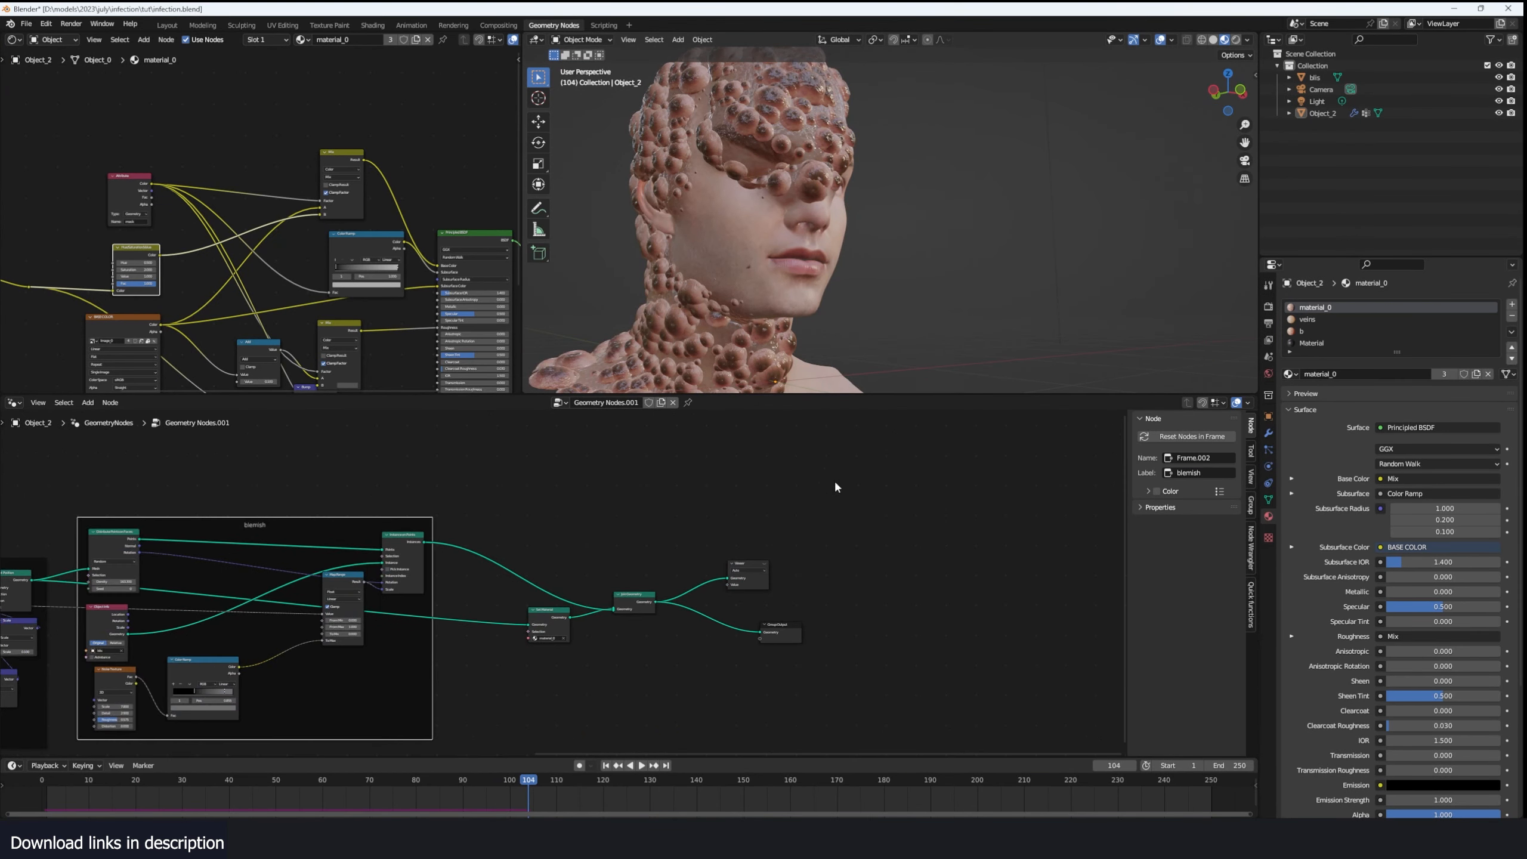
{"action": "scroll", "coordinate": [687, 475], "scroll_direction": "up", "scroll_amount": 4}
{"action": "key", "text": "ctrl+s"}
{"action": "middle_click_drag", "start_coordinate": [511, 475], "coordinate": [637, 484]}
{"action": "scroll", "coordinate": [460, 478], "scroll_direction": "down", "scroll_amount": 2}
{"action": "middle_click_drag", "start_coordinate": [300, 494], "coordinate": [357, 487]}
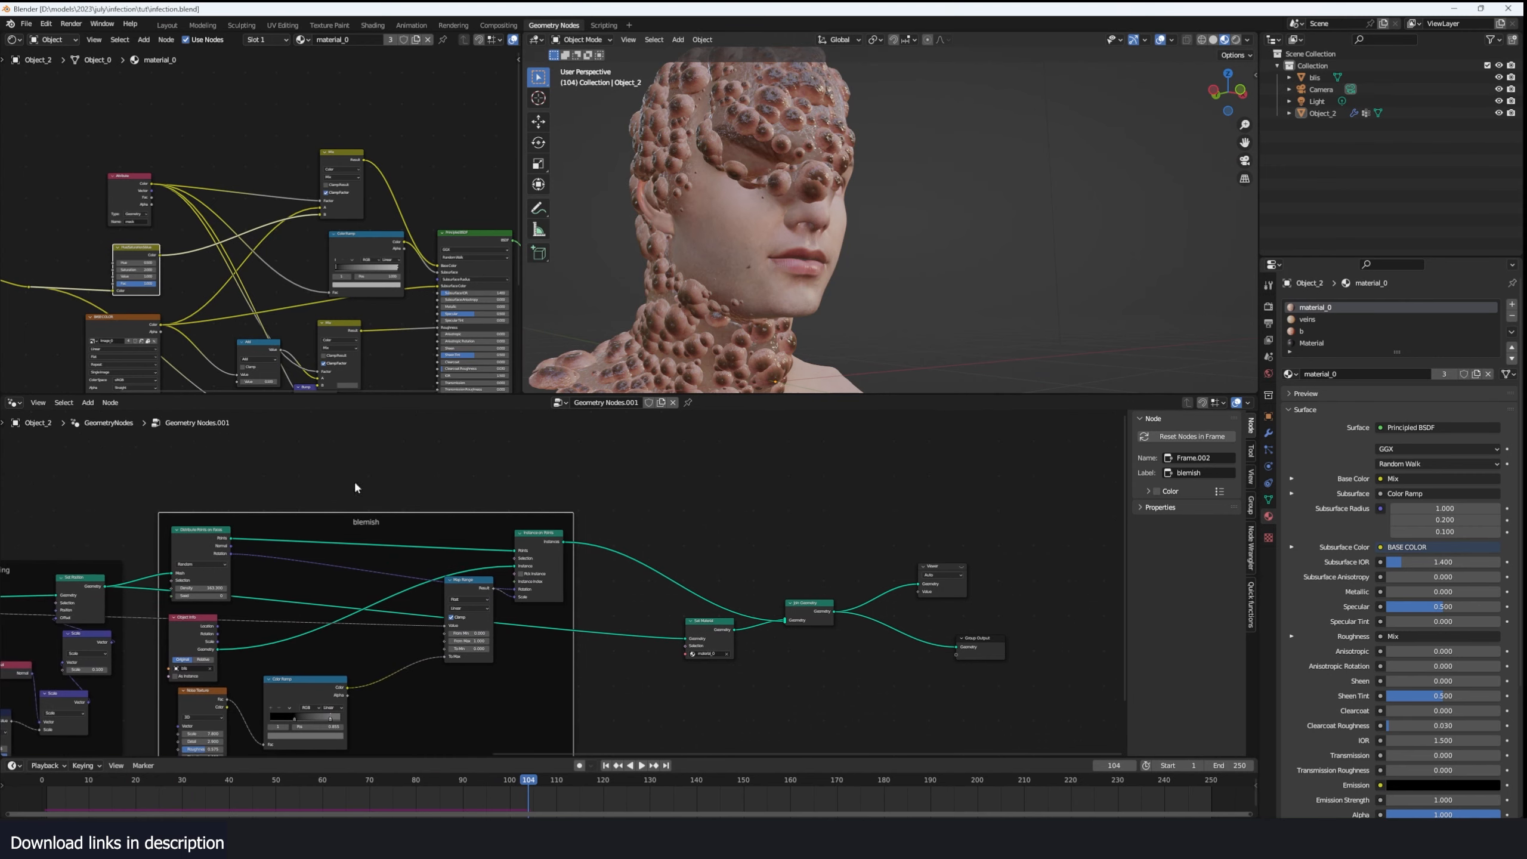
{"action": "middle_click_drag", "start_coordinate": [218, 533], "coordinate": [359, 509]}
{"action": "scroll", "coordinate": [581, 552], "scroll_direction": "down", "scroll_amount": 8}
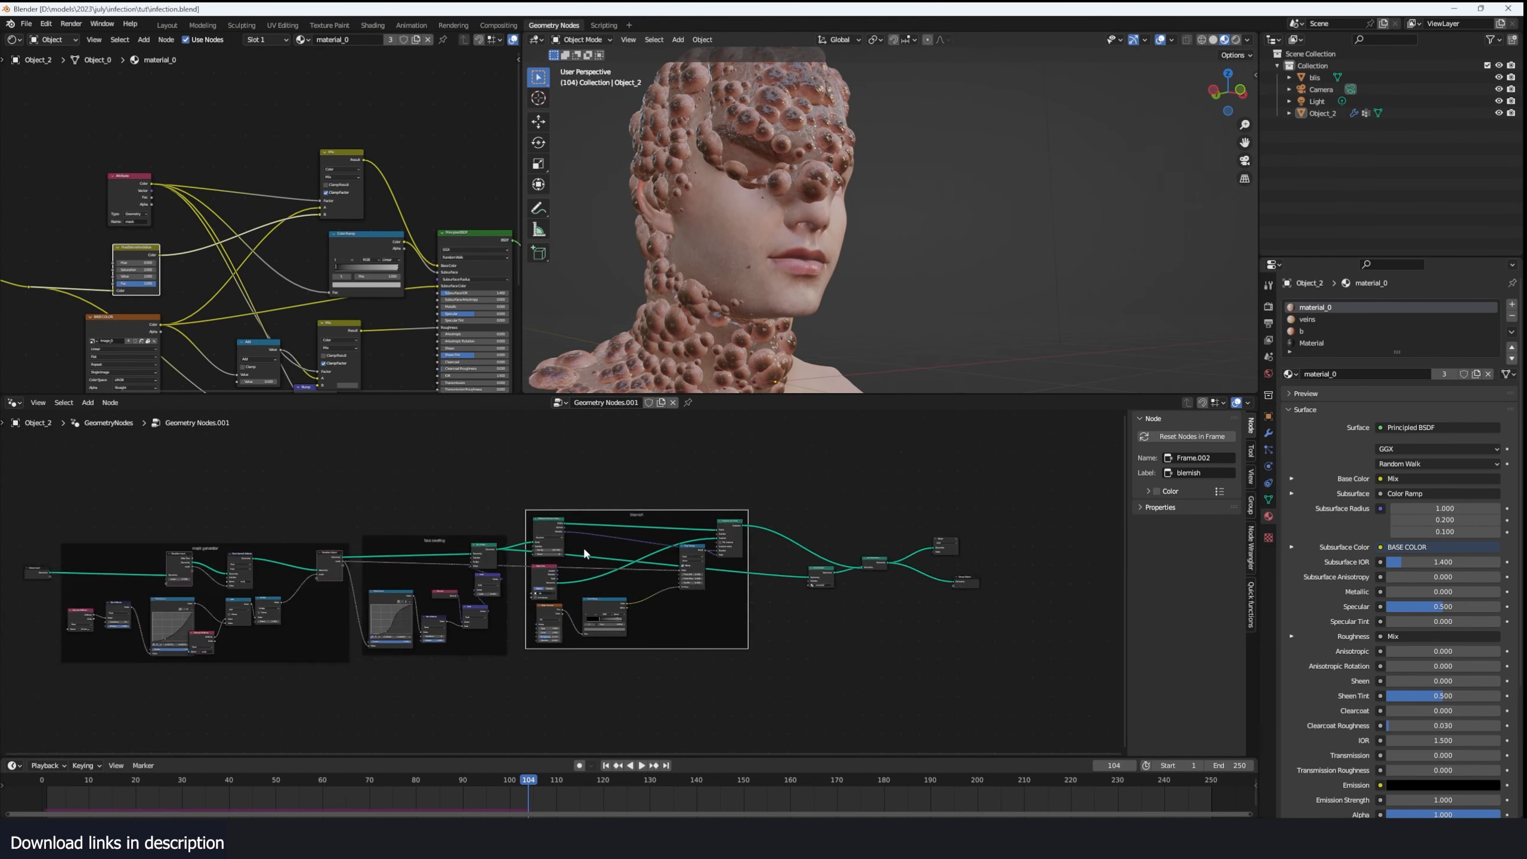
{"action": "scroll", "coordinate": [510, 558], "scroll_direction": "up", "scroll_amount": 4}
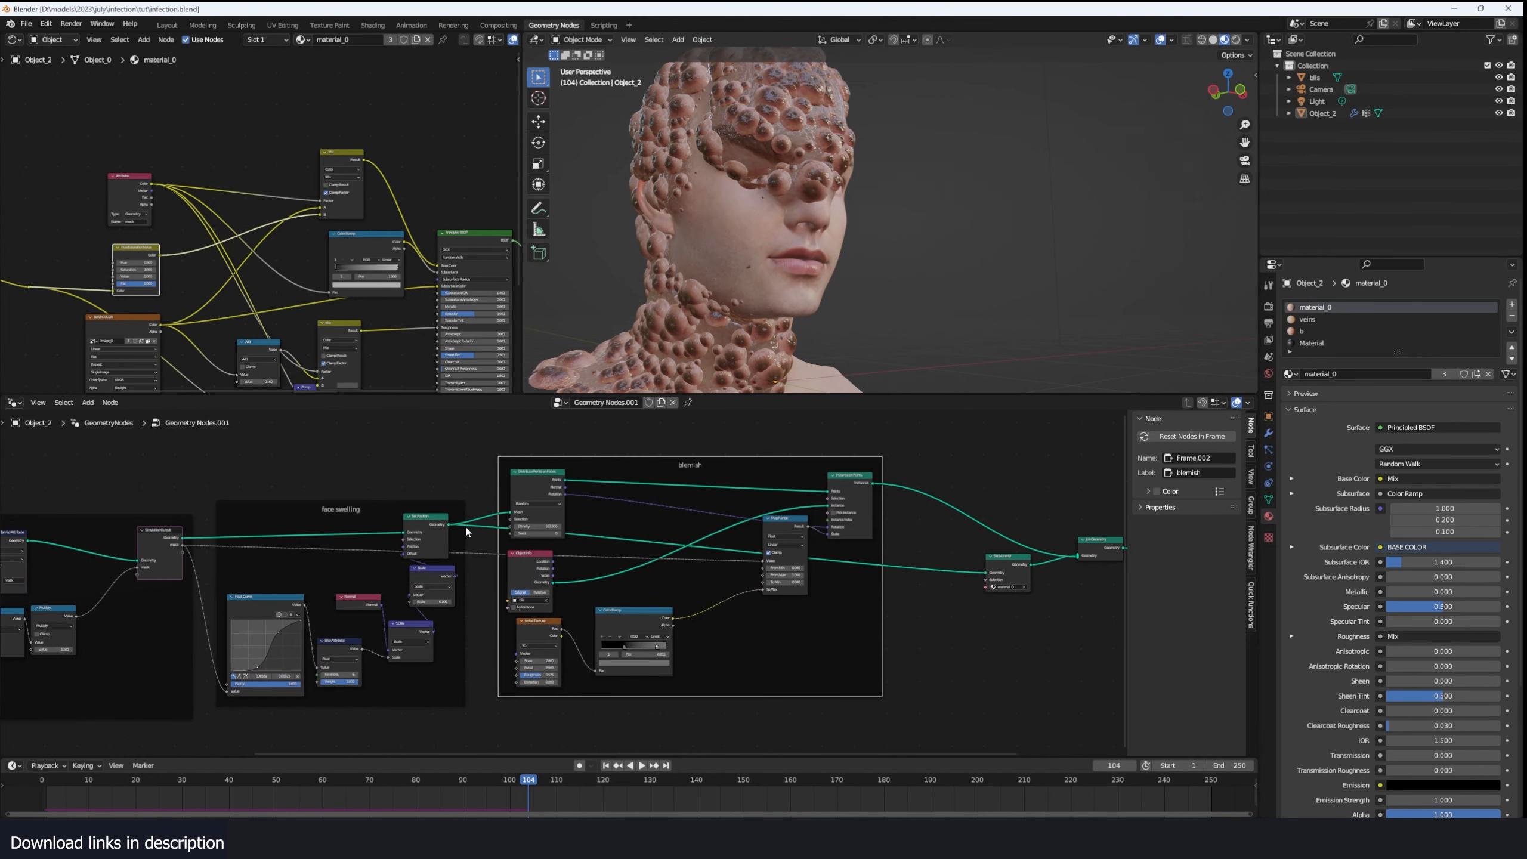
- Move the blemish frame down, clear of the link between the face swelling group and Set Material
{"action": "middle_click_drag", "start_coordinate": [571, 499], "coordinate": [510, 564]}
{"action": "scroll", "coordinate": [541, 545], "scroll_direction": "down", "scroll_amount": 3}
{"action": "left_click", "coordinate": [590, 539]}
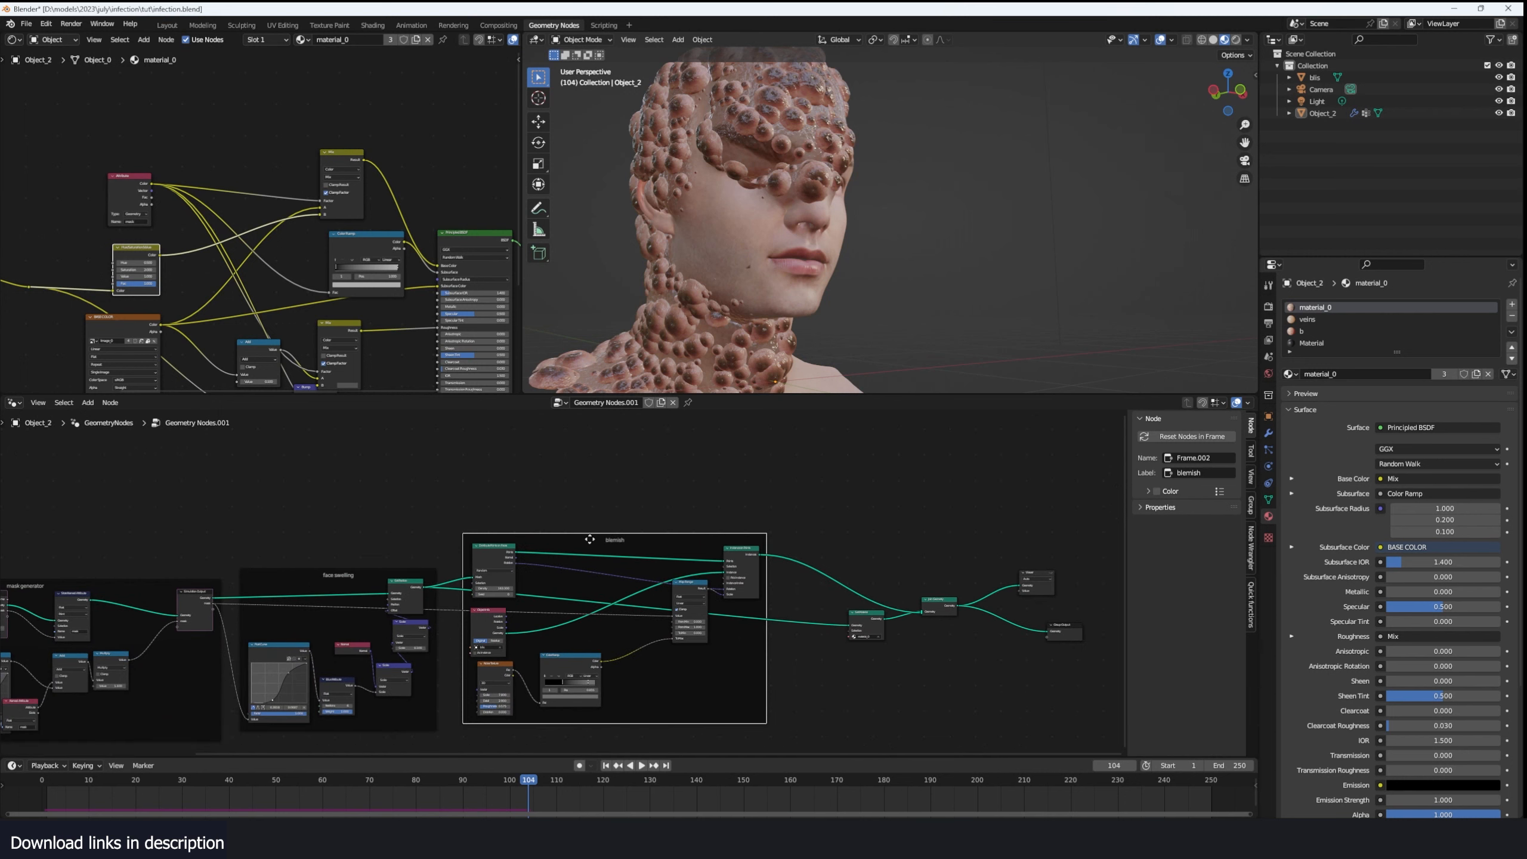
{"action": "middle_click_drag", "start_coordinate": [590, 539], "coordinate": [606, 481]}
{"action": "left_click_drag", "start_coordinate": [621, 480], "coordinate": [620, 613]}
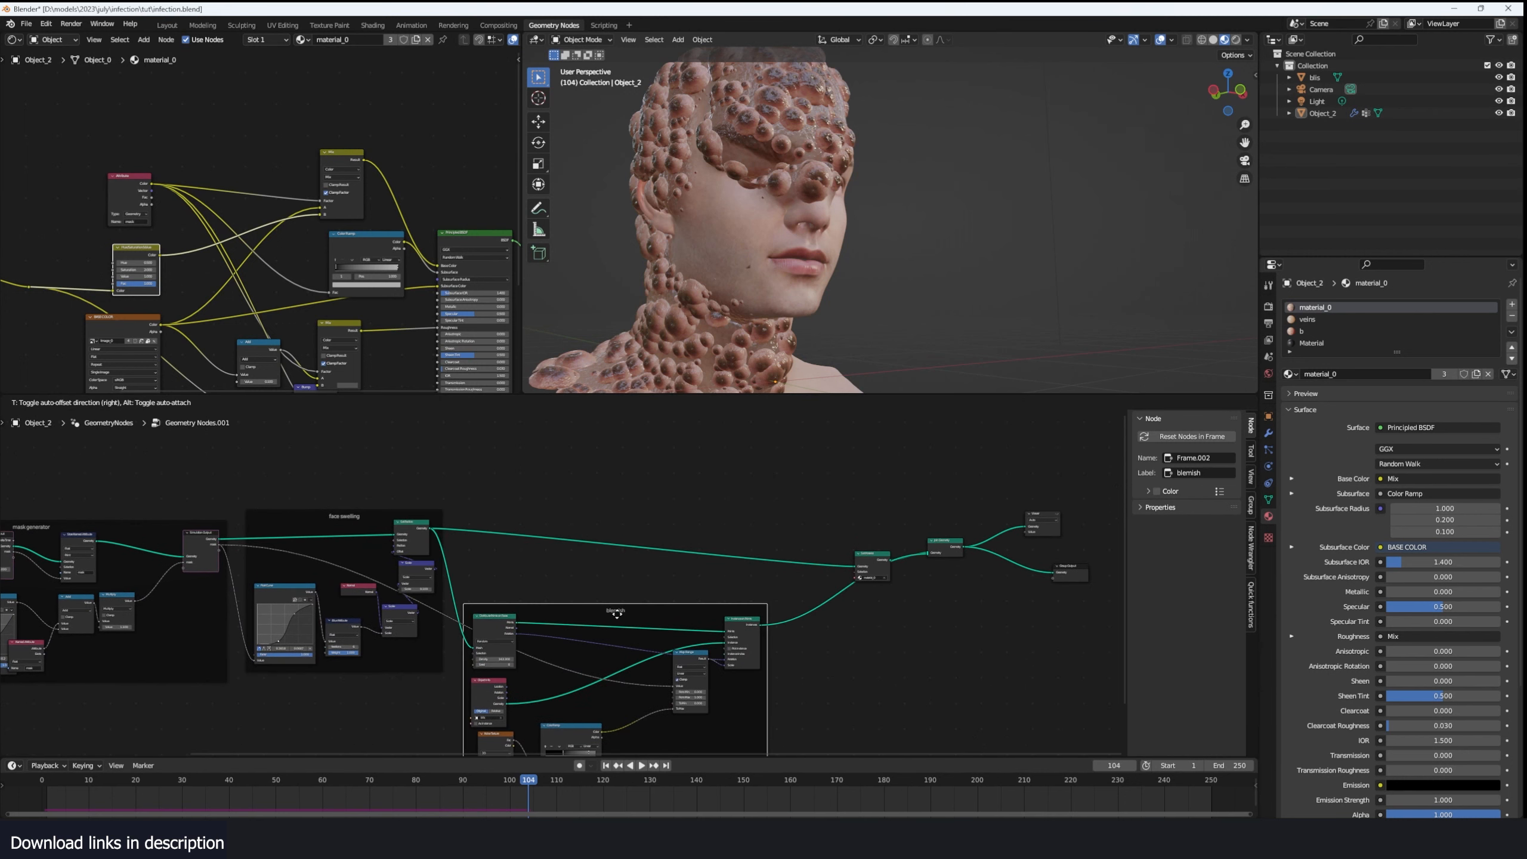
- Preview the geometry of the face swelling group's Set Position node in the viewport
{"action": "scroll", "coordinate": [845, 535], "scroll_direction": "up", "scroll_amount": 2}
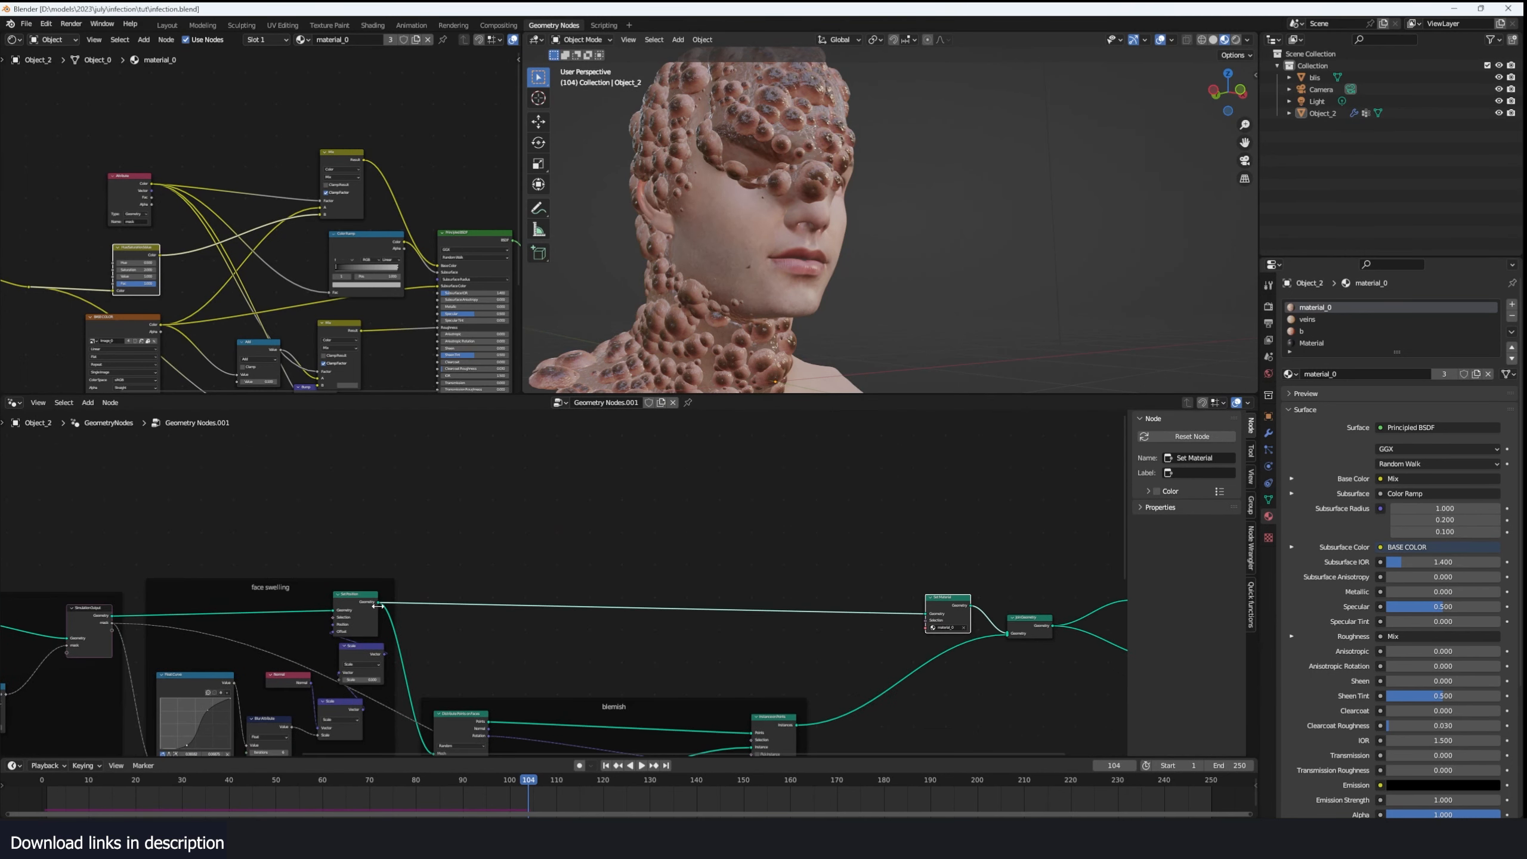
{"action": "left_click_drag", "start_coordinate": [381, 605], "coordinate": [519, 475]}
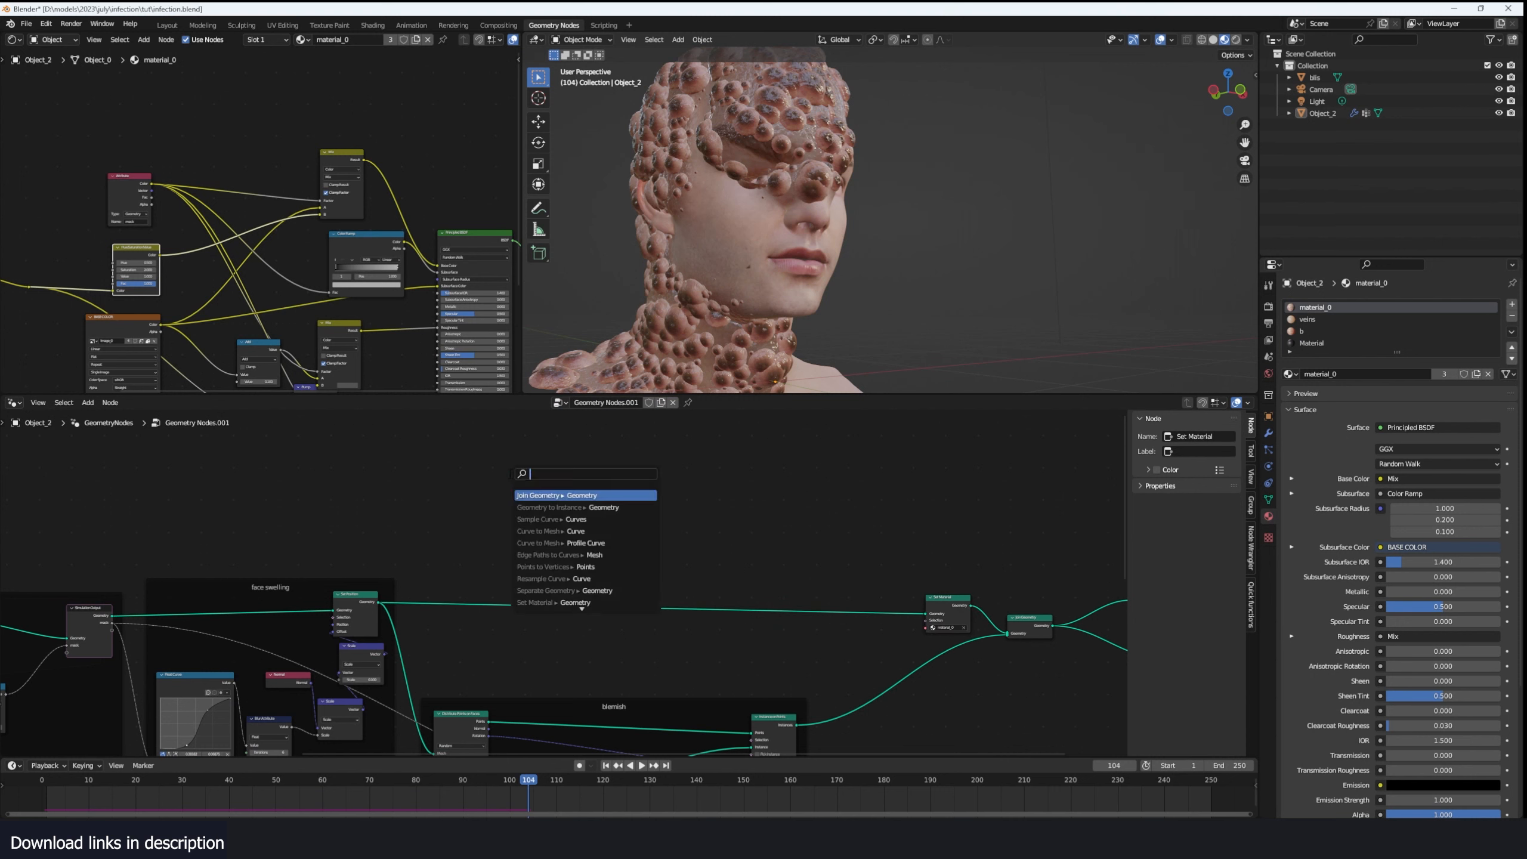
{"action": "left_click", "coordinate": [880, 233]}
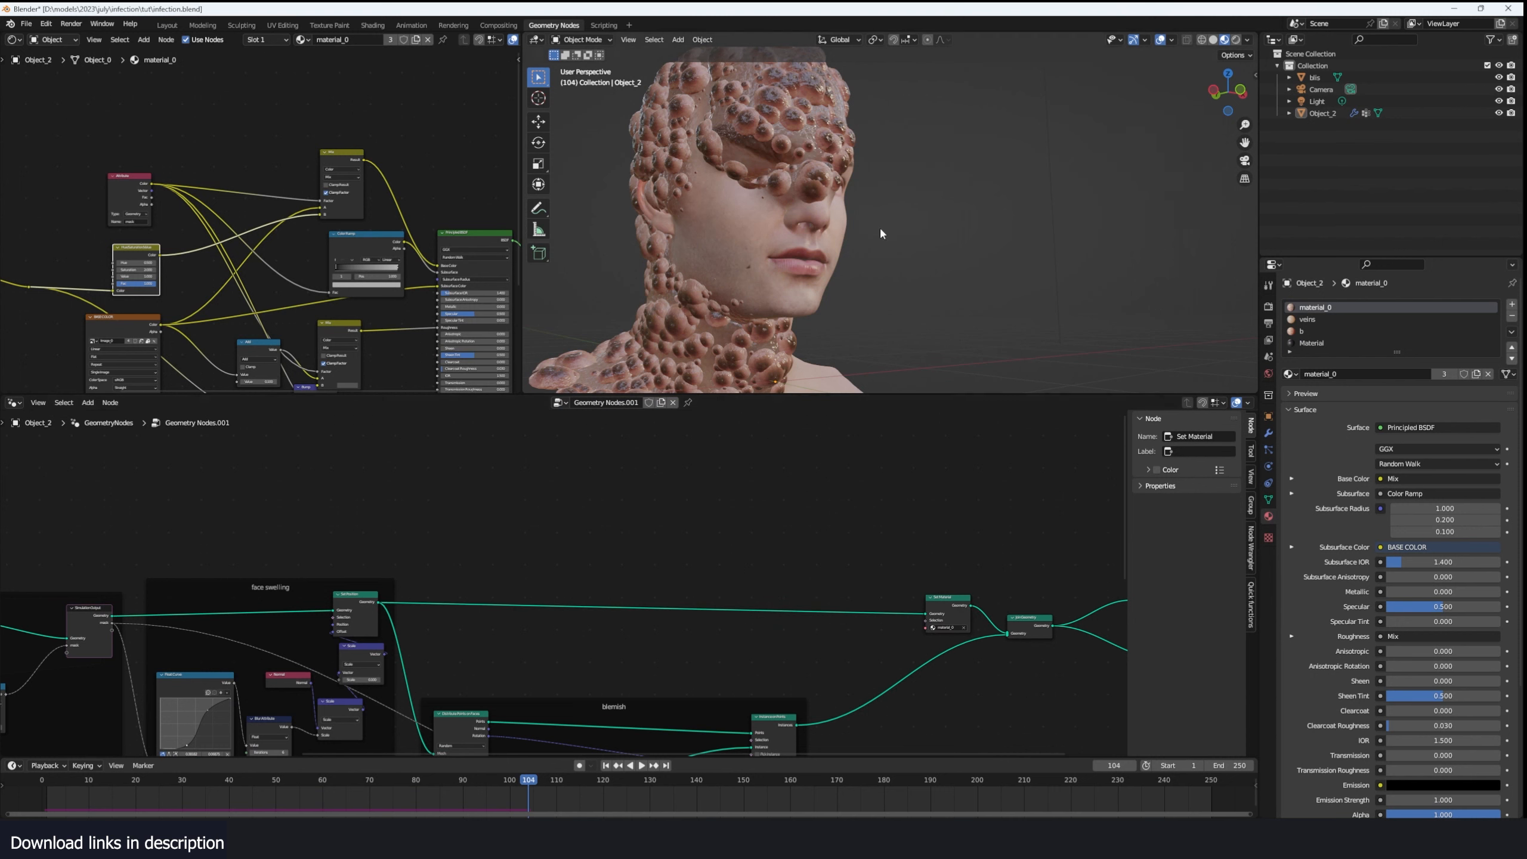
{"action": "left_click", "coordinate": [378, 604], "text": "ctrl+shift"}
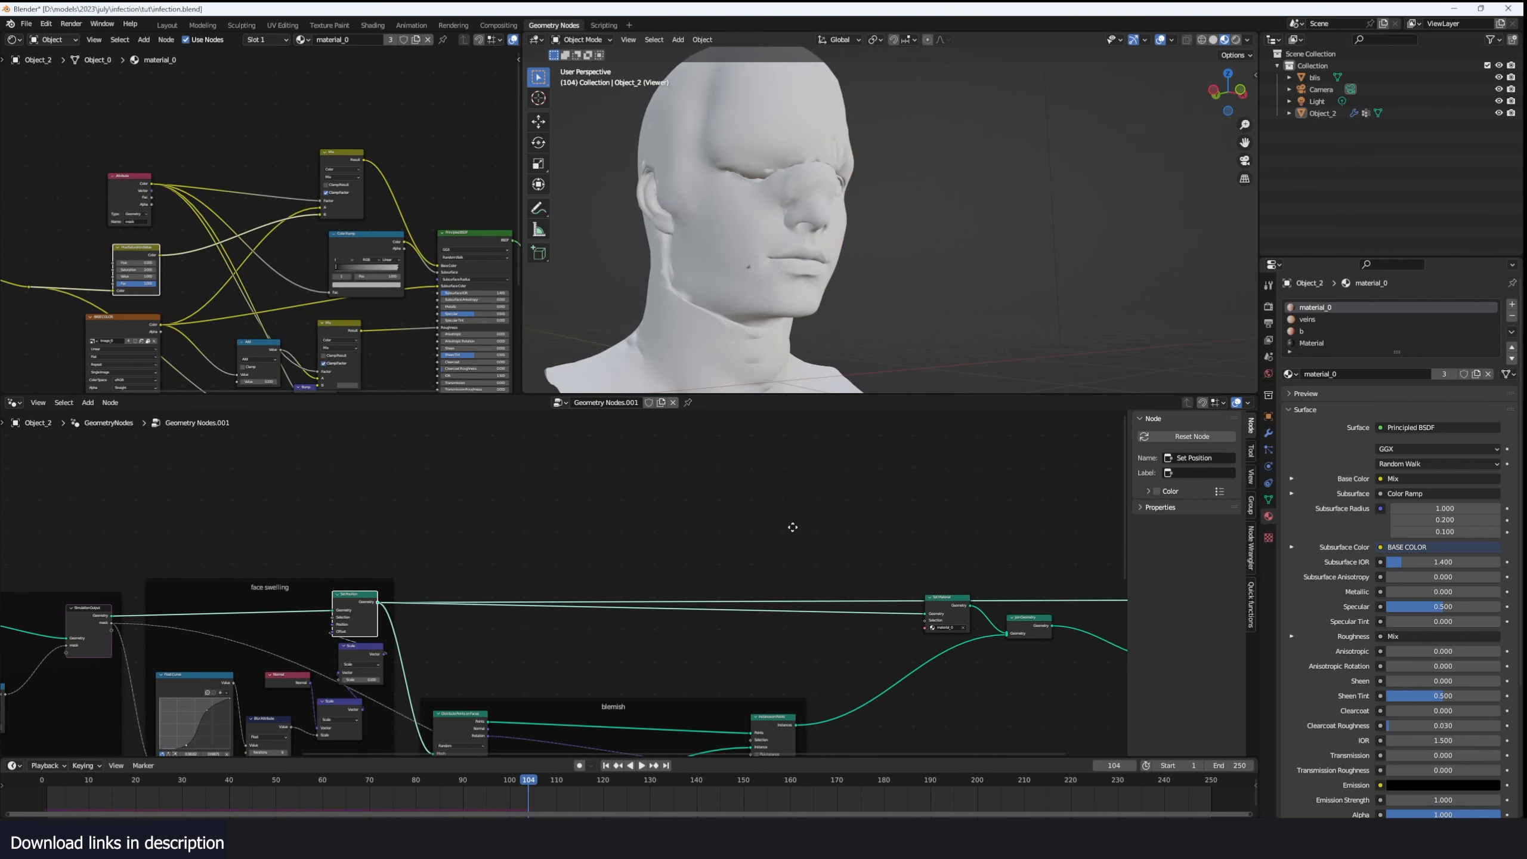
- Save the blend file and add a Shortest Edge Paths node above the main geometry link
{"action": "scroll", "coordinate": [794, 531], "scroll_direction": "up", "scroll_amount": 1}
{"action": "key", "text": "ctrl+s"}
{"action": "key", "text": "shift+a"}
{"action": "left_click", "coordinate": [712, 516]}
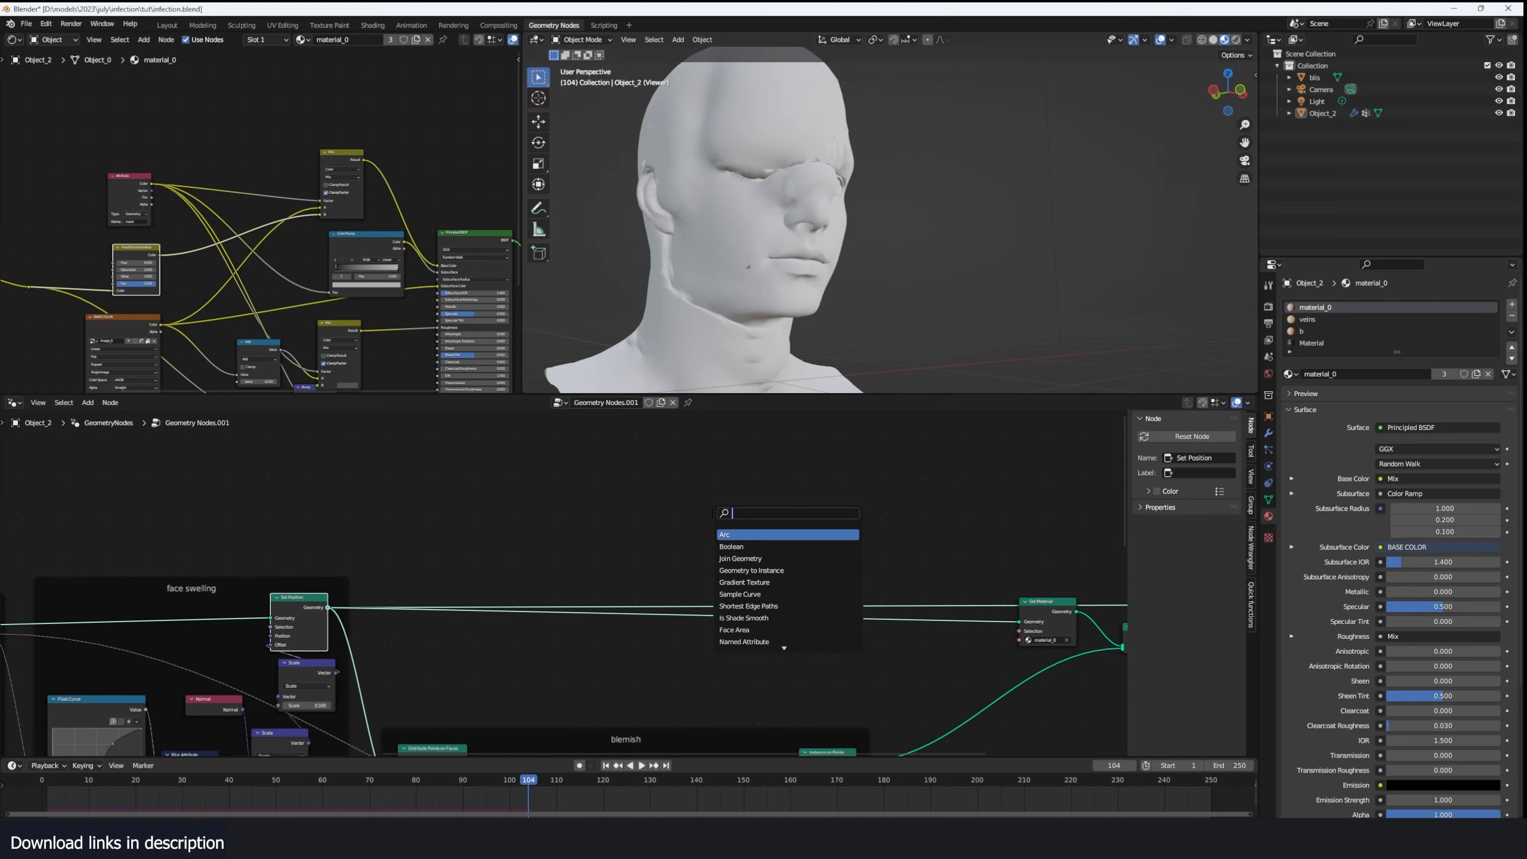
{"action": "type", "text": "shor"}
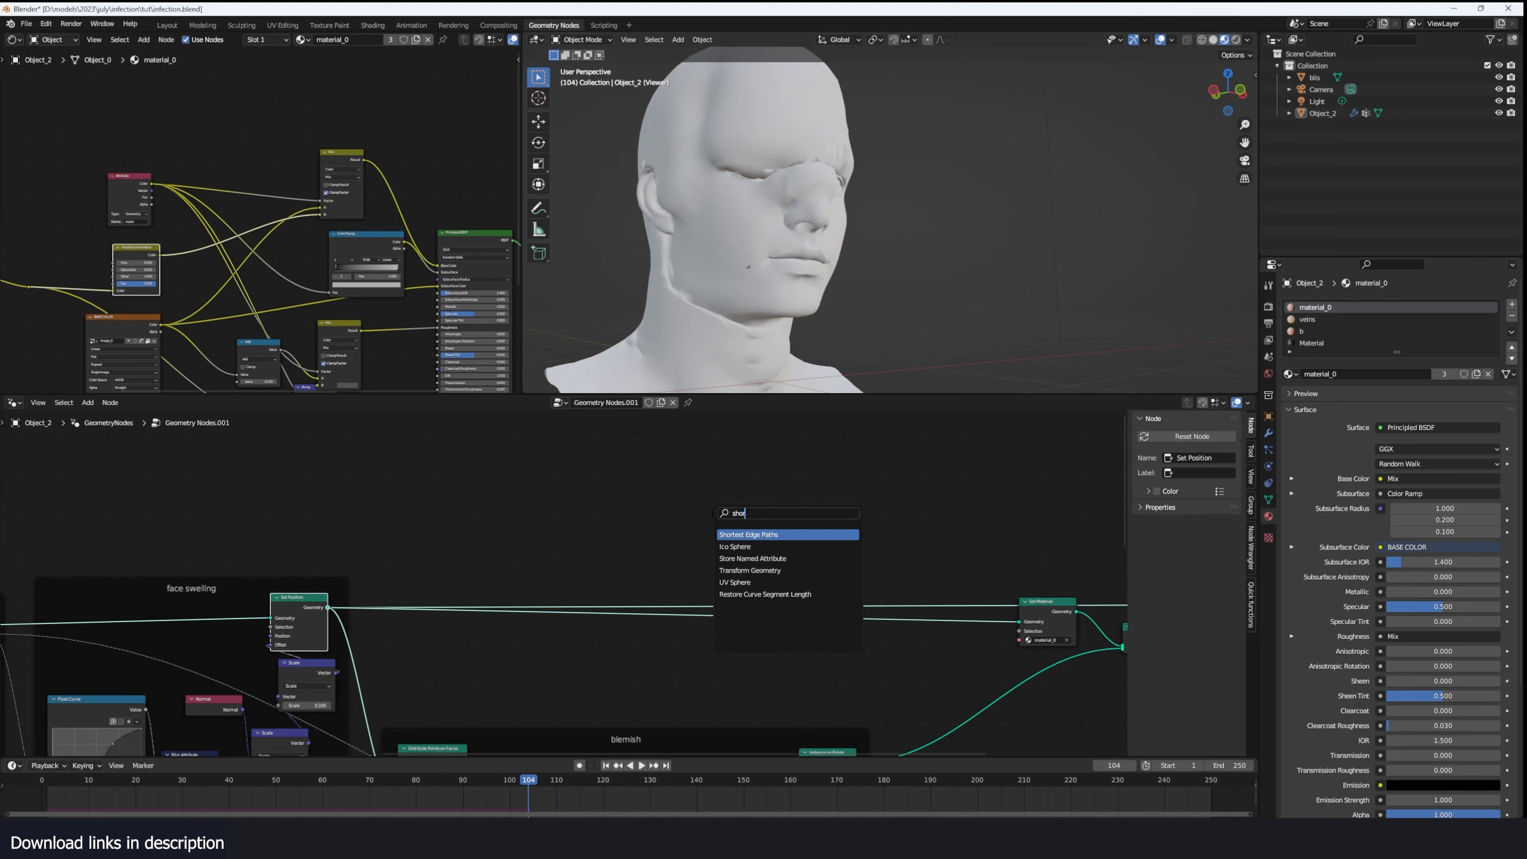
{"action": "key", "text": "Return"}
{"action": "left_click", "coordinate": [704, 514]}
- Add an Edge Paths to Curves node and place it beside the Shortest Edge Paths node
{"action": "scroll", "coordinate": [562, 587], "scroll_direction": "up", "scroll_amount": 1}
{"action": "key", "text": "shift+a"}
{"action": "left_click", "coordinate": [637, 460]}
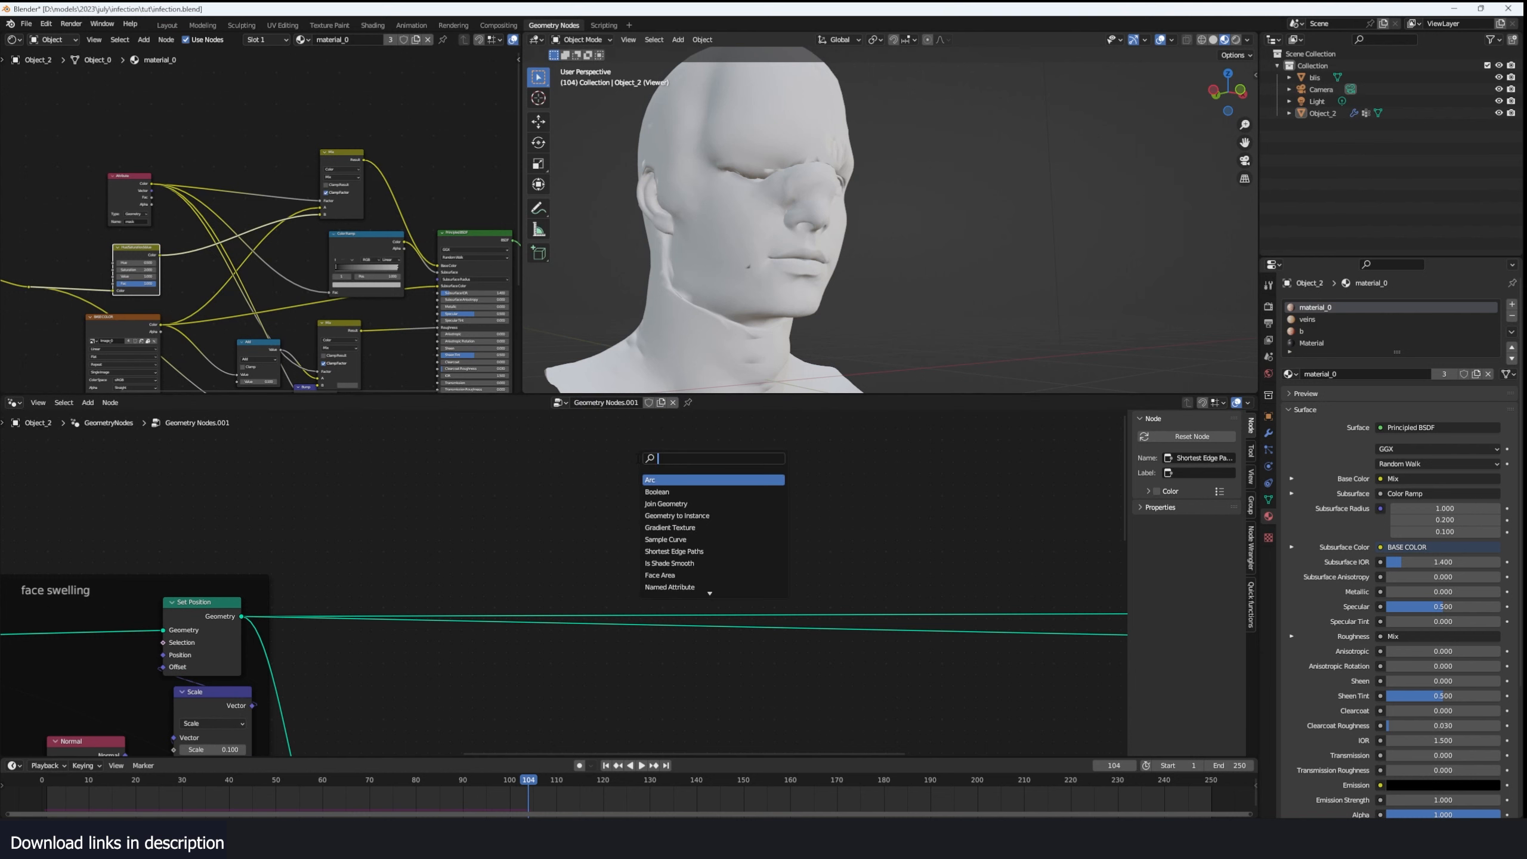
{"action": "type", "text": "path"}
{"action": "key", "text": "Down"}
{"action": "key", "text": "Return"}
{"action": "left_click", "coordinate": [786, 475]}
{"action": "scroll", "coordinate": [781, 481], "scroll_direction": "up", "scroll_amount": 3}
{"action": "left_click_drag", "start_coordinate": [752, 496], "coordinate": [723, 523]}
{"action": "left_click_drag", "start_coordinate": [861, 474], "coordinate": [616, 458]}
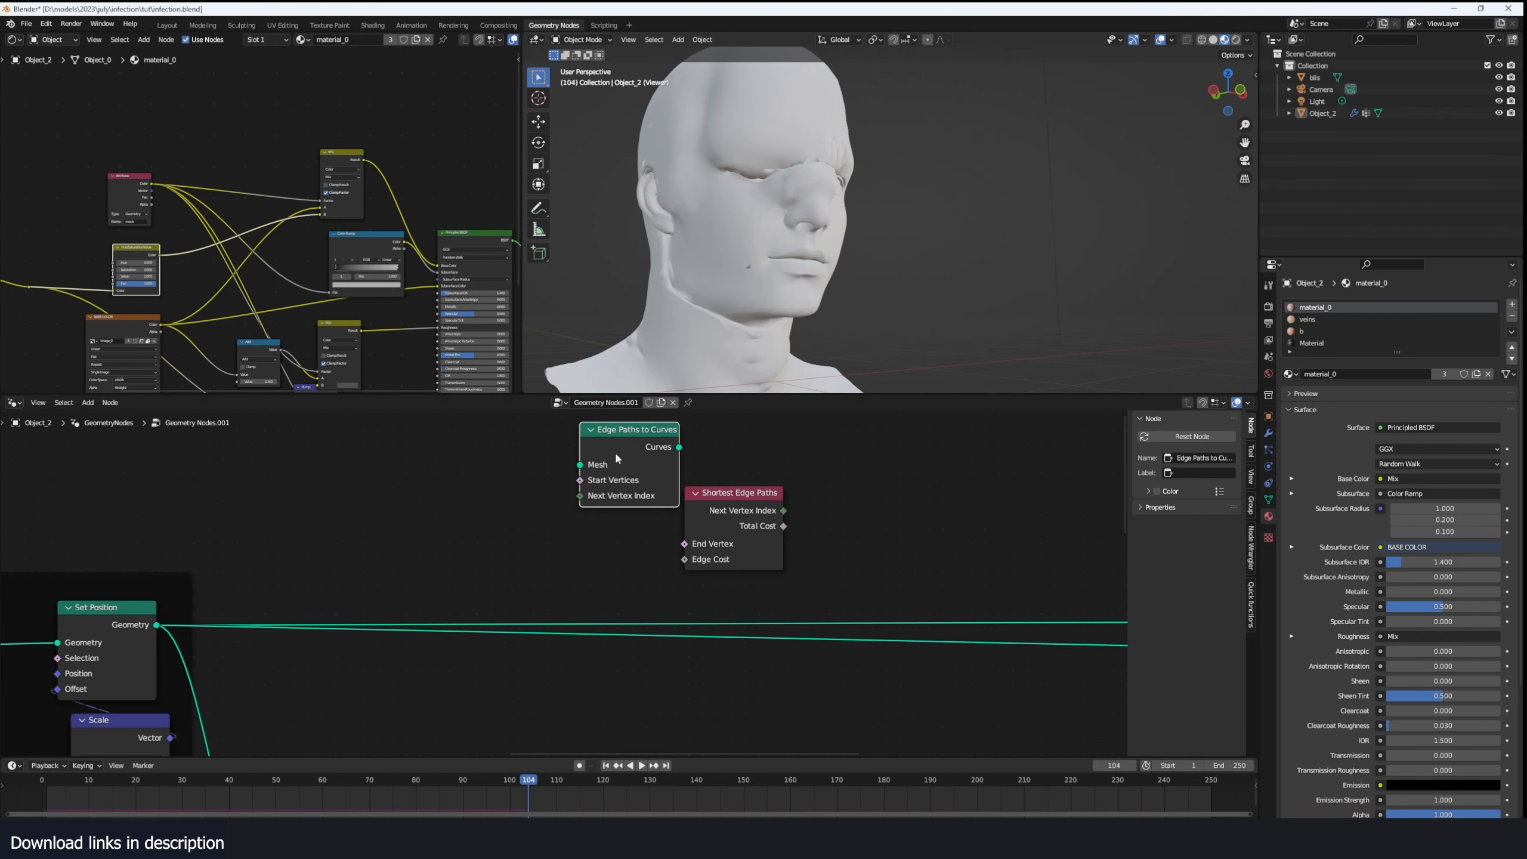
- Feed Edge Paths to Curves with Set Position's Geometry and Shortest Edge Paths' Next Vertex Index, and preview its curves
{"action": "left_click_drag", "start_coordinate": [157, 626], "coordinate": [574, 474]}
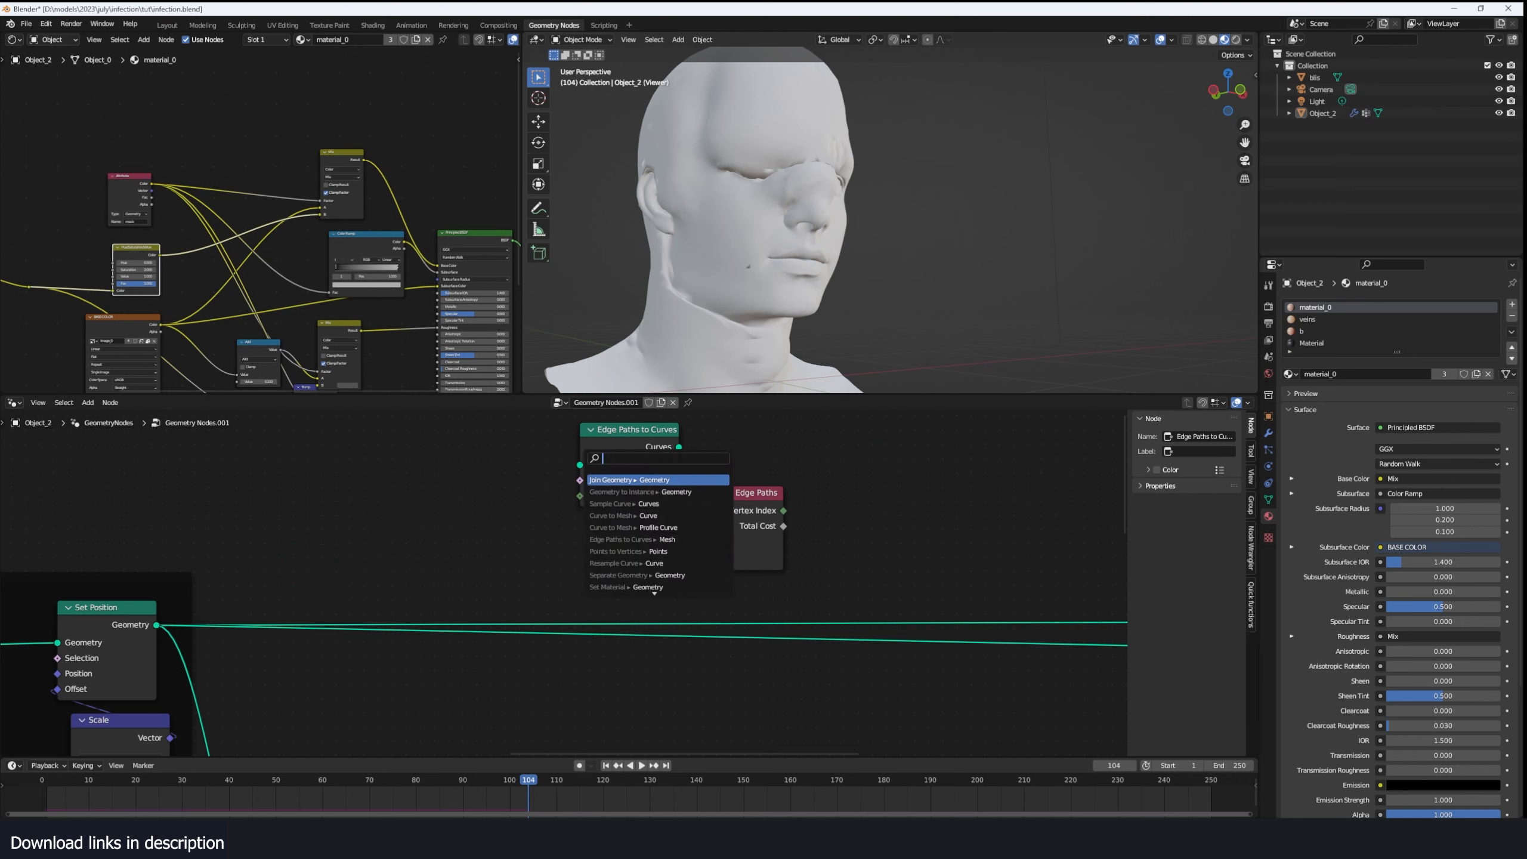
{"action": "left_click_drag", "start_coordinate": [156, 626], "coordinate": [580, 464]}
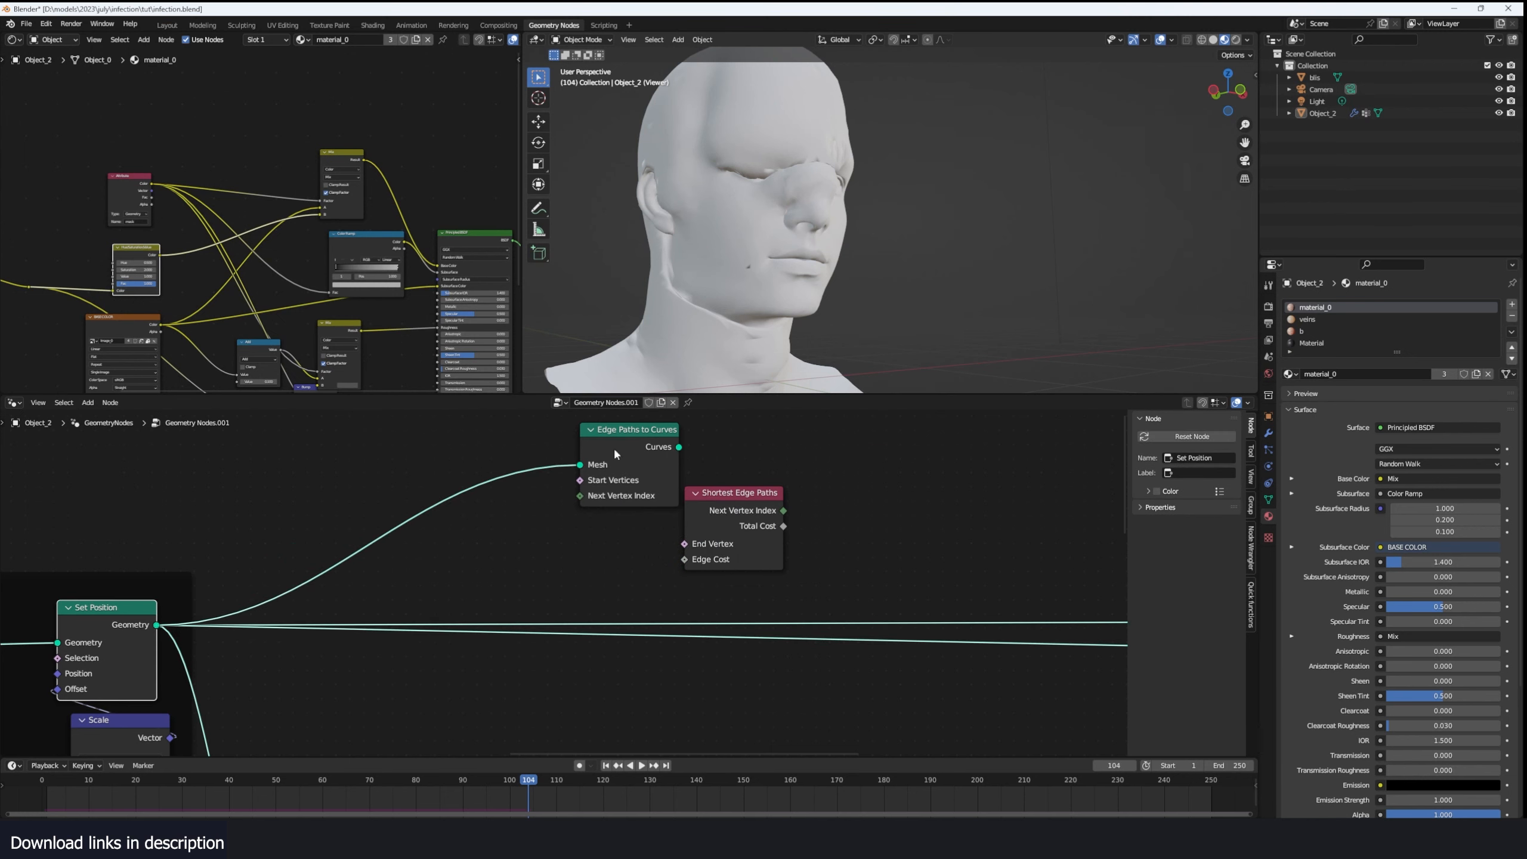
{"action": "left_click", "coordinate": [652, 443], "text": "ctrl+shift"}
{"action": "scroll", "coordinate": [553, 540], "scroll_direction": "up", "scroll_amount": 2}
{"action": "left_click_drag", "start_coordinate": [739, 519], "coordinate": [585, 473]}
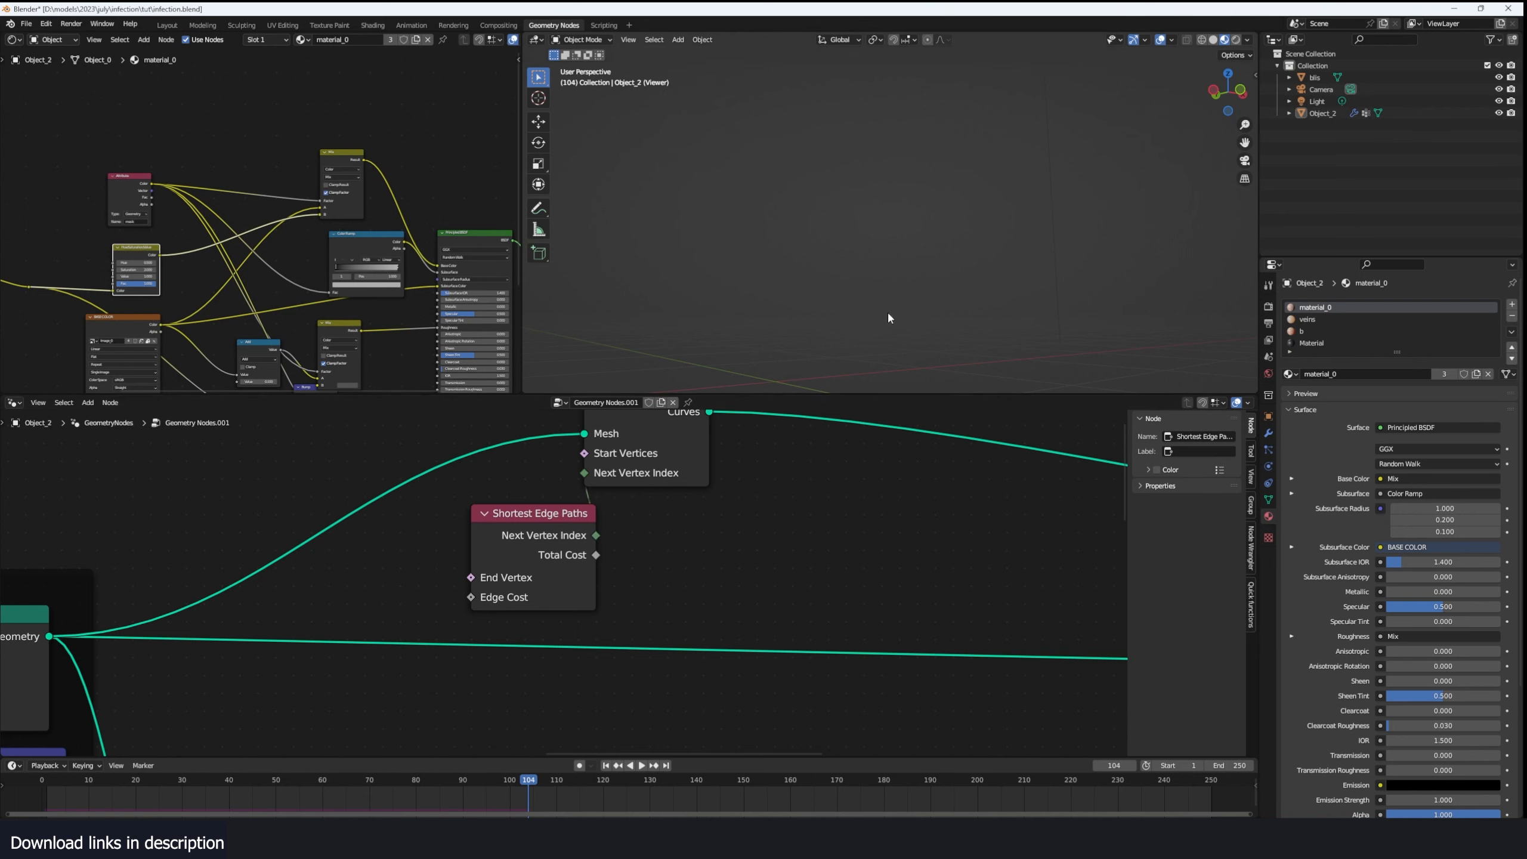
- Save the blend file and switch the viewport to solid shading at frame 2
{"action": "scroll", "coordinate": [891, 480], "scroll_direction": "down", "scroll_amount": 3}
{"action": "scroll", "coordinate": [891, 480], "scroll_direction": "down", "scroll_amount": 1}
{"action": "middle_click_drag", "start_coordinate": [837, 480], "coordinate": [696, 472]}
{"action": "scroll", "coordinate": [694, 472], "scroll_direction": "up", "scroll_amount": 2}
{"action": "key", "text": "ctrl+s"}
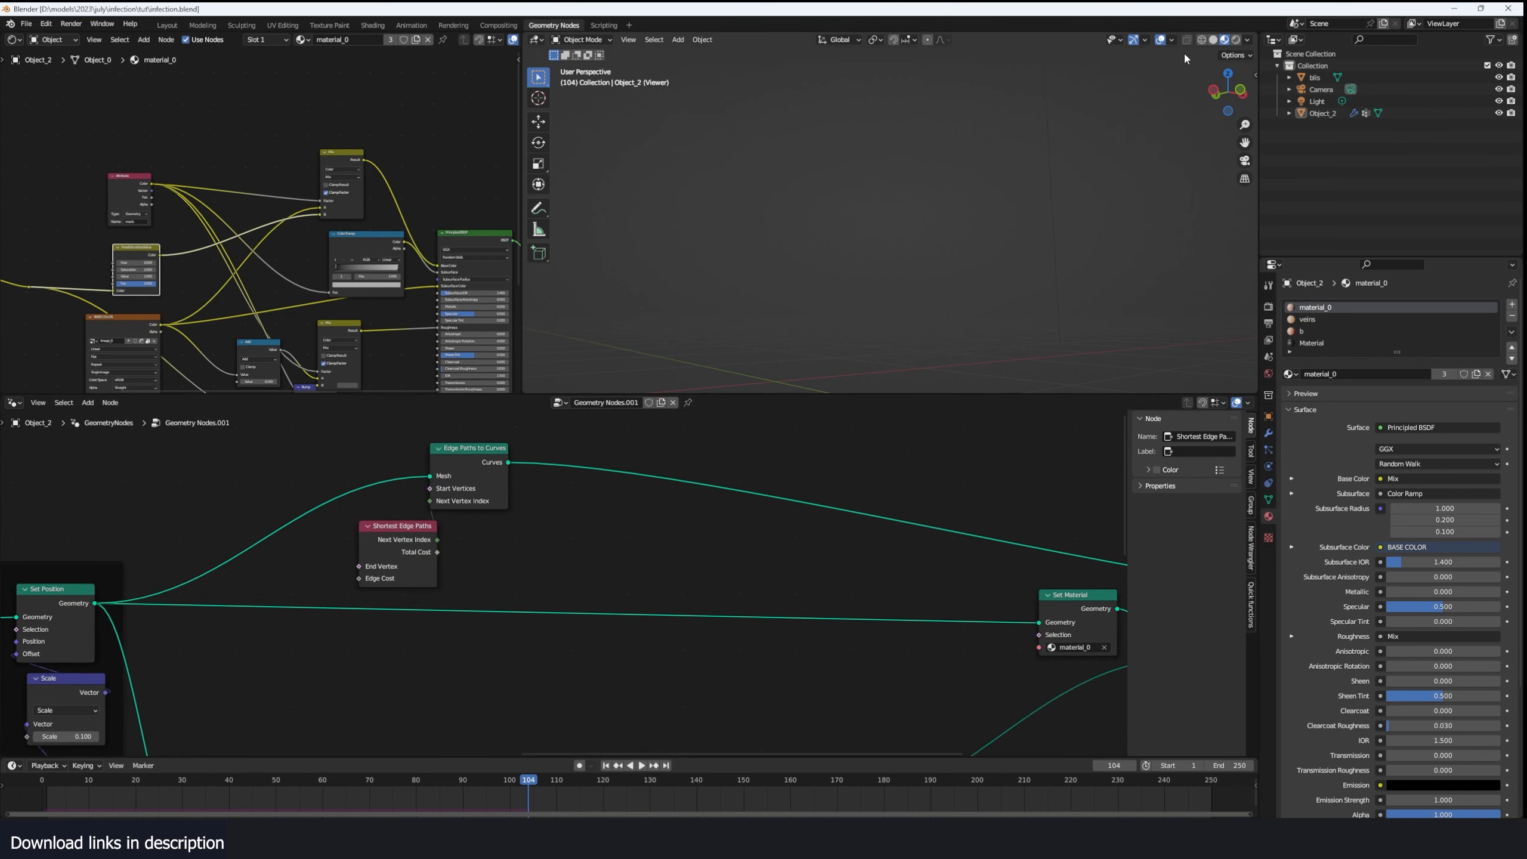
{"action": "left_click", "coordinate": [1214, 40]}
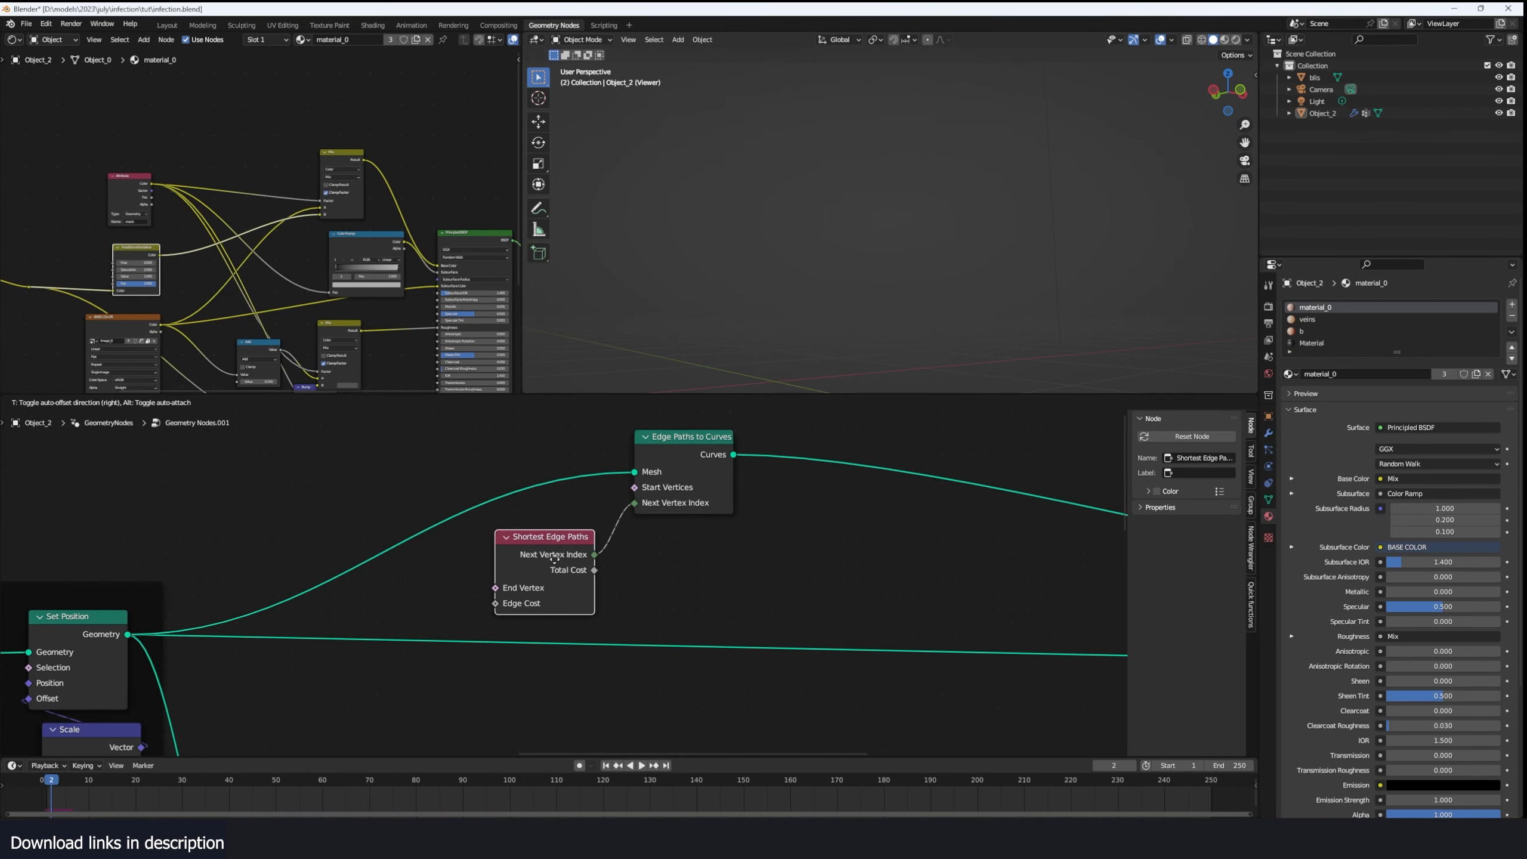
- Connect the Simulation Output's mask to the Start Vertices input of Edge Paths to Curves
{"action": "scroll", "coordinate": [316, 542], "scroll_direction": "down", "scroll_amount": 4}
{"action": "middle_click_drag", "start_coordinate": [334, 532], "coordinate": [568, 482]}
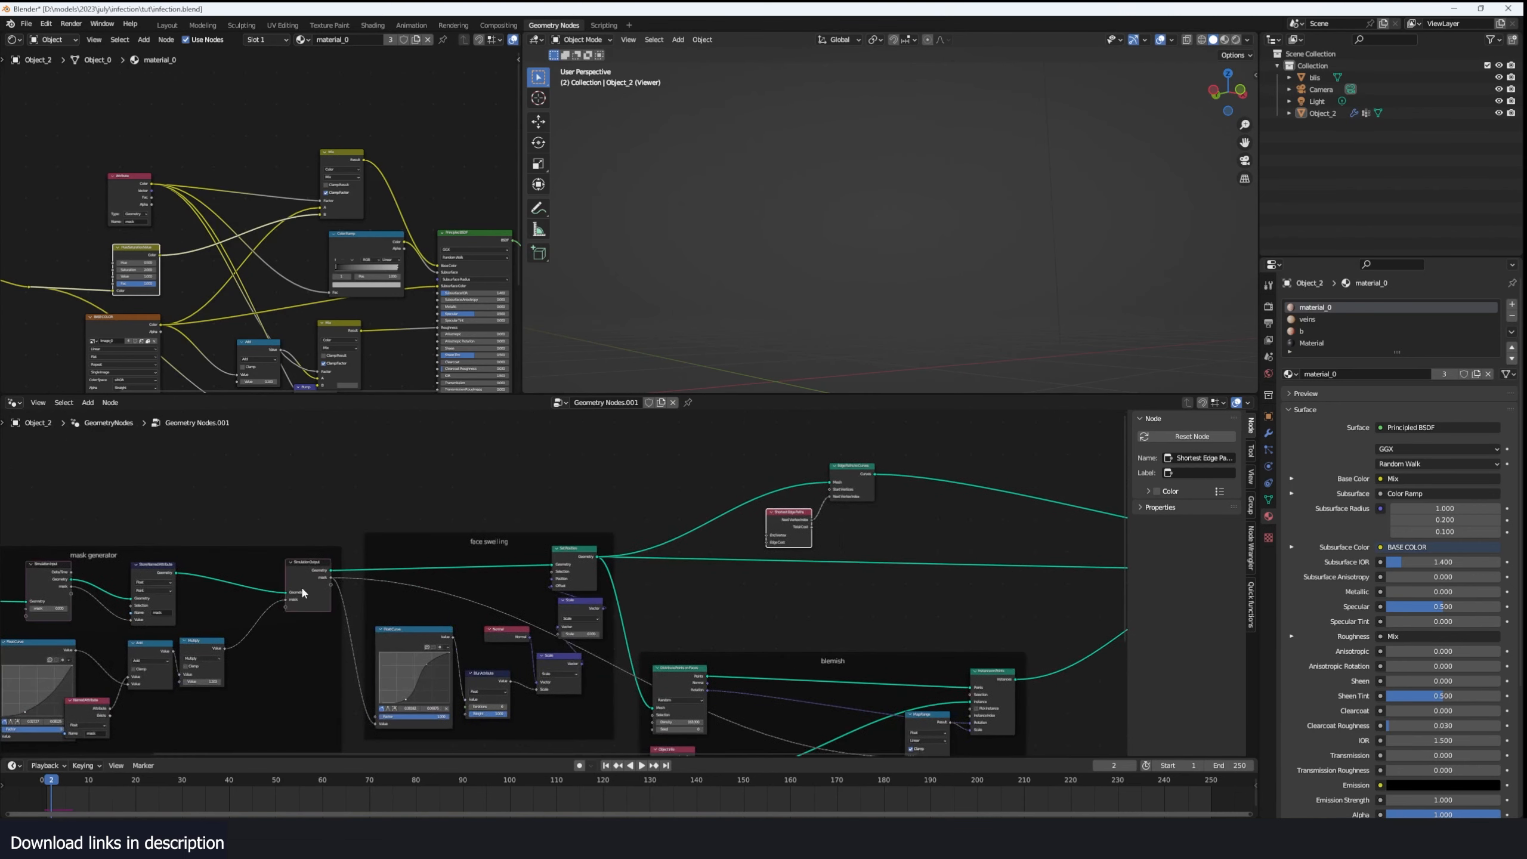
{"action": "scroll", "coordinate": [301, 588], "scroll_direction": "up", "scroll_amount": 1}
{"action": "scroll", "coordinate": [336, 562], "scroll_direction": "down", "scroll_amount": 1}
{"action": "middle_click_drag", "start_coordinate": [348, 575], "coordinate": [291, 558]}
{"action": "scroll", "coordinate": [386, 541], "scroll_direction": "up", "scroll_amount": 2}
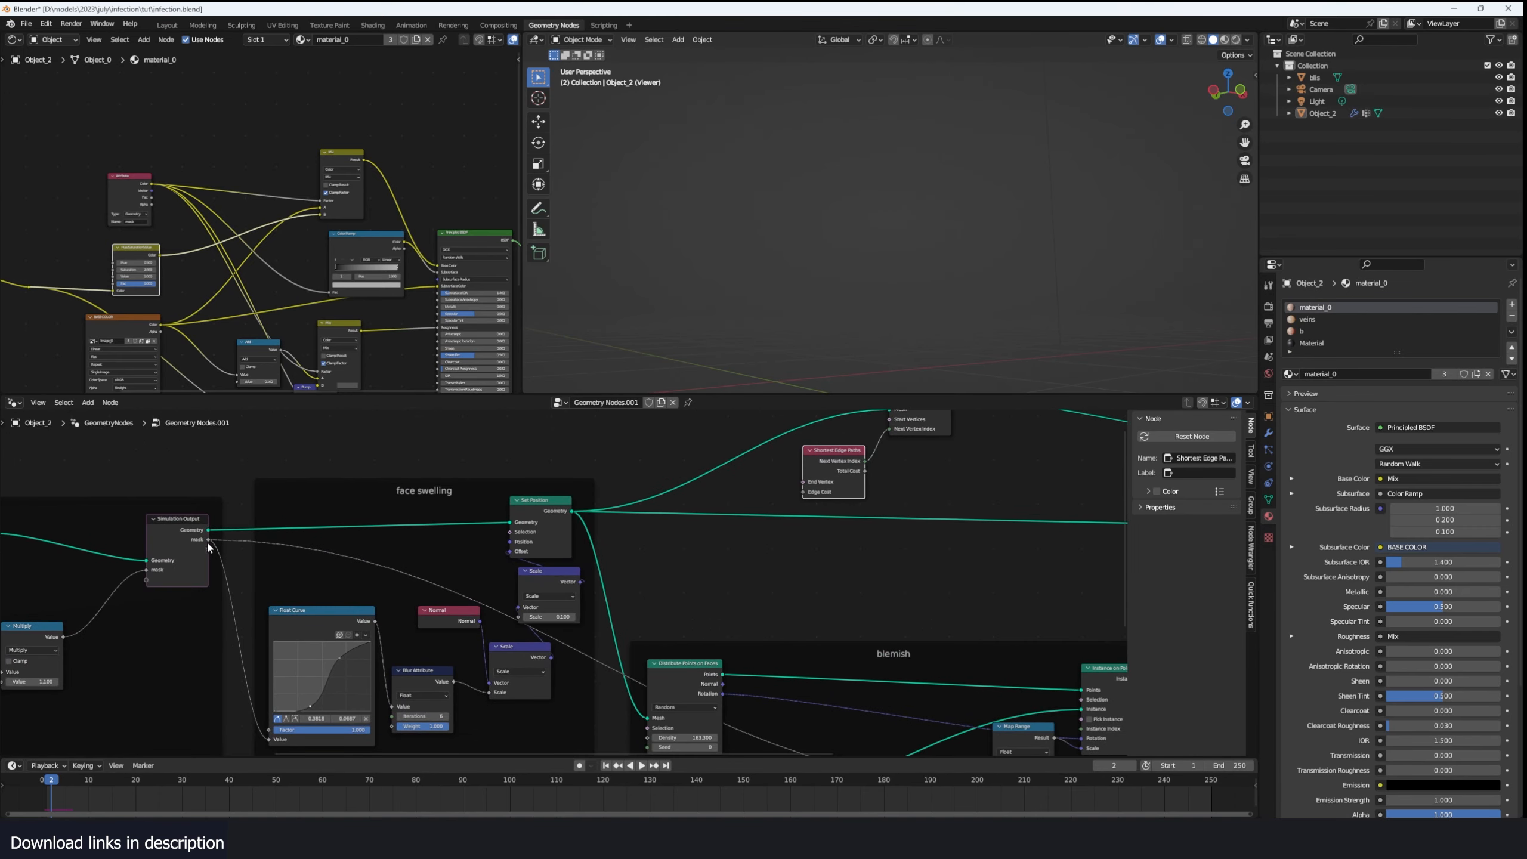
{"action": "left_click_drag", "start_coordinate": [208, 542], "coordinate": [364, 540]}
{"action": "left_click_drag", "start_coordinate": [208, 540], "coordinate": [892, 457]}
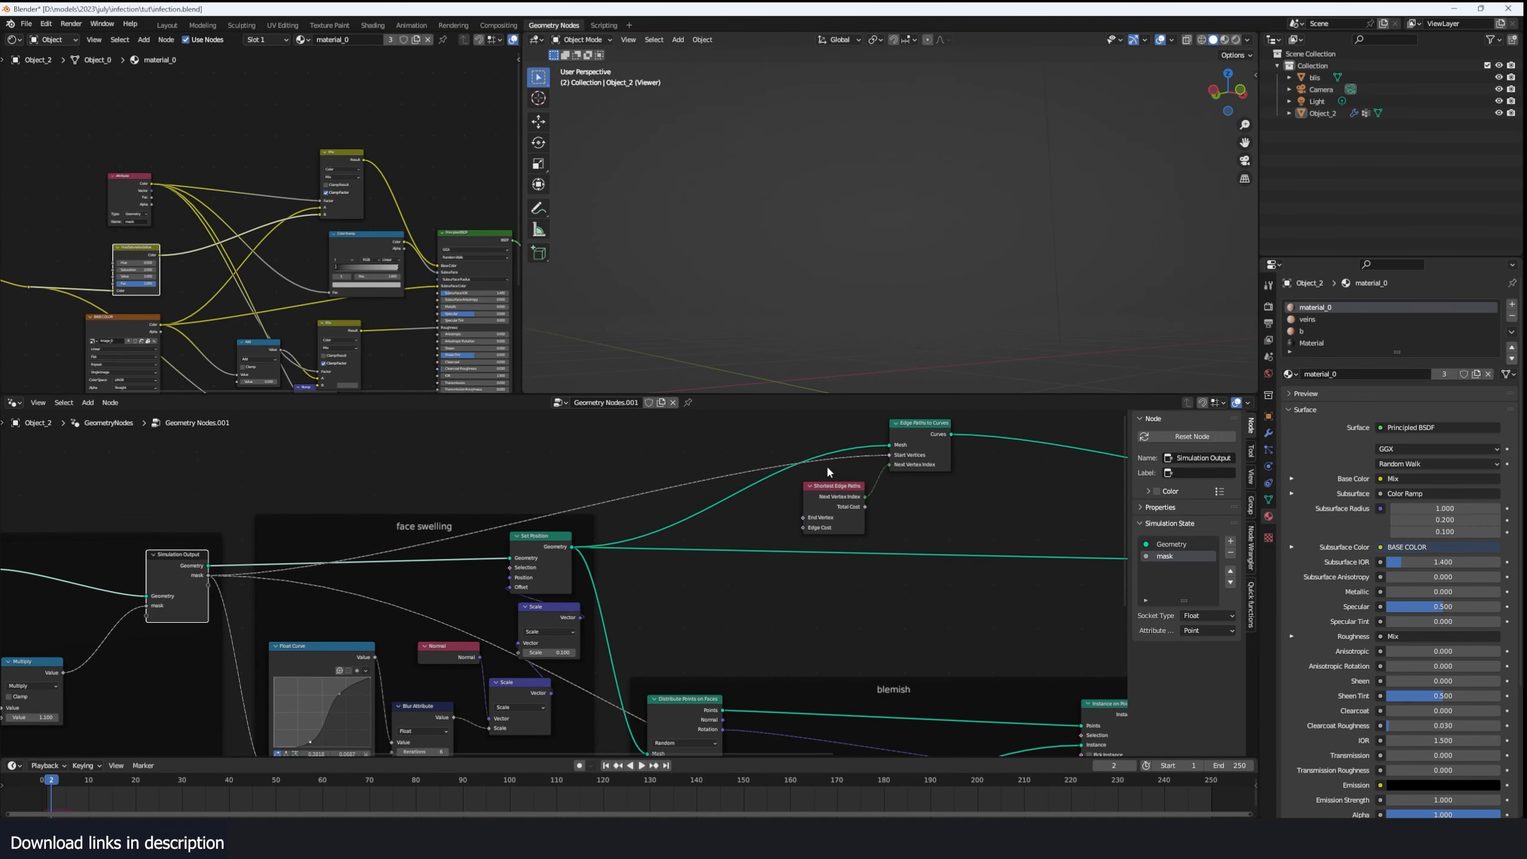
- Insert a Greater Than compare node with B at 0.070 between the mask and the Start Vertices input
{"action": "middle_click_drag", "start_coordinate": [722, 482], "coordinate": [607, 496]}
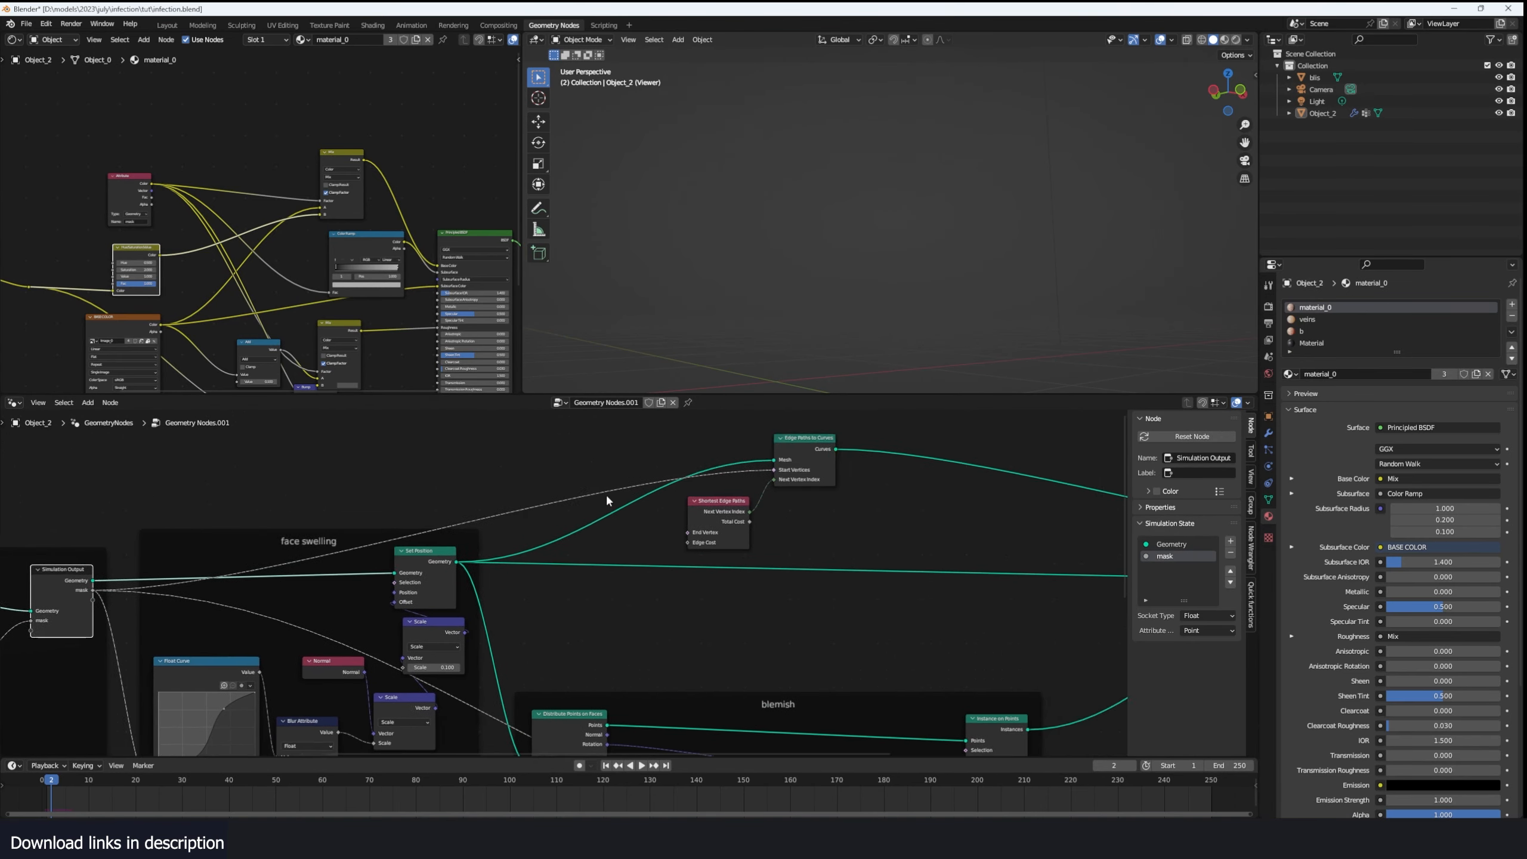
{"action": "scroll", "coordinate": [607, 500], "scroll_direction": "up", "scroll_amount": 2}
{"action": "key", "text": "shift+a"}
{"action": "type", "text": "cm"}
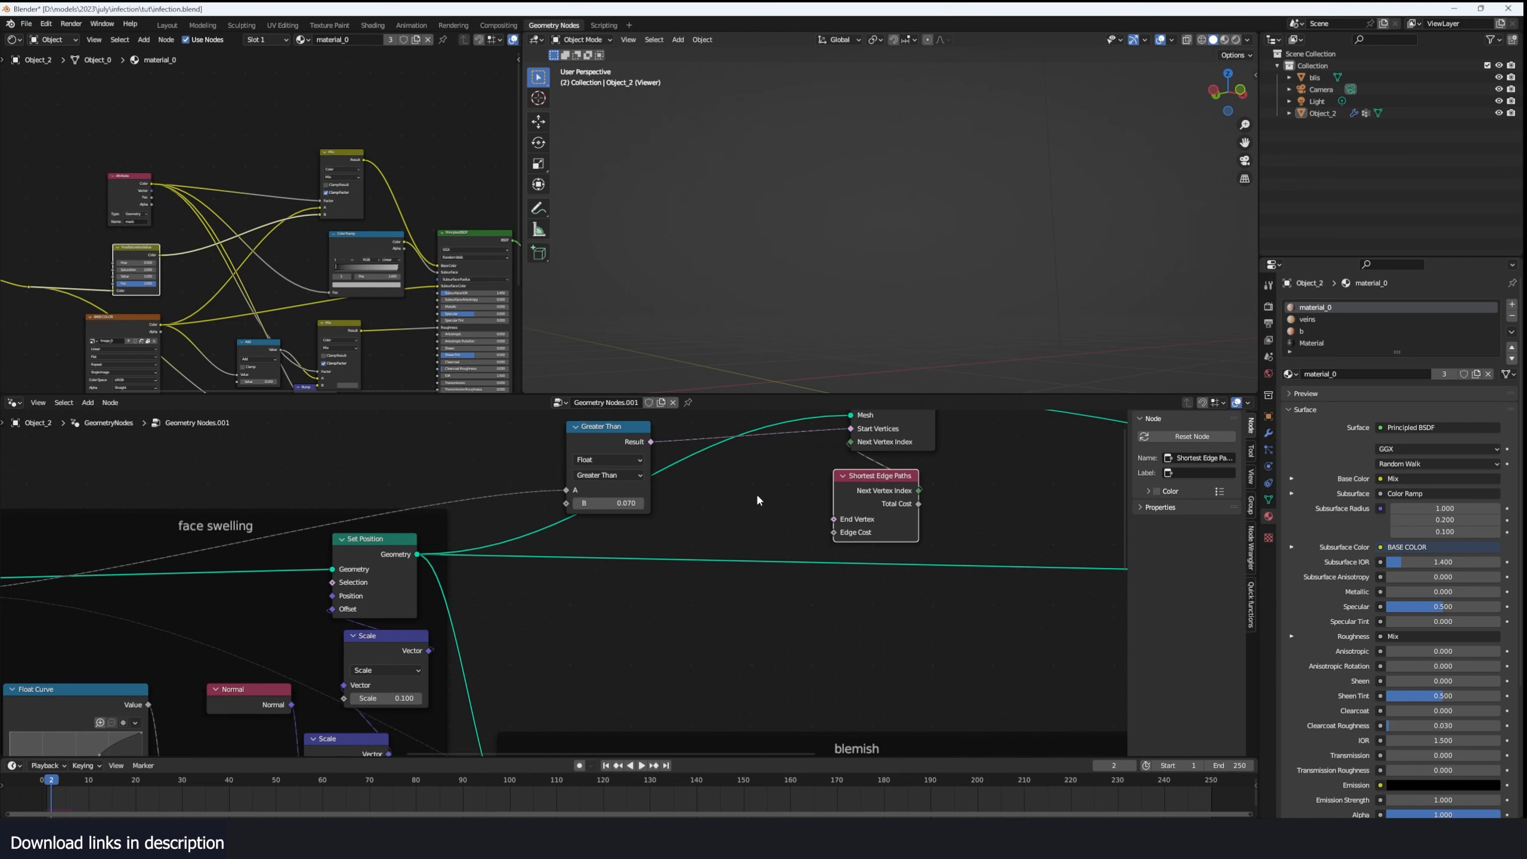
- Add a Random Value node set to Boolean and connect it to End Vertex on Shortest Edge Paths
{"action": "key", "text": "shift+a"}
{"action": "type", "text": "ranom"}
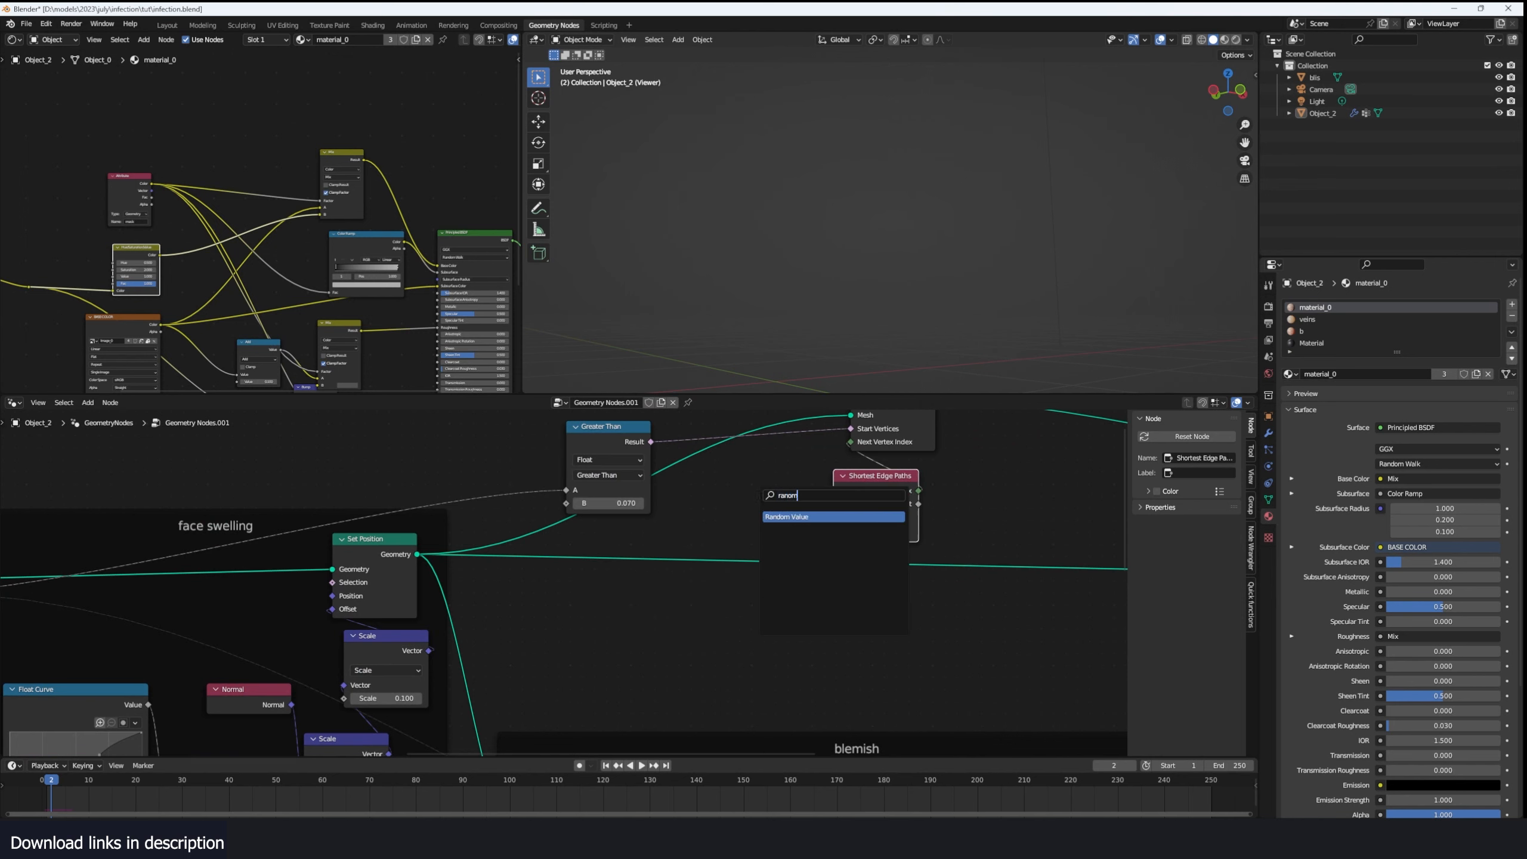
{"action": "key", "text": "Return"}
{"action": "left_click", "coordinate": [776, 484]}
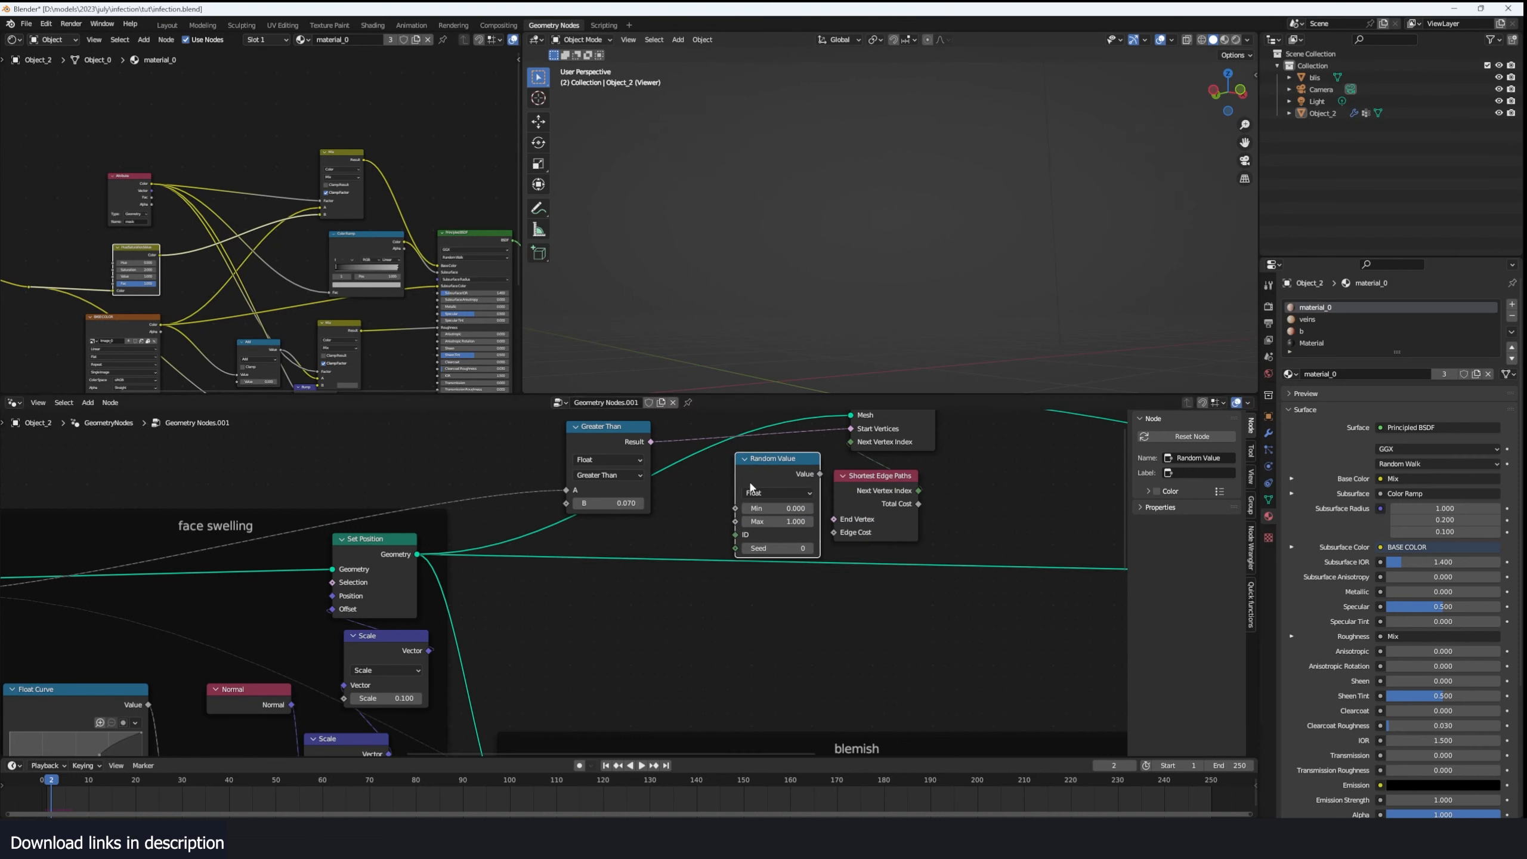
{"action": "left_click", "coordinate": [777, 493]}
{"action": "left_click", "coordinate": [760, 546]}
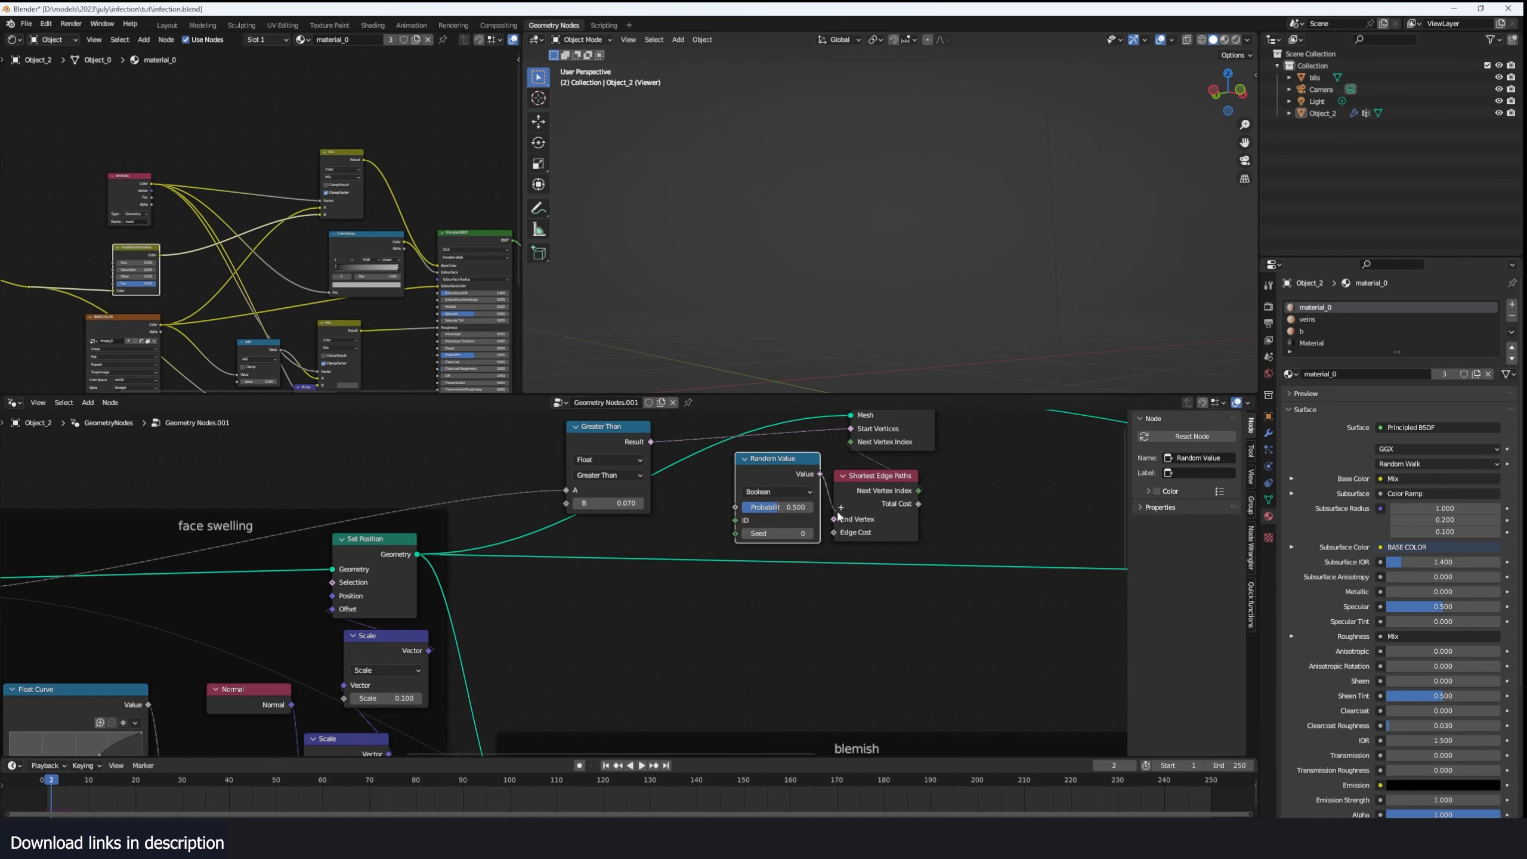
{"action": "left_click_drag", "start_coordinate": [839, 514], "coordinate": [833, 518]}
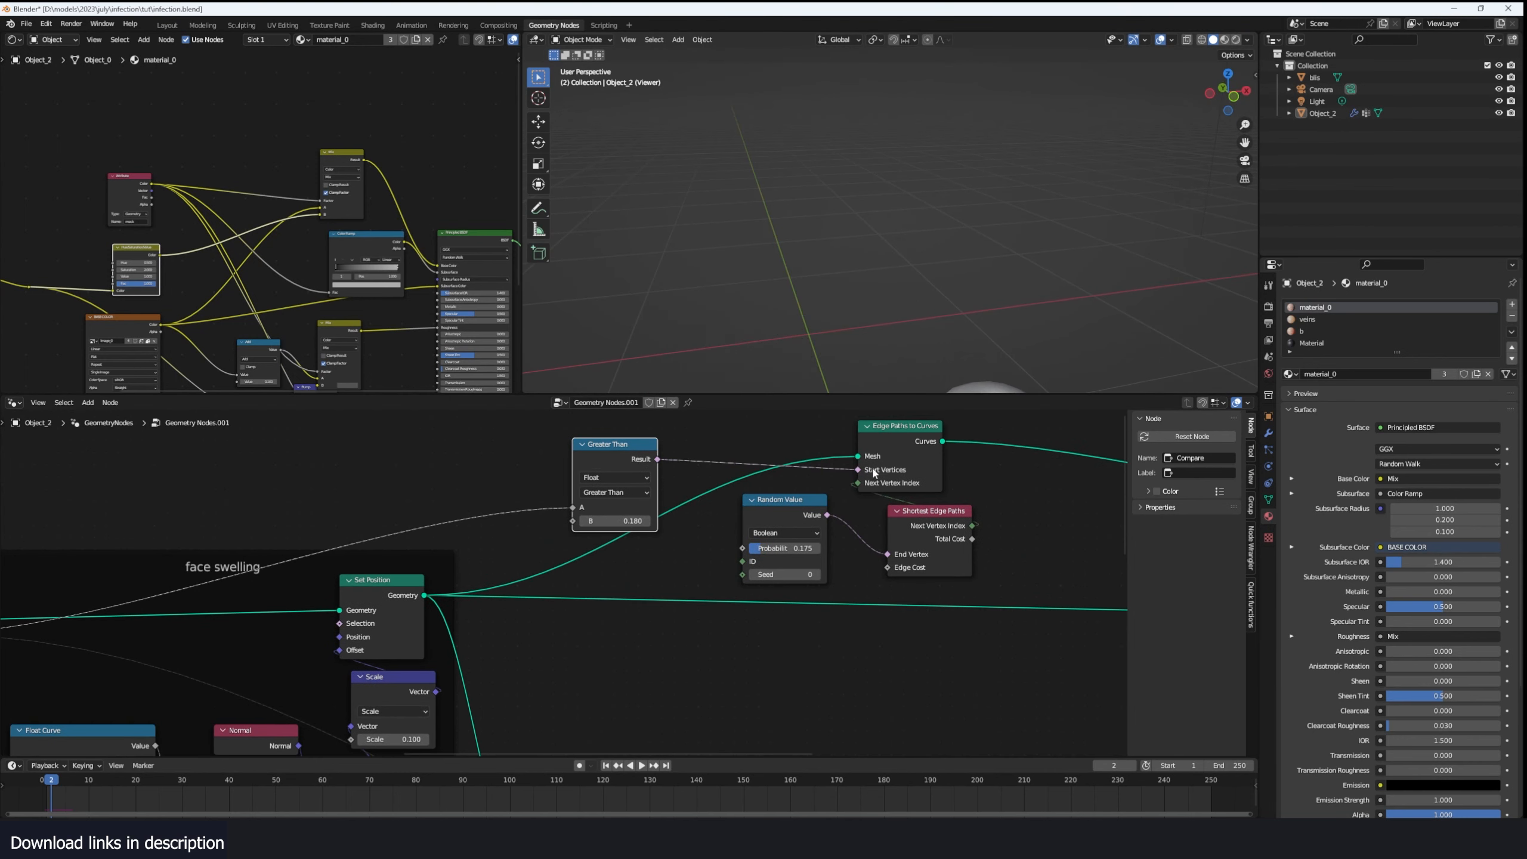
- Swap the links so Random Value drives Start Vertices and Greater Than drives End Vertex, and tidy the node layout
{"action": "mouse_move", "coordinate": [874, 472]}
{"action": "left_mouse_down"}
{"action": "mouse_move", "coordinate": [860, 523]}
{"action": "mouse_move", "coordinate": [877, 549]}
{"action": "mouse_move", "coordinate": [852, 481]}
{"action": "left_mouse_up"}
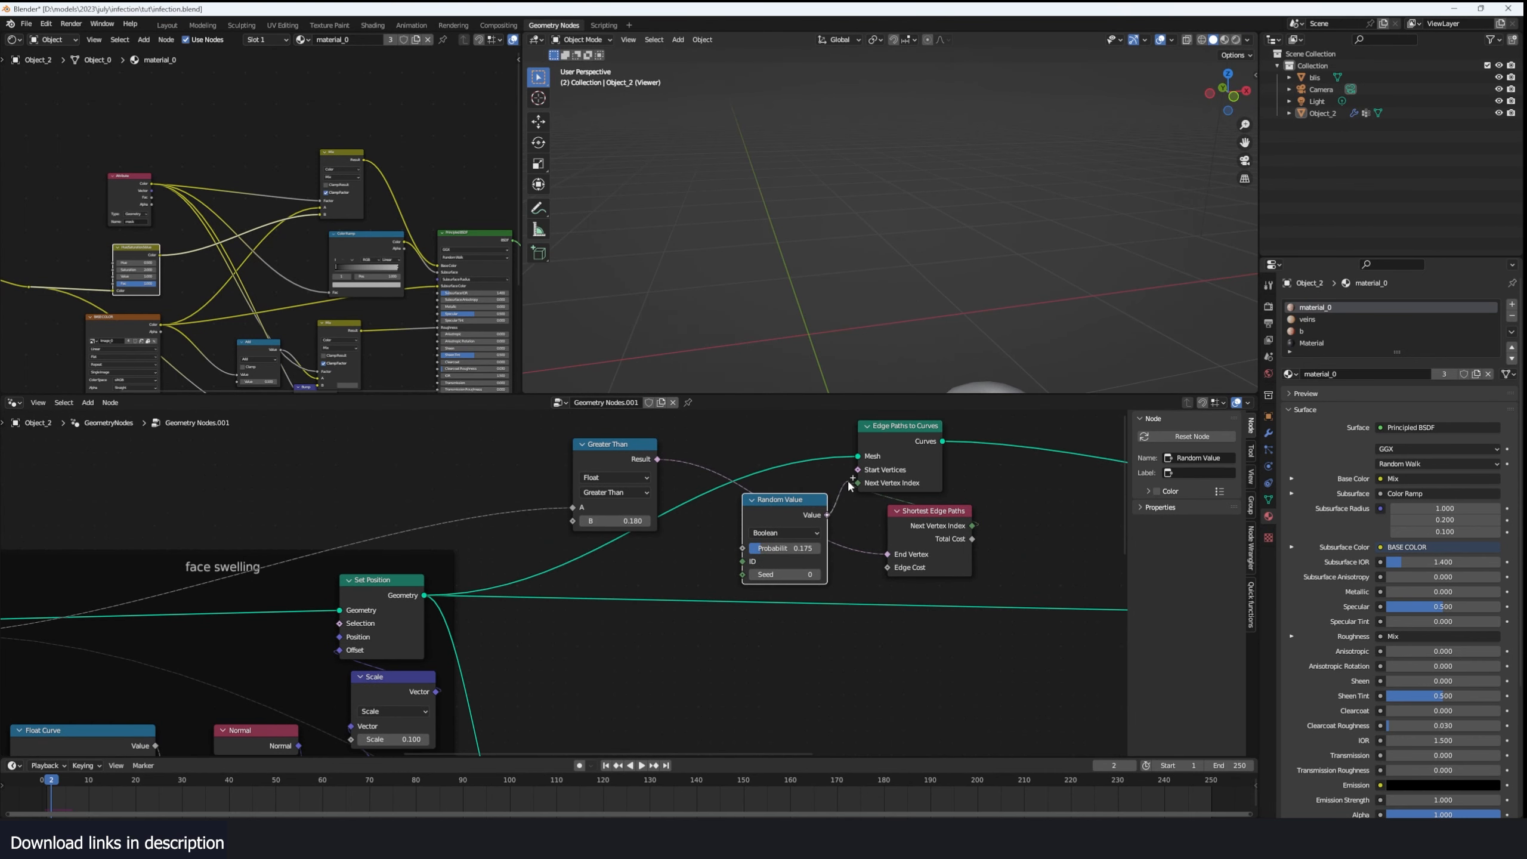
{"action": "left_click_drag", "start_coordinate": [852, 481], "coordinate": [858, 470]}
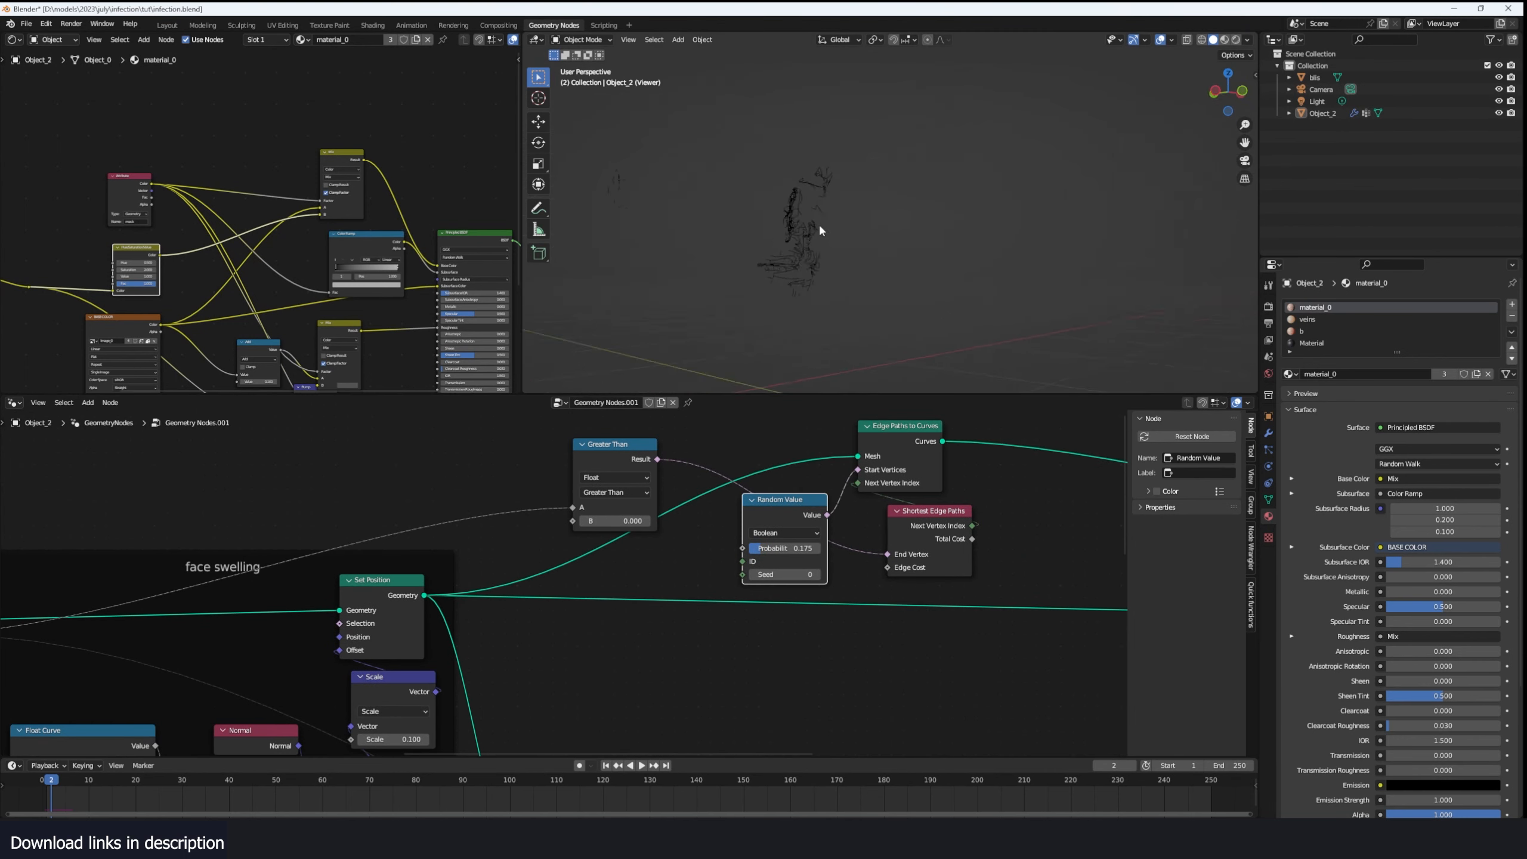
{"action": "mouse_move", "coordinate": [818, 224]}
{"action": "middle_mouse_down"}
{"action": "mouse_move", "coordinate": [809, 232]}
{"action": "mouse_move", "coordinate": [780, 168]}
{"action": "mouse_move", "coordinate": [815, 252]}
{"action": "middle_mouse_up"}
{"action": "left_click_drag", "start_coordinate": [776, 513], "coordinate": [741, 510]}
{"action": "middle_click_drag", "start_coordinate": [794, 276], "coordinate": [865, 274]}
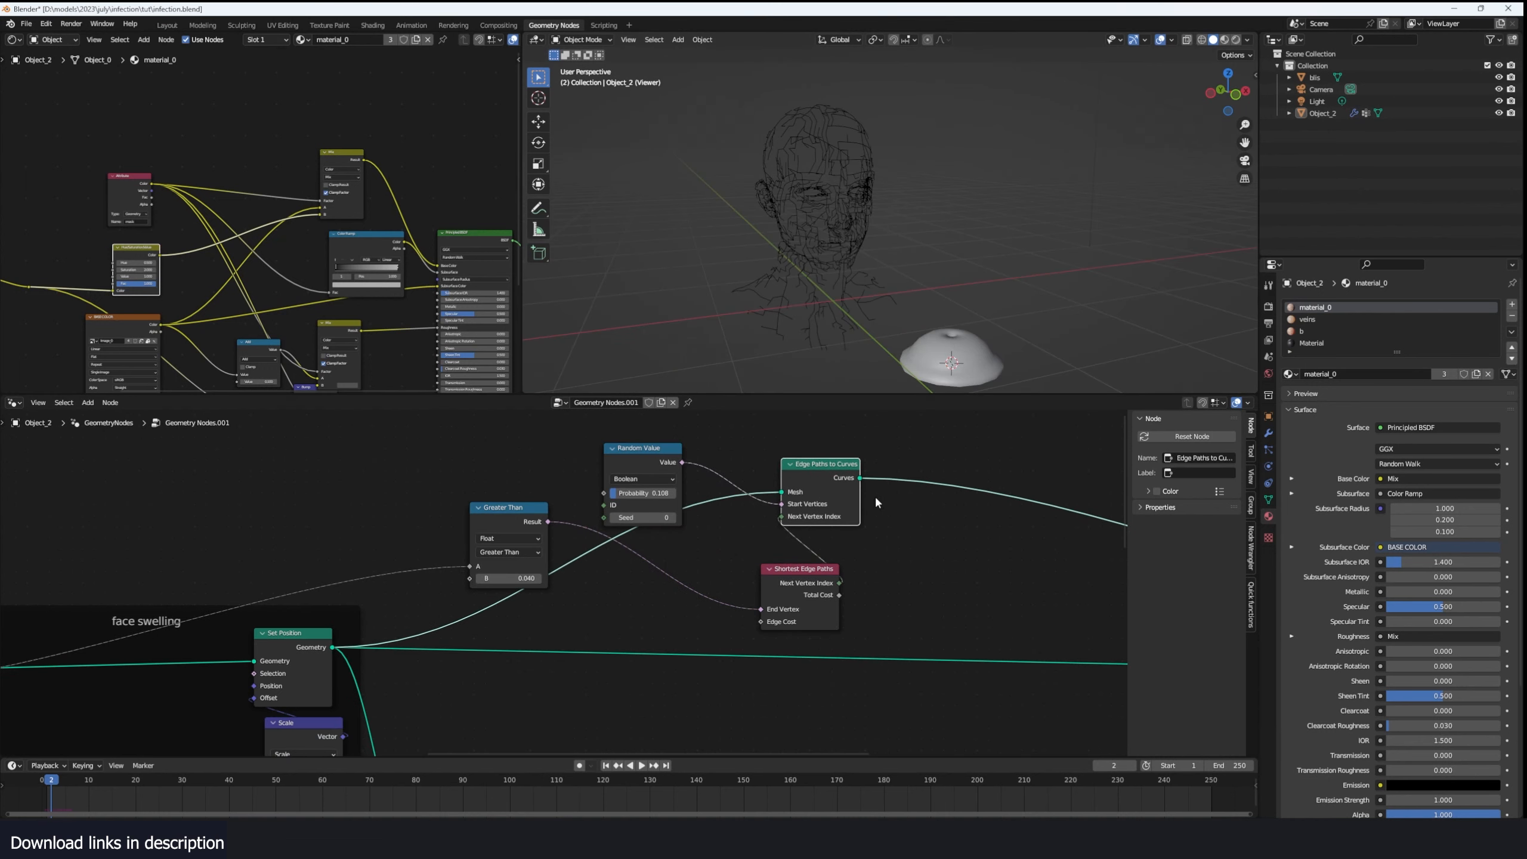
{"action": "left_click", "coordinate": [797, 611]}
{"action": "left_click_drag", "start_coordinate": [770, 569], "coordinate": [709, 572]}
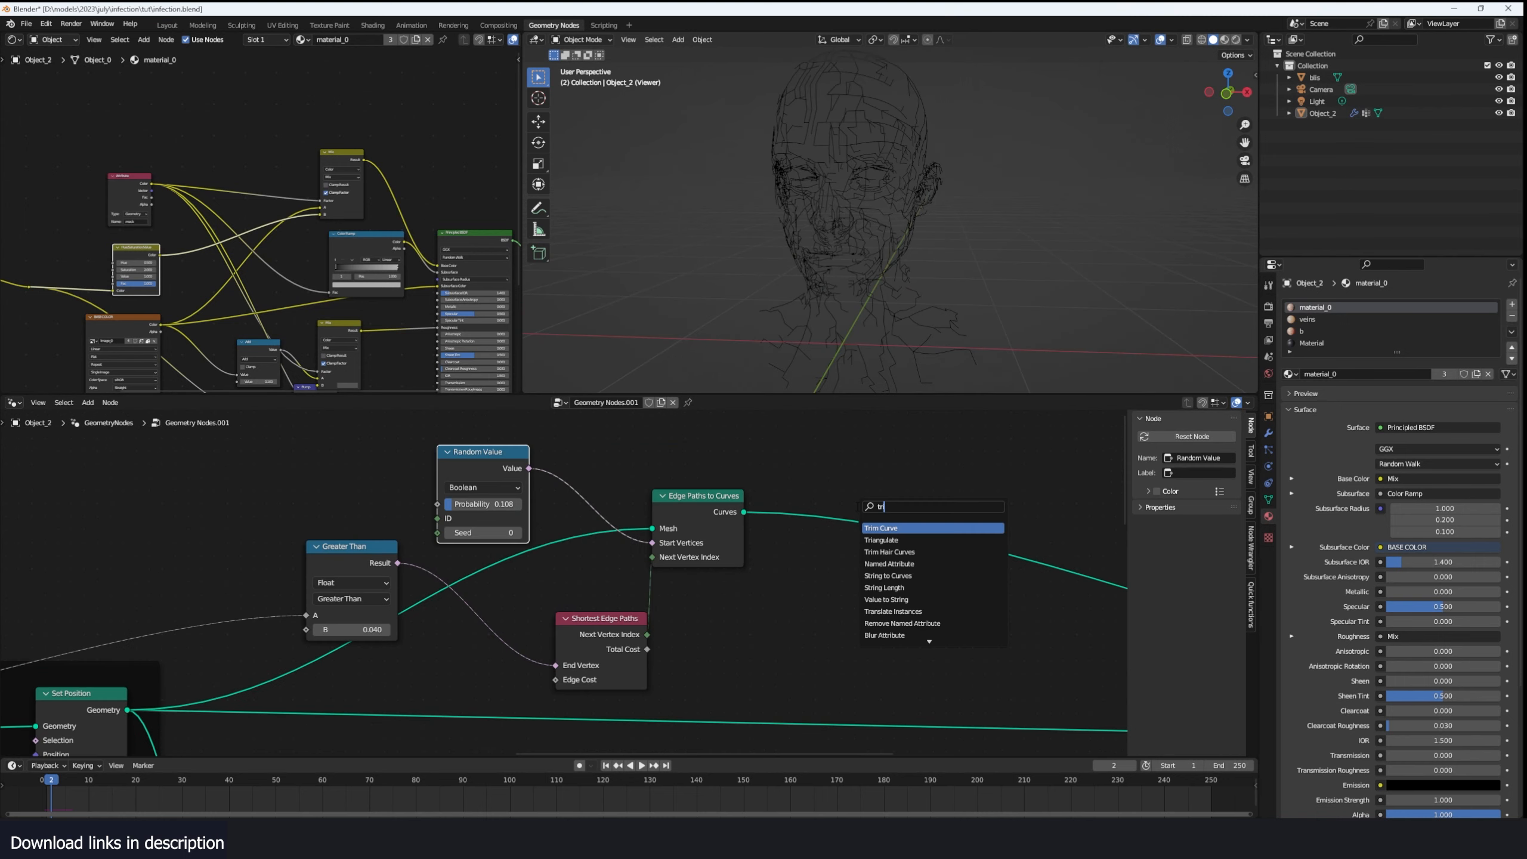
- Insert a Trim Curve node between Edge Paths to Curves and the Viewer, and test its End factor
{"action": "type", "text": "m"}
{"action": "key", "text": "Return"}
{"action": "left_click", "coordinate": [839, 495]}
{"action": "mouse_move", "coordinate": [907, 594]}
{"action": "left_mouse_down"}
{"action": "mouse_move", "coordinate": [829, 594]}
{"action": "mouse_move", "coordinate": [917, 594]}
{"action": "left_mouse_up"}
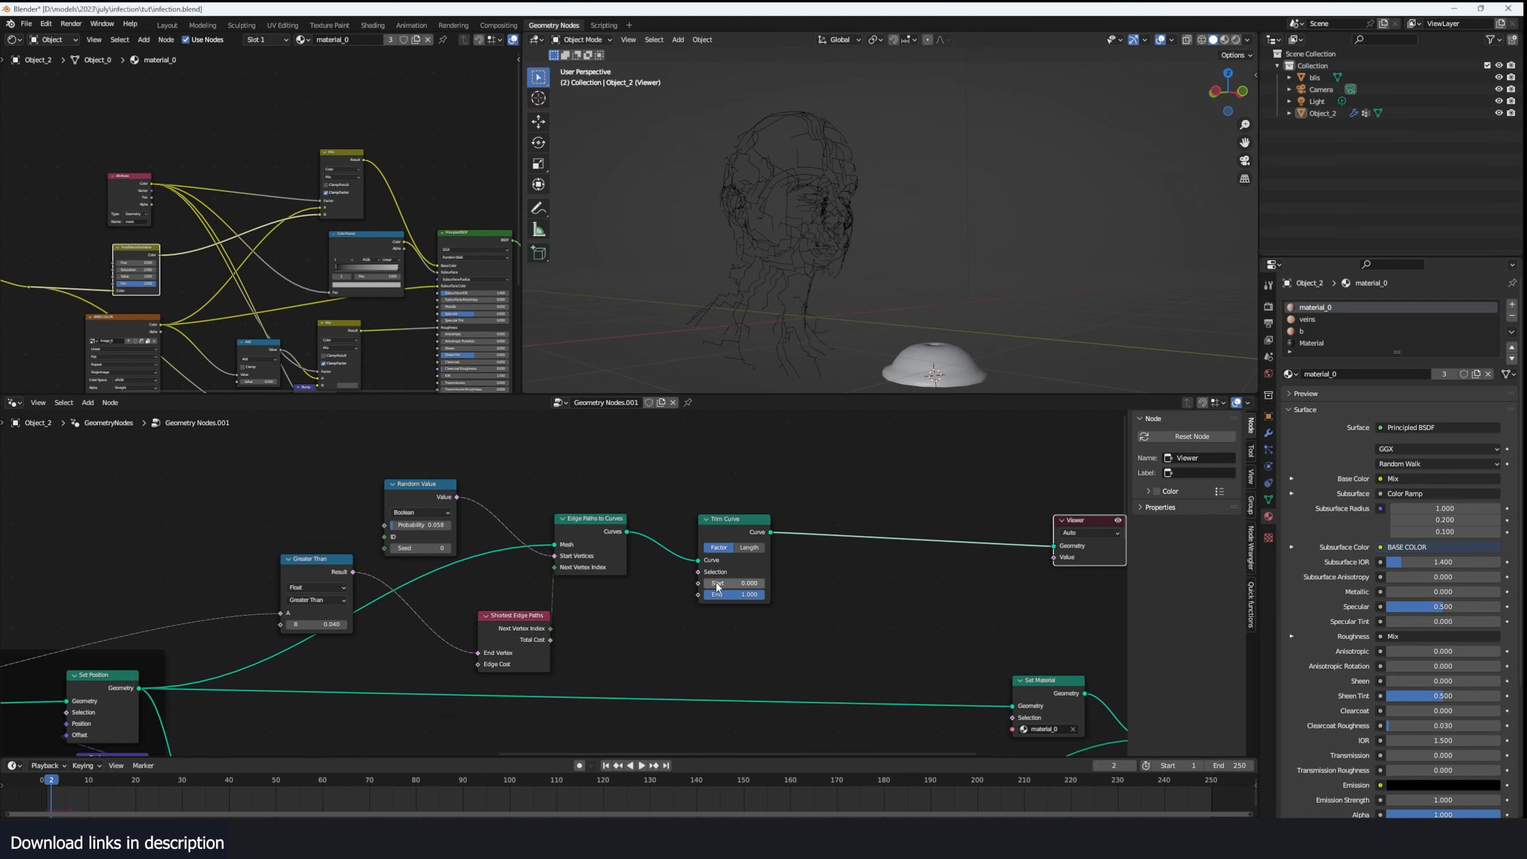
{"action": "mouse_move", "coordinate": [752, 594]}
{"action": "left_mouse_down"}
{"action": "mouse_move", "coordinate": [709, 594]}
{"action": "mouse_move", "coordinate": [768, 594]}
{"action": "left_mouse_up"}
{"action": "scroll", "coordinate": [565, 590], "scroll_direction": "up", "scroll_amount": 1}
- Preview the Greater Than result on the path curves and inspect the head from the side
{"action": "left_click", "coordinate": [314, 575], "text": "ctrl+shift"}
{"action": "middle_click_drag", "start_coordinate": [854, 240], "coordinate": [842, 174]}
{"action": "scroll", "coordinate": [445, 609], "scroll_direction": "up", "scroll_amount": 2}
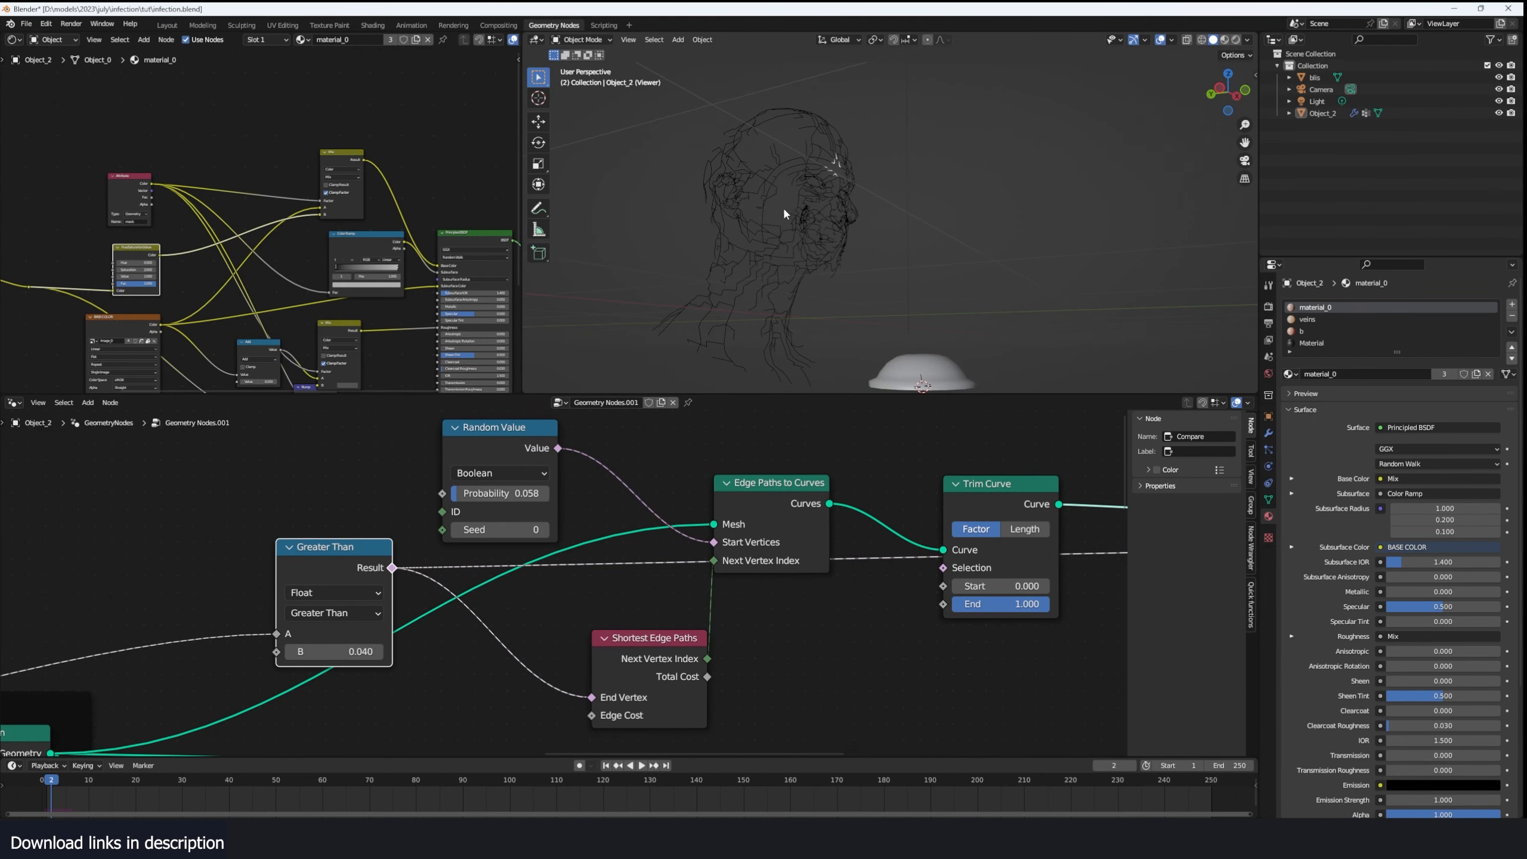
{"action": "middle_click_drag", "start_coordinate": [784, 214], "coordinate": [713, 192]}
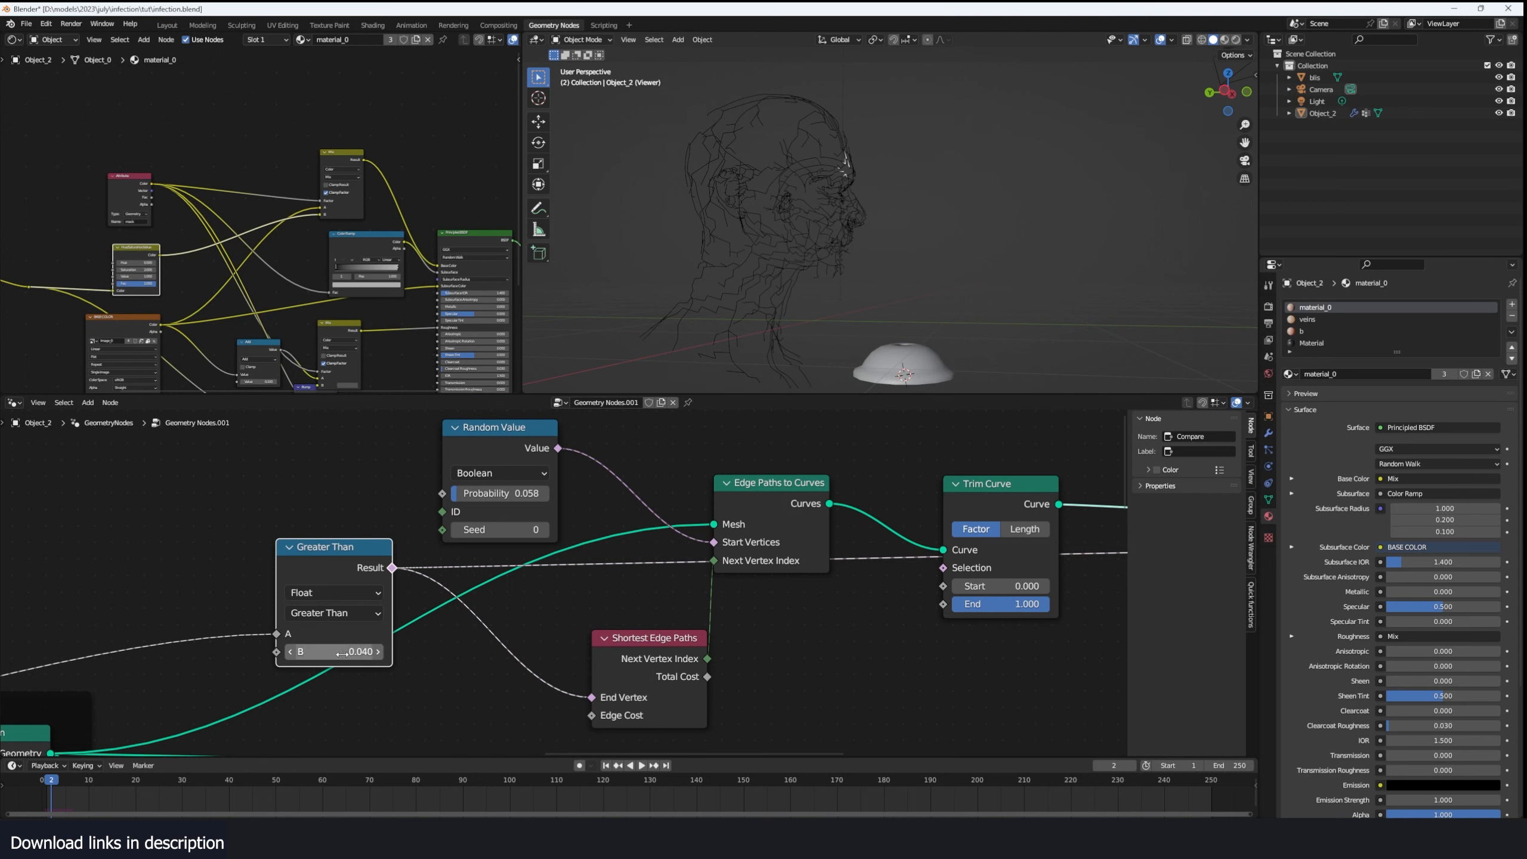
- Set the Greater Than node's B to 0.010 and inspect the selected end points around the head
{"action": "left_click_drag", "start_coordinate": [344, 653], "coordinate": [326, 654]}
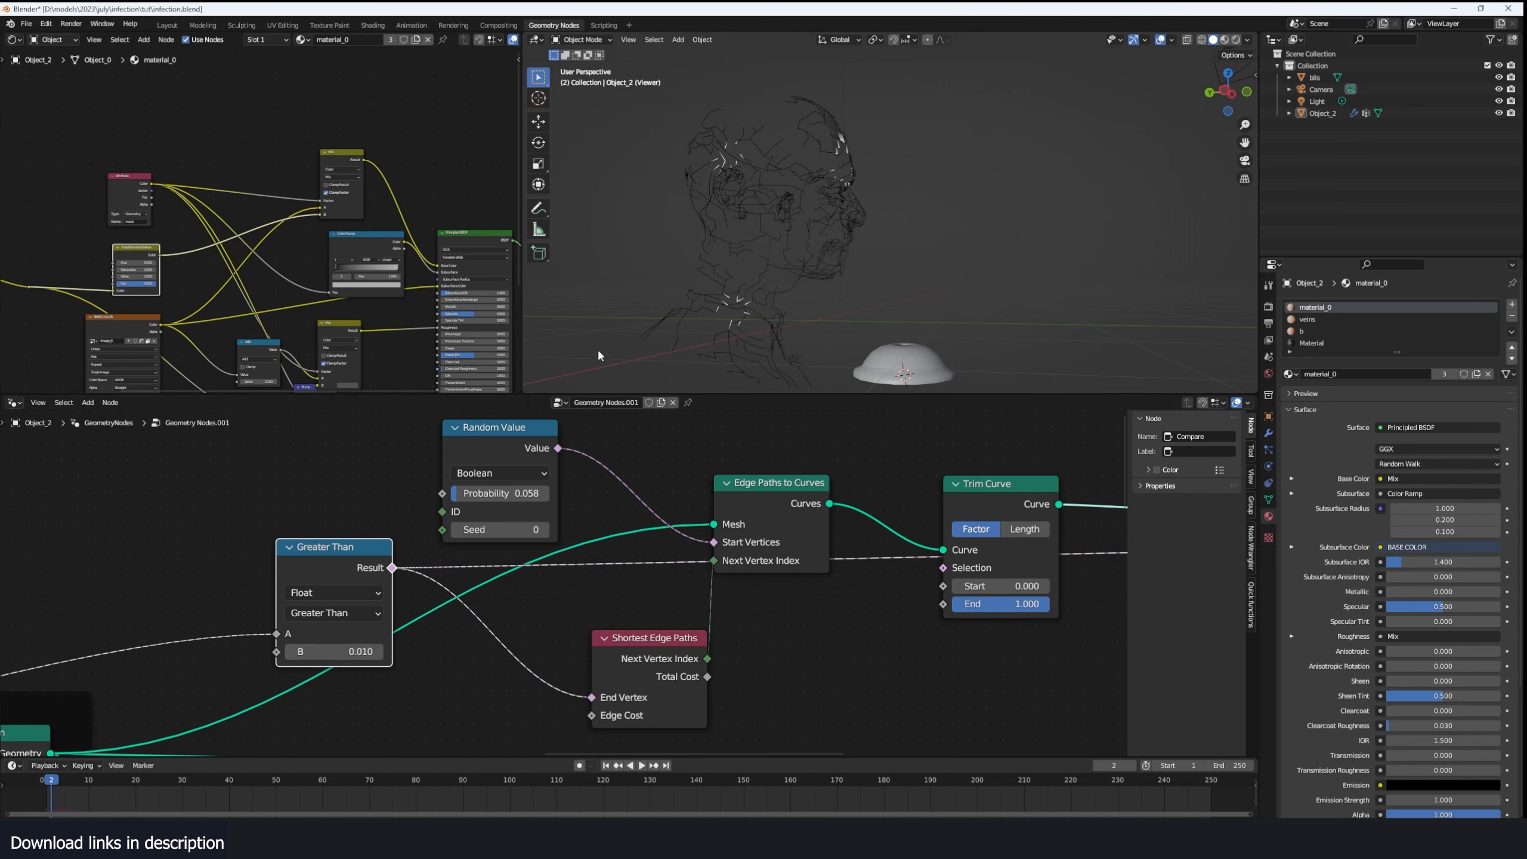
{"action": "mouse_move", "coordinate": [751, 315]}
{"action": "middle_mouse_down"}
{"action": "mouse_move", "coordinate": [732, 328]}
{"action": "mouse_move", "coordinate": [753, 319]}
{"action": "middle_mouse_up"}
{"action": "middle_click_drag", "start_coordinate": [748, 172], "coordinate": [831, 182]}
{"action": "scroll", "coordinate": [761, 297], "scroll_direction": "up", "scroll_amount": 2}
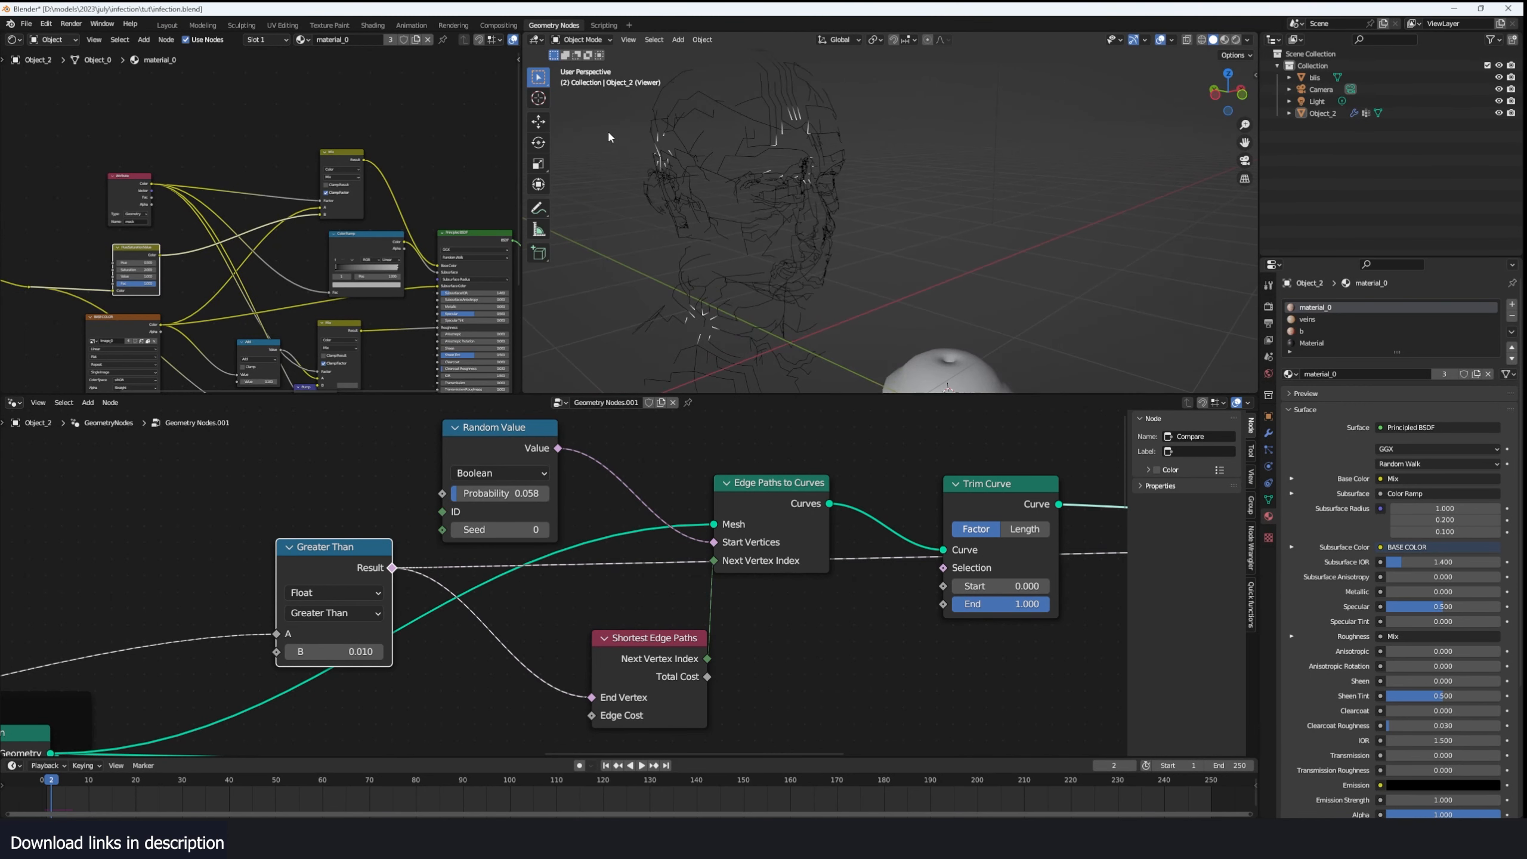
- Show the object's modifier settings, set the Random Value probability to 0.242, and set Trim Curve's Start factor to 0.917
{"action": "left_click", "coordinate": [1270, 433]}
{"action": "scroll", "coordinate": [723, 583], "scroll_direction": "down", "scroll_amount": 2}
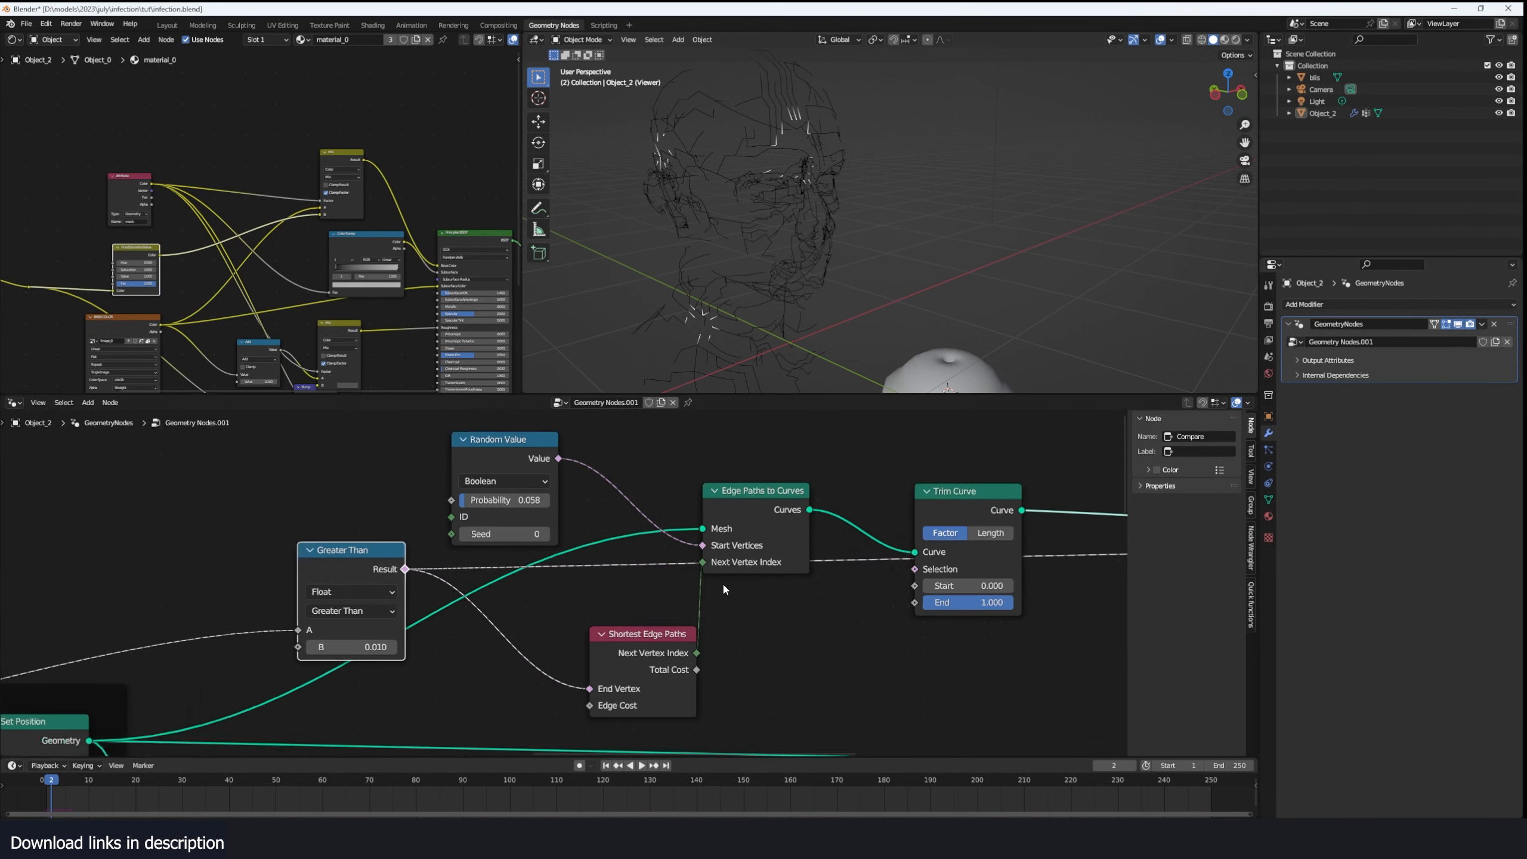
{"action": "left_click_drag", "start_coordinate": [792, 578], "coordinate": [736, 560]}
{"action": "scroll", "coordinate": [637, 513], "scroll_direction": "up", "scroll_amount": 2}
{"action": "left_click_drag", "start_coordinate": [358, 480], "coordinate": [372, 481]}
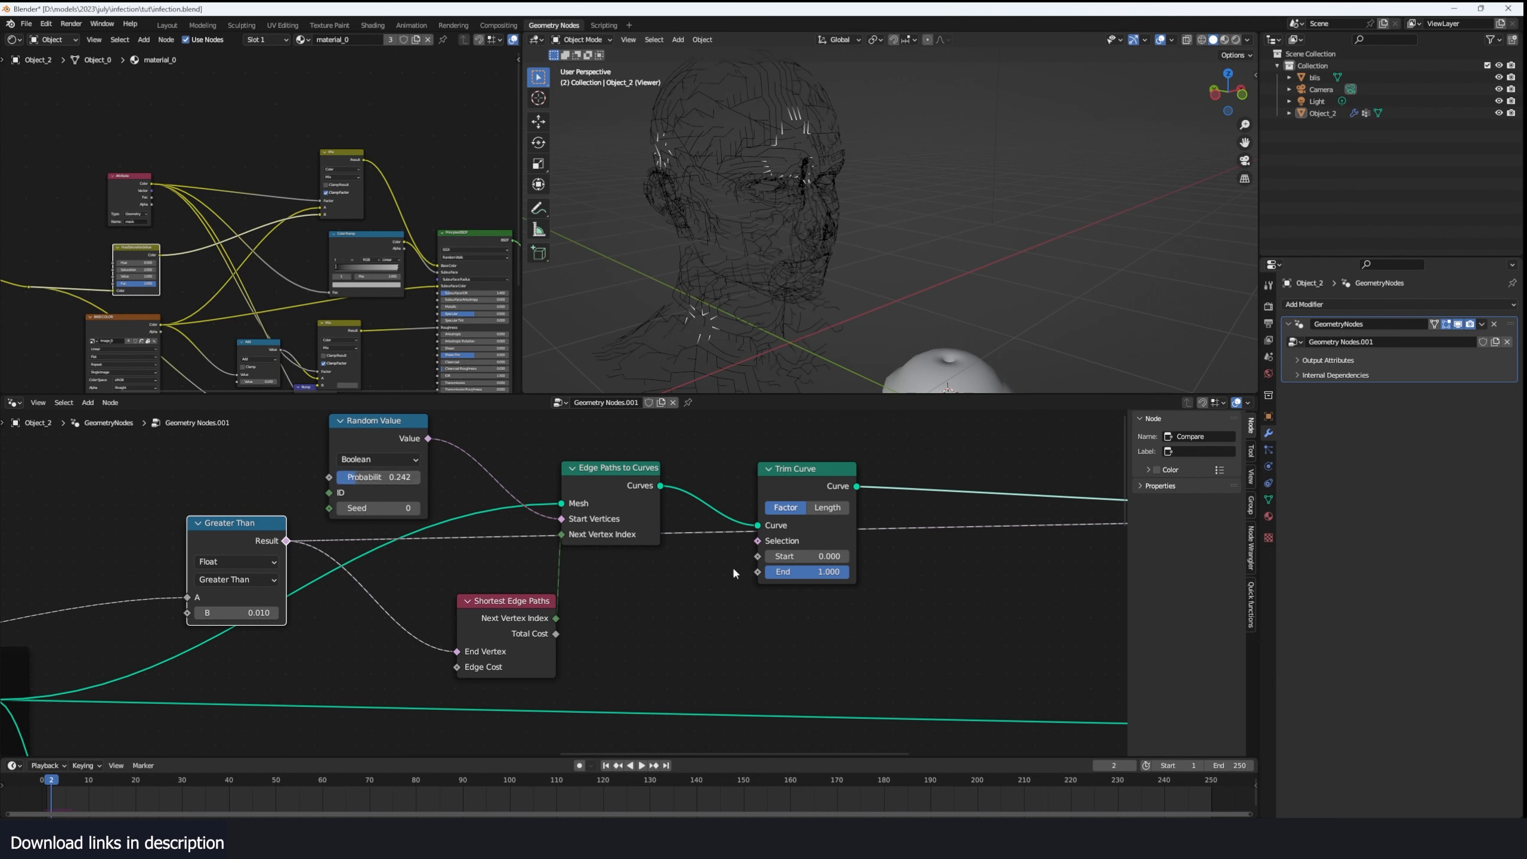
{"action": "left_click_drag", "start_coordinate": [833, 556], "coordinate": [911, 556]}
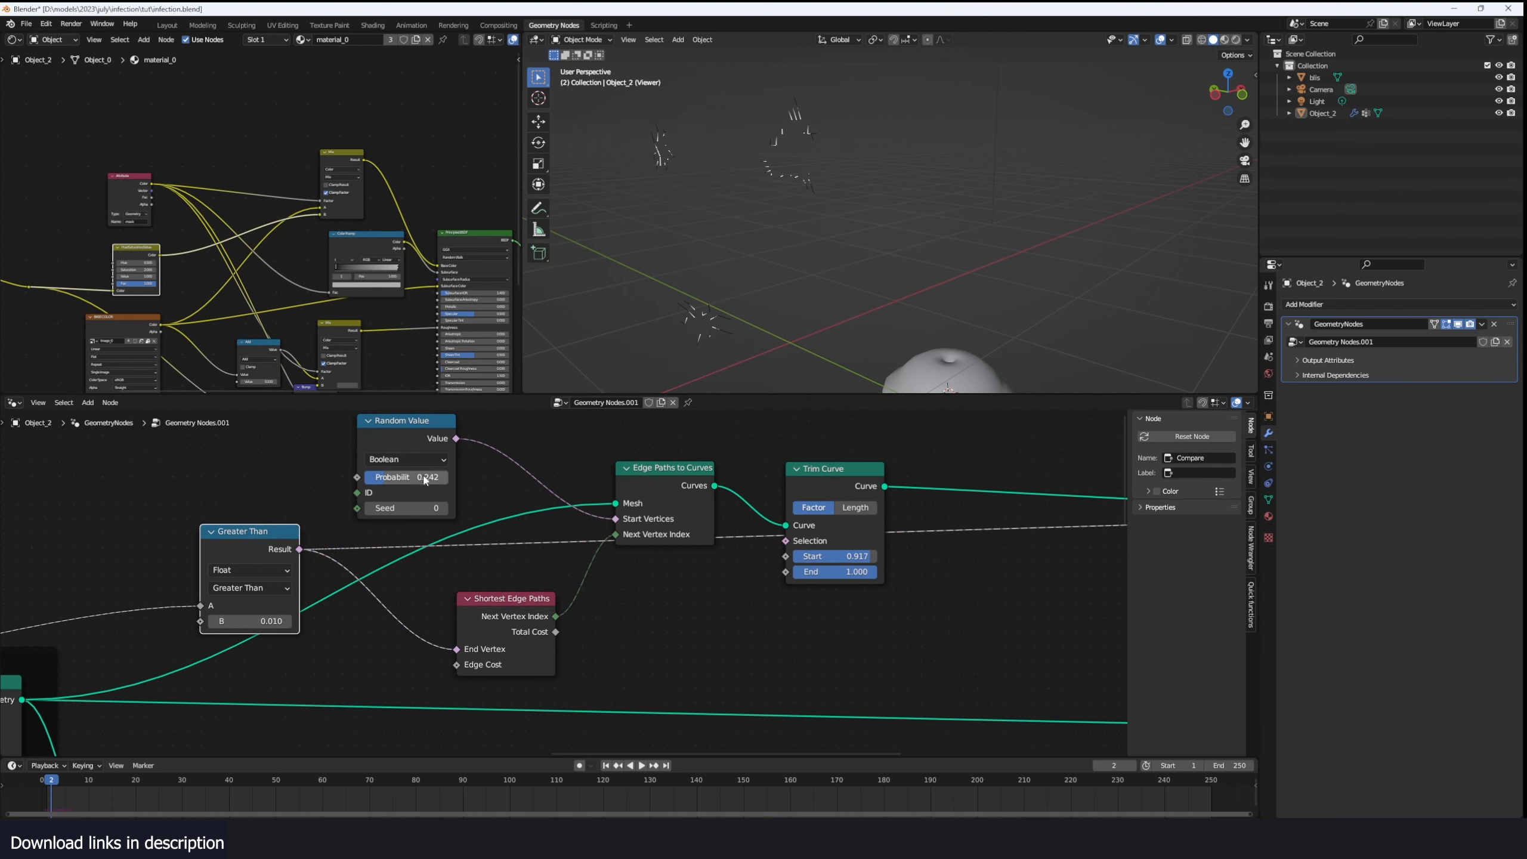
- Reposition the Random Value, Shortest Edge Paths and Greater Than nodes to space out the vein node layout
{"action": "left_click_drag", "start_coordinate": [421, 494], "coordinate": [385, 497]}
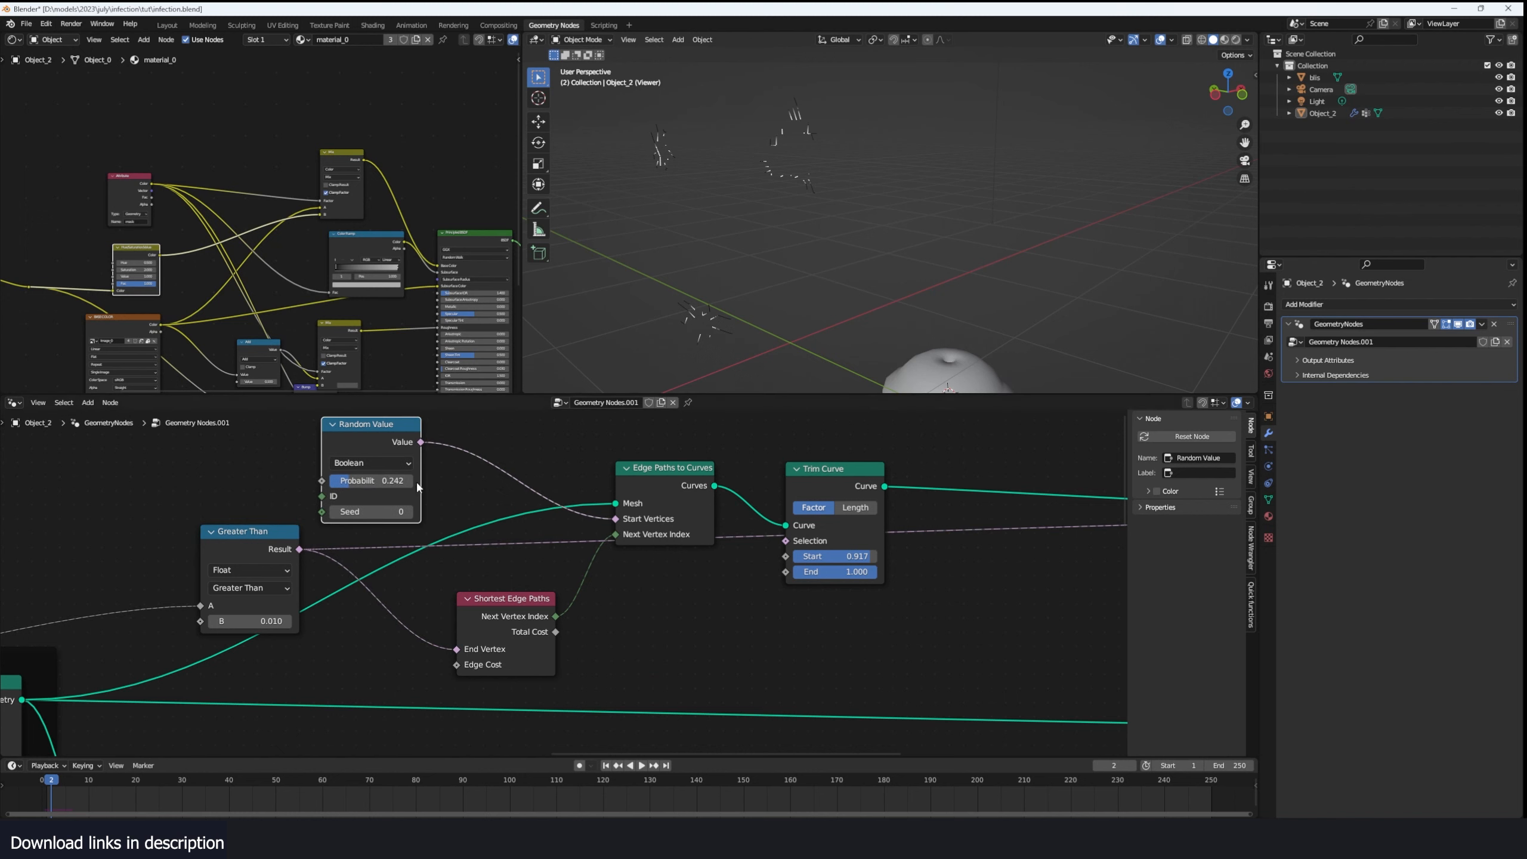
{"action": "left_click_drag", "start_coordinate": [507, 599], "coordinate": [511, 601]}
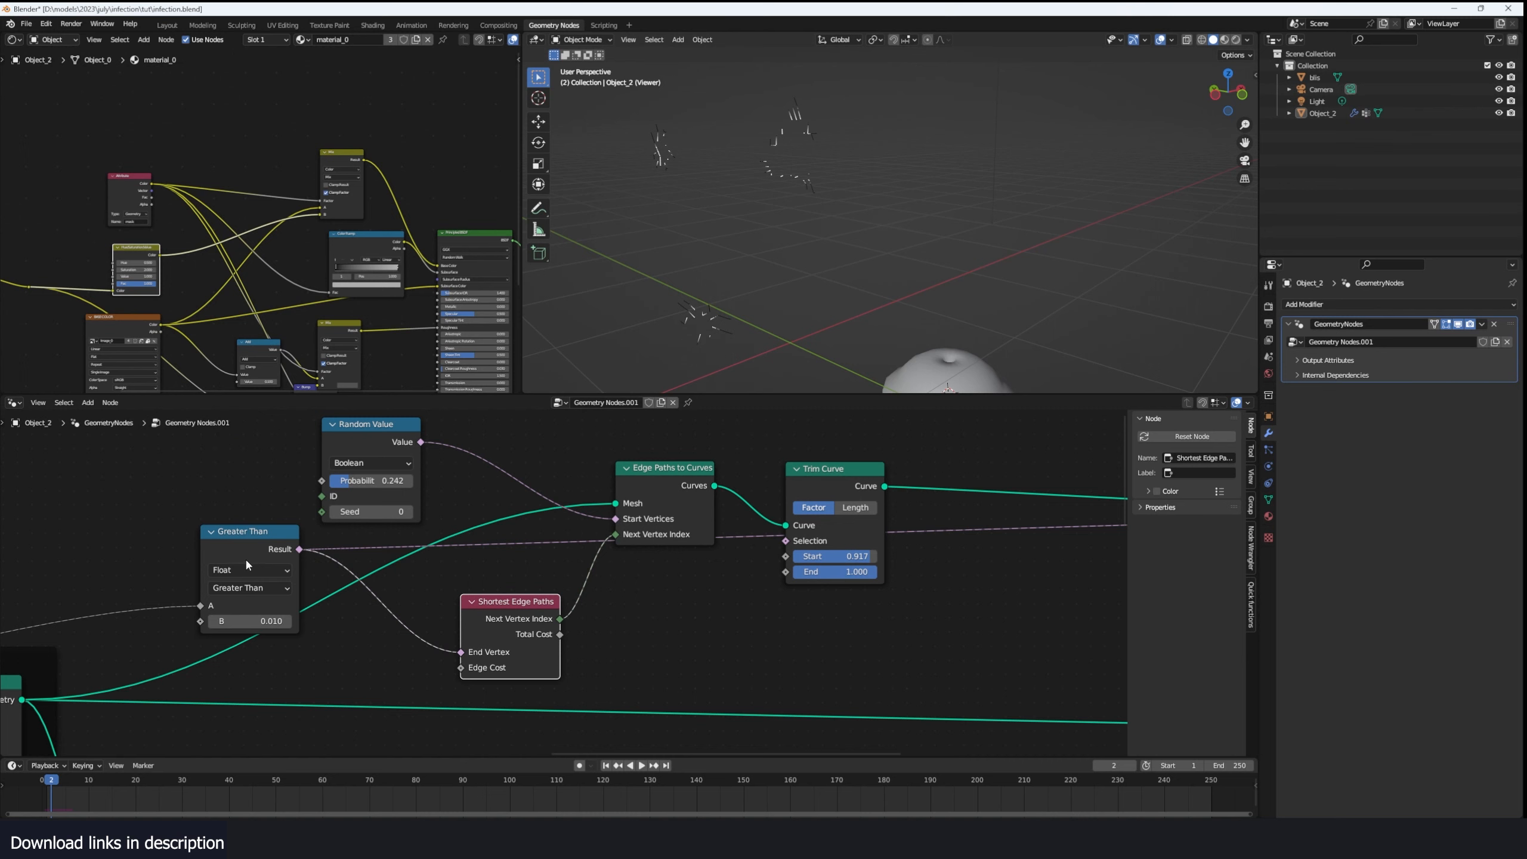
{"action": "left_click_drag", "start_coordinate": [247, 563], "coordinate": [244, 566]}
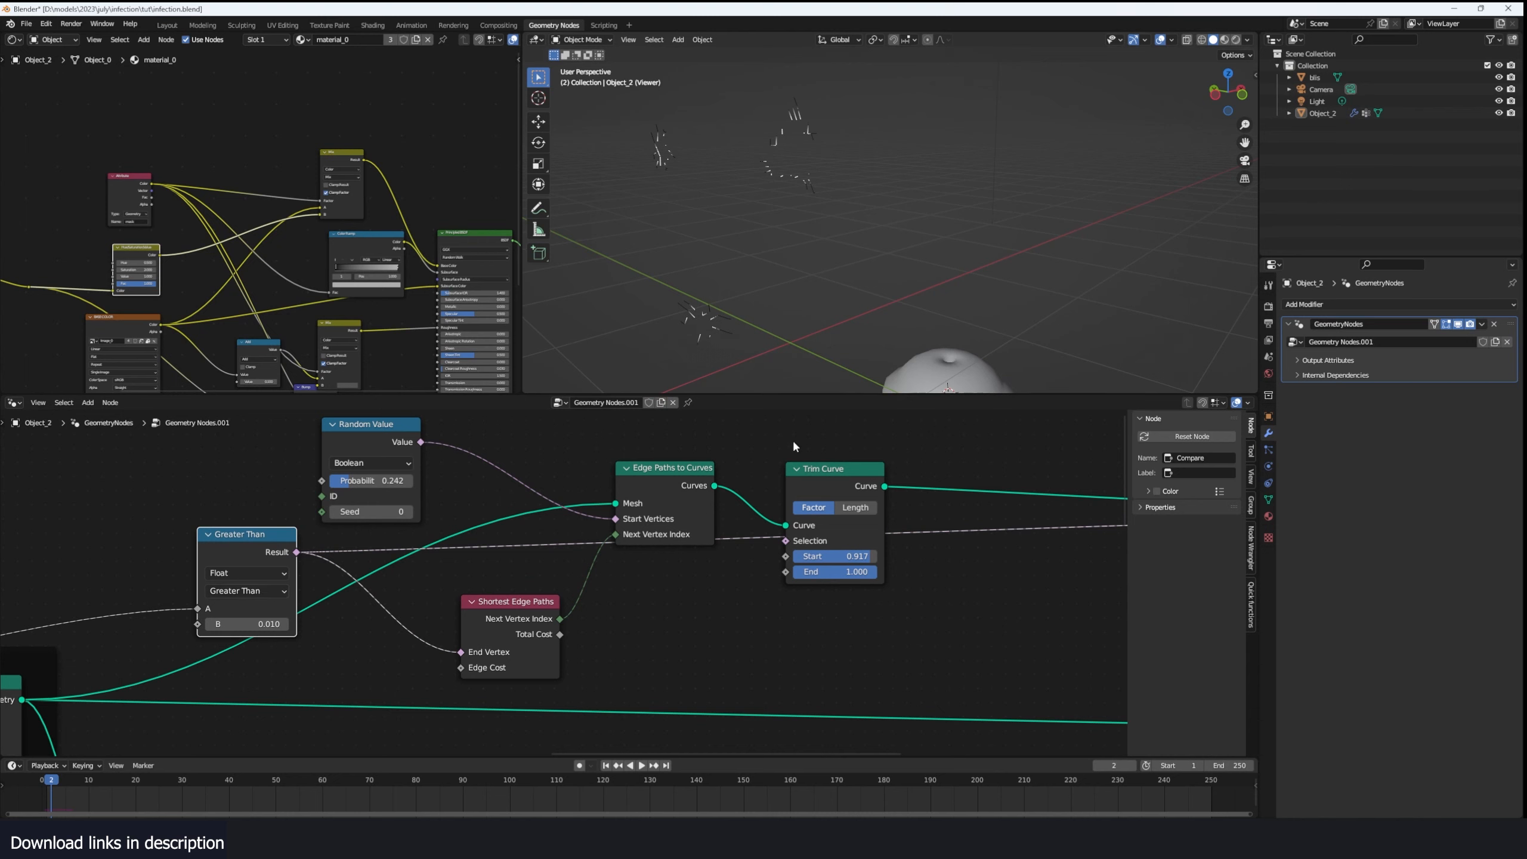
- Set the Trim Curve's Start factor to 0.242 and inspect the trimmed paths from the side of the head
{"action": "left_click_drag", "start_coordinate": [870, 556], "coordinate": [814, 556]}
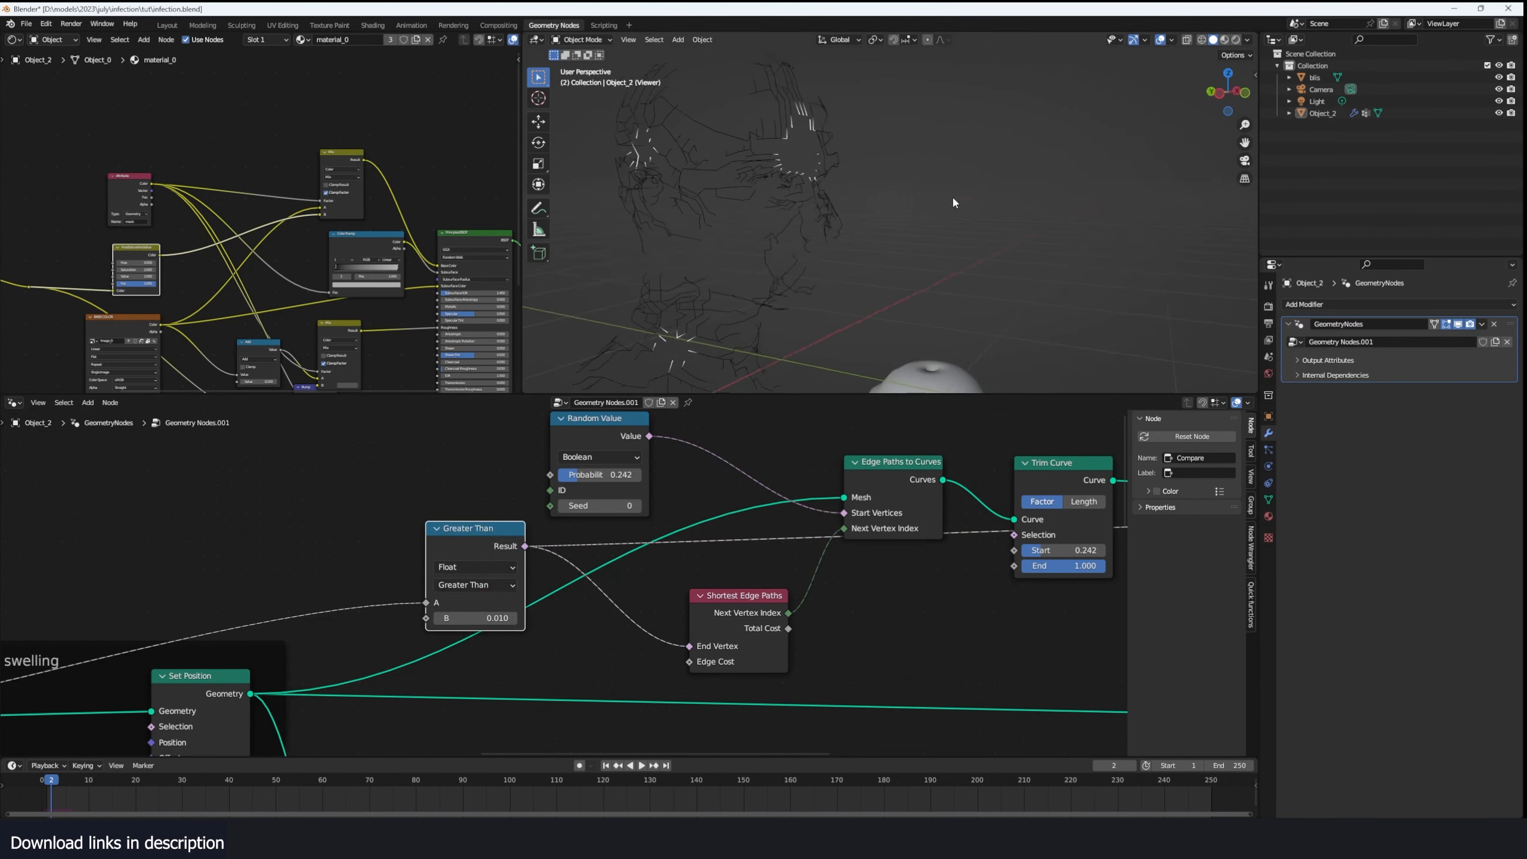
{"action": "middle_click_drag", "start_coordinate": [953, 201], "coordinate": [762, 194]}
{"action": "middle_click_drag", "start_coordinate": [738, 271], "coordinate": [633, 313]}
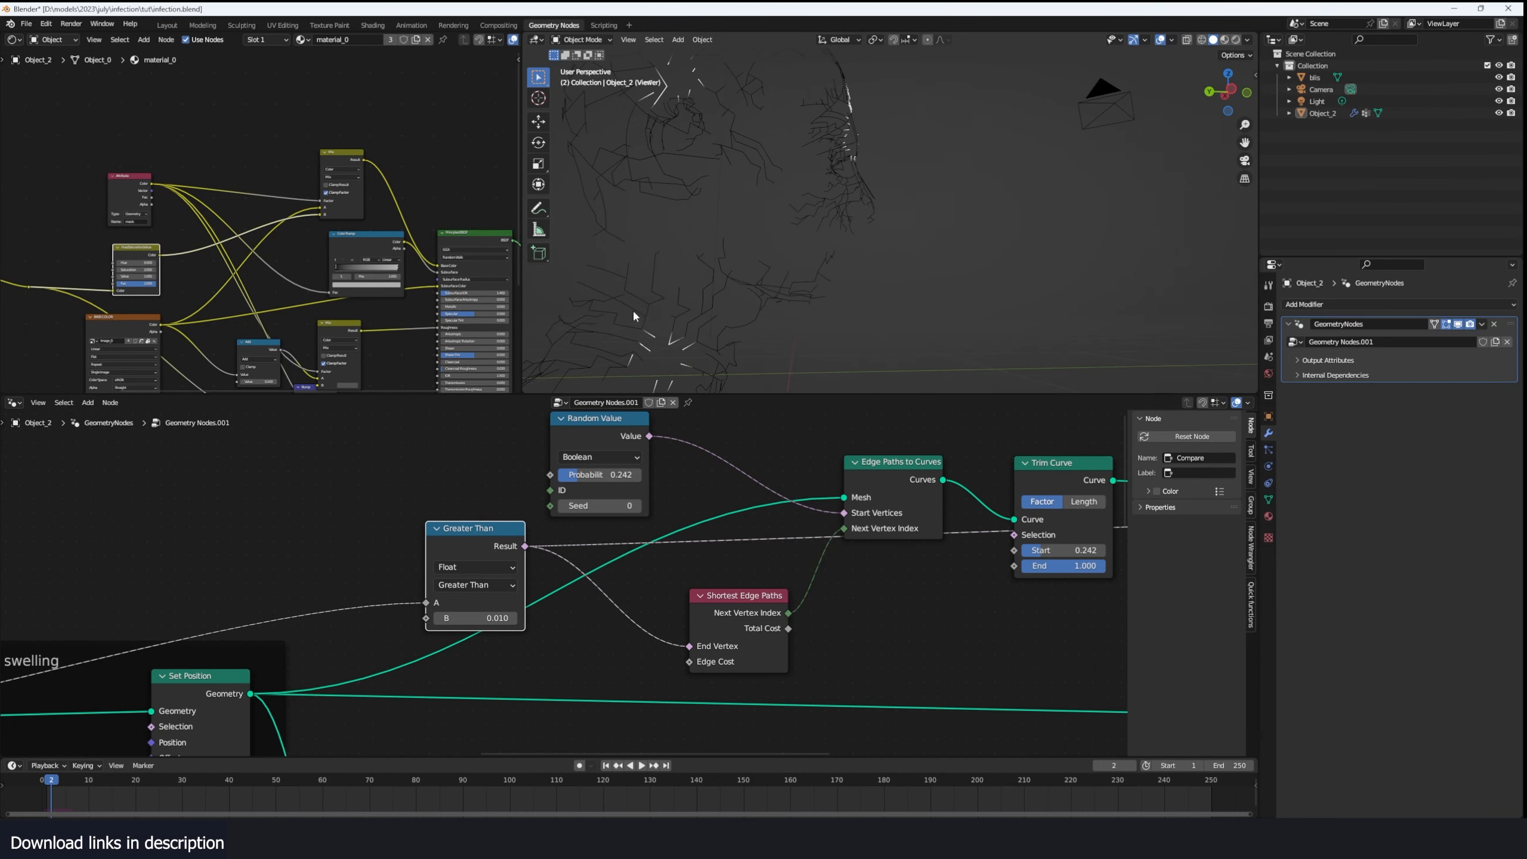
- Insert a Set Position node between Trim Curve and the Viewer
{"action": "middle_click_drag", "start_coordinate": [395, 476], "coordinate": [428, 476]}
{"action": "key", "text": "shift+a"}
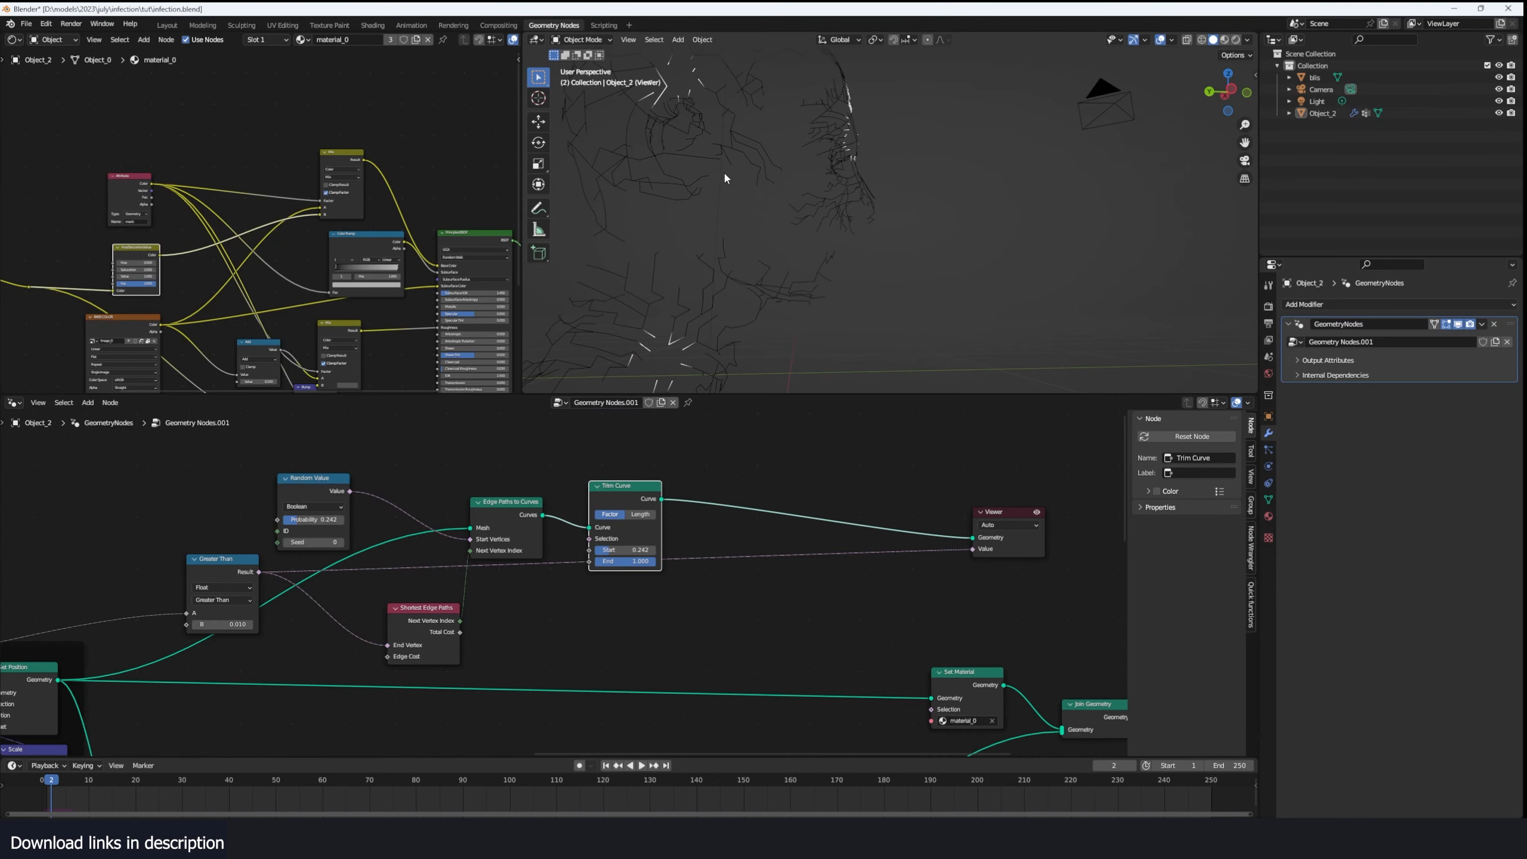
{"action": "middle_click_drag", "start_coordinate": [723, 172], "coordinate": [707, 203]}
{"action": "middle_click_drag", "start_coordinate": [738, 507], "coordinate": [720, 531]}
{"action": "key", "text": "shift+a"}
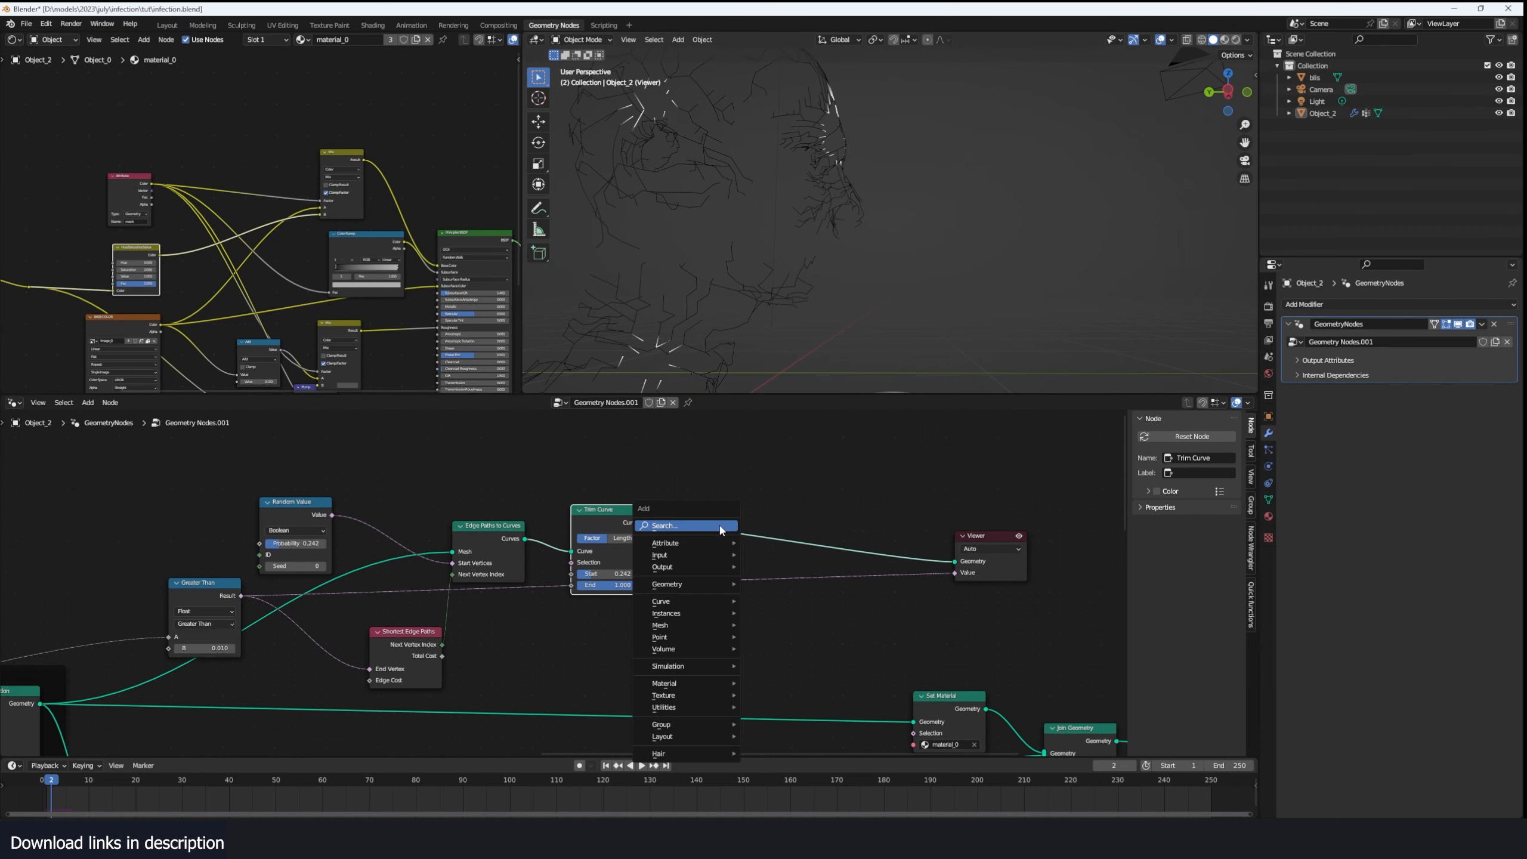
{"action": "left_click", "coordinate": [721, 530]}
{"action": "type", "text": "set"}
{"action": "left_click", "coordinate": [753, 571]}
{"action": "left_click", "coordinate": [774, 556]}
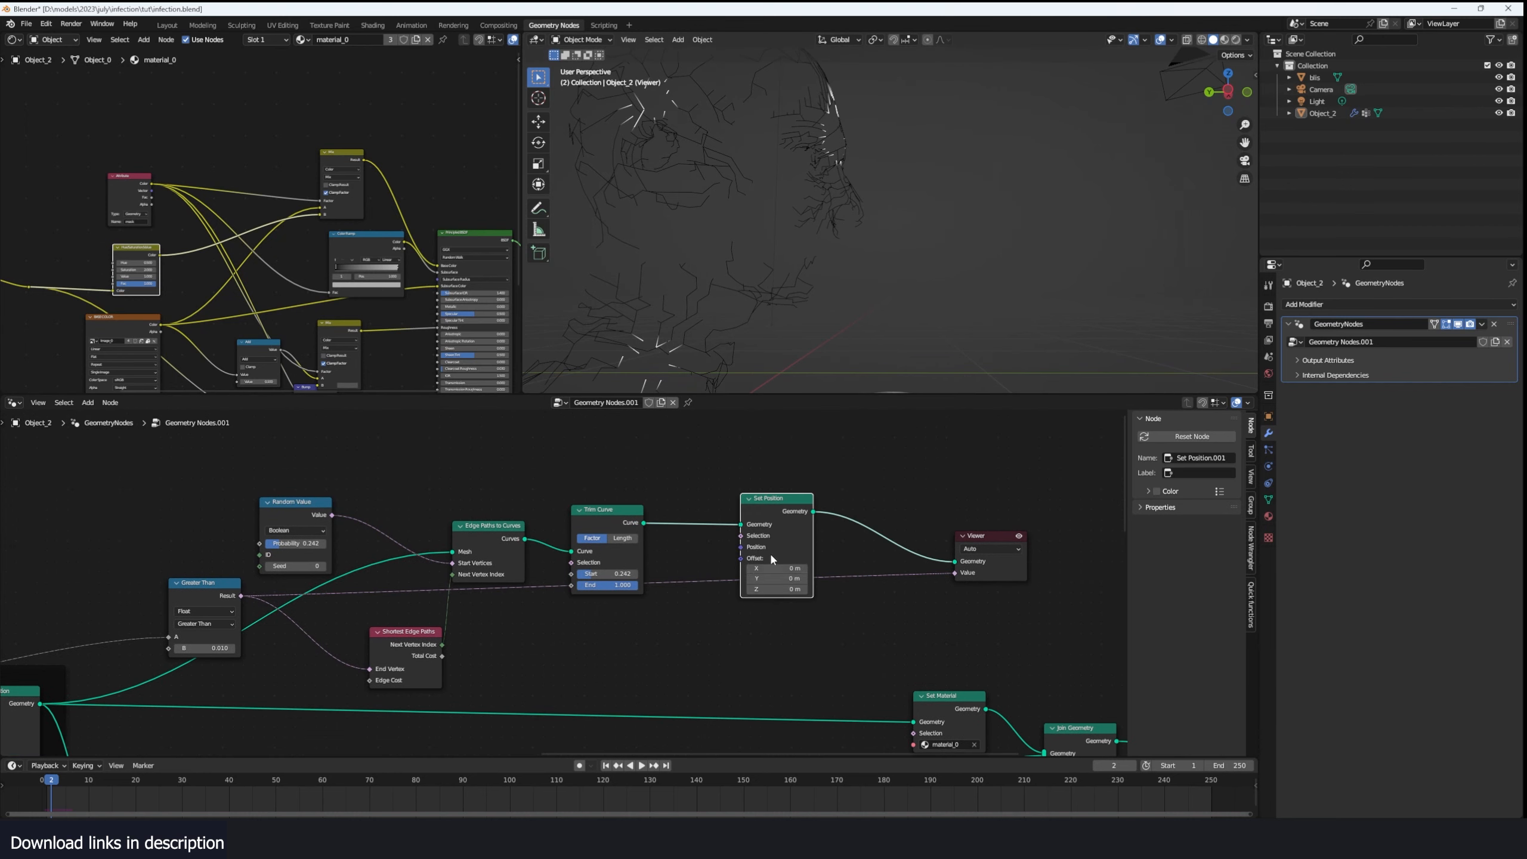
- Add a Position node and feed it into the new Set Position node's Position input
{"action": "scroll", "coordinate": [775, 560], "scroll_direction": "up", "scroll_amount": 1}
{"action": "key", "text": "shift+a"}
{"action": "left_click", "coordinate": [708, 569]}
{"action": "type", "text": "posi"}
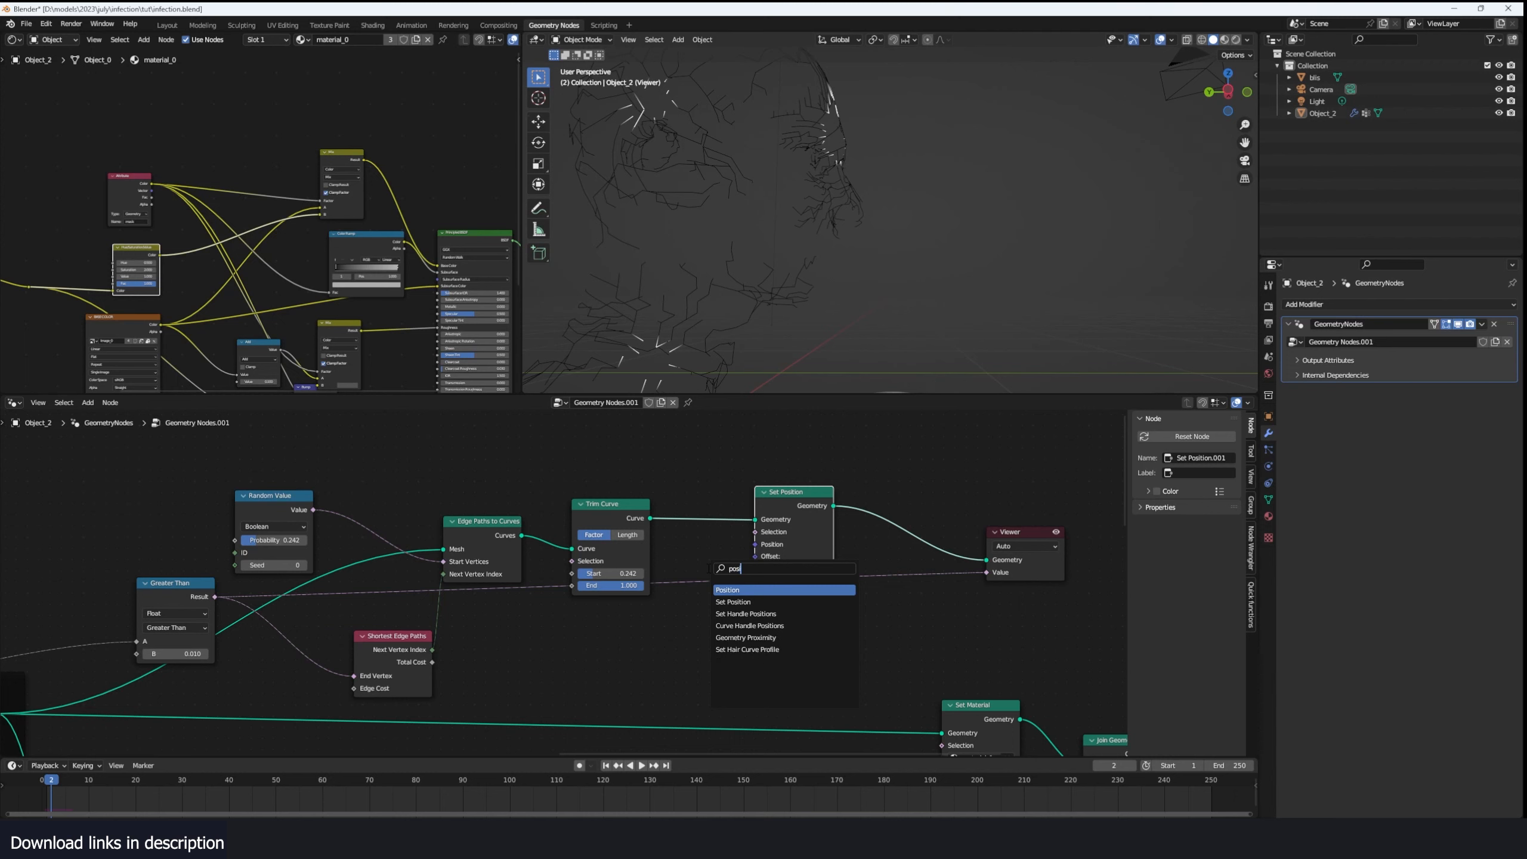
{"action": "key", "text": "Return"}
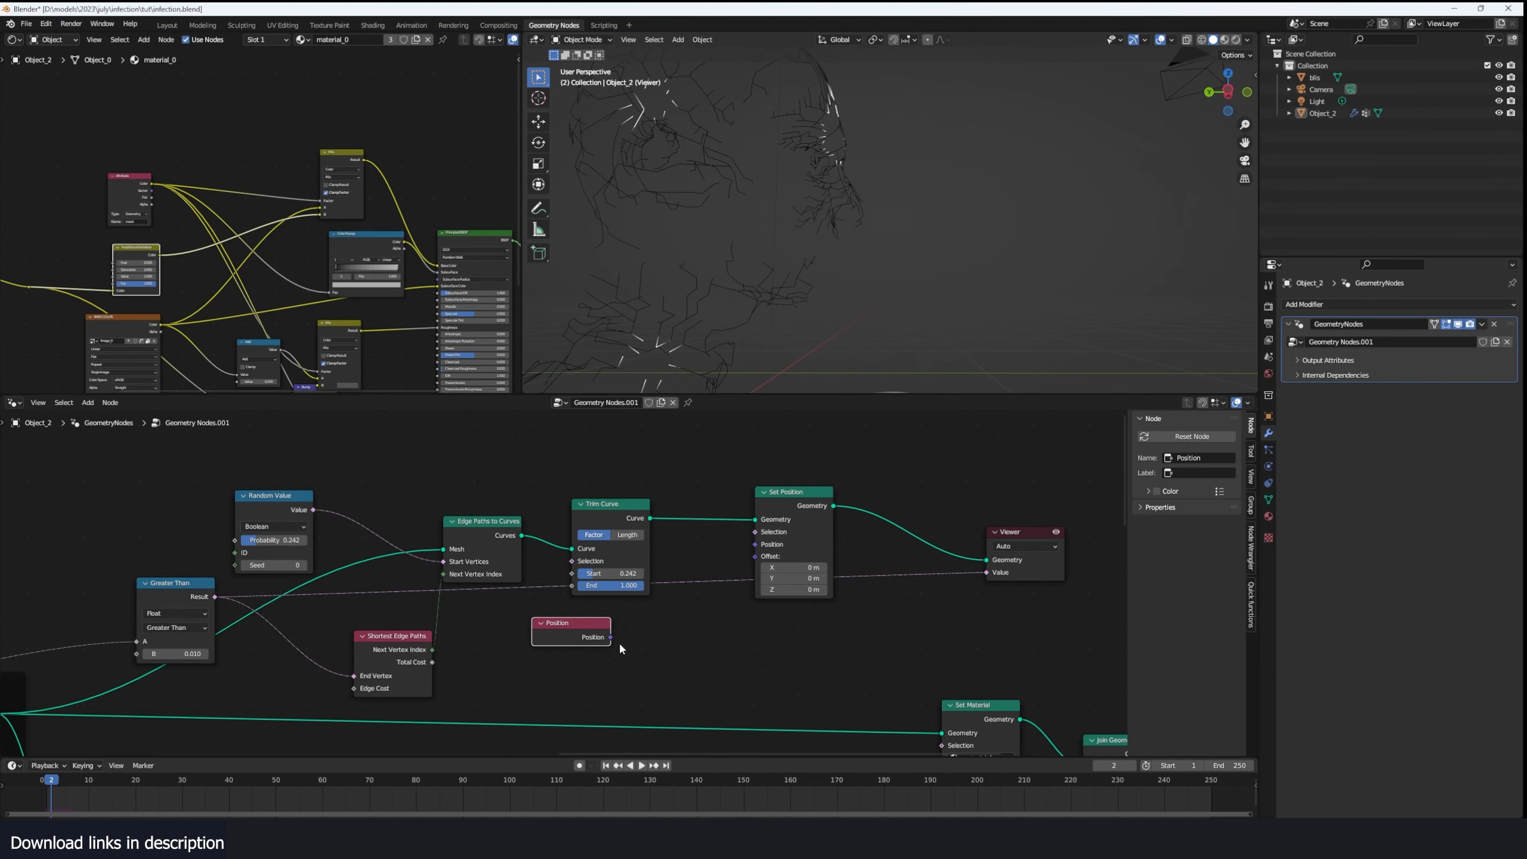
{"action": "left_click_drag", "start_coordinate": [610, 641], "coordinate": [752, 549]}
- Insert a Blur Attribute node between Position and Set Position, set to Vector with 1 iteration, to smooth the curves
{"action": "type", "text": "blur"}
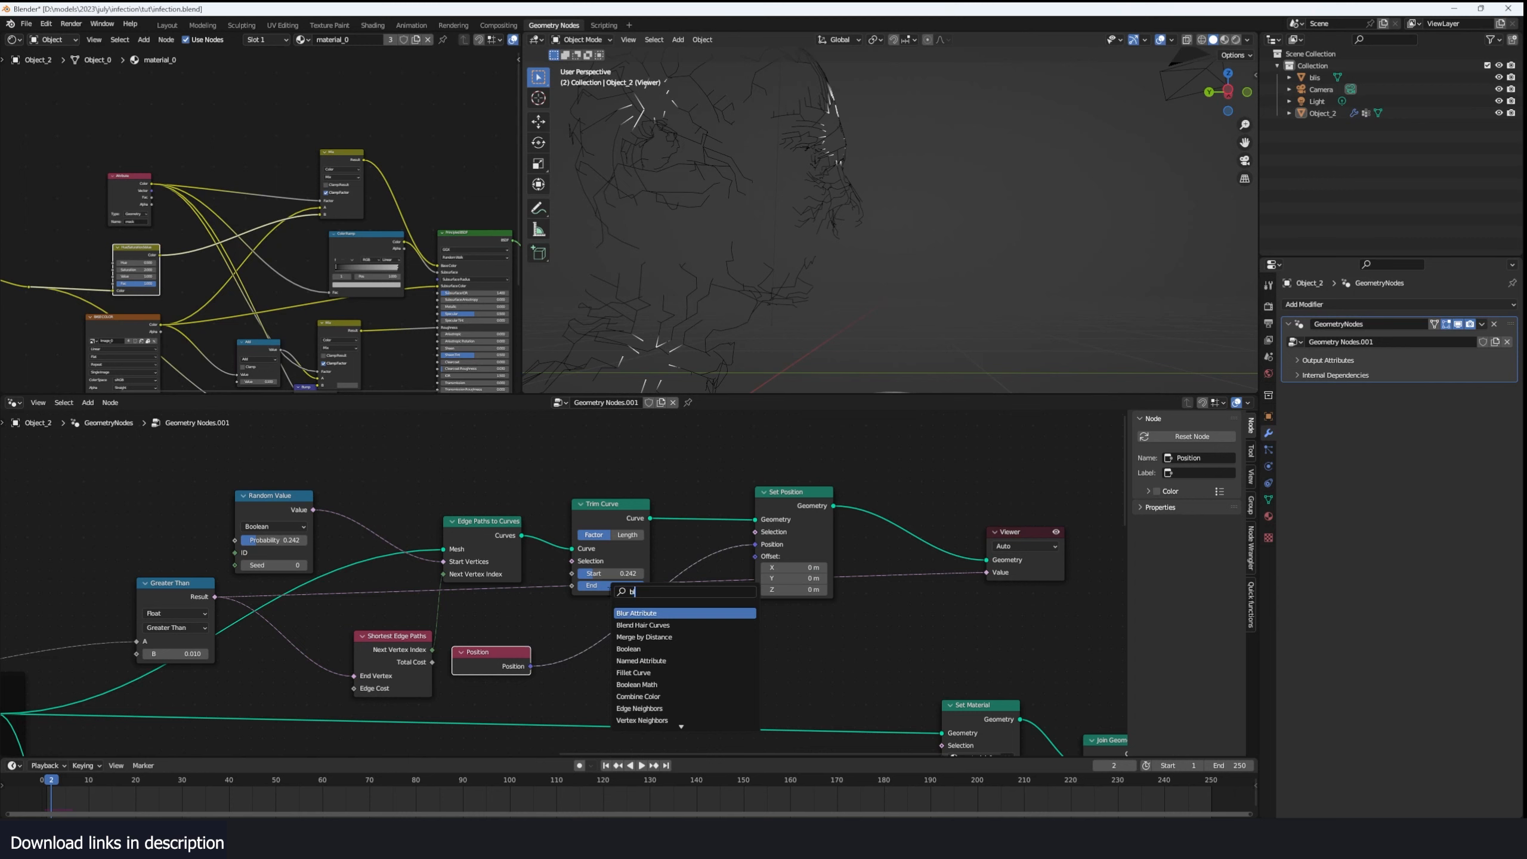
{"action": "key", "text": "Return"}
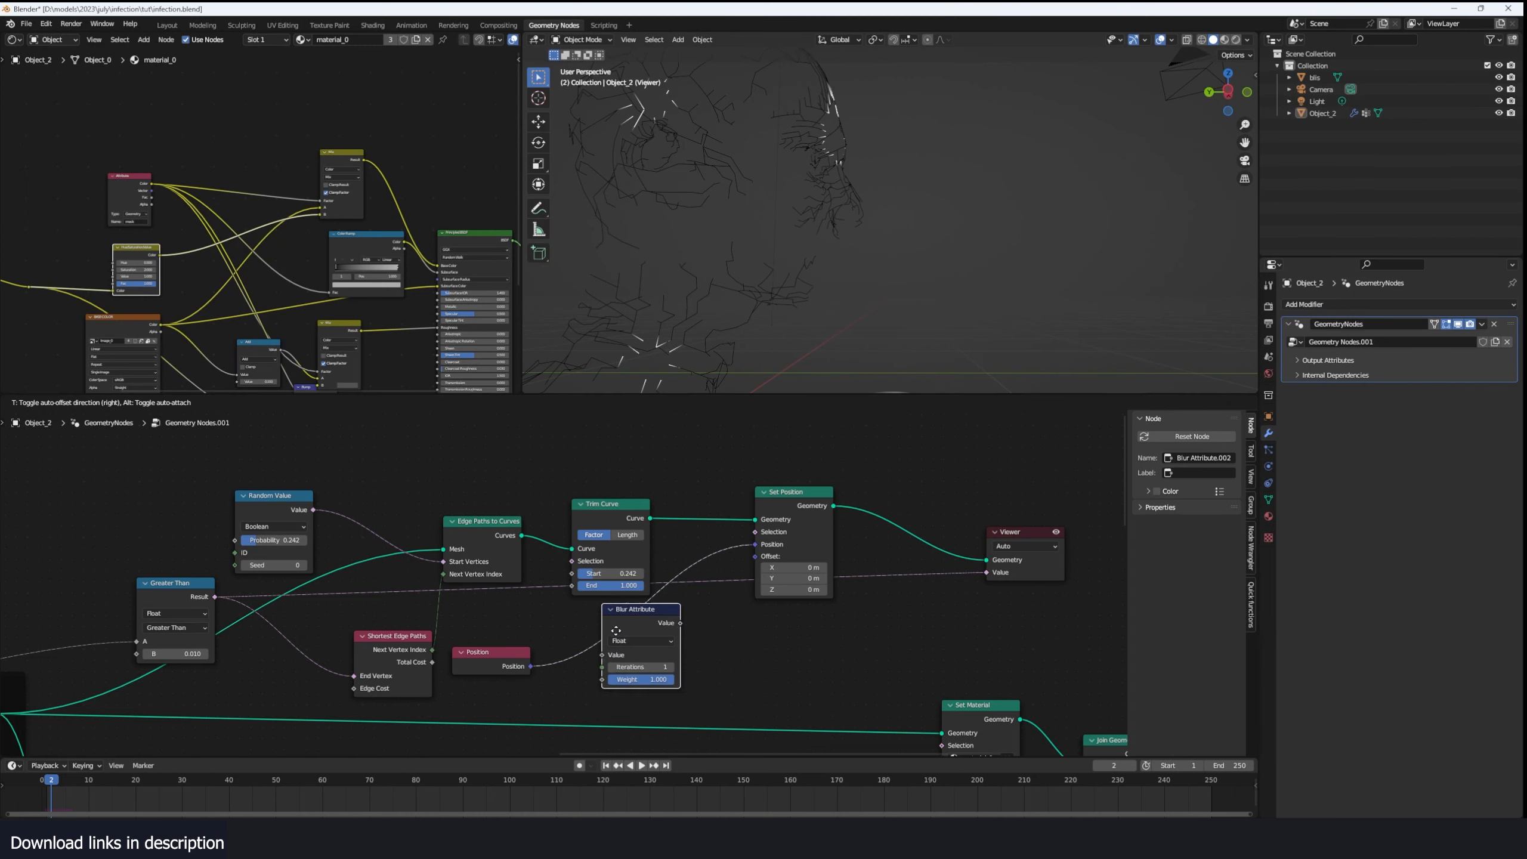
{"action": "left_click", "coordinate": [619, 615]}
{"action": "left_click", "coordinate": [624, 644]}
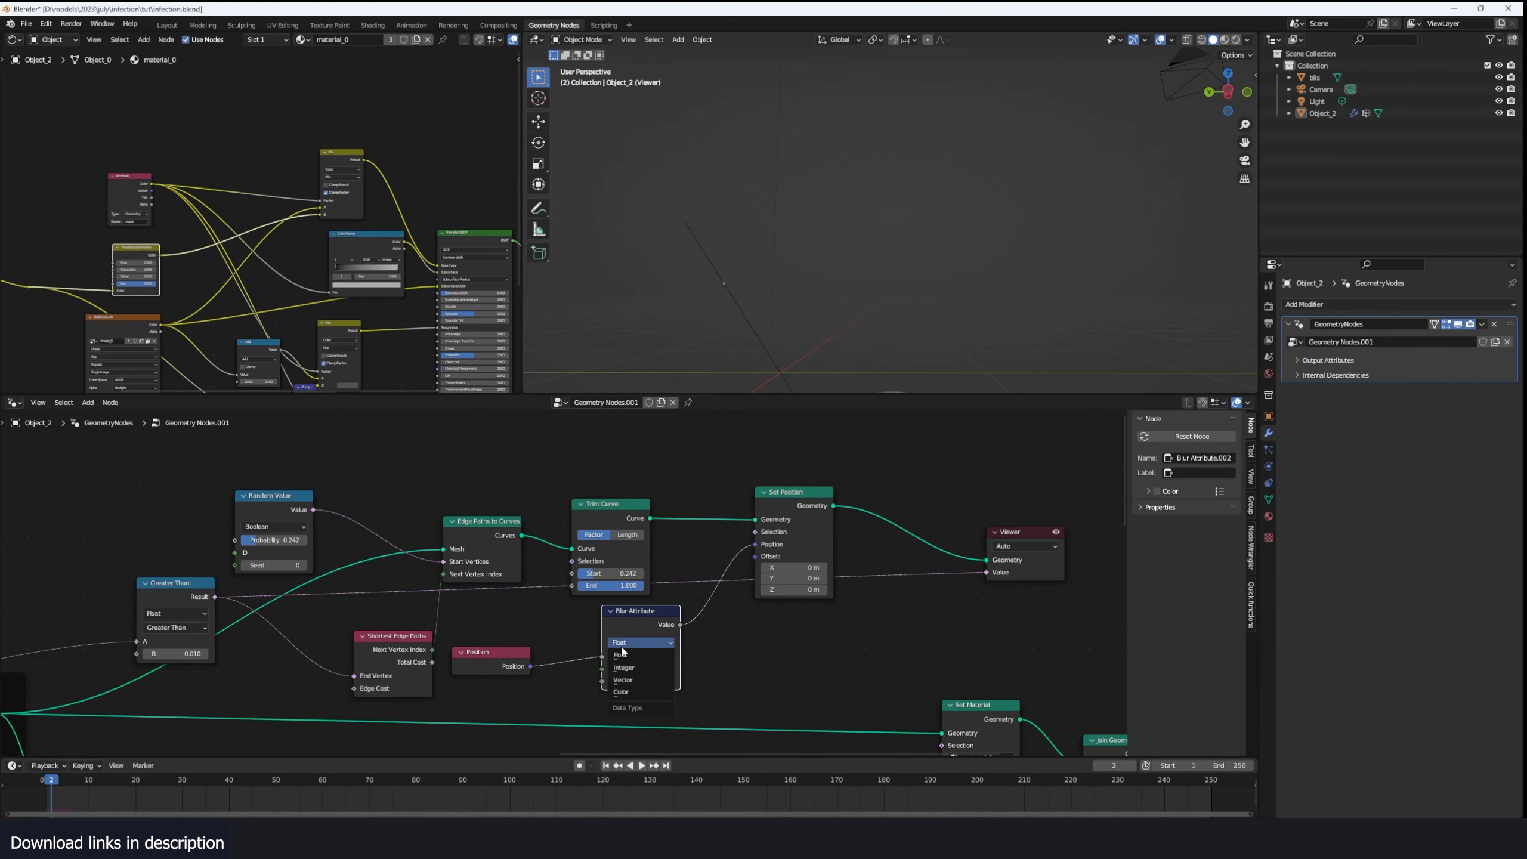
{"action": "left_click", "coordinate": [623, 680]}
{"action": "left_click", "coordinate": [484, 652]}
{"action": "left_click", "coordinate": [671, 669]}
{"action": "left_click", "coordinate": [671, 669]}
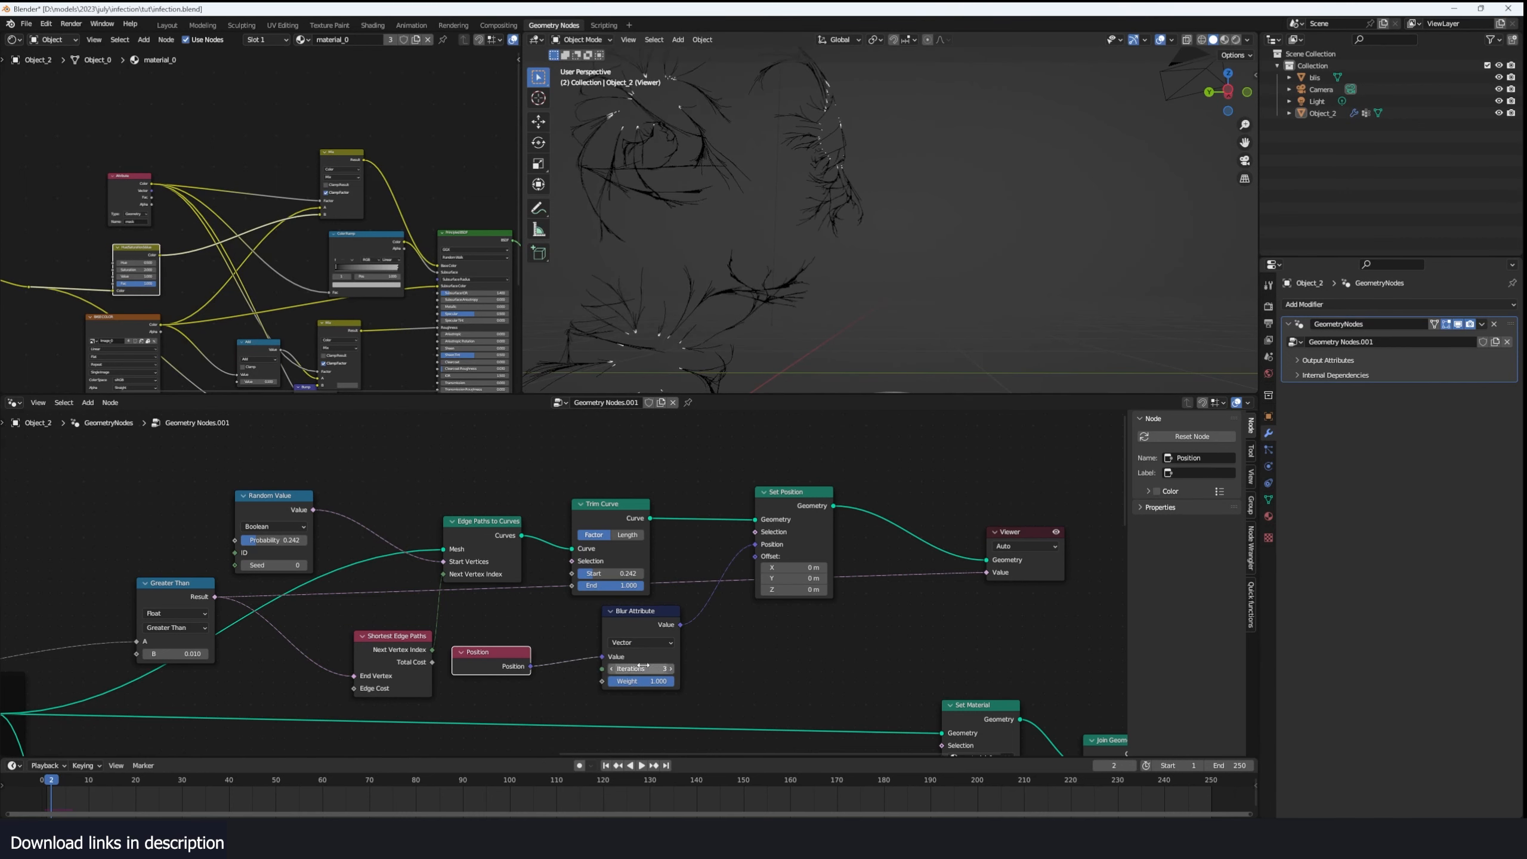
{"action": "left_click", "coordinate": [614, 668]}
{"action": "left_click", "coordinate": [613, 669]}
- Move the Trim Curve node behind Set Position, test its Start factor on the smoothed curves, and set it to 0.000
{"action": "mouse_move", "coordinate": [811, 383]}
{"action": "middle_mouse_down"}
{"action": "mouse_move", "coordinate": [685, 369]}
{"action": "mouse_move", "coordinate": [780, 385]}
{"action": "mouse_move", "coordinate": [818, 66]}
{"action": "mouse_move", "coordinate": [752, 73]}
{"action": "mouse_move", "coordinate": [766, 47]}
{"action": "mouse_move", "coordinate": [795, 380]}
{"action": "mouse_move", "coordinate": [732, 345]}
{"action": "mouse_move", "coordinate": [774, 355]}
{"action": "middle_mouse_up"}
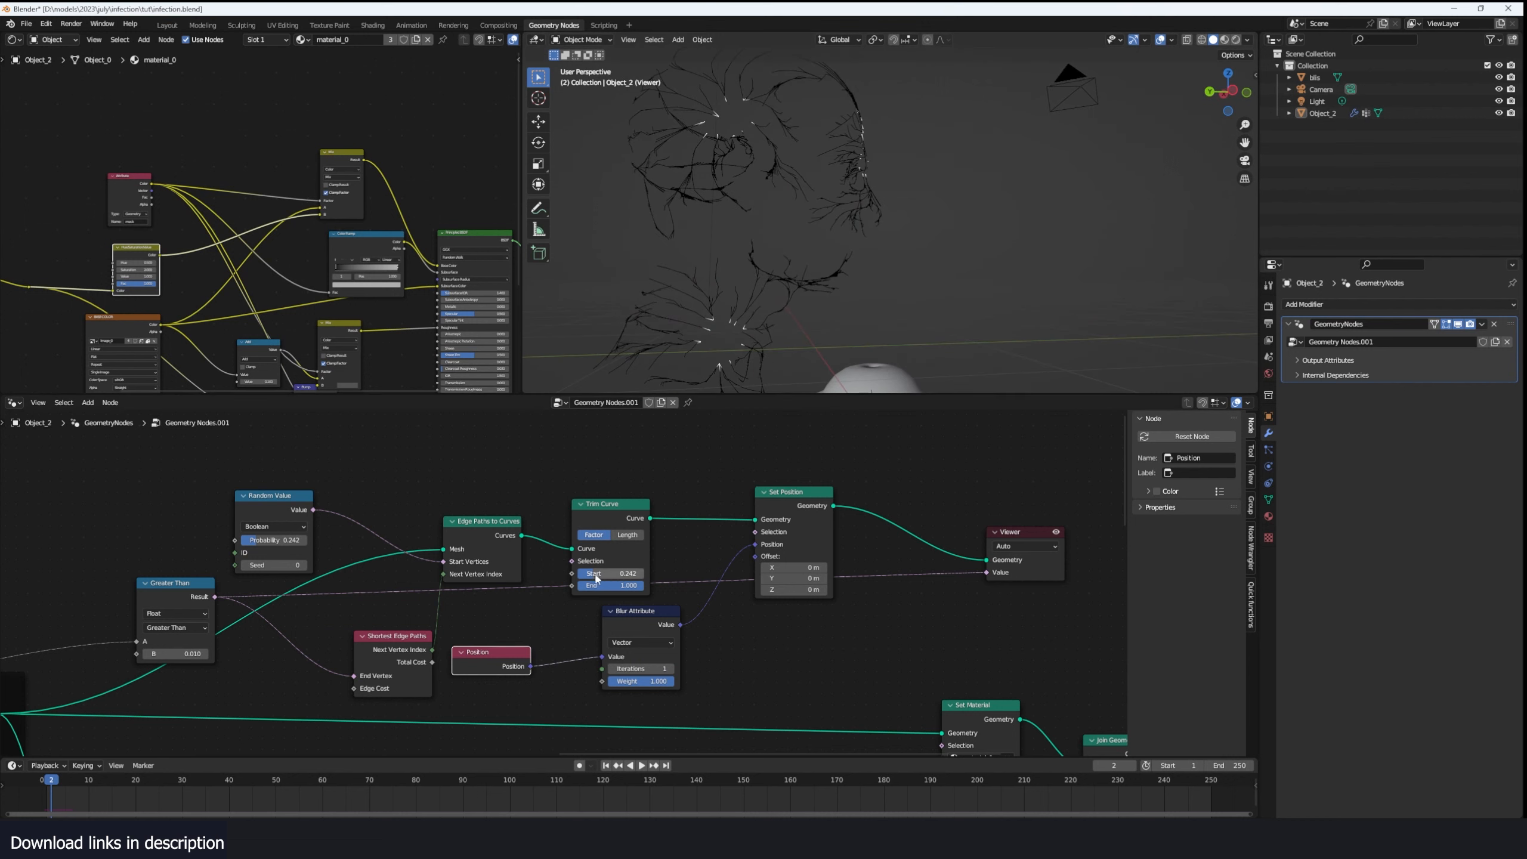
{"action": "mouse_move", "coordinate": [597, 578]}
{"action": "left_mouse_down"}
{"action": "mouse_move", "coordinate": [625, 579]}
{"action": "mouse_move", "coordinate": [605, 579]}
{"action": "left_mouse_up"}
{"action": "left_click_drag", "start_coordinate": [610, 515], "coordinate": [894, 497], "text": "alt"}
{"action": "mouse_move", "coordinate": [786, 493]}
{"action": "left_mouse_down"}
{"action": "mouse_move", "coordinate": [747, 484]}
{"action": "mouse_move", "coordinate": [772, 484]}
{"action": "left_mouse_up"}
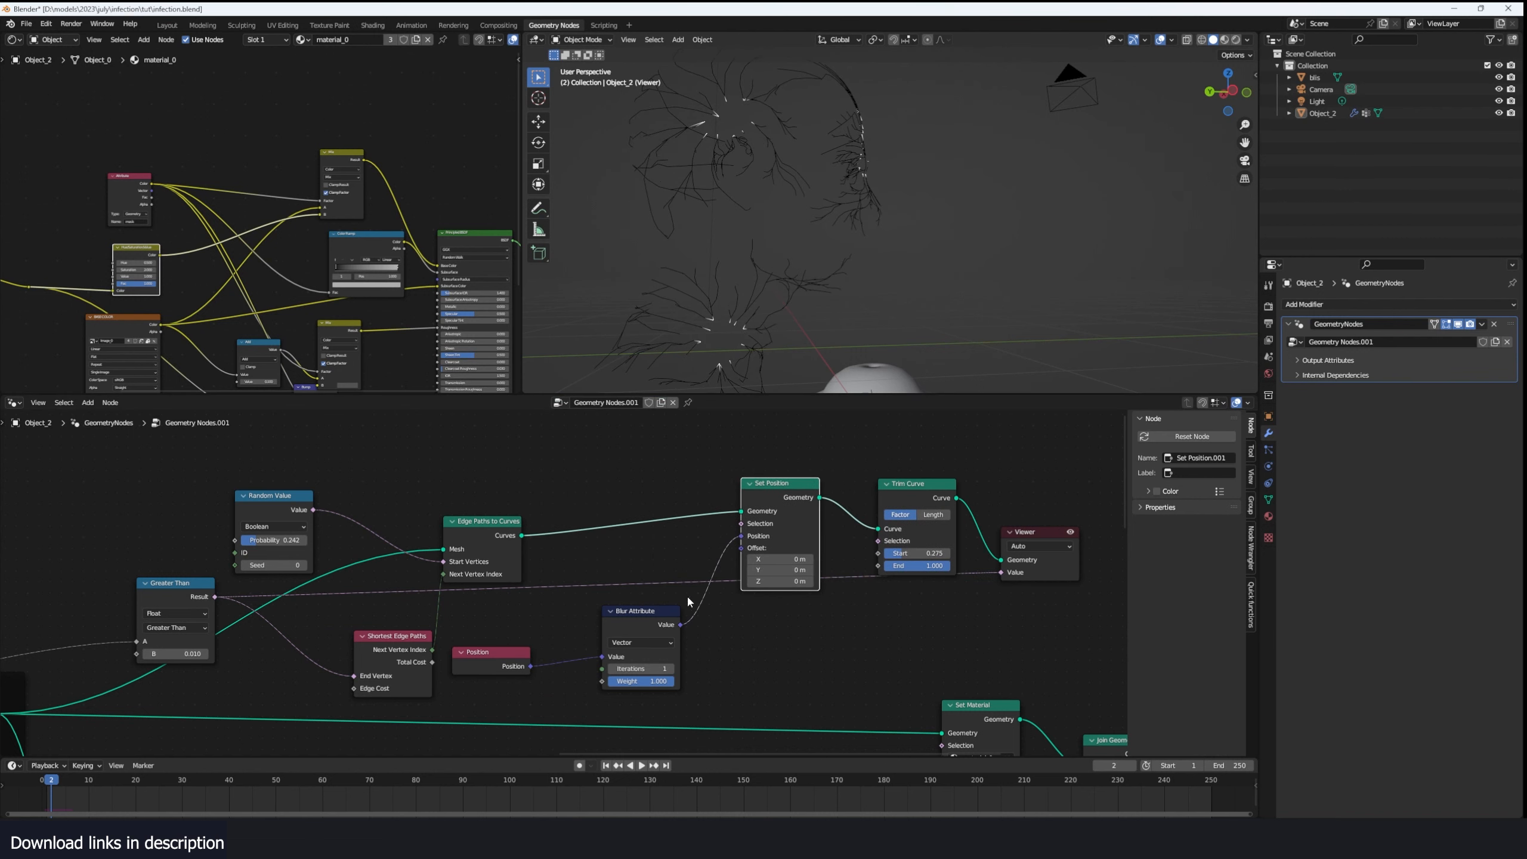
{"action": "left_click_drag", "start_coordinate": [924, 554], "coordinate": [892, 554]}
{"action": "left_click_drag", "start_coordinate": [902, 554], "coordinate": [914, 554]}
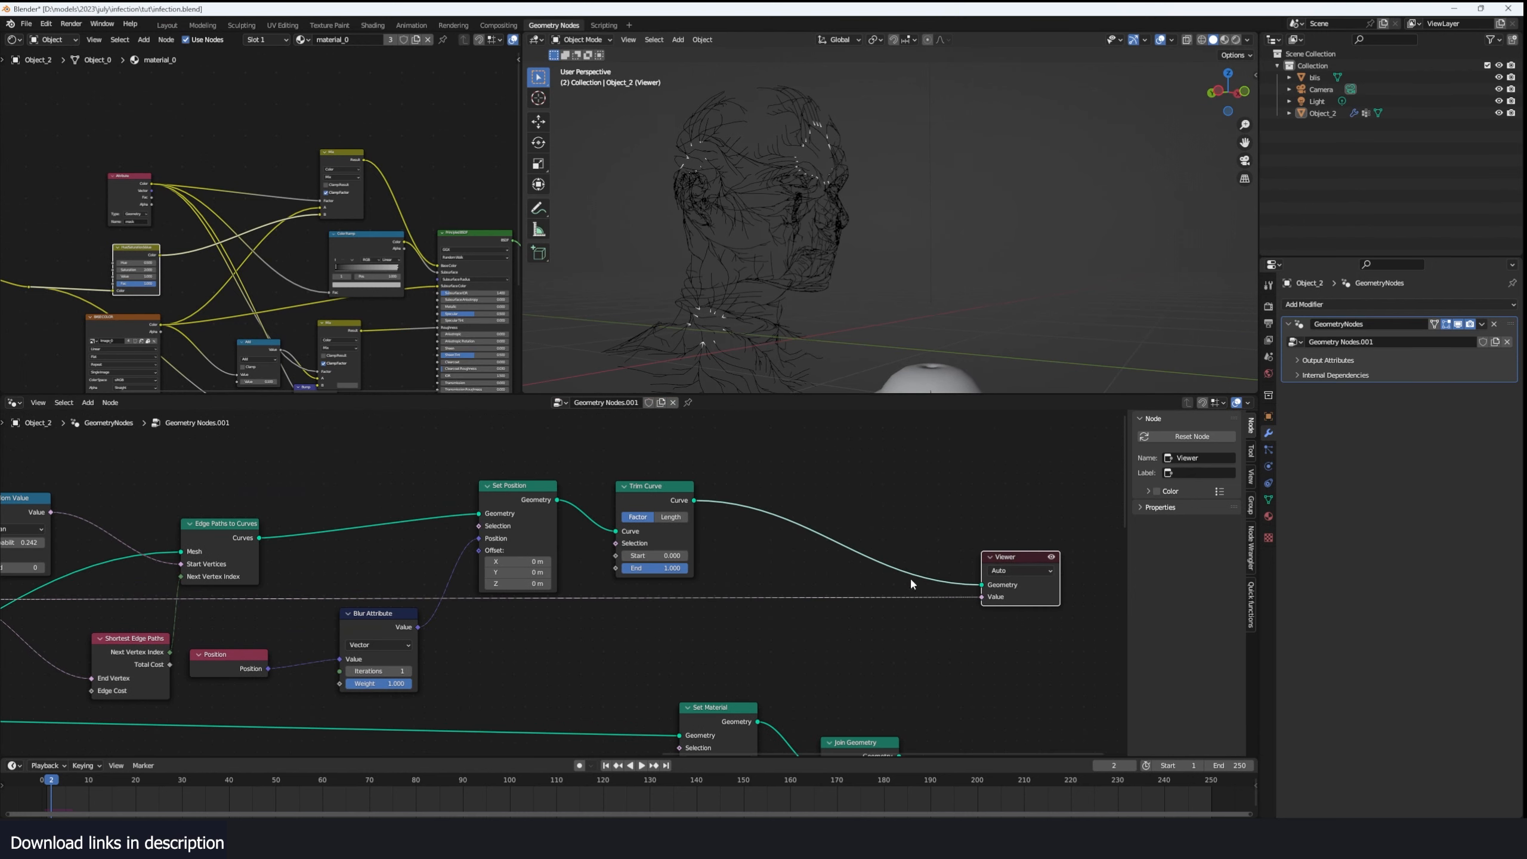
- Connect the Trim Curve output to Join Geometry and preview the joined geometry in the Viewer without the mask value
{"action": "left_click_drag", "start_coordinate": [910, 577], "coordinate": [852, 648]}
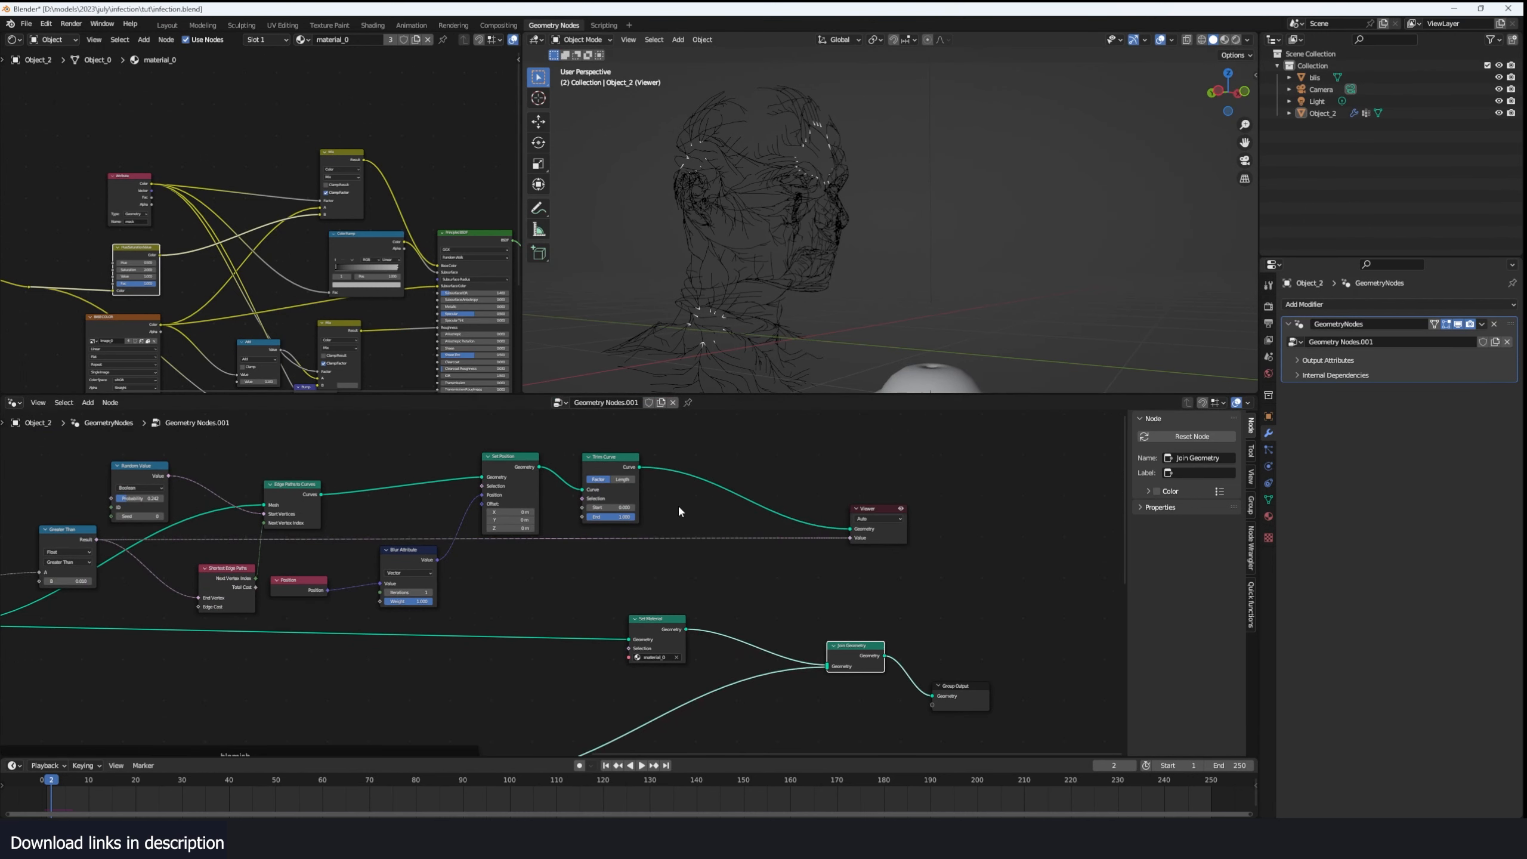
{"action": "left_click_drag", "start_coordinate": [642, 468], "coordinate": [860, 668]}
{"action": "left_click", "coordinate": [861, 665], "text": "ctrl+shift"}
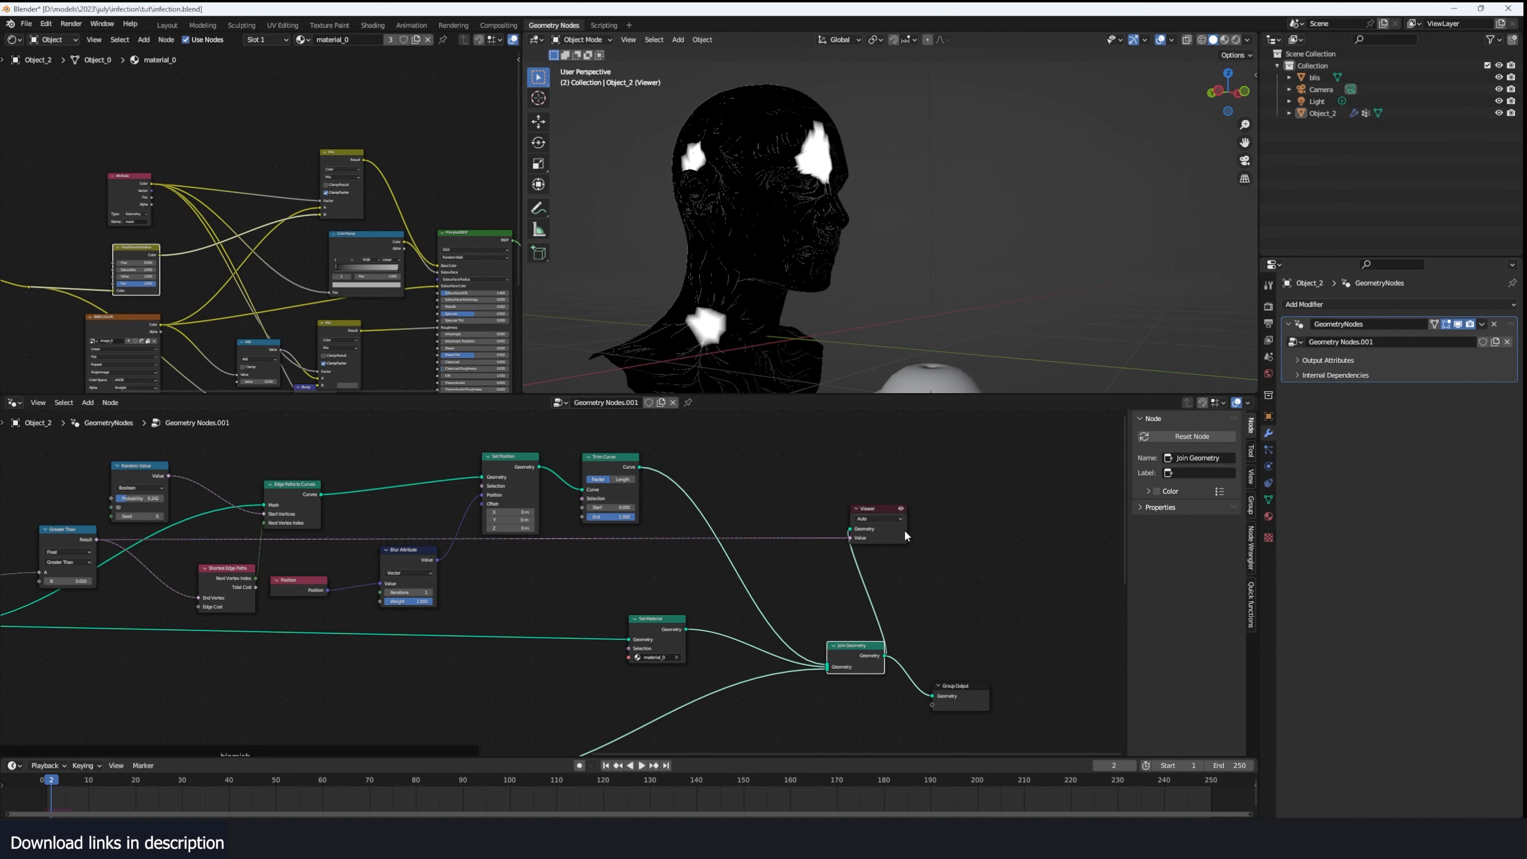
{"action": "mouse_move", "coordinate": [903, 533]}
{"action": "left_mouse_down"}
{"action": "mouse_move", "coordinate": [990, 544]}
{"action": "mouse_move", "coordinate": [915, 555]}
{"action": "left_mouse_up"}
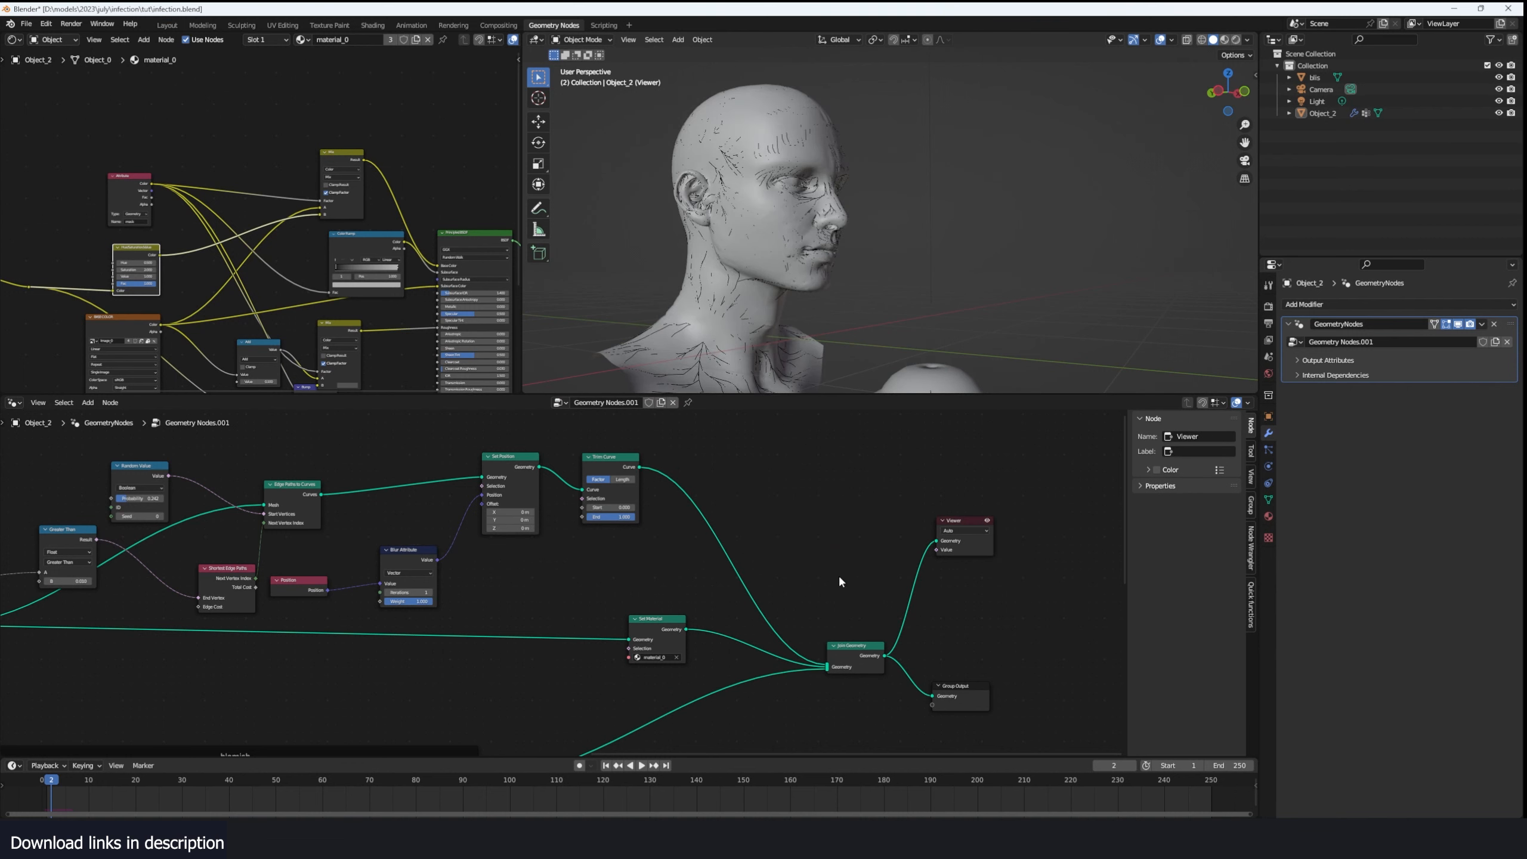
- Switch the viewport to material preview and play the simulation from the start to watch the veins on the head
{"action": "left_click", "coordinate": [1224, 42]}
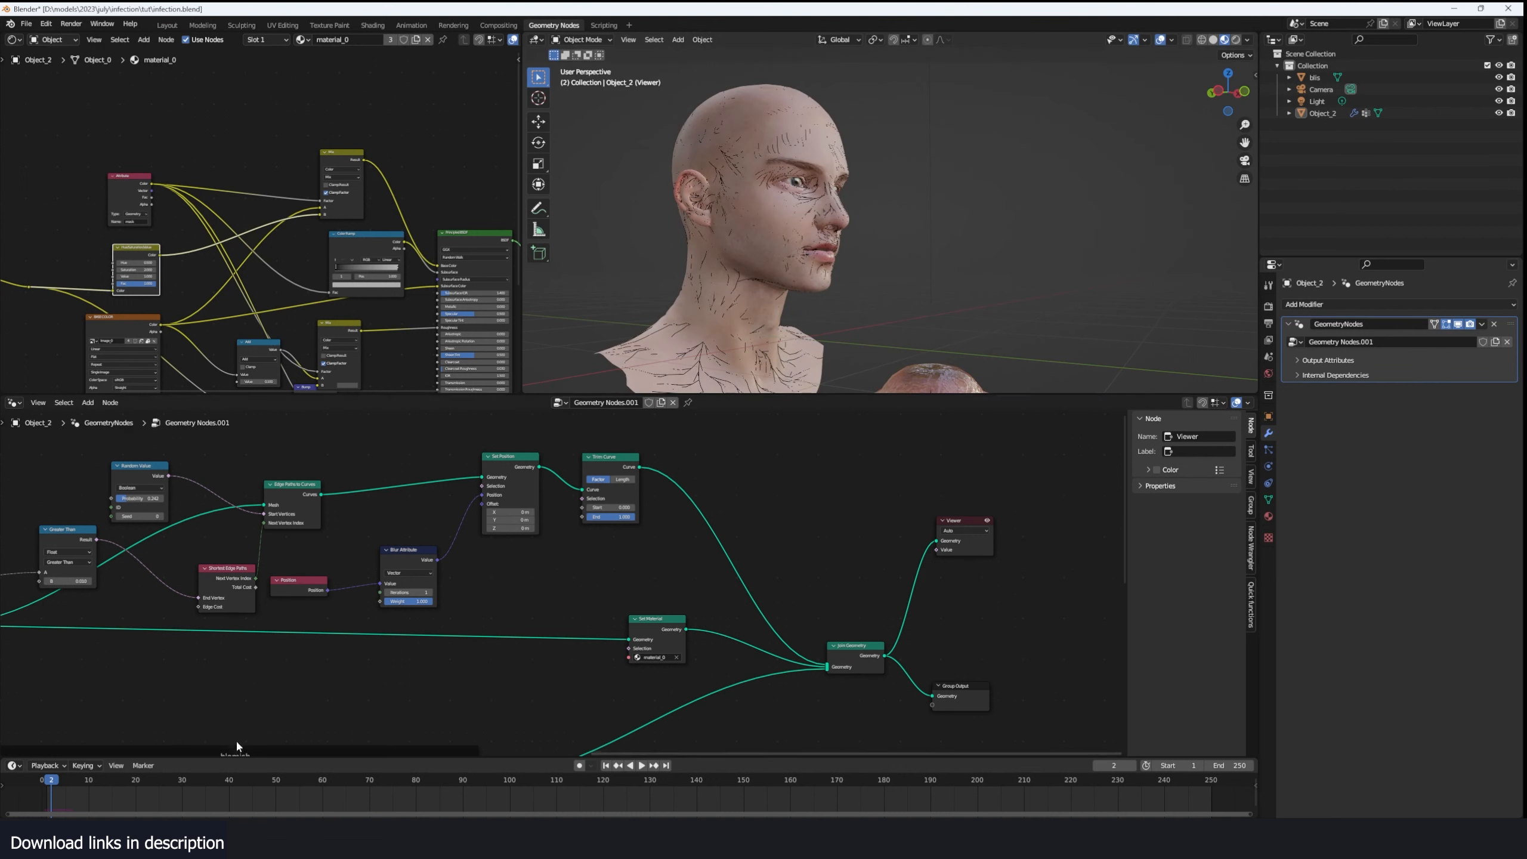
{"action": "key", "text": "space"}
{"action": "left_click_drag", "start_coordinate": [96, 794], "coordinate": [41, 794]}
{"action": "key", "text": "space"}
{"action": "key", "text": "space"}
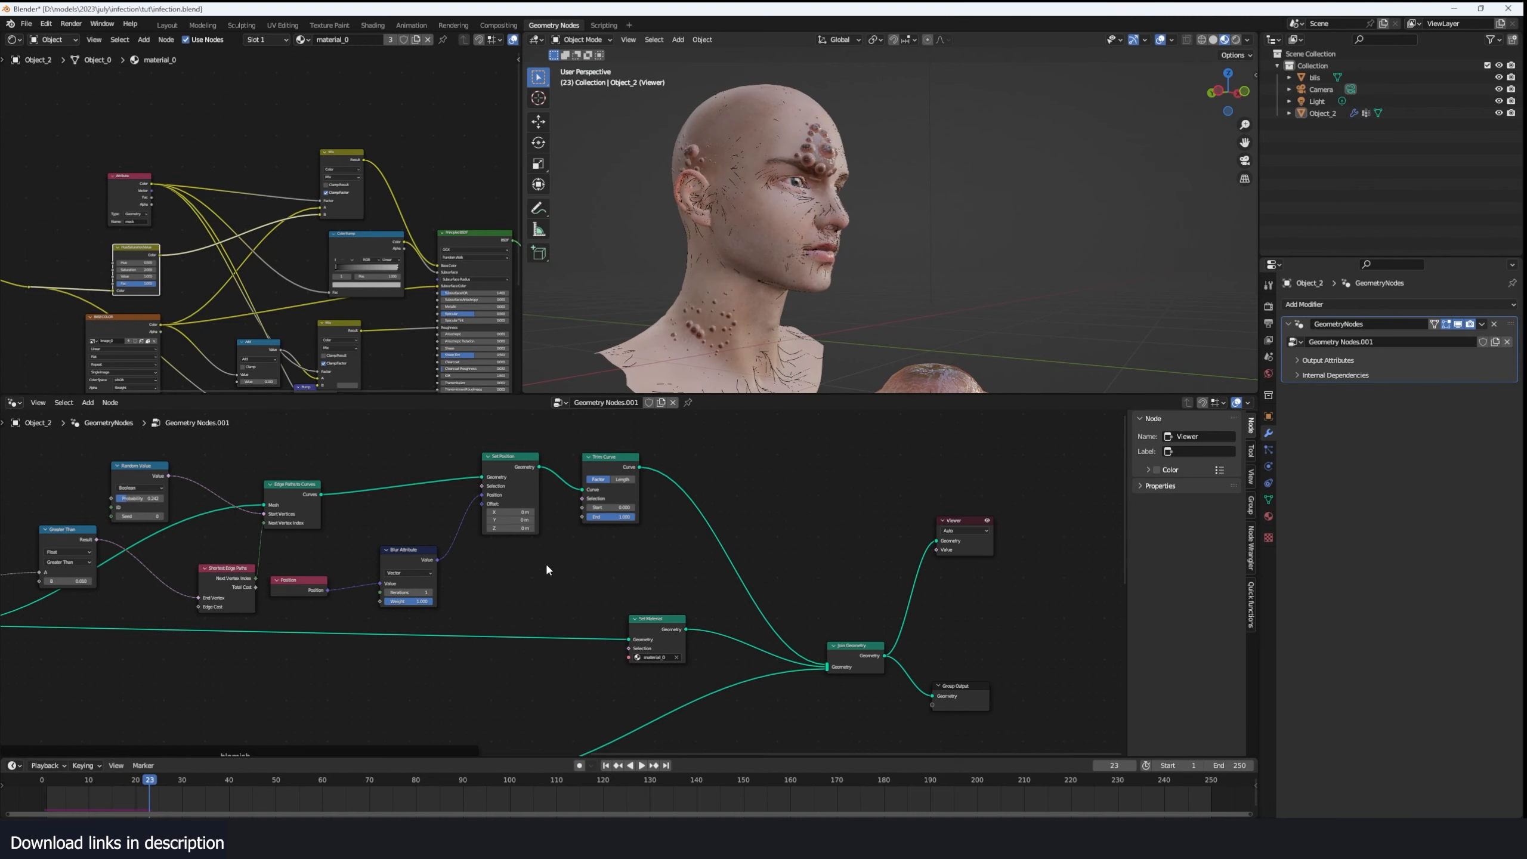
{"action": "key", "text": "space"}
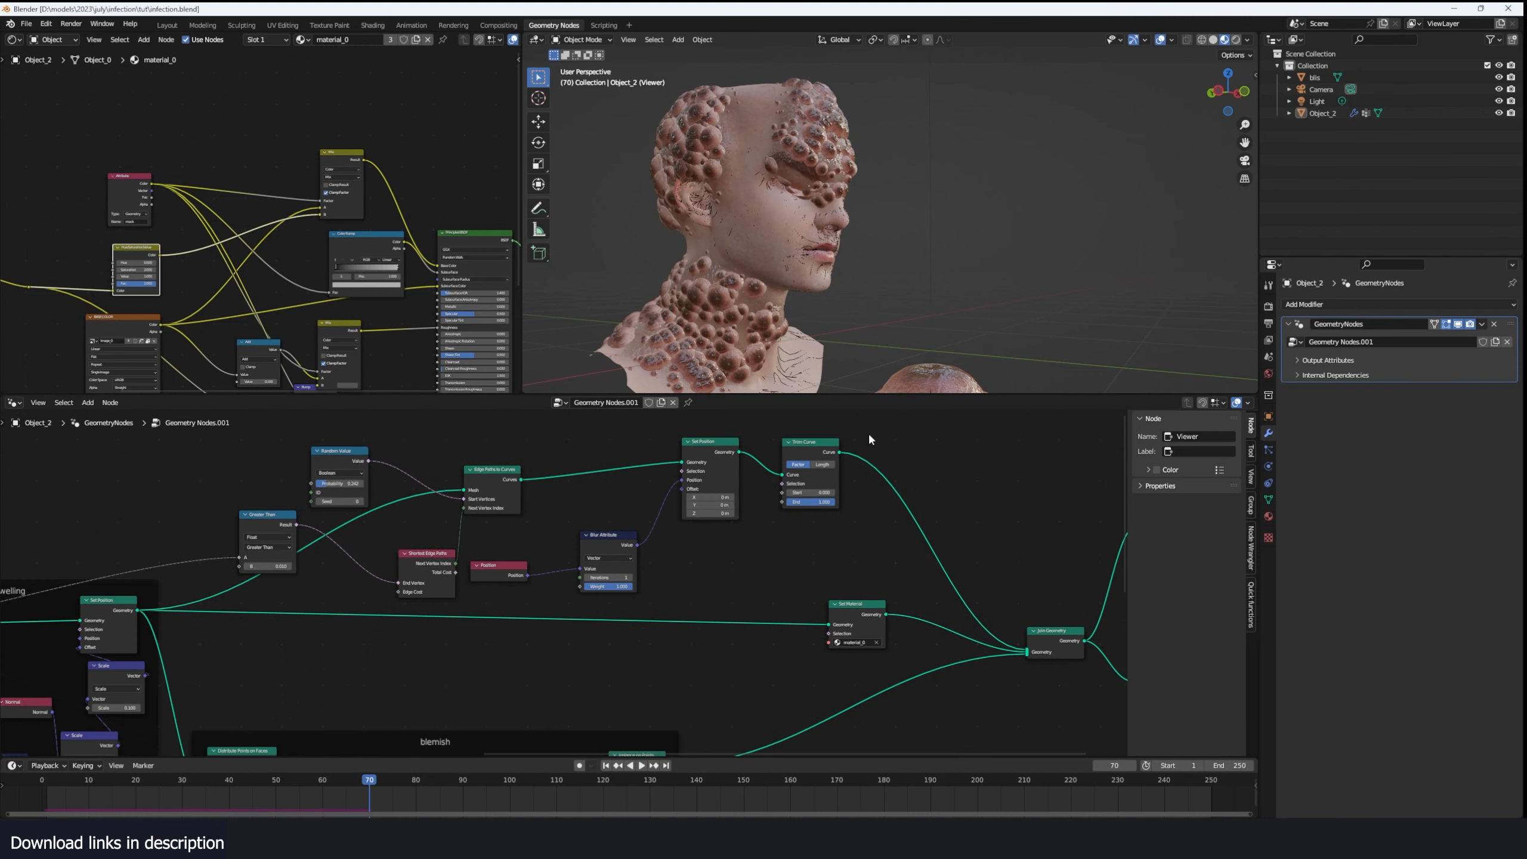
- Preview only the Trim Curve output and replay the simulation from the first frame
{"action": "left_click", "coordinate": [822, 456], "text": "ctrl+shift"}
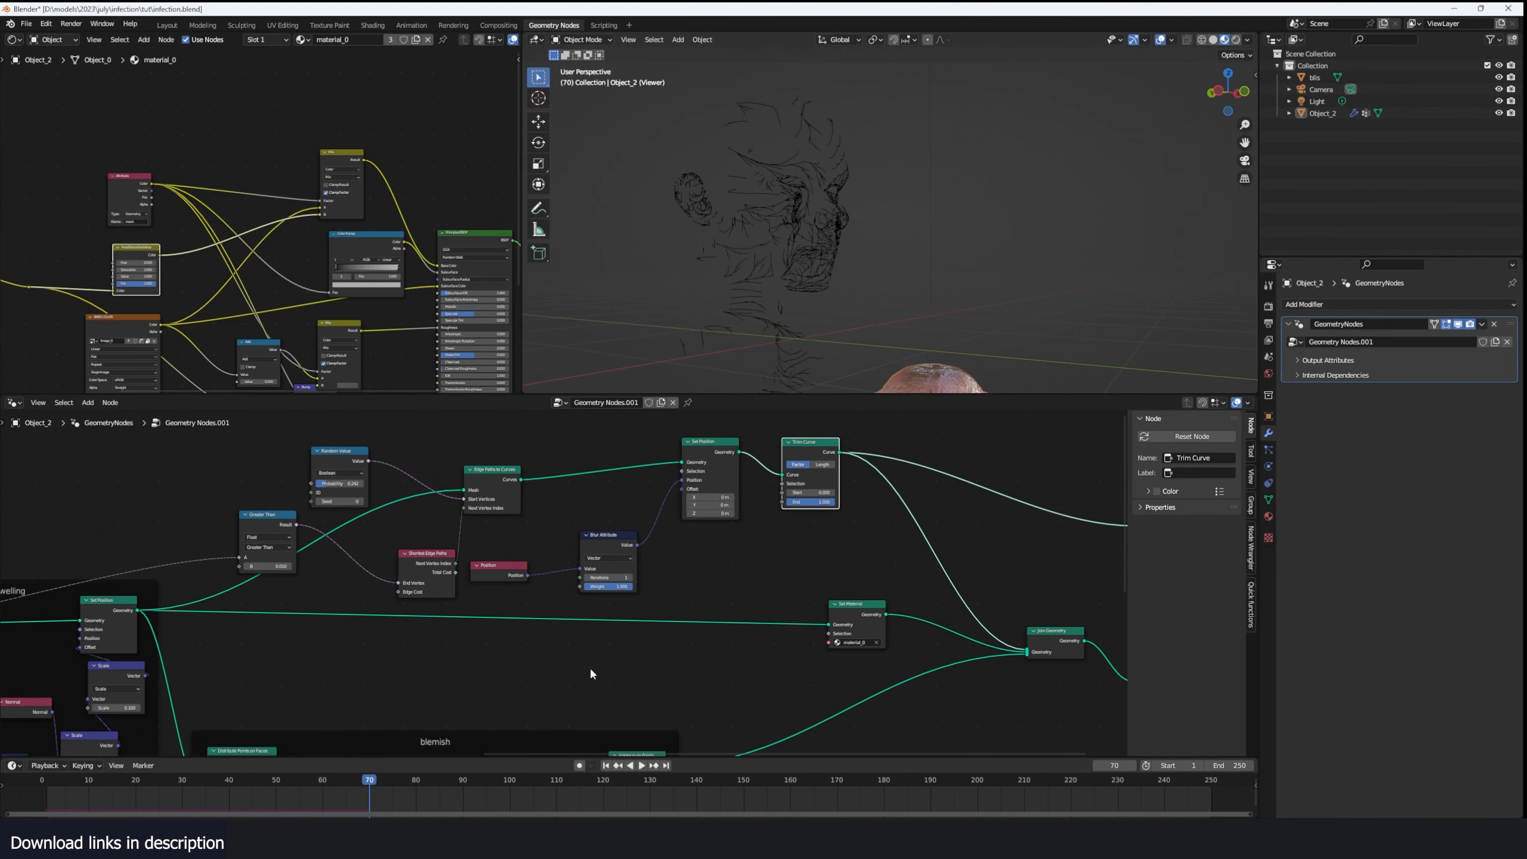
{"action": "left_click", "coordinate": [32, 788]}
{"action": "key", "text": "space"}
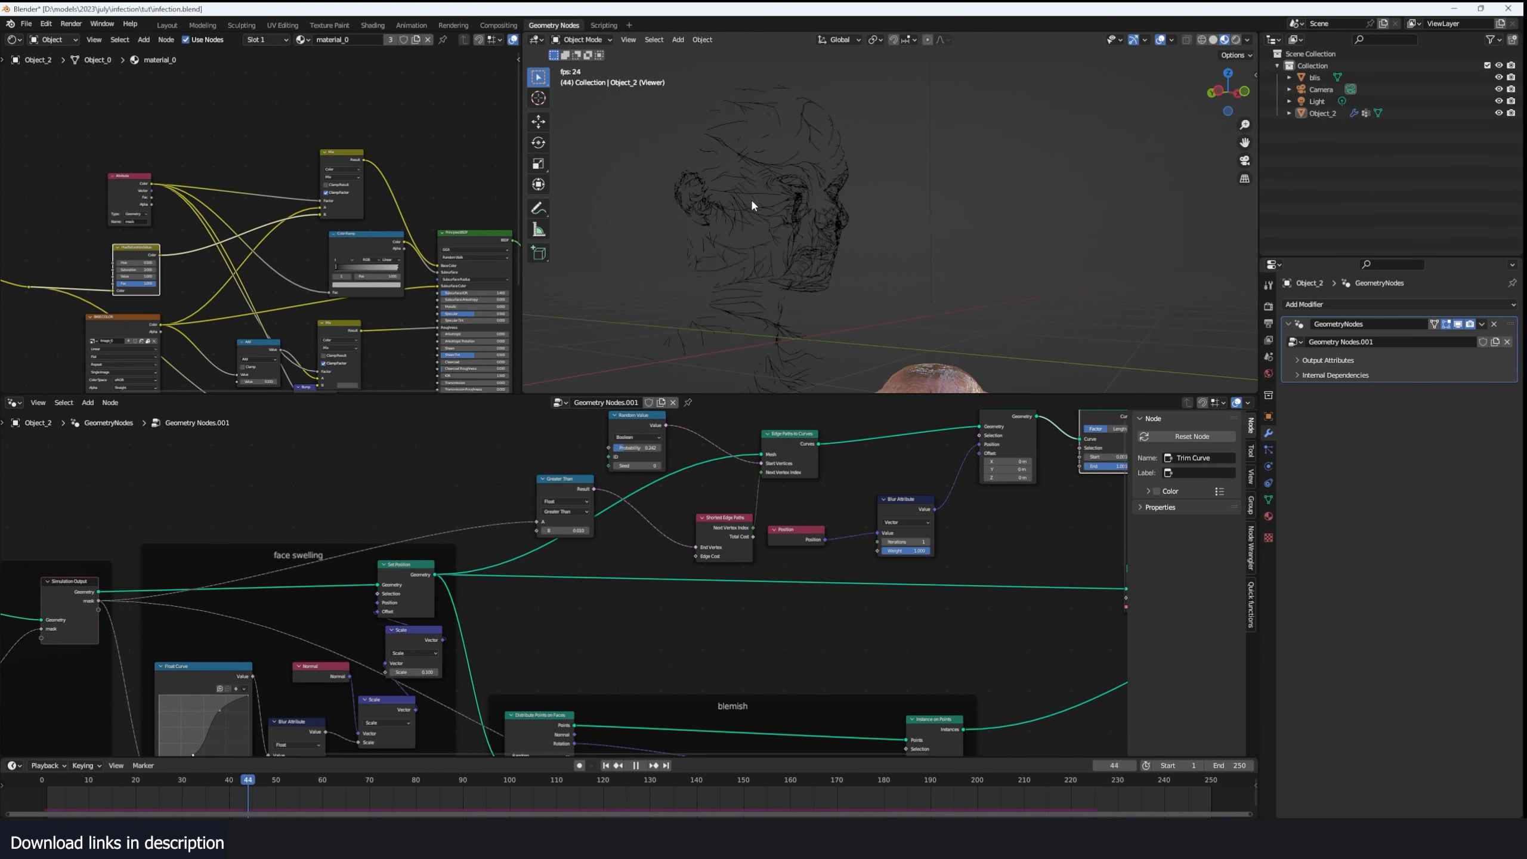
{"action": "key", "text": "space"}
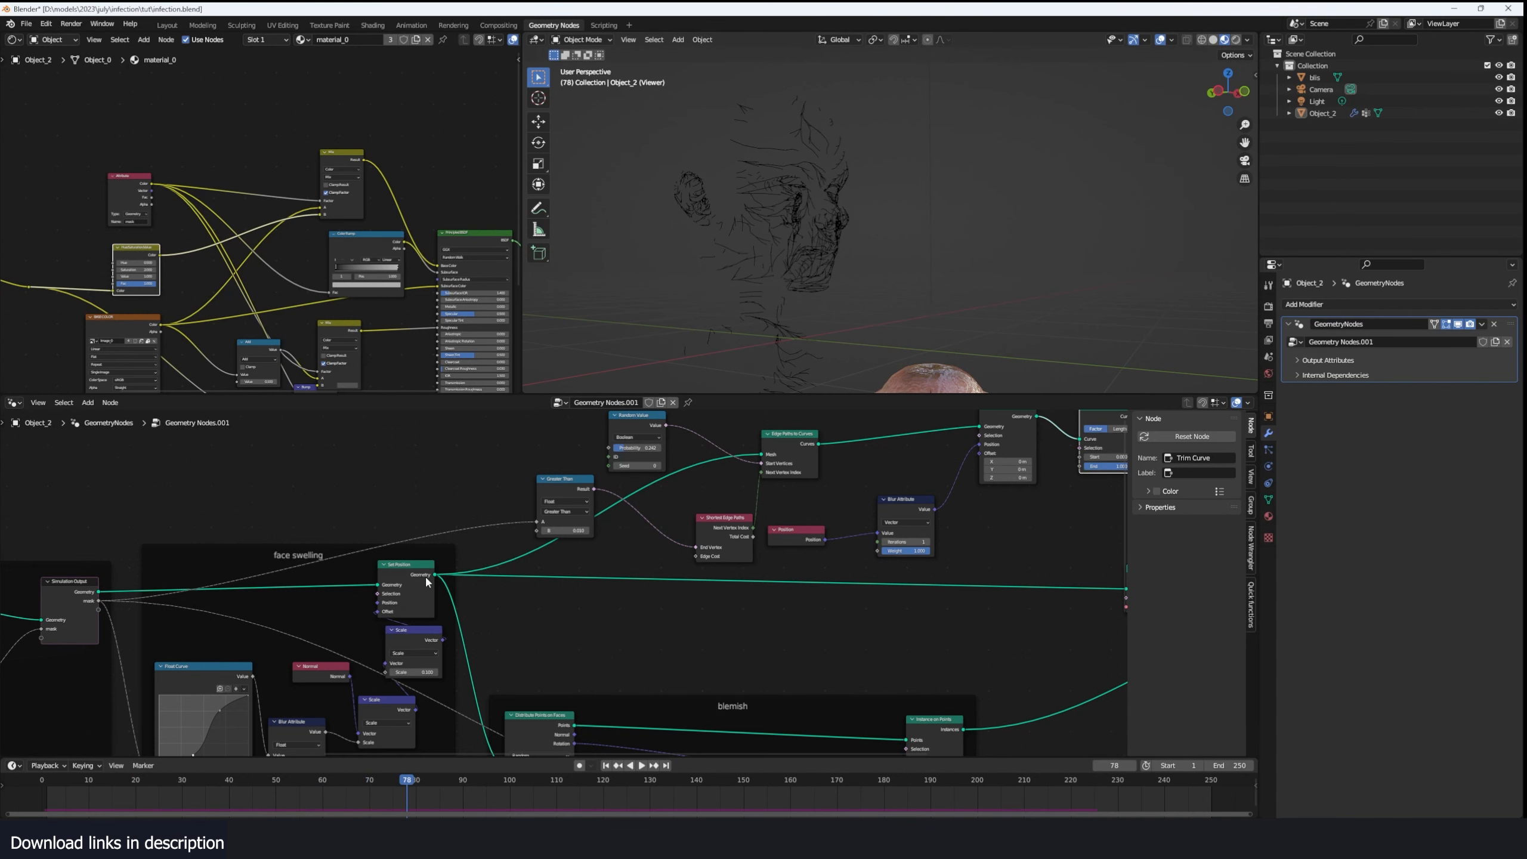
- Reposition the Greater Than node and replay the simulation to study how the vein paths change with the spreading mask
{"action": "middle_click_drag", "start_coordinate": [196, 586], "coordinate": [349, 558]}
{"action": "scroll", "coordinate": [679, 516], "scroll_direction": "up", "scroll_amount": 1}
{"action": "middle_click_drag", "start_coordinate": [696, 527], "coordinate": [483, 615]}
{"action": "left_click_drag", "start_coordinate": [594, 554], "coordinate": [640, 561]}
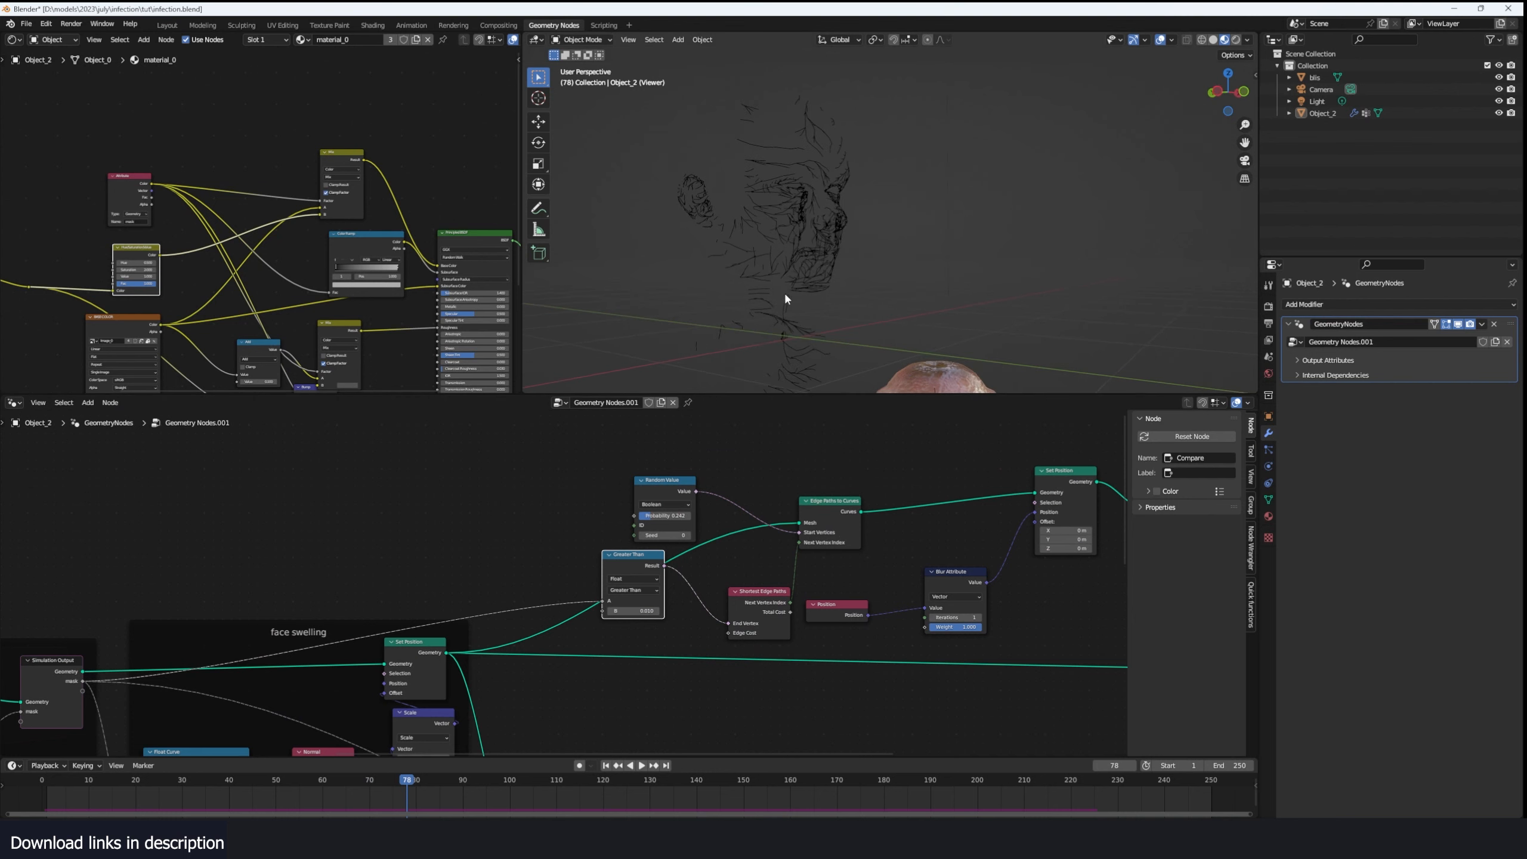
{"action": "key", "text": "space"}
{"action": "key", "text": "space"}
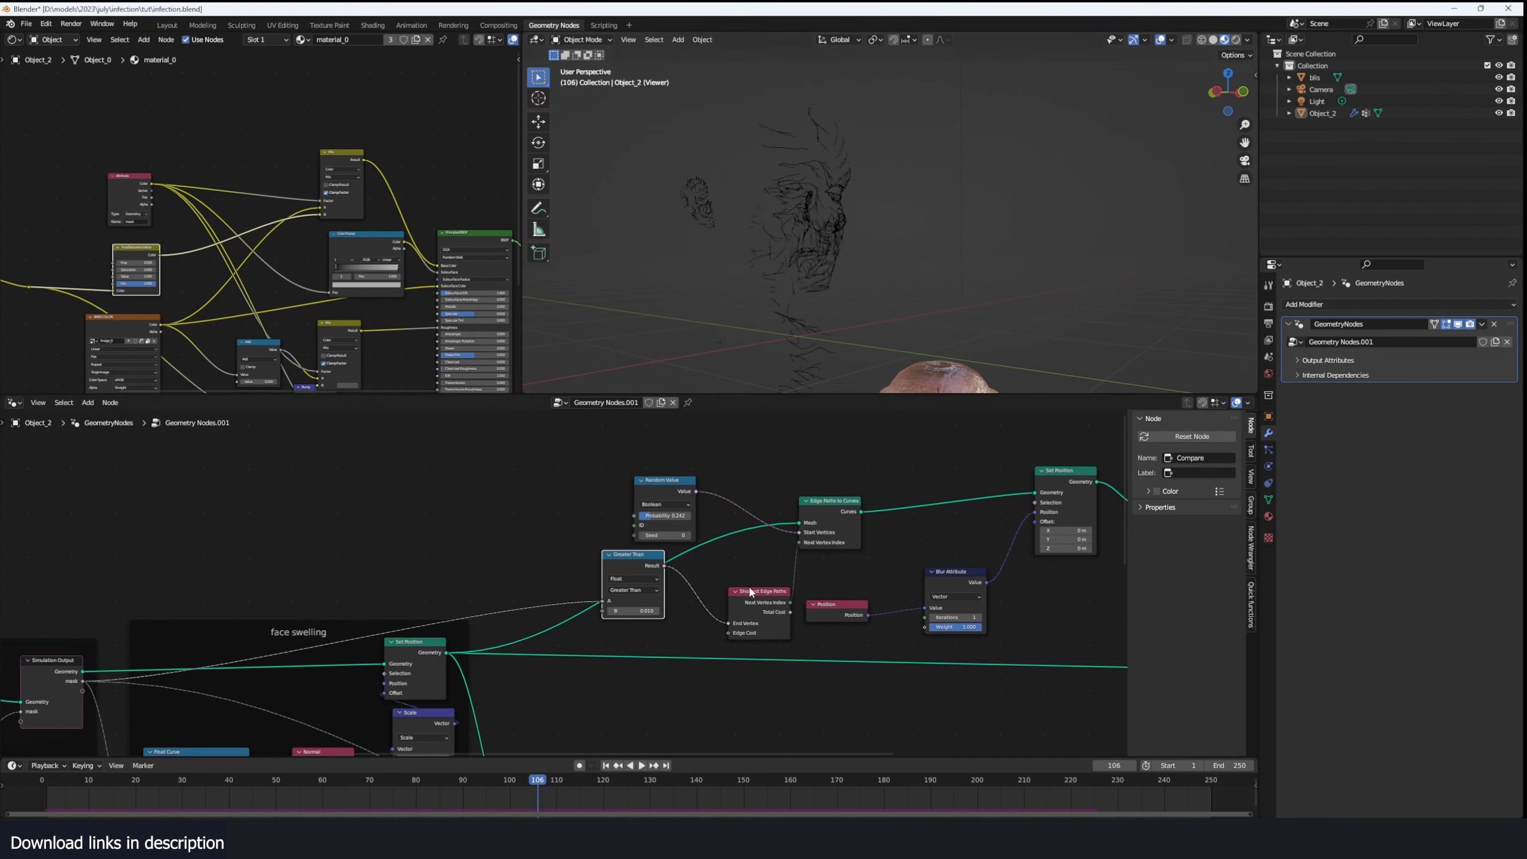
{"action": "left_click", "coordinate": [44, 801]}
{"action": "key", "text": "space"}
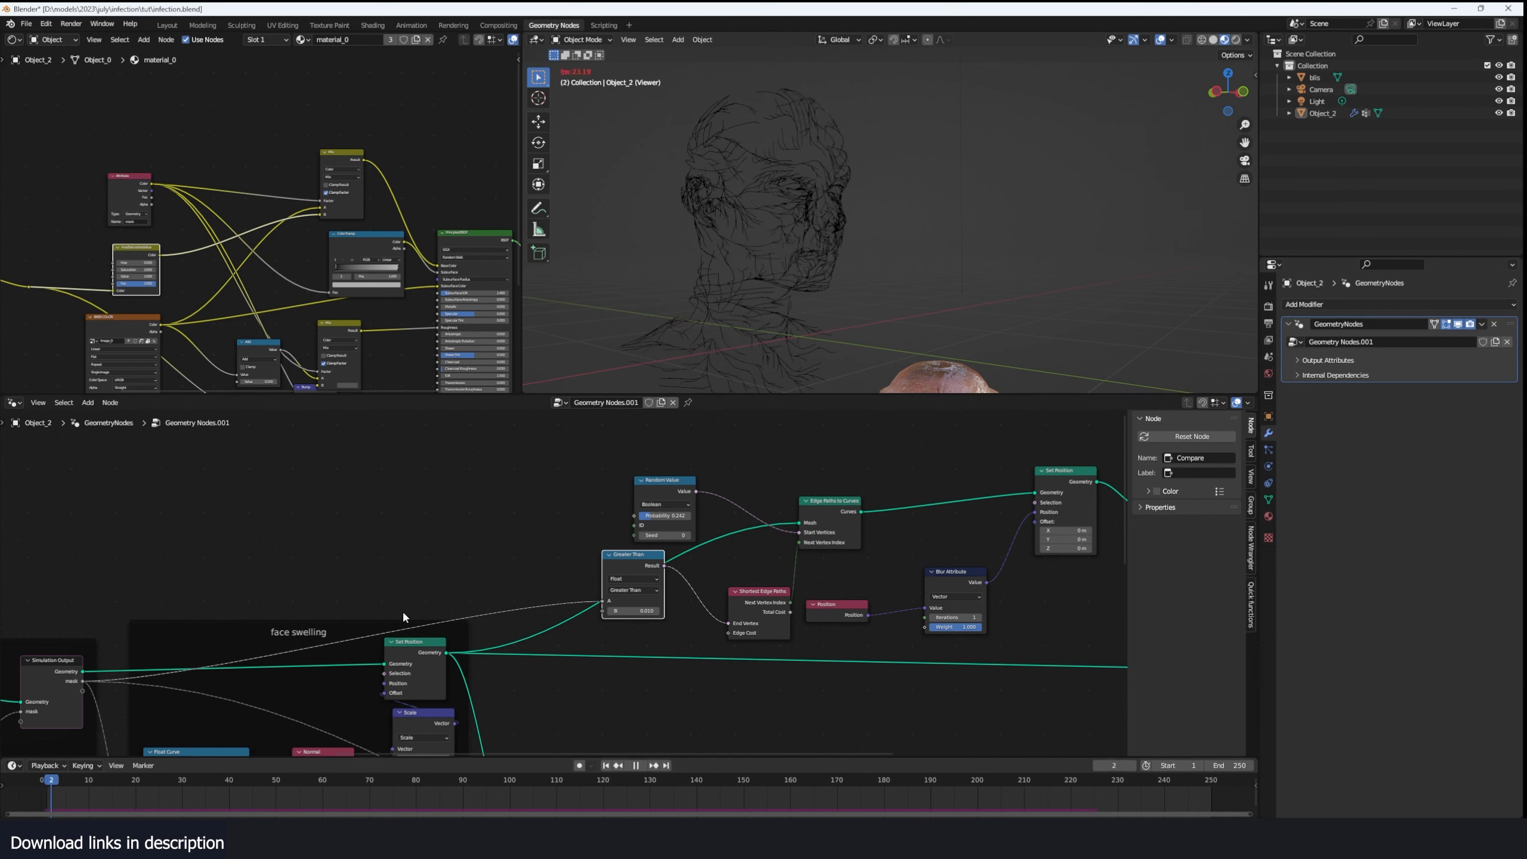
{"action": "key", "text": "space"}
{"action": "middle_click_drag", "start_coordinate": [425, 598], "coordinate": [503, 542]}
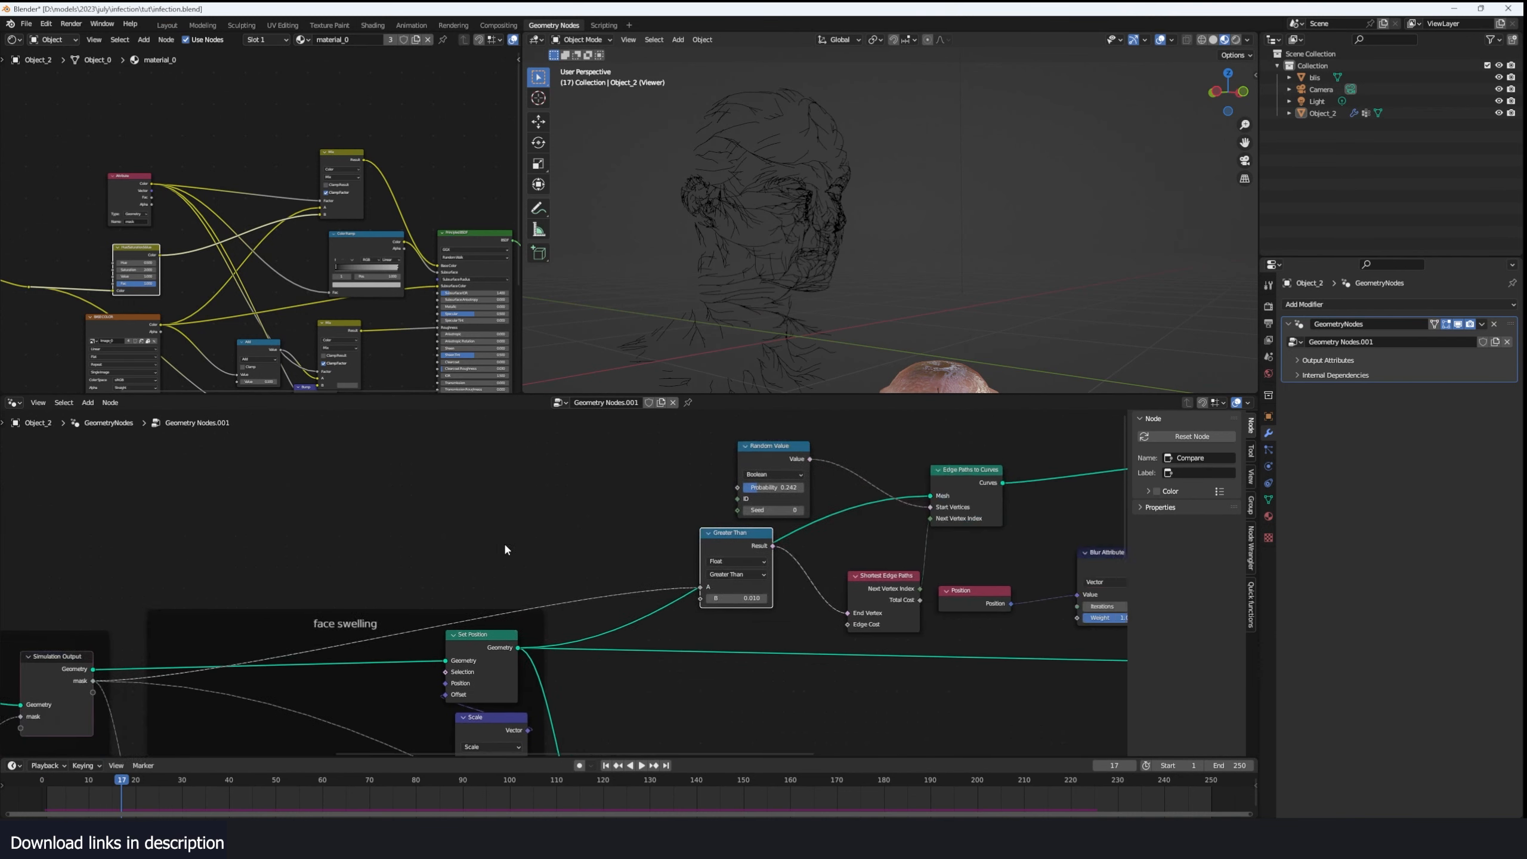
{"action": "scroll", "coordinate": [529, 544], "scroll_direction": "up", "scroll_amount": 3}
{"action": "key", "text": "shift+a"}
{"action": "left_click", "coordinate": [630, 499]}
{"action": "left_click", "coordinate": [472, 557]}
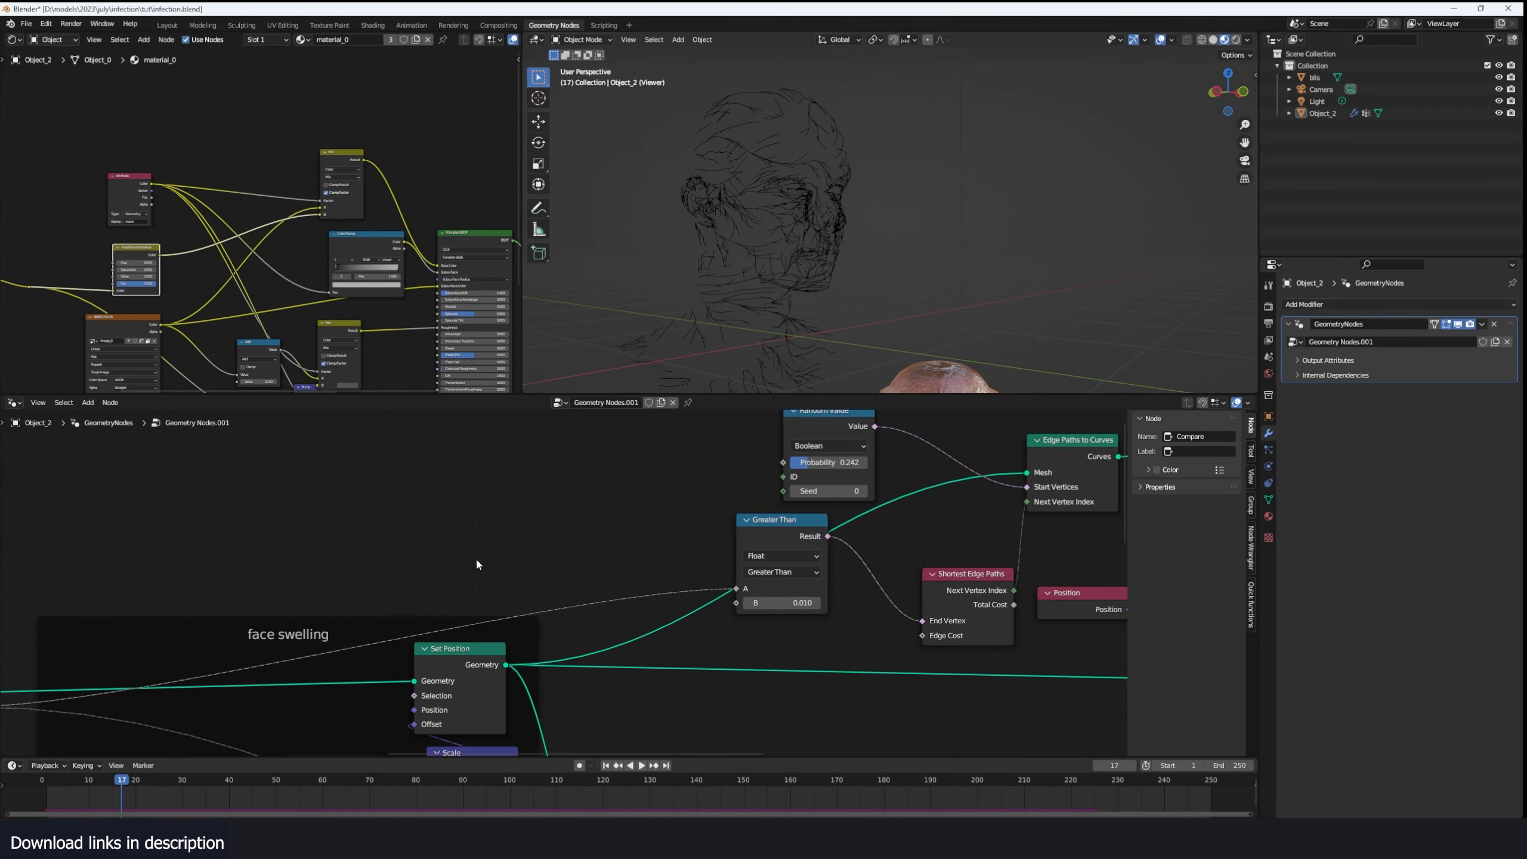
{"action": "middle_click_drag", "start_coordinate": [44, 648], "coordinate": [313, 620]}
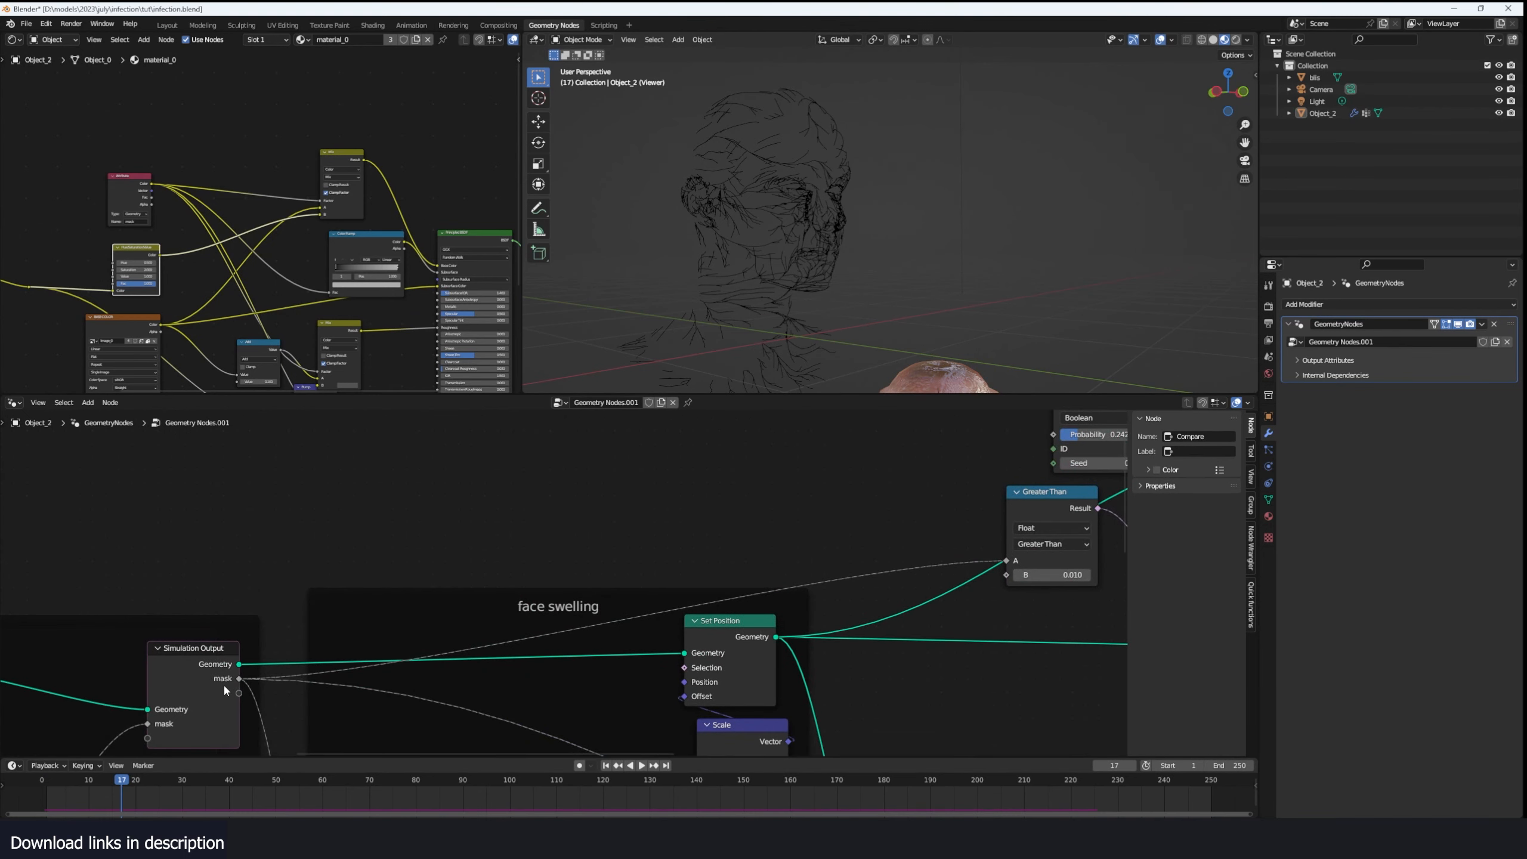
{"action": "middle_click_drag", "start_coordinate": [579, 583], "coordinate": [402, 580]}
{"action": "scroll", "coordinate": [842, 512], "scroll_direction": "up", "scroll_amount": 3}
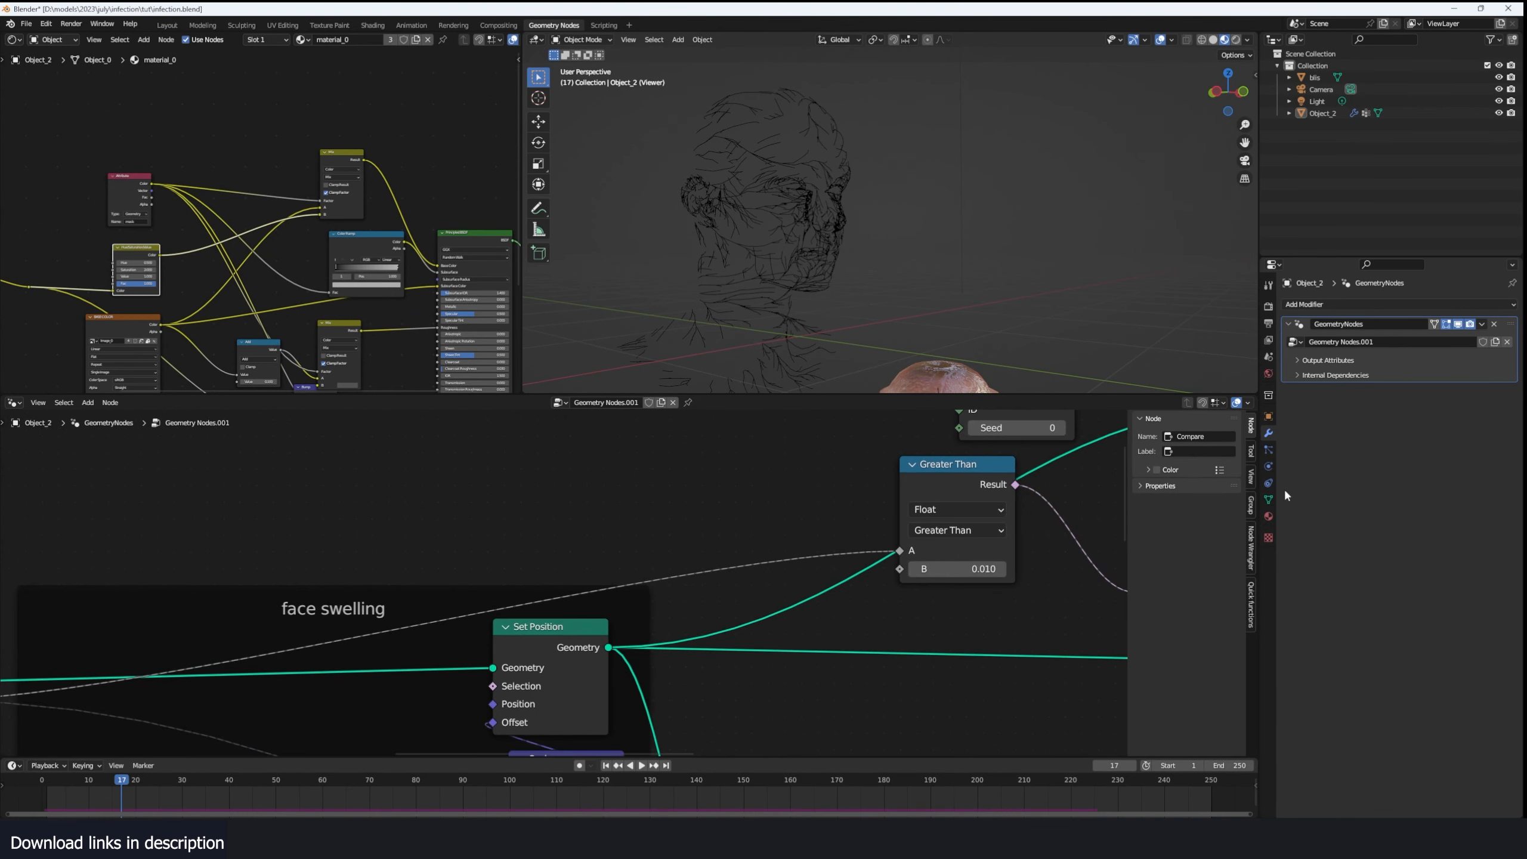
- Check the head mesh's vertex groups and add a Named Attribute node beside the Greater Than node
{"action": "left_click", "coordinate": [1269, 500]}
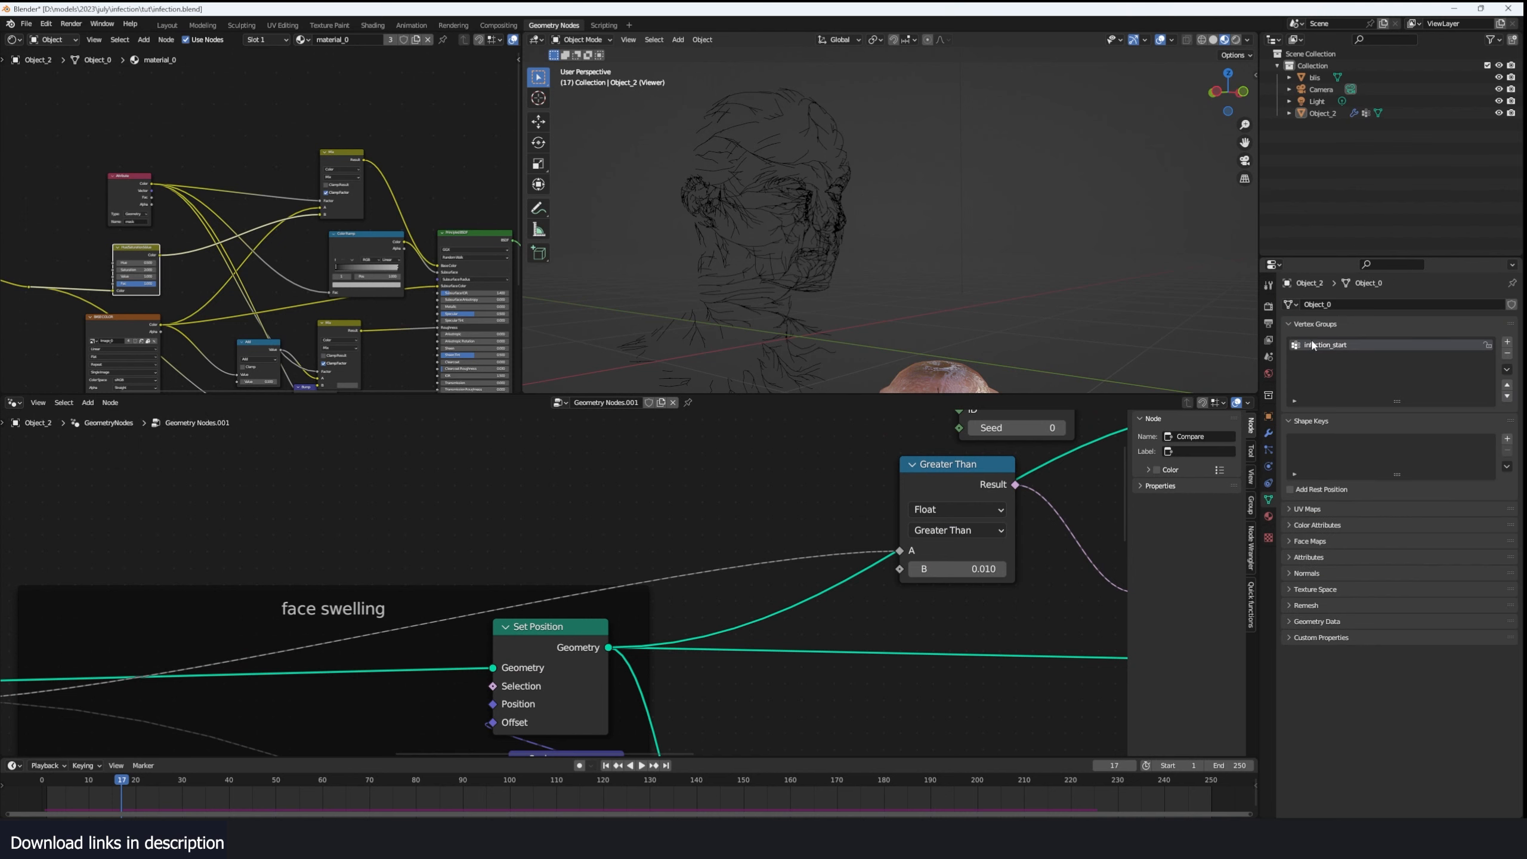
{"action": "key", "text": "shift+a"}
{"action": "type", "text": "attr"}
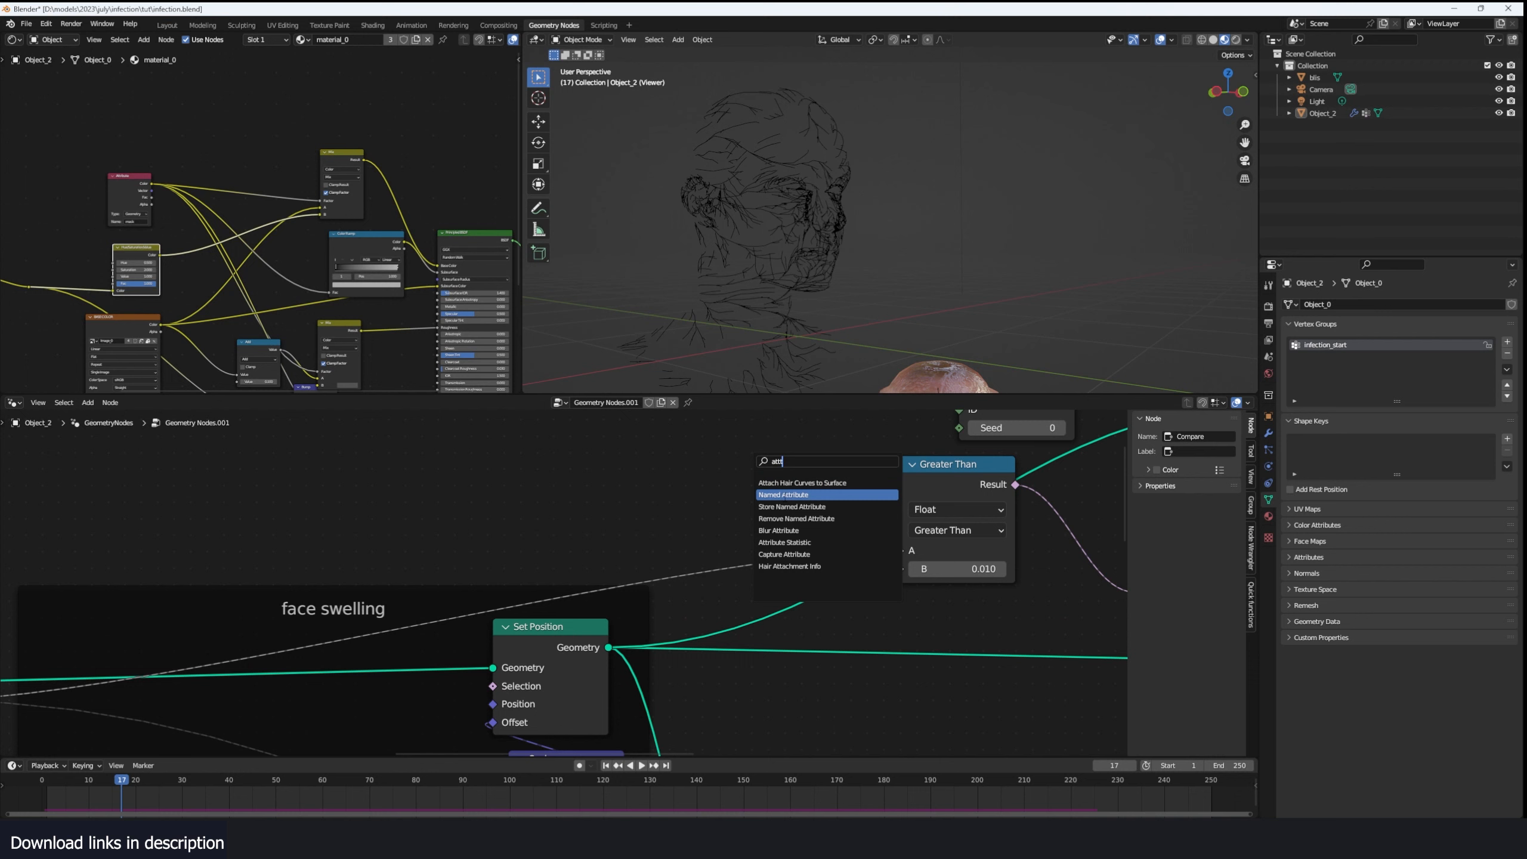
{"action": "left_click", "coordinate": [784, 495]}
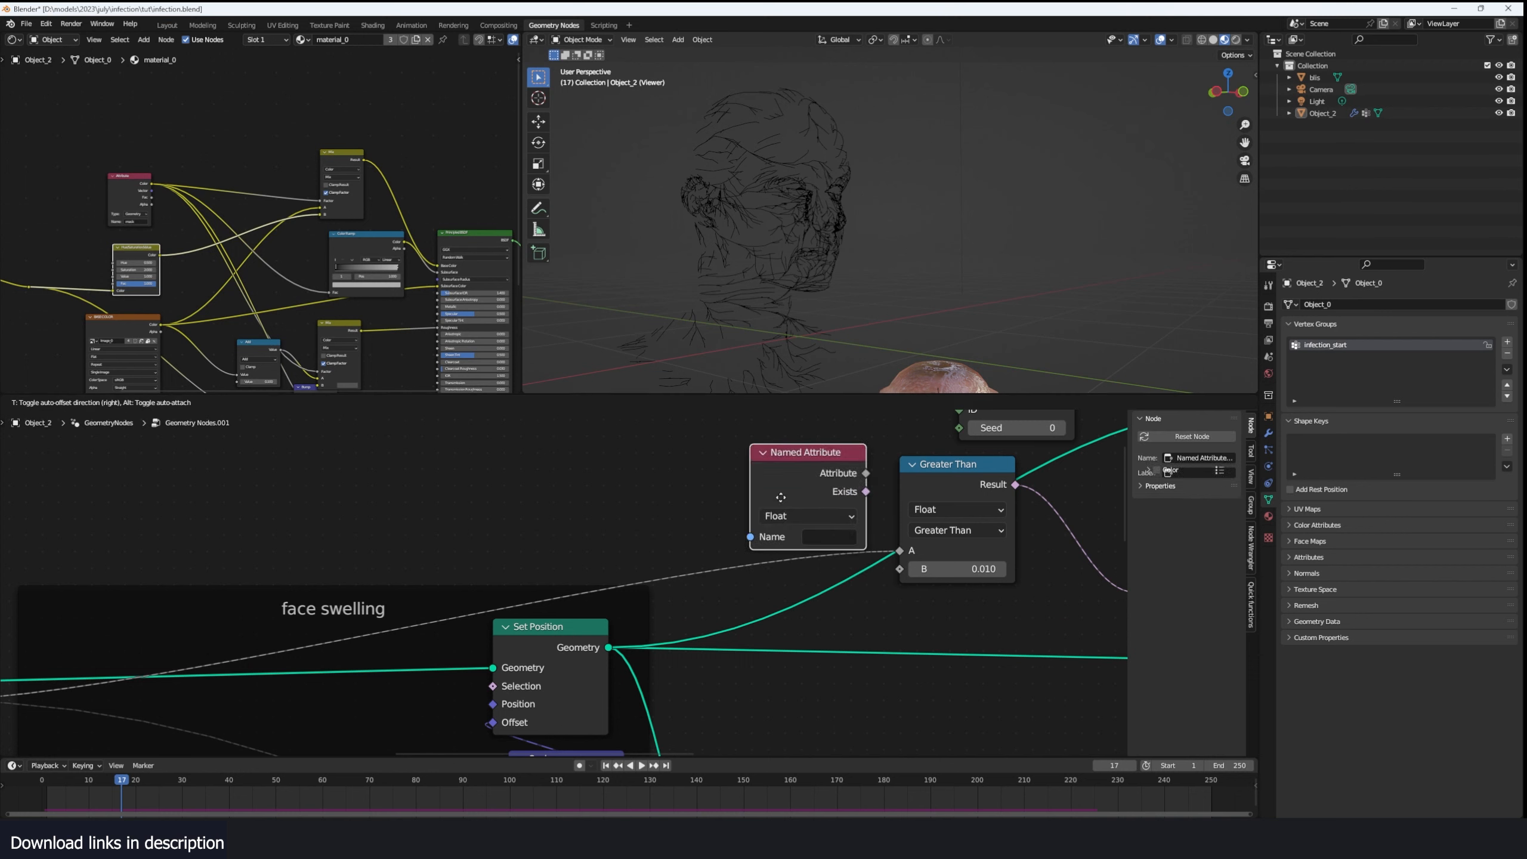
{"action": "left_click", "coordinate": [677, 518]}
- Set the Named Attribute to infection_start and connect its Attribute output to the A input of Greater Than
{"action": "left_click", "coordinate": [694, 534]}
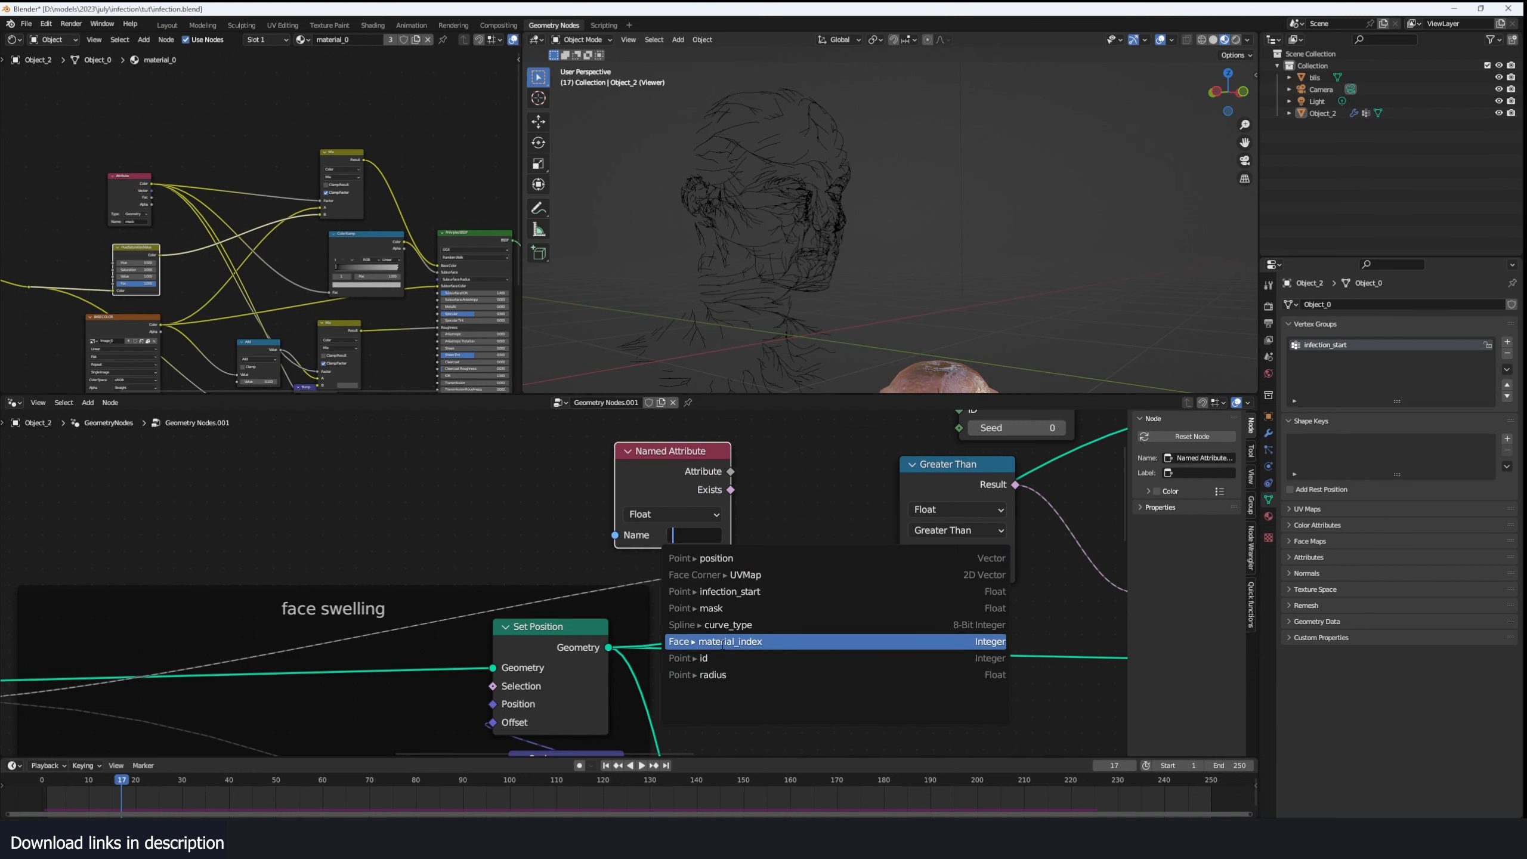
{"action": "left_click", "coordinate": [728, 592]}
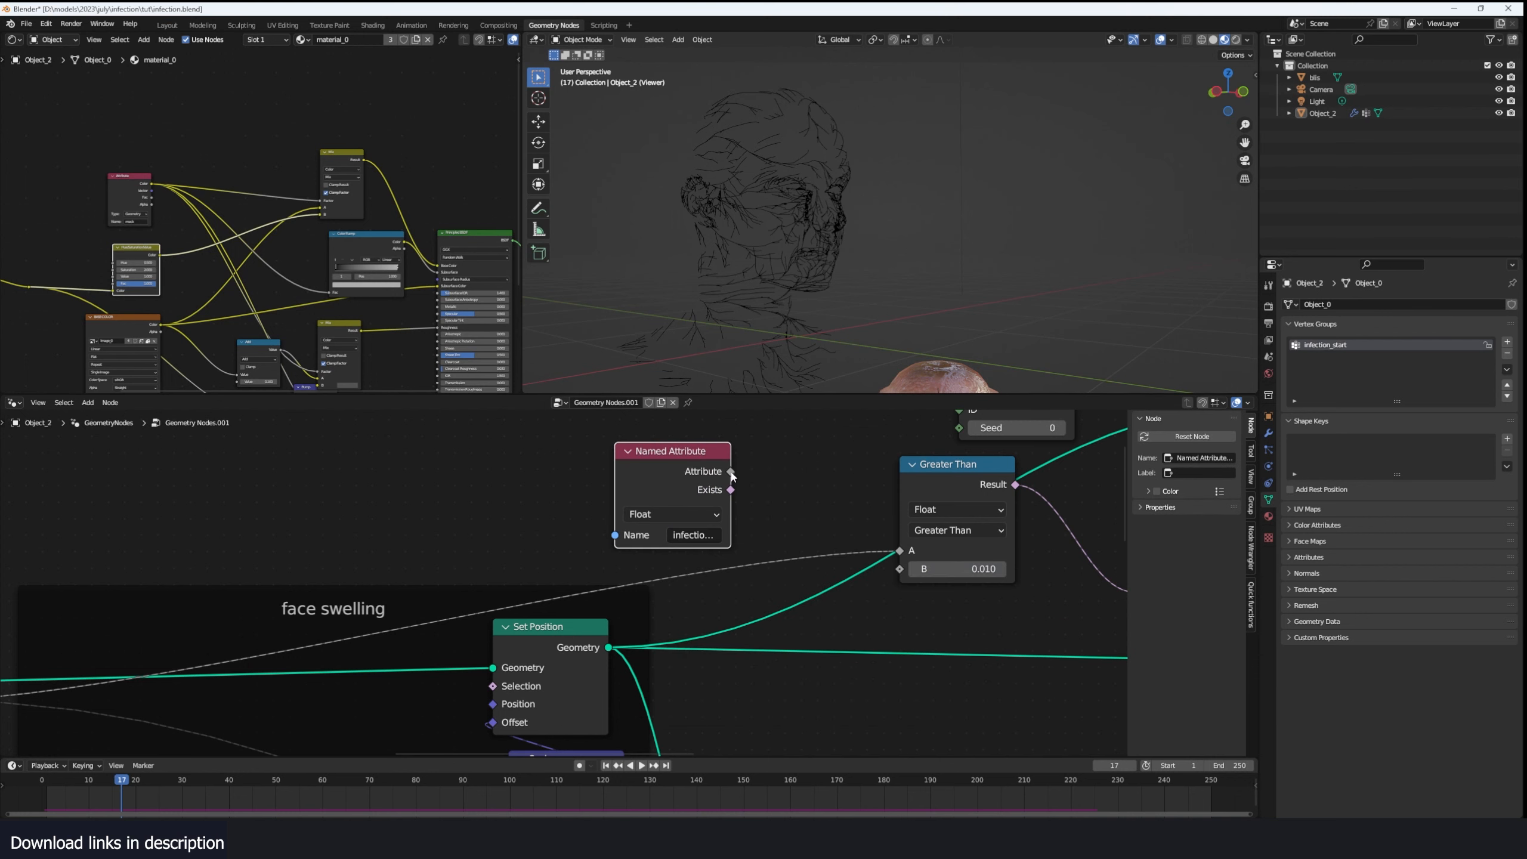
{"action": "left_click_drag", "start_coordinate": [732, 473], "coordinate": [900, 552]}
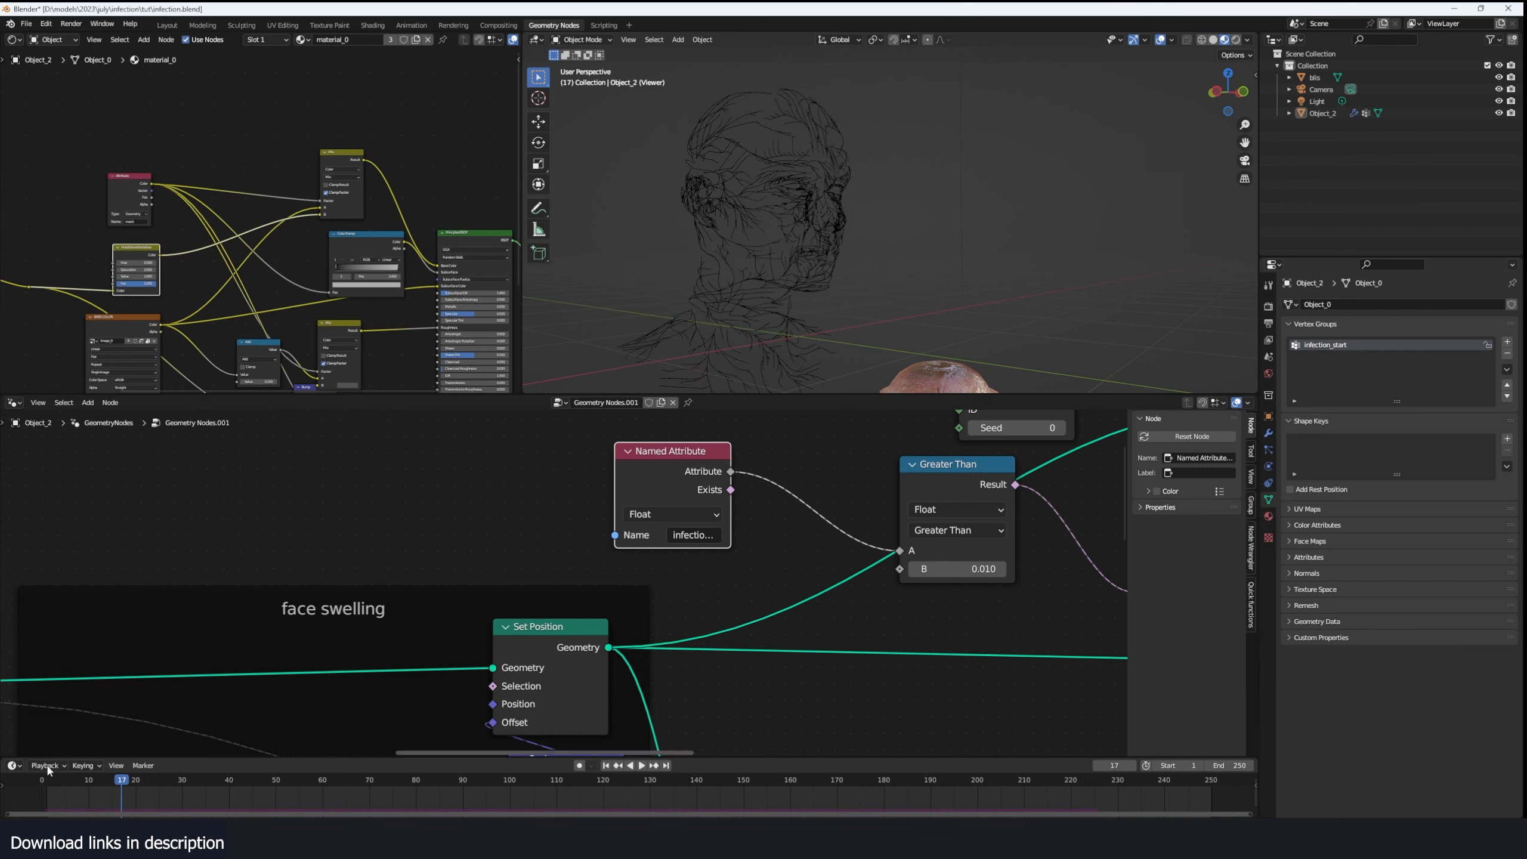
- Play the simulation and examine the vein curves on the head from another angle
{"action": "key", "text": "space"}
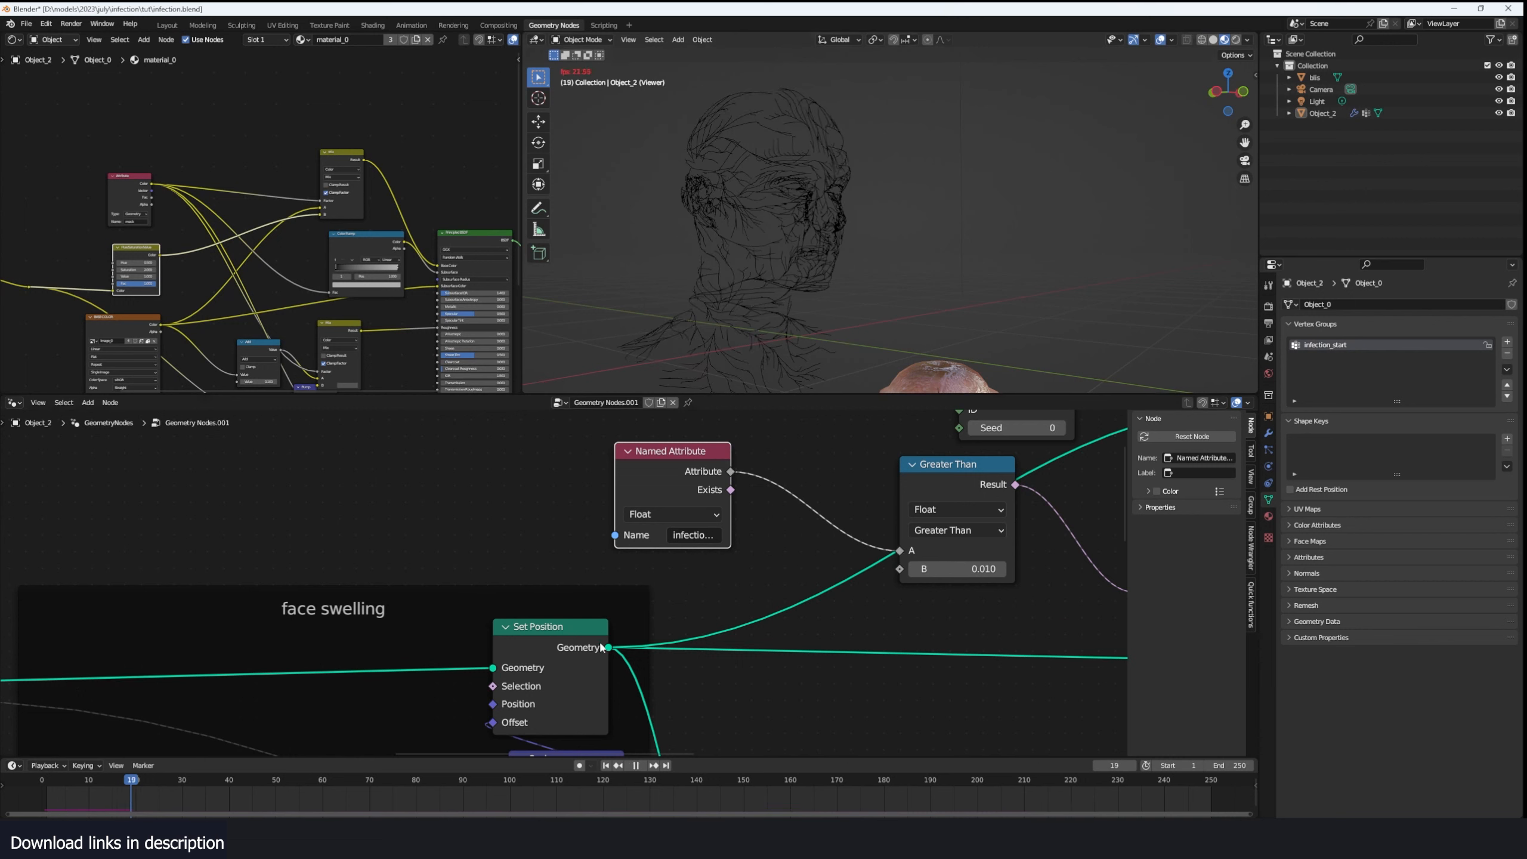
{"action": "middle_click_drag", "start_coordinate": [839, 235], "coordinate": [876, 303]}
{"action": "key", "text": "space"}
{"action": "scroll", "coordinate": [906, 483], "scroll_direction": "down", "scroll_amount": 5}
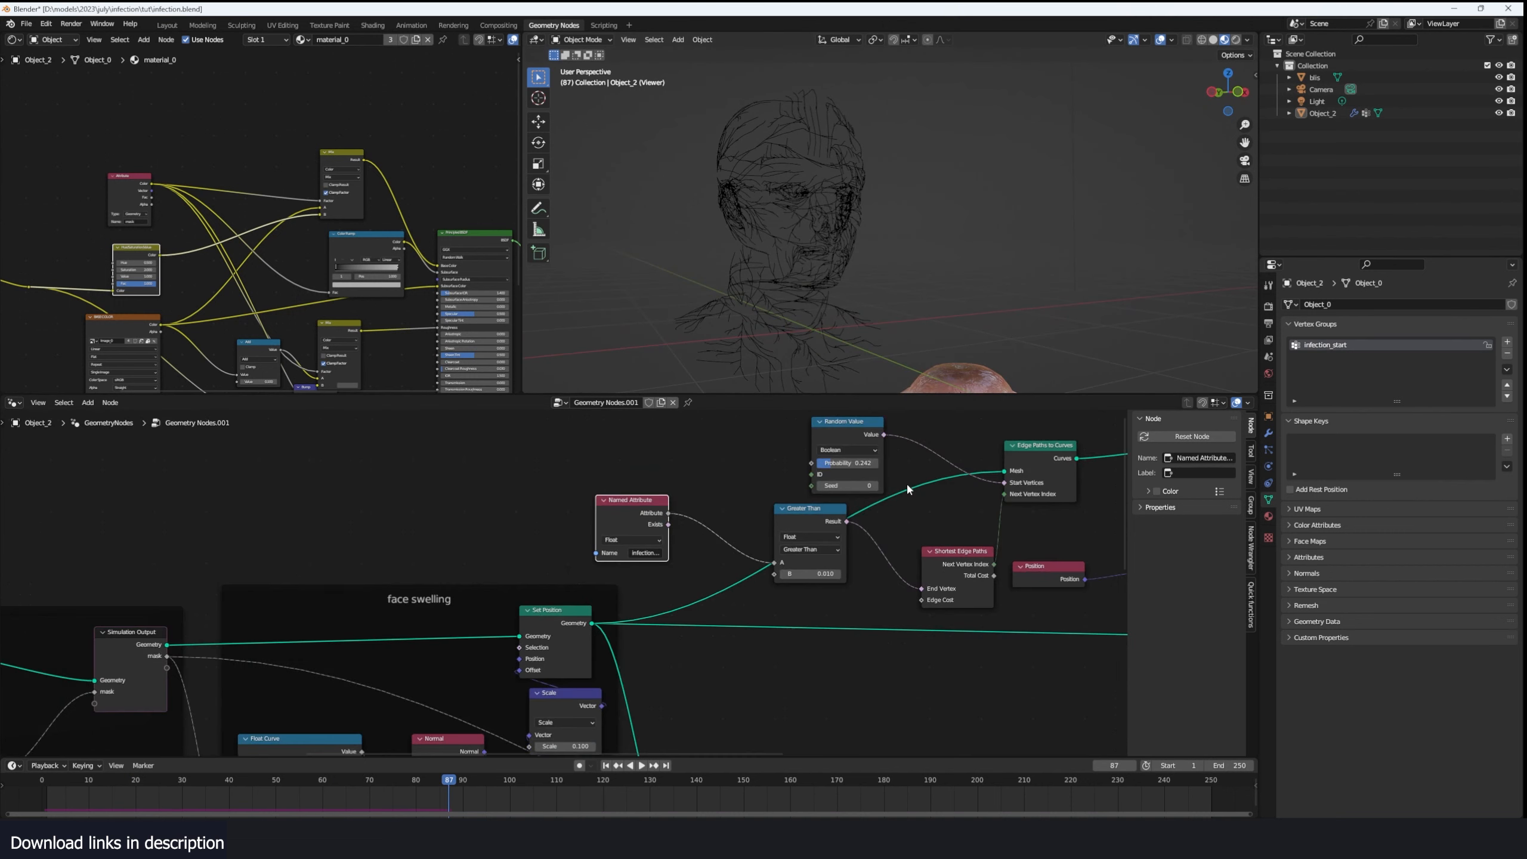
- Set the Trim Curve's End factor to 1.000 and save the file
{"action": "middle_click_drag", "start_coordinate": [907, 483], "coordinate": [666, 535]}
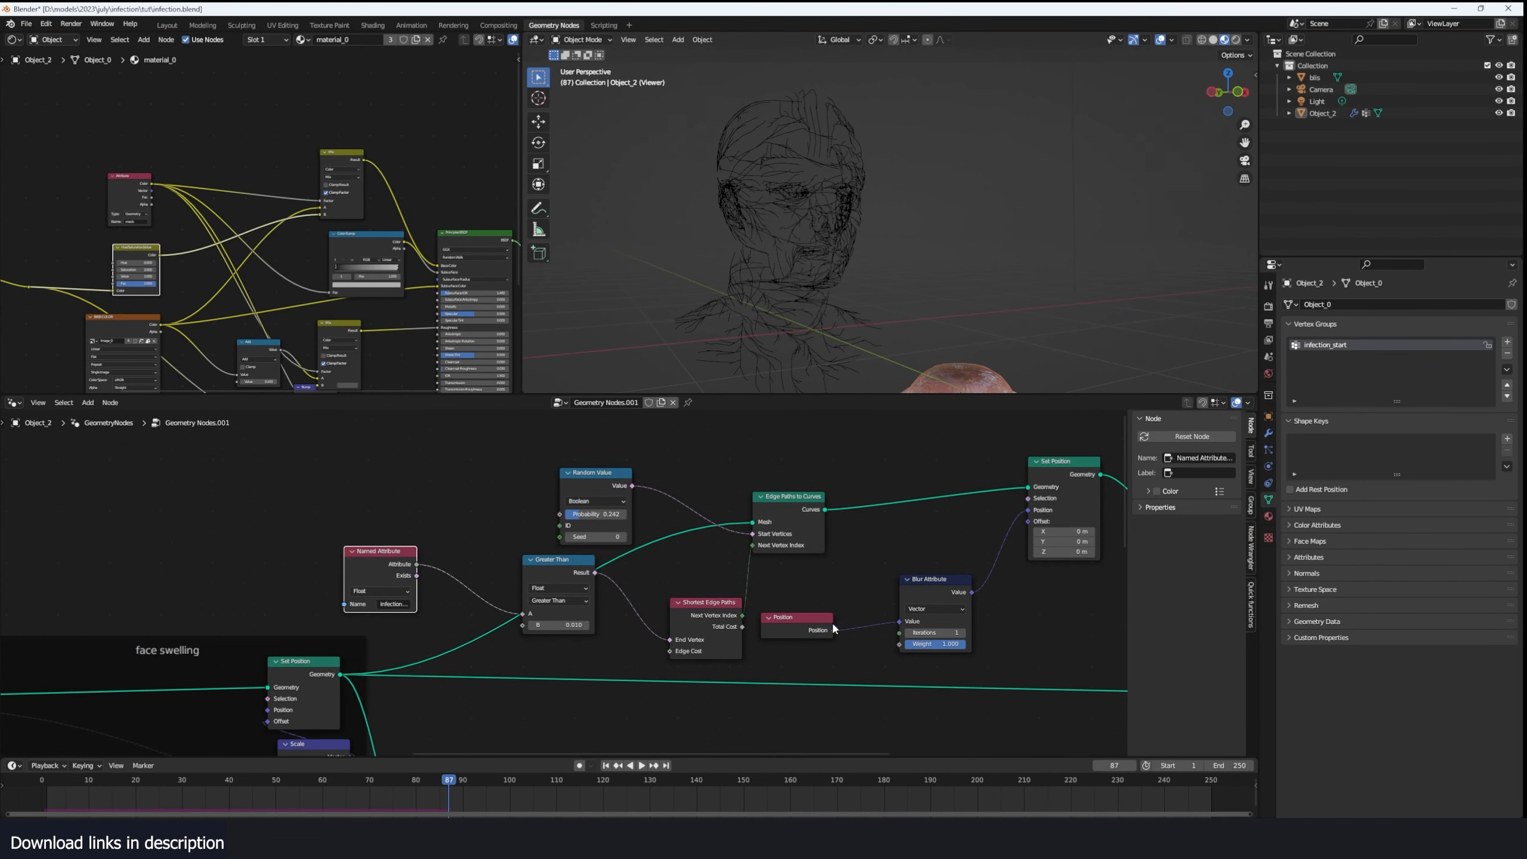
{"action": "middle_click_drag", "start_coordinate": [832, 621], "coordinate": [666, 596]}
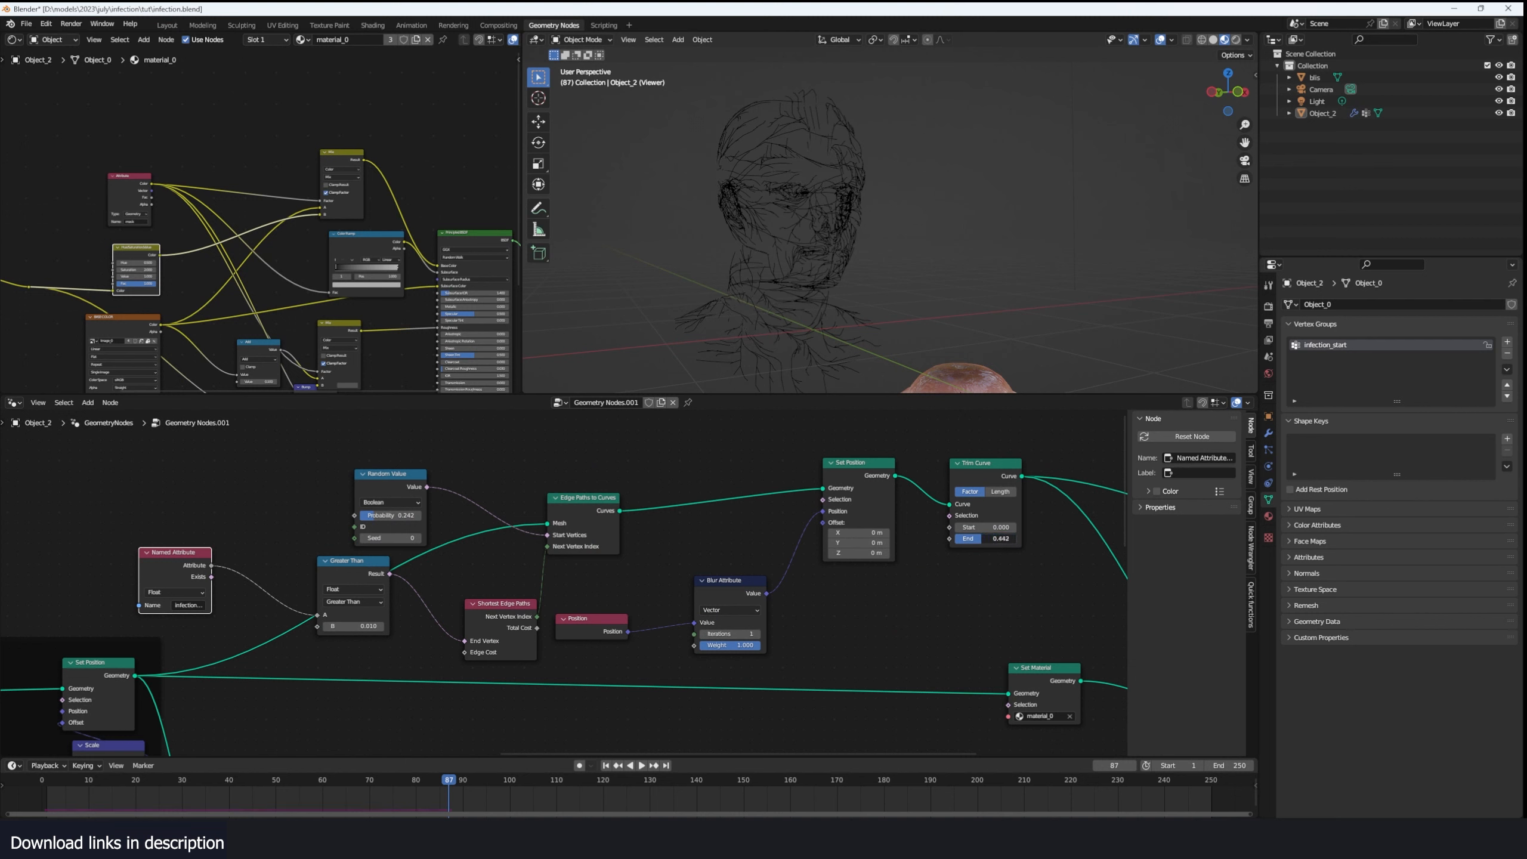
{"action": "mouse_move", "coordinate": [983, 539]}
{"action": "left_mouse_down"}
{"action": "mouse_move", "coordinate": [1016, 539]}
{"action": "mouse_move", "coordinate": [989, 522]}
{"action": "mouse_move", "coordinate": [1022, 527]}
{"action": "mouse_move", "coordinate": [994, 527]}
{"action": "left_mouse_up"}
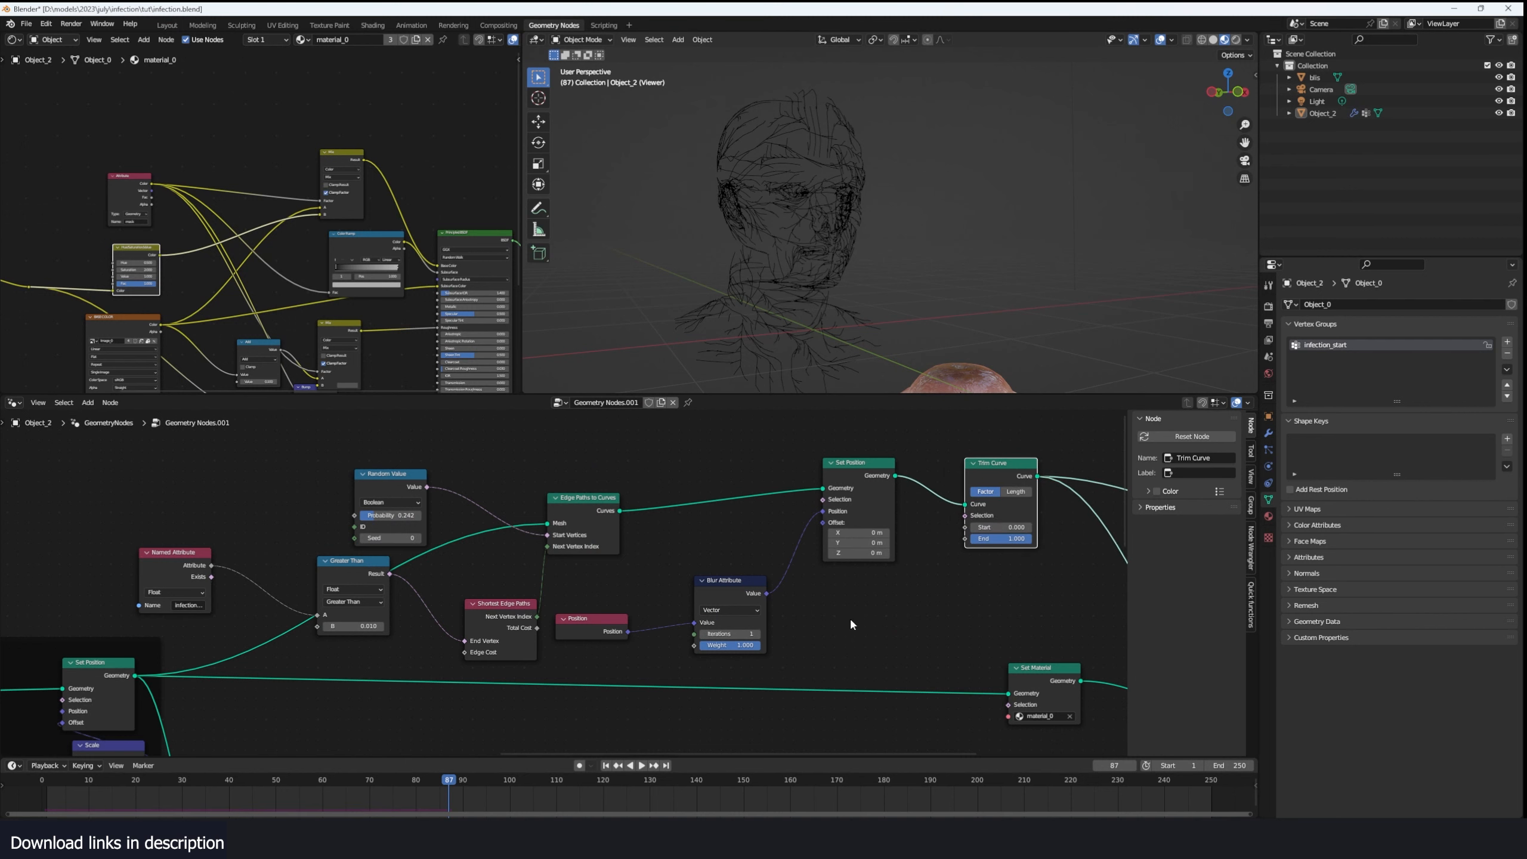
{"action": "scroll", "coordinate": [806, 574], "scroll_direction": "down", "scroll_amount": 4}
{"action": "key", "text": "ctrl+s"}
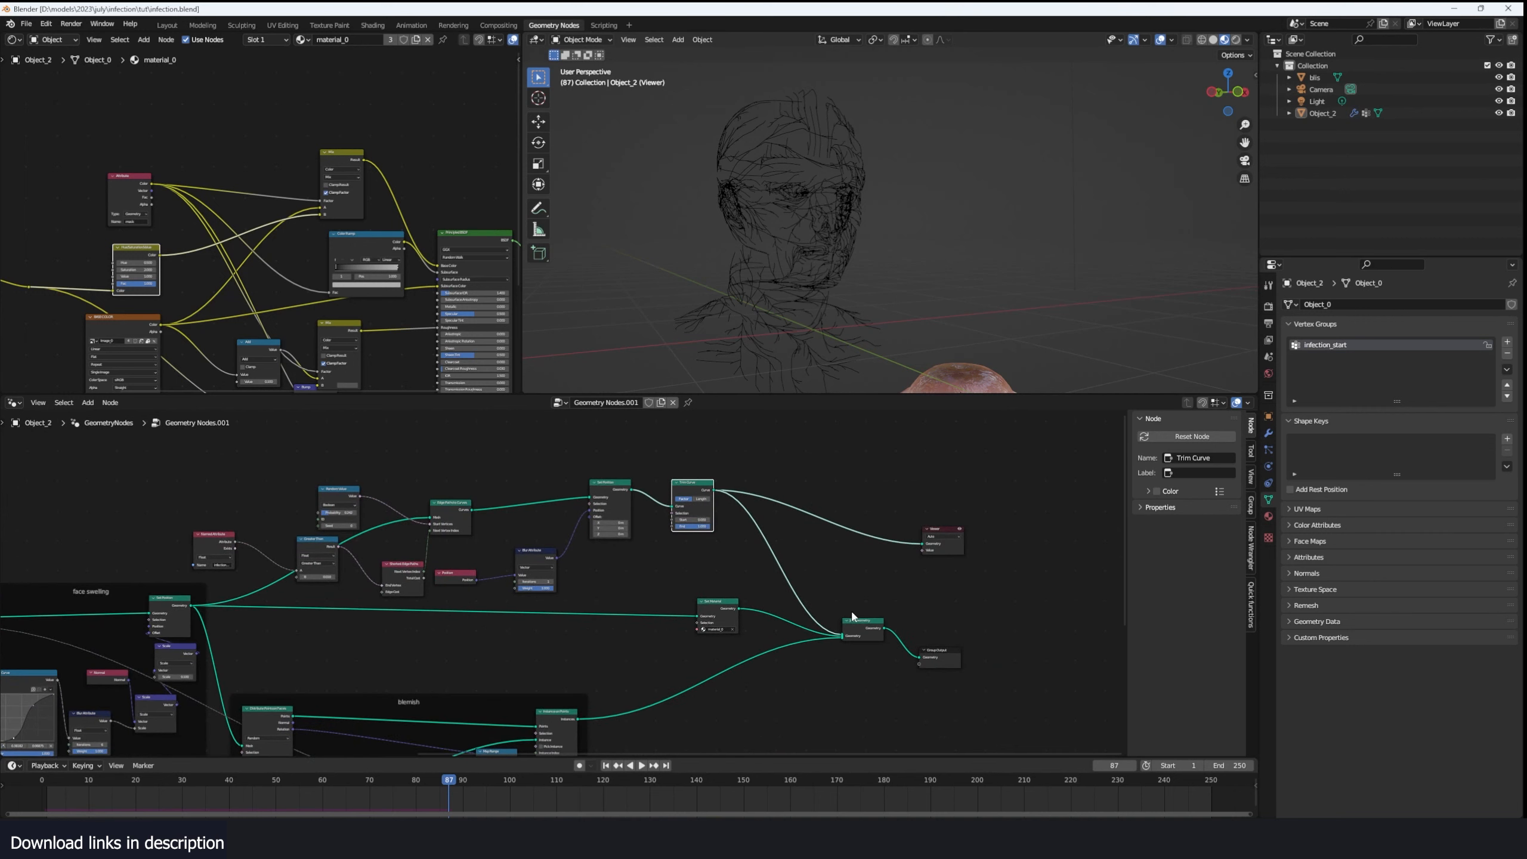
- Preview the Join Geometry output in the Viewer and play the simulation from the start to study blisters and veins together
{"action": "left_click", "coordinate": [865, 624], "text": "ctrl+shift"}
{"action": "left_click", "coordinate": [34, 788]}
{"action": "key", "text": "space"}
{"action": "middle_click_drag", "start_coordinate": [654, 344], "coordinate": [708, 350]}
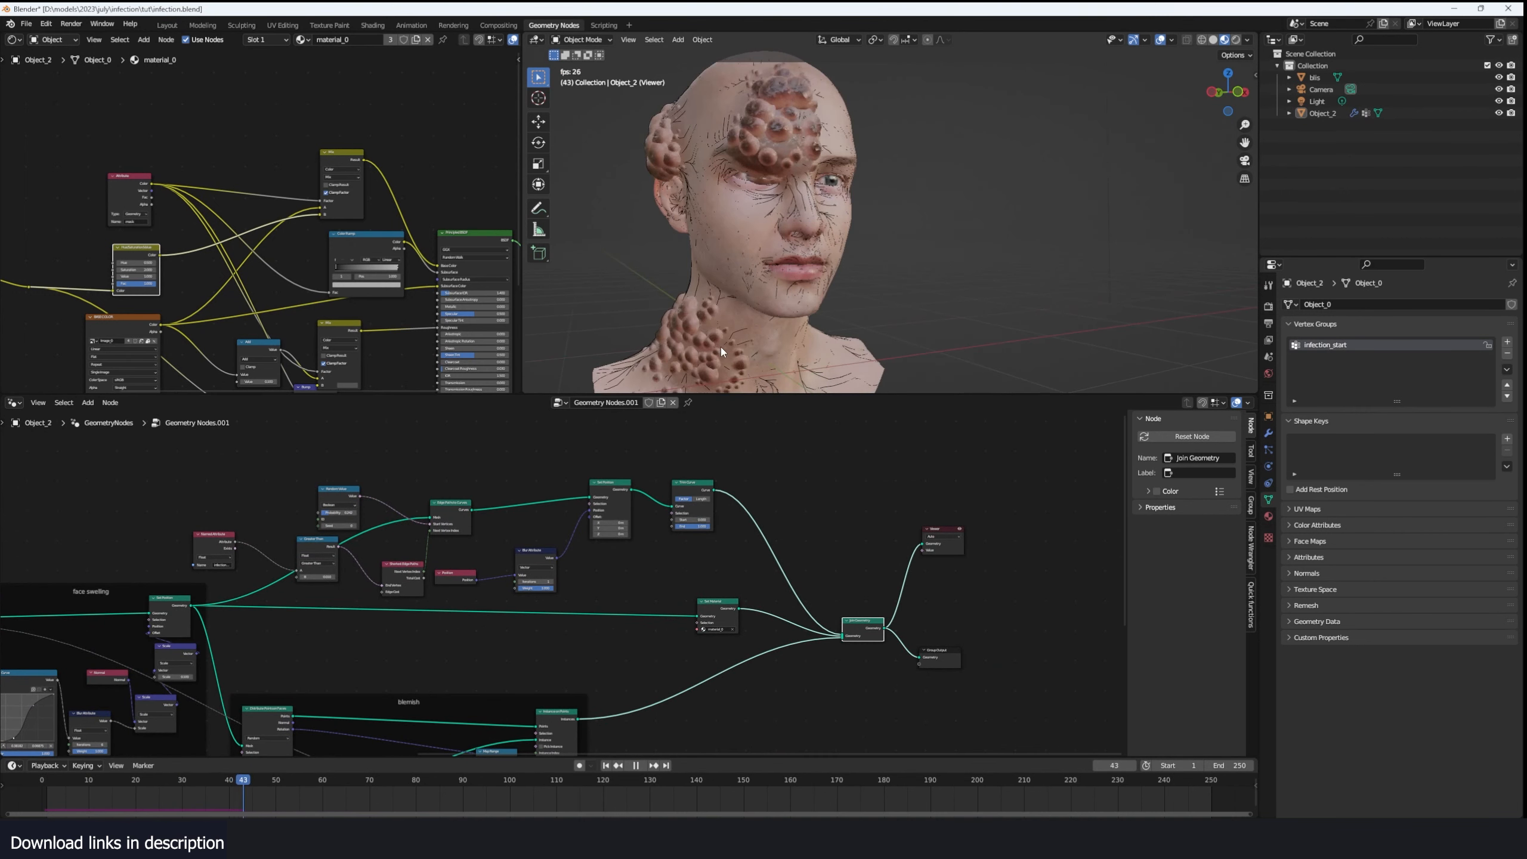
{"action": "key", "text": "space"}
{"action": "scroll", "coordinate": [804, 566], "scroll_direction": "up", "scroll_amount": 2}
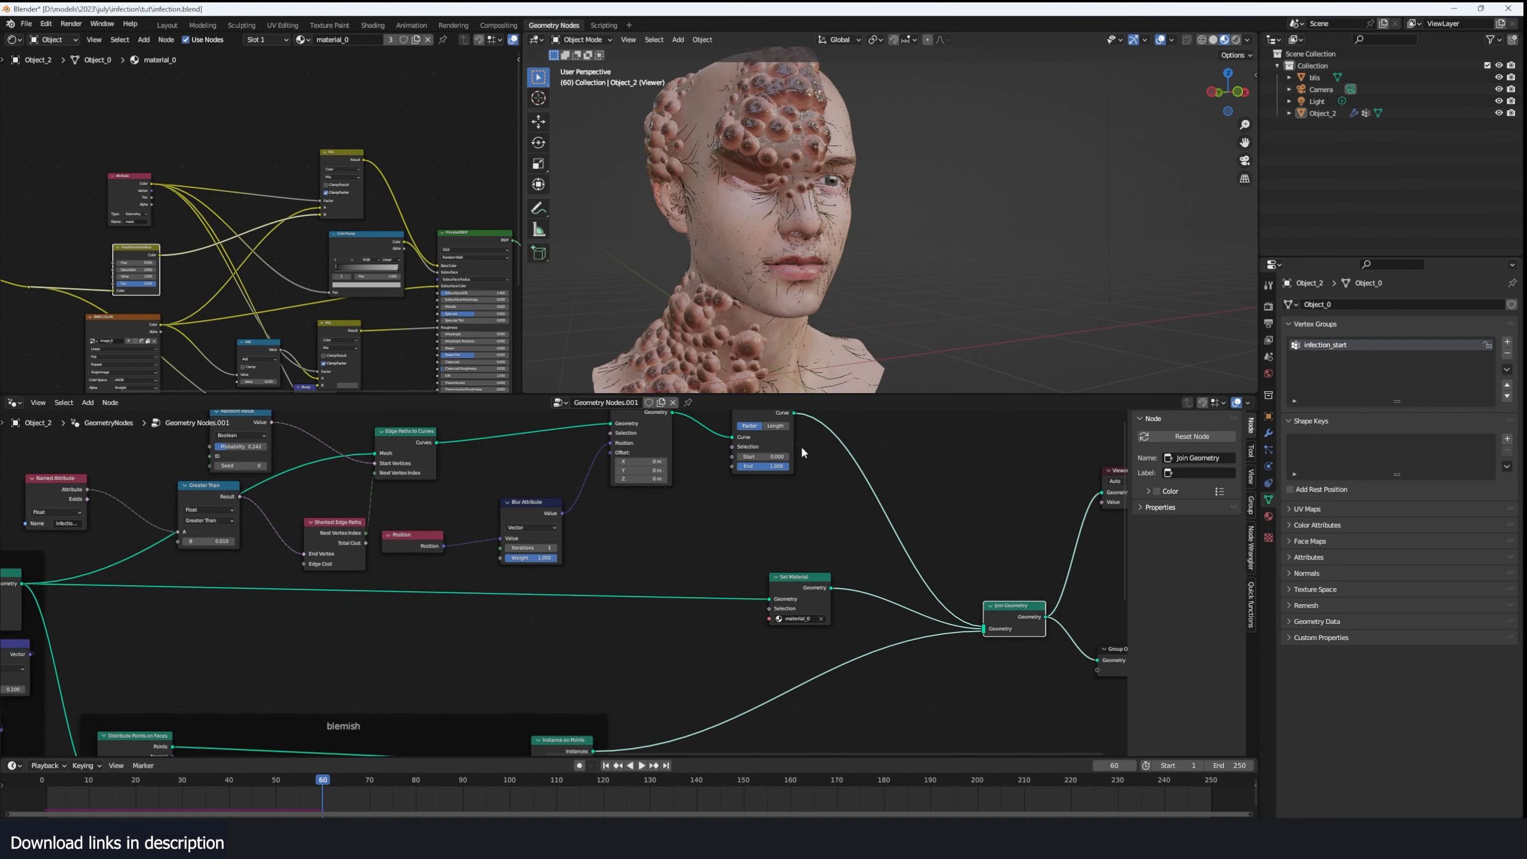
- Insert a Curve to Mesh node between Trim Curve and Join Geometry
{"action": "middle_click_drag", "start_coordinate": [801, 448], "coordinate": [774, 496]}
{"action": "left_click_drag", "start_coordinate": [744, 451], "coordinate": [731, 446]}
{"action": "key", "text": "shift+a"}
{"action": "left_click", "coordinate": [856, 471]}
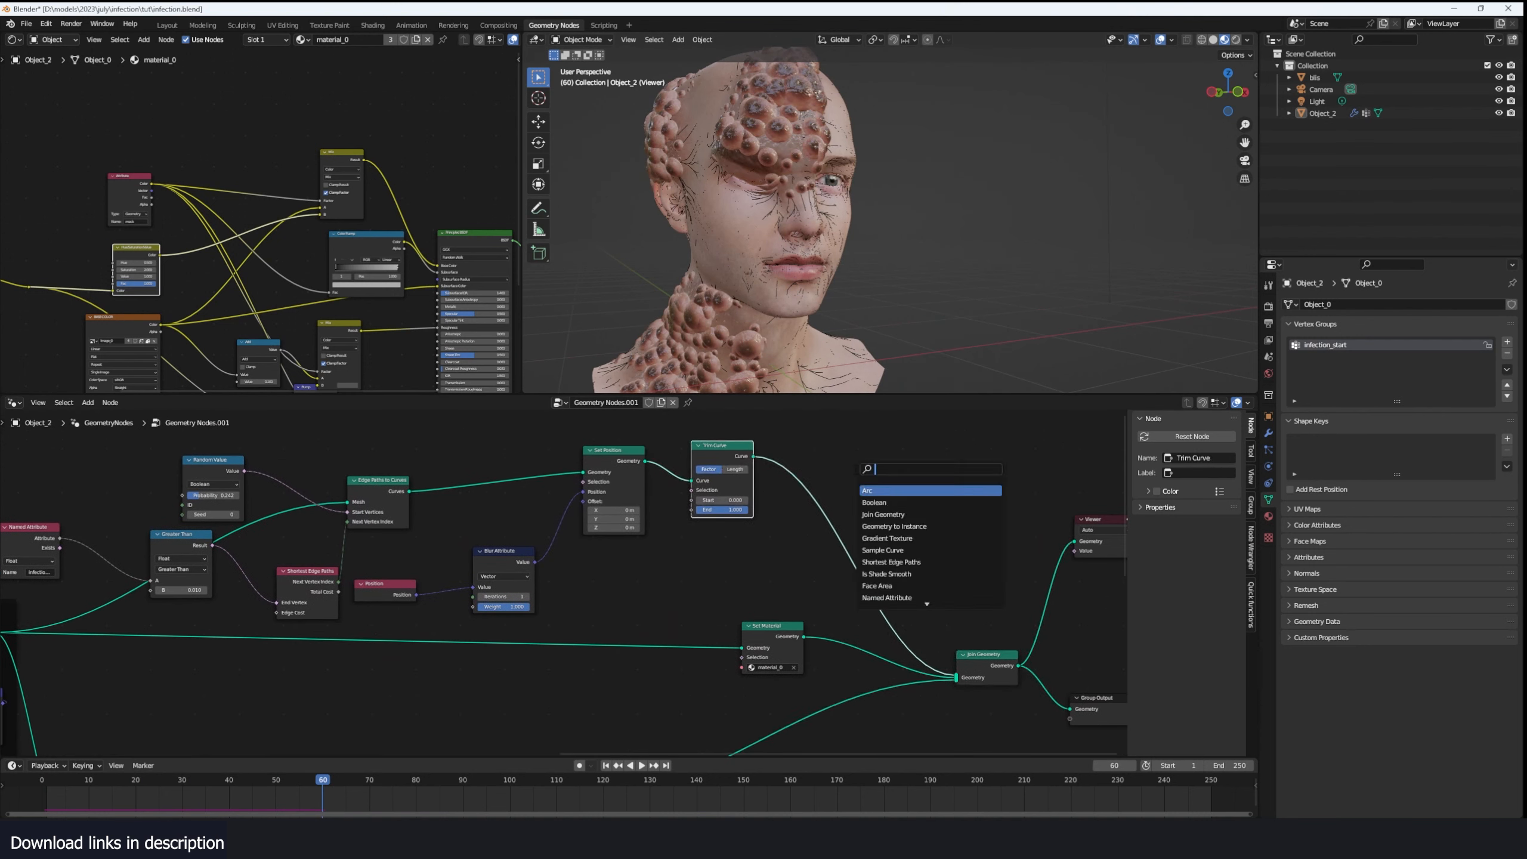
{"action": "type", "text": "to m"}
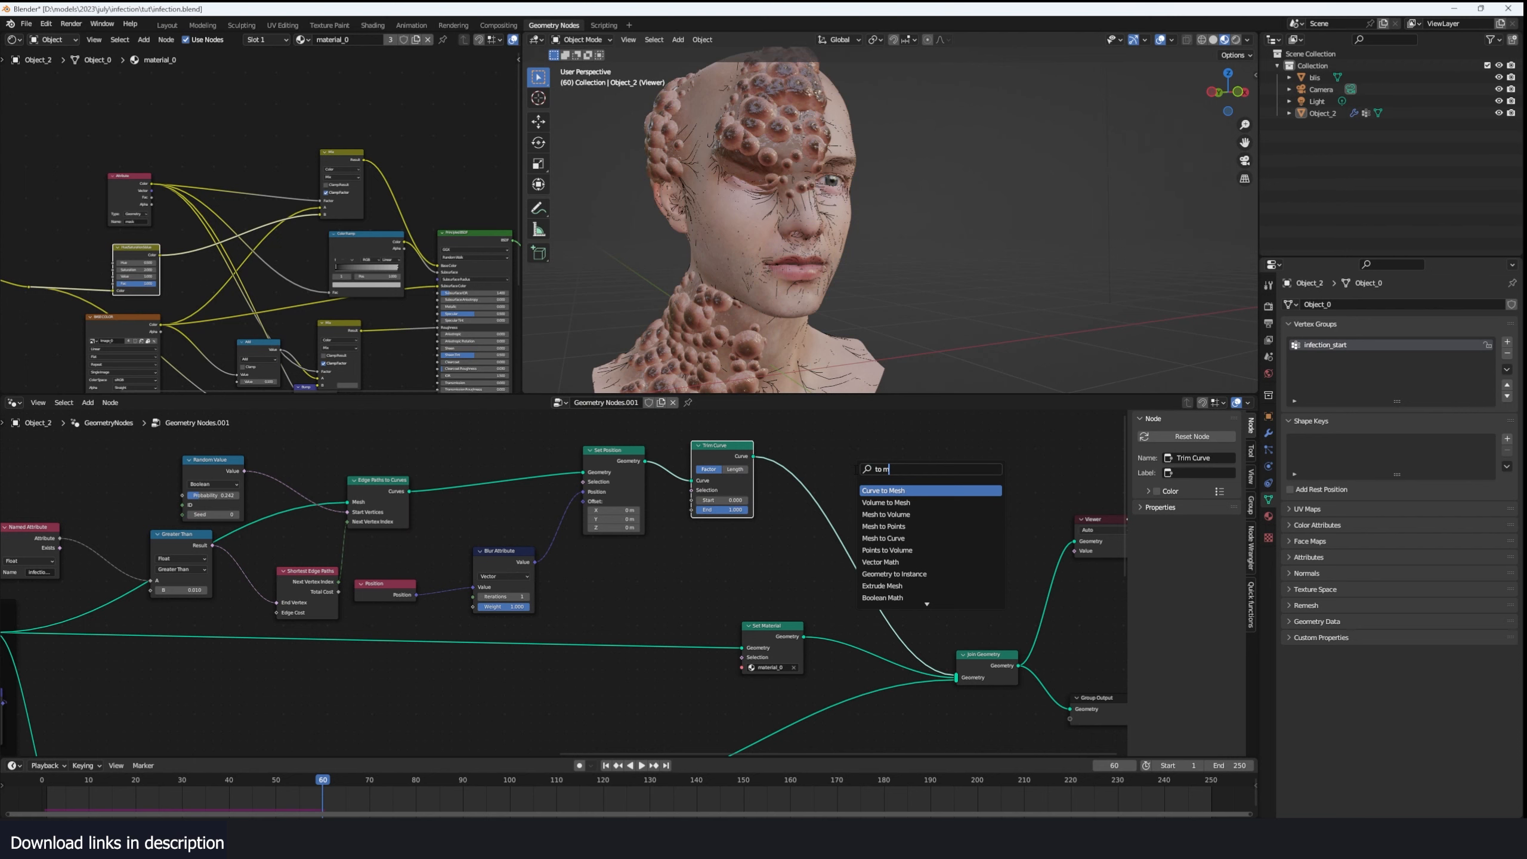
{"action": "key", "text": "Return"}
{"action": "left_click", "coordinate": [848, 479]}
{"action": "left_click_drag", "start_coordinate": [863, 482], "coordinate": [916, 481]}
- Add a Curve Circle node below the Trim Curve node
{"action": "scroll", "coordinate": [872, 498], "scroll_direction": "up", "scroll_amount": 2}
{"action": "key", "text": "shift+a"}
{"action": "left_click", "coordinate": [812, 523]}
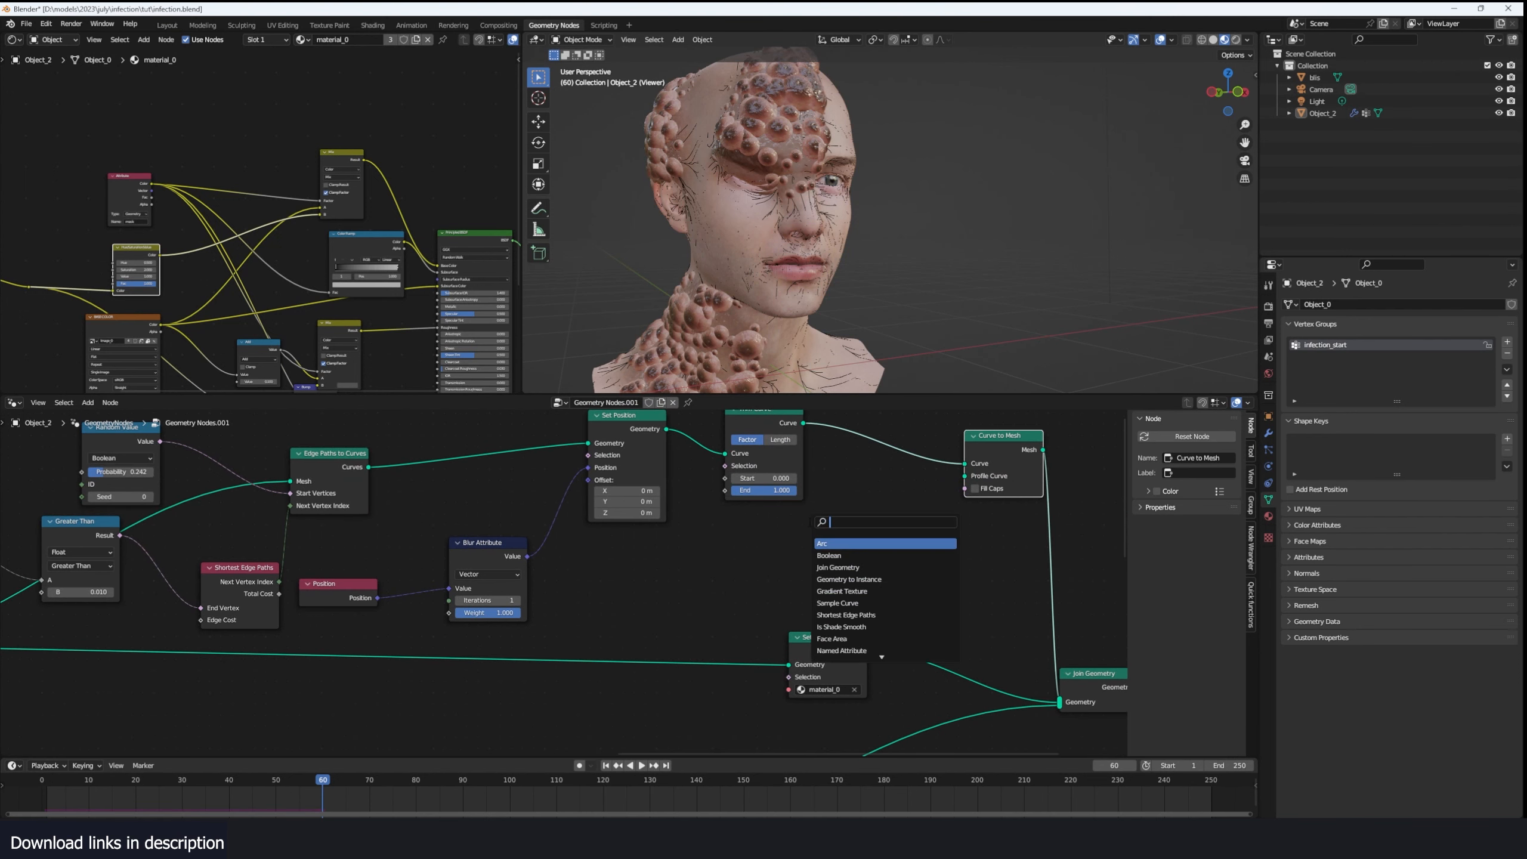
{"action": "type", "text": "cur ci"}
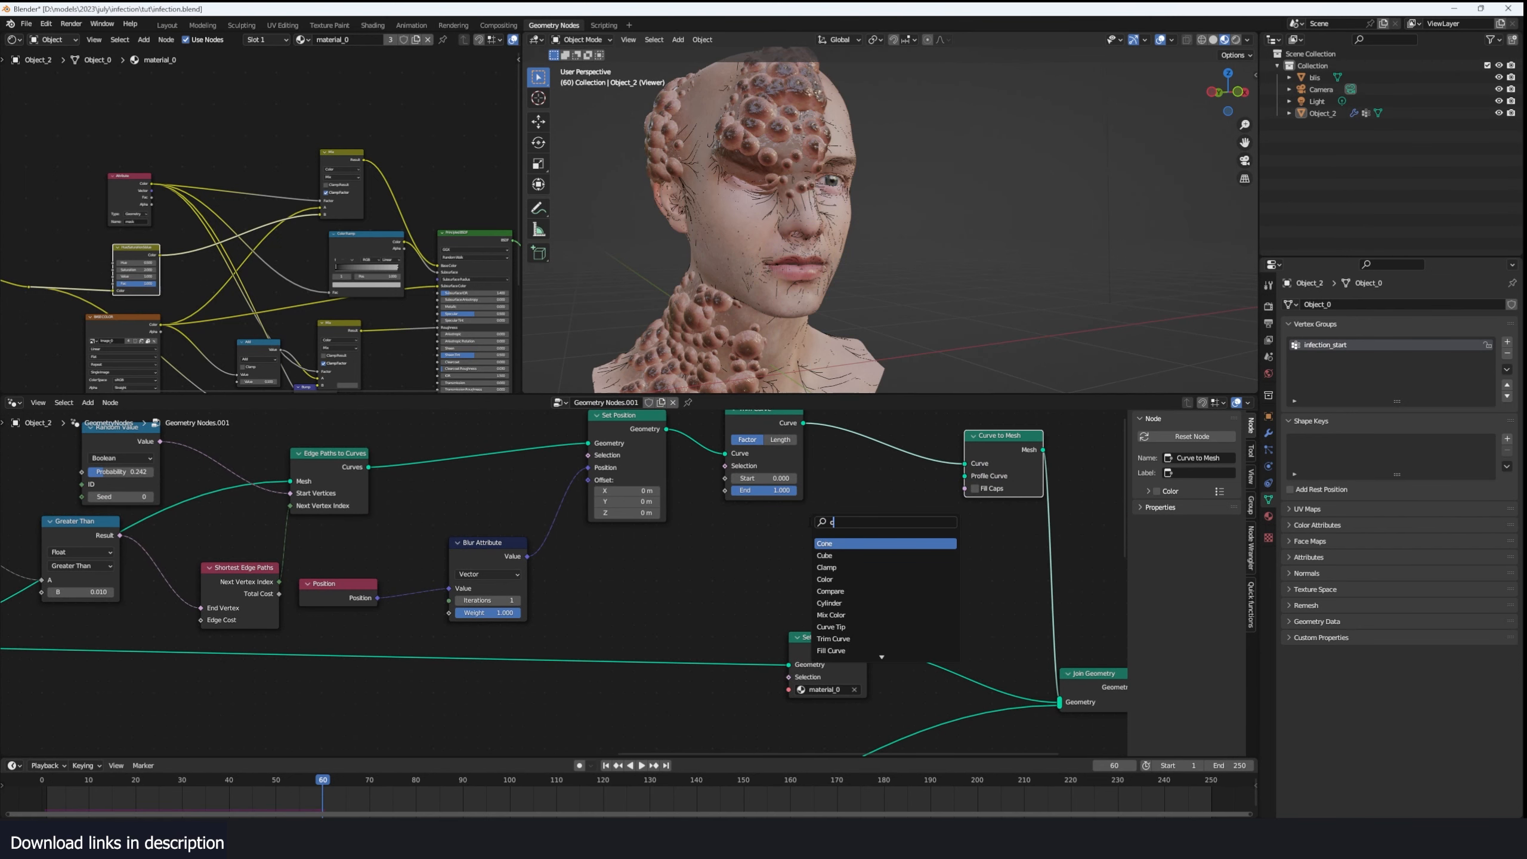
{"action": "key", "text": "Return"}
- Use the Curve Circle as the Curve to Mesh profile with resolution 4 and radius 0.01 m, and save the file
{"action": "left_click", "coordinate": [825, 564]}
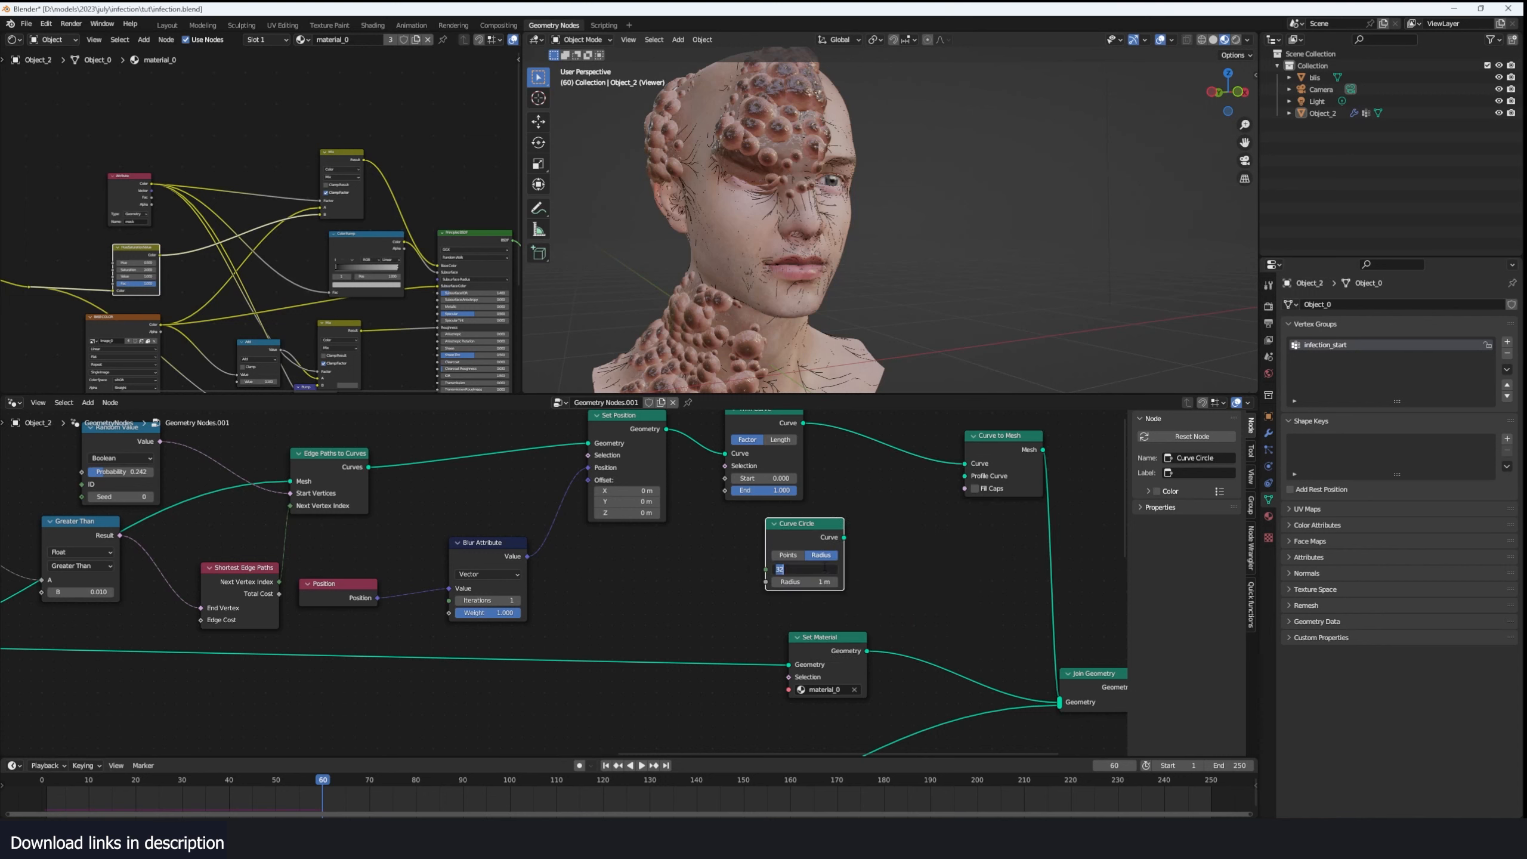
{"action": "type", "text": "4"}
{"action": "key", "text": "Return"}
{"action": "left_click_drag", "start_coordinate": [844, 537], "coordinate": [968, 478]}
{"action": "key", "text": "ctrl+s"}
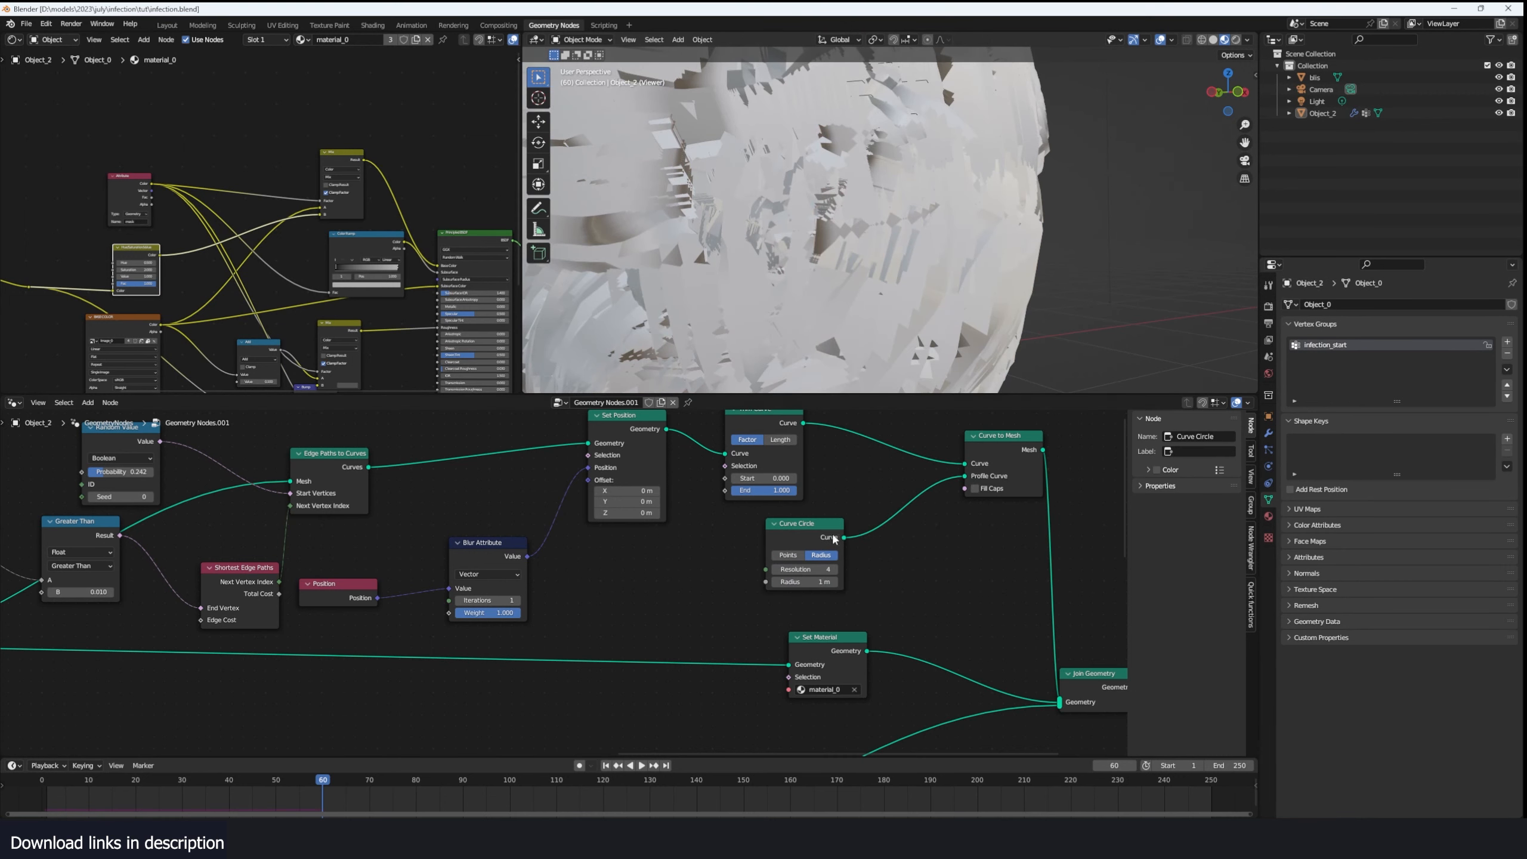
{"action": "left_click_drag", "start_coordinate": [819, 582], "coordinate": [782, 582]}
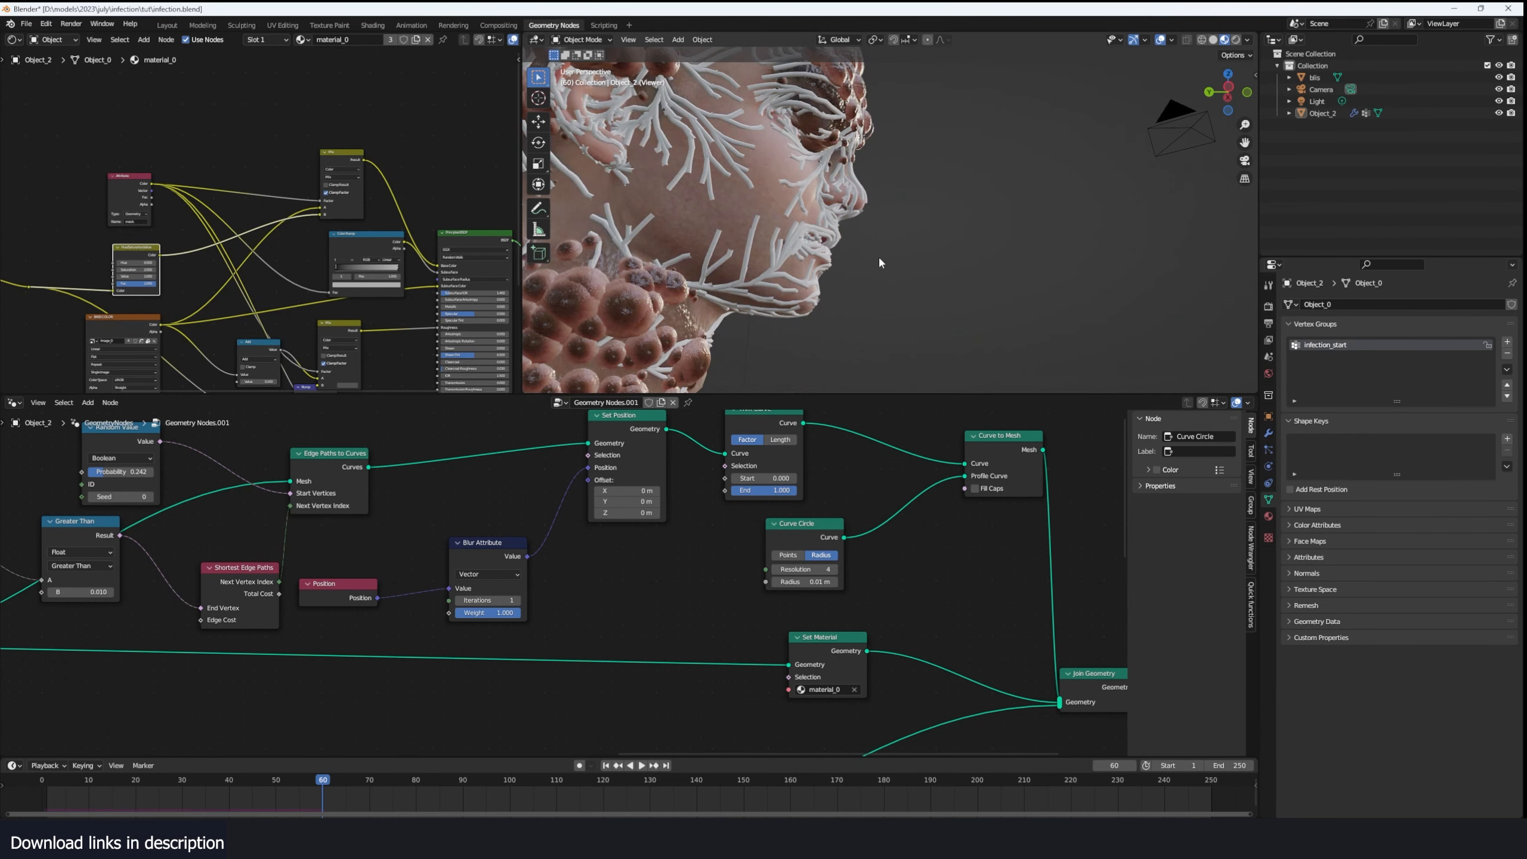
{"action": "middle_click_drag", "start_coordinate": [676, 177], "coordinate": [727, 208]}
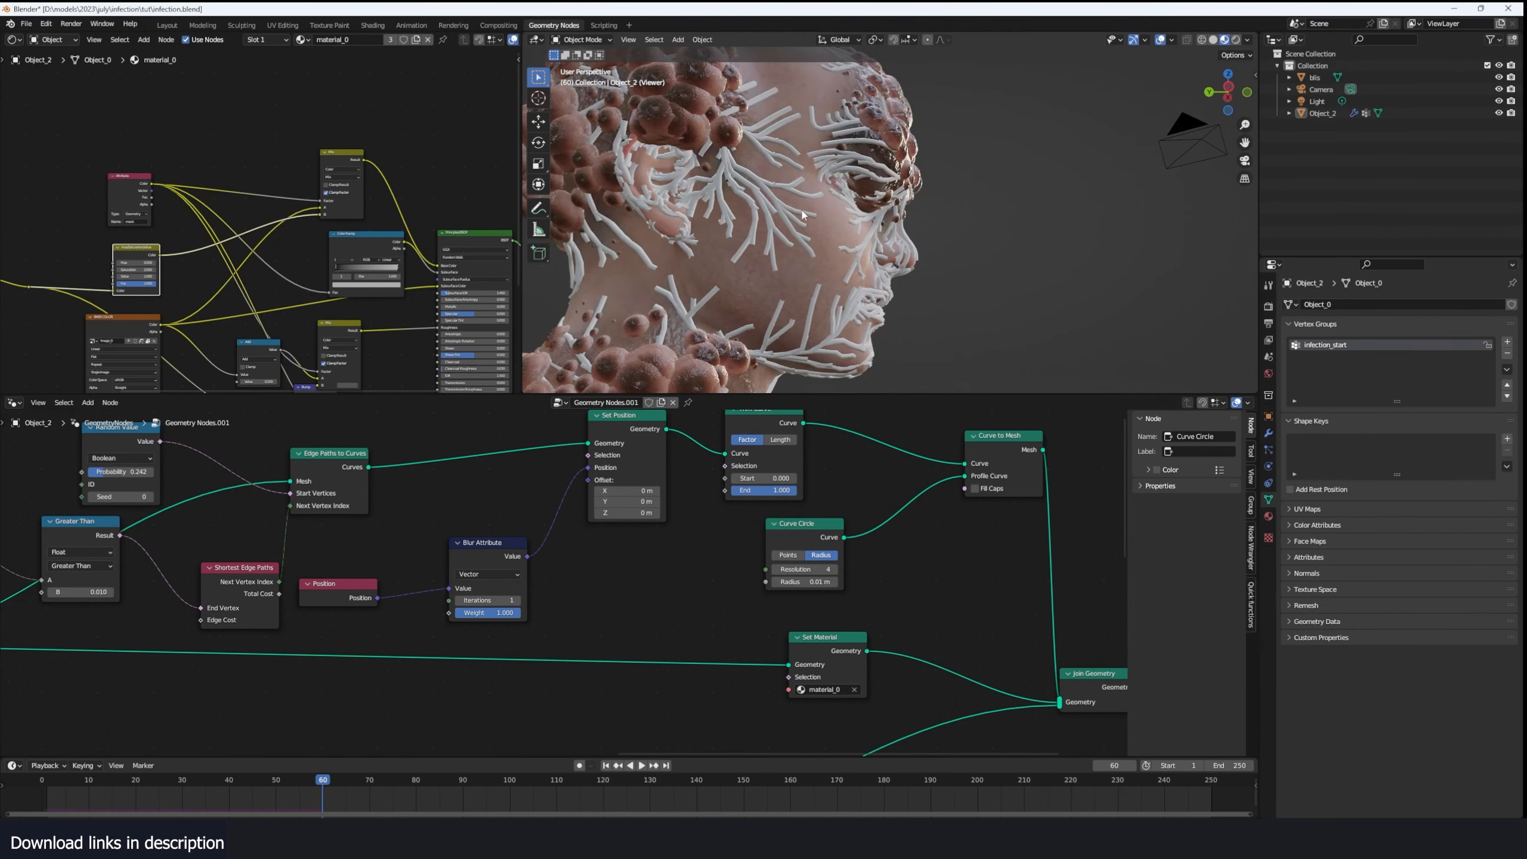
- Insert a Set Curve Radius node between Trim Curve and Curve to Mesh
{"action": "middle_click_drag", "start_coordinate": [923, 488], "coordinate": [754, 488]}
{"action": "left_click_drag", "start_coordinate": [797, 434], "coordinate": [878, 447]}
{"action": "key", "text": "shift+a"}
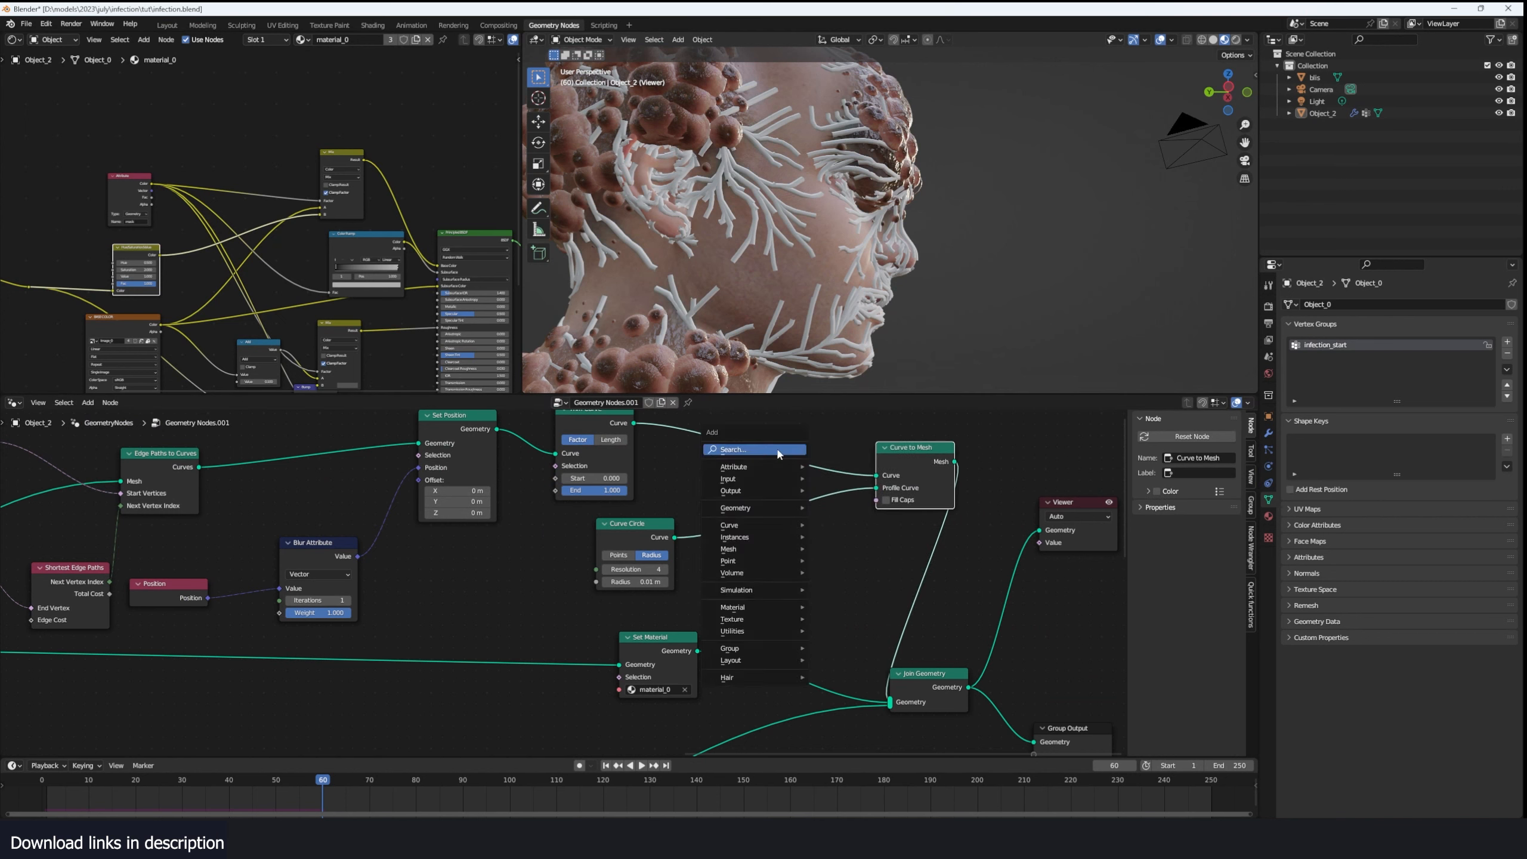
{"action": "left_click", "coordinate": [777, 450]}
{"action": "type", "text": "set ra"}
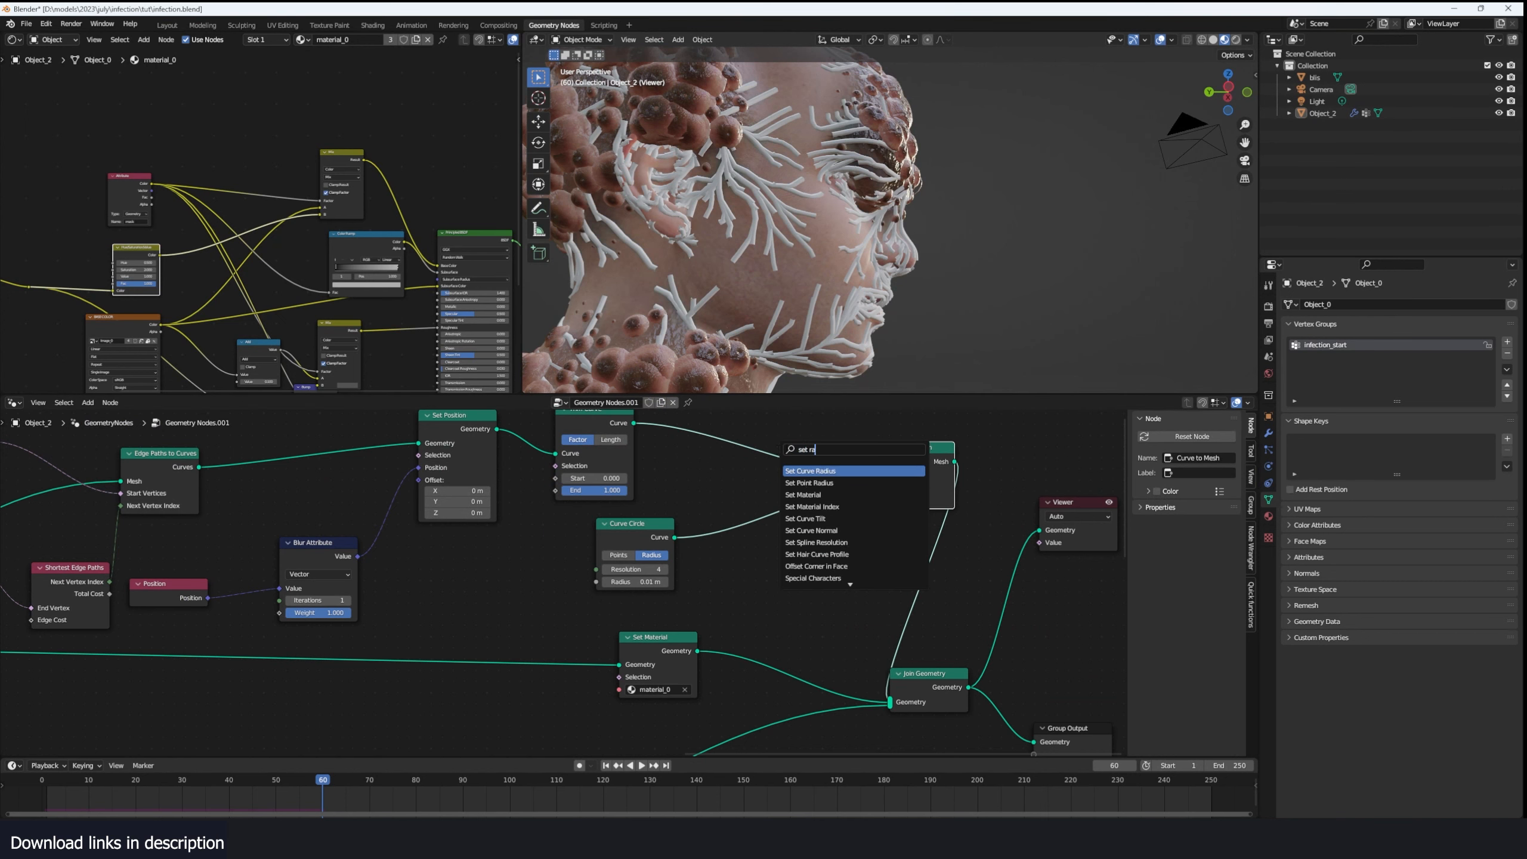
{"action": "left_click", "coordinate": [806, 469]}
{"action": "left_click", "coordinate": [786, 448]}
- Reposition the Curve Circle node with its resolution set to 3, and add a Spline Parameter node
{"action": "left_click_drag", "start_coordinate": [605, 528], "coordinate": [718, 546]}
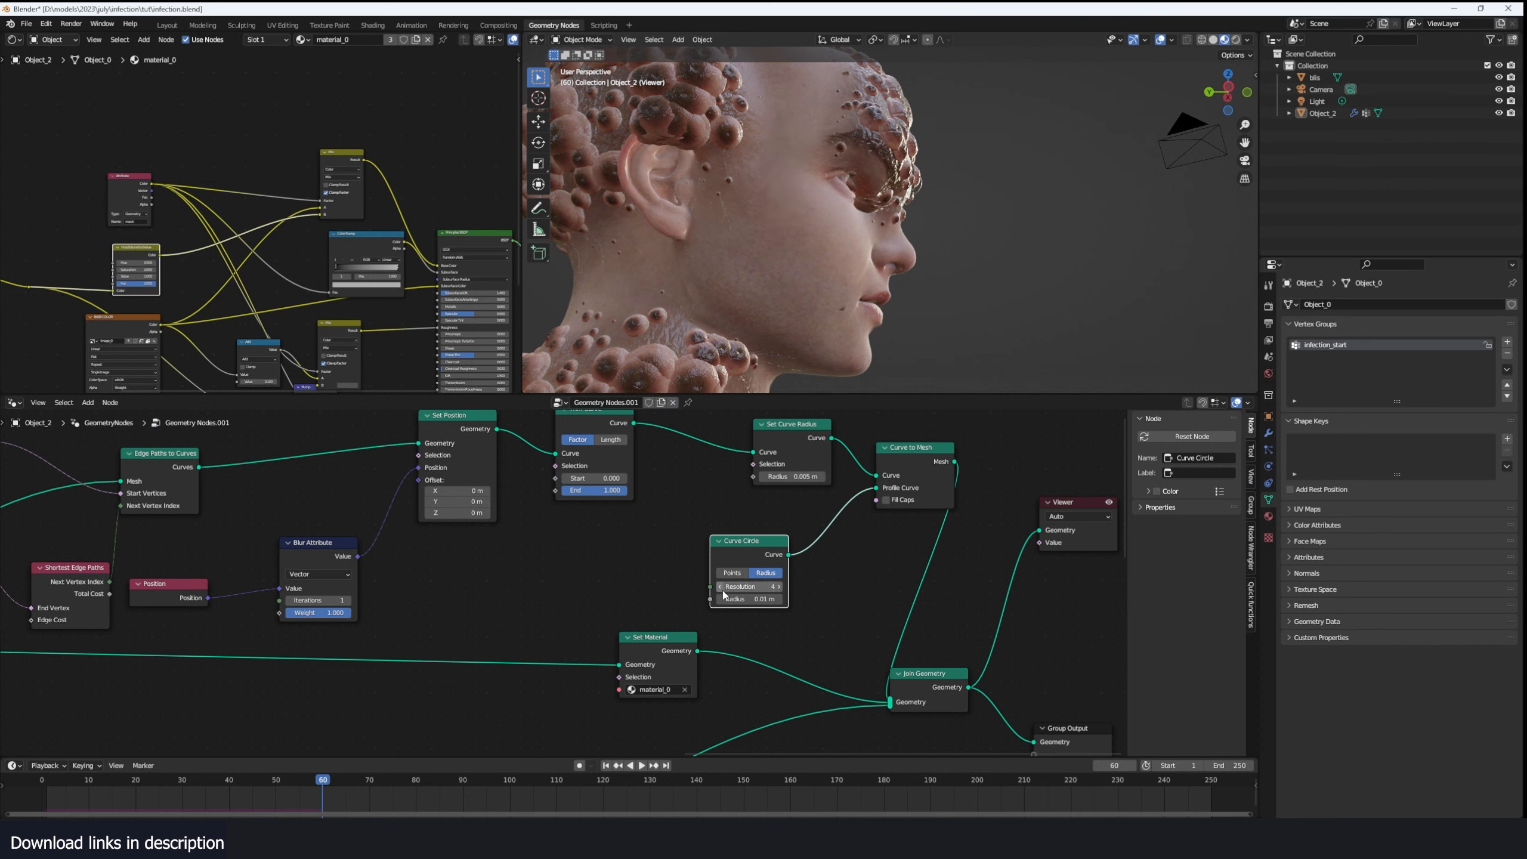
{"action": "key", "text": "shift+a"}
{"action": "left_click", "coordinate": [627, 557]}
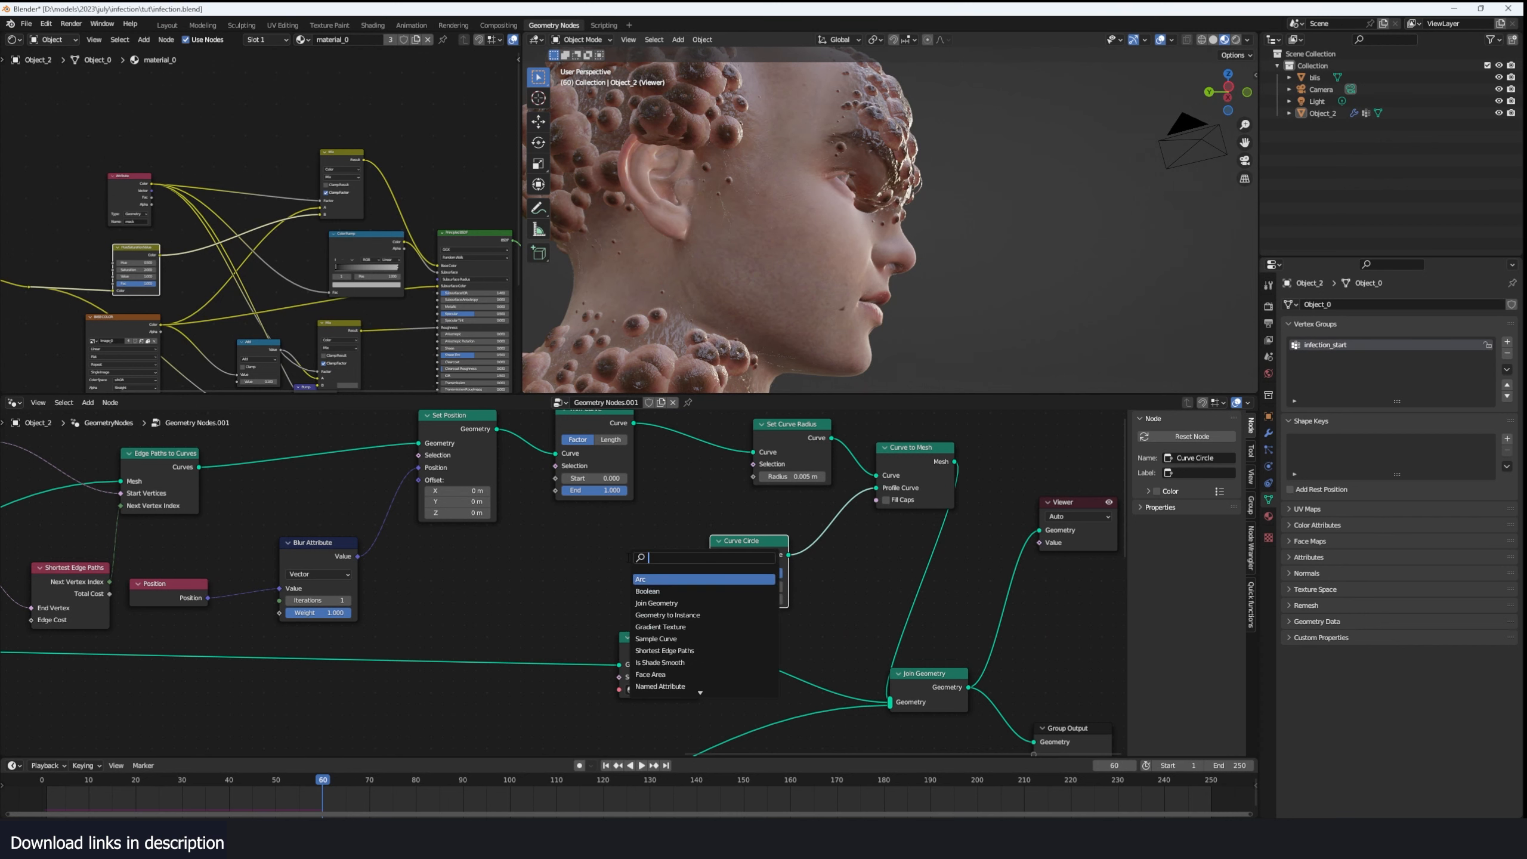
{"action": "type", "text": "sp"}
{"action": "key", "text": "Return"}
{"action": "left_click", "coordinate": [537, 572]}
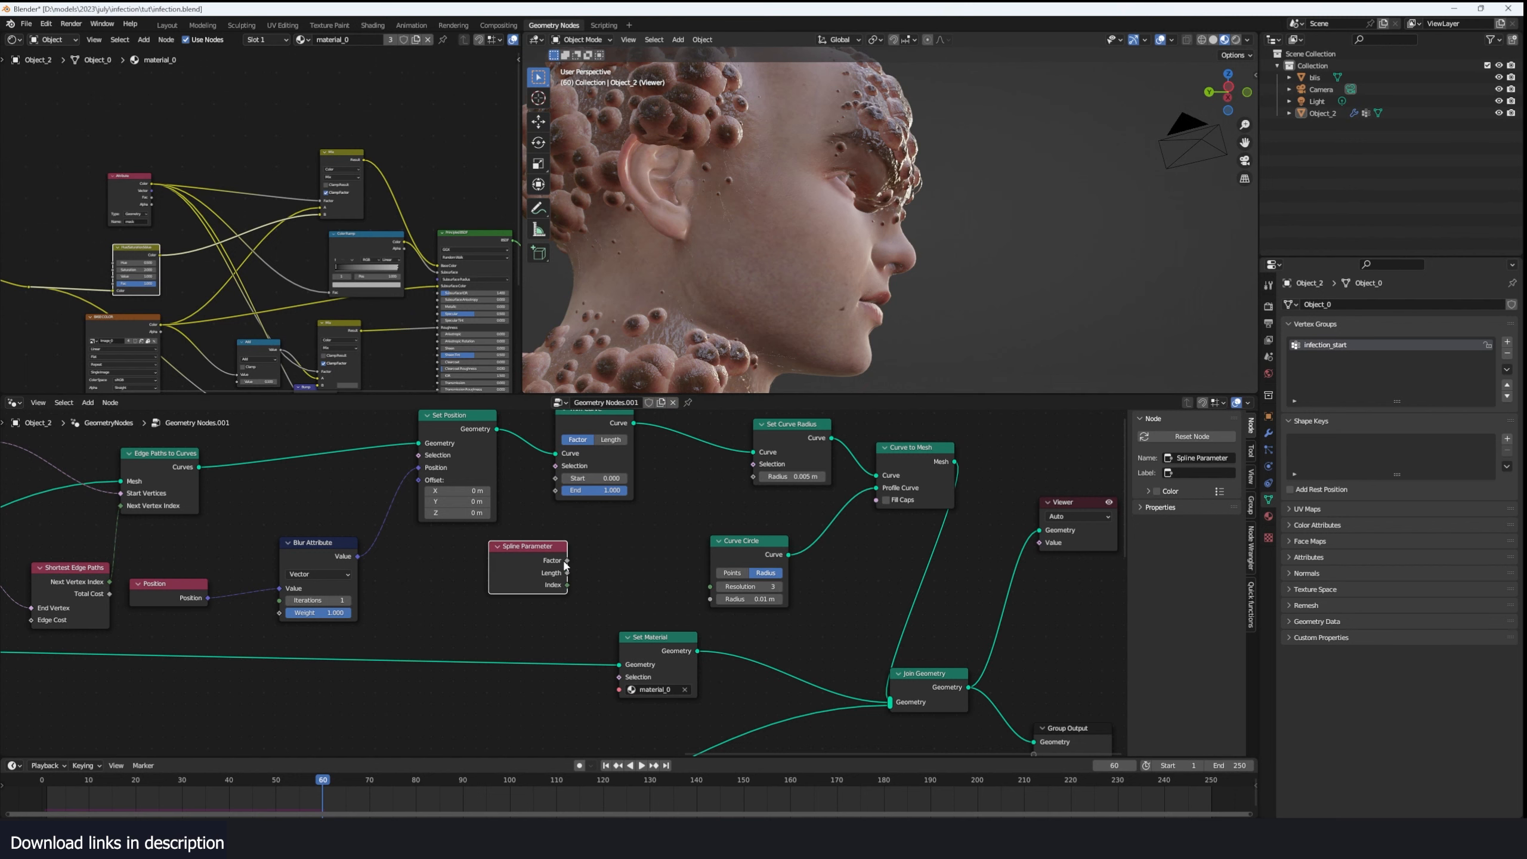
- Drive the Set Curve Radius node's Radius with the Spline Parameter's Factor and inspect the tapered veins
{"action": "left_click_drag", "start_coordinate": [630, 587], "coordinate": [701, 539]}
{"action": "left_click_drag", "start_coordinate": [775, 478], "coordinate": [764, 476]}
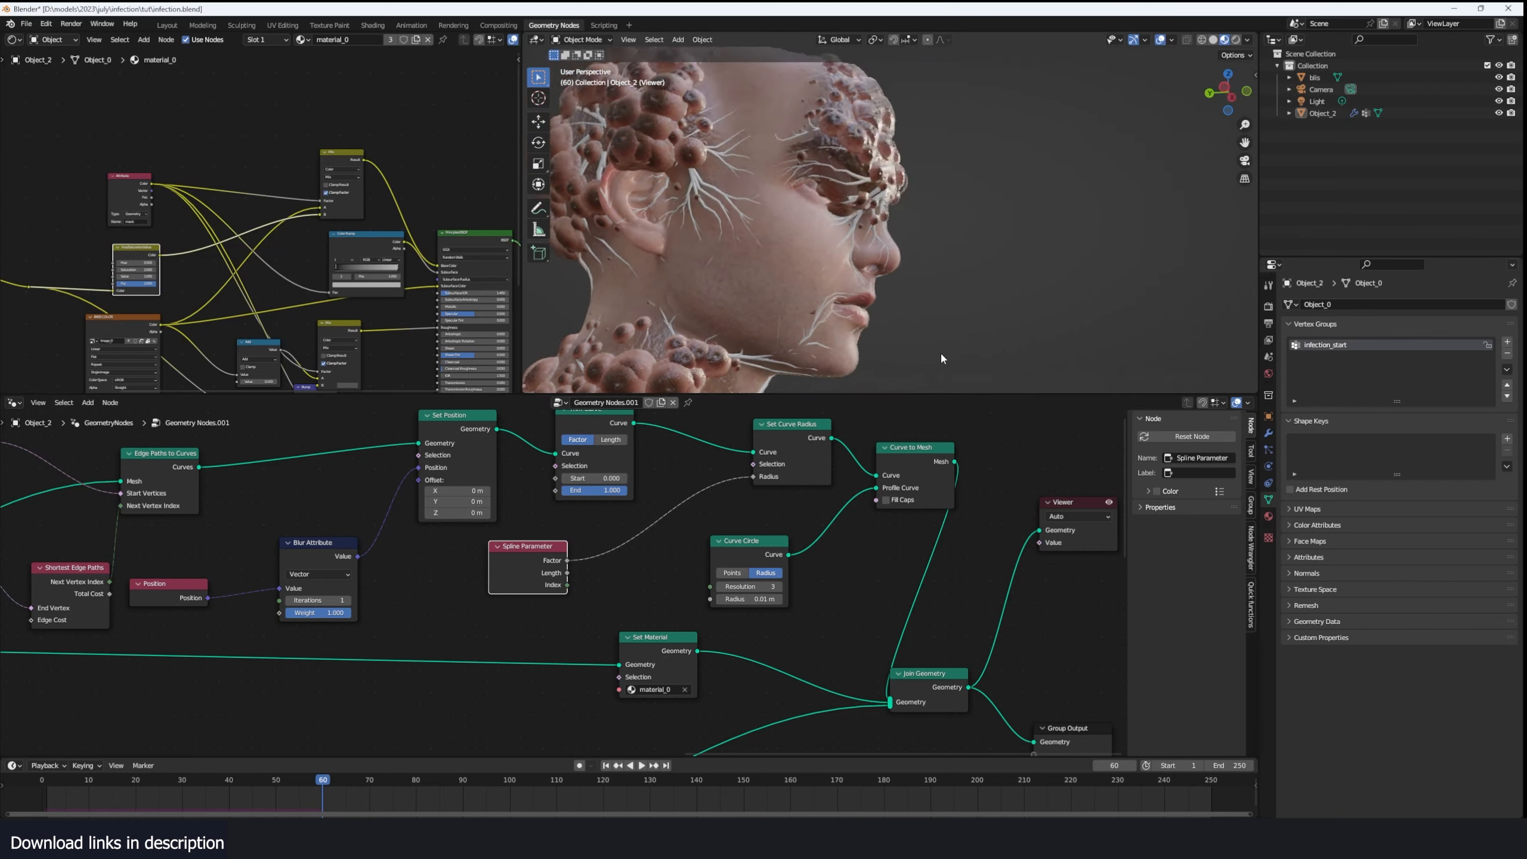
{"action": "mouse_move", "coordinate": [941, 354]}
{"action": "middle_mouse_down"}
{"action": "mouse_move", "coordinate": [855, 357]}
{"action": "mouse_move", "coordinate": [899, 357]}
{"action": "middle_mouse_up"}
- Insert a duplicate Set Material node between Curve to Mesh and Join Geometry and assign it the material b
{"action": "mouse_move", "coordinate": [947, 451]}
{"action": "left_mouse_down"}
{"action": "mouse_move", "coordinate": [709, 723]}
{"action": "mouse_move", "coordinate": [739, 720]}
{"action": "left_mouse_up"}
{"action": "left_click_drag", "start_coordinate": [725, 692], "coordinate": [967, 667]}
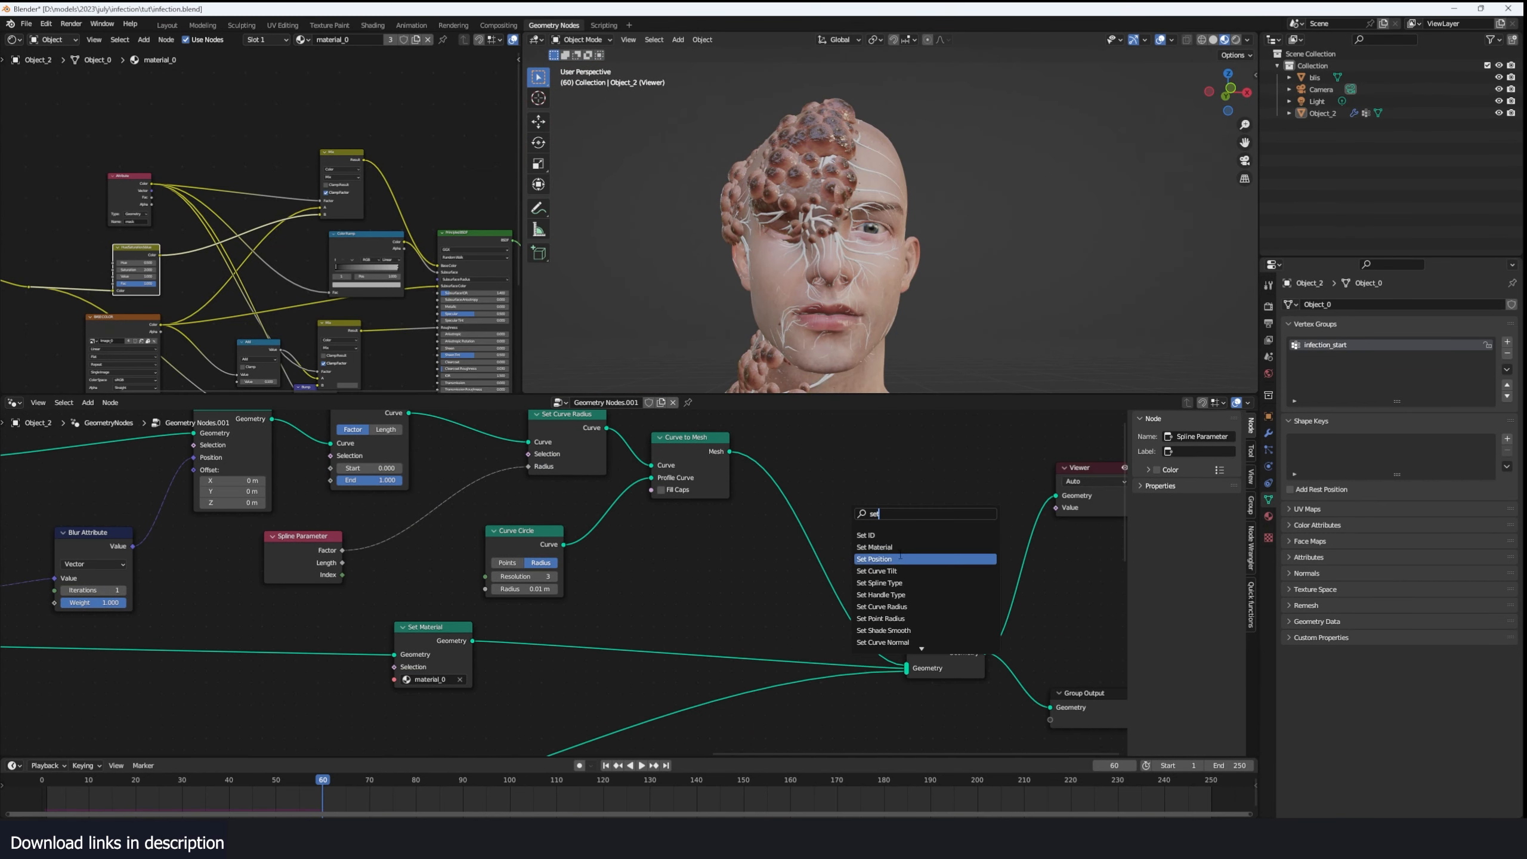
{"action": "left_click", "coordinate": [879, 548]}
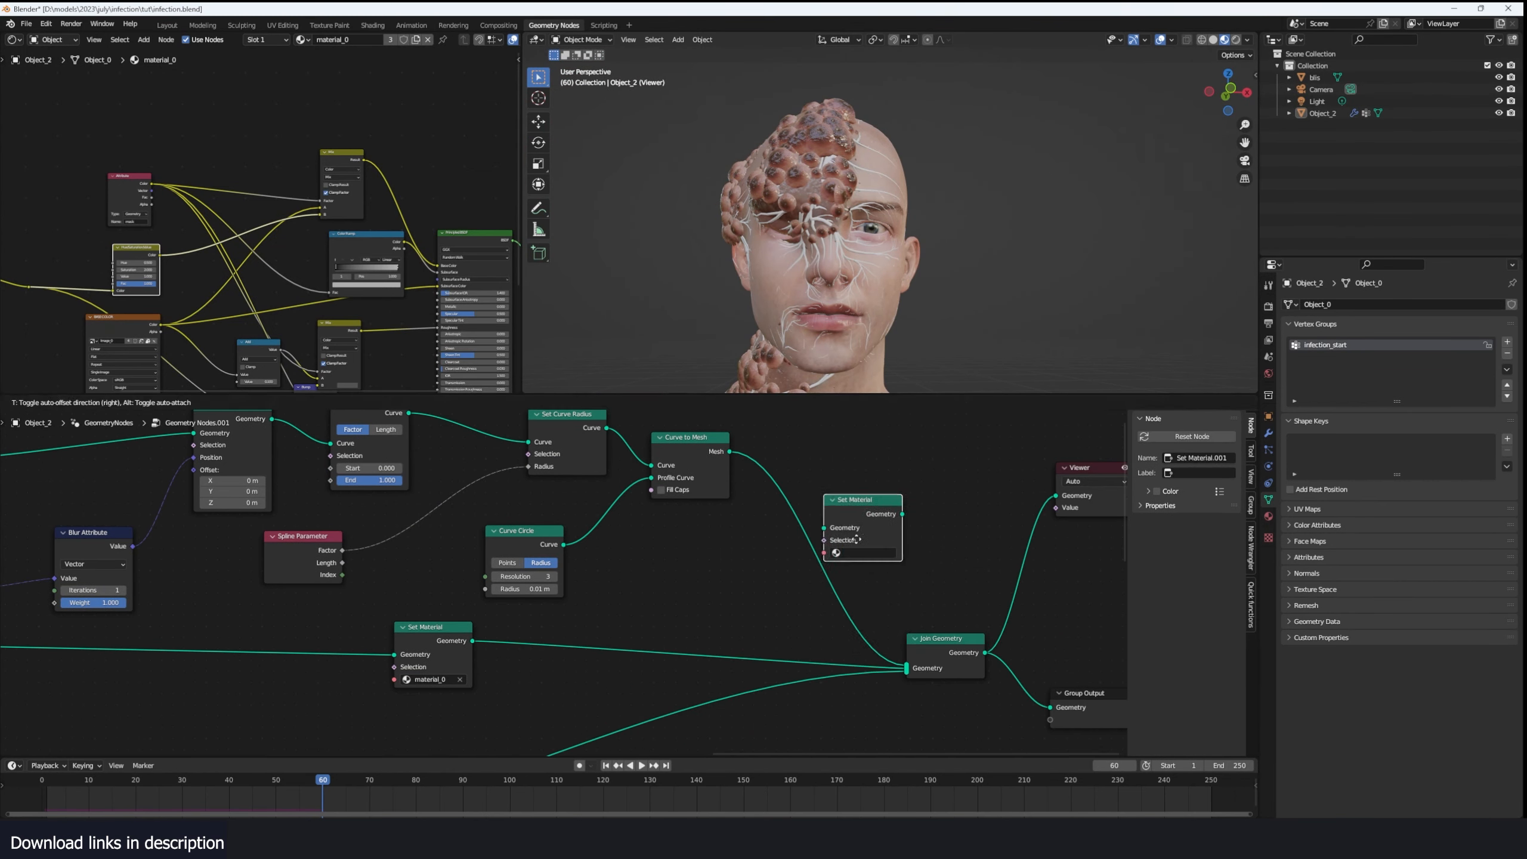
{"action": "left_click", "coordinate": [812, 525]}
{"action": "left_click", "coordinate": [822, 538]}
{"action": "left_click", "coordinate": [824, 557]}
- Inspect the veins around the face and change the vein Set Material node's material to Material
{"action": "middle_click_drag", "start_coordinate": [824, 361], "coordinate": [791, 323]}
{"action": "scroll", "coordinate": [932, 382], "scroll_direction": "up", "scroll_amount": 3}
{"action": "scroll", "coordinate": [791, 323], "scroll_direction": "down", "scroll_amount": 2}
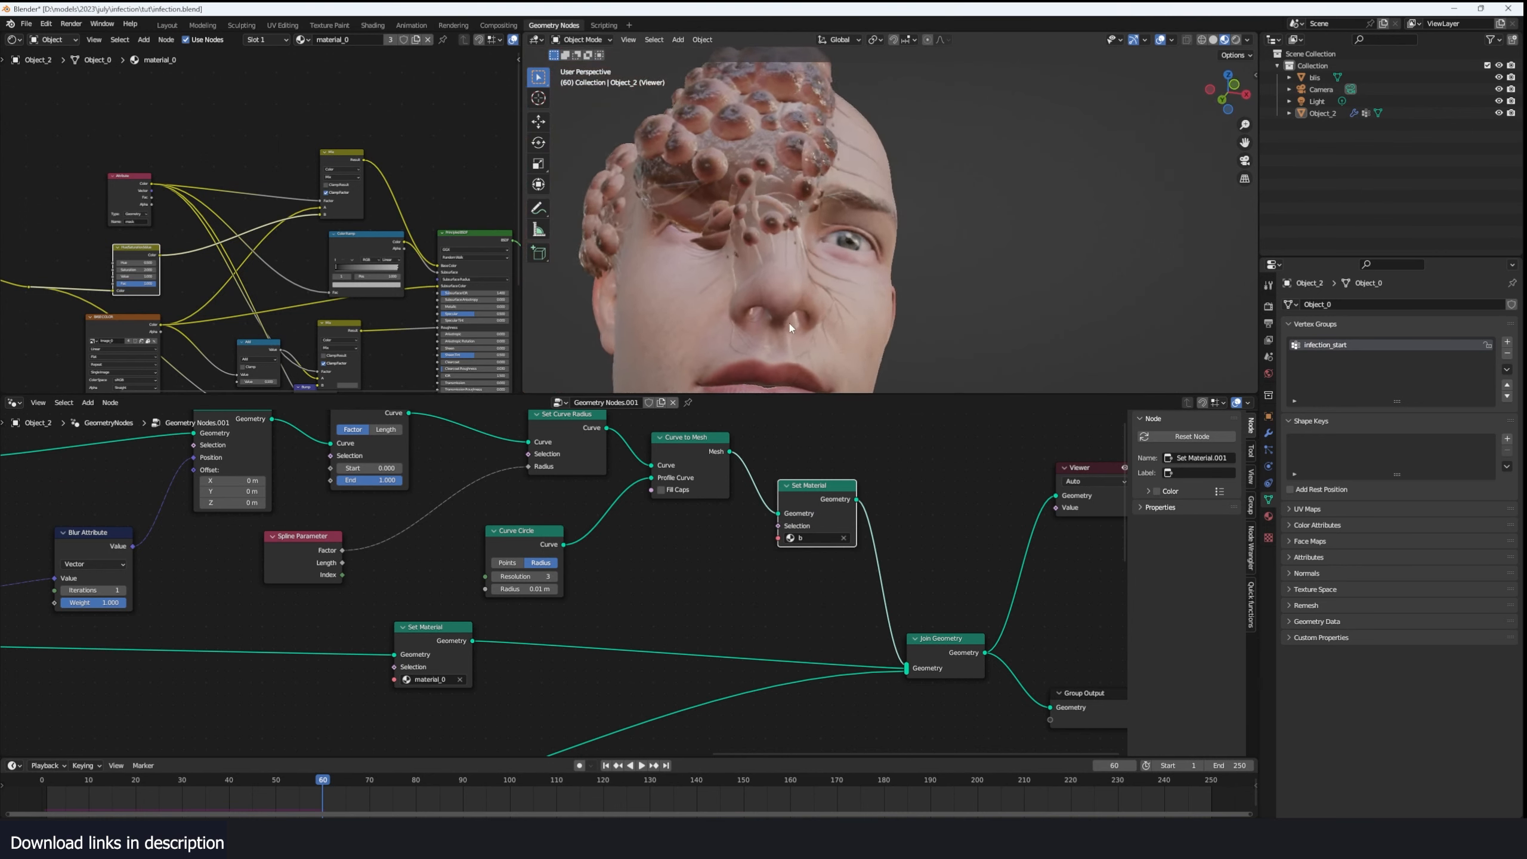
{"action": "middle_click_drag", "start_coordinate": [874, 268], "coordinate": [912, 313]}
{"action": "scroll", "coordinate": [824, 299], "scroll_direction": "down", "scroll_amount": 1}
{"action": "scroll", "coordinate": [872, 306], "scroll_direction": "up", "scroll_amount": 2}
{"action": "left_click", "coordinate": [816, 538]}
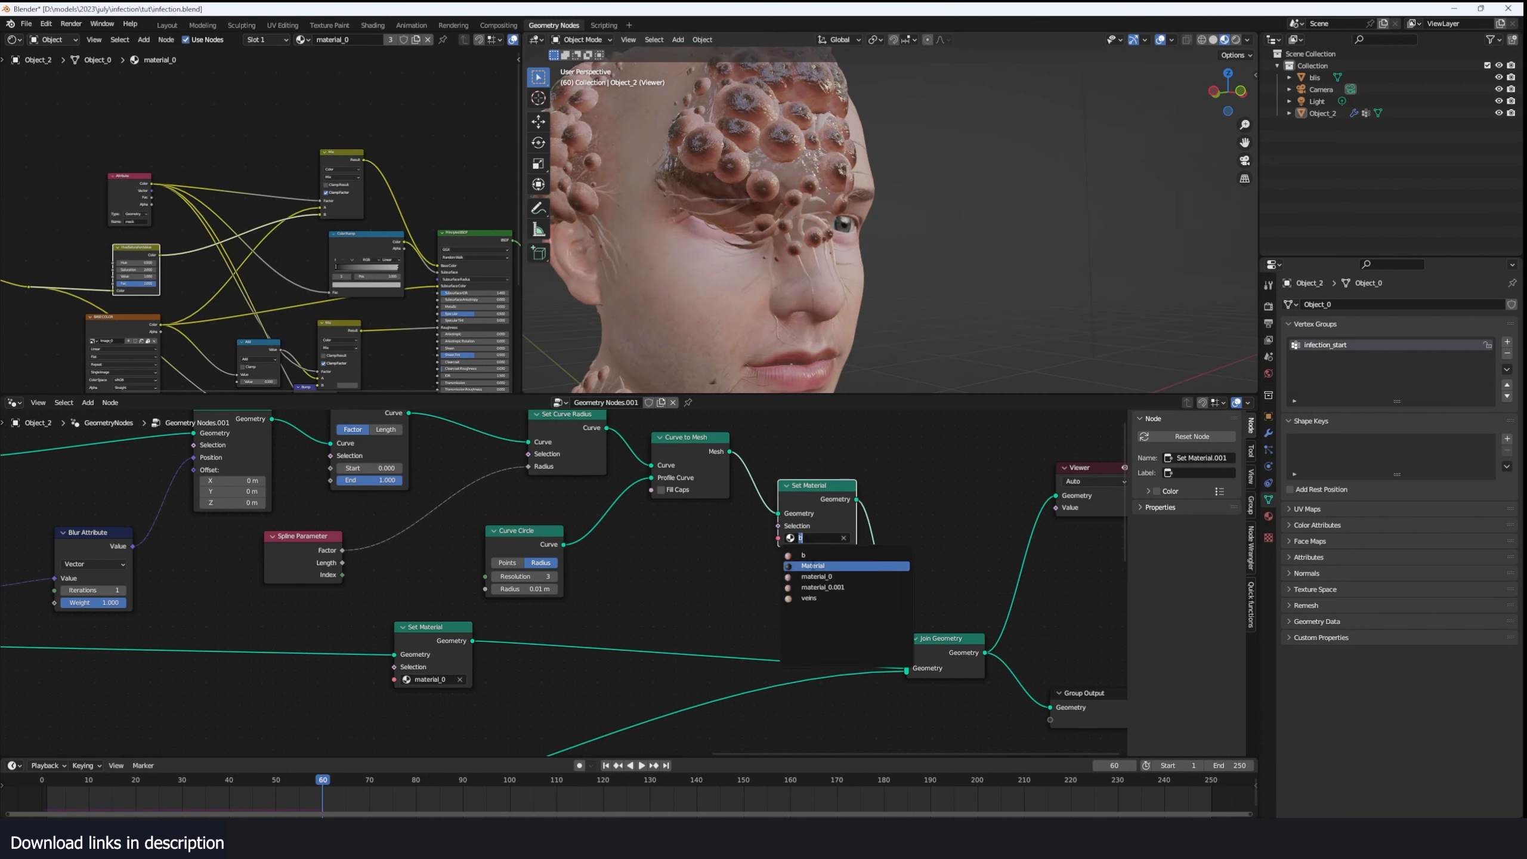
{"action": "left_click", "coordinate": [812, 562]}
- Examine the dark veins on the head from several distances and angles, including at frame 0
{"action": "scroll", "coordinate": [823, 328], "scroll_direction": "down", "scroll_amount": 2}
{"action": "mouse_move", "coordinate": [823, 328]}
{"action": "middle_mouse_down"}
{"action": "mouse_move", "coordinate": [853, 318]}
{"action": "mouse_move", "coordinate": [733, 273]}
{"action": "mouse_move", "coordinate": [857, 299]}
{"action": "mouse_move", "coordinate": [852, 355]}
{"action": "mouse_move", "coordinate": [812, 295]}
{"action": "mouse_move", "coordinate": [804, 305]}
{"action": "middle_mouse_up"}
{"action": "scroll", "coordinate": [856, 308], "scroll_direction": "up", "scroll_amount": 2}
{"action": "scroll", "coordinate": [733, 274], "scroll_direction": "down", "scroll_amount": 3}
{"action": "scroll", "coordinate": [856, 299], "scroll_direction": "up", "scroll_amount": 3}
{"action": "scroll", "coordinate": [856, 300], "scroll_direction": "down", "scroll_amount": 3}
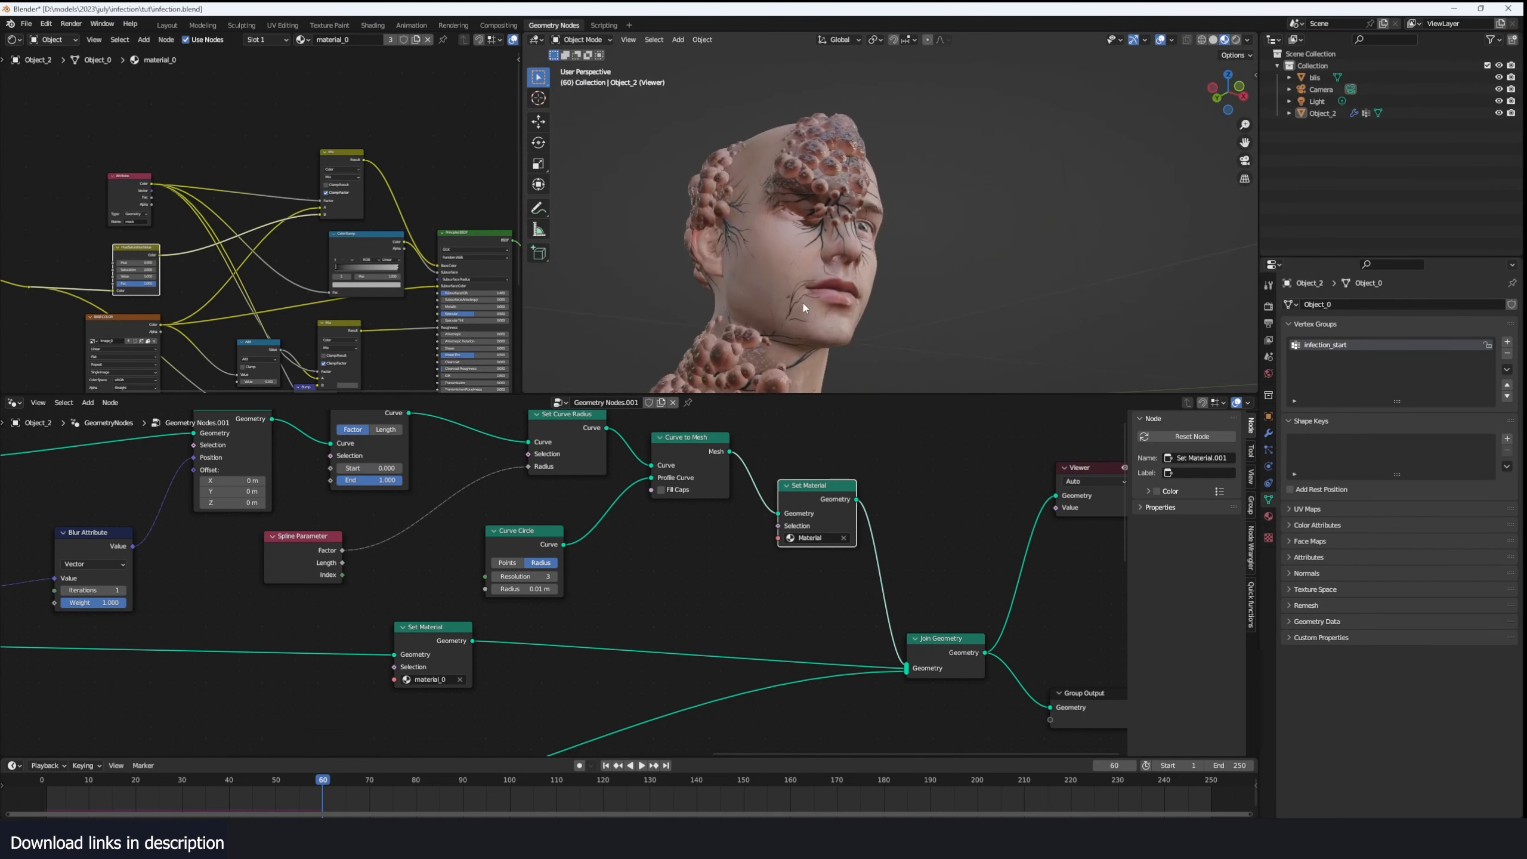
{"action": "left_click", "coordinate": [32, 790]}
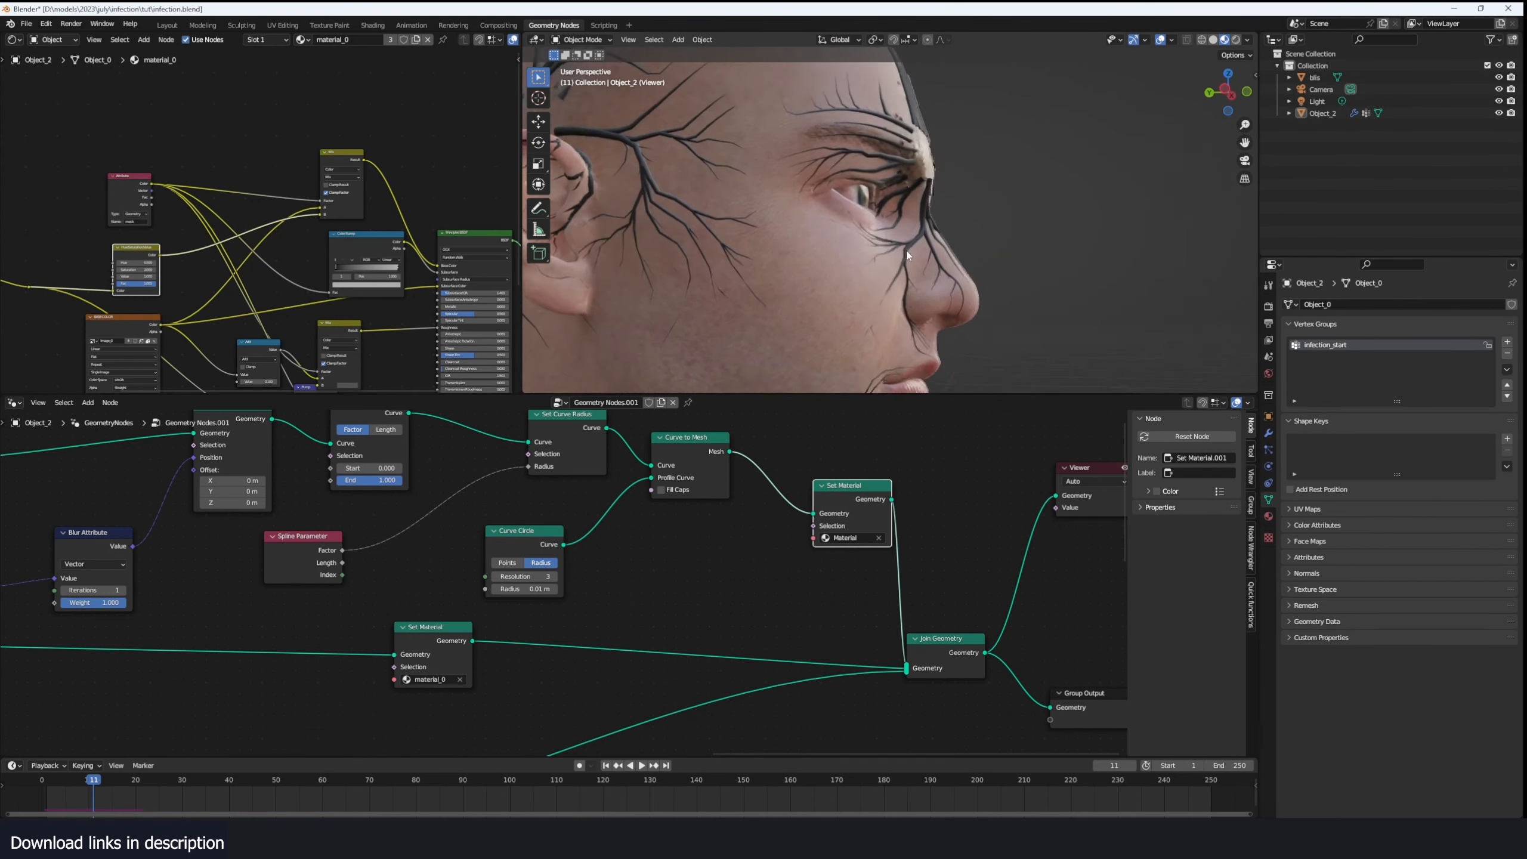
{"action": "middle_click_drag", "start_coordinate": [907, 251], "coordinate": [865, 251]}
- Make room and insert a Delete Geometry node between Set Curve Radius and Curve to Mesh, with its domain set to Spline
{"action": "left_click_drag", "start_coordinate": [841, 486], "coordinate": [857, 488]}
{"action": "left_click_drag", "start_coordinate": [687, 453], "coordinate": [773, 463]}
{"action": "middle_click_drag", "start_coordinate": [626, 441], "coordinate": [705, 476]}
{"action": "key", "text": "shift+a"}
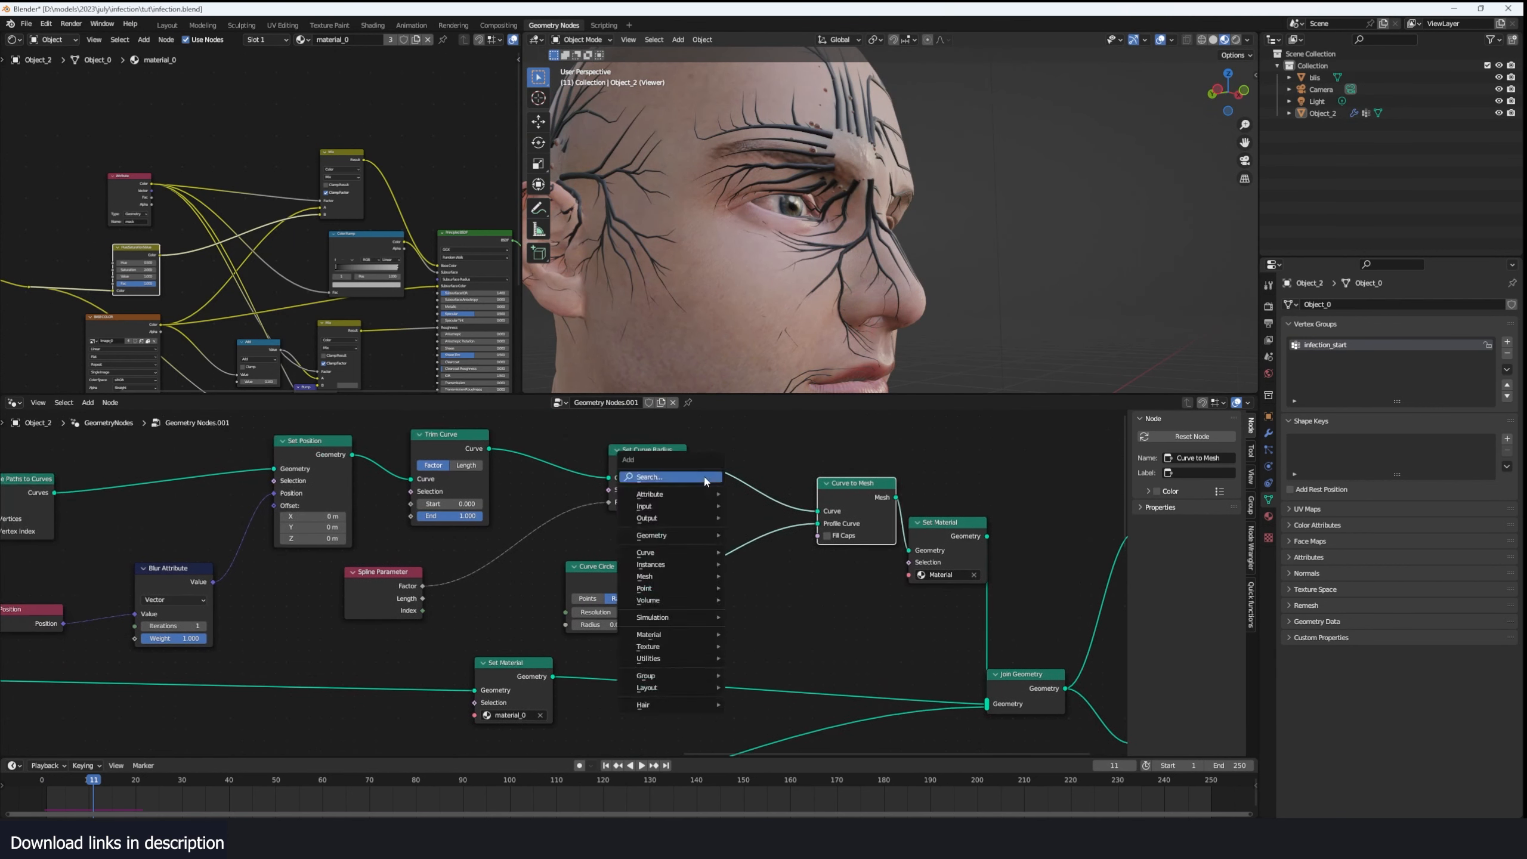
{"action": "left_click", "coordinate": [706, 477]}
{"action": "type", "text": "del"}
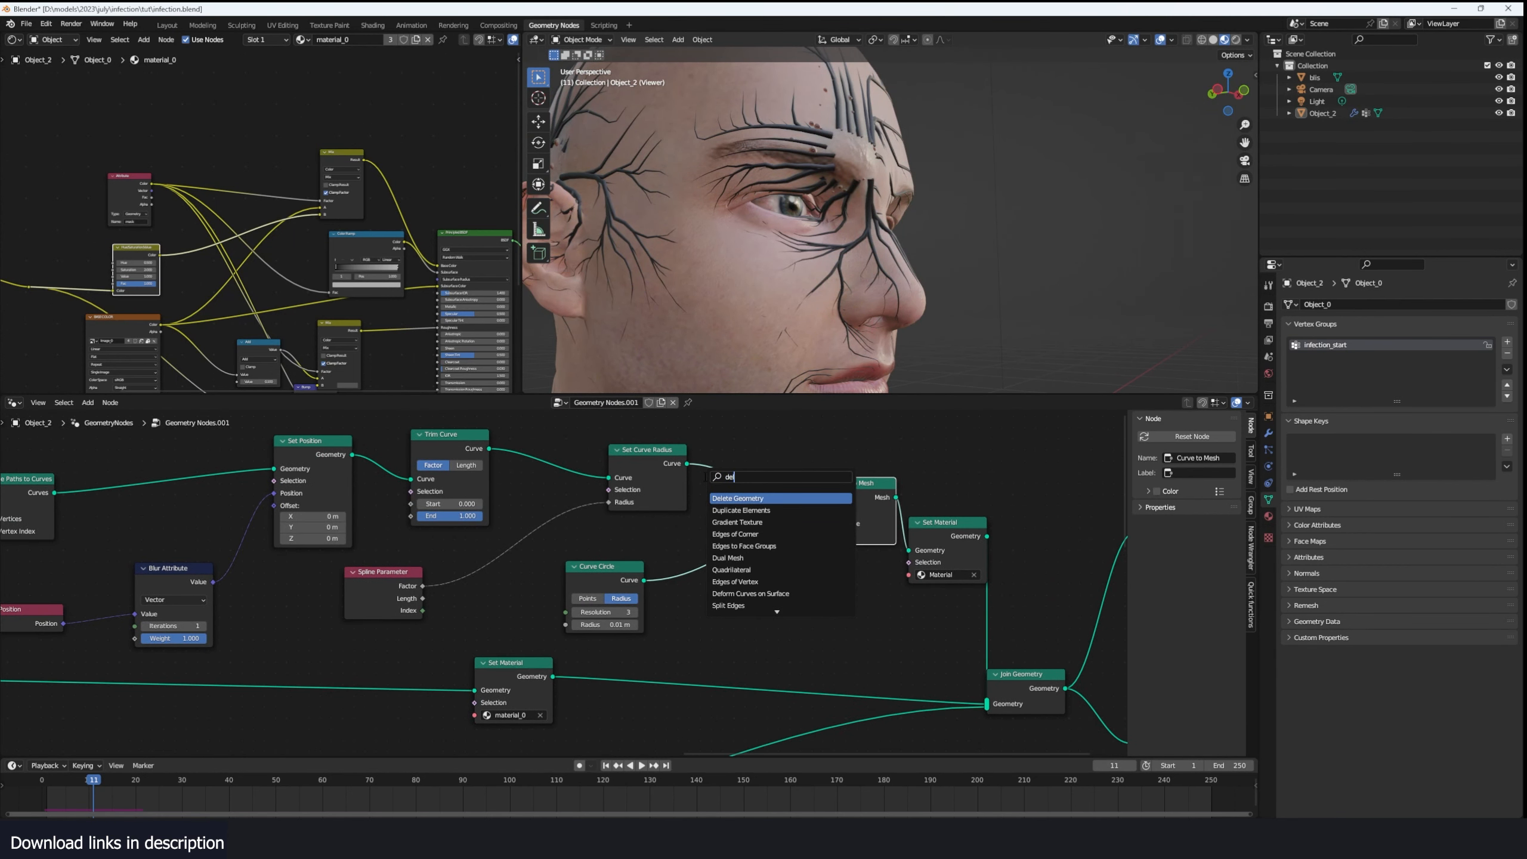
{"action": "left_click", "coordinate": [737, 499]}
{"action": "left_click", "coordinate": [771, 475]}
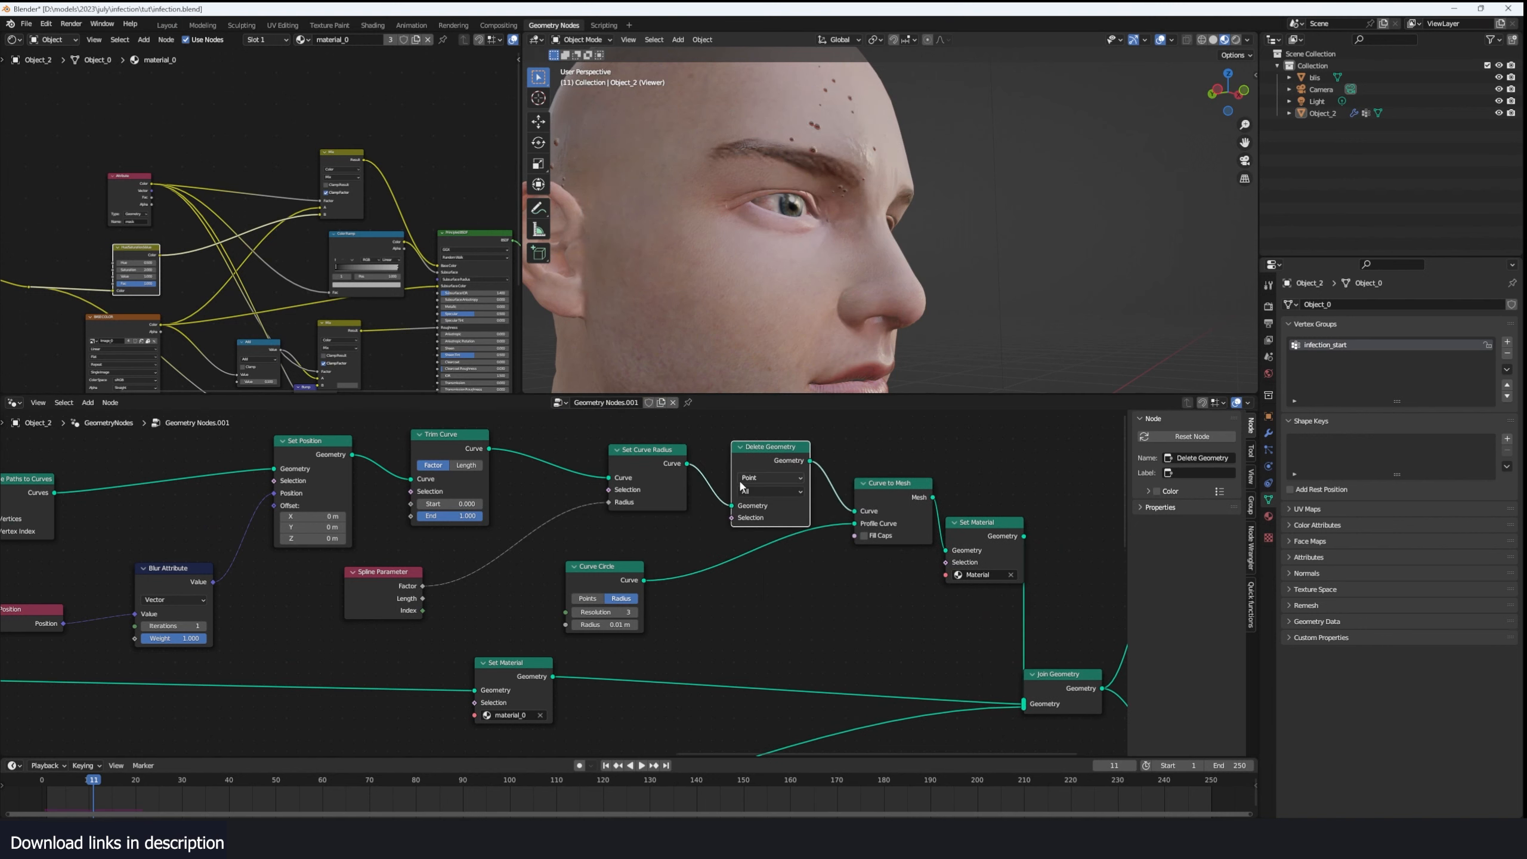
{"action": "left_click", "coordinate": [770, 477]}
{"action": "left_click", "coordinate": [752, 526]}
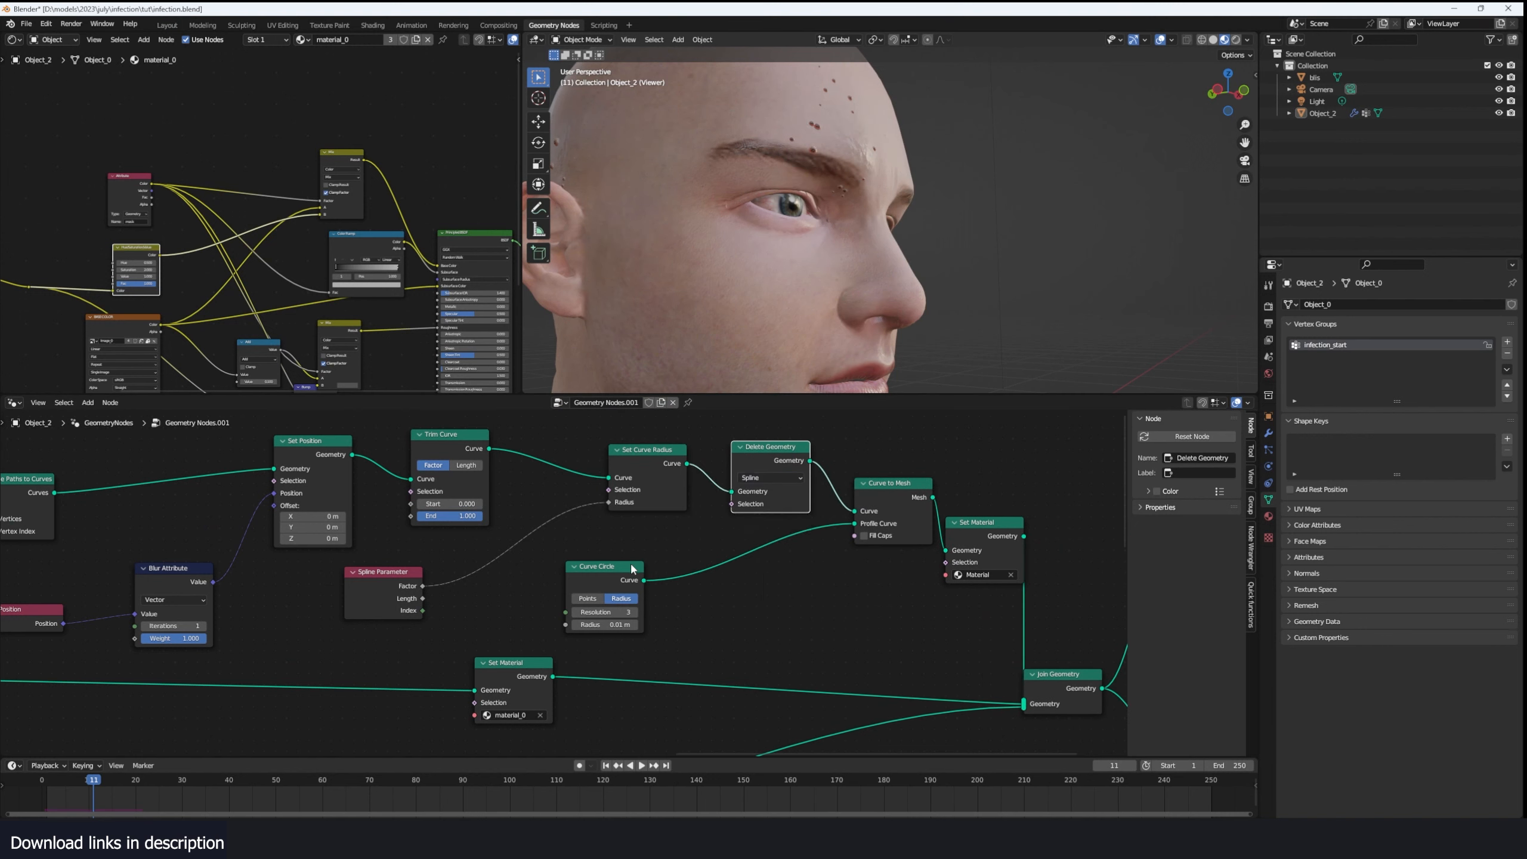
- Move Curve Circle aside and drive Delete Geometry's Selection with a Boolean Random Value node at probability 0.433
{"action": "left_click", "coordinate": [632, 571]}
{"action": "left_click_drag", "start_coordinate": [615, 587], "coordinate": [753, 602]}
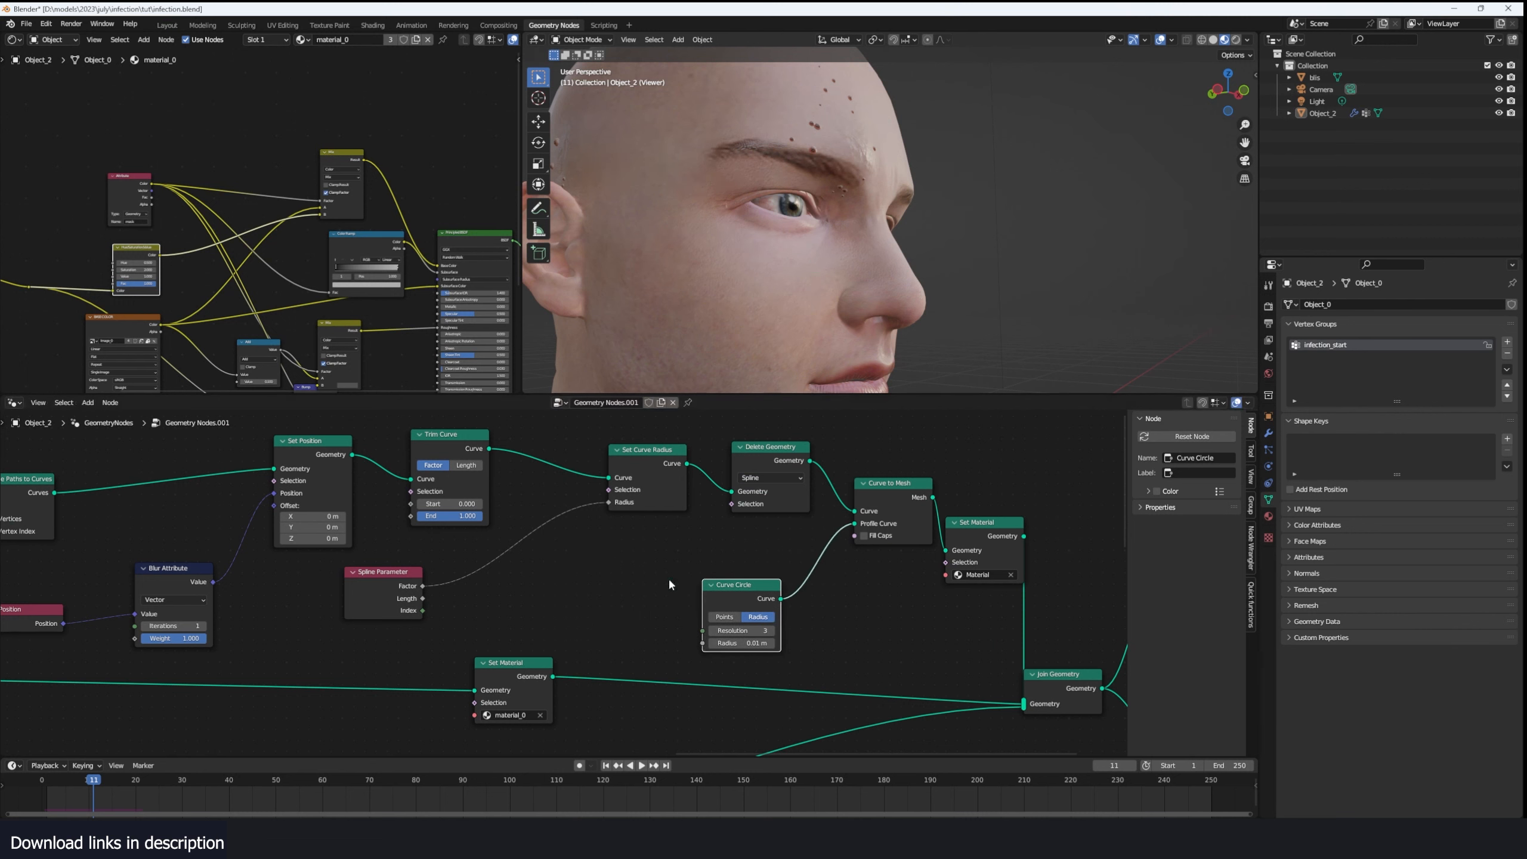
{"action": "key", "text": "shift+a"}
{"action": "left_click", "coordinate": [670, 580]}
{"action": "type", "text": "random"}
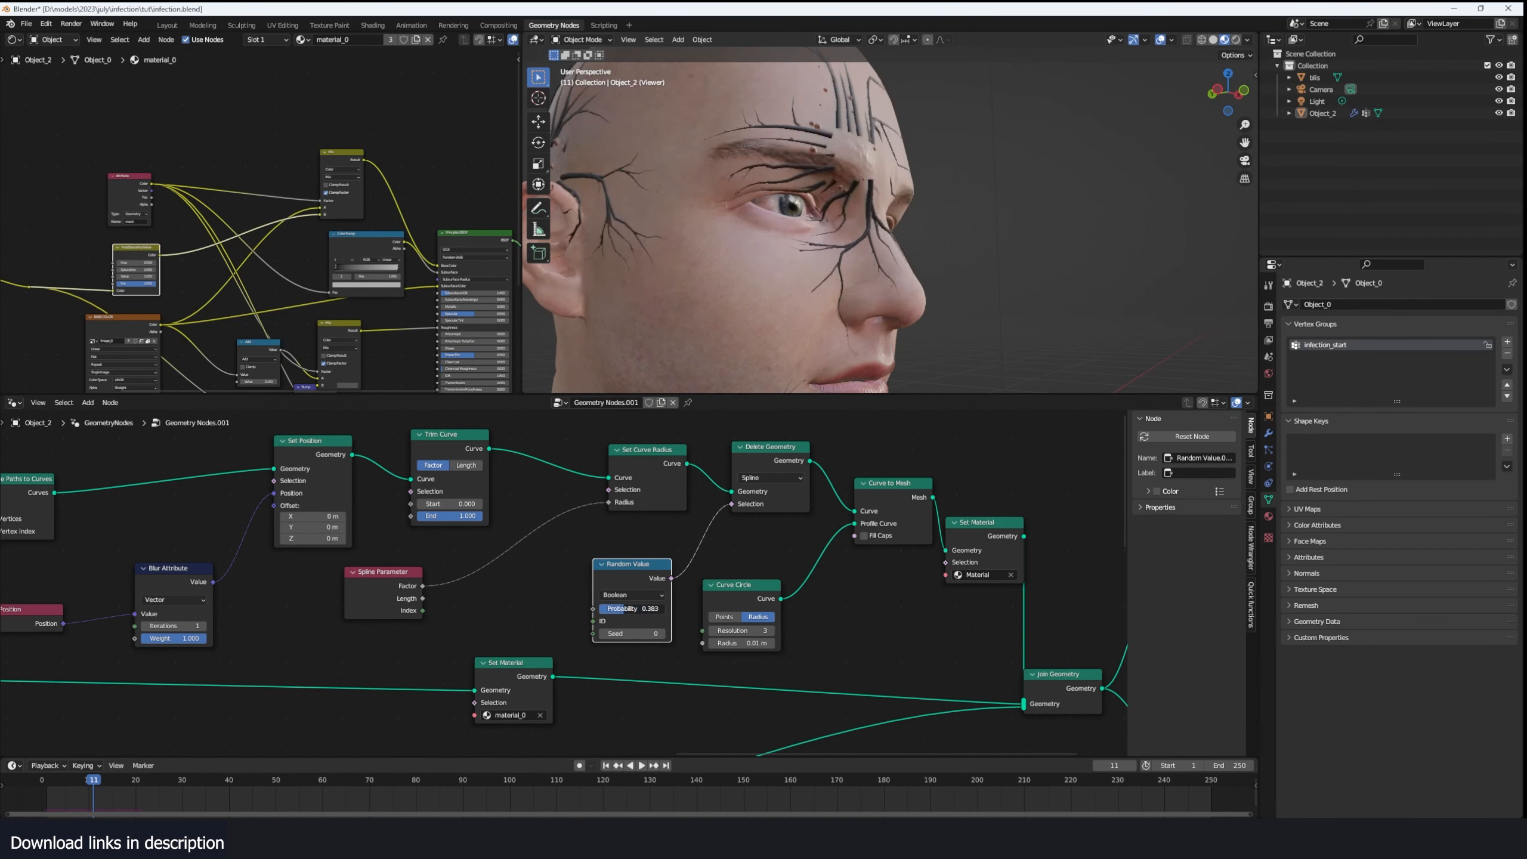
{"action": "left_click_drag", "start_coordinate": [624, 609], "coordinate": [627, 609]}
{"action": "scroll", "coordinate": [845, 269], "scroll_direction": "down", "scroll_amount": 3}
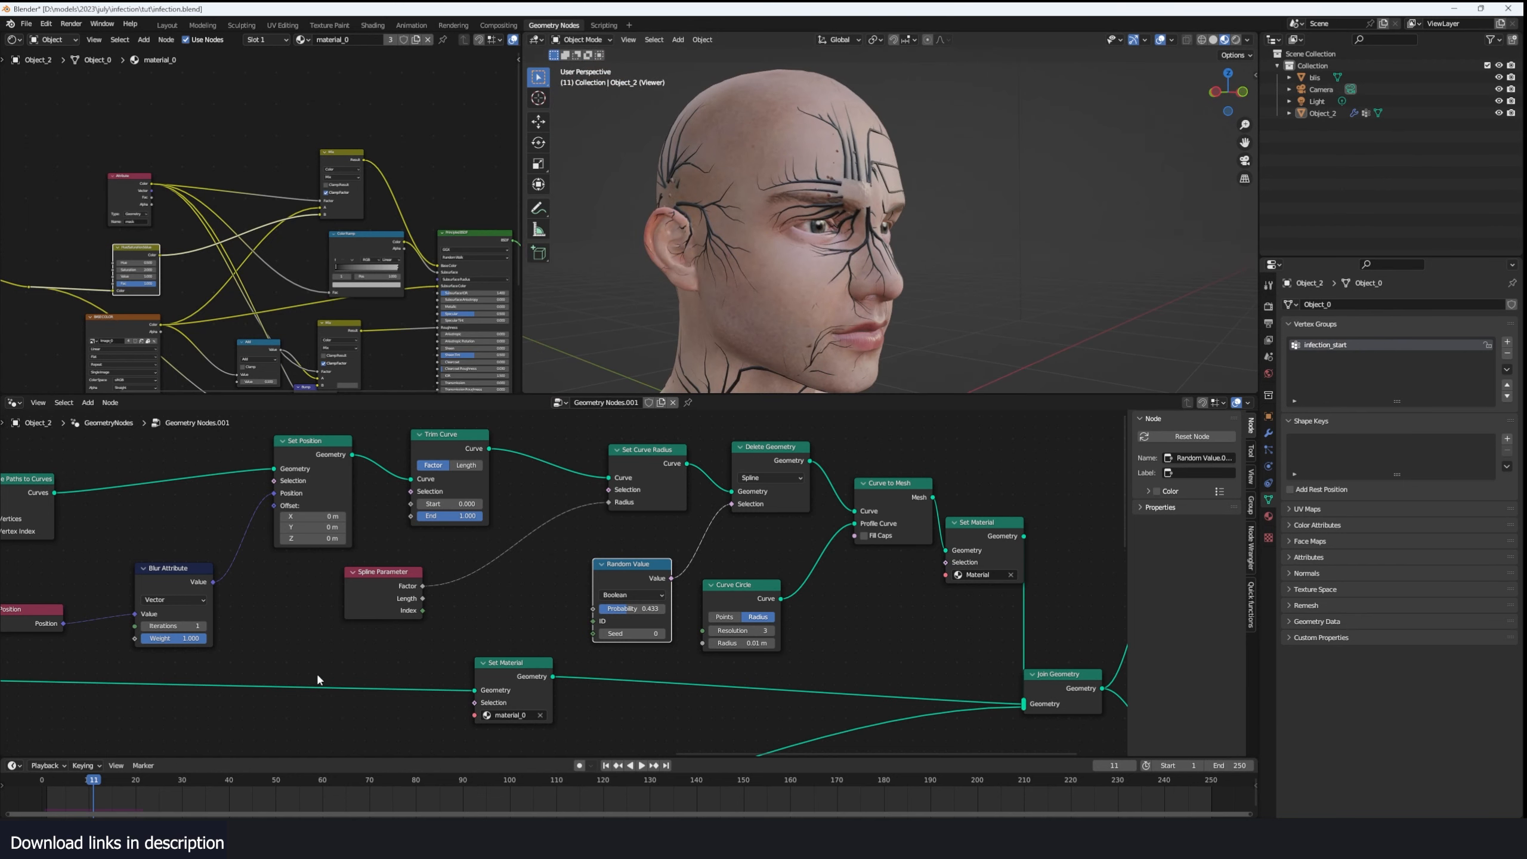
- Play the animation from the start to check the randomly thinned veins
{"action": "left_click", "coordinate": [45, 785]}
{"action": "key", "text": "space"}
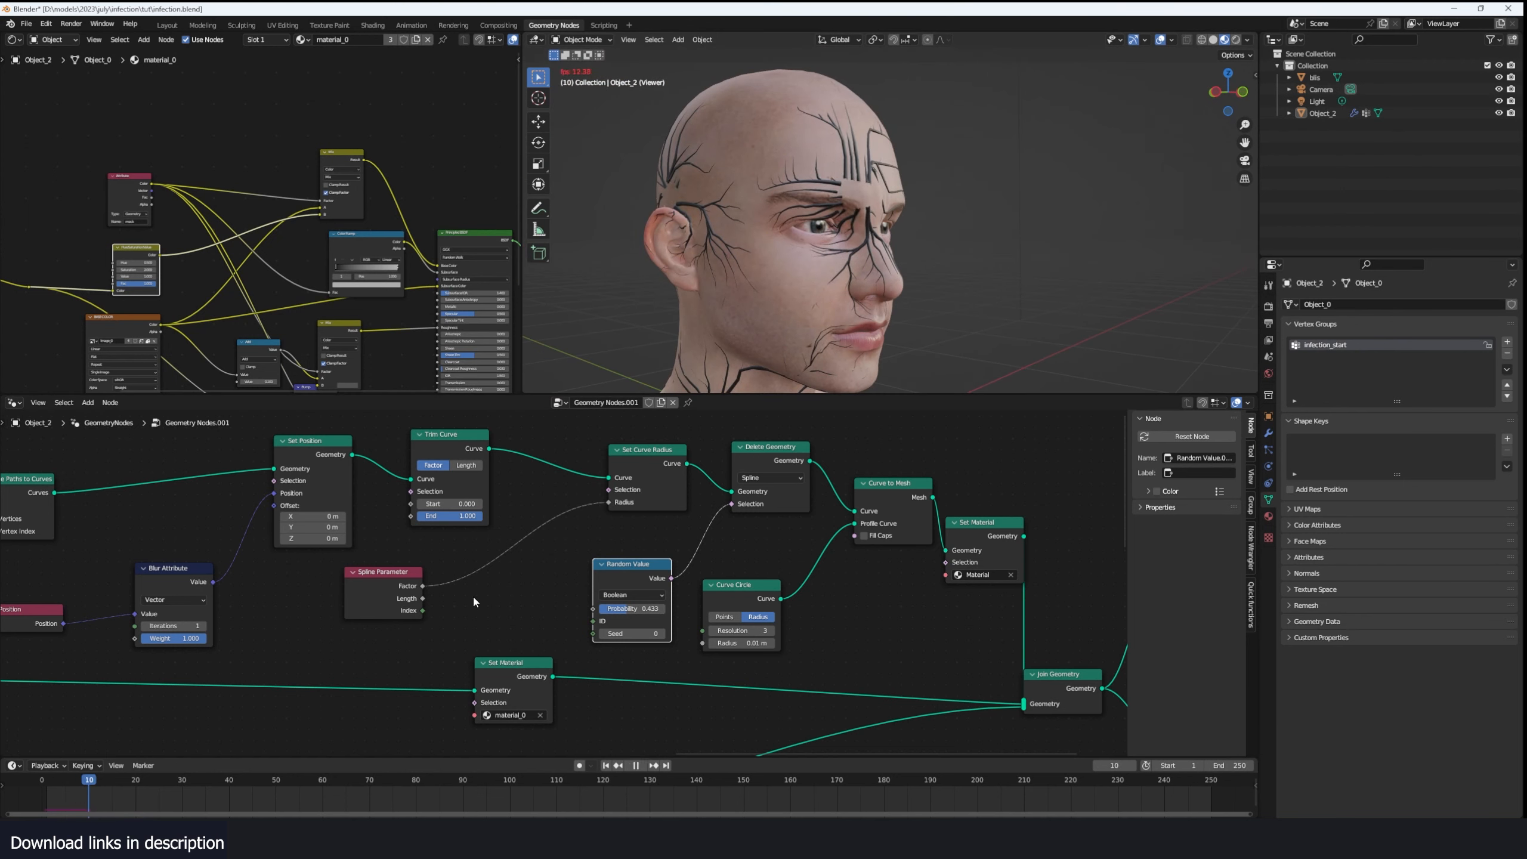
{"action": "key", "text": "Escape"}
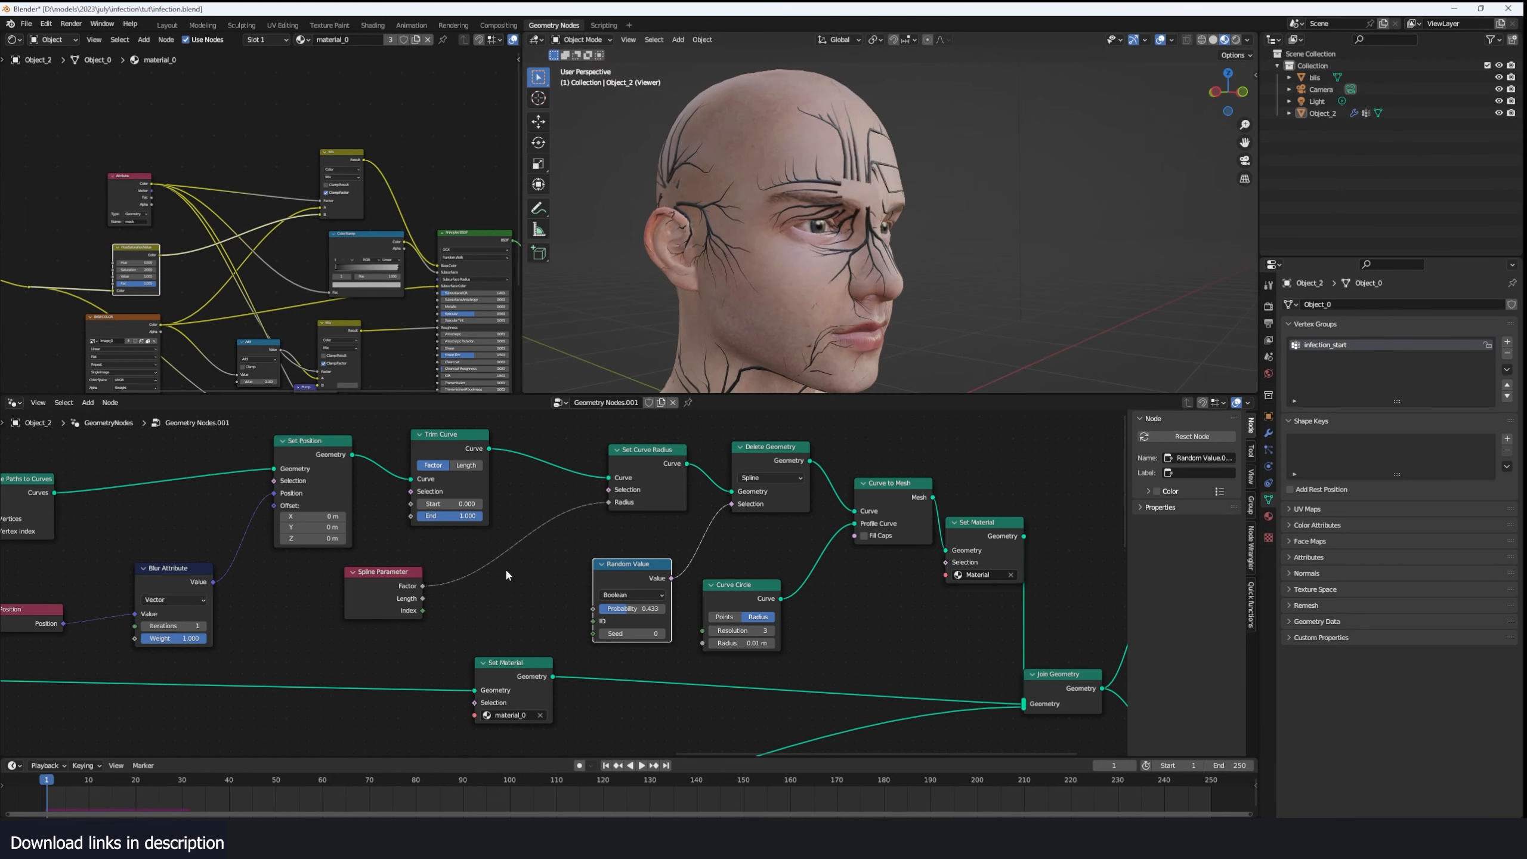
{"action": "scroll", "coordinate": [505, 570], "scroll_direction": "up", "scroll_amount": 1}
{"action": "key", "text": "shift+a"}
{"action": "left_click", "coordinate": [506, 570]}
{"action": "type", "text": "ramp"}
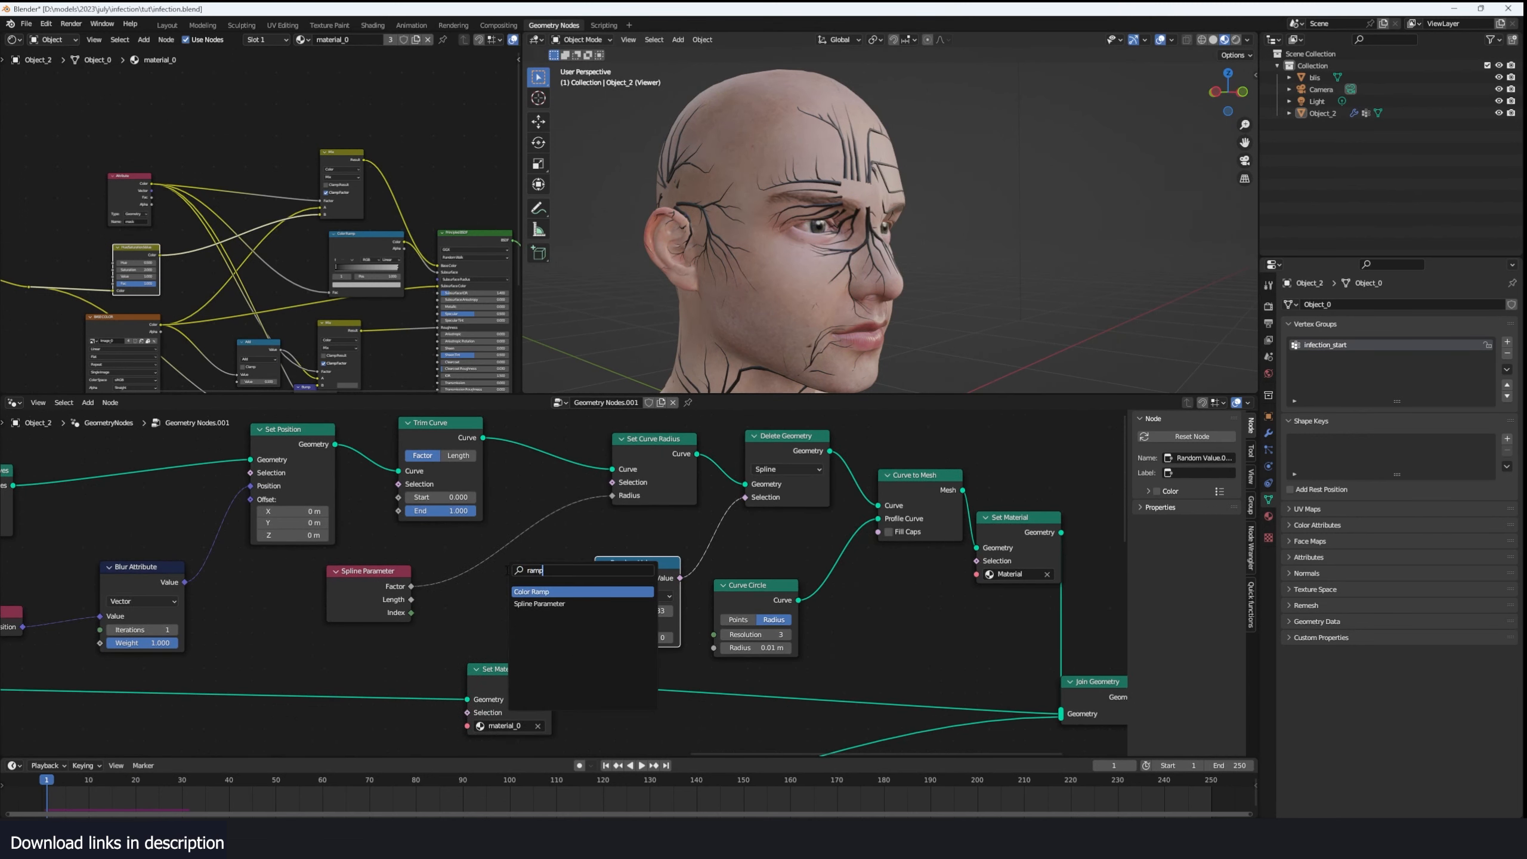
{"action": "key", "text": "Return"}
{"action": "left_click", "coordinate": [493, 562]}
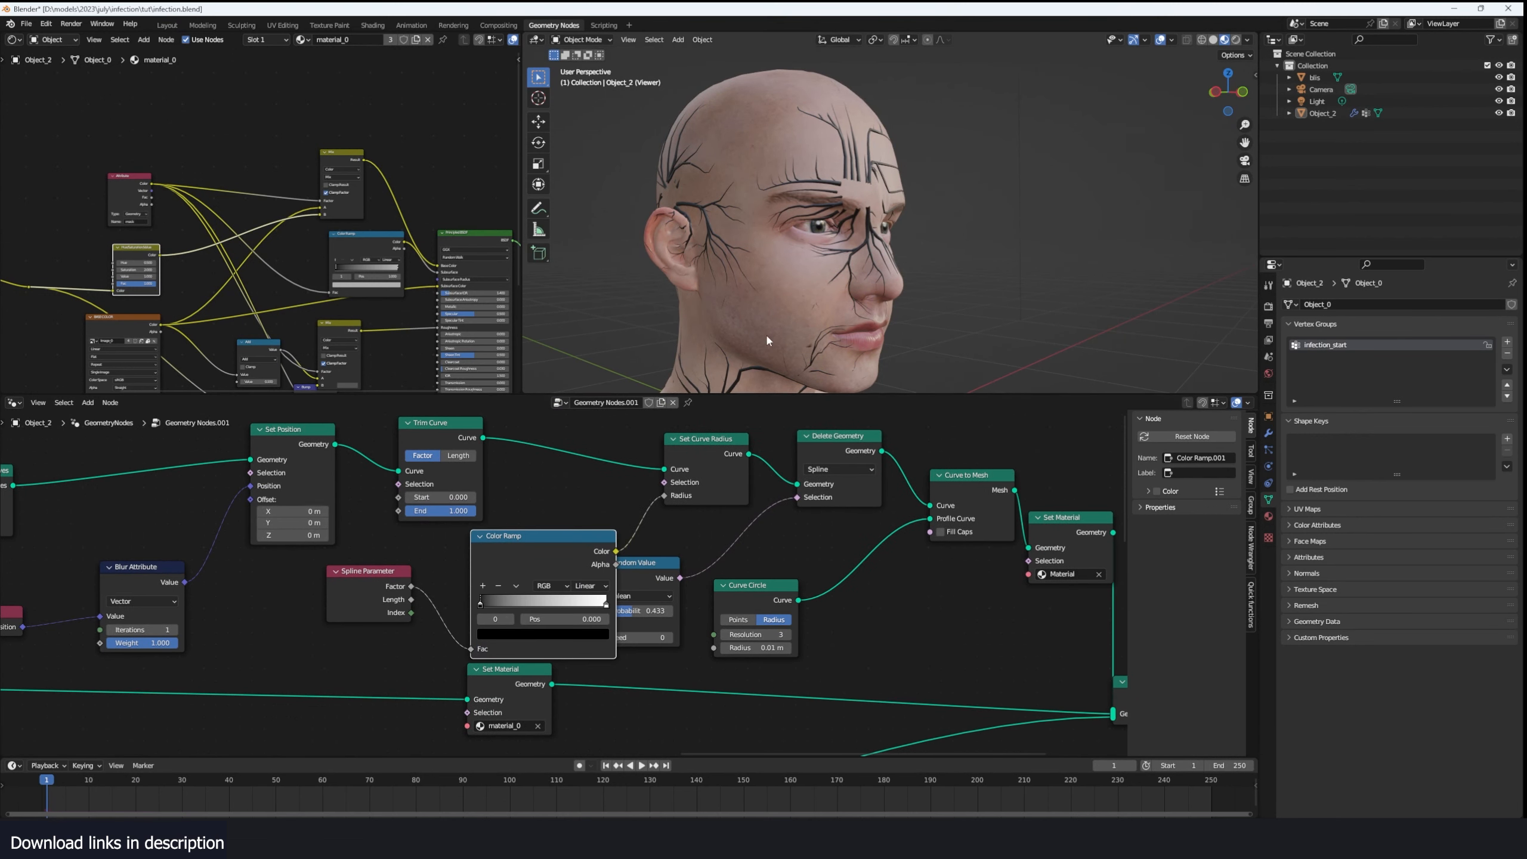
{"action": "scroll", "coordinate": [795, 231], "scroll_direction": "up", "scroll_amount": 4}
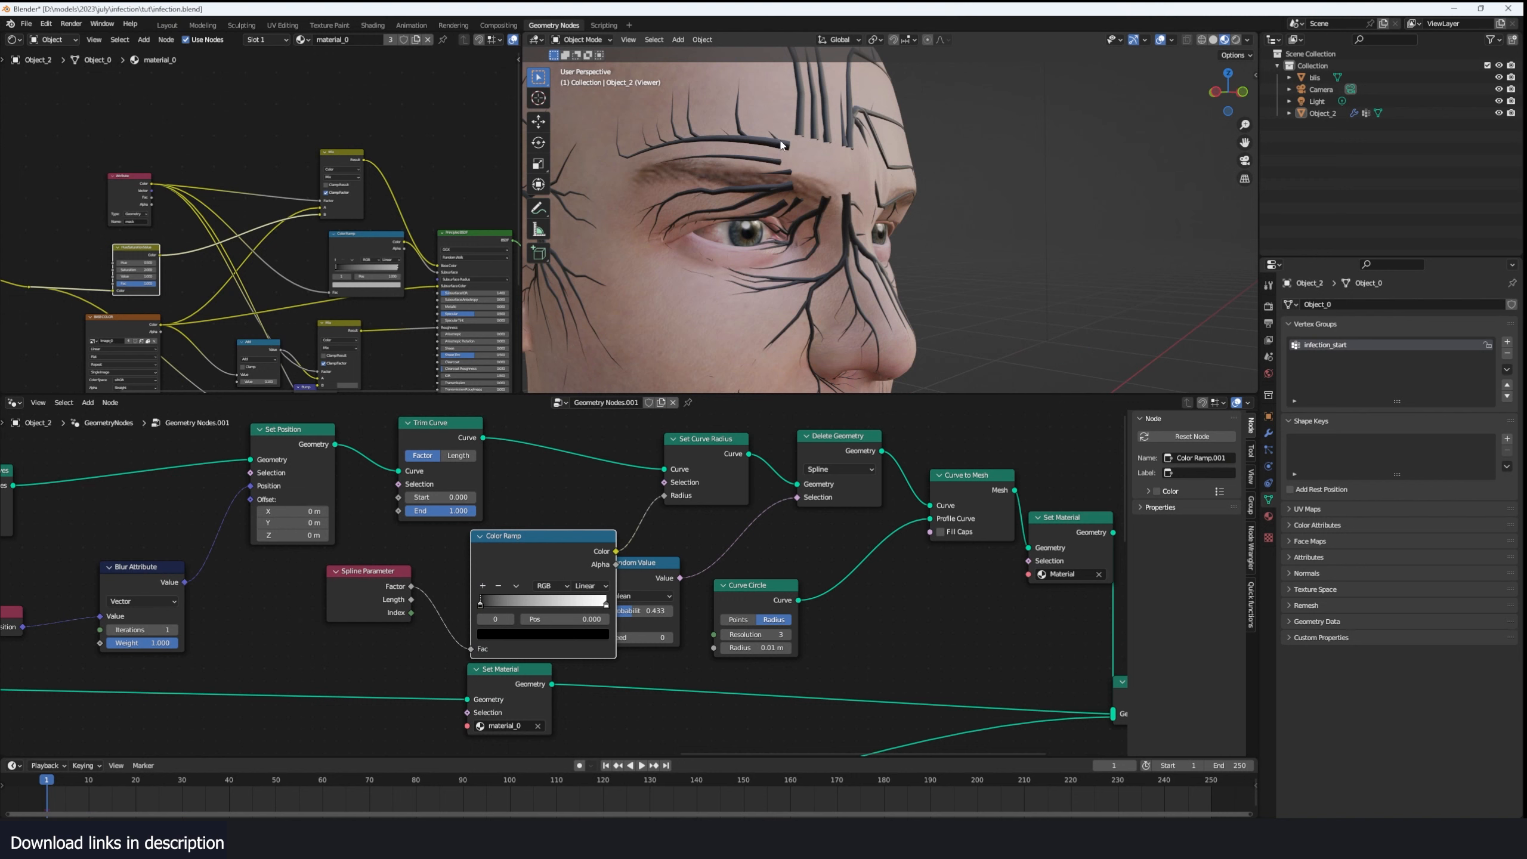
{"action": "key", "text": "ctrl+x"}
- Insert a Float Curve between Spline Parameter and Set Curve Radius, shape it into a hump falling to zero, and collapse the node
{"action": "key", "text": "shift+a"}
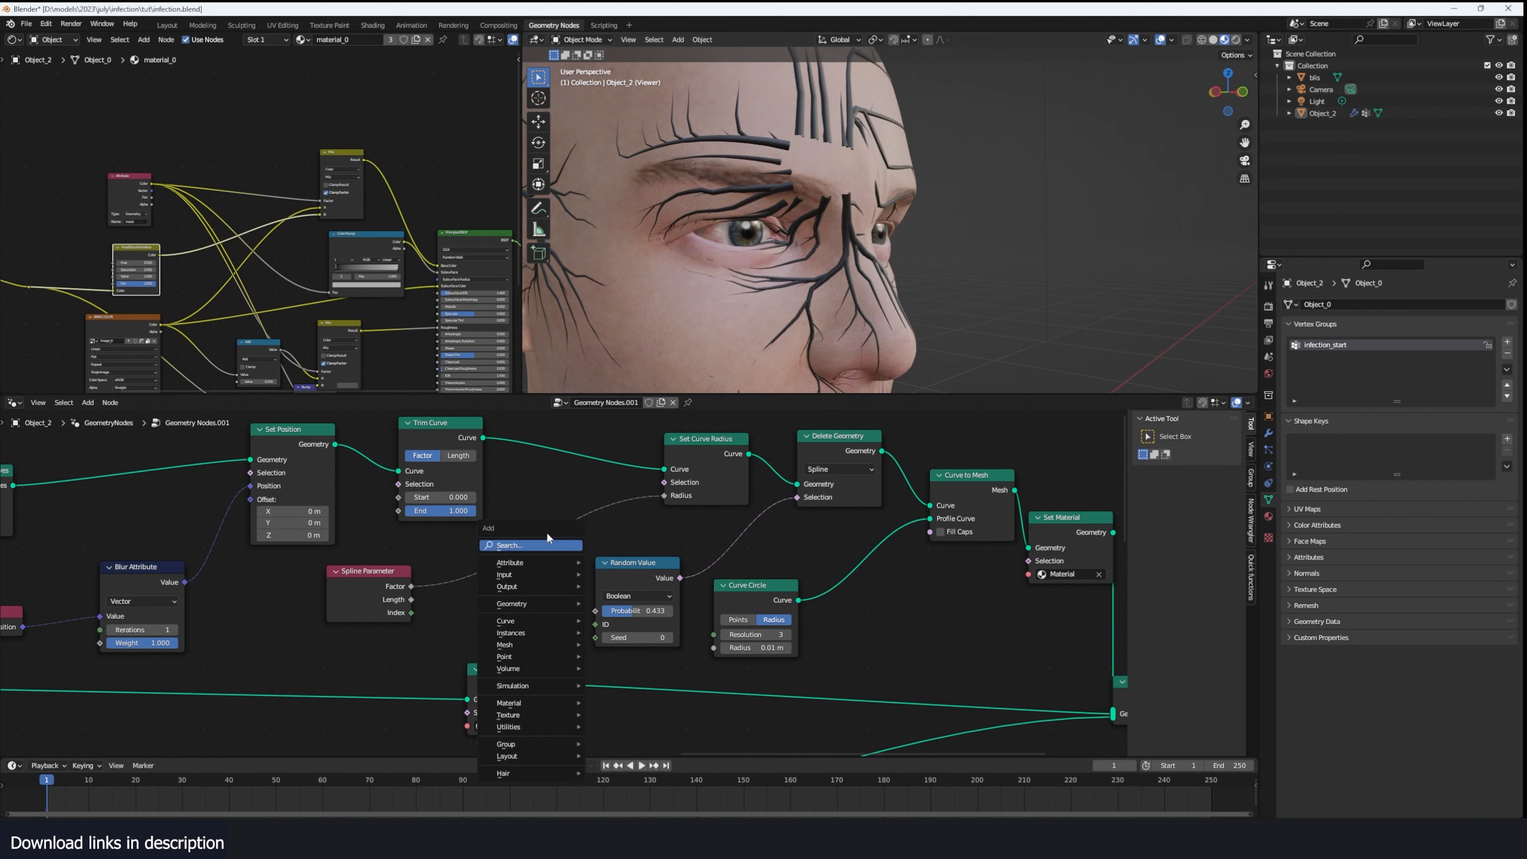
{"action": "type", "text": "float"}
{"action": "left_click", "coordinate": [607, 575]}
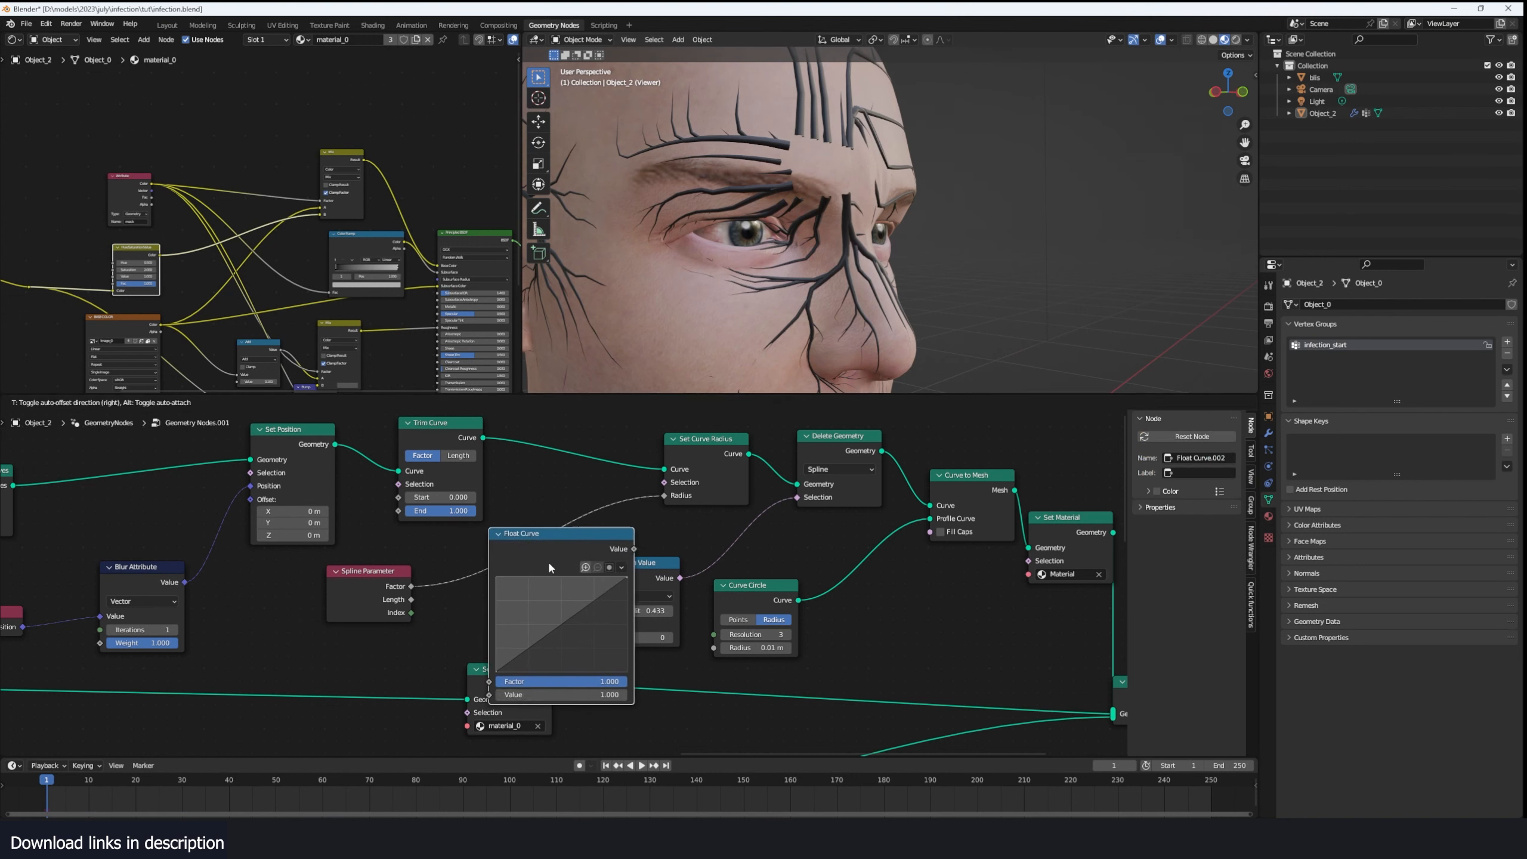
{"action": "left_click", "coordinate": [513, 650]}
{"action": "left_click_drag", "start_coordinate": [607, 578], "coordinate": [588, 650]}
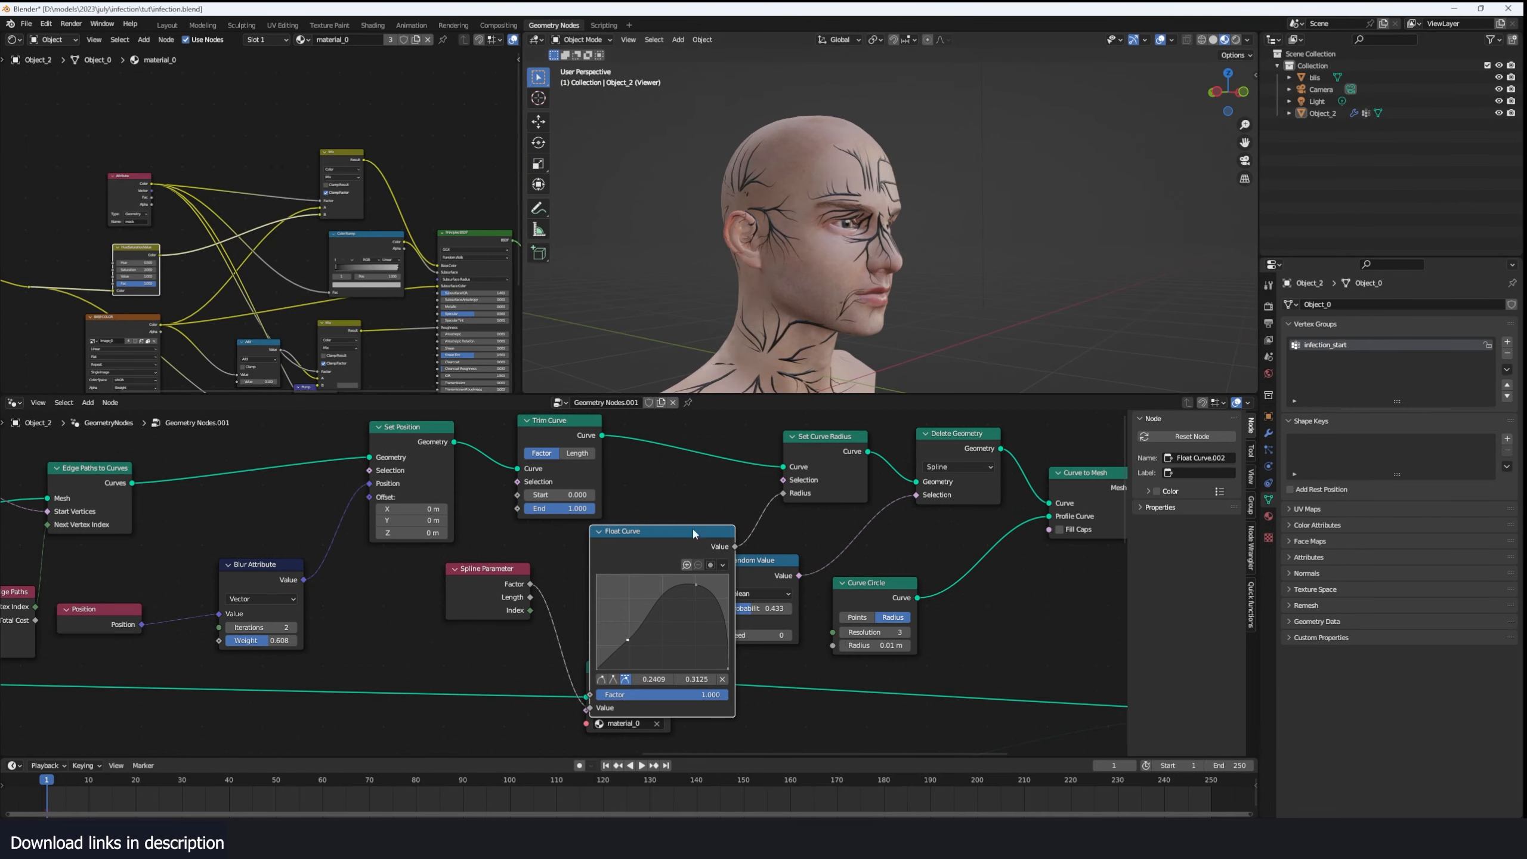
{"action": "left_click_drag", "start_coordinate": [694, 532], "coordinate": [659, 530]}
{"action": "left_click", "coordinate": [565, 530]}
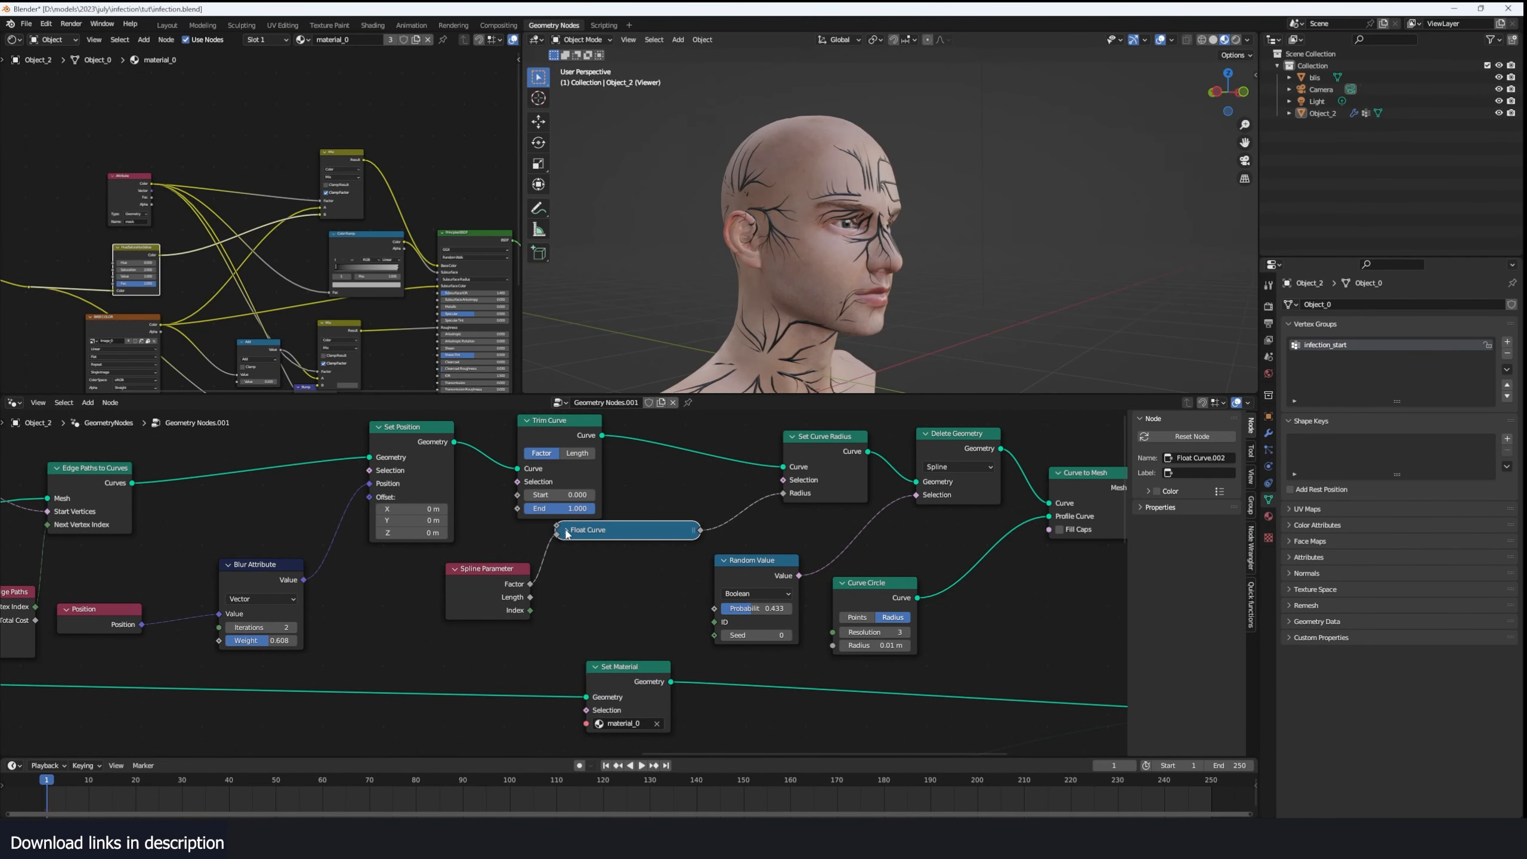
- Connect the mask value from the Simulation Output node to the Trim Curve node's Start
{"action": "scroll", "coordinate": [628, 553], "scroll_direction": "down", "scroll_amount": 5}
{"action": "middle_click_drag", "start_coordinate": [630, 524], "coordinate": [931, 482]}
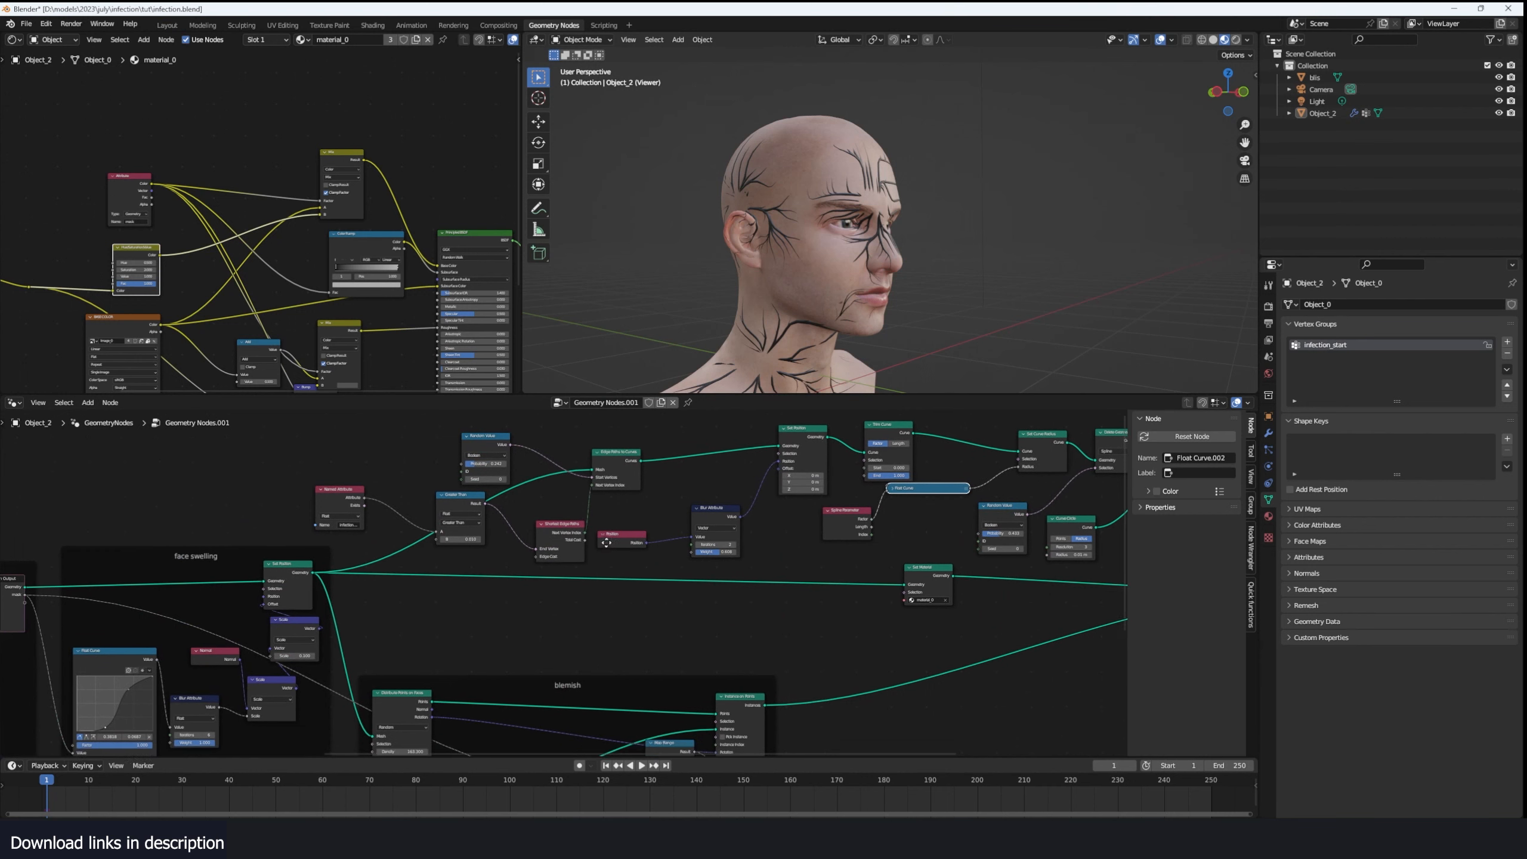
{"action": "middle_click_drag", "start_coordinate": [861, 527], "coordinate": [706, 535]}
{"action": "middle_click_drag", "start_coordinate": [870, 494], "coordinate": [708, 525]}
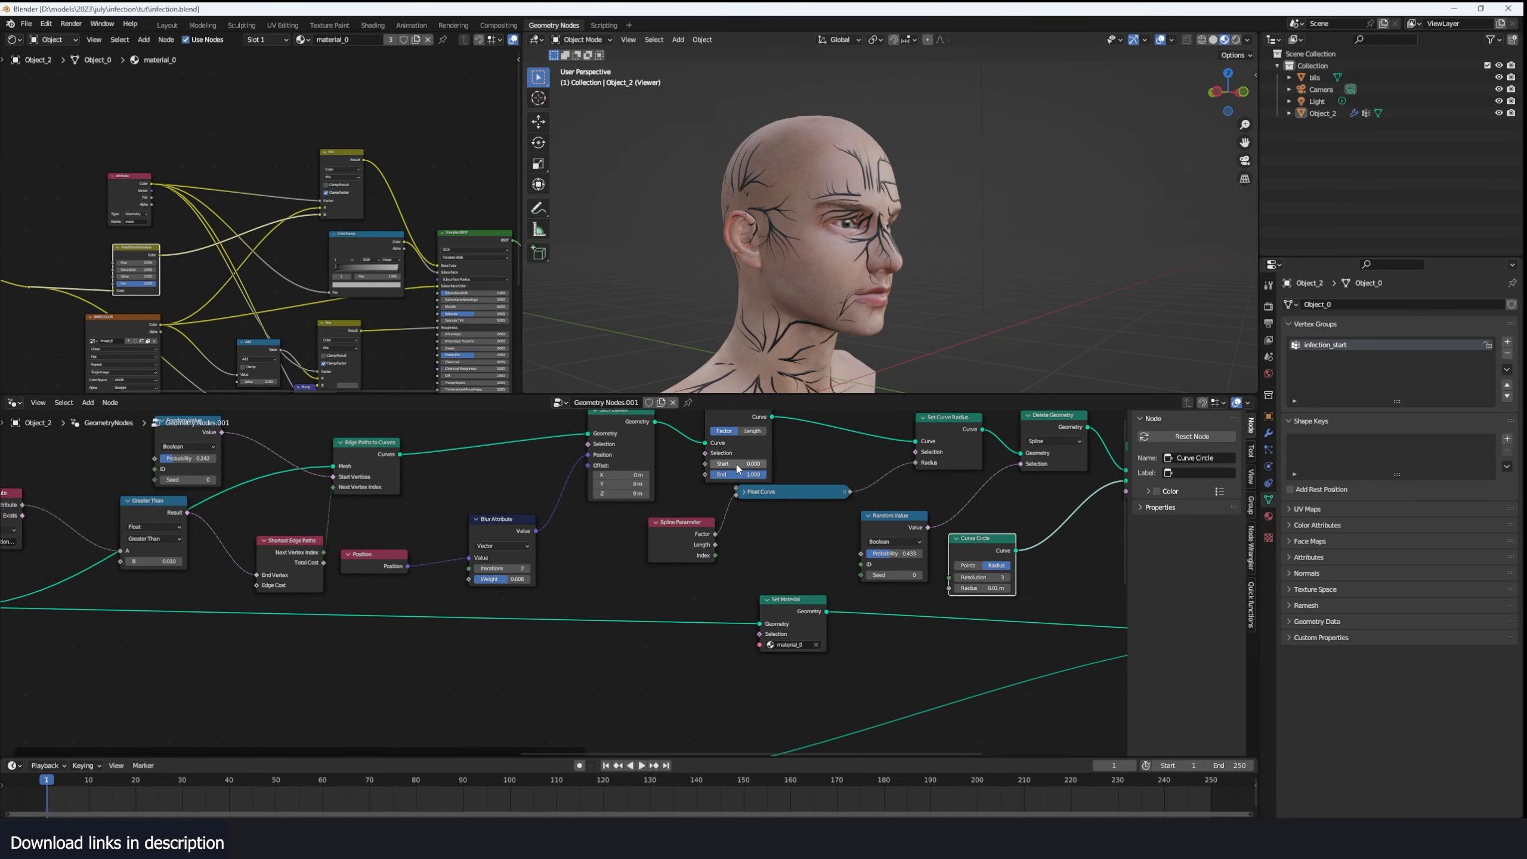
{"action": "left_click_drag", "start_coordinate": [734, 464], "coordinate": [791, 464]}
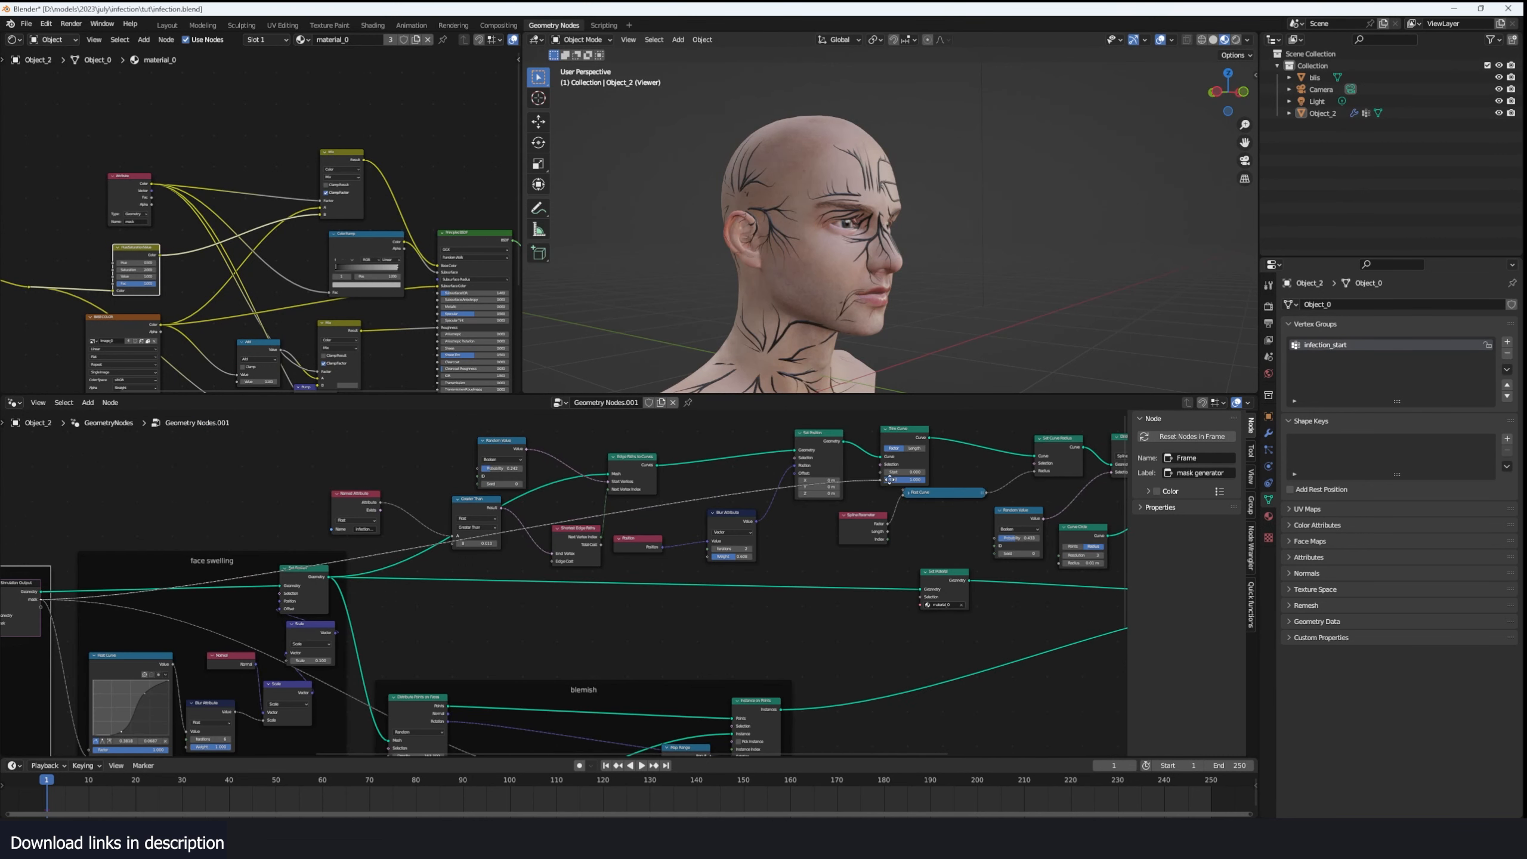
{"action": "left_click_drag", "start_coordinate": [887, 472], "coordinate": [885, 473]}
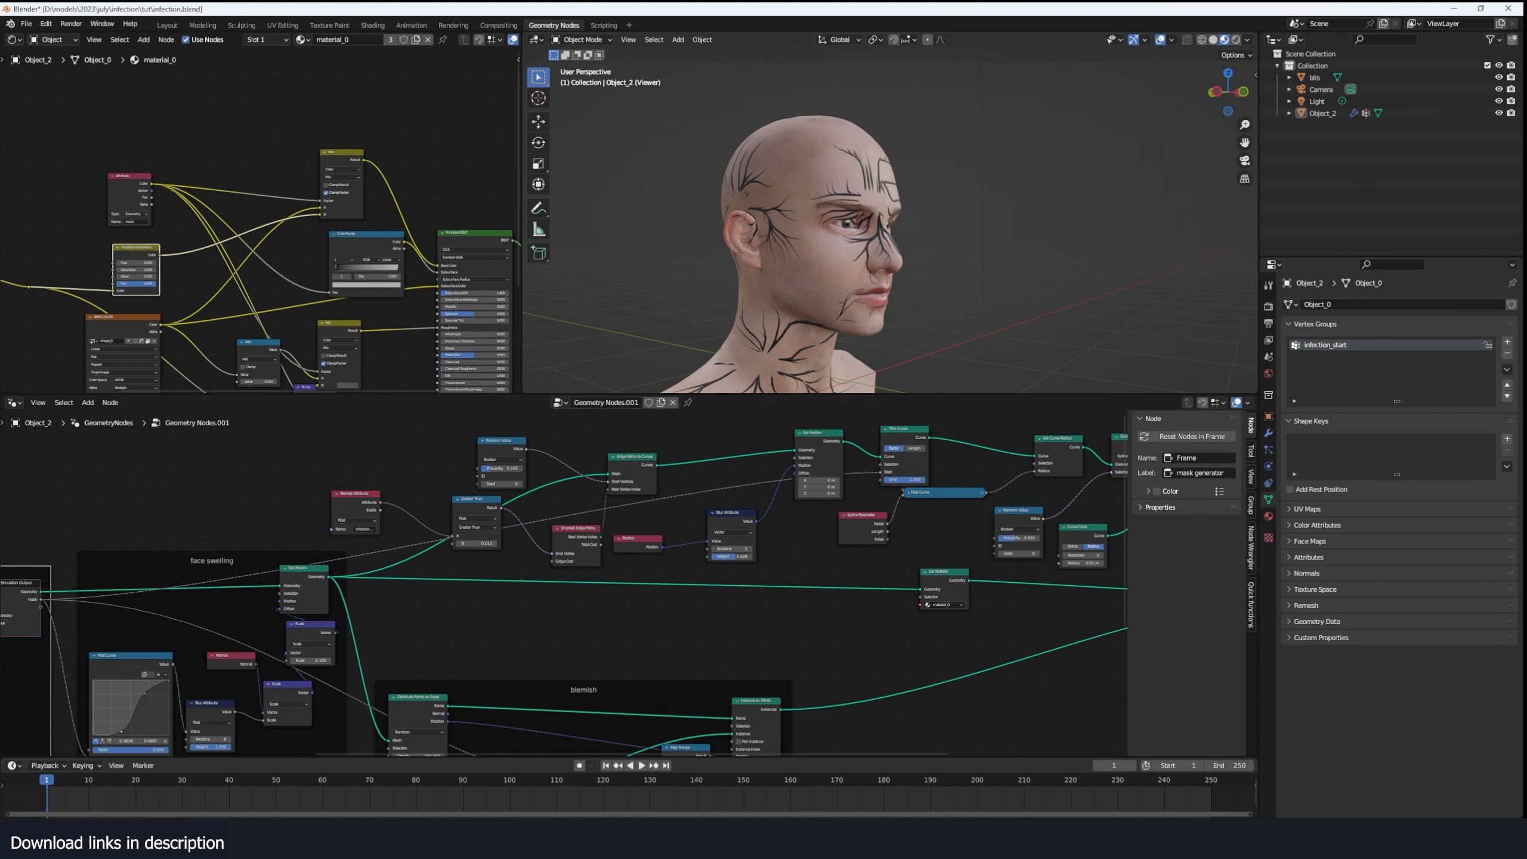
- Play the animation and examine how the veins develop as the infection spreads over the face
{"action": "key", "text": "space"}
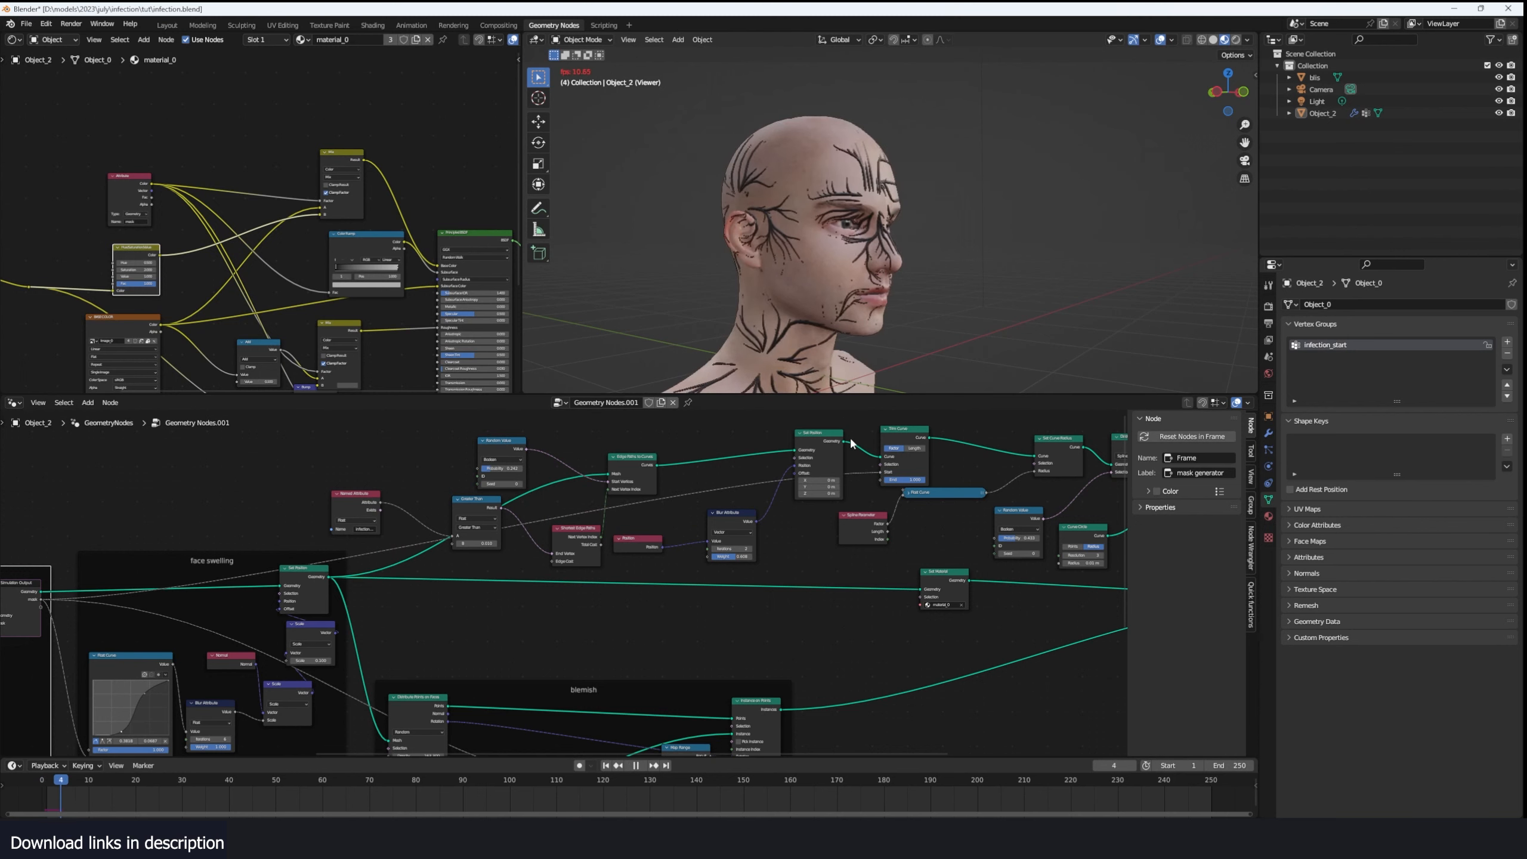
{"action": "scroll", "coordinate": [935, 317], "scroll_direction": "up", "scroll_amount": 5}
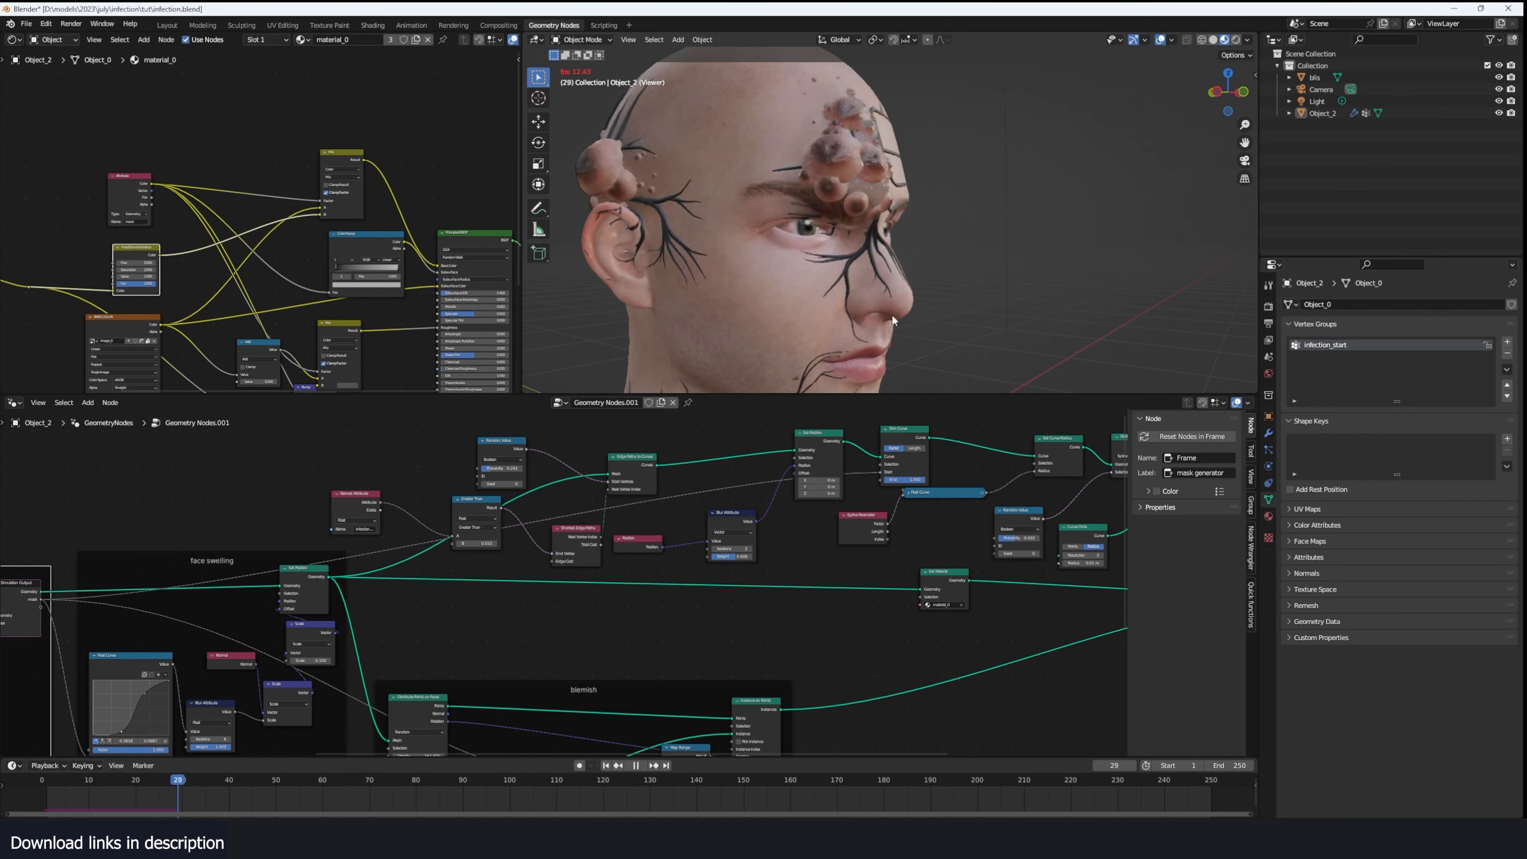
{"action": "key", "text": "space"}
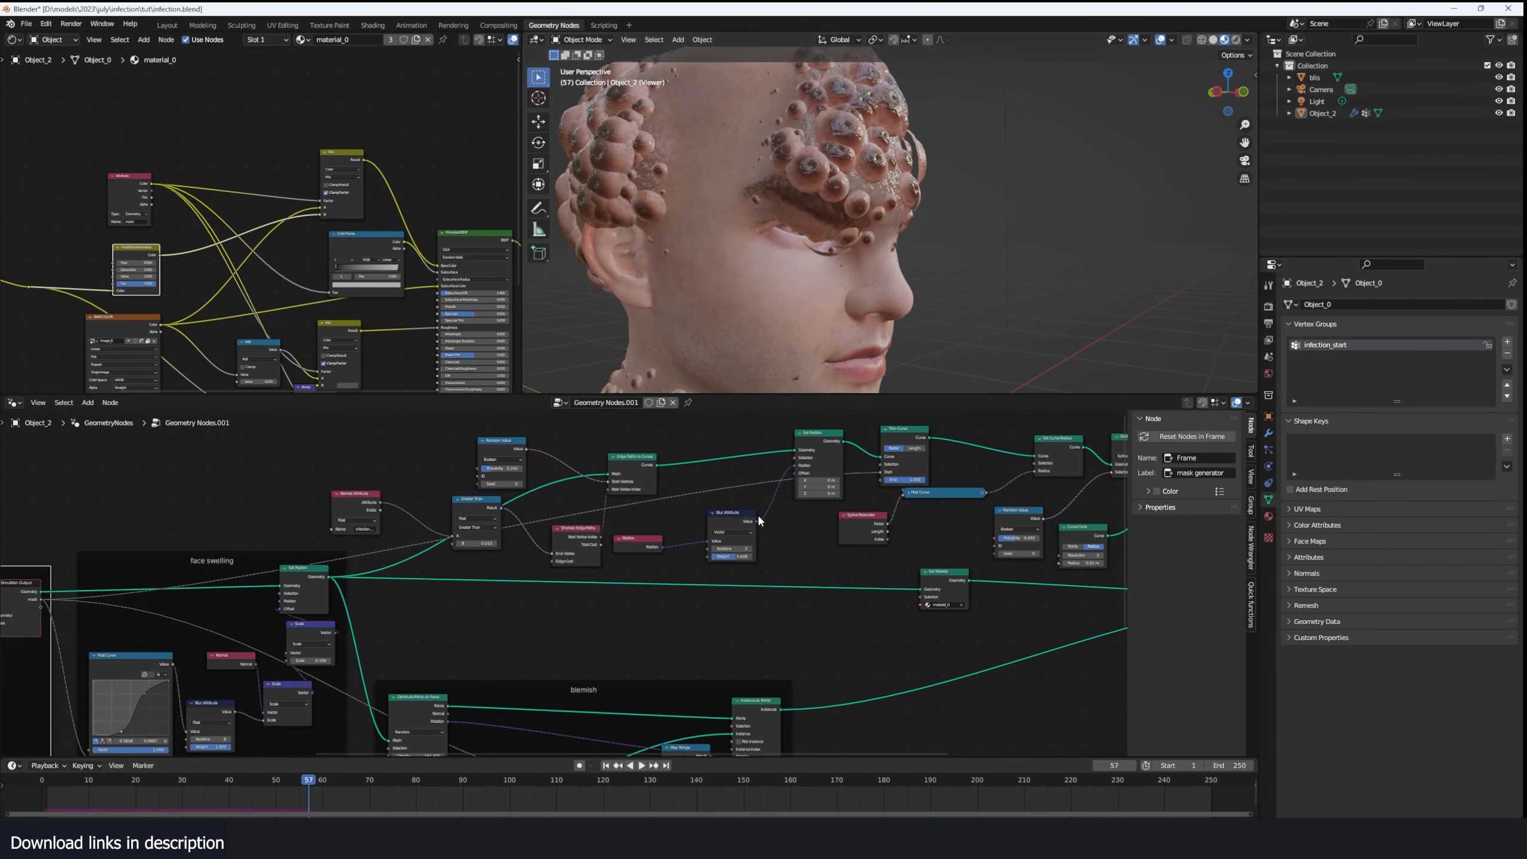
- Insert a Float Curve into the link feeding Trim Curve's Start and invert it to fall from 1 to 0
{"action": "scroll", "coordinate": [764, 509], "scroll_direction": "up", "scroll_amount": 2}
{"action": "middle_click_drag", "start_coordinate": [963, 497], "coordinate": [805, 525]}
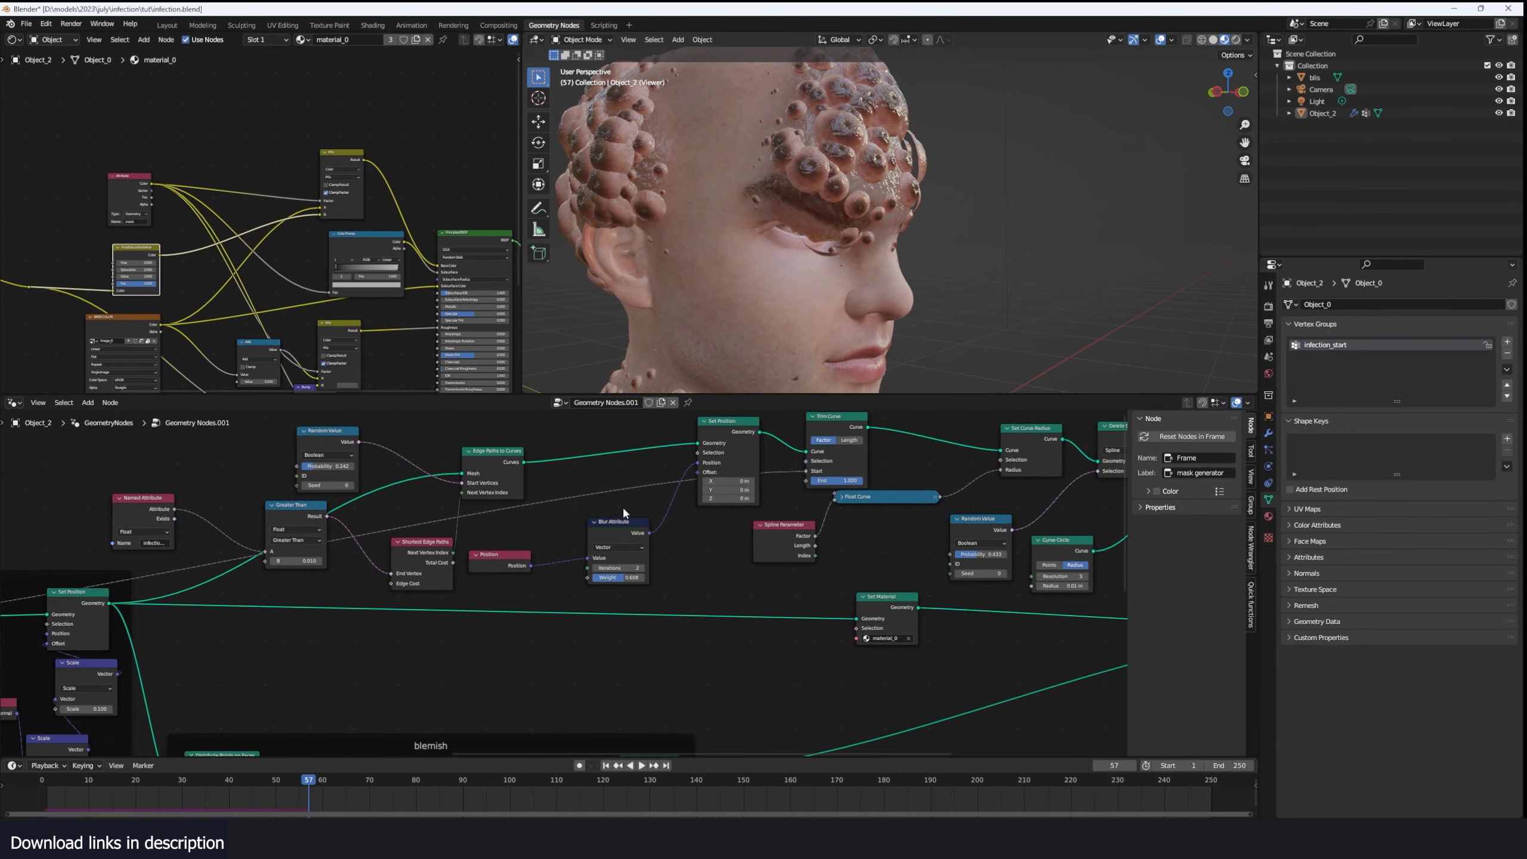
{"action": "key", "text": "ctrl+f"}
{"action": "type", "text": "float"}
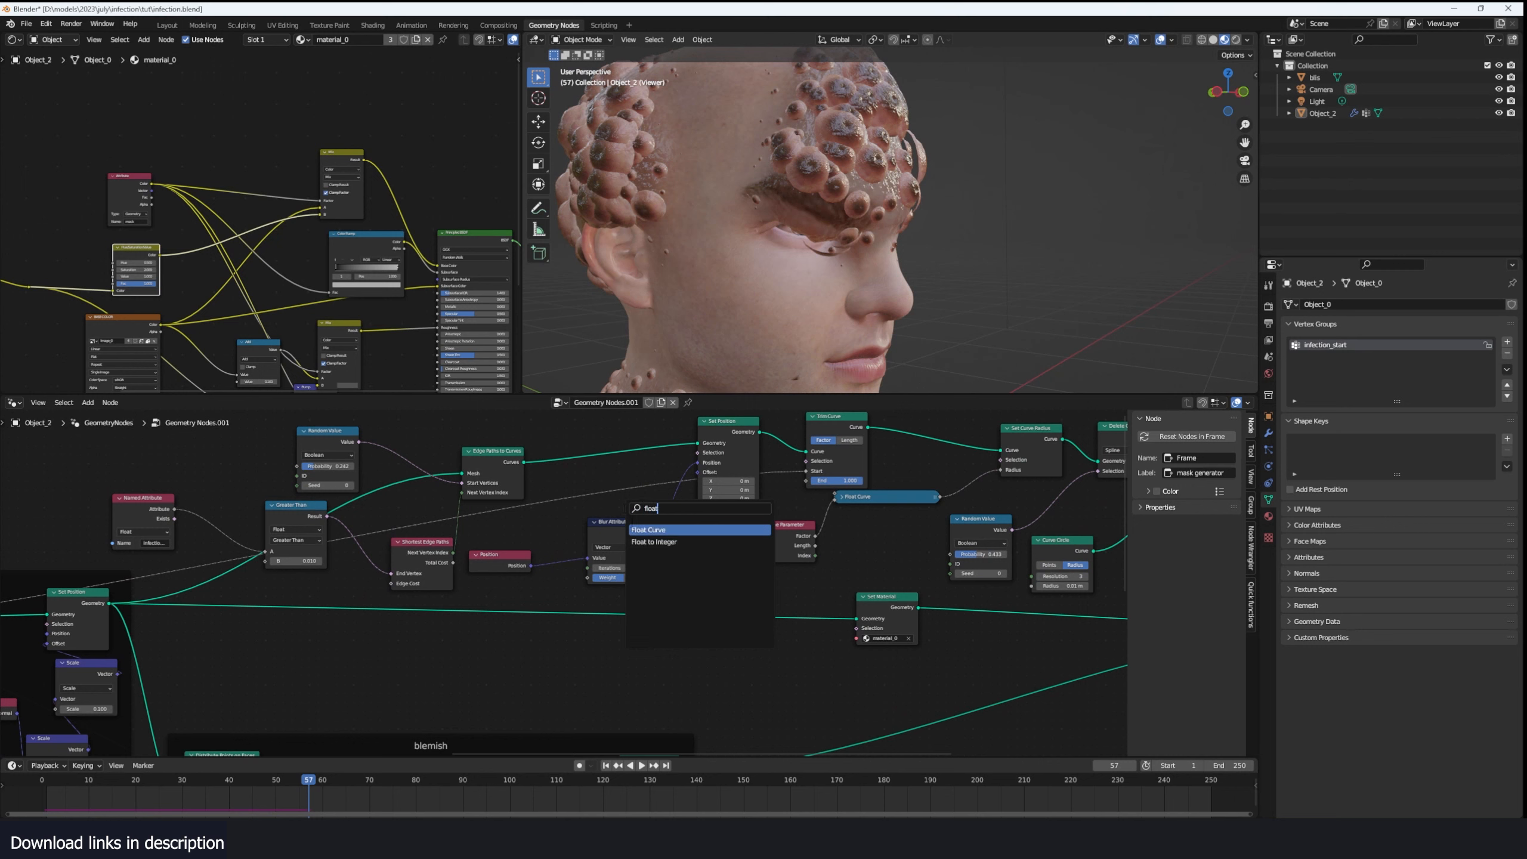
{"action": "key", "text": "Return"}
{"action": "left_click", "coordinate": [584, 499]}
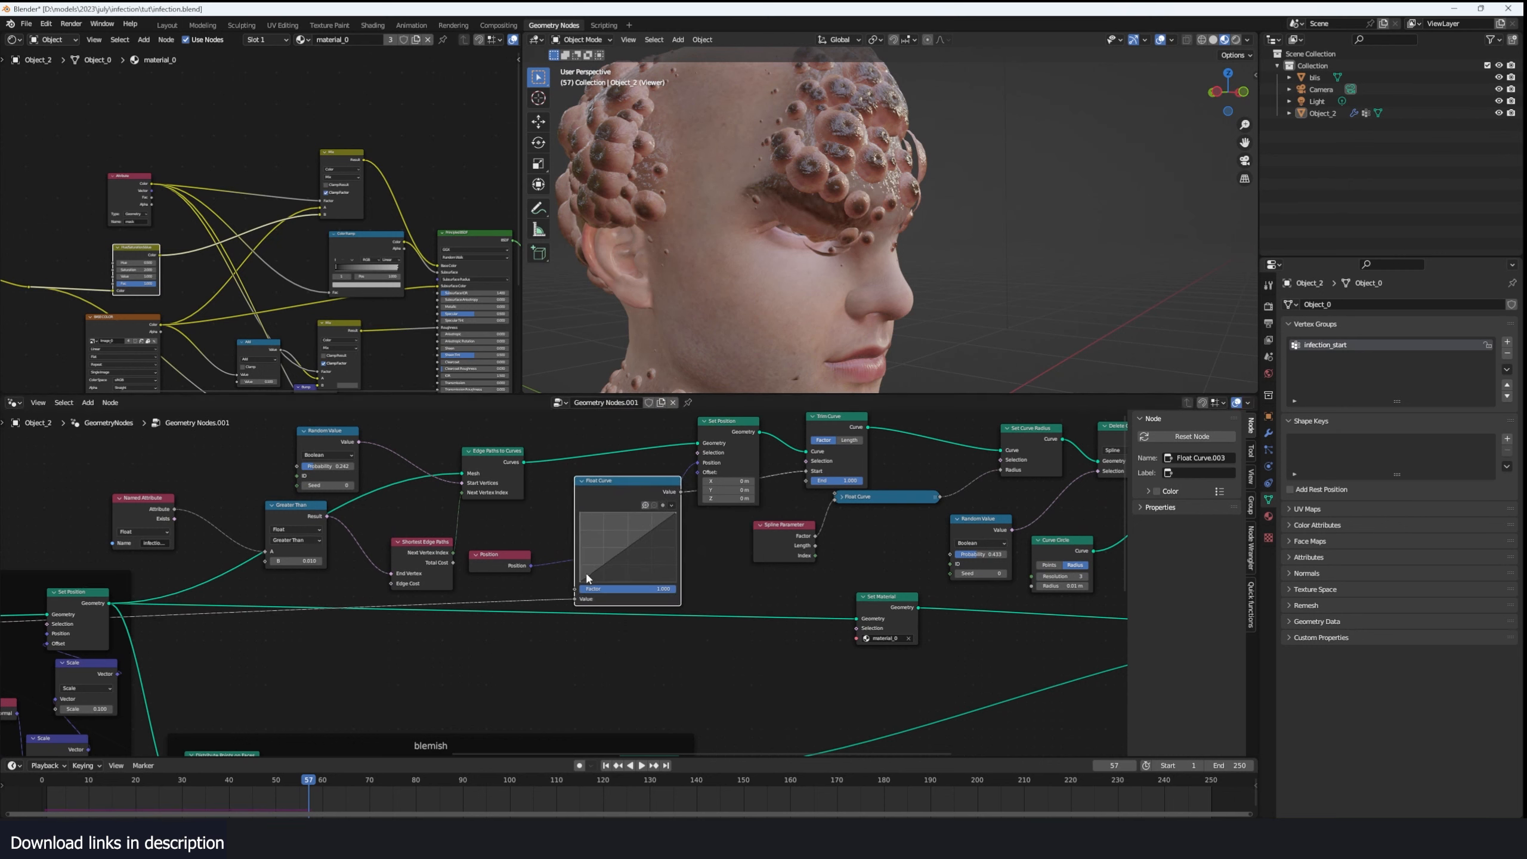
{"action": "left_click_drag", "start_coordinate": [586, 577], "coordinate": [581, 513]}
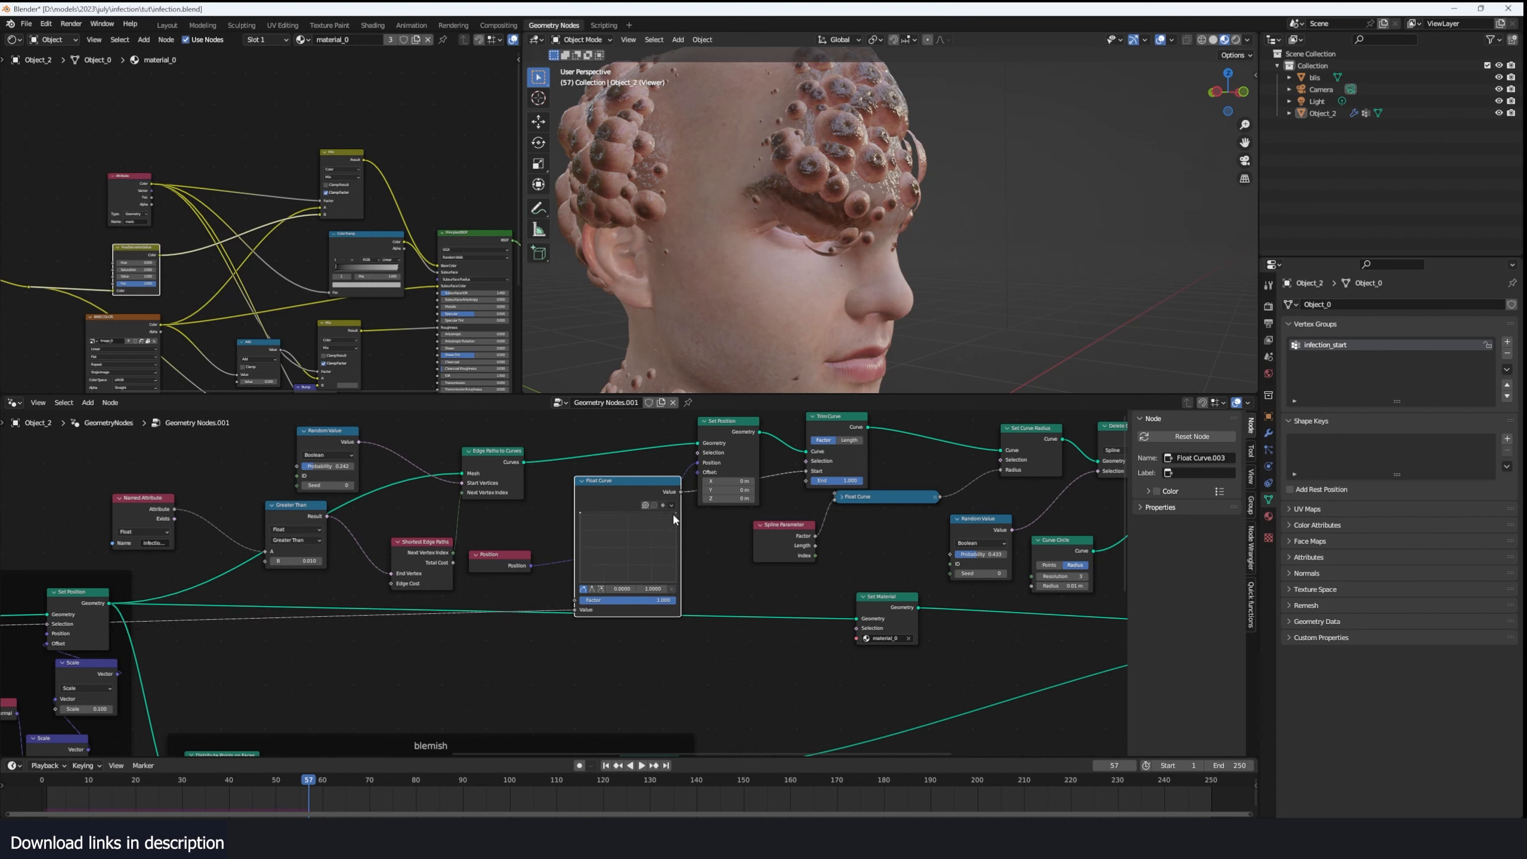
{"action": "left_click_drag", "start_coordinate": [675, 517], "coordinate": [676, 581]}
- Replay the infection from frame 0 and bow the inverted Float Curve upward at its middle
{"action": "left_click", "coordinate": [43, 803]}
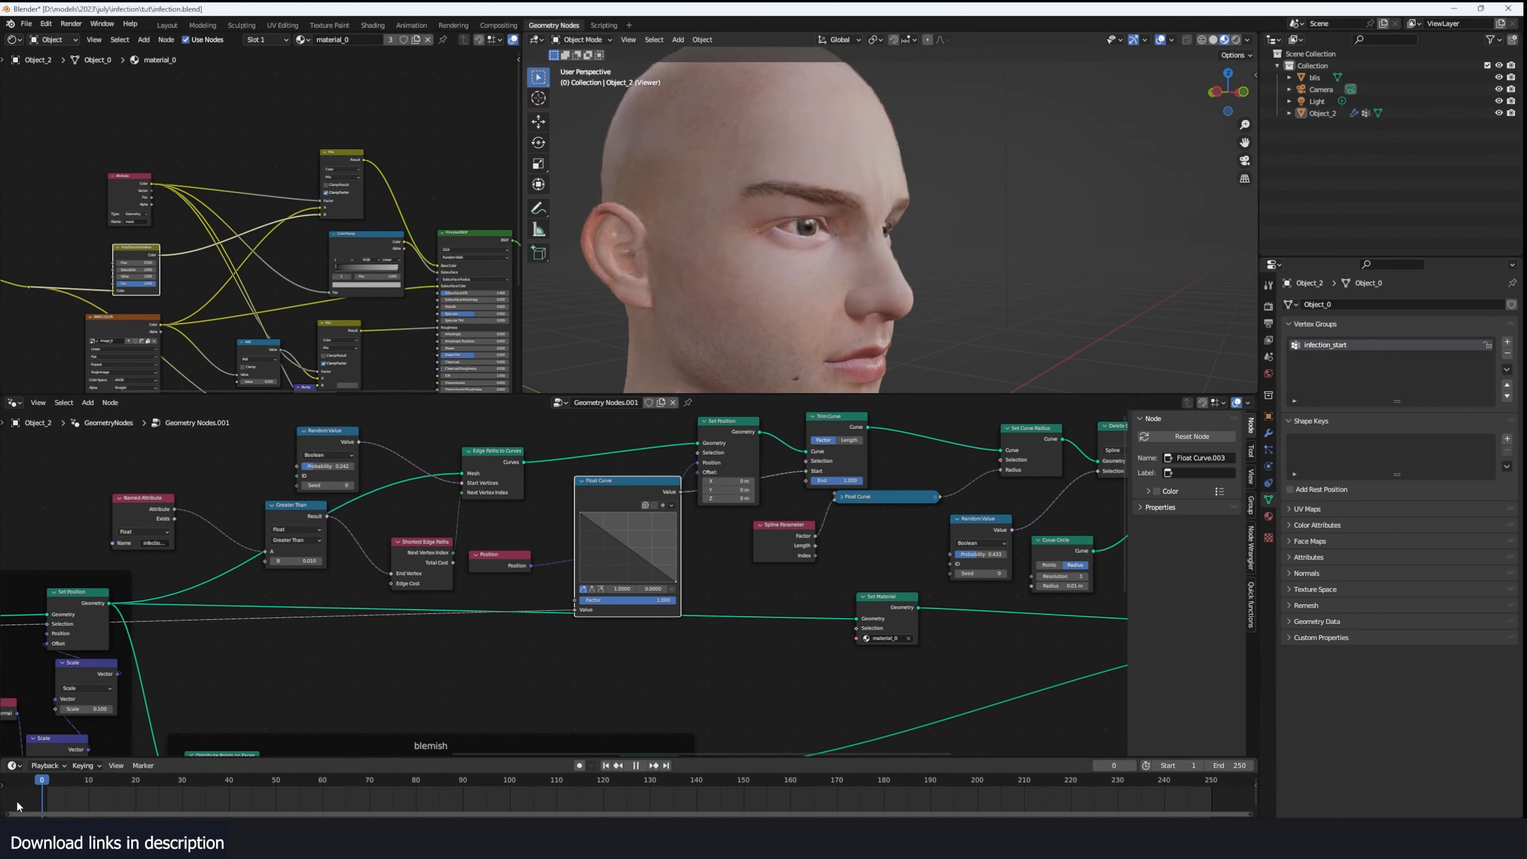
{"action": "key", "text": "space"}
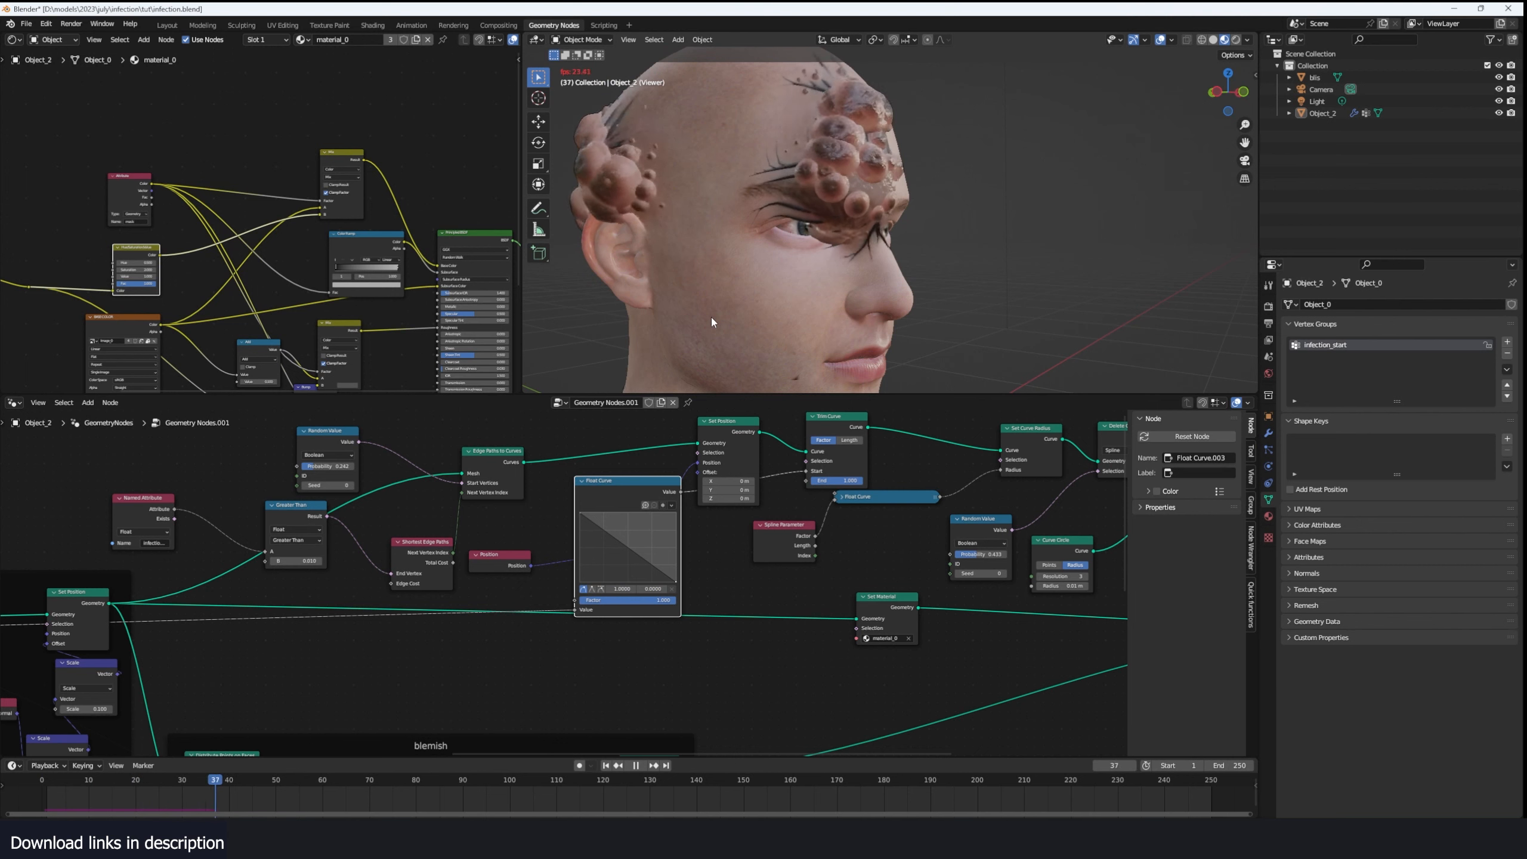
{"action": "key", "text": "space"}
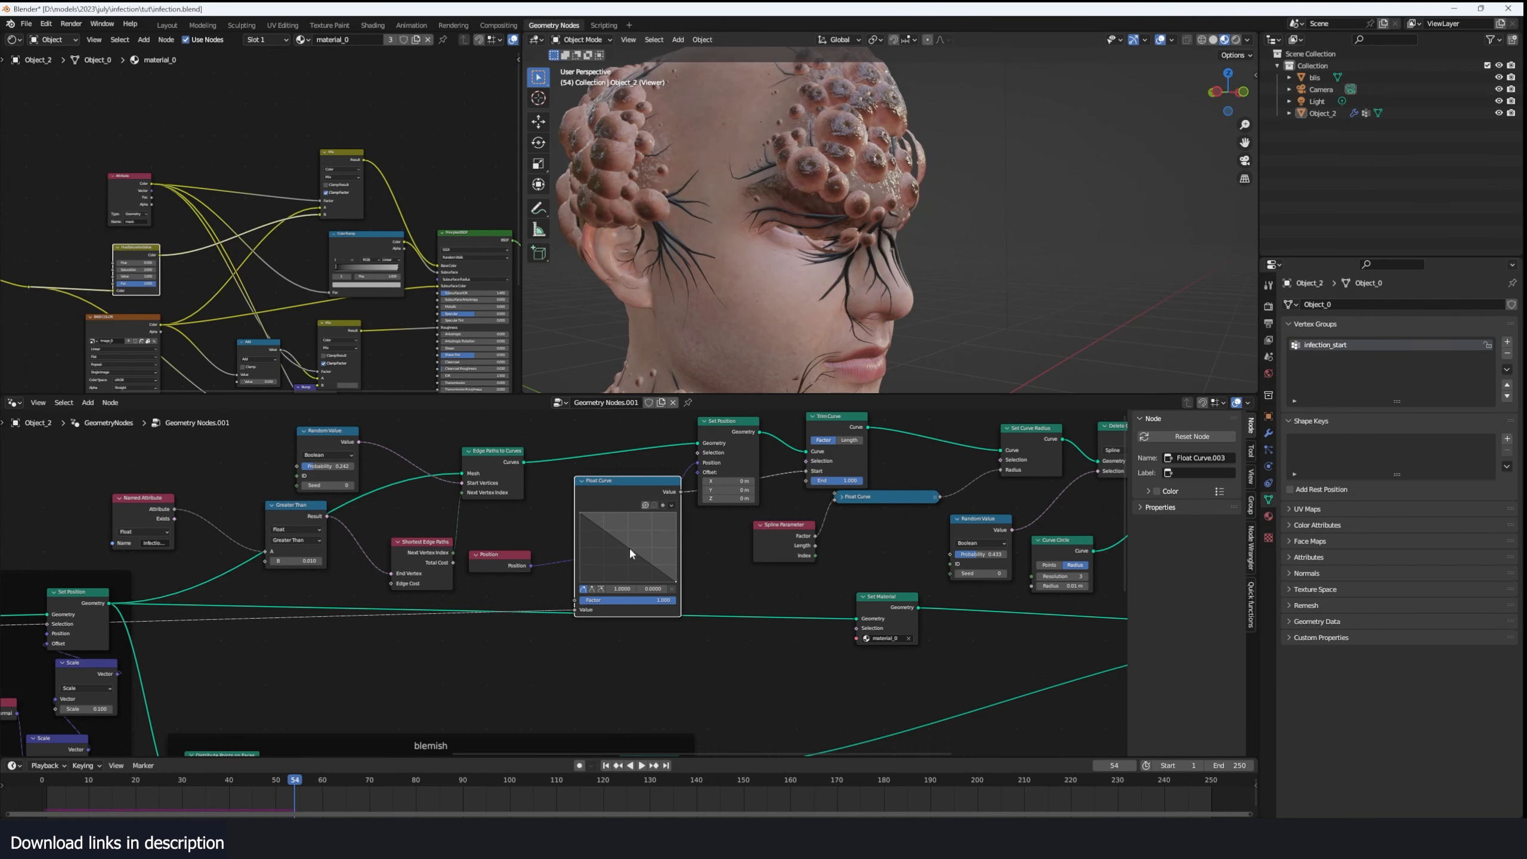
{"action": "left_click_drag", "start_coordinate": [631, 552], "coordinate": [637, 539]}
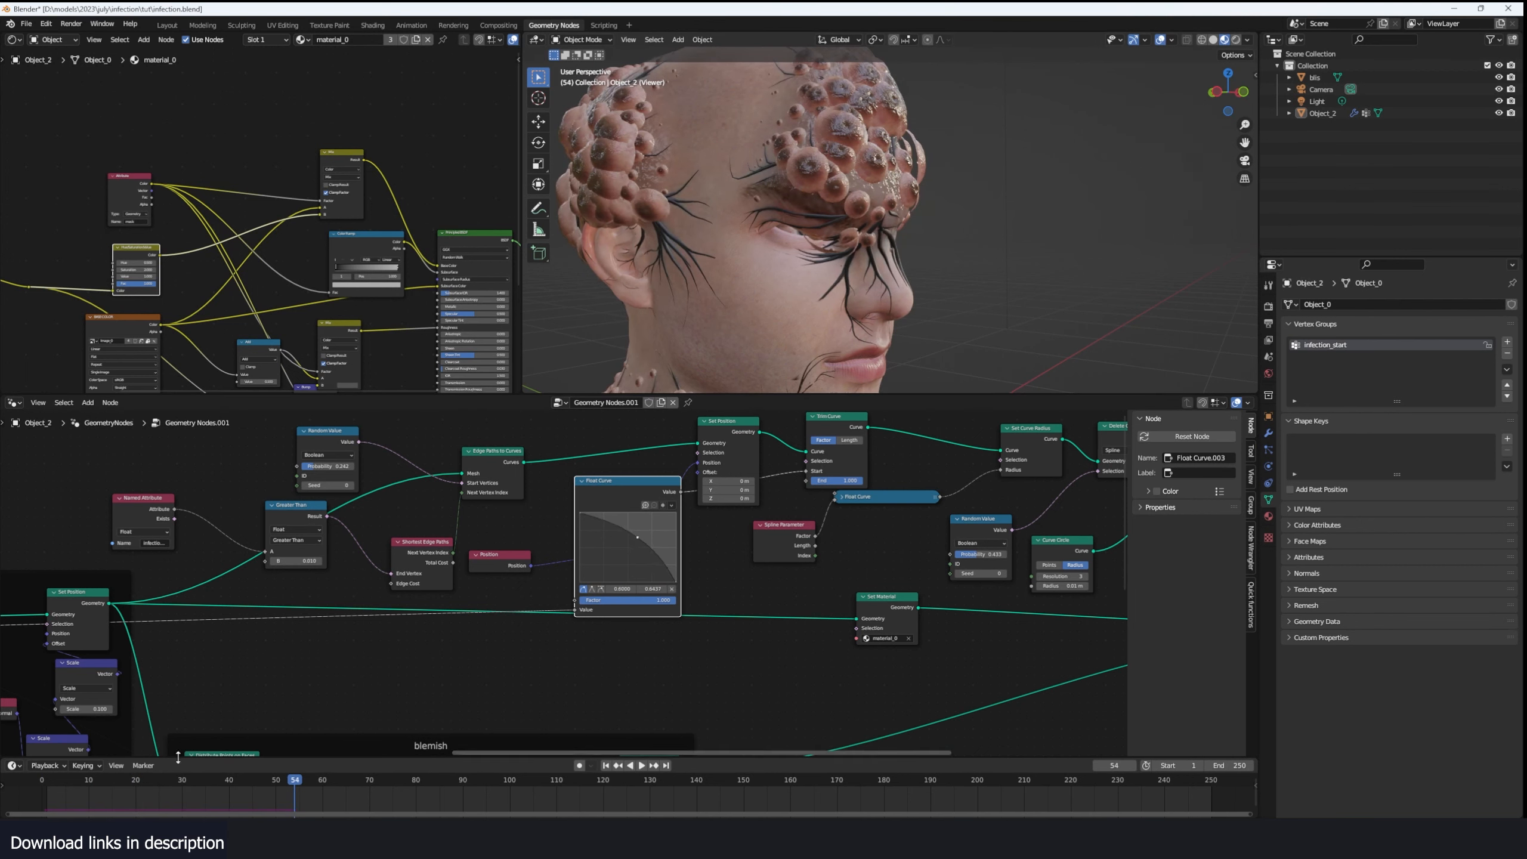
- Replay the infection from the start, then pull the inverted Float Curve's middle point down into a concave falloff
{"action": "left_click", "coordinate": [39, 798]}
{"action": "key", "text": "space"}
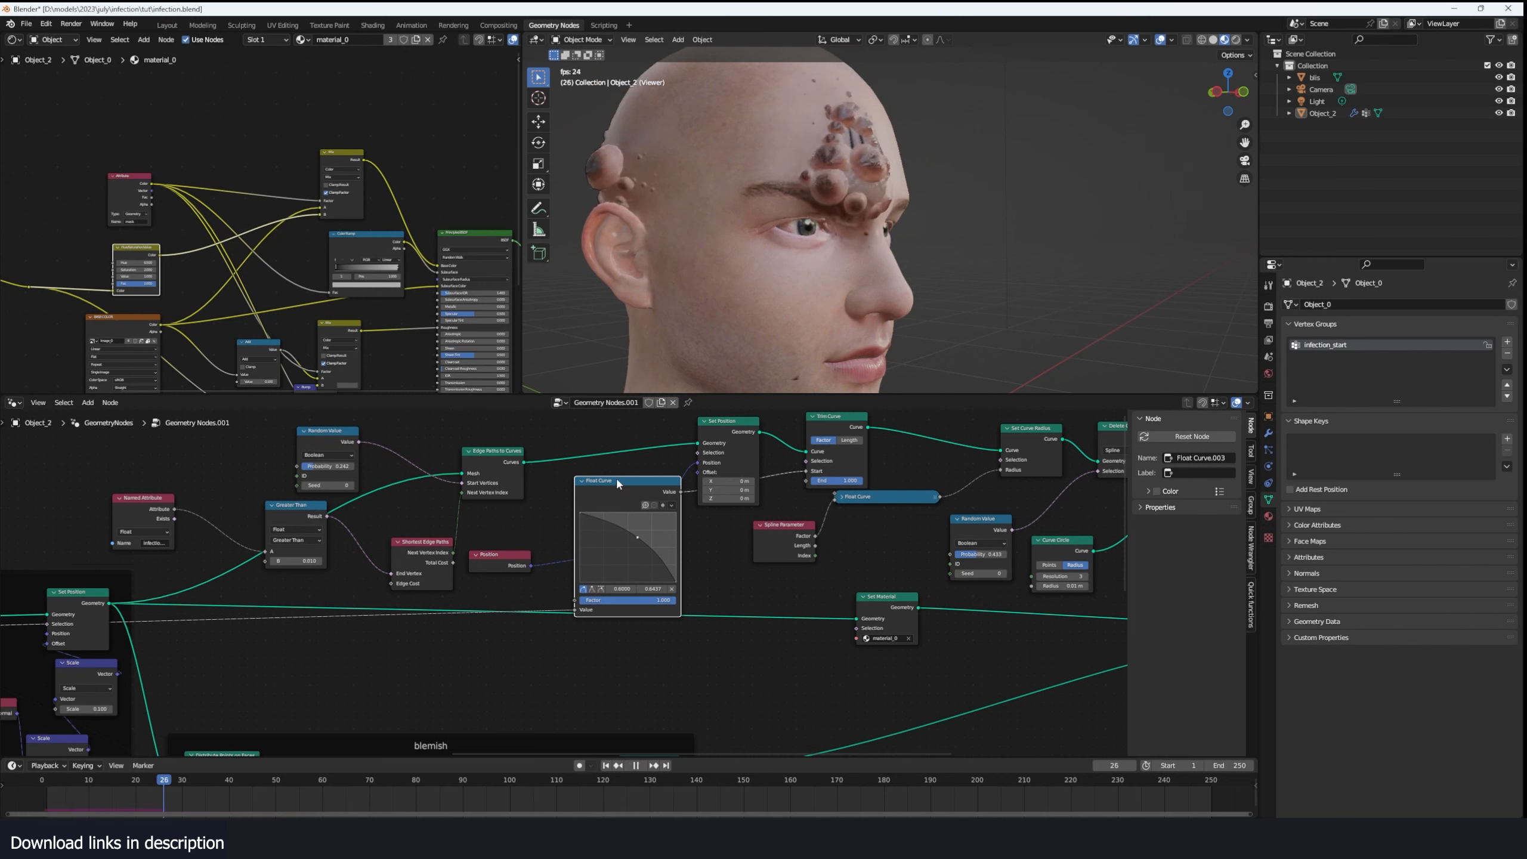
{"action": "key", "text": "space"}
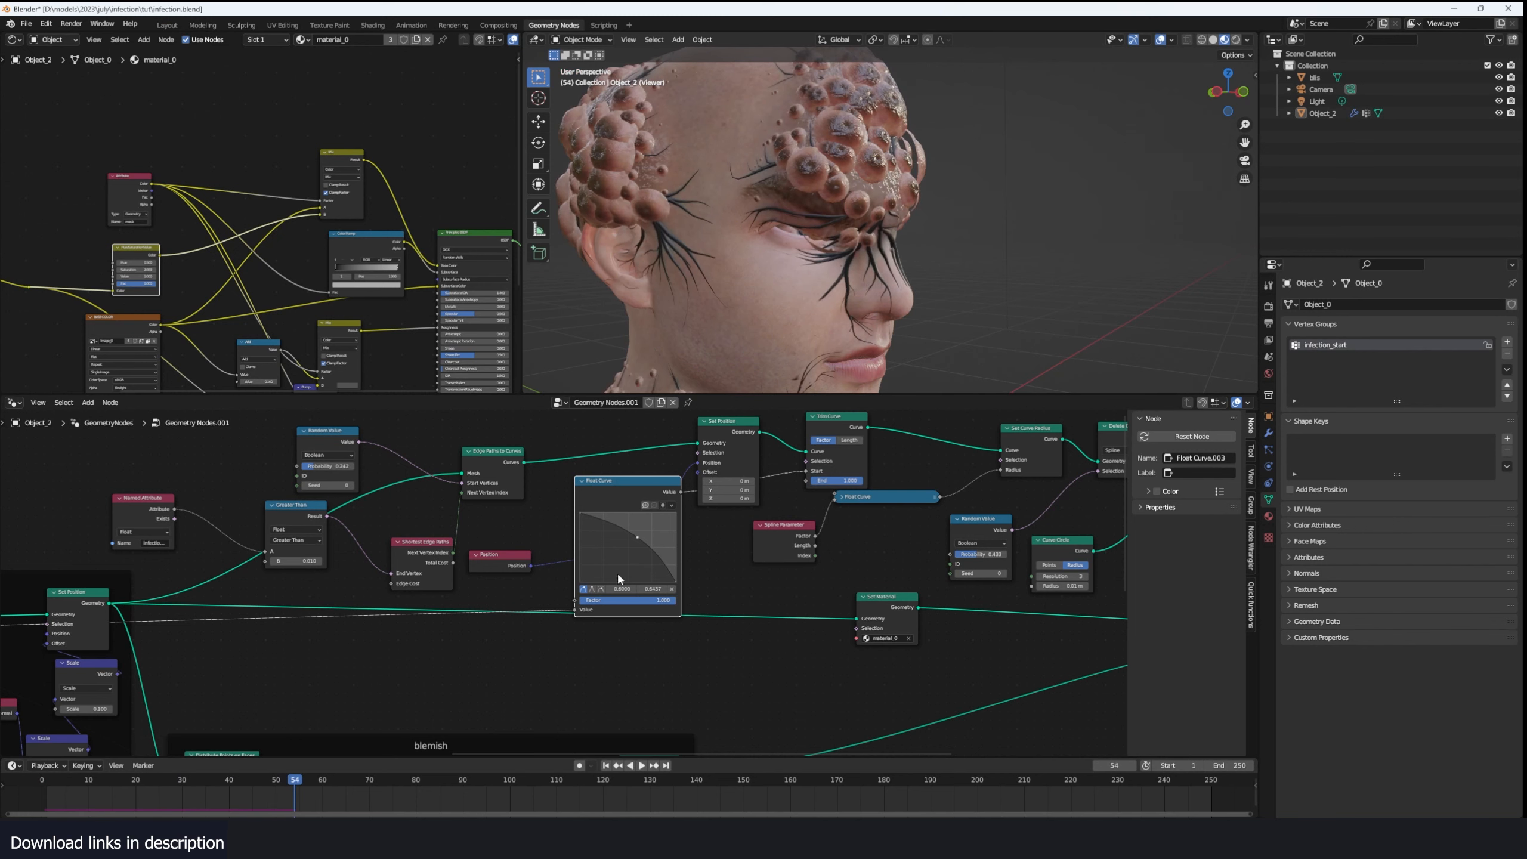
{"action": "left_click_drag", "start_coordinate": [638, 538], "coordinate": [615, 561]}
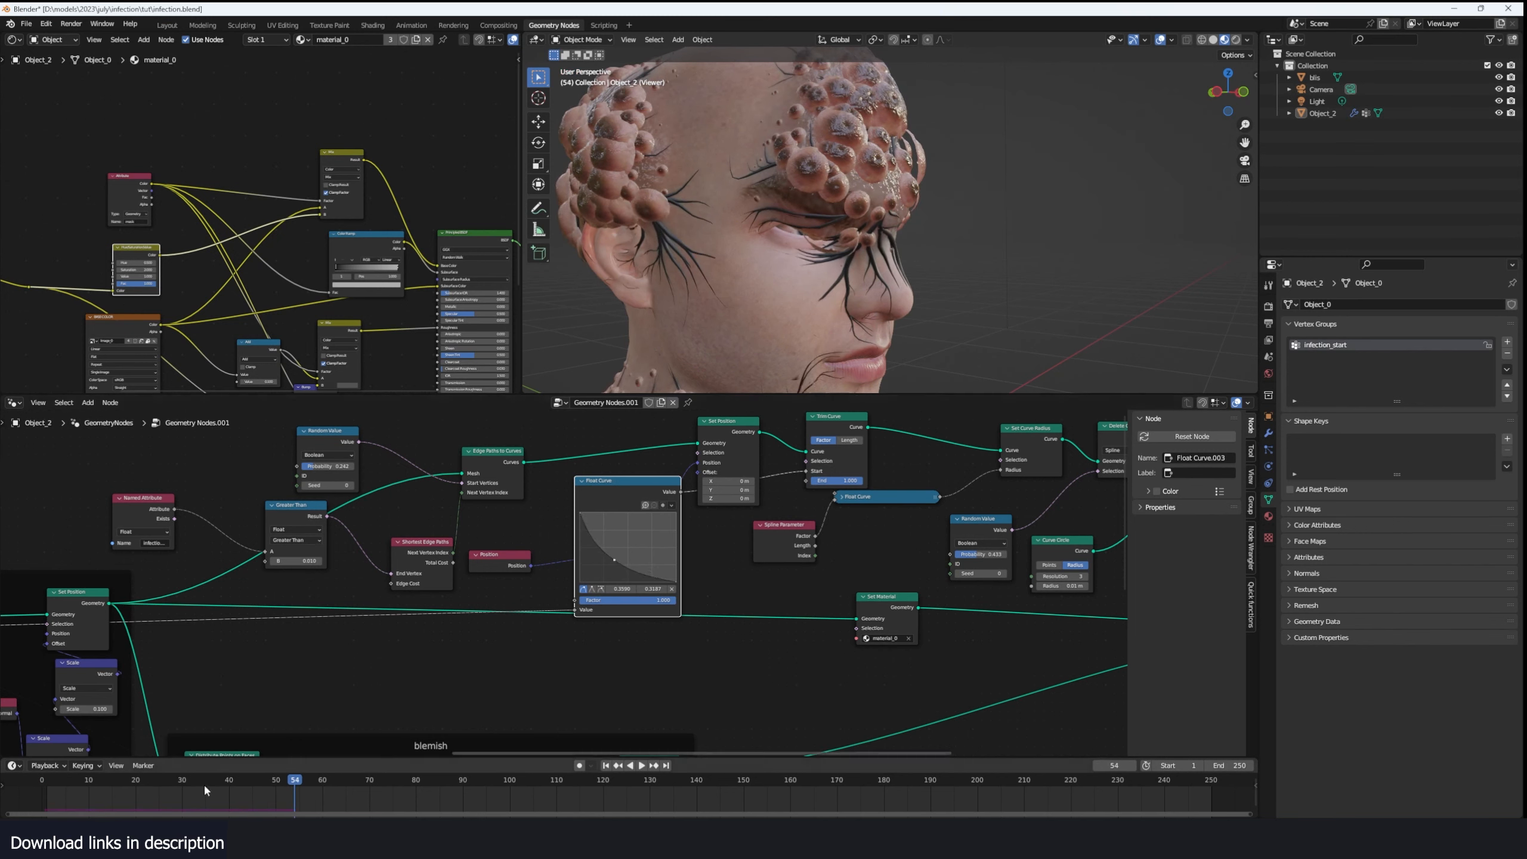
- Replay the infection from the first frame and examine how the veins grow around the early infection spots
{"action": "key", "text": "shift+Left"}
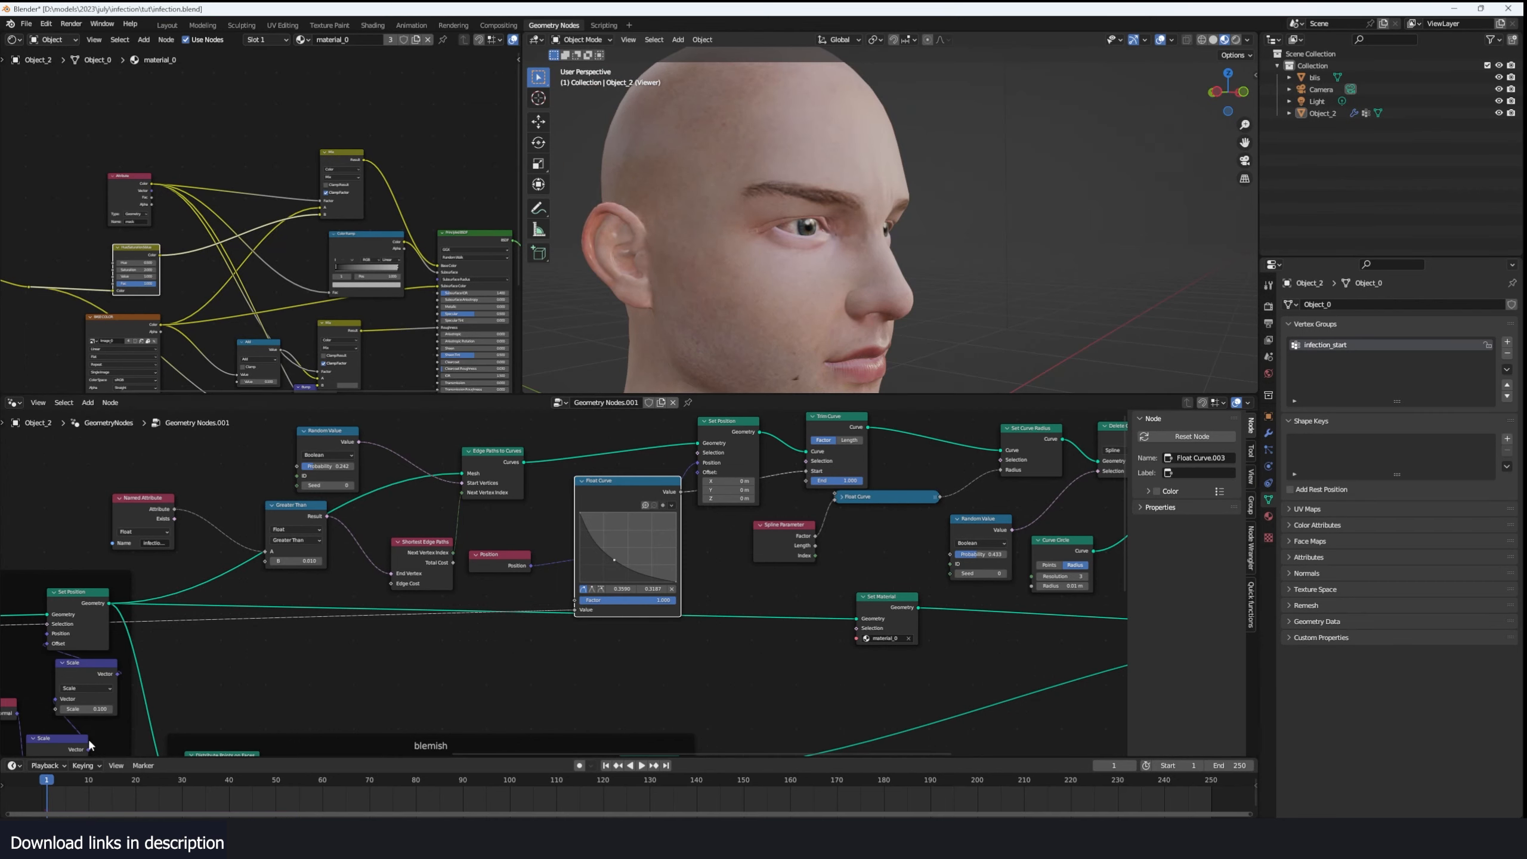
{"action": "key", "text": "space"}
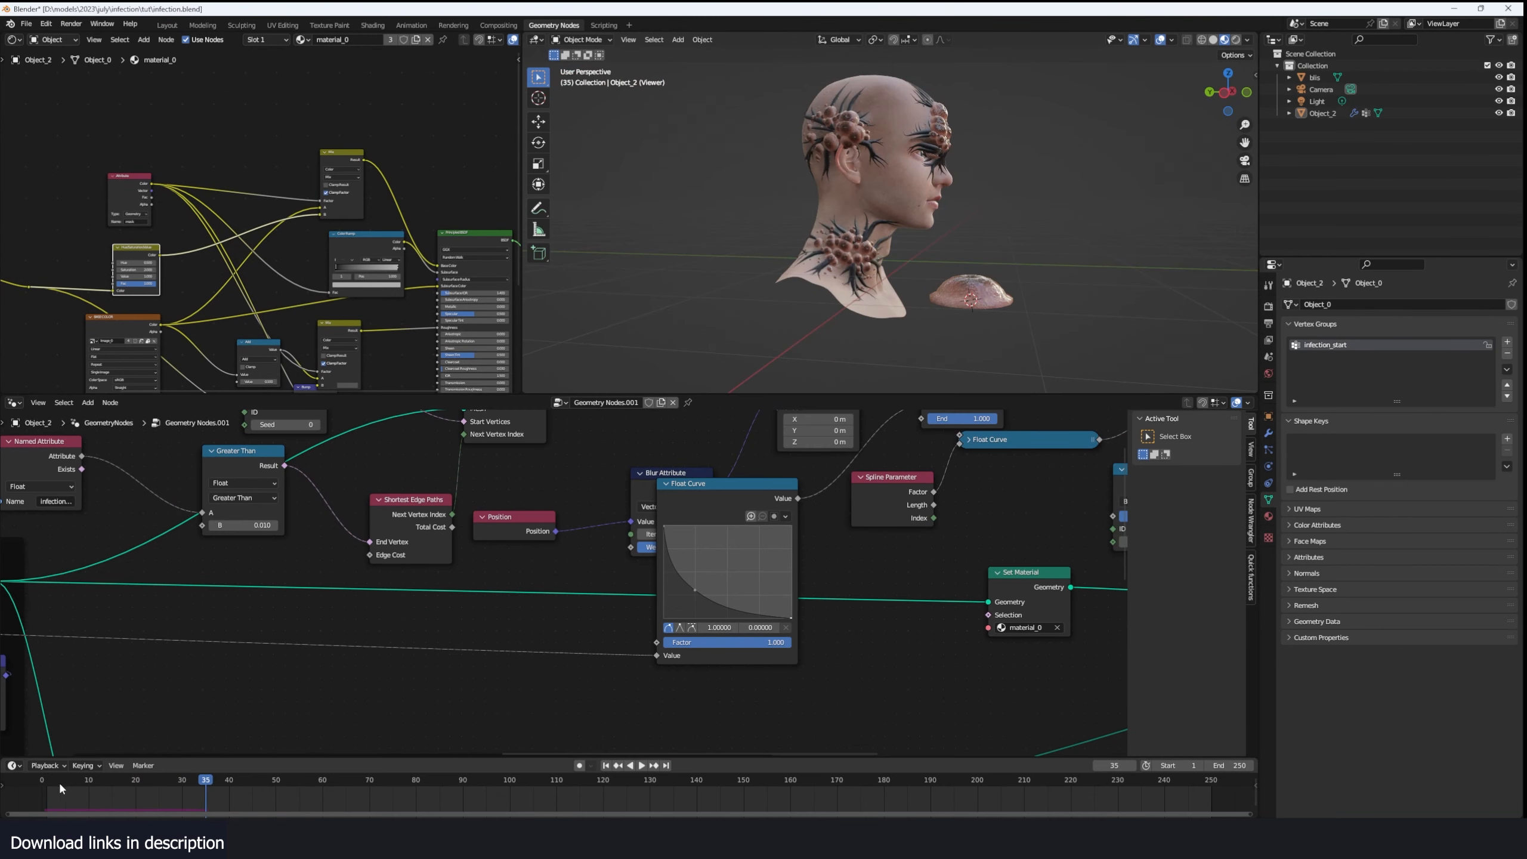
{"action": "left_click", "coordinate": [58, 780]}
{"action": "key", "text": "space"}
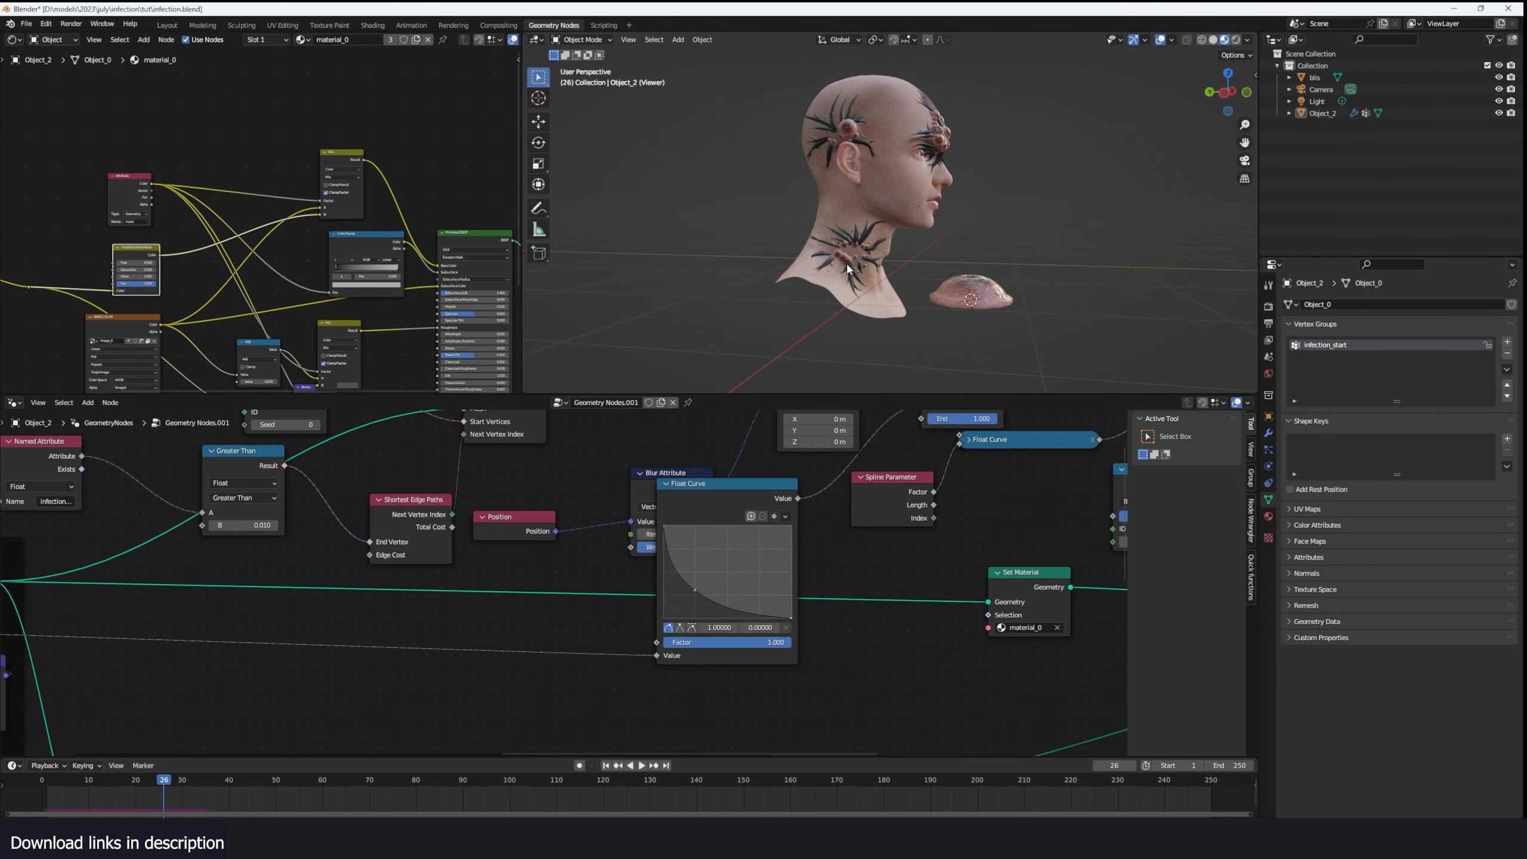
- Make room beside the Float Curve and insert a Math node into the link feeding its Value input
{"action": "left_click_drag", "start_coordinate": [715, 523], "coordinate": [763, 555]}
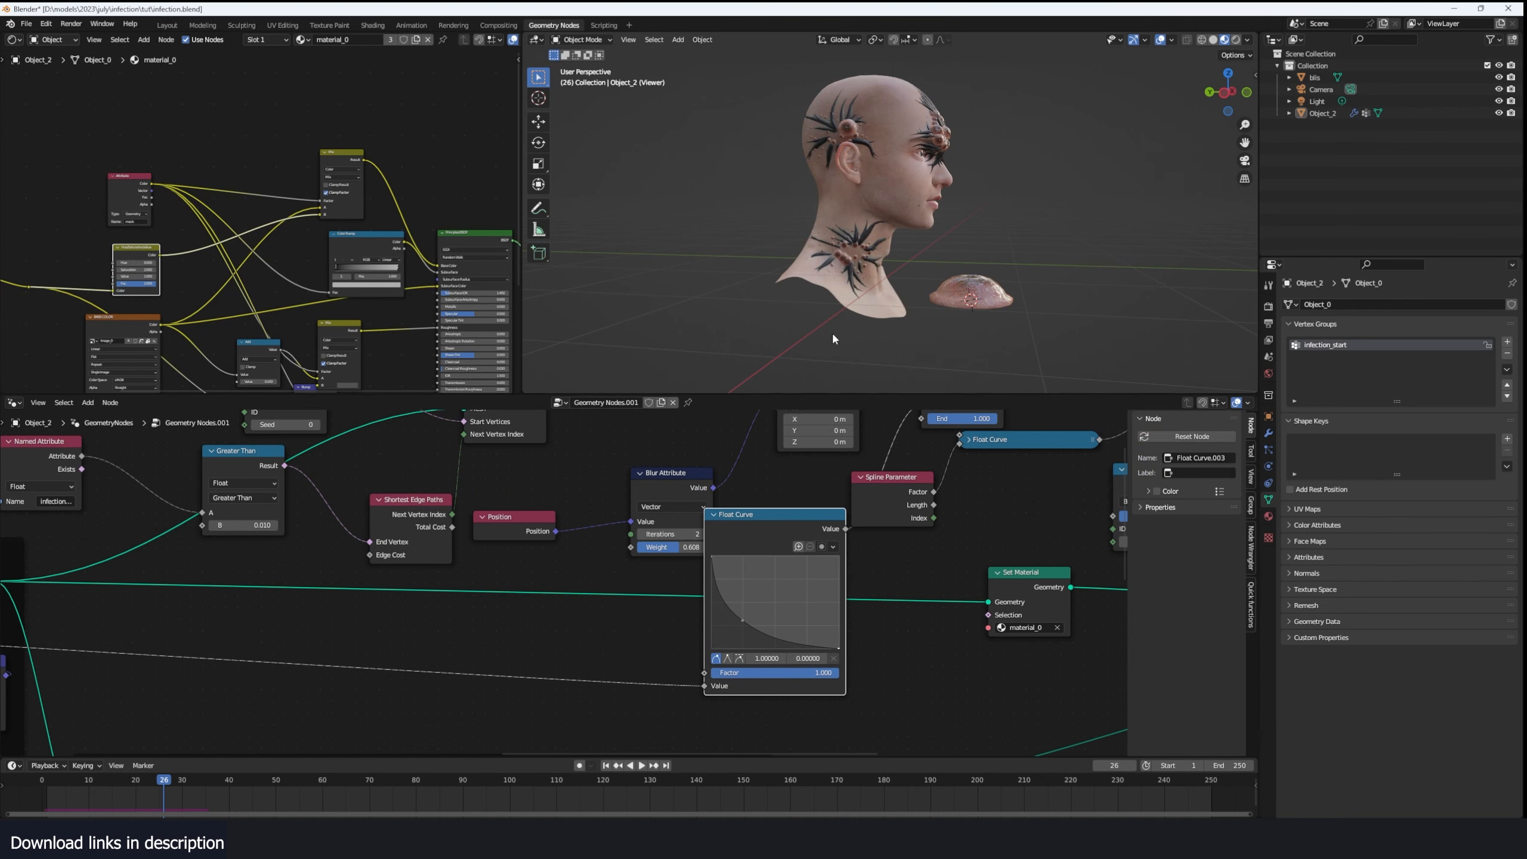
{"action": "scroll", "coordinate": [875, 223], "scroll_direction": "up", "scroll_amount": 3}
{"action": "scroll", "coordinate": [567, 576], "scroll_direction": "down", "scroll_amount": 2}
{"action": "key", "text": "shift+a"}
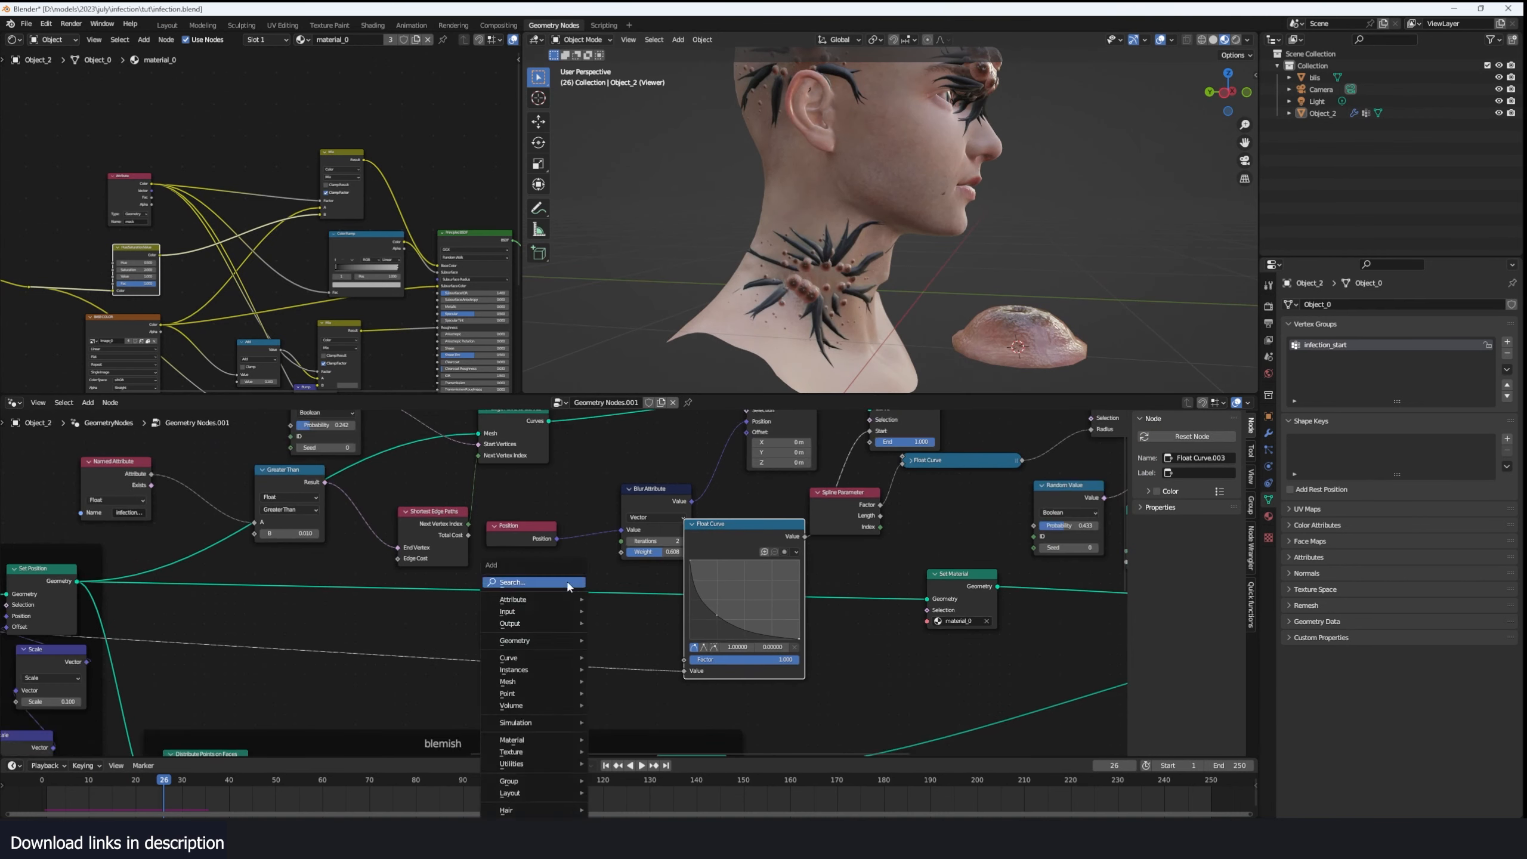
{"action": "left_click", "coordinate": [567, 580]}
{"action": "type", "text": "math"}
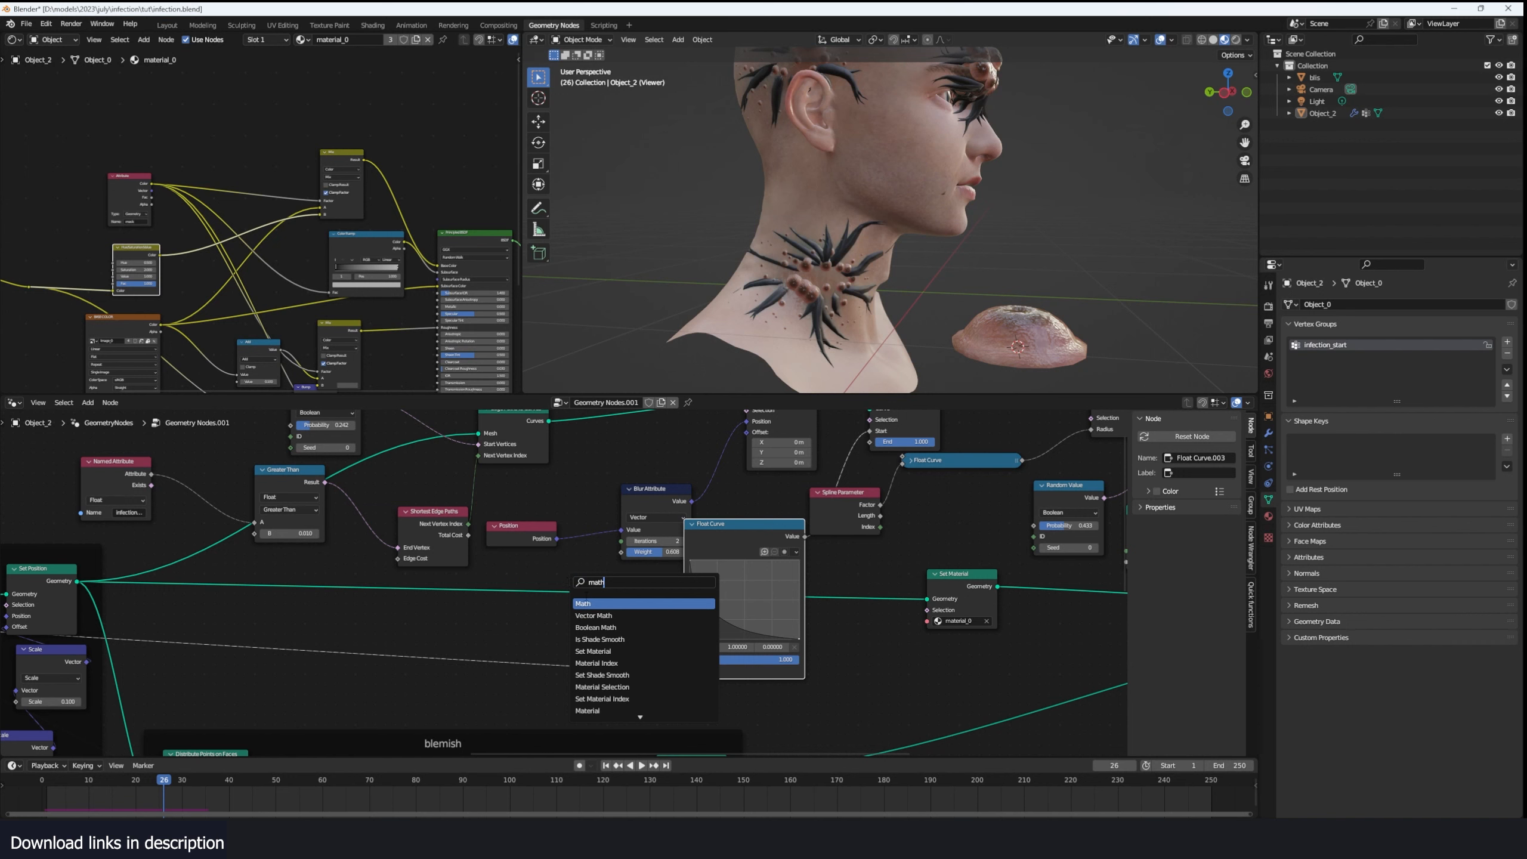
{"action": "key", "text": "Return"}
{"action": "left_click", "coordinate": [546, 638]}
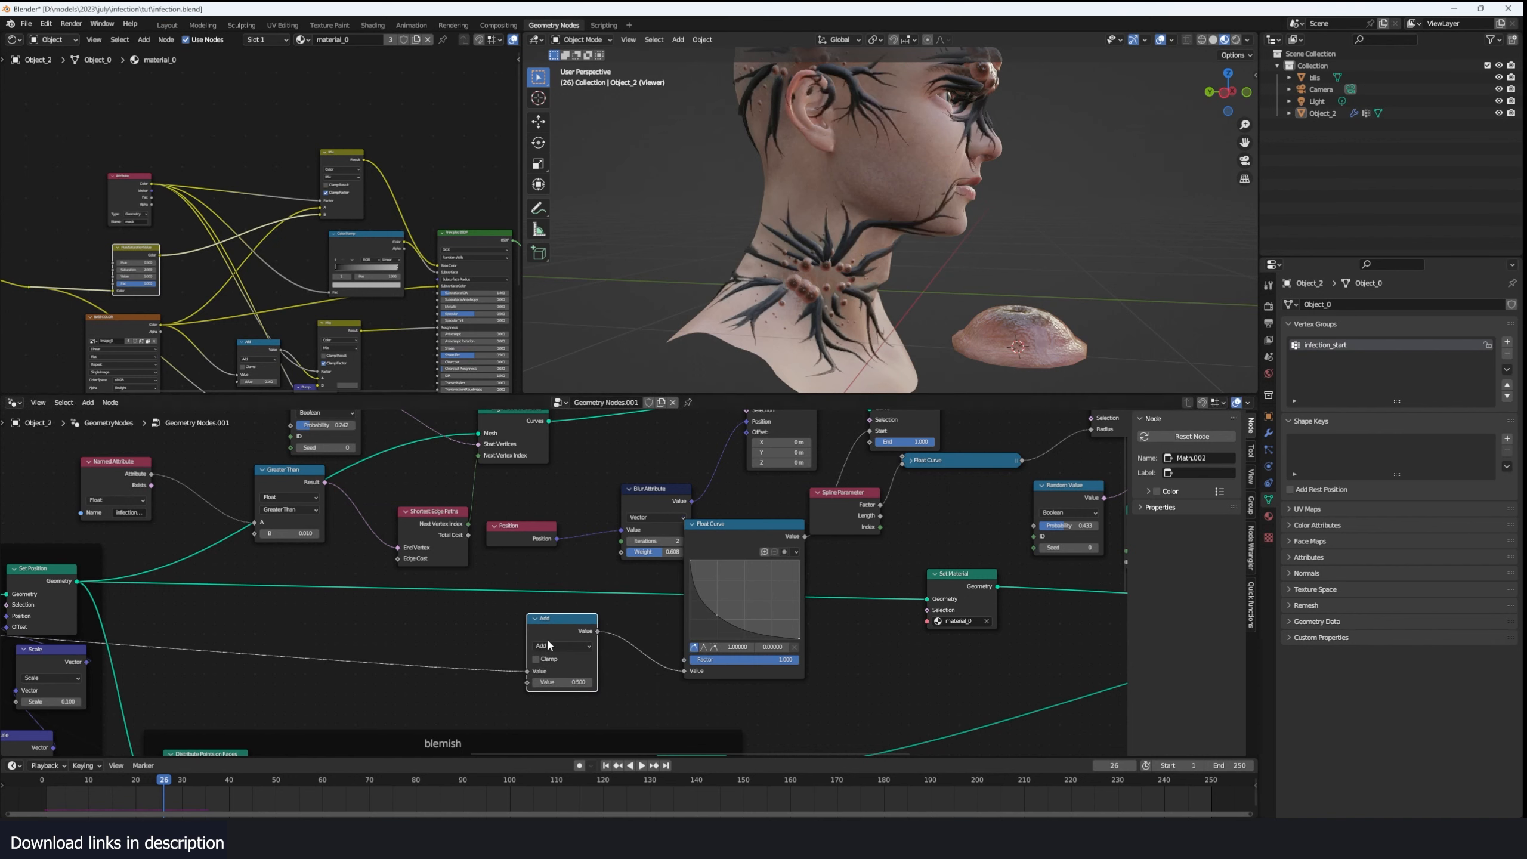
- Set the Math node to Subtract with a value of 0.18 and replay the infection to check the vein growth
{"action": "left_click", "coordinate": [565, 647]}
{"action": "left_click", "coordinate": [554, 688]}
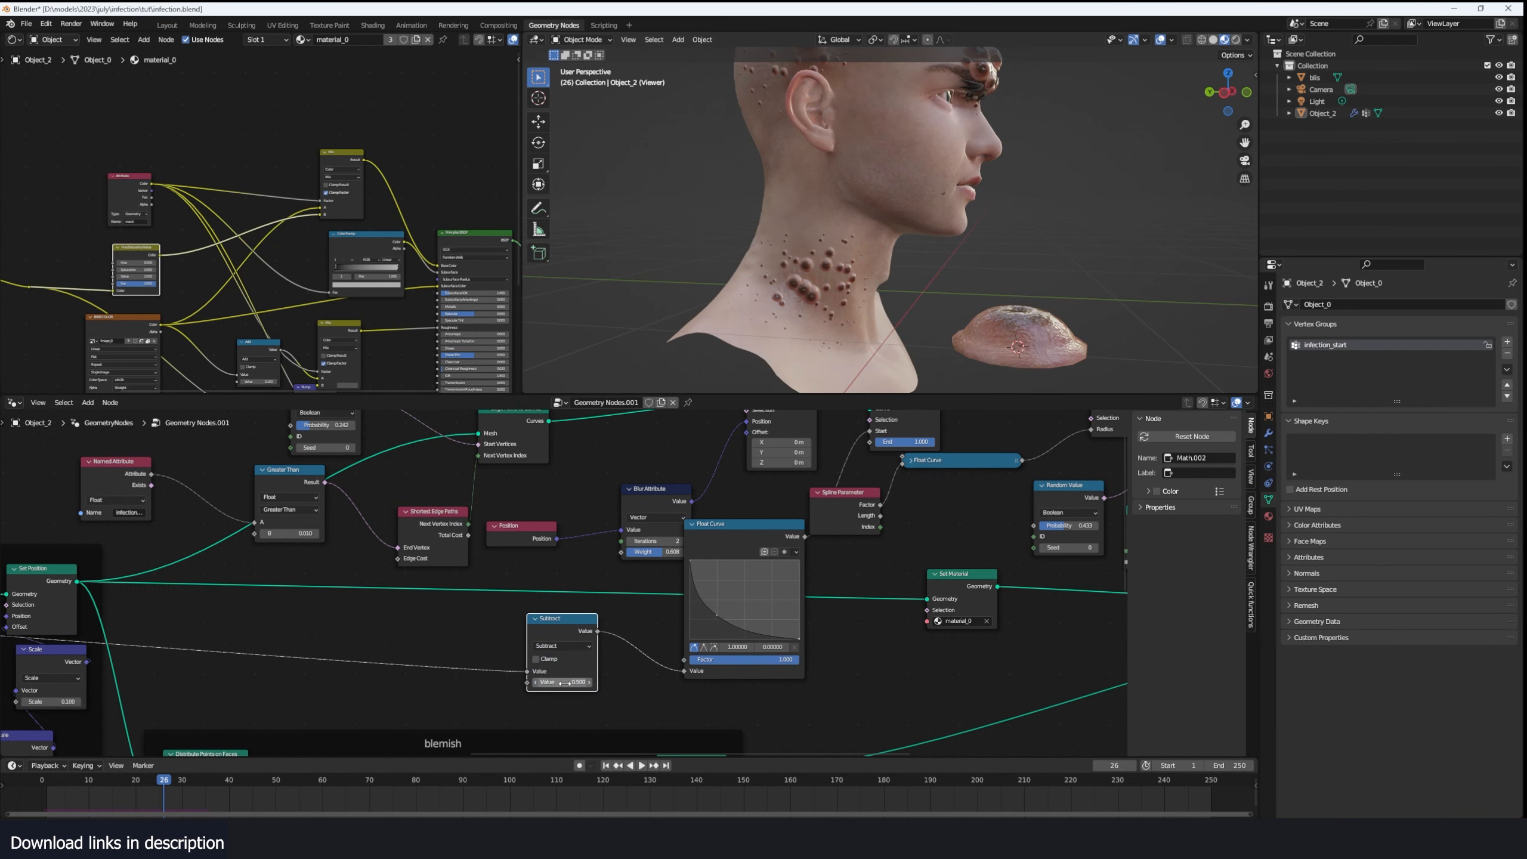
{"action": "left_click_drag", "start_coordinate": [562, 682], "coordinate": [551, 682]}
{"action": "left_click", "coordinate": [48, 794]}
{"action": "key", "text": "space"}
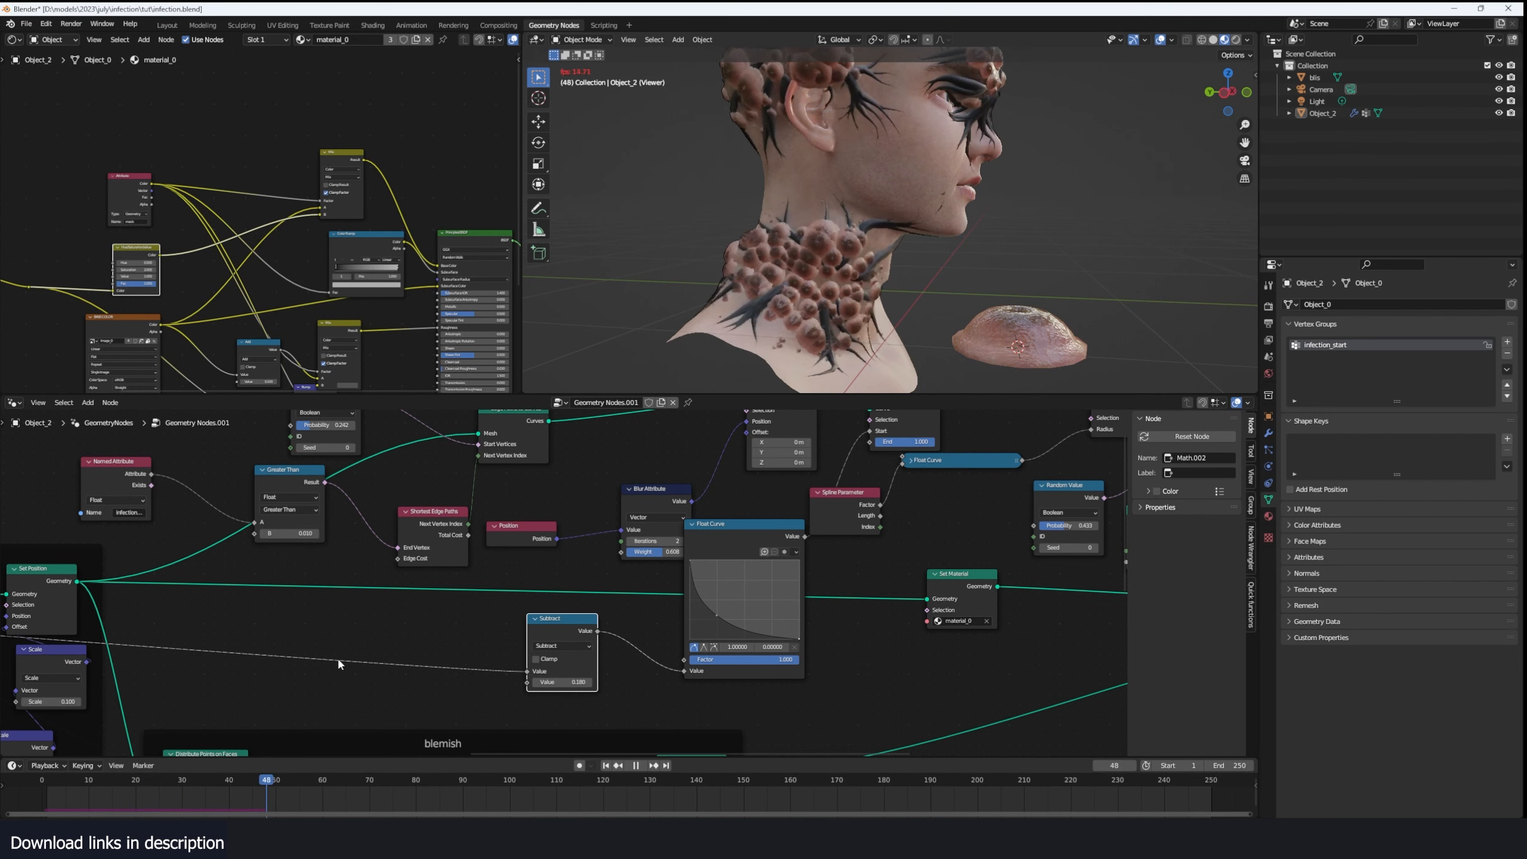
{"action": "key", "text": "space"}
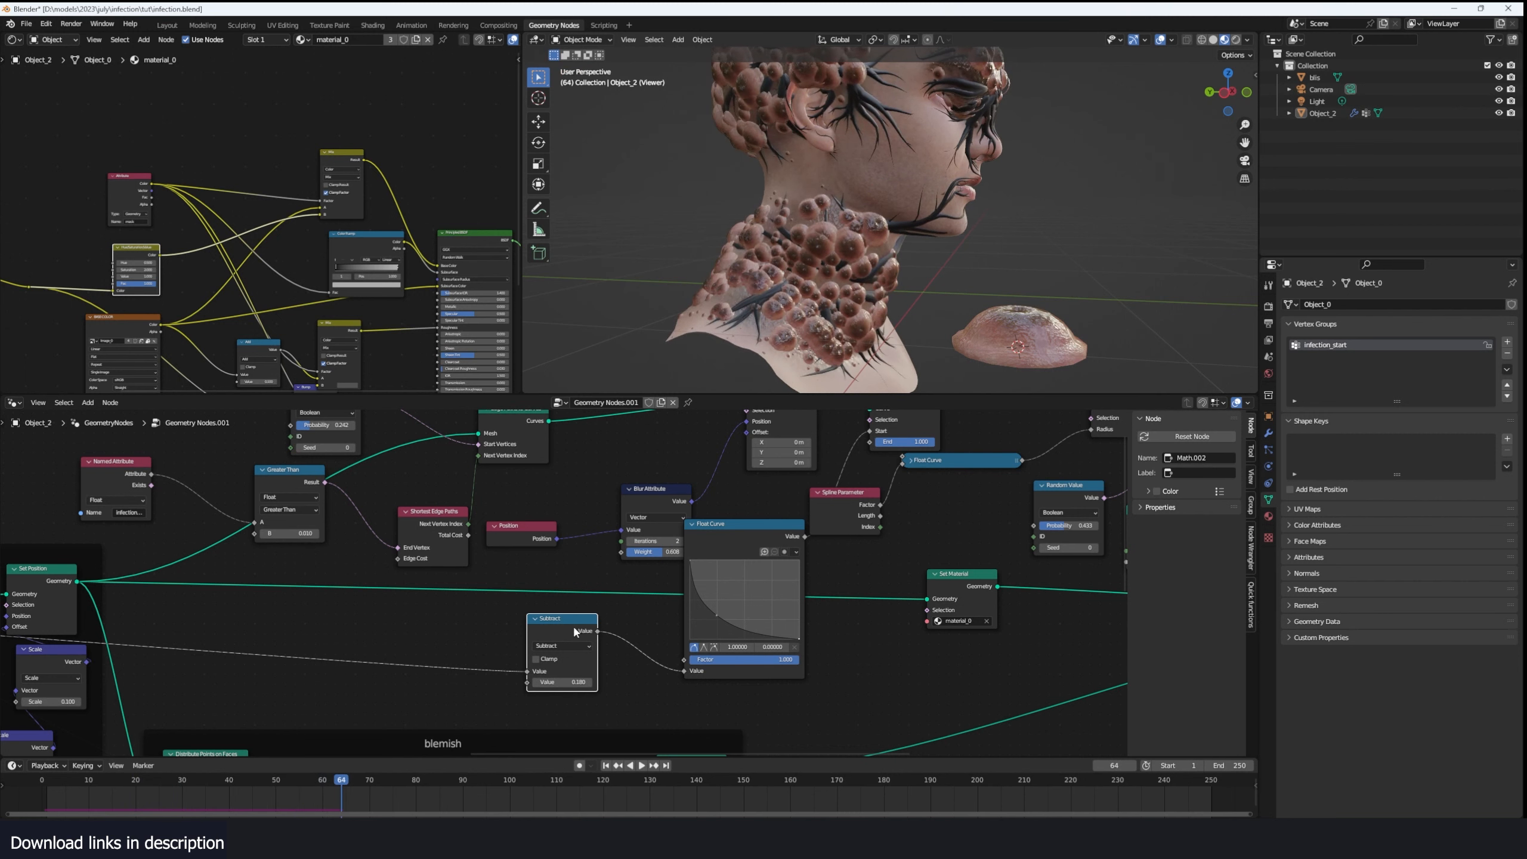
- Duplicate the Subtract node, insert the copy before the Float Curve, and change it to Multiply with a value of 0.5
{"action": "left_click_drag", "start_coordinate": [576, 631], "coordinate": [393, 627]}
{"action": "key", "text": "shift+d"}
{"action": "left_click", "coordinate": [534, 635]}
{"action": "left_click", "coordinate": [537, 656]}
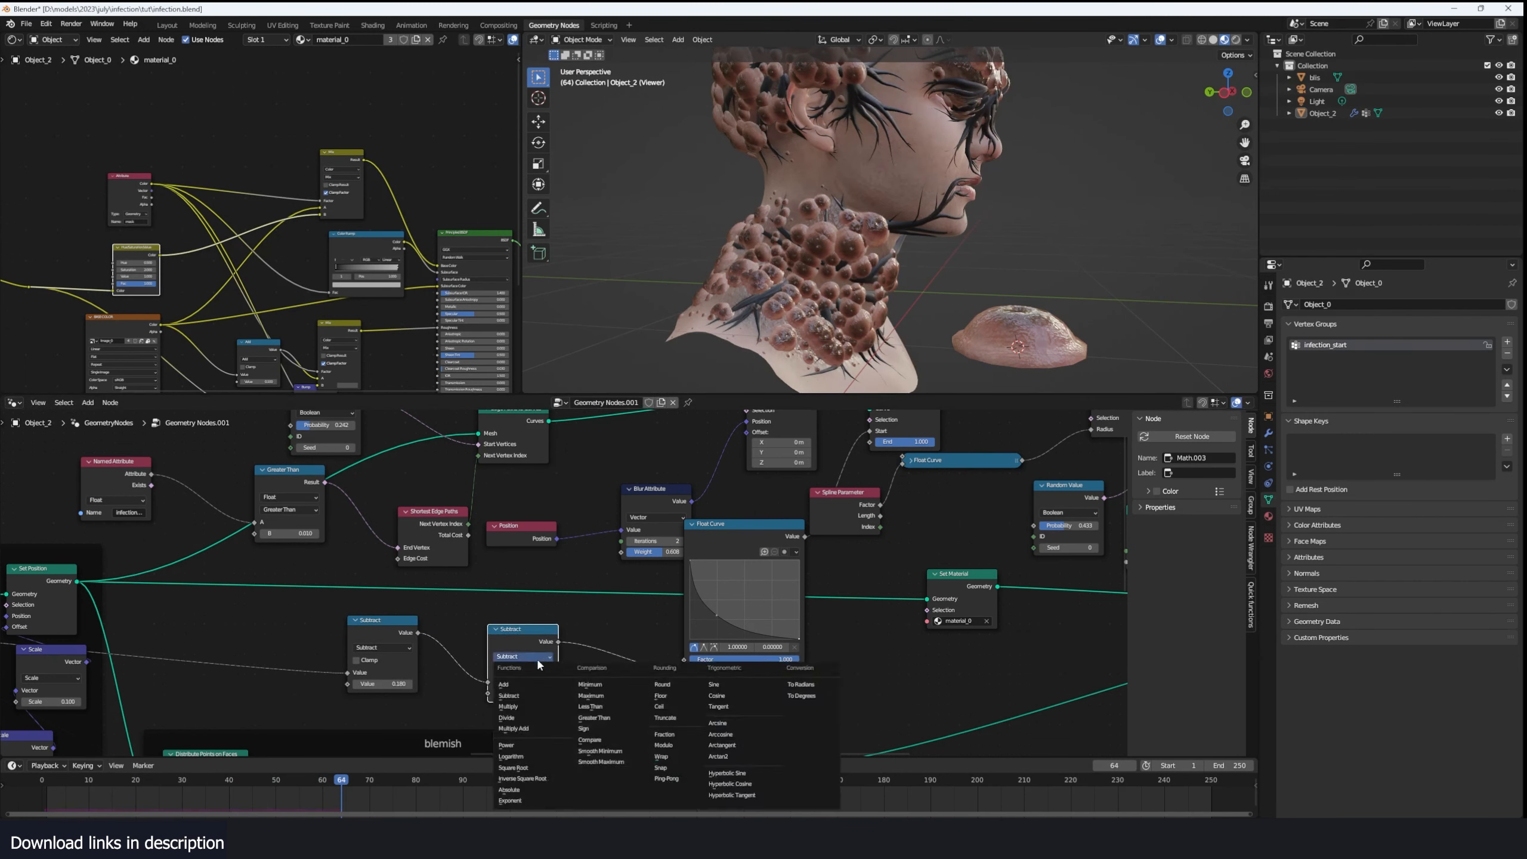
{"action": "left_click", "coordinate": [510, 706]}
{"action": "double_click", "coordinate": [520, 693]}
{"action": "type", "text": ".5"}
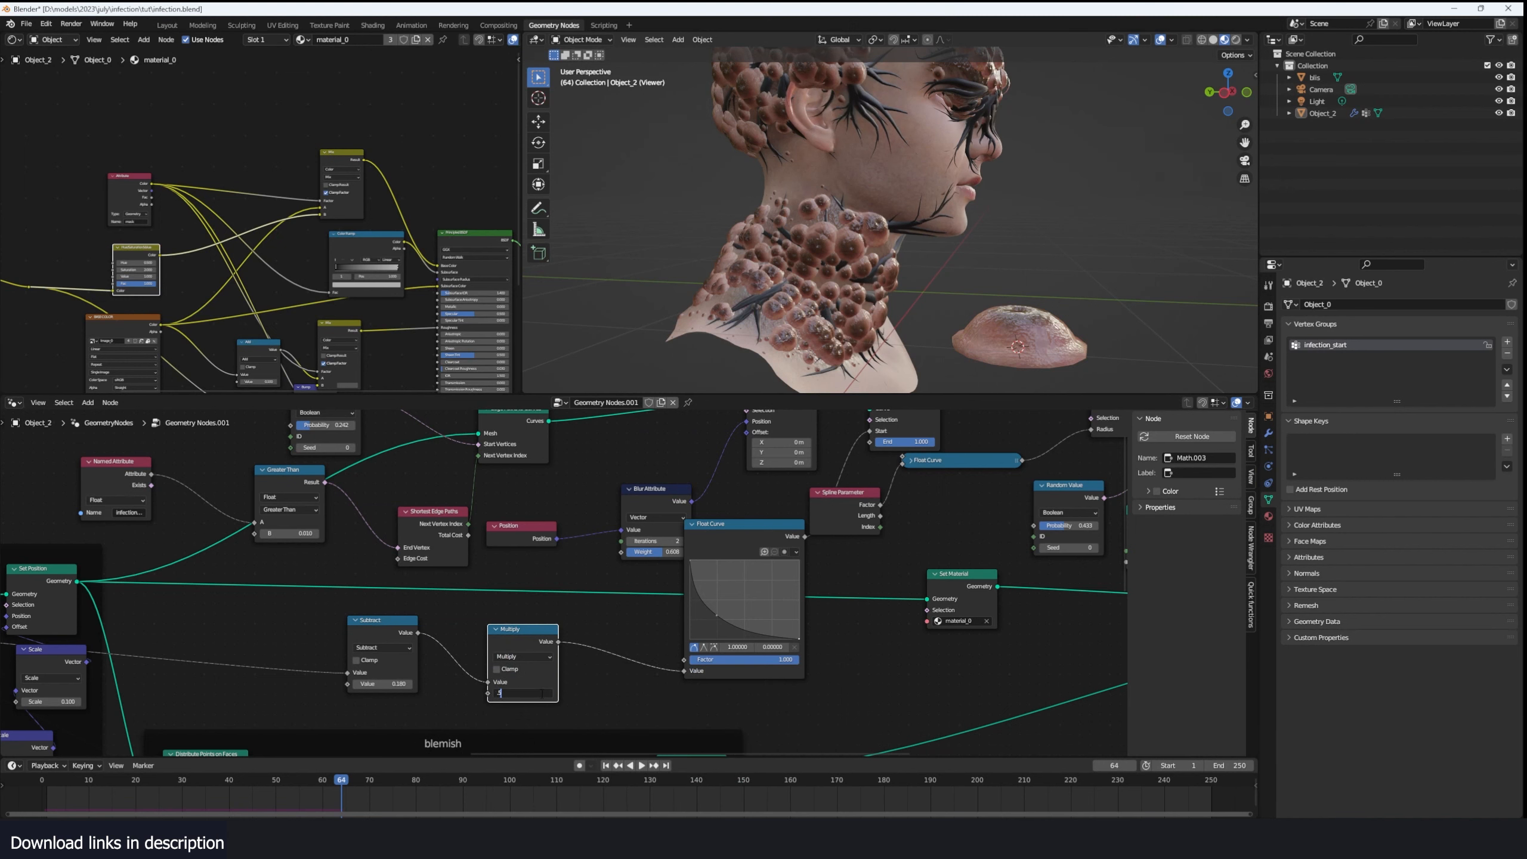
{"action": "key", "text": "Return"}
- Replay the infection from frame 0, then set the Multiply node's value to 0.1
{"action": "left_click", "coordinate": [43, 782]}
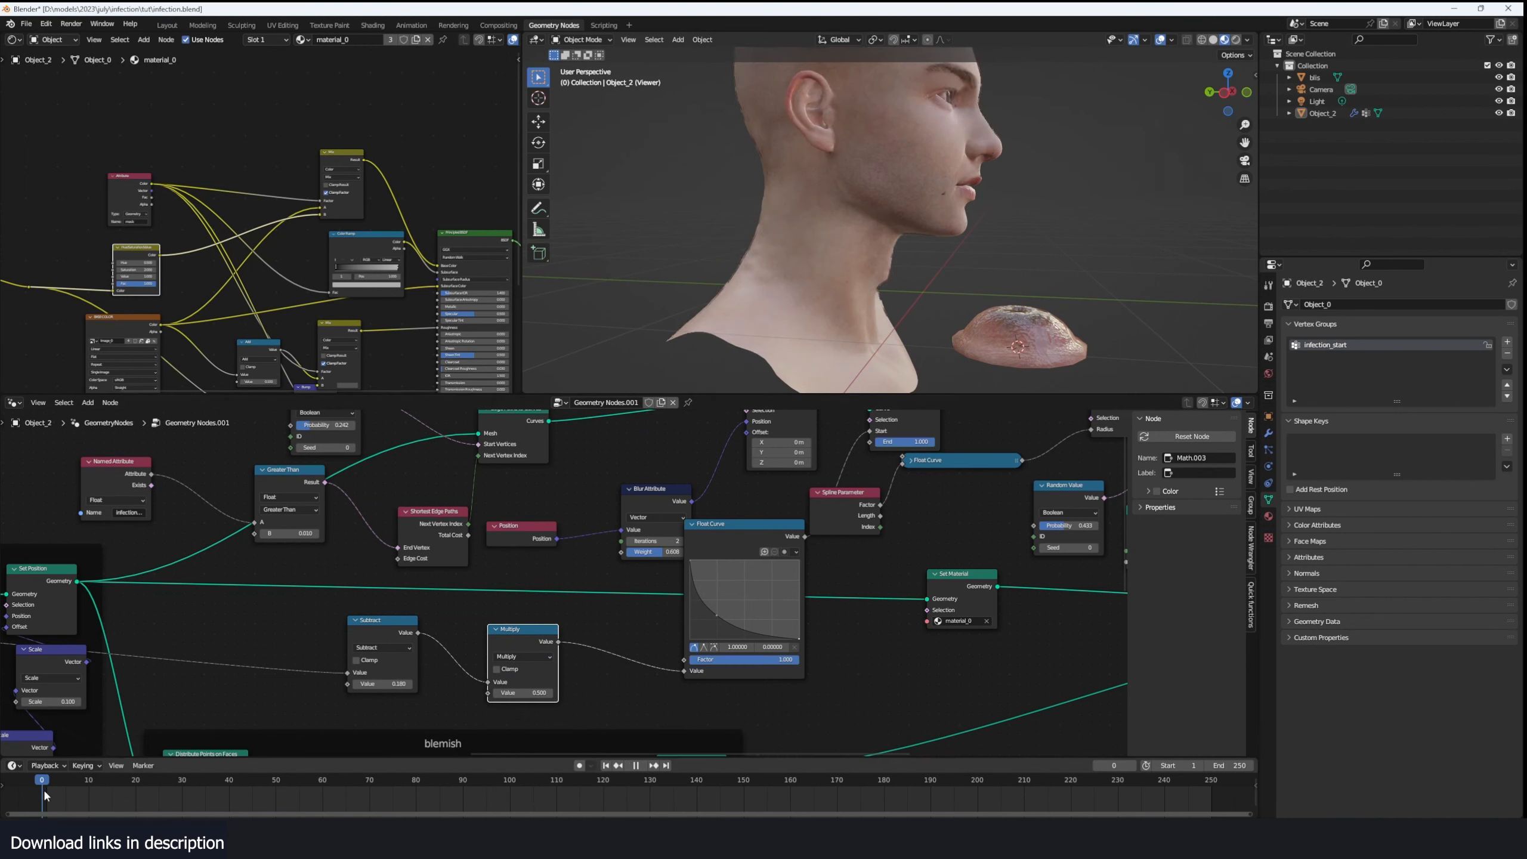
{"action": "key", "text": "space"}
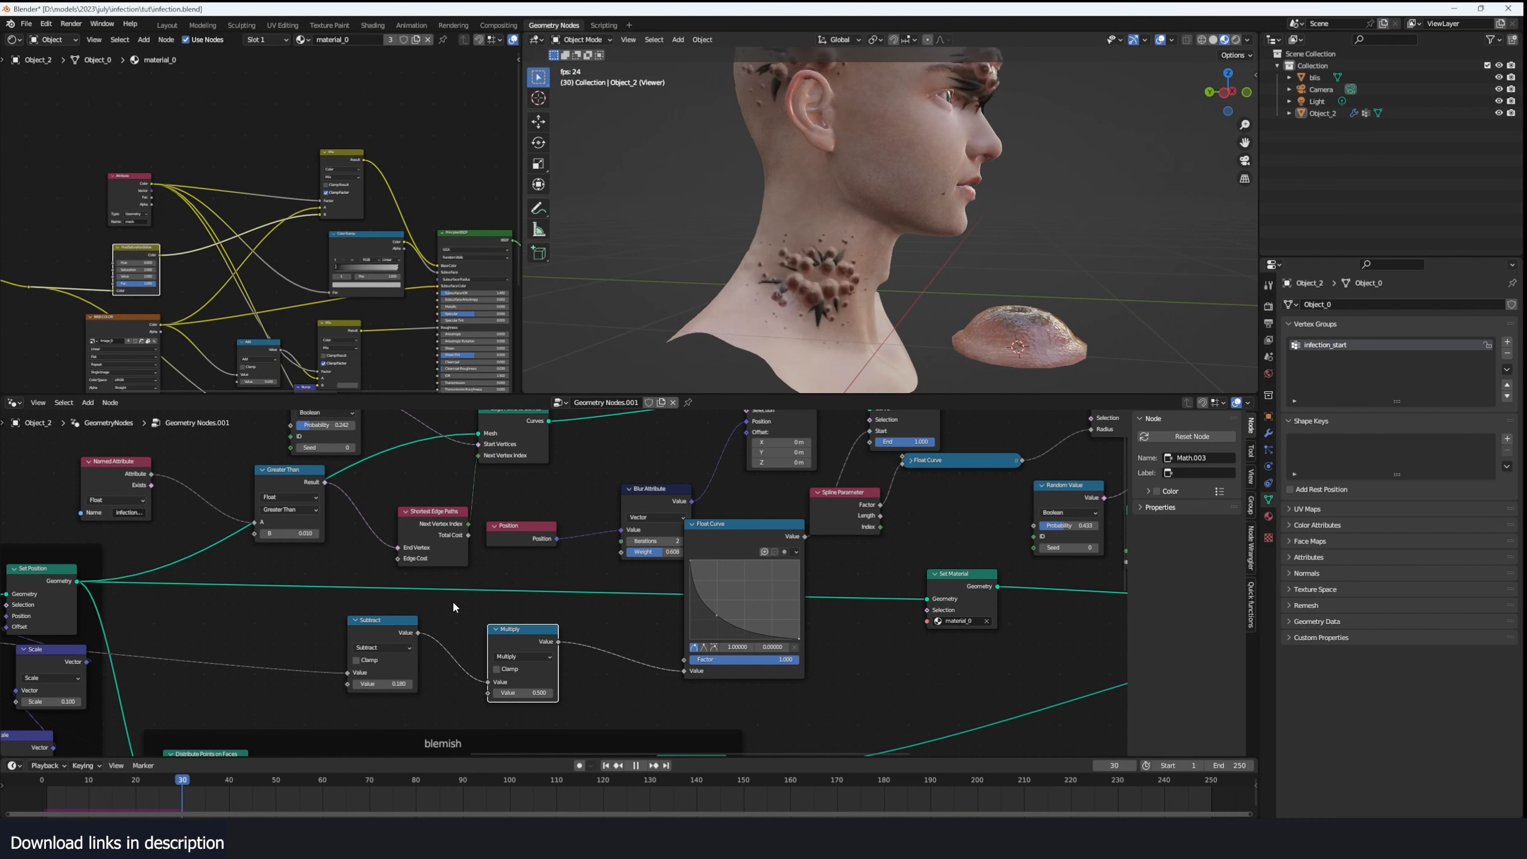
{"action": "key", "text": "space"}
{"action": "left_click", "coordinate": [522, 693]}
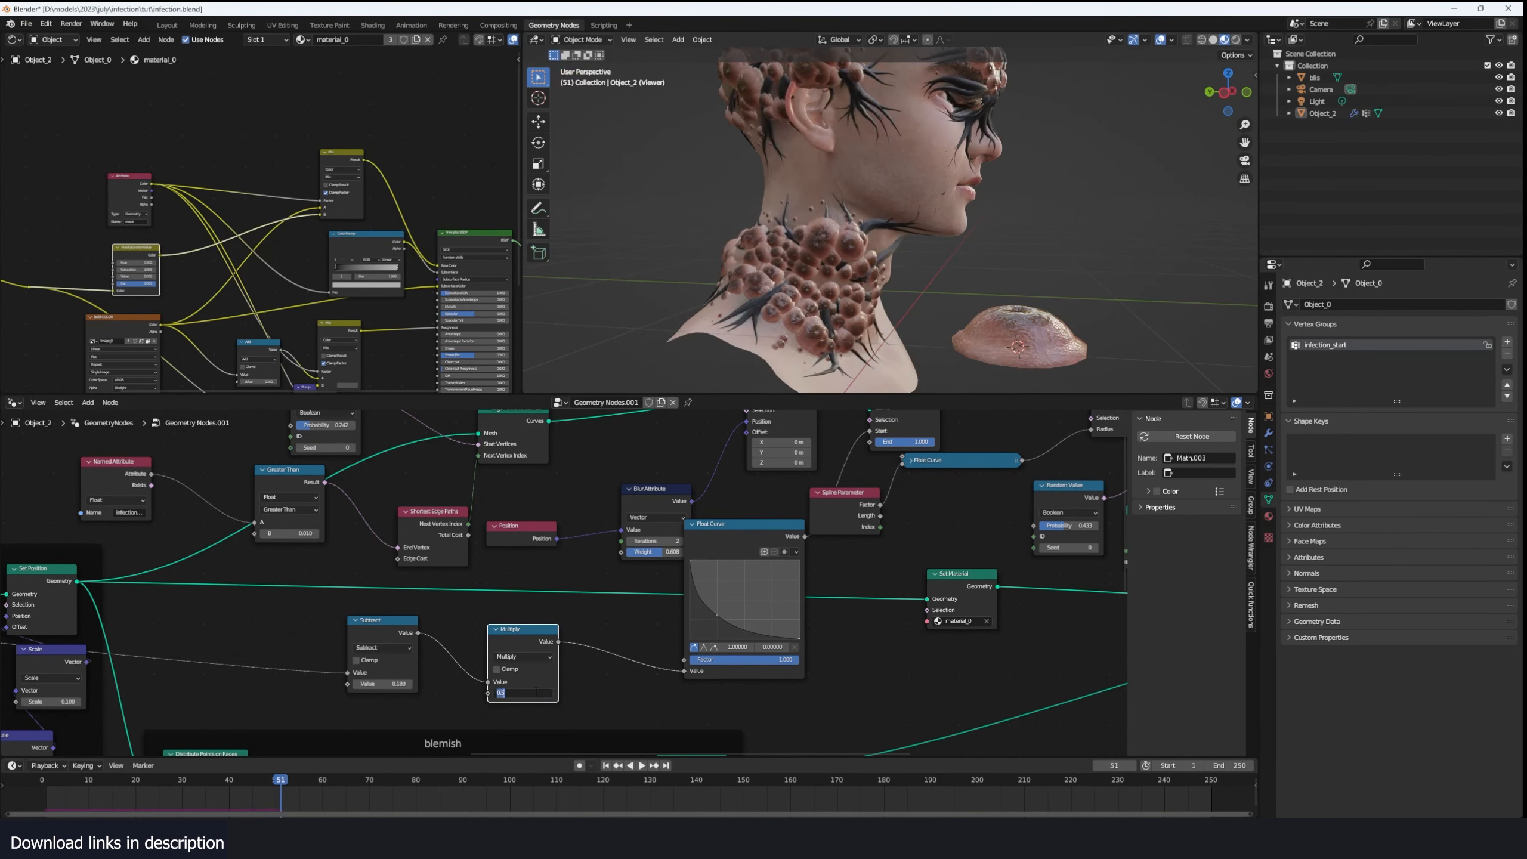
{"action": "type", "text": ".1"}
{"action": "key", "text": "Return"}
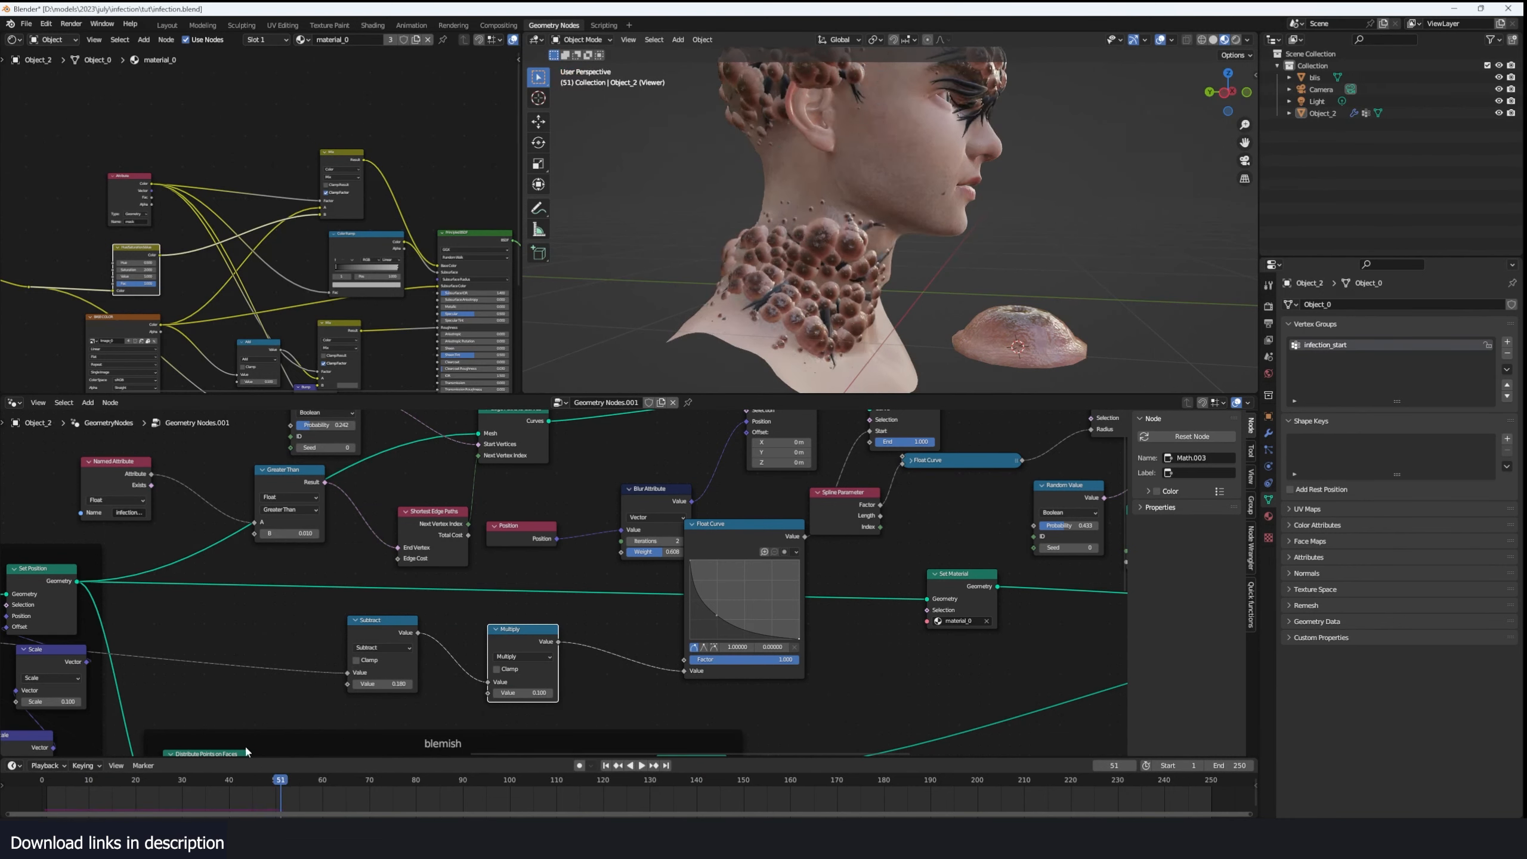
- Replay the infection and examine the slowed vein growth from around the head
{"action": "left_click", "coordinate": [32, 800]}
{"action": "key", "text": "space"}
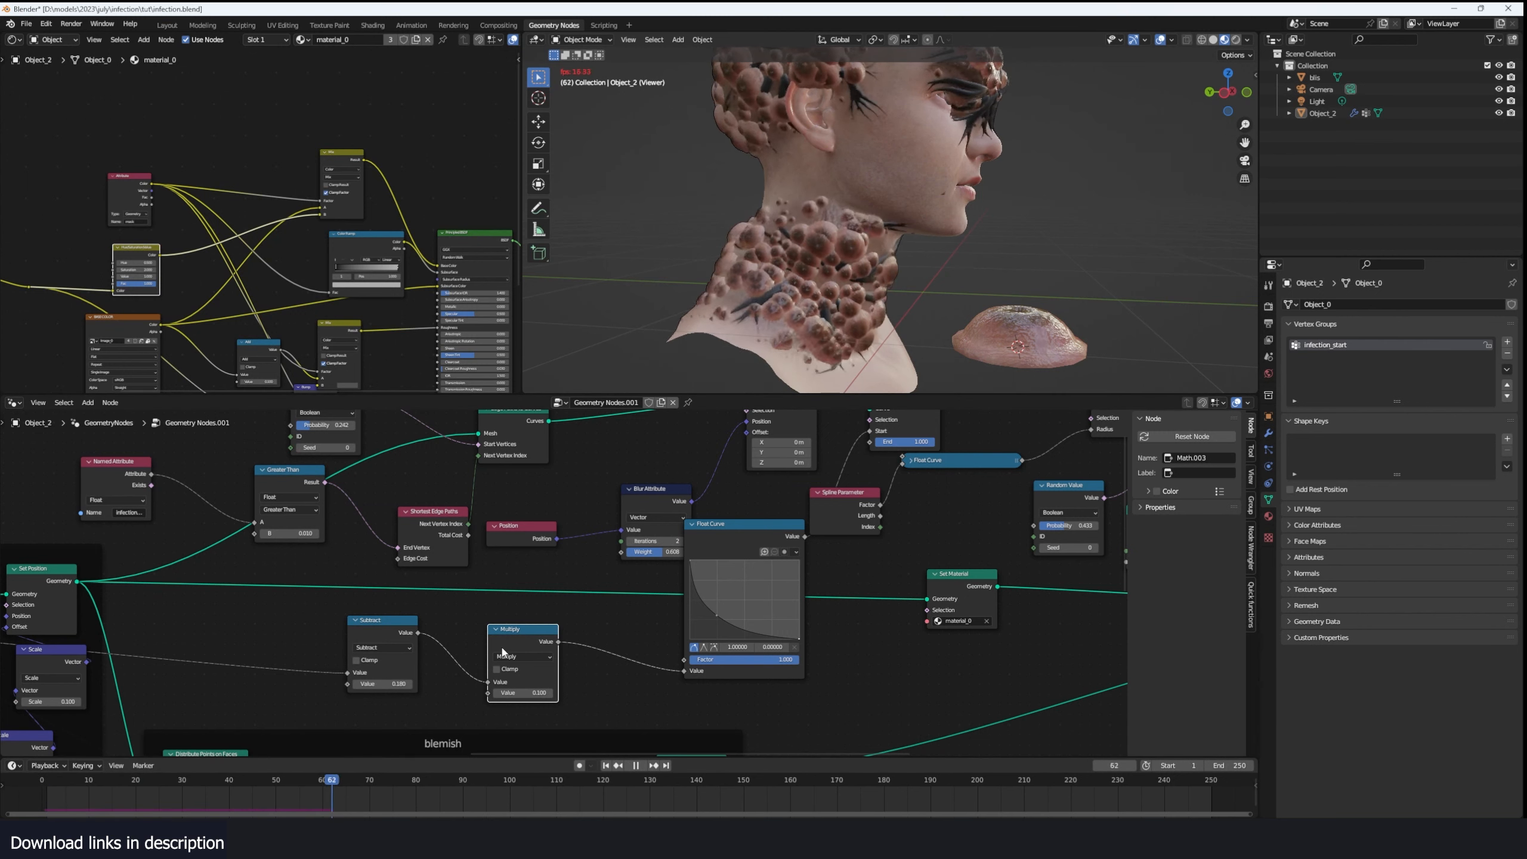
{"action": "middle_click_drag", "start_coordinate": [992, 270], "coordinate": [890, 312]}
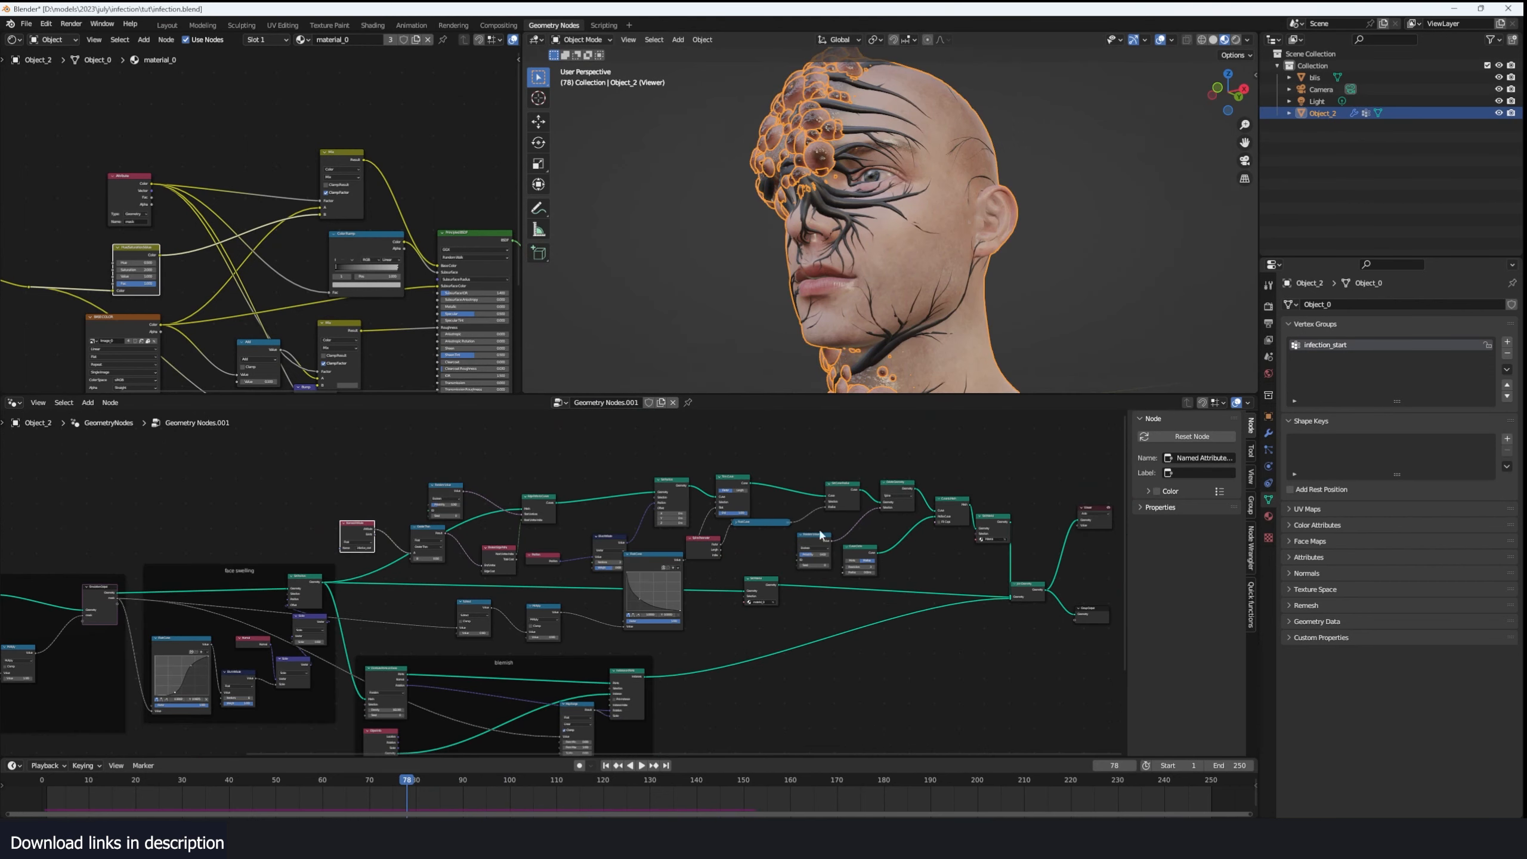
- Place the collapsed Float Curve beside Spline Parameter and group the vein nodes in a labelled frame
{"action": "left_click_drag", "start_coordinate": [737, 523], "coordinate": [722, 546]}
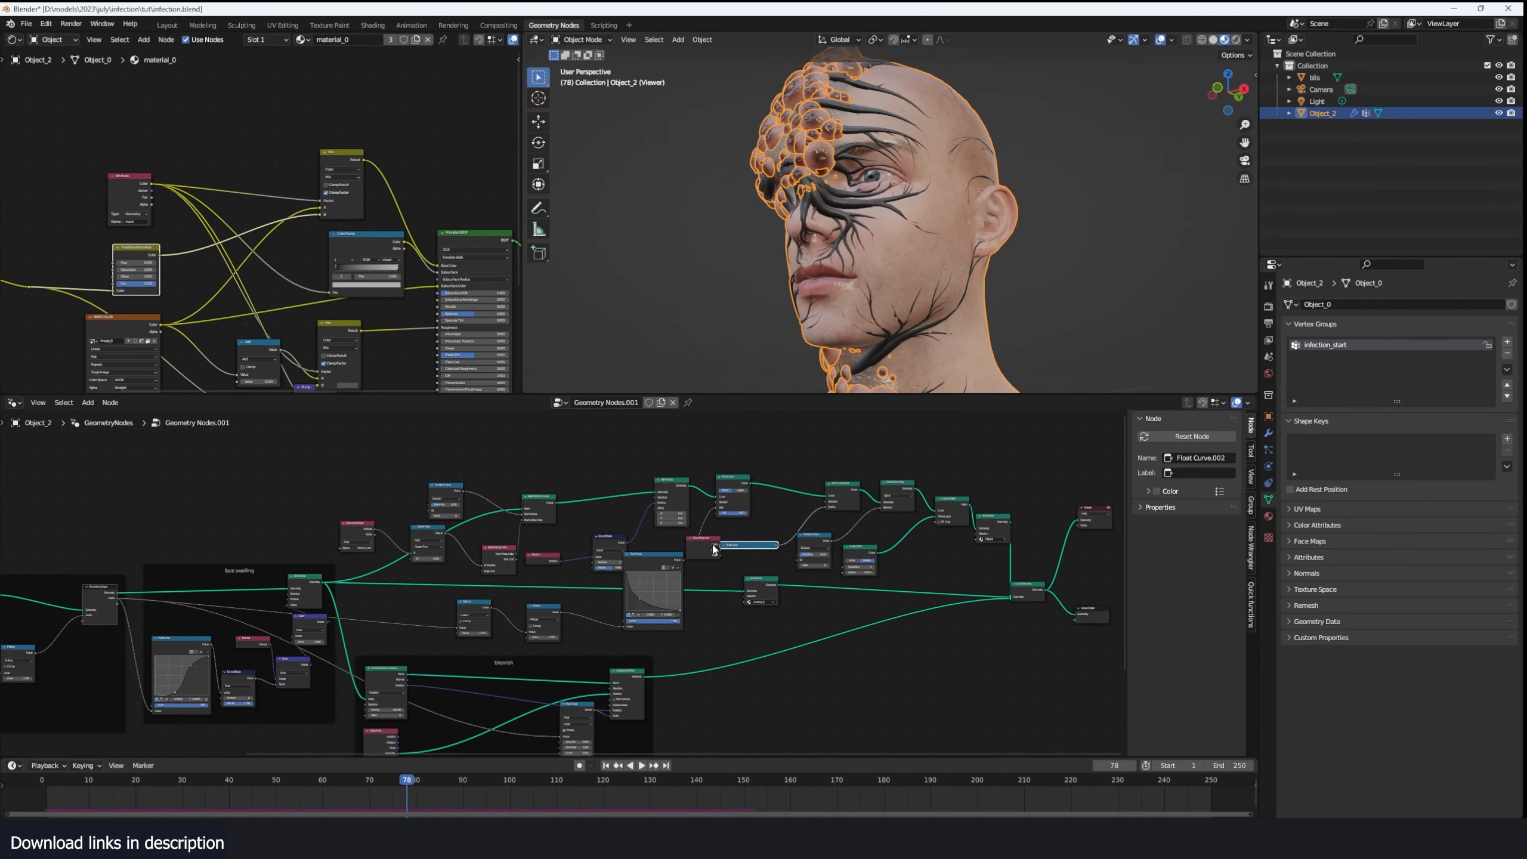
{"action": "key", "text": "ctrl+j"}
{"action": "key", "text": "F2"}
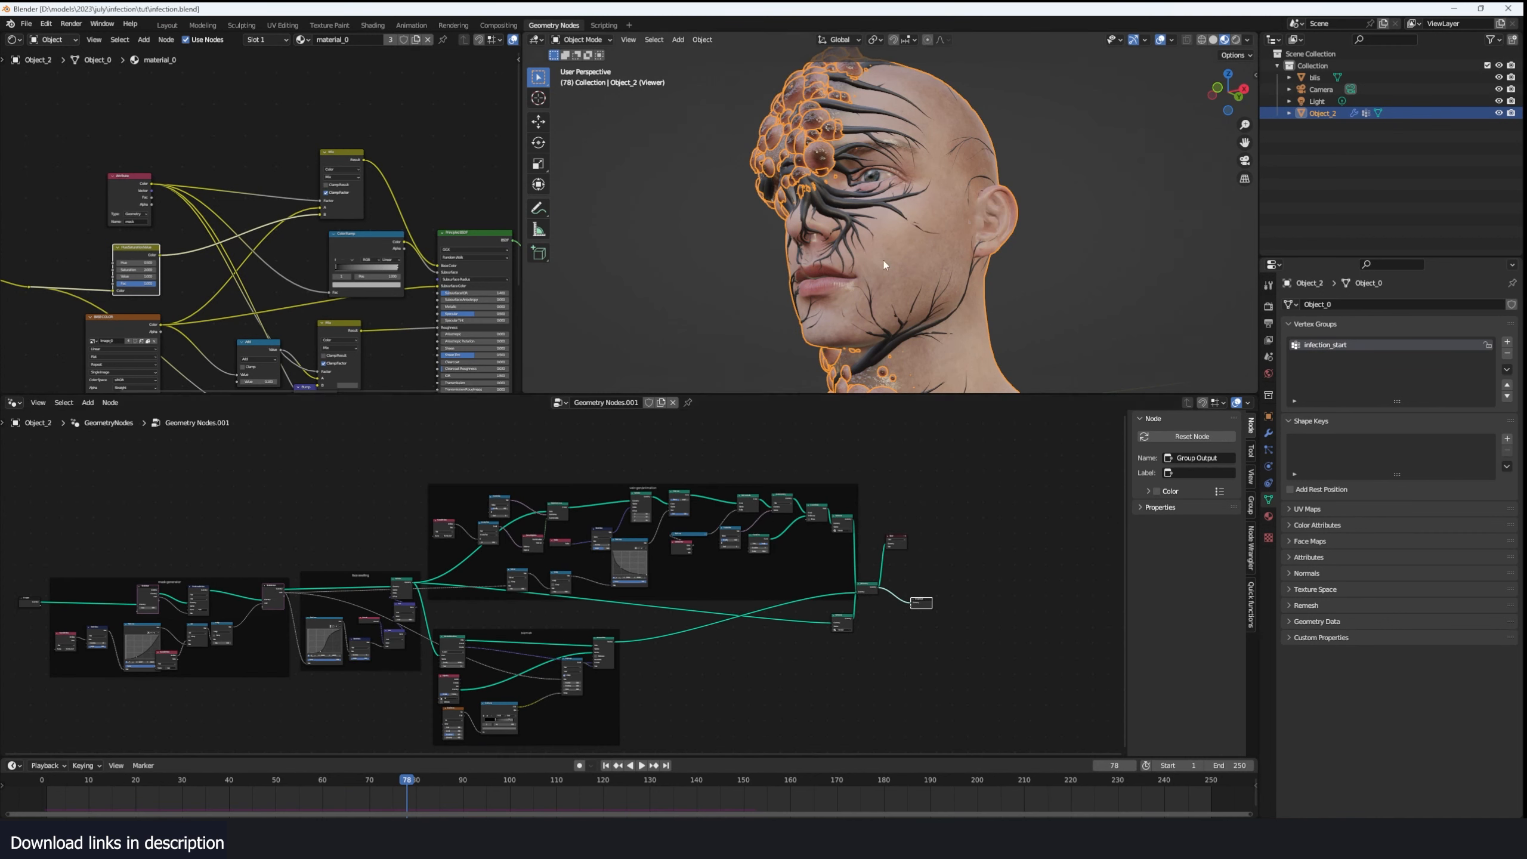
{"action": "key", "text": "alt+a"}
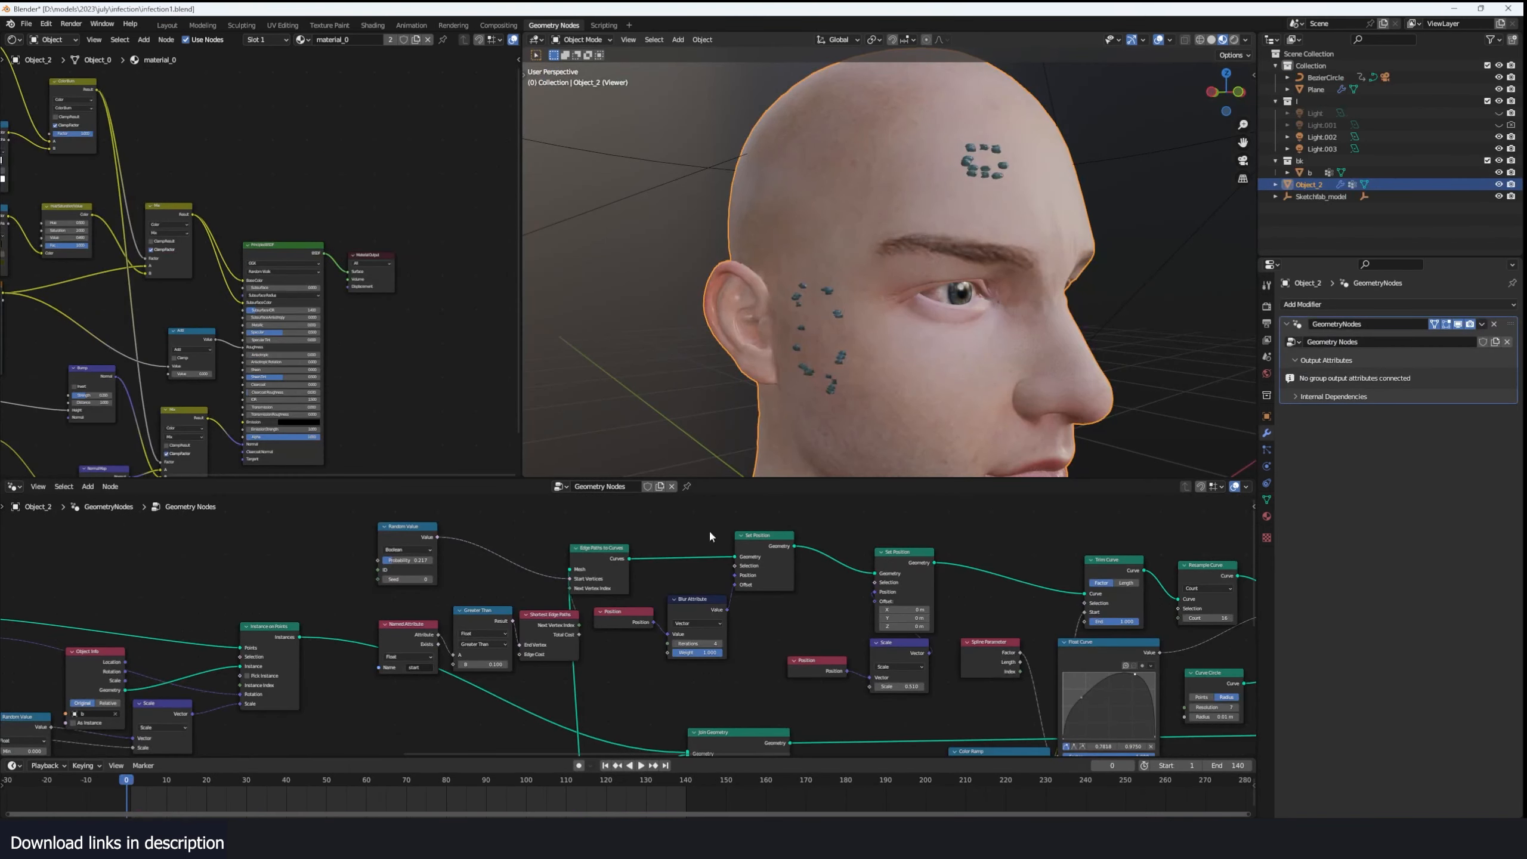
- View the head in the infection5.blend scene and play back its rendered animation
{"action": "middle_click_drag", "start_coordinate": [1046, 259], "coordinate": [928, 382]}
{"action": "middle_click_drag", "start_coordinate": [698, 221], "coordinate": [807, 301]}
{"action": "left_click", "coordinate": [71, 23]}
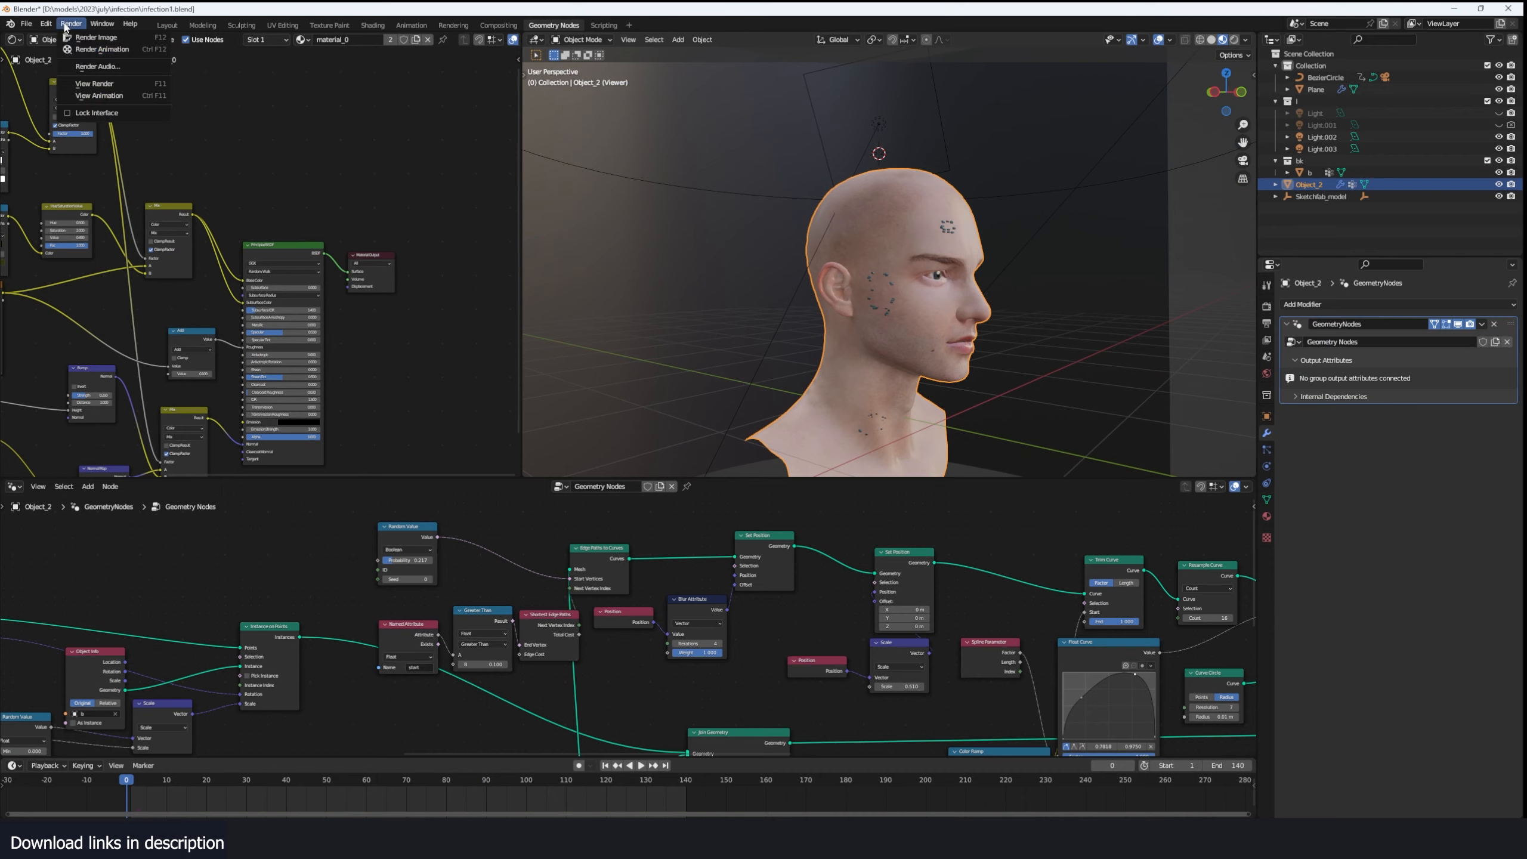
{"action": "left_click", "coordinate": [90, 89]}
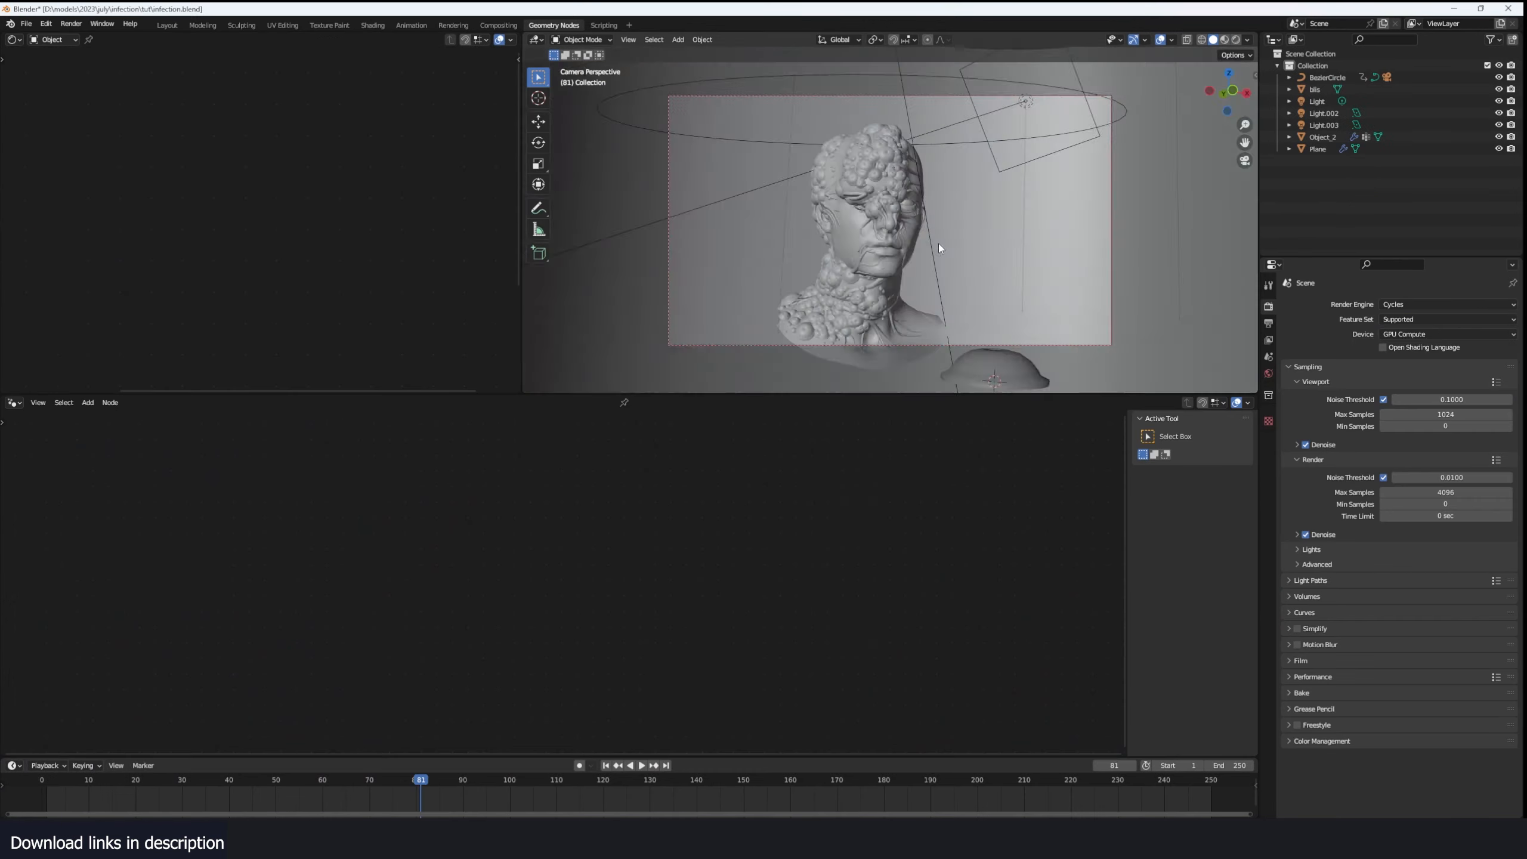
- Save the tutorial scene as infection.blend
{"action": "middle_click_drag", "start_coordinate": [939, 247], "coordinate": [847, 274]}
{"action": "key", "text": "ctrl+s"}
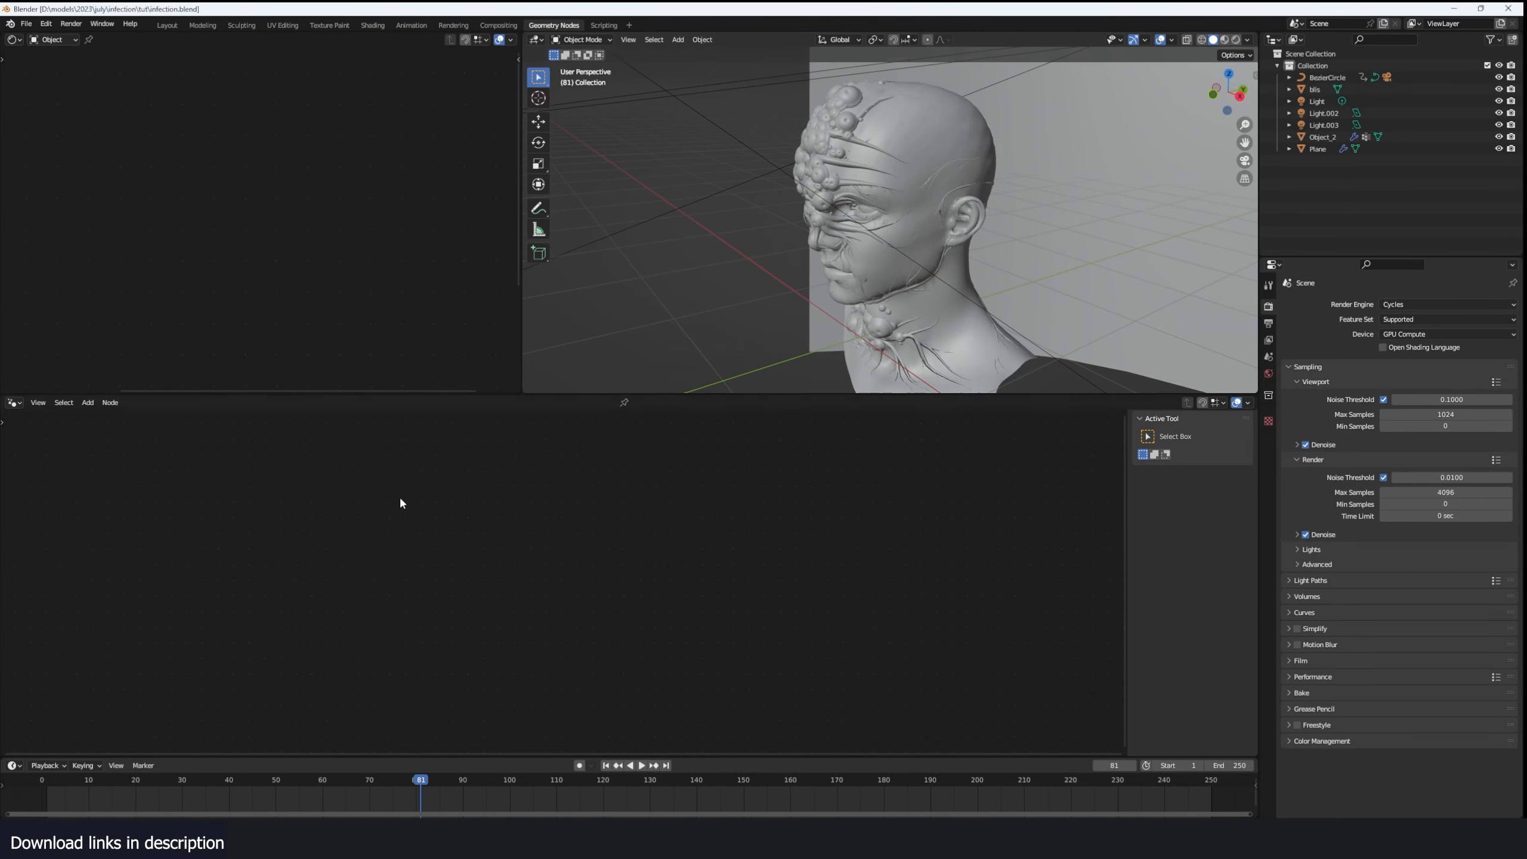